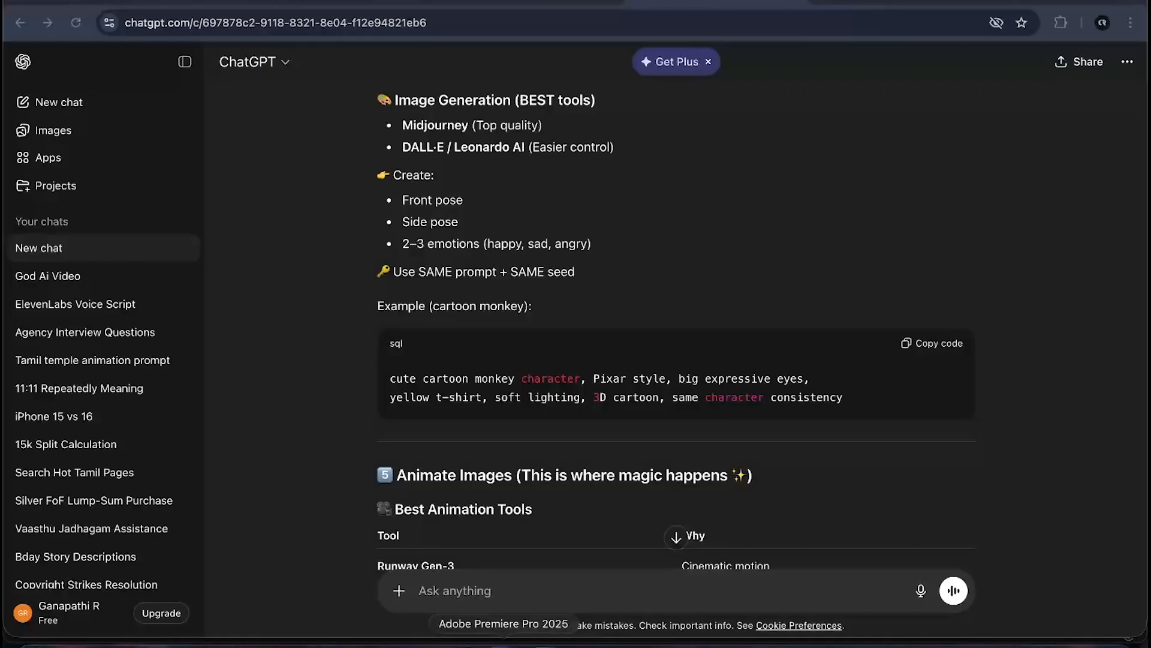
- Switch to Adobe Premiere Pro and play Sequence 01 from its start in a maximized Program monitor
click(504, 645)
scroll(556, 524, down, 5)
scroll(376, 529, up, 5)
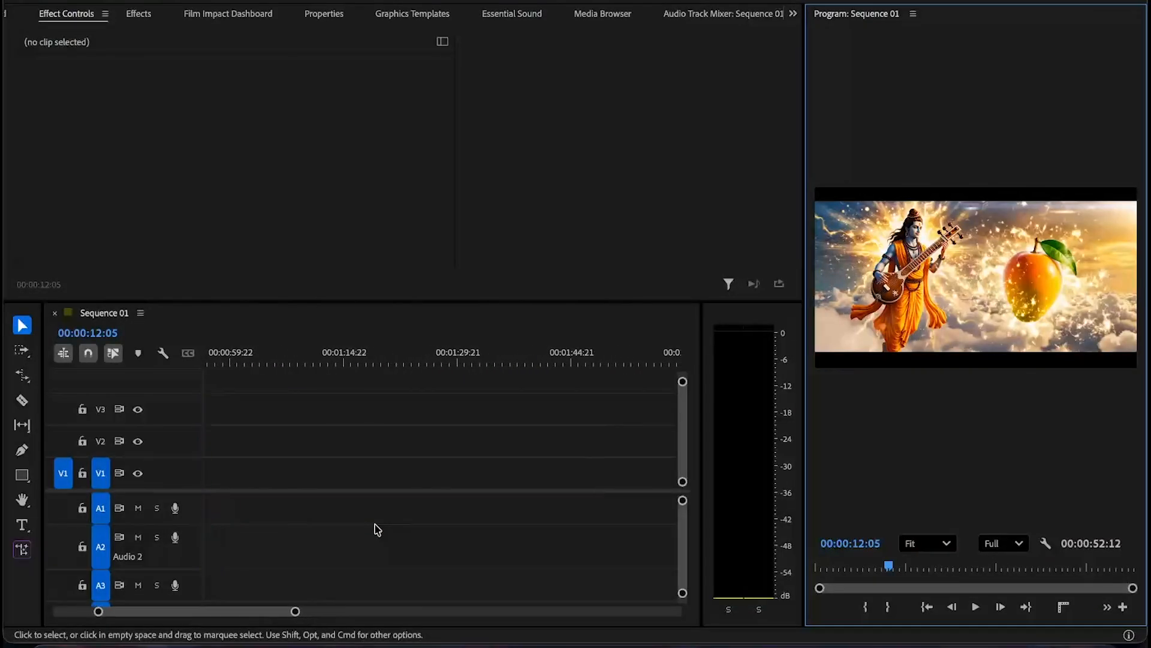
scroll(376, 530, left, 5)
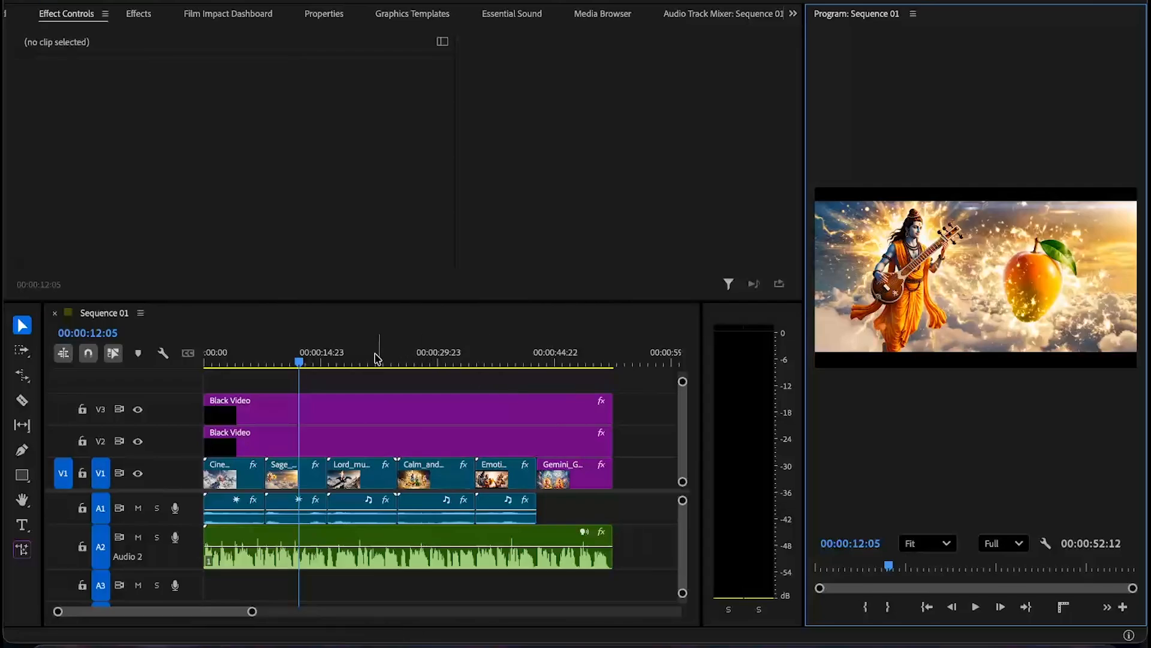
drag(300, 362, 200, 361)
key(grave)
key(space)
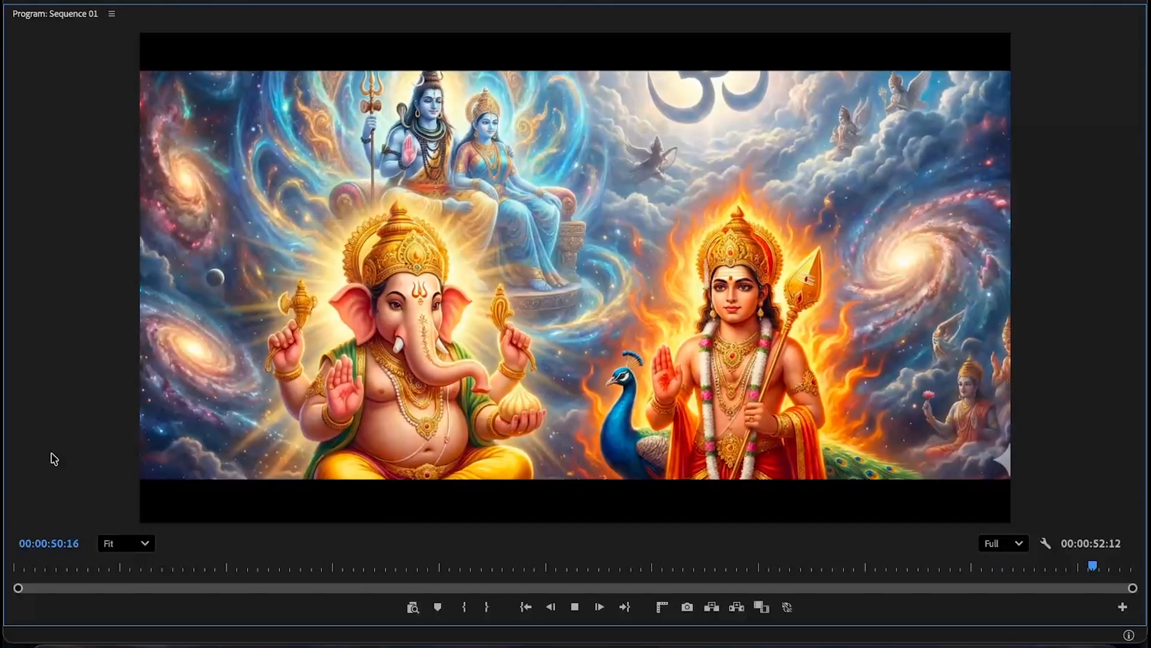
key(grave)
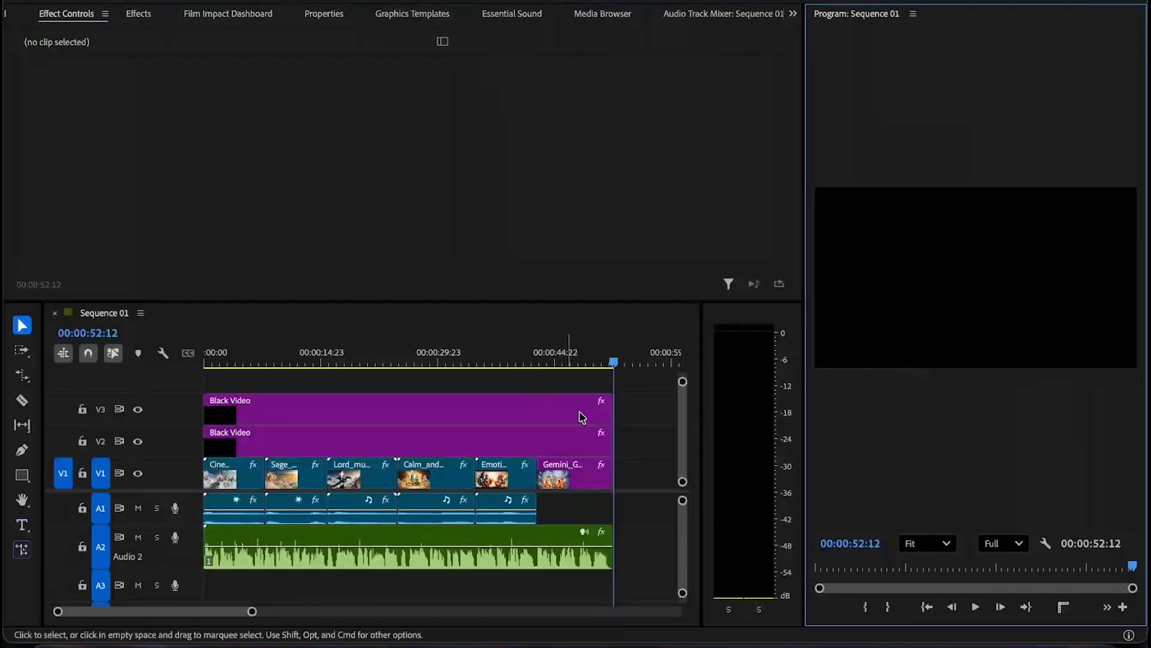
- Mute audio tracks A1 and A2 in Sequence 01 and scrub the playhead to about 36 seconds
click(564, 358)
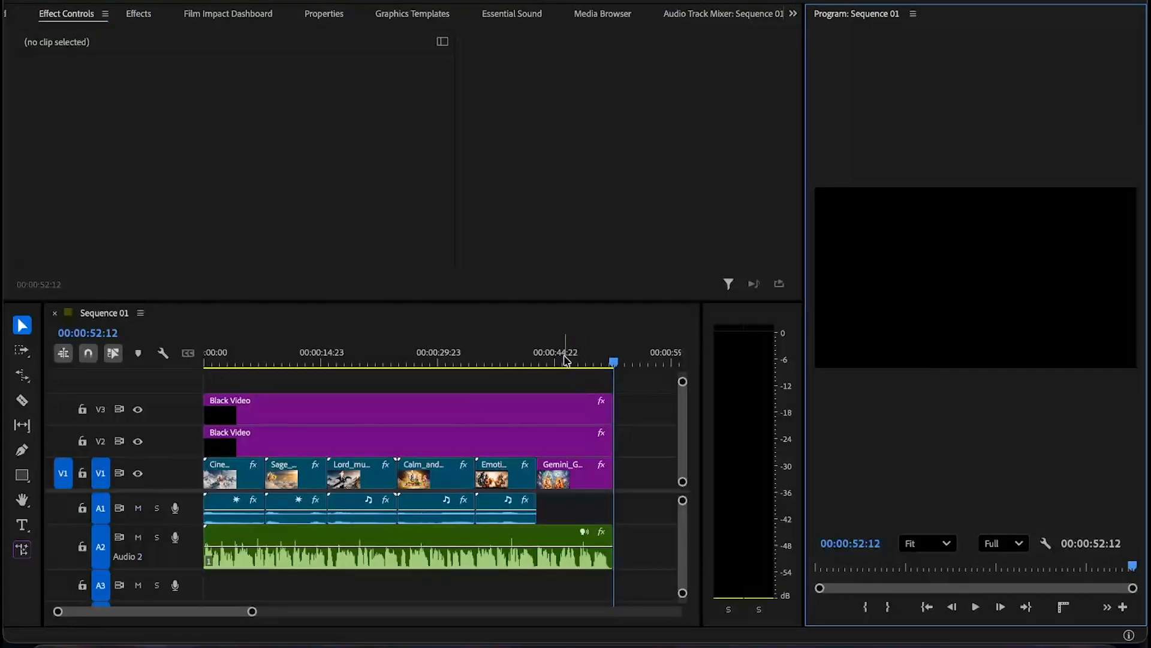
click(138, 536)
click(138, 508)
click(440, 355)
drag(440, 354, 488, 381)
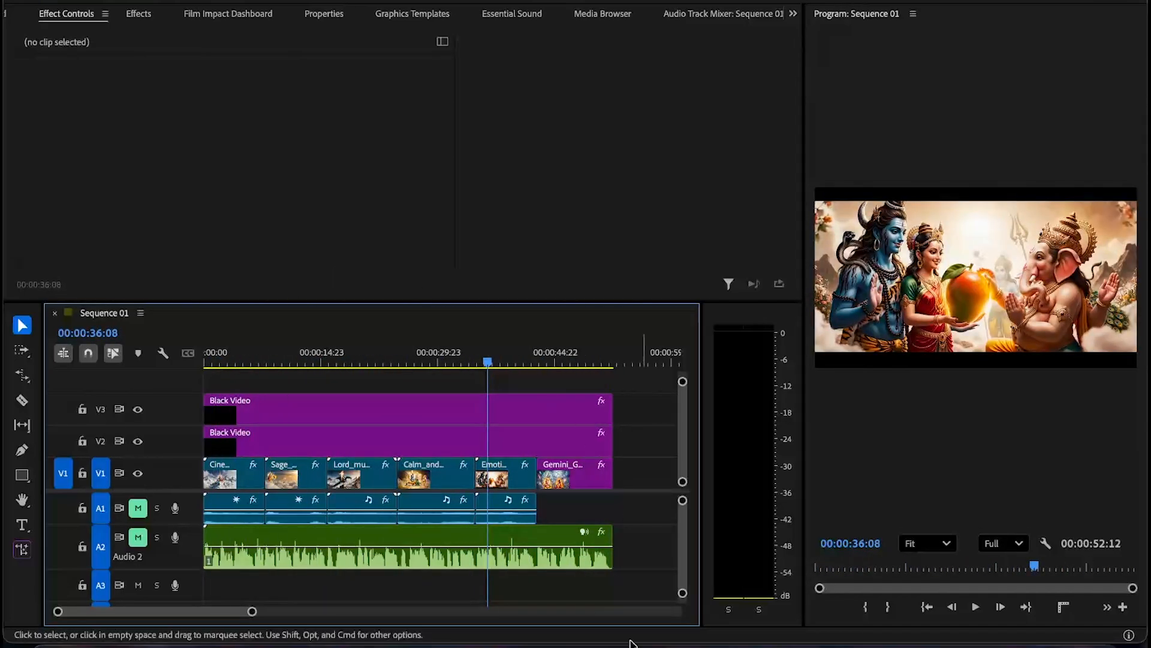
- Switch to the browser and open the God Ai Video chat, scrolling up through its earlier messages
click(155, 645)
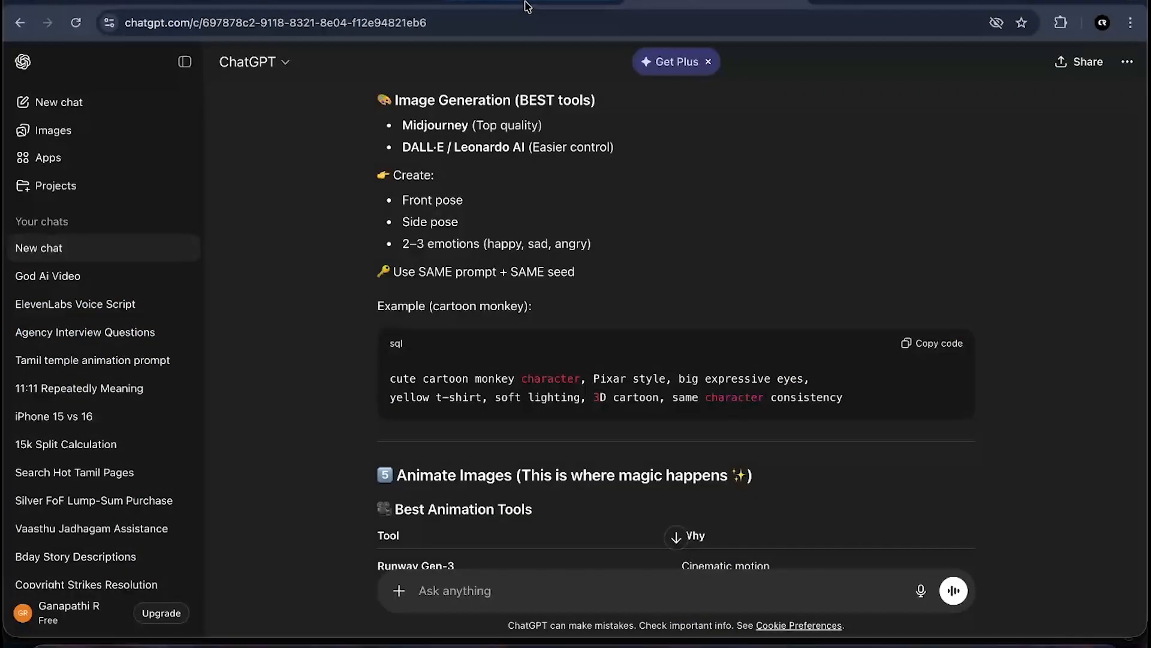
click(68, 280)
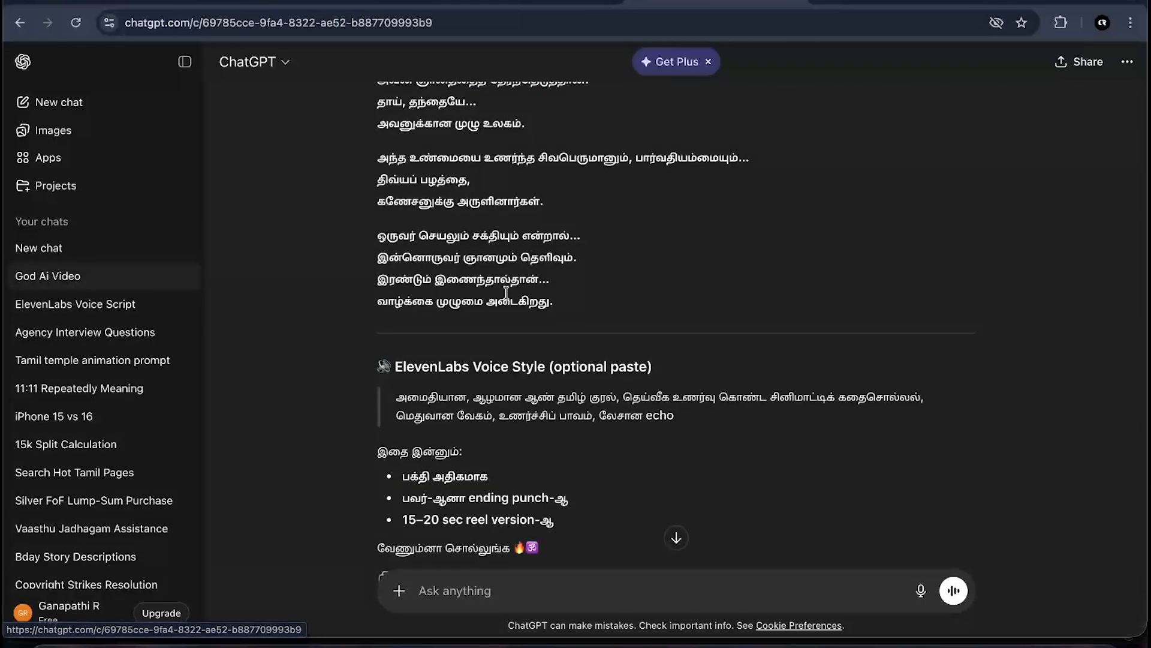
scroll(508, 305, up, 20)
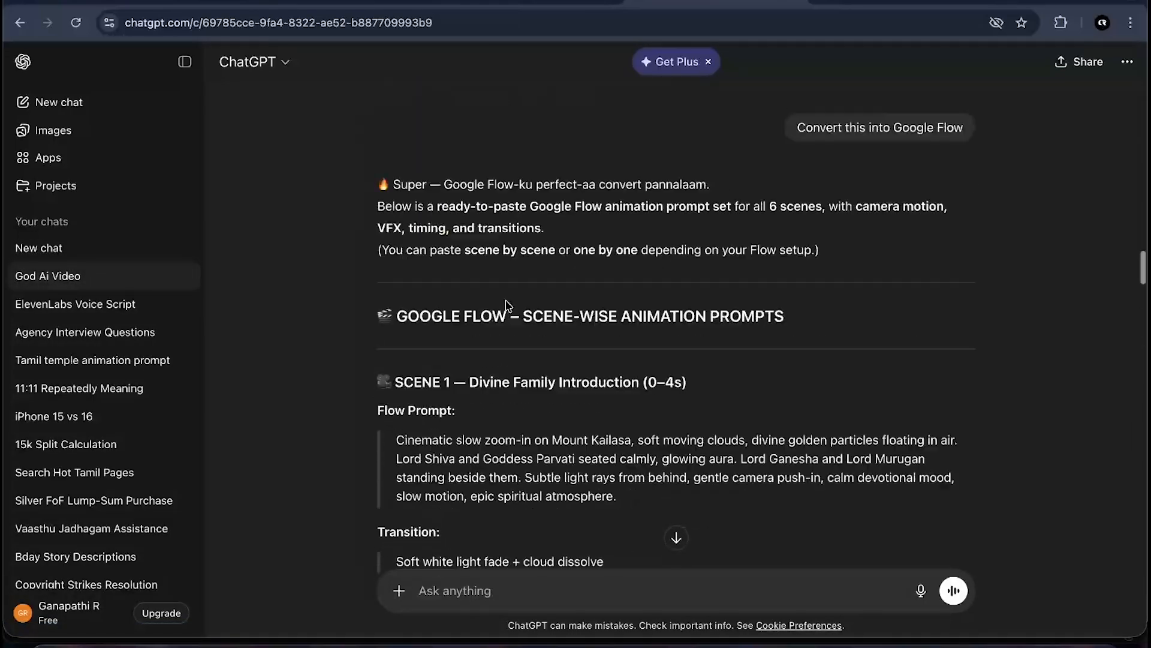
scroll(505, 300, up, 15)
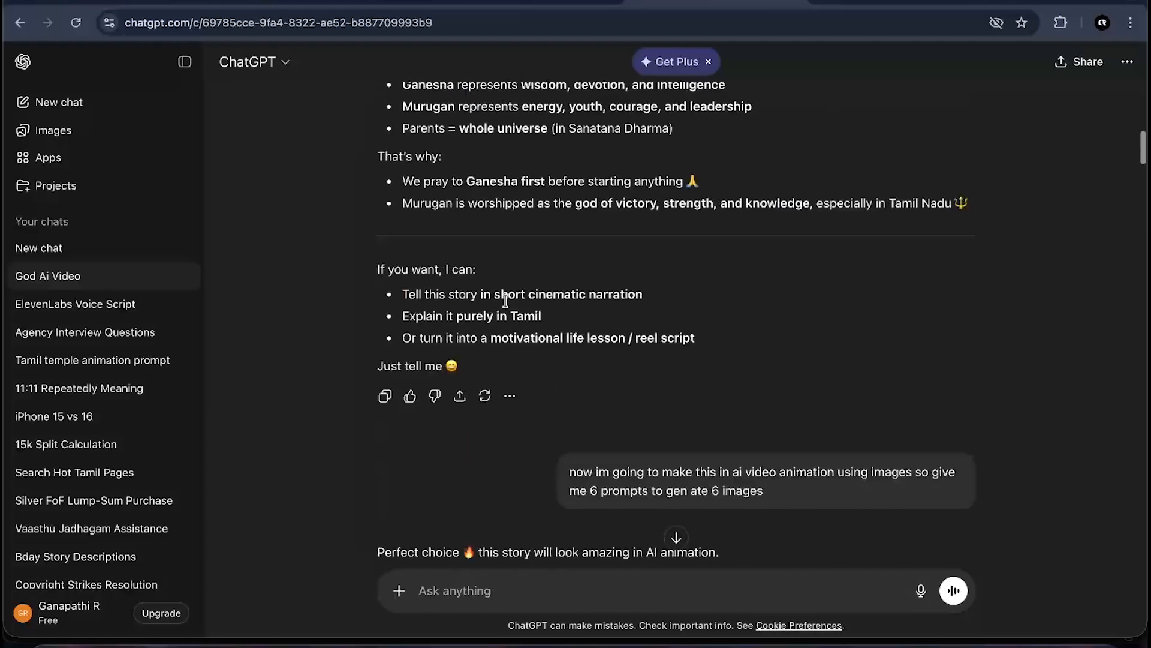
scroll(509, 306, down, 1)
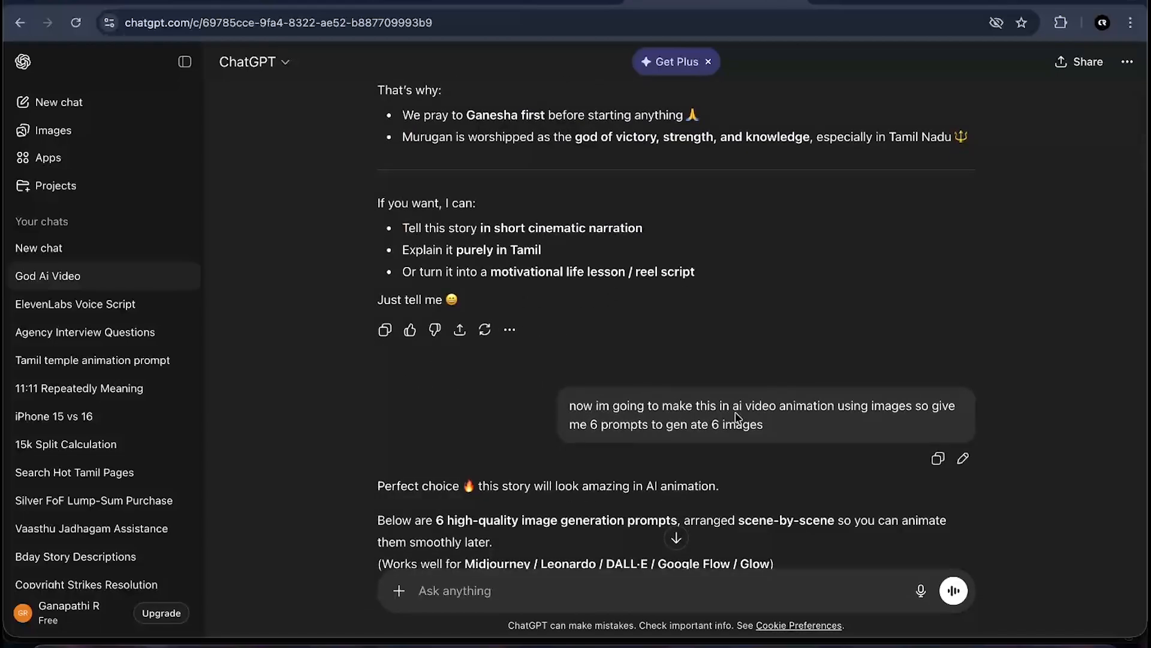
- Highlight the request for six image prompts and review the Ganesha and Murugan story conversation above it
drag(745, 404, 949, 401)
click(810, 431)
drag(631, 420, 763, 426)
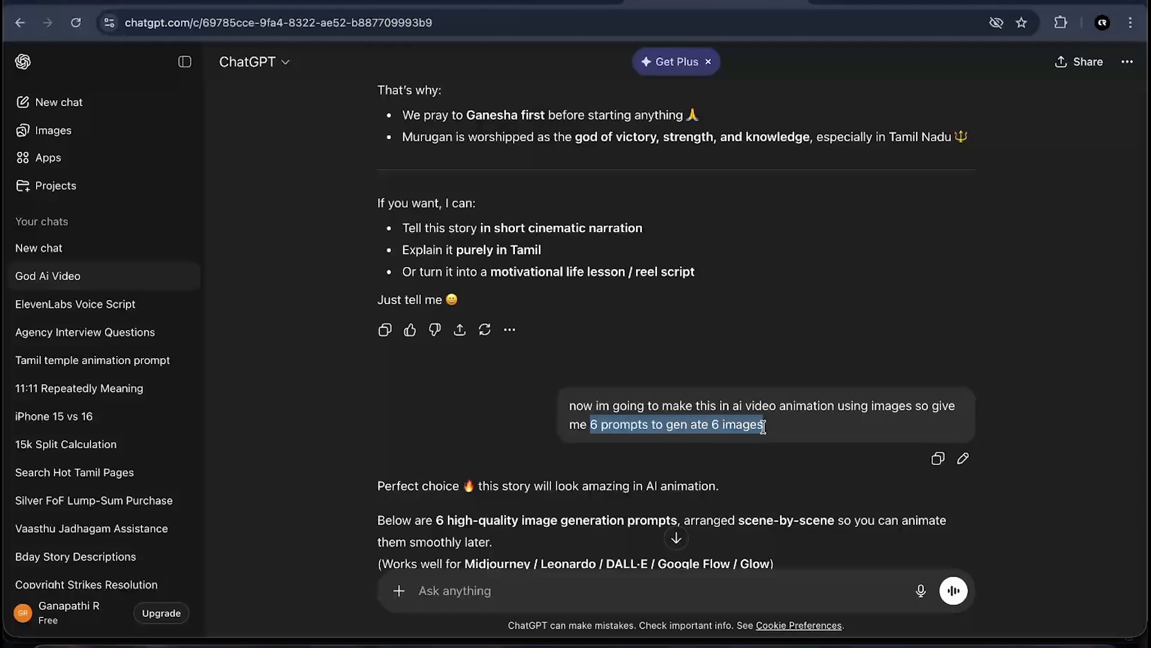
scroll(785, 428, up, 15)
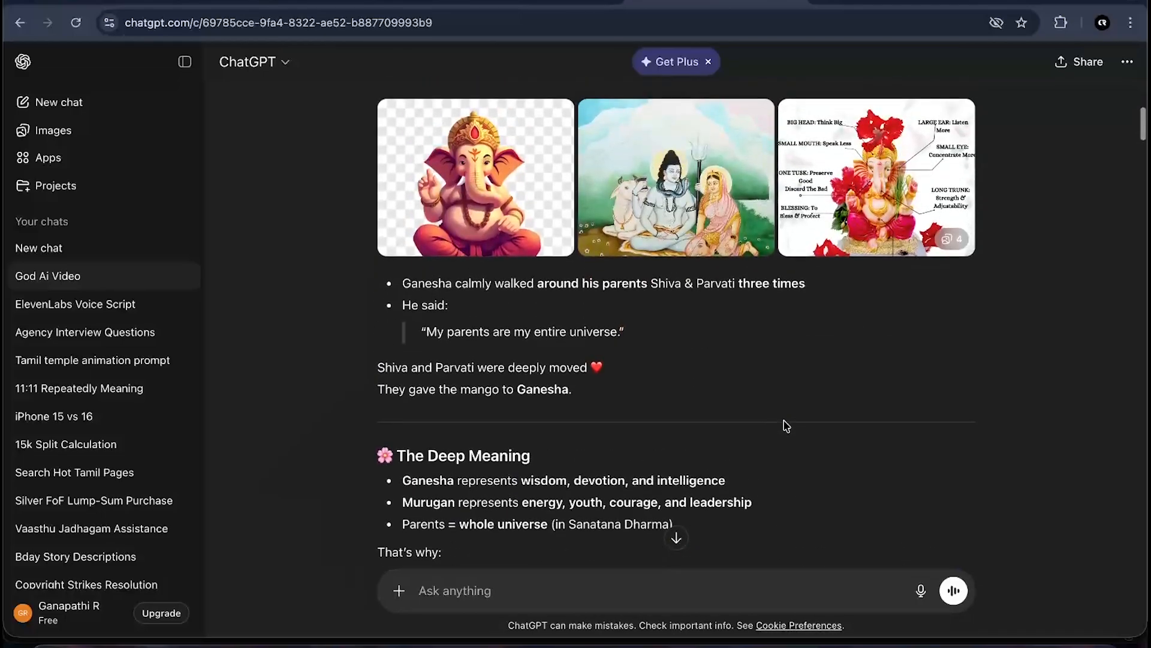
scroll(786, 425, up, 1)
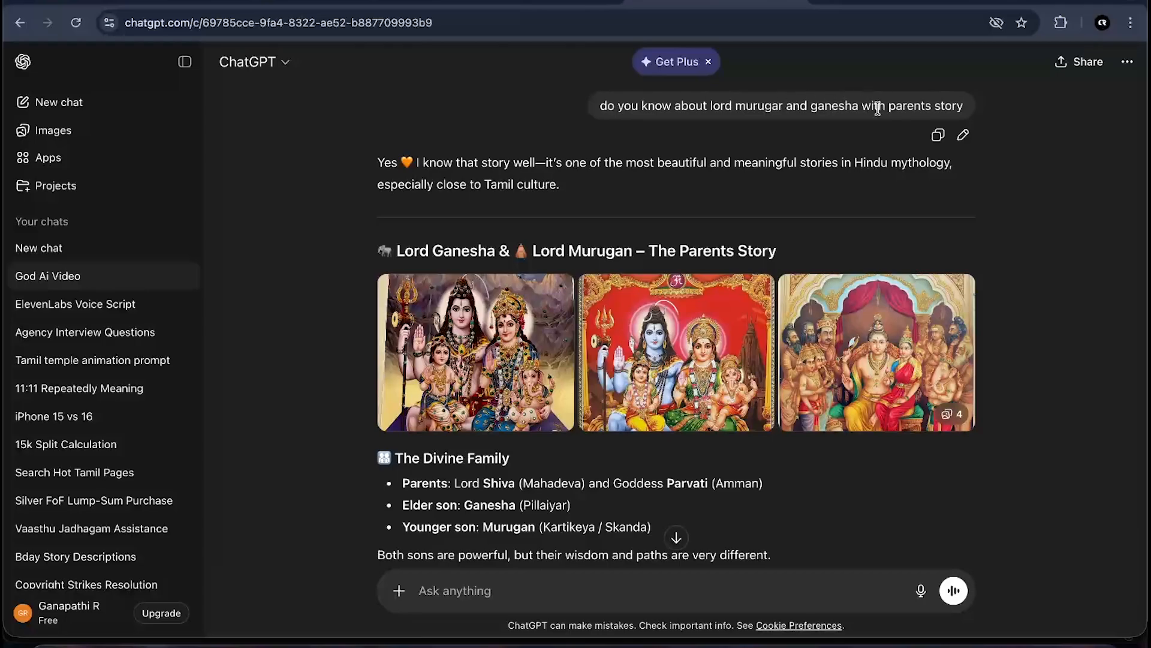
scroll(809, 248, down, 2)
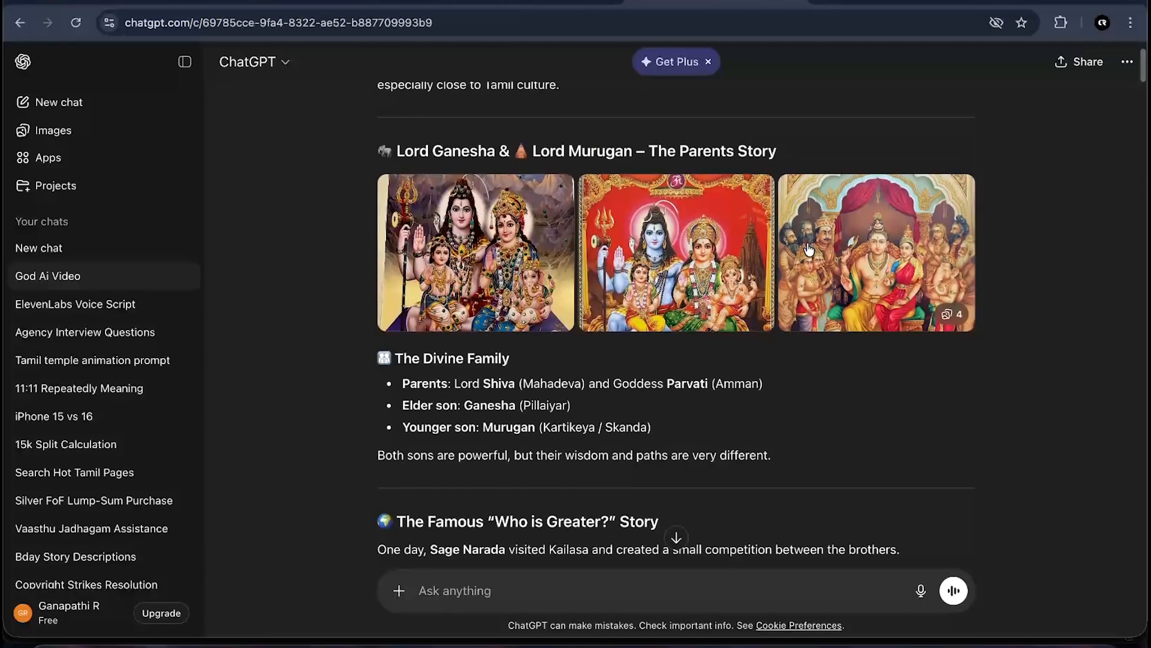
scroll(809, 249, down, 3)
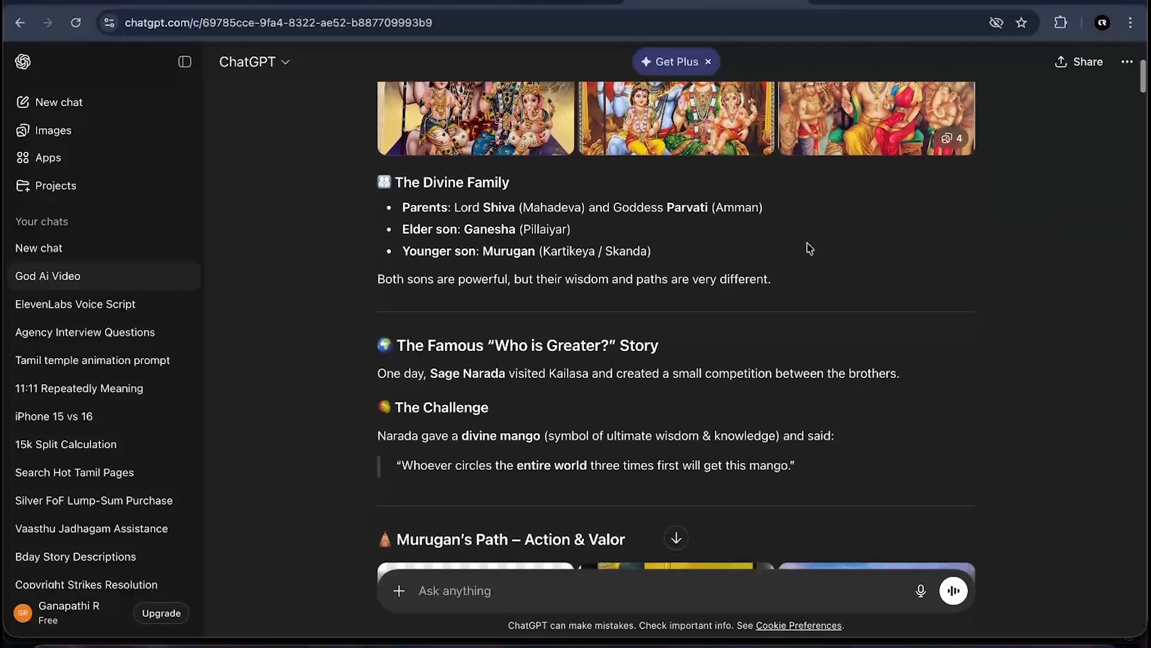
scroll(810, 247, down, 5)
scroll(809, 248, down, 6)
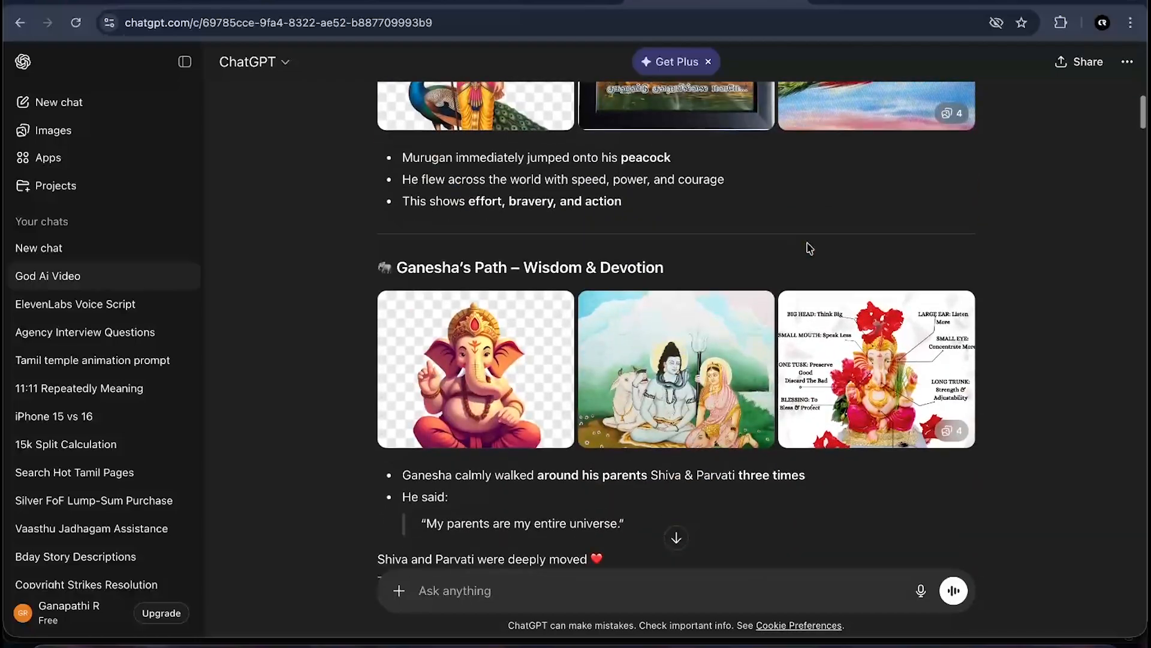
scroll(810, 248, up, 6)
scroll(810, 248, up, 8)
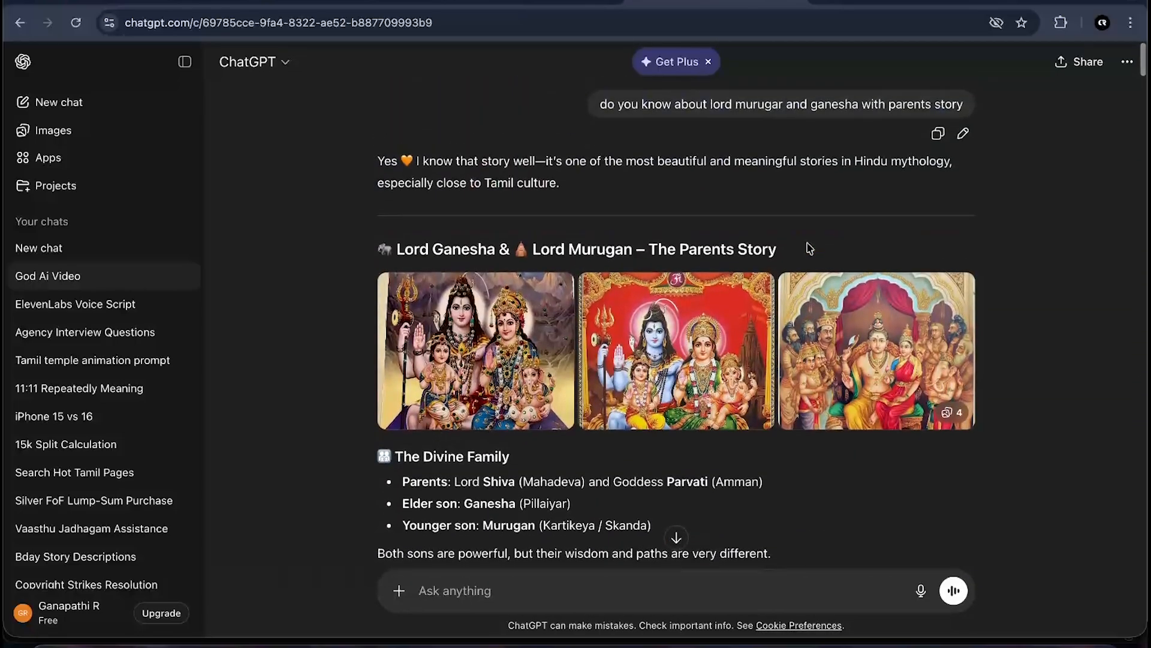
scroll(808, 249, down, 12)
scroll(809, 248, down, 12)
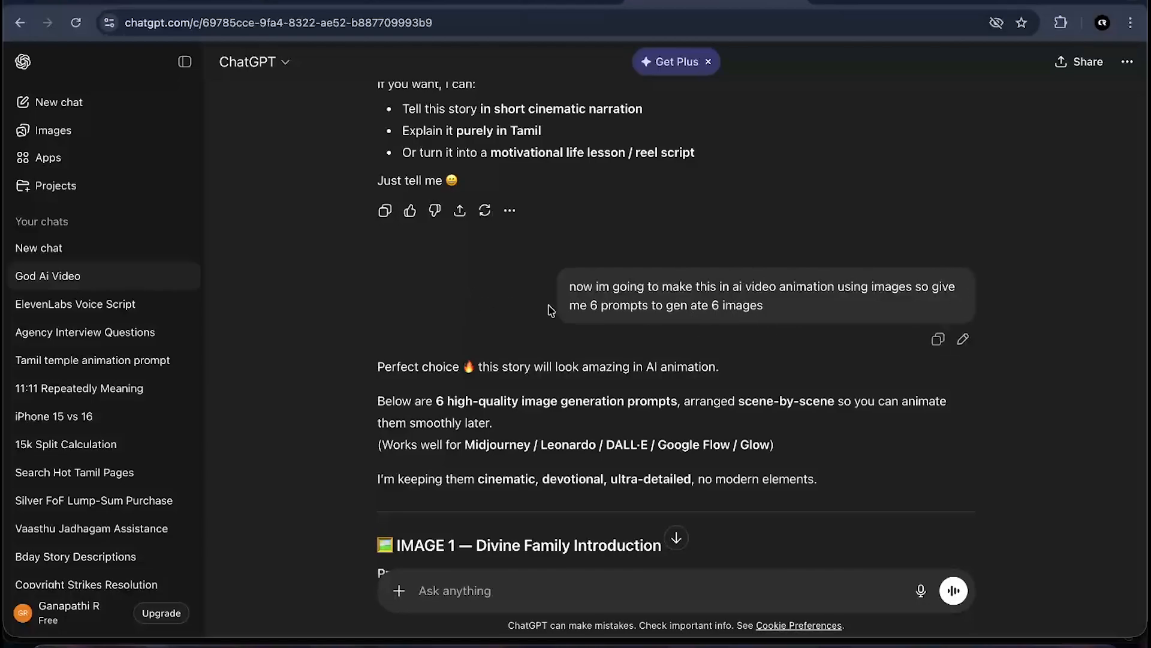
- Review the six scene-by-scene image generation prompts, highlighting the image titles and prompt text
drag(589, 308, 805, 326)
click(808, 326)
scroll(808, 326, down, 5)
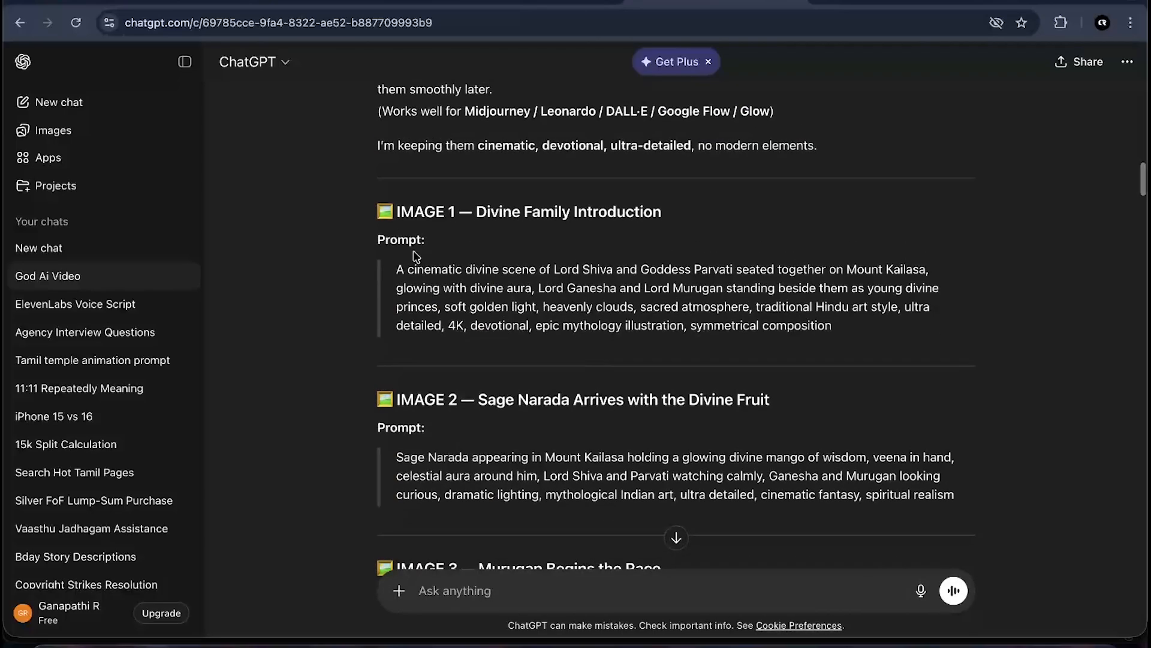
scroll(416, 256, down, 3)
scroll(413, 251, up, 2)
drag(482, 142, 824, 154)
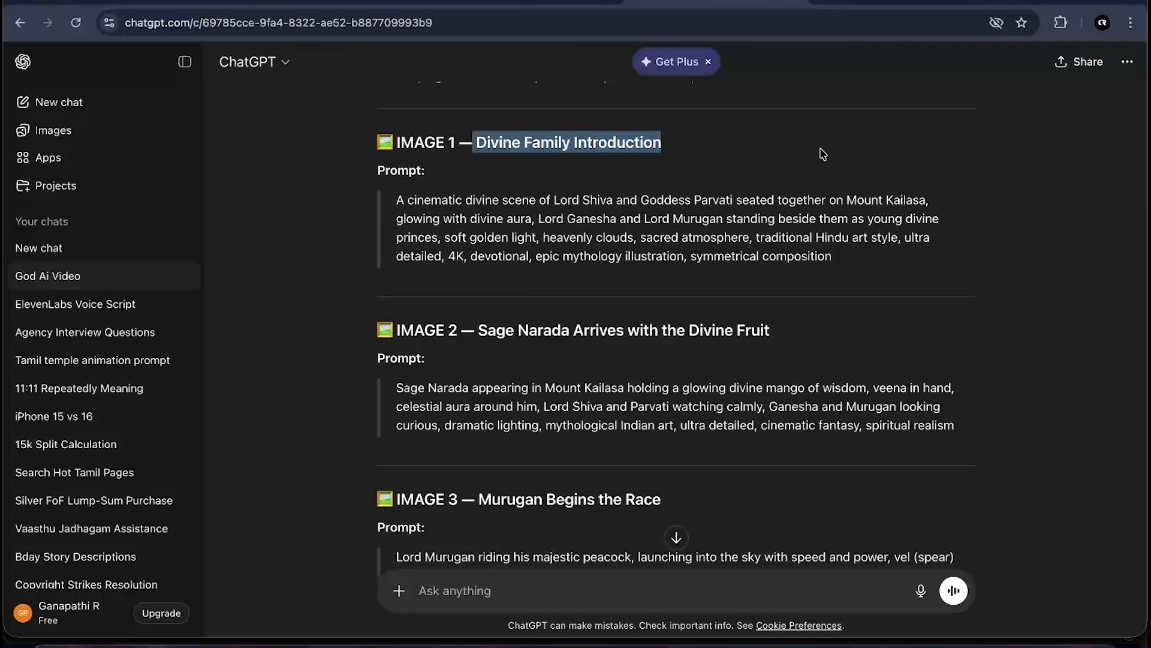
click(786, 179)
drag(400, 194, 866, 279)
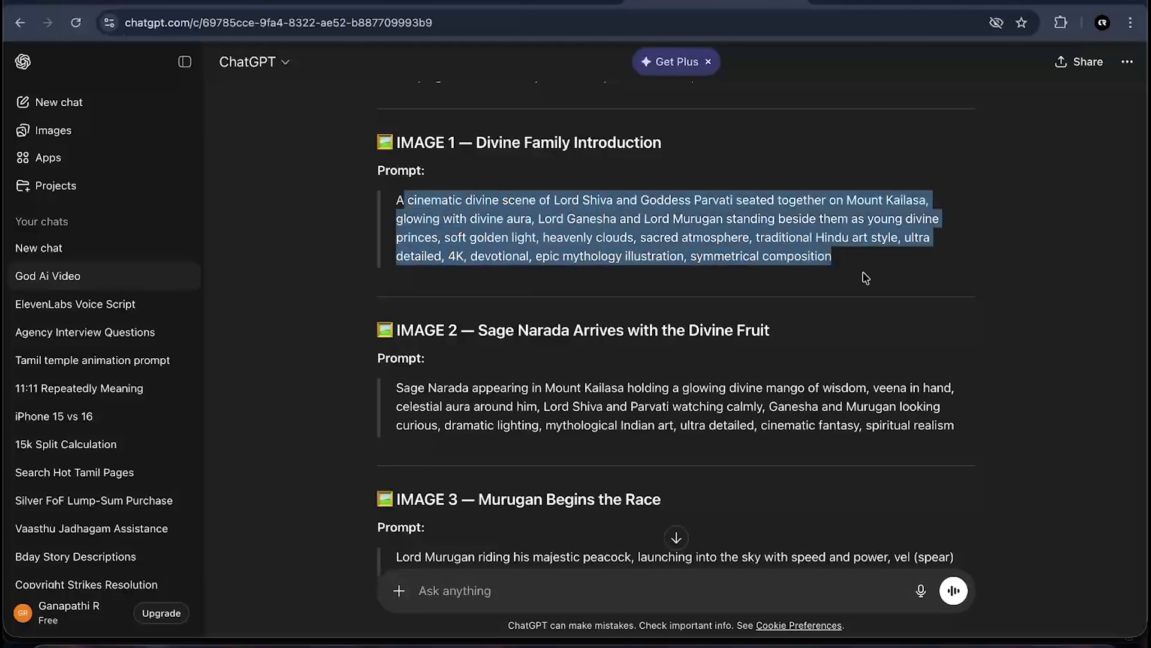
click(813, 283)
drag(376, 391, 787, 386)
scroll(787, 387, down, 3)
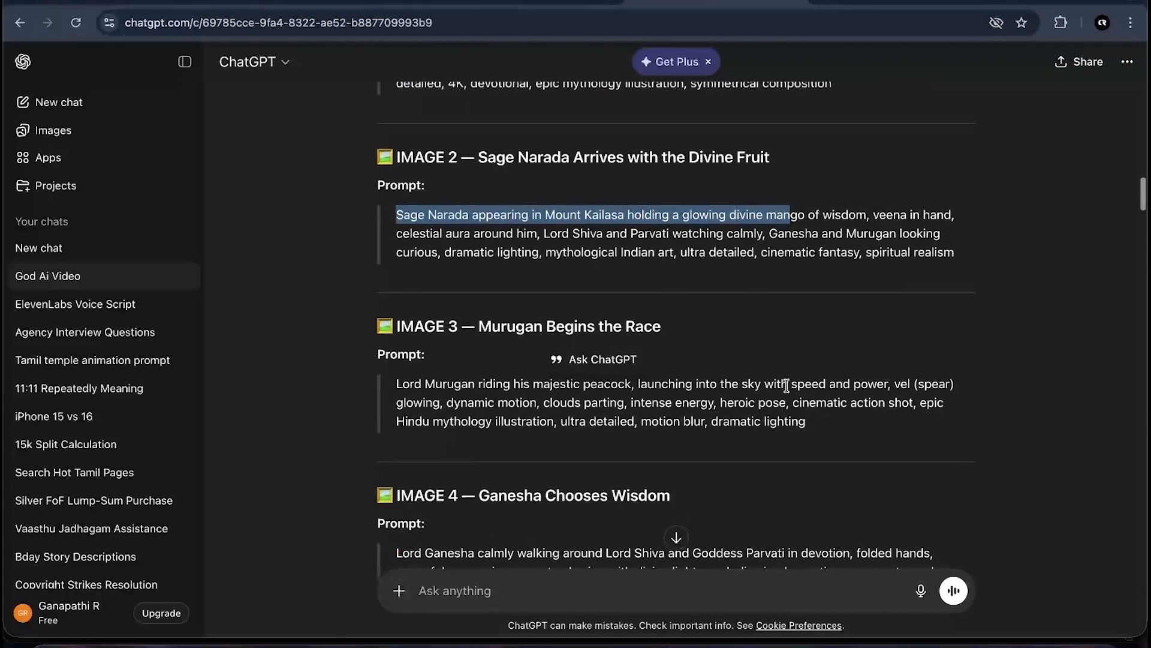
click(682, 482)
scroll(681, 481, down, 5)
scroll(672, 370, down, 5)
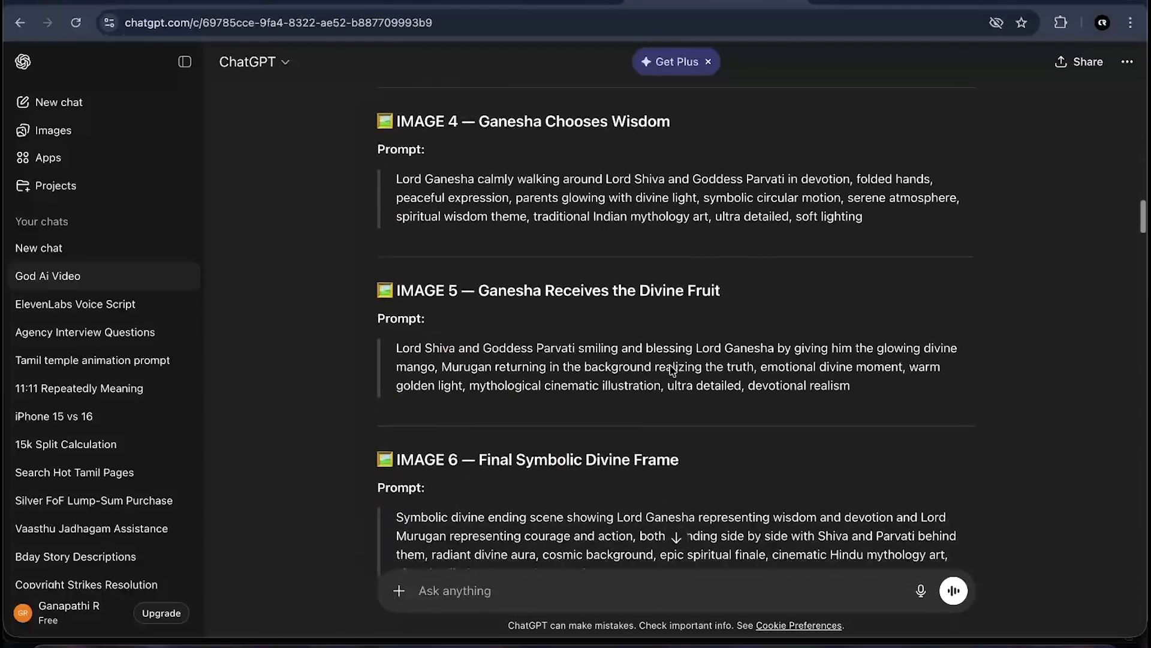
scroll(673, 370, up, 15)
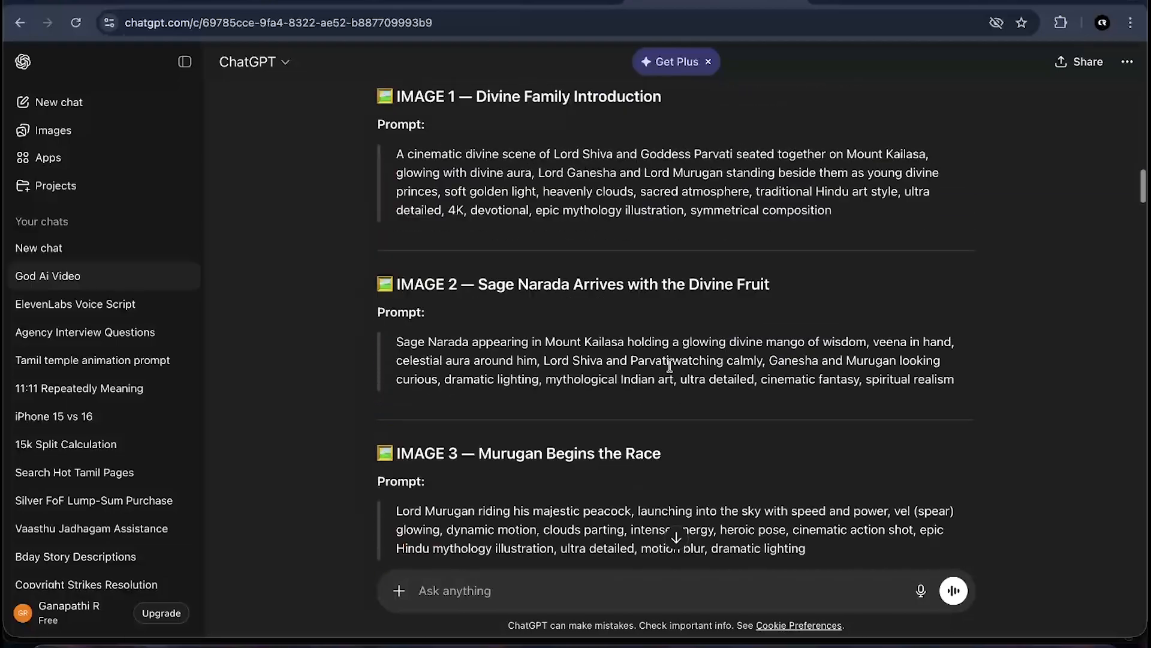
scroll(673, 372, down, 8)
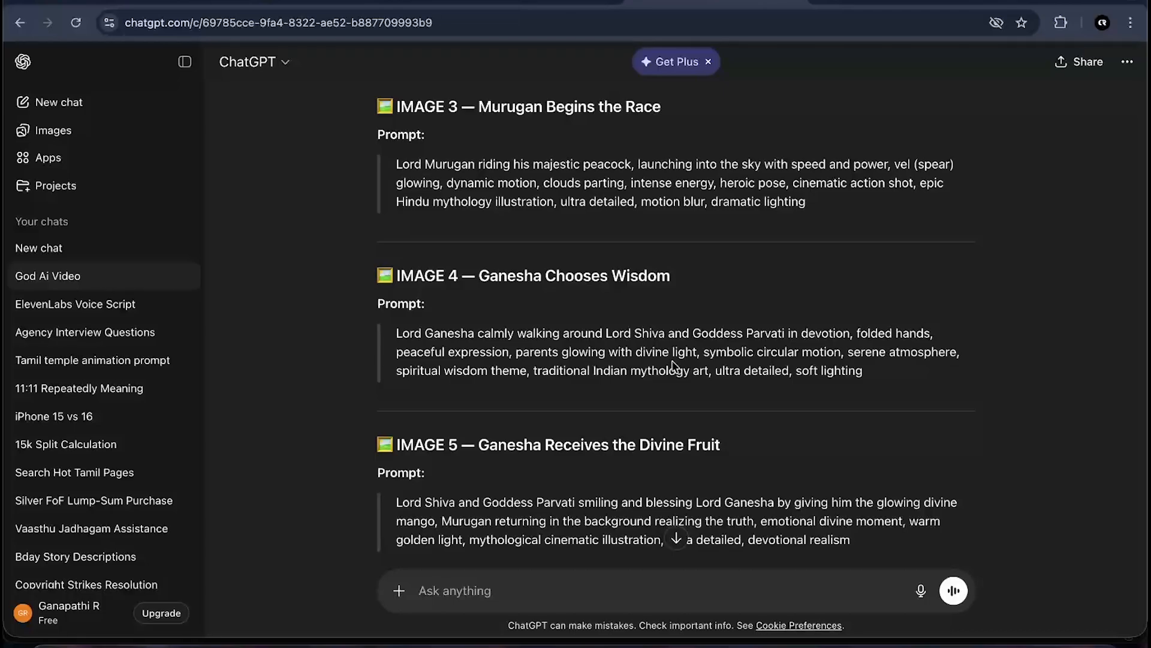
scroll(673, 365, down, 10)
scroll(648, 364, up, 6)
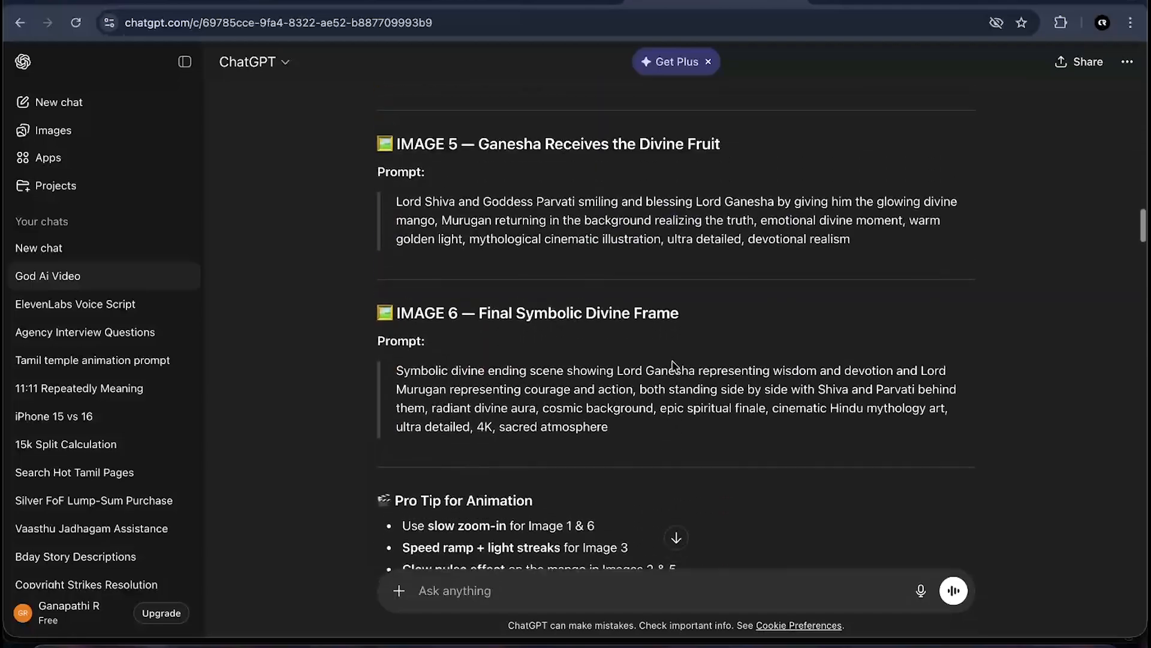
scroll(500, 151, up, 8)
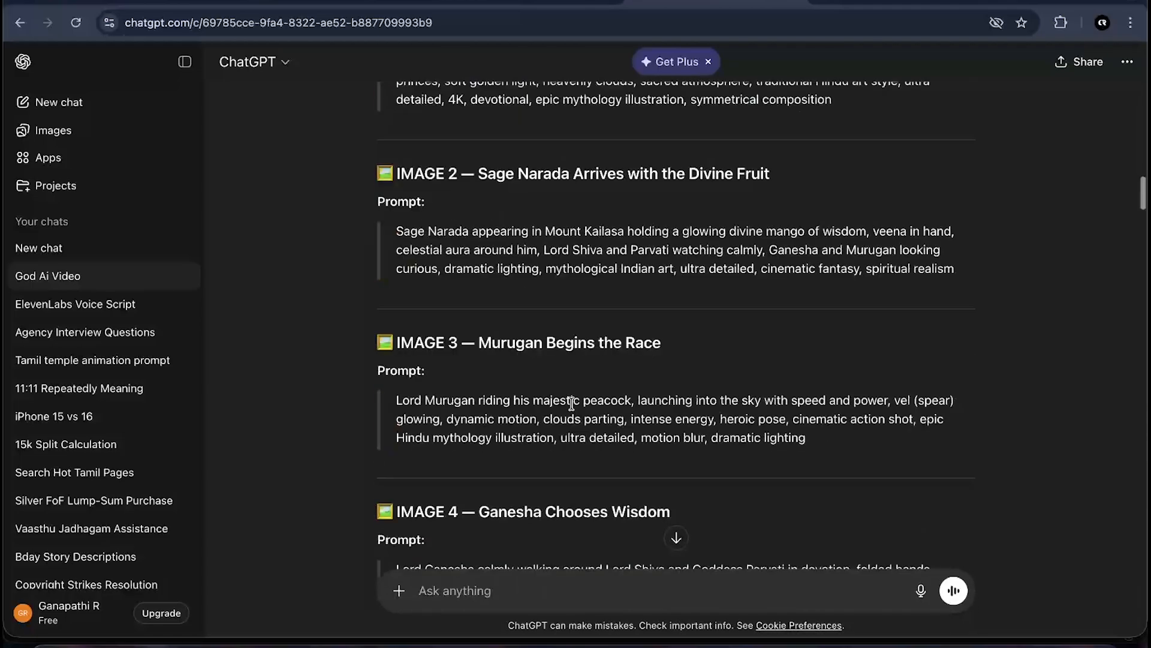
- Switch to the Gemini tab, open the Lord Shiva cinematic scene chat and view each generated scene image
click(524, 4)
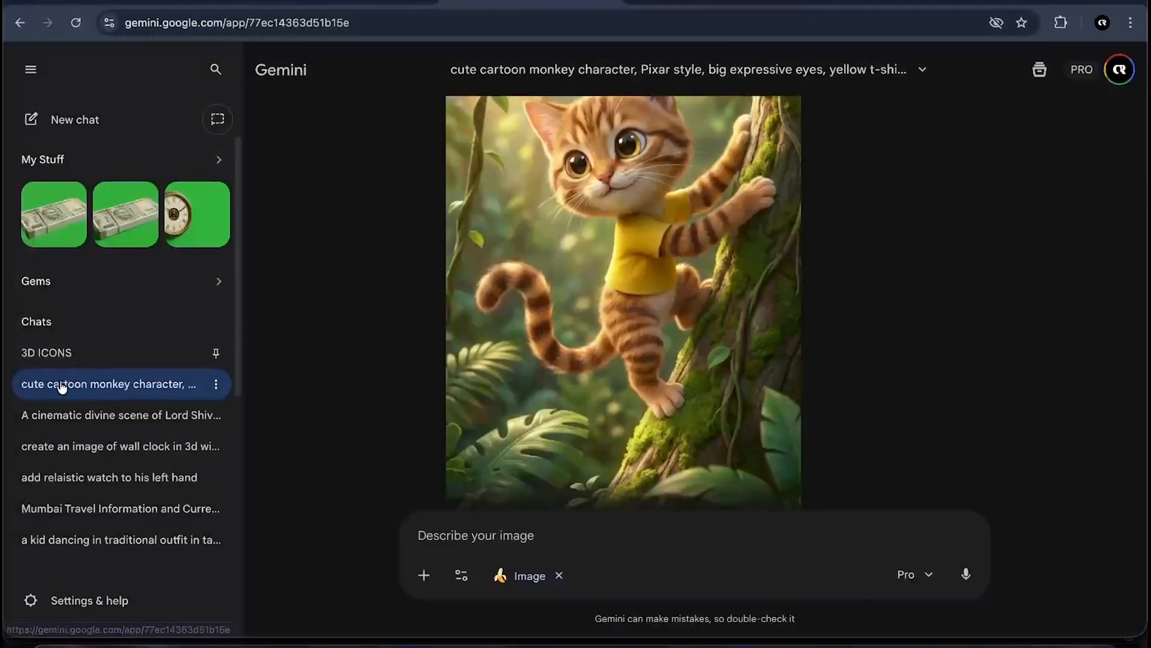
click(65, 414)
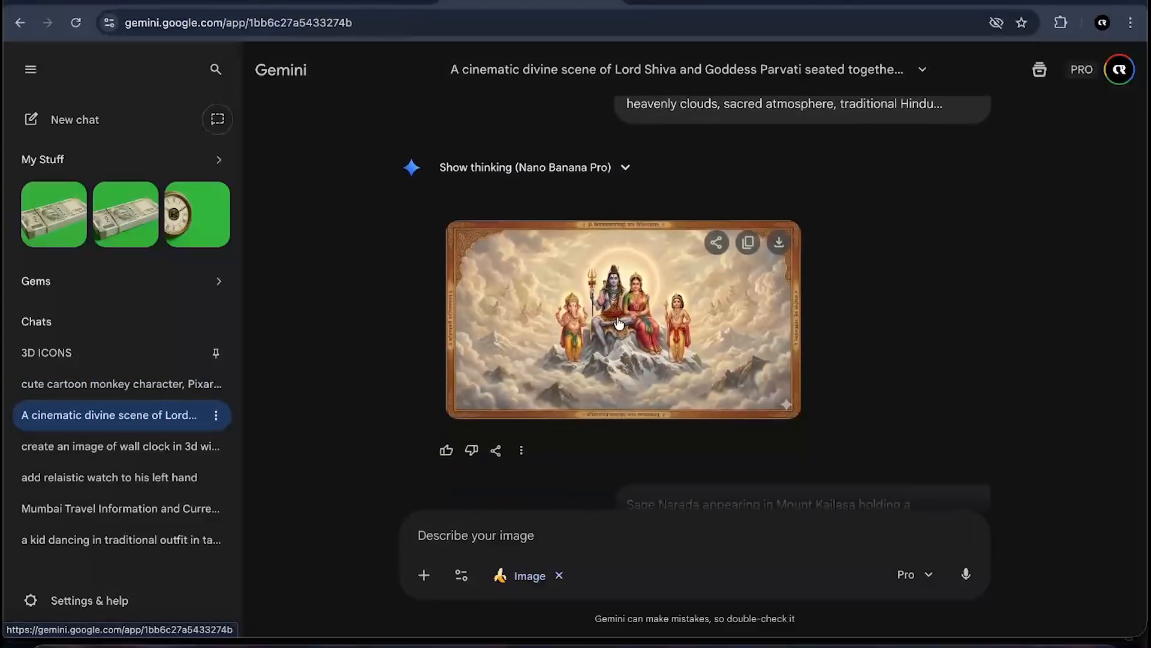
click(676, 323)
click(1035, 282)
scroll(712, 367, down, 5)
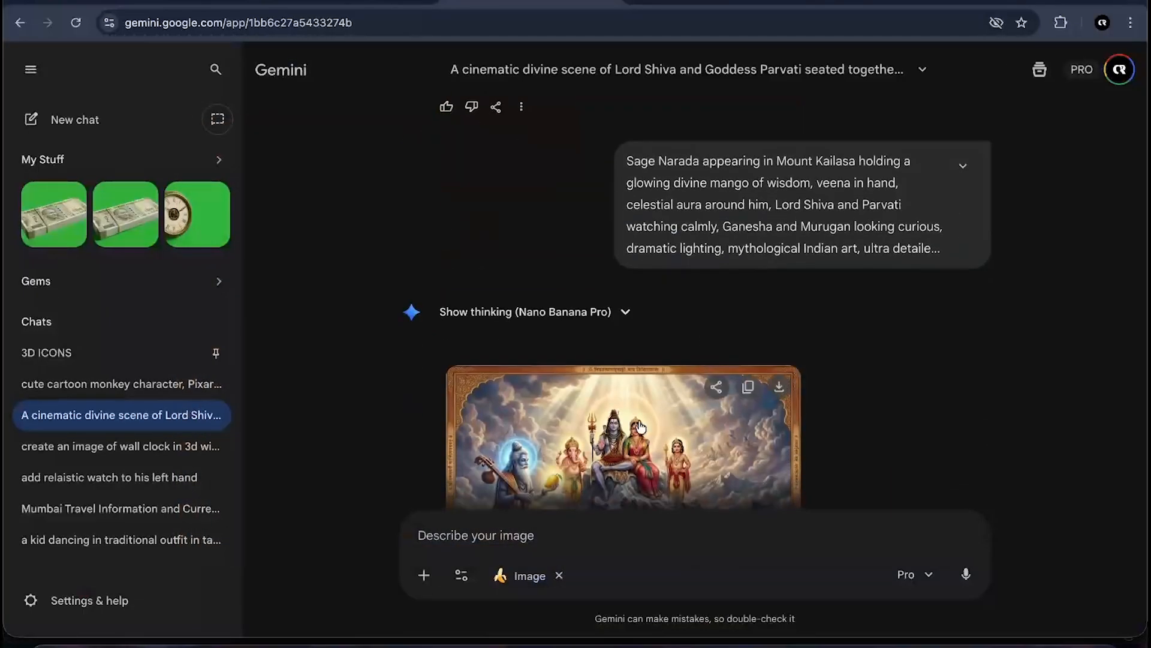
click(712, 398)
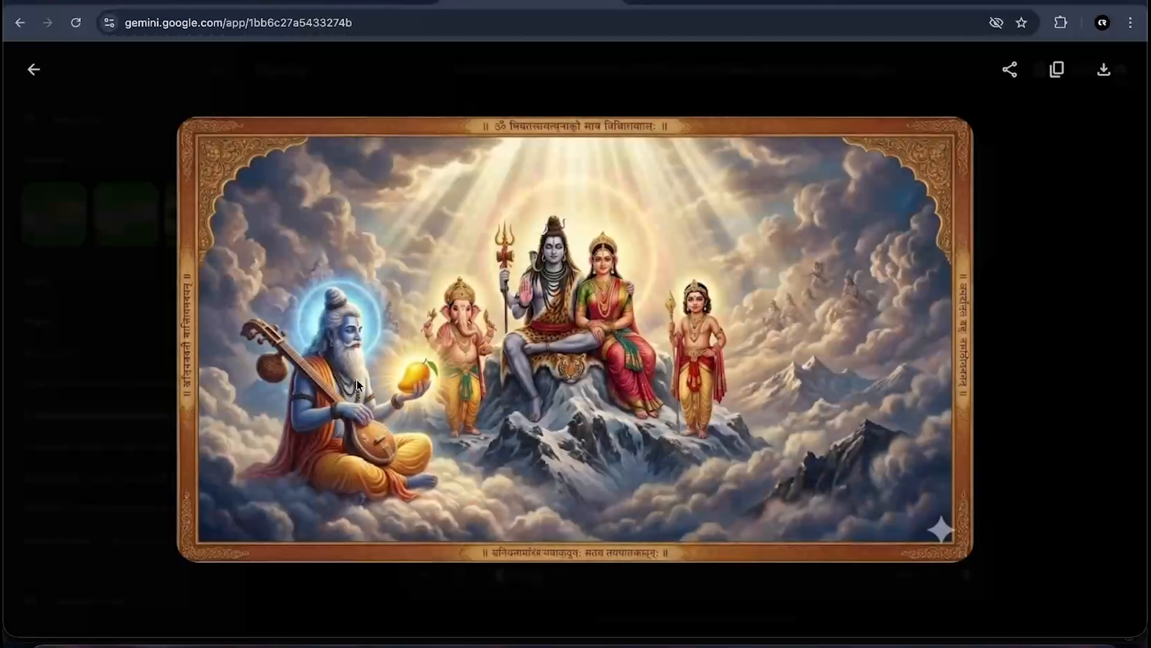
click(1114, 369)
scroll(827, 388, down, 5)
click(653, 319)
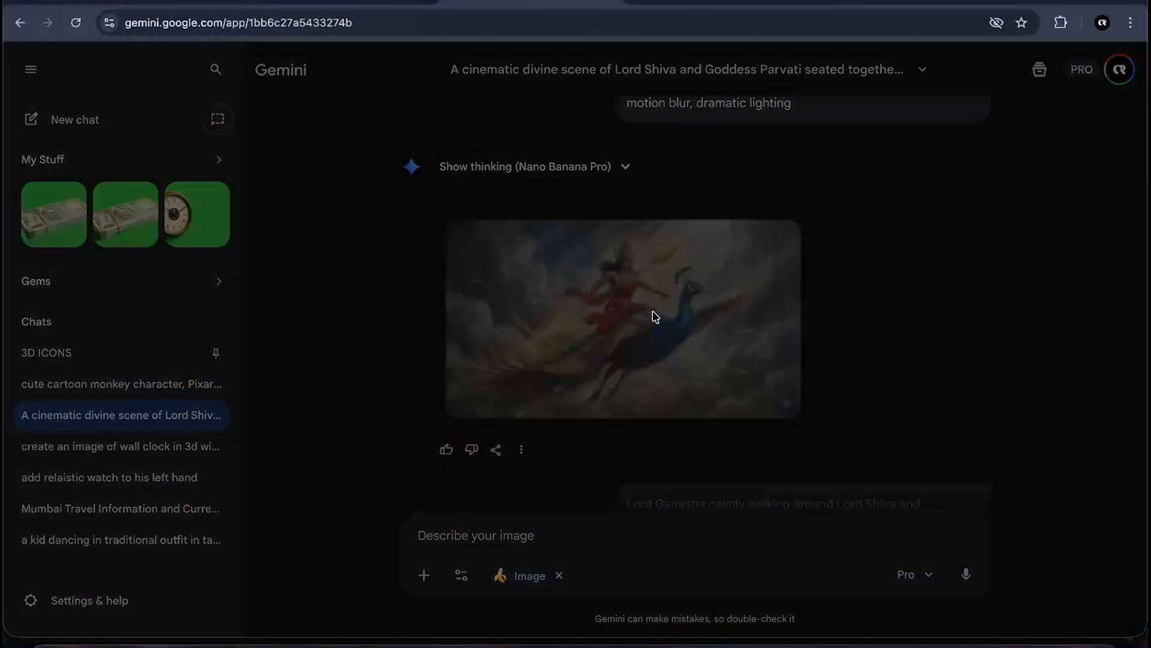
click(1063, 248)
scroll(624, 372, down, 5)
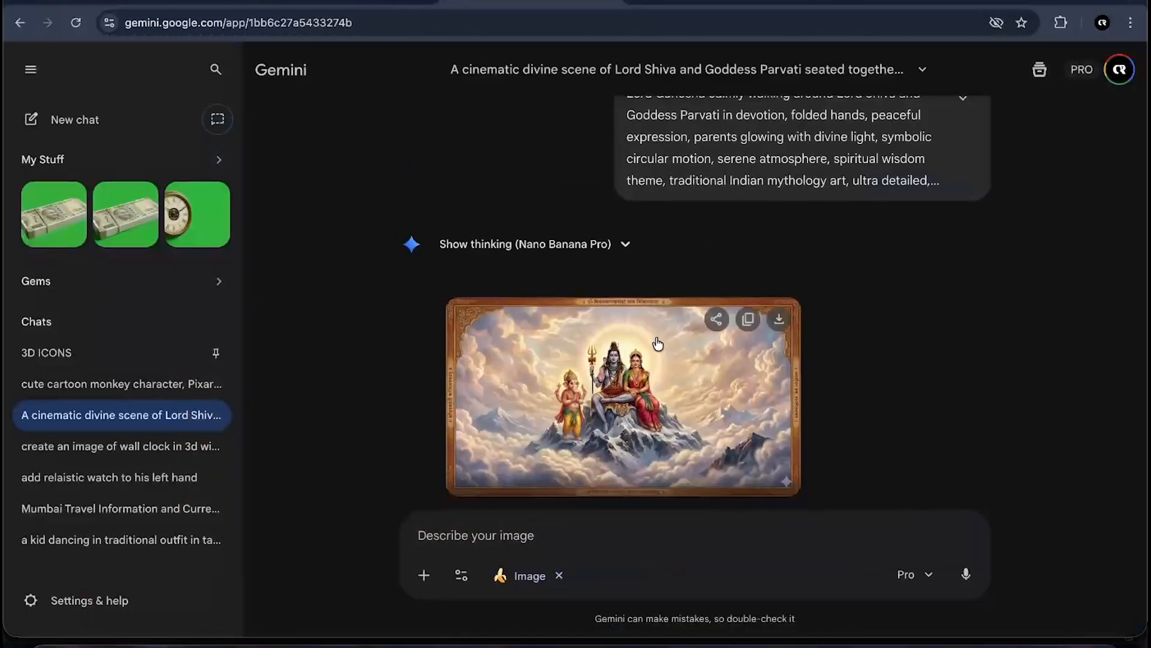
click(618, 468)
click(1099, 230)
scroll(660, 372, down, 5)
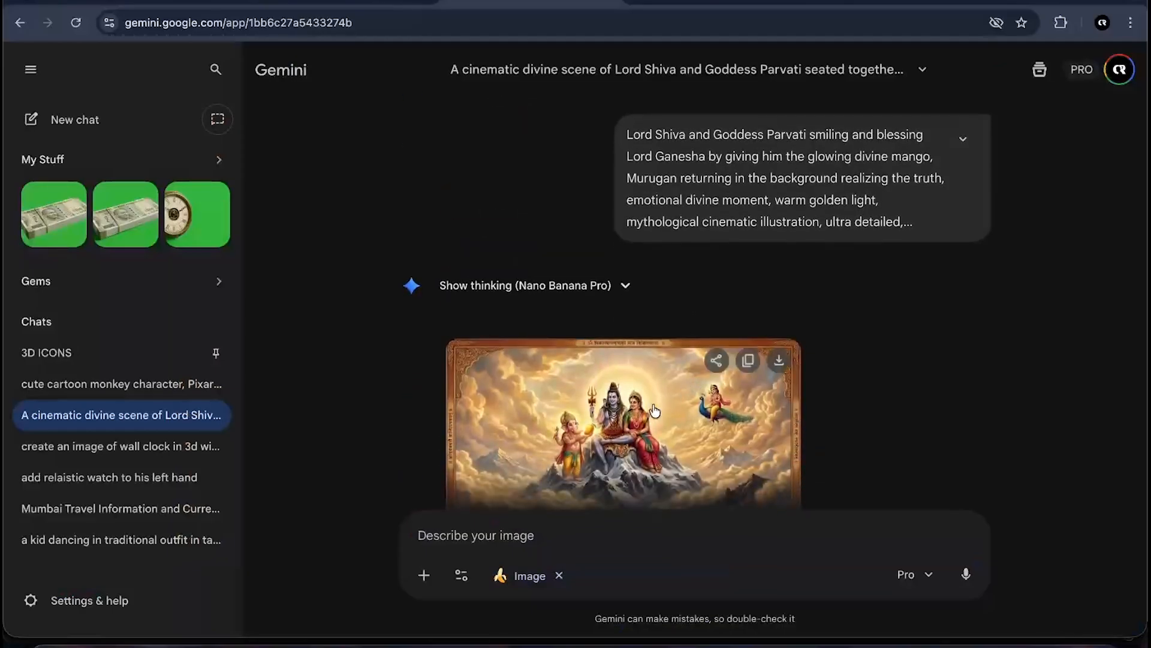
- Examine the remaining generated scene images in the Gemini chat, including the symbolic divine ending scene
click(680, 382)
click(1038, 265)
scroll(660, 359, down, 5)
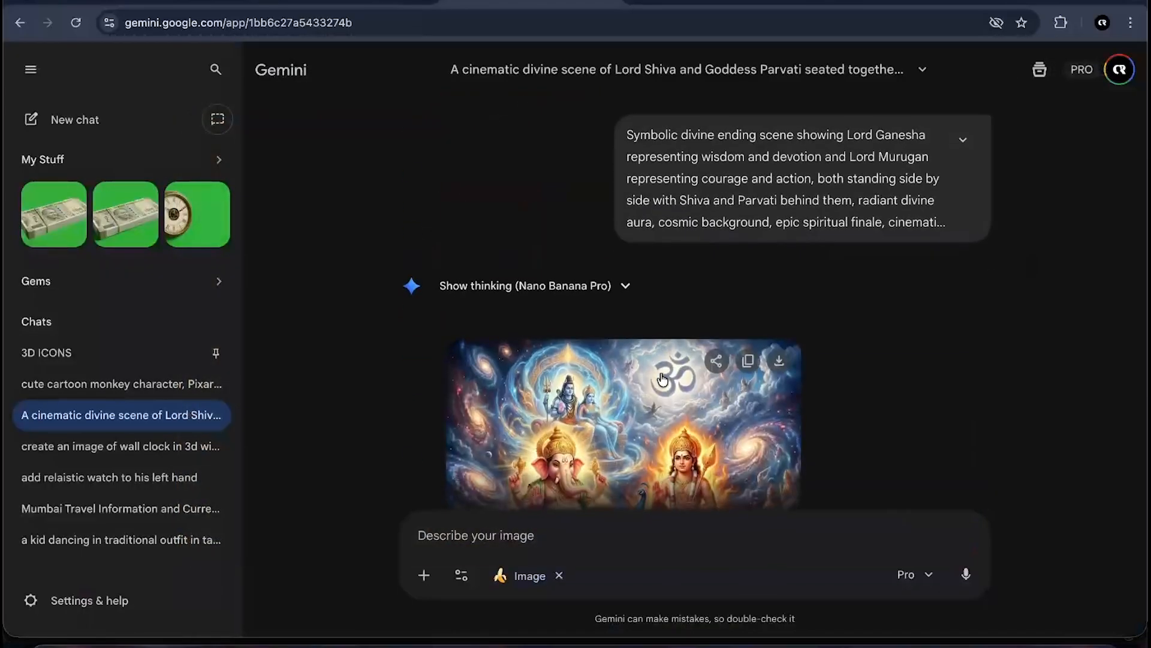
click(660, 375)
click(1031, 282)
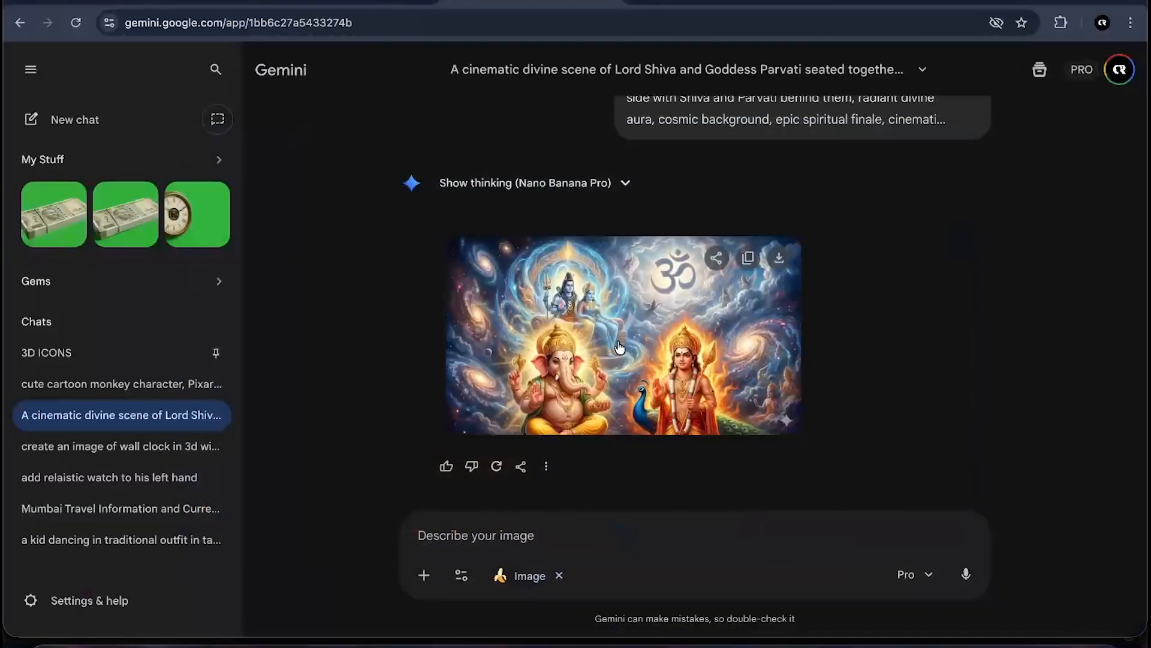
scroll(620, 347, up, 10)
scroll(619, 348, down, 10)
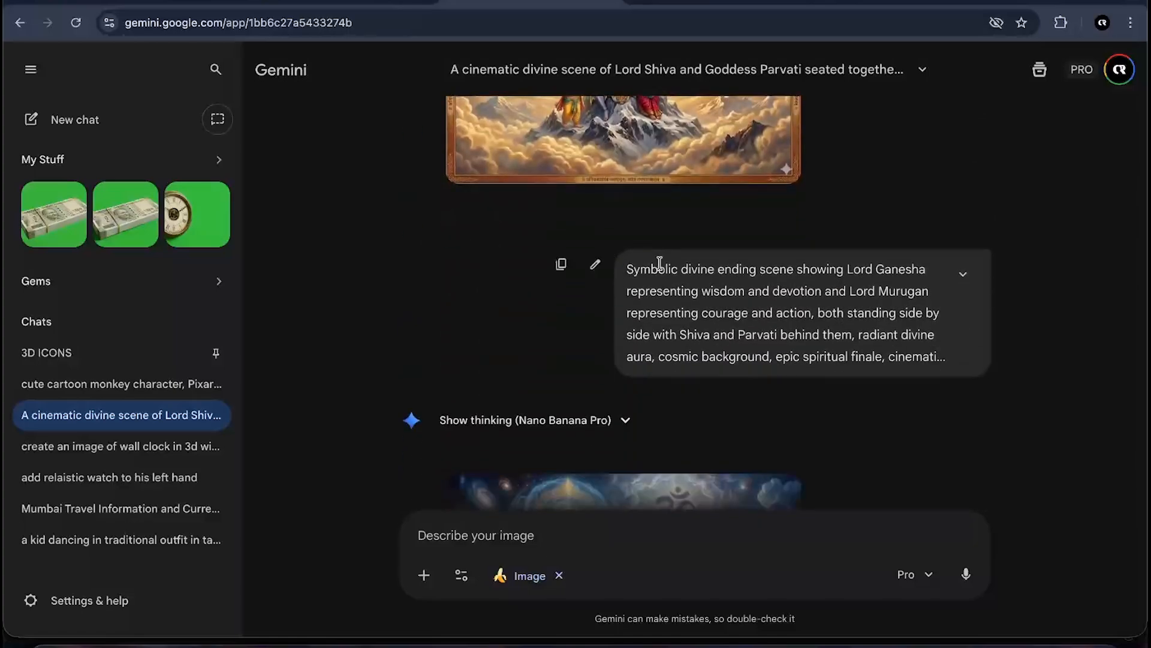
- Switch back to the ChatGPT chat and highlight the request to convert the prompts into Google Flow
click(703, 3)
scroll(506, 397, down, 11)
scroll(506, 396, down, 8)
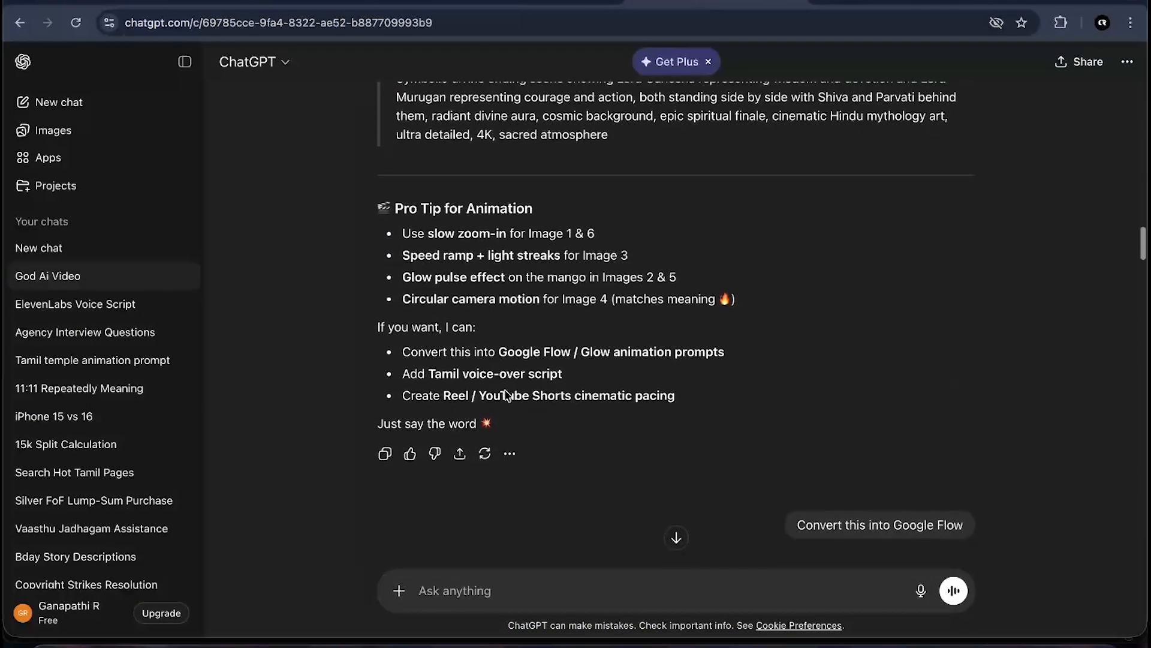
drag(797, 230, 984, 225)
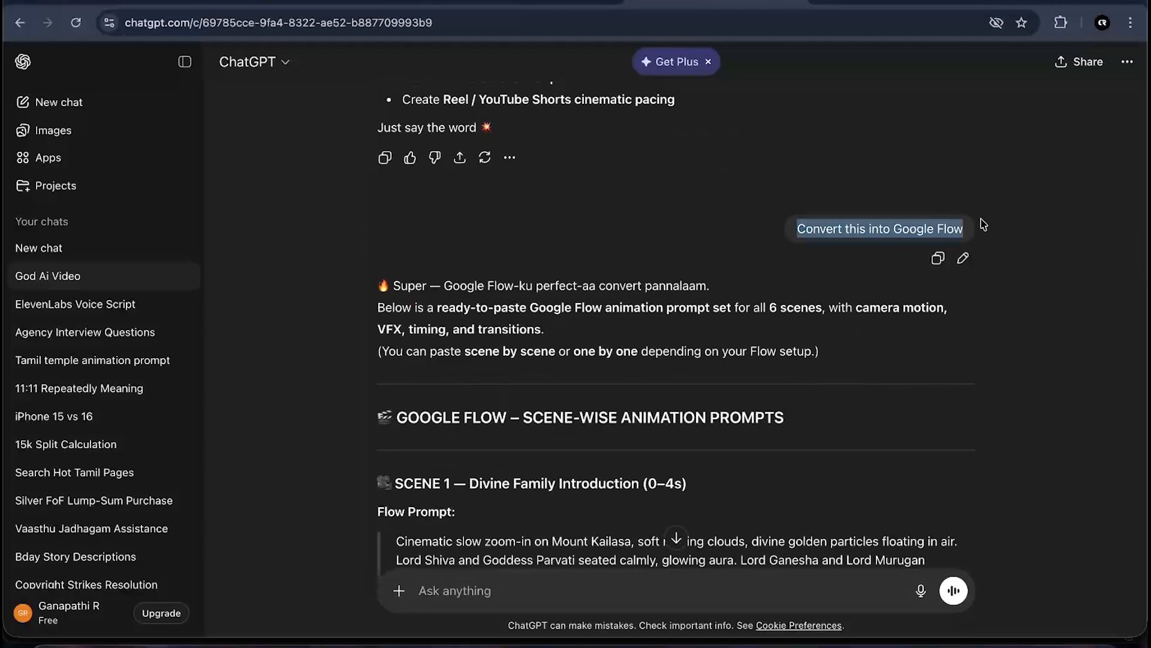
click(987, 247)
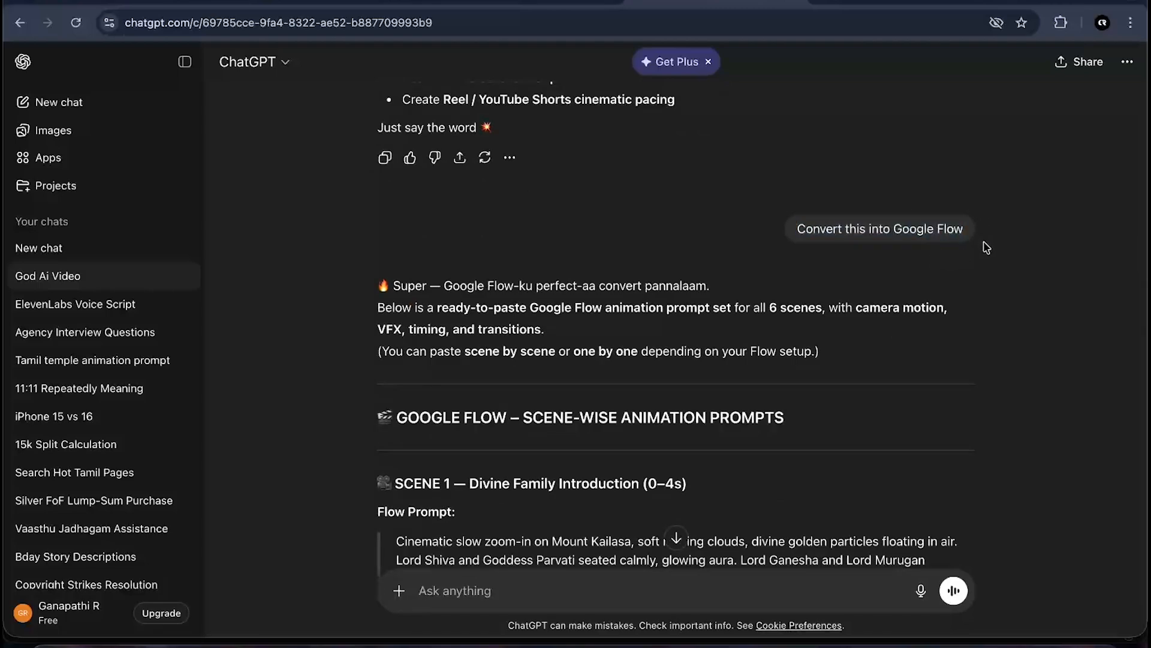
scroll(986, 247, down, 5)
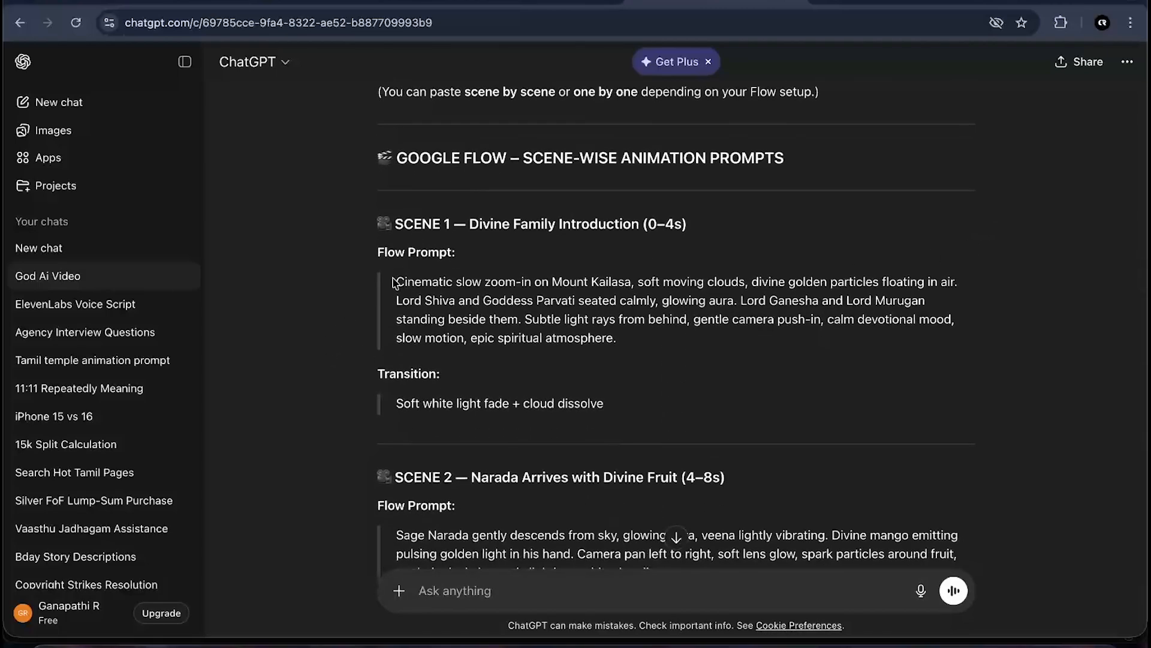
- Review the scene-wise Google Flow animation prompts and transitions, highlighting the Scene 1 flow prompt text
drag(443, 289, 609, 398)
click(634, 361)
drag(626, 350, 397, 281)
click(579, 283)
scroll(585, 285, down, 5)
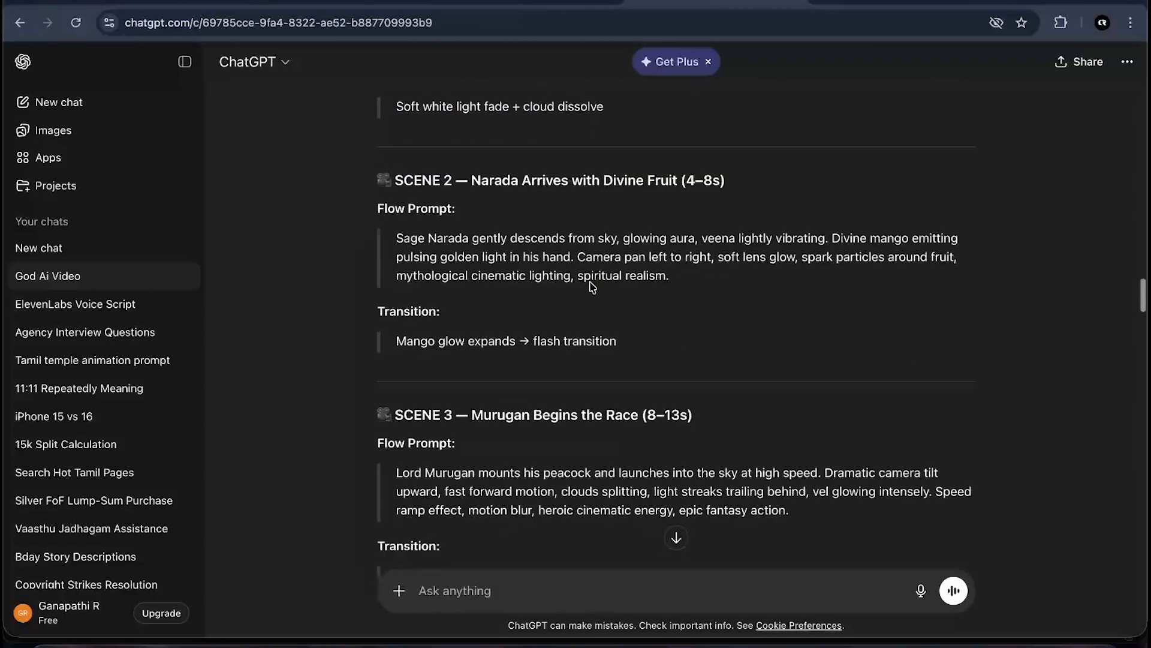
scroll(591, 287, down, 11)
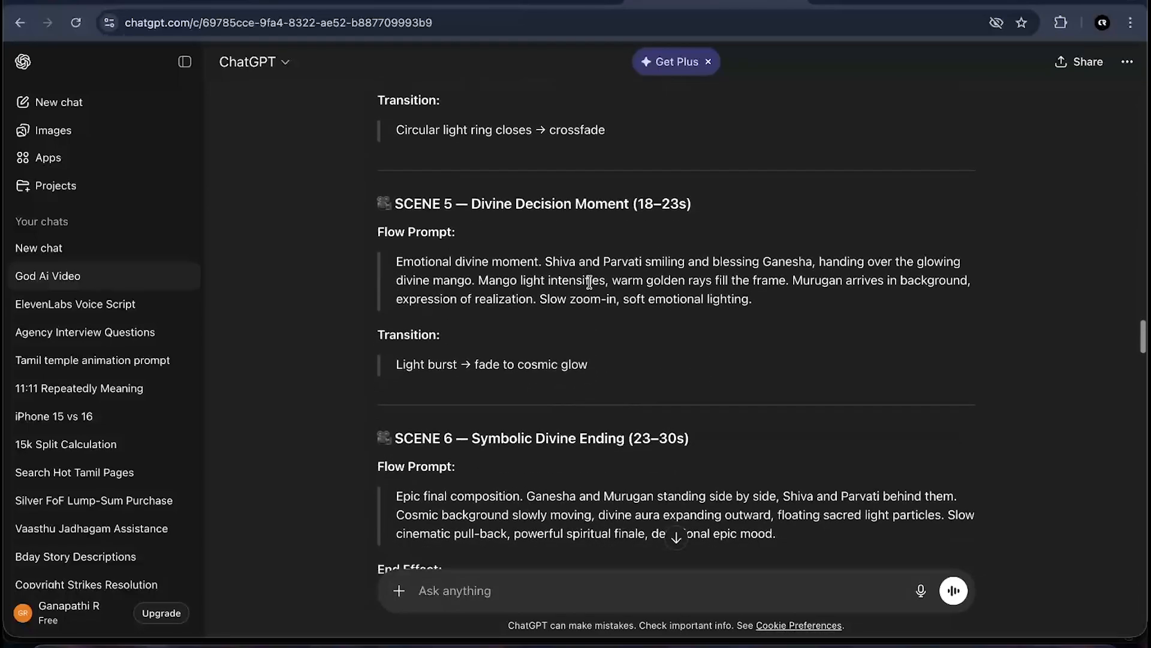
scroll(517, 350, down, 3)
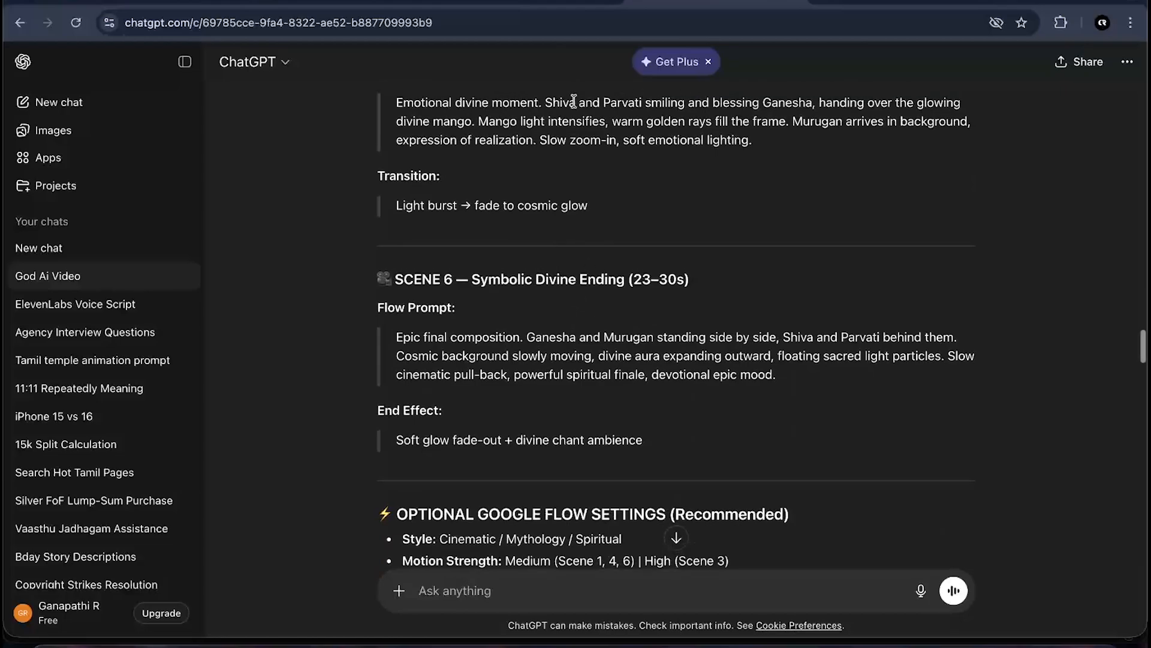
- Switch to the Google Flow tab and open the Jan 27 - 12:08 project
click(881, 2)
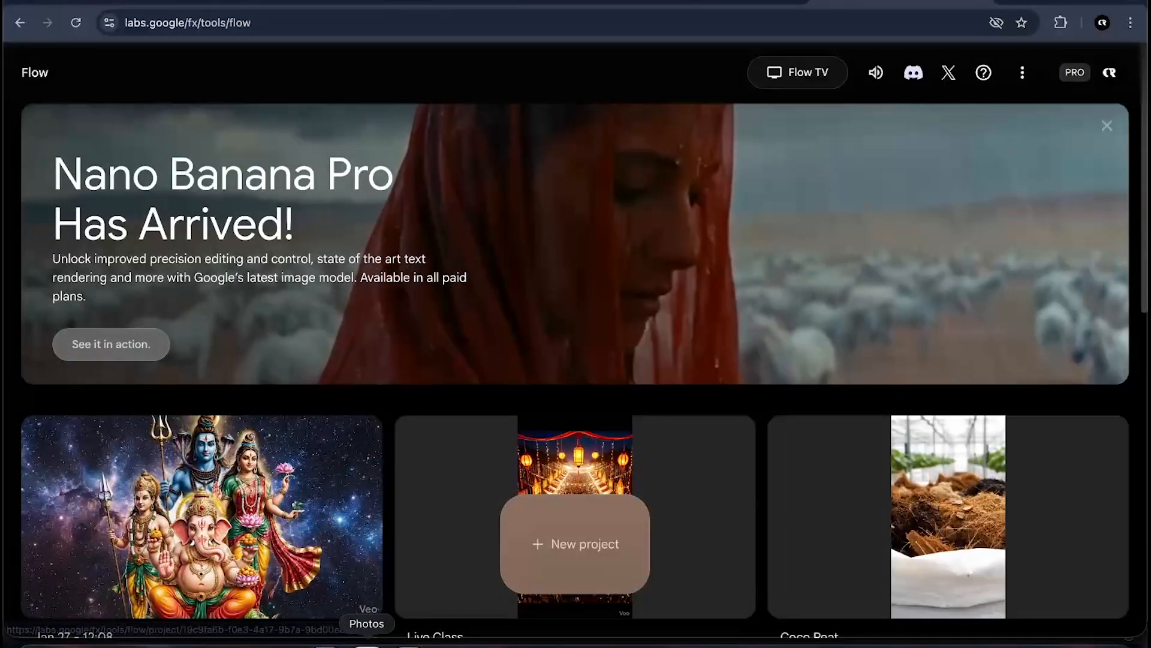
scroll(419, 503, down, 4)
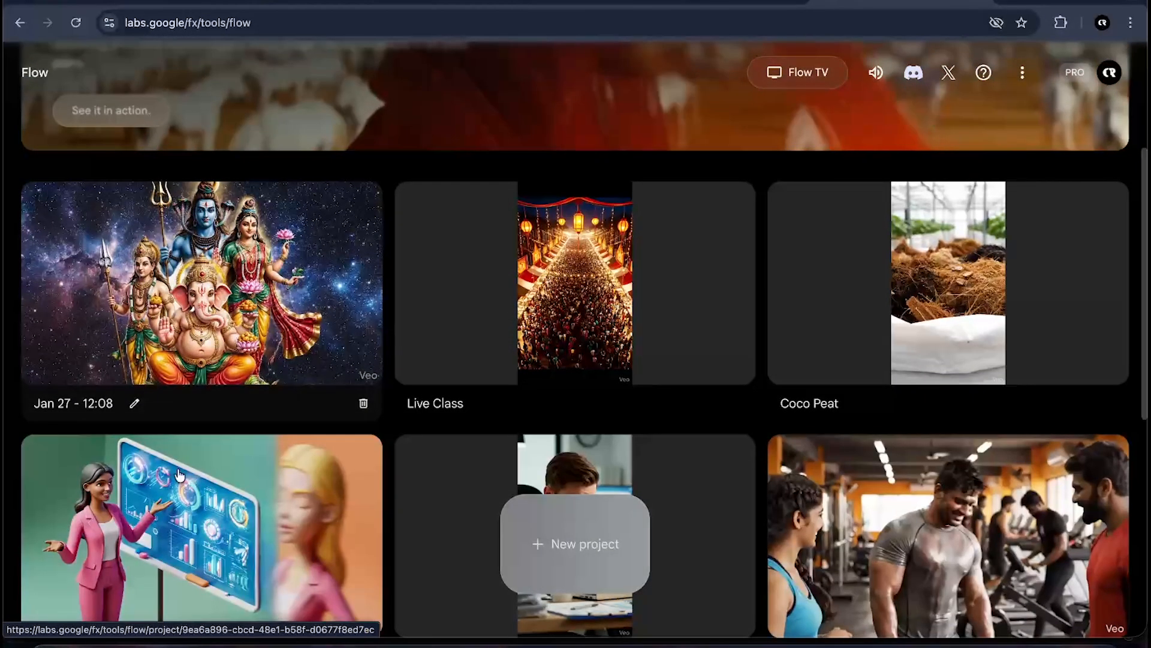
click(169, 227)
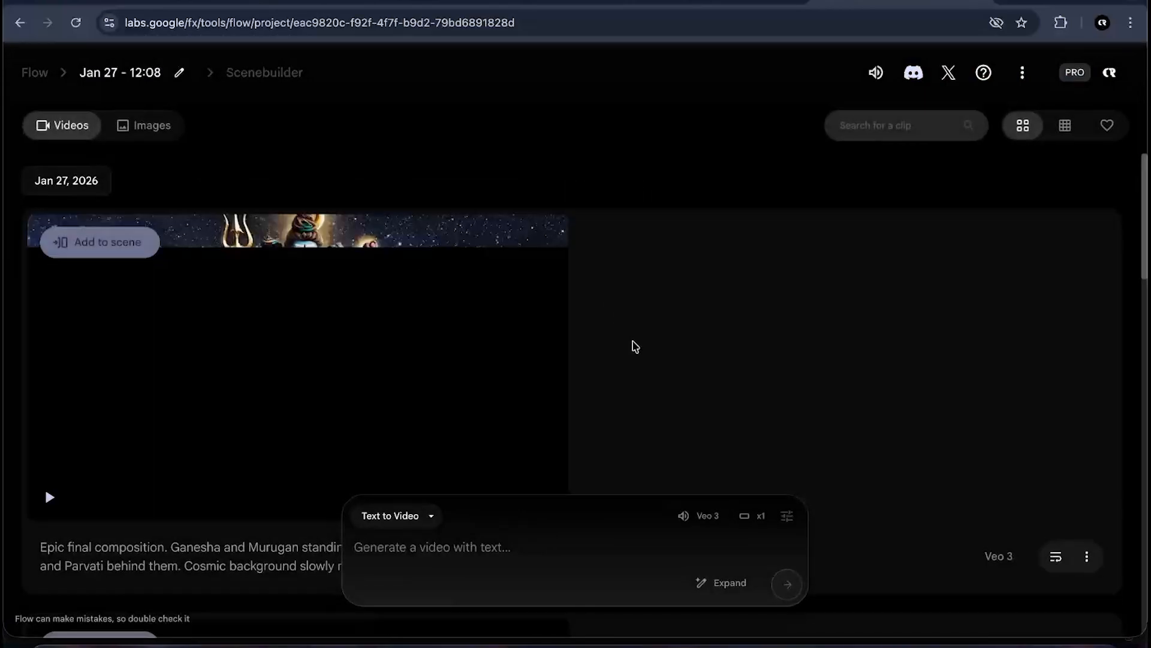
- Browse the project's generated Veo clips and play the Sage Narada divine fruit clip
scroll(489, 354, down, 15)
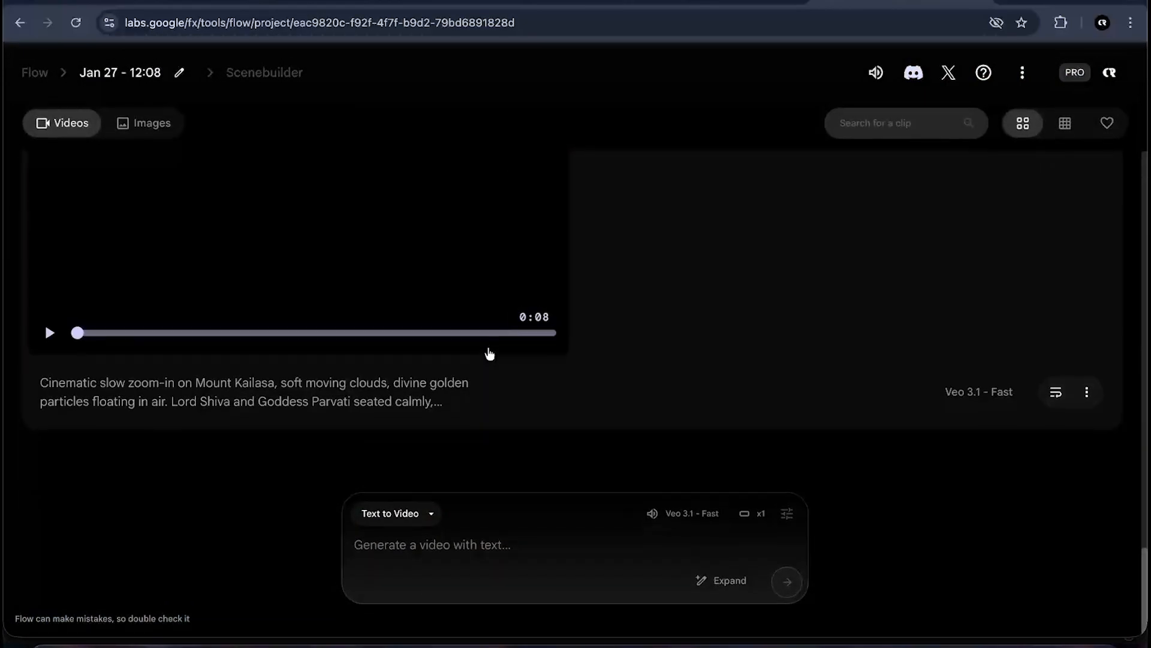
mouse_move(296, 281)
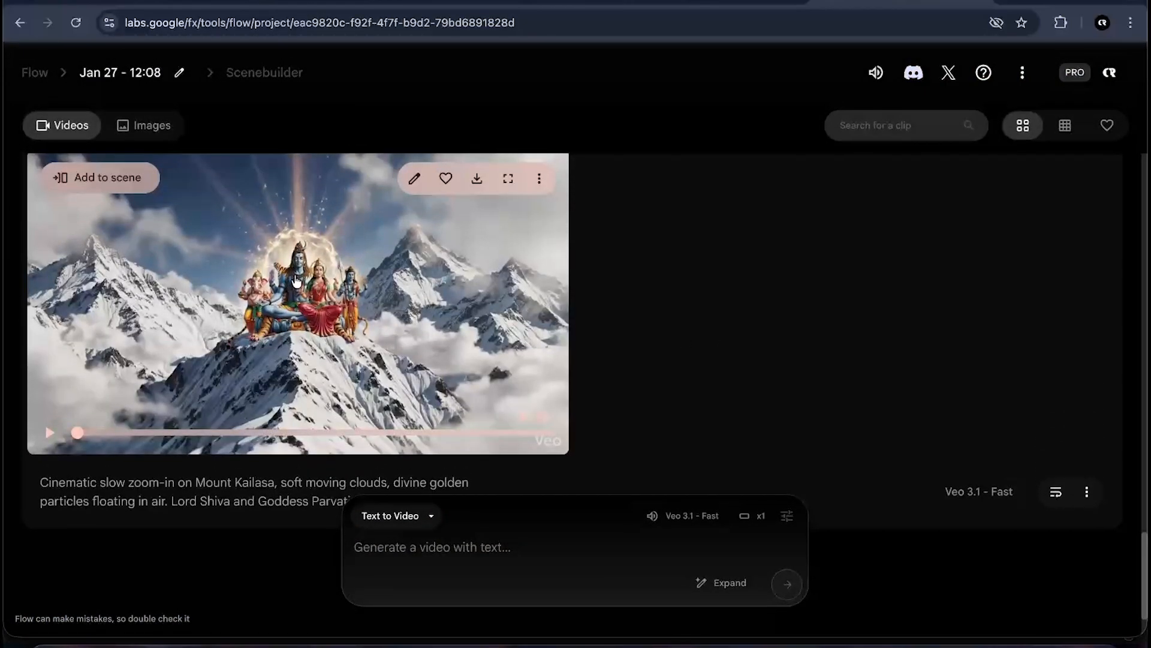
scroll(322, 313, up, 8)
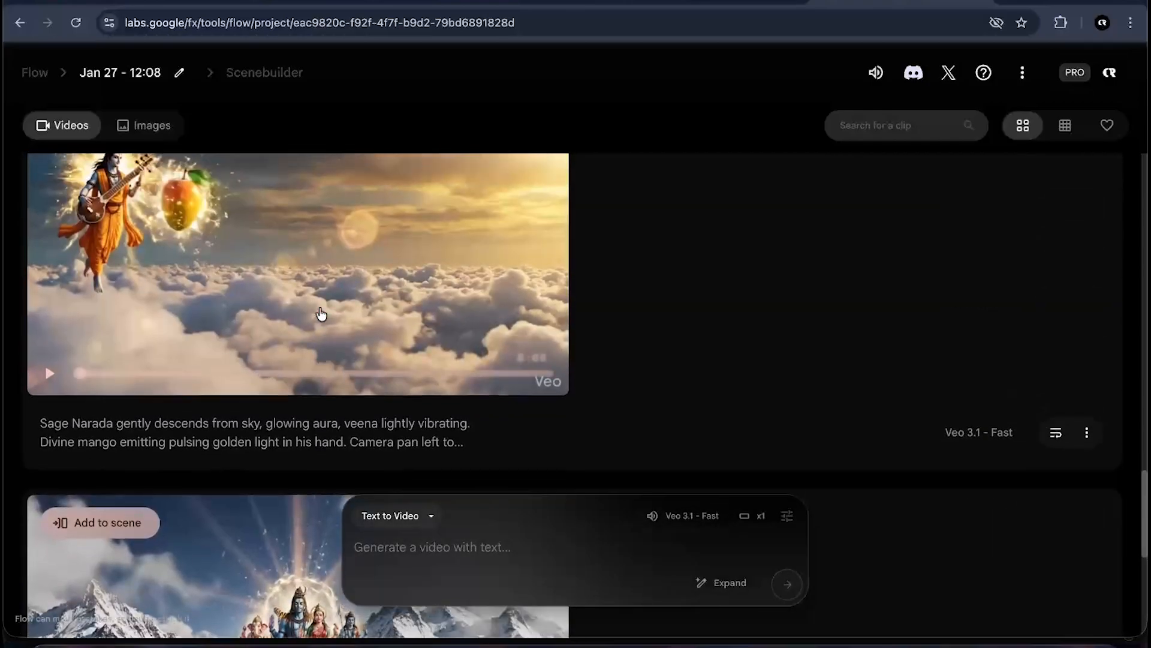
scroll(201, 333, down, 1)
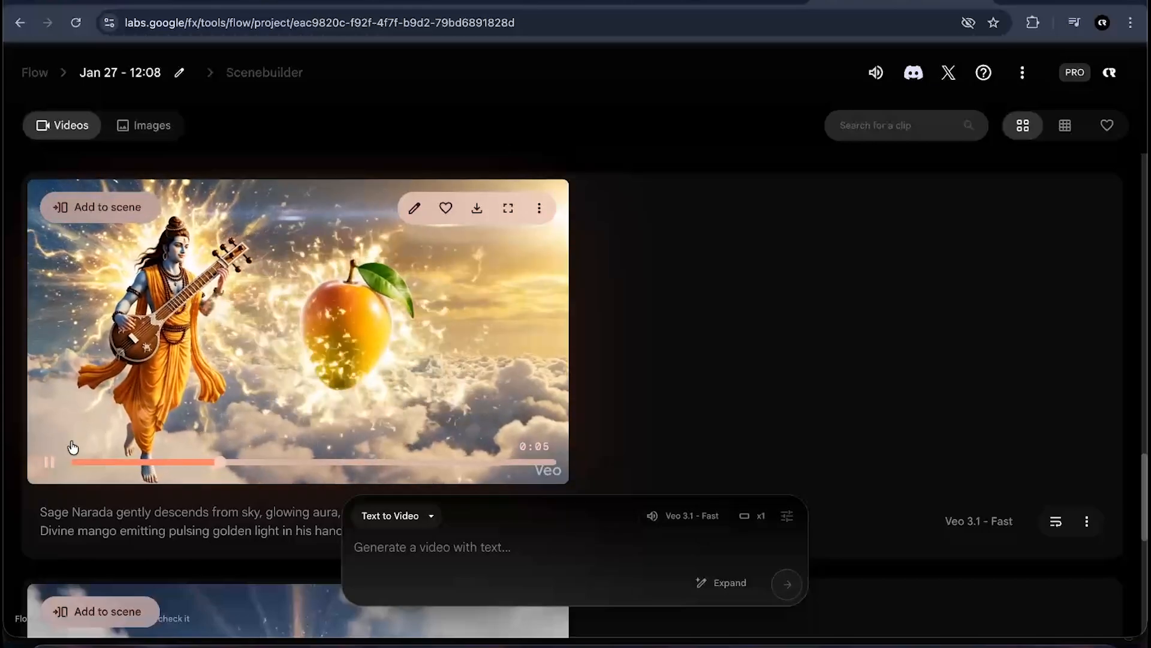
click(49, 465)
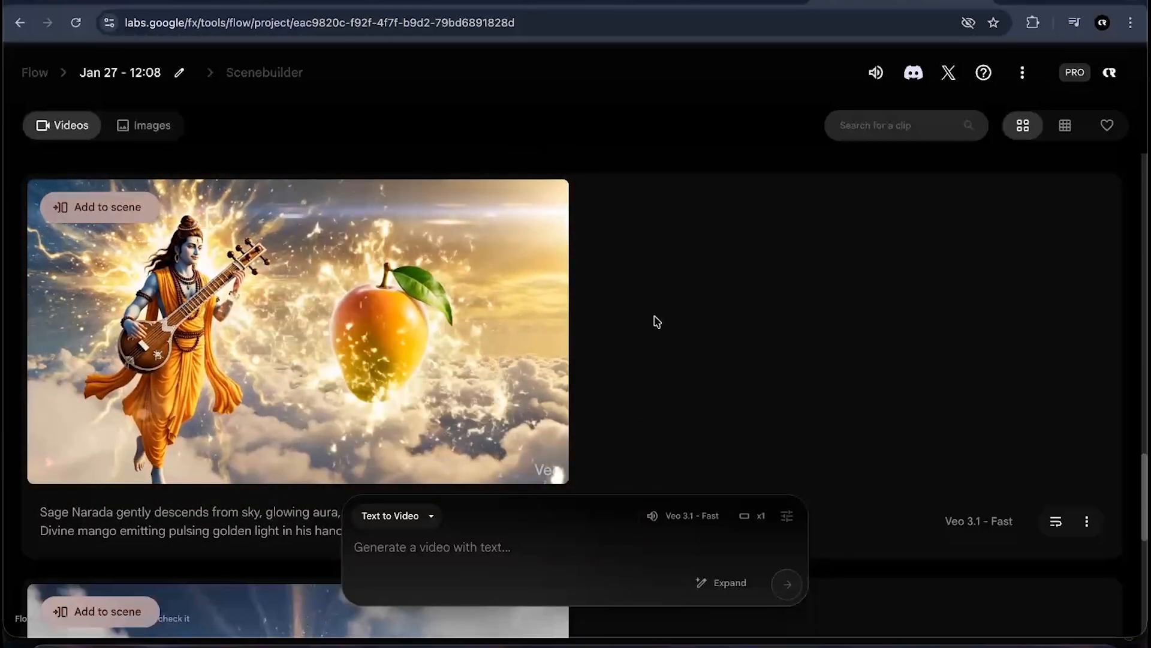
- Scroll through the remaining generated scene clips in the project to review each one
scroll(657, 322, up, 6)
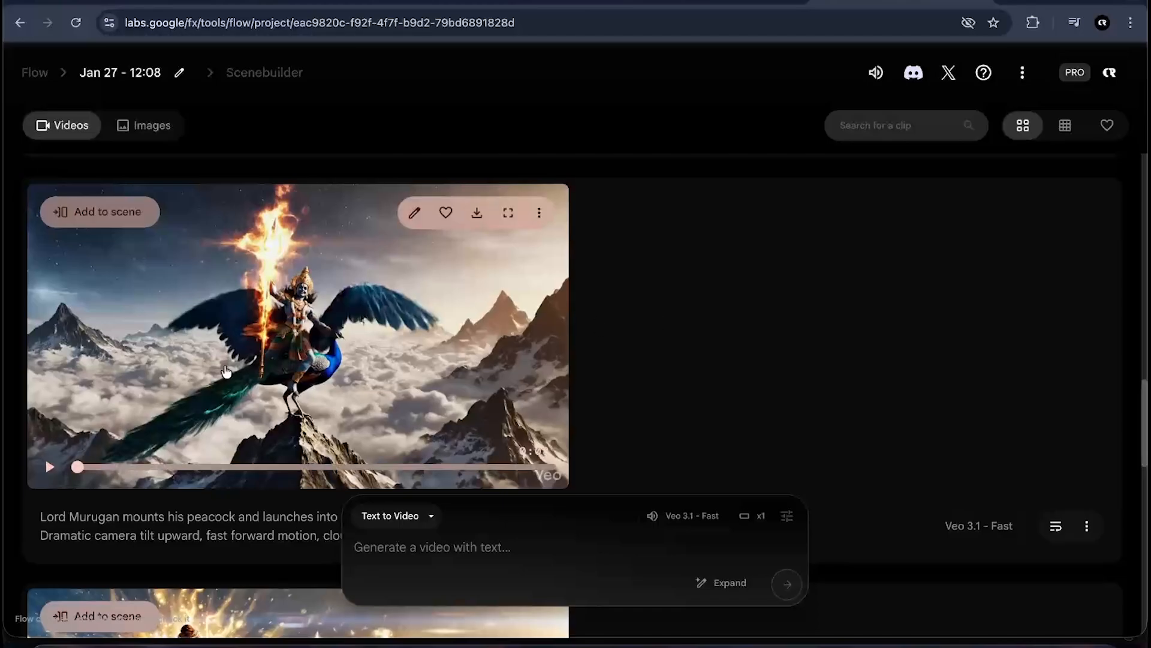
scroll(234, 350, up, 5)
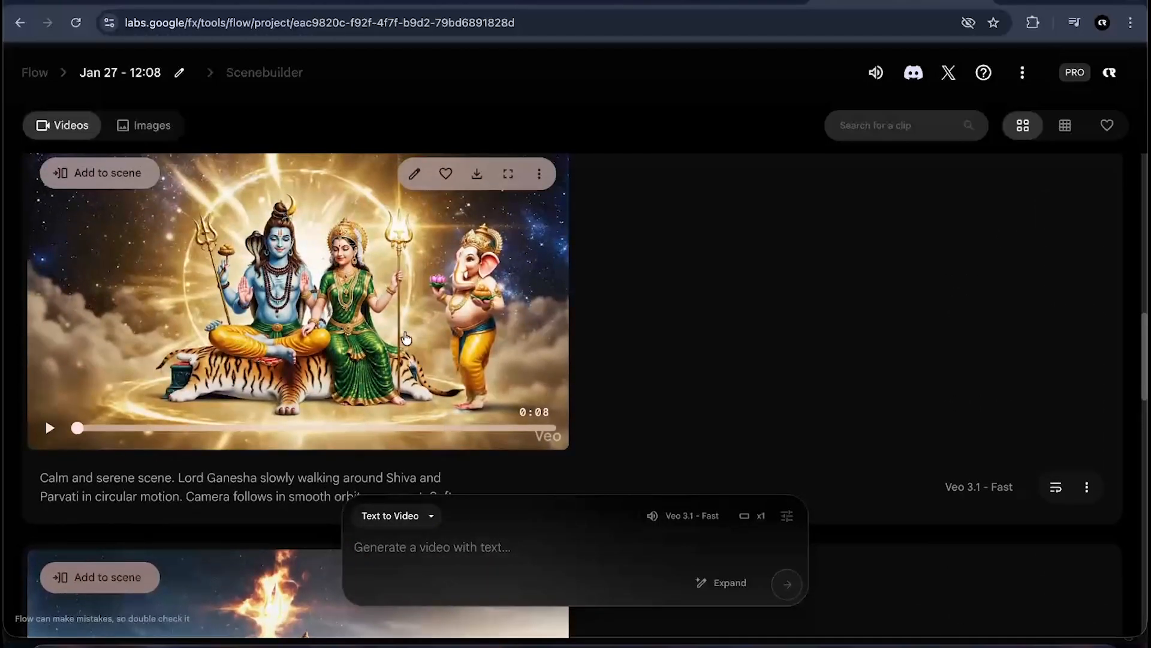
scroll(406, 338, up, 4)
scroll(406, 338, down, 2)
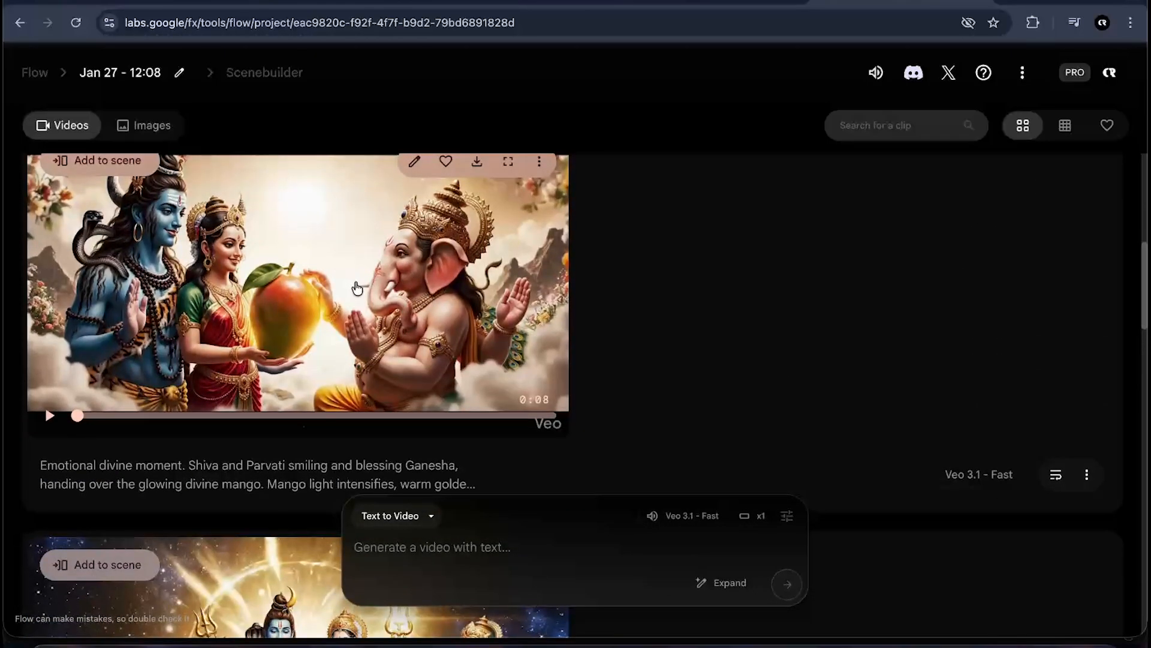
scroll(357, 288, up, 8)
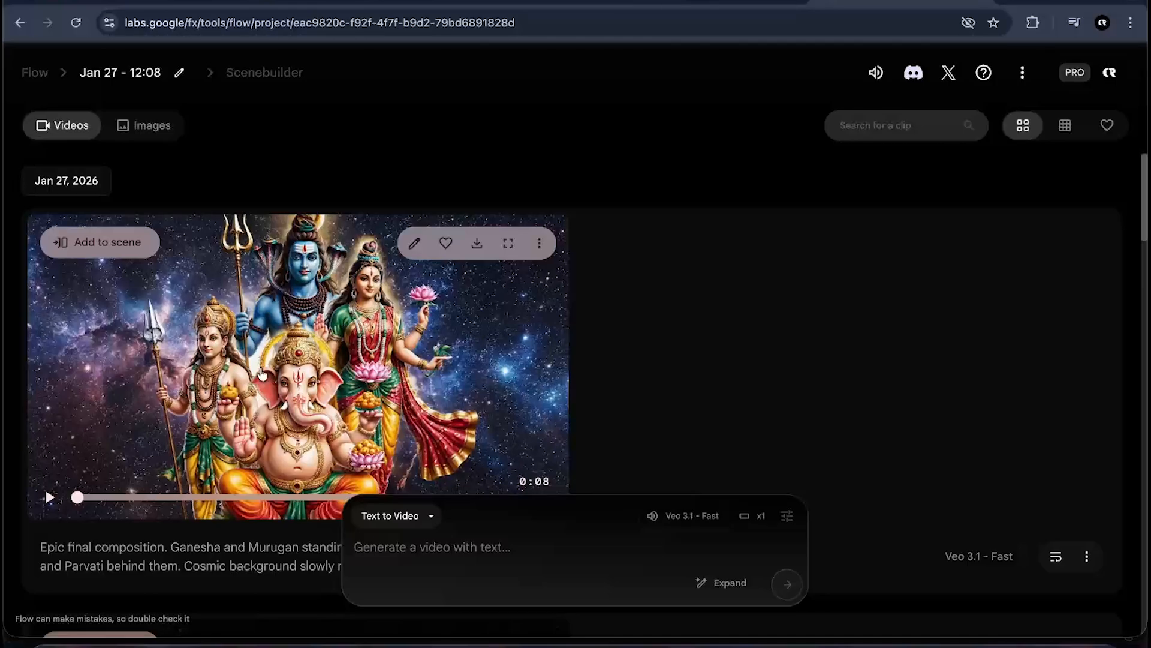
scroll(295, 365, down, 8)
scroll(297, 364, up, 8)
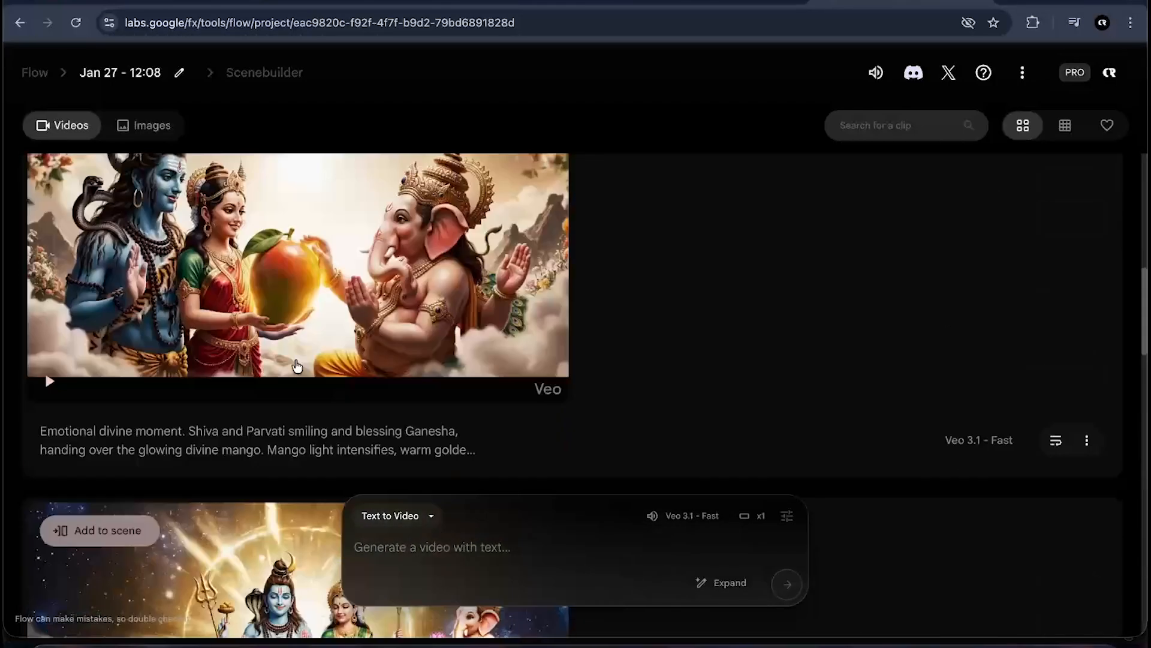
scroll(297, 364, down, 12)
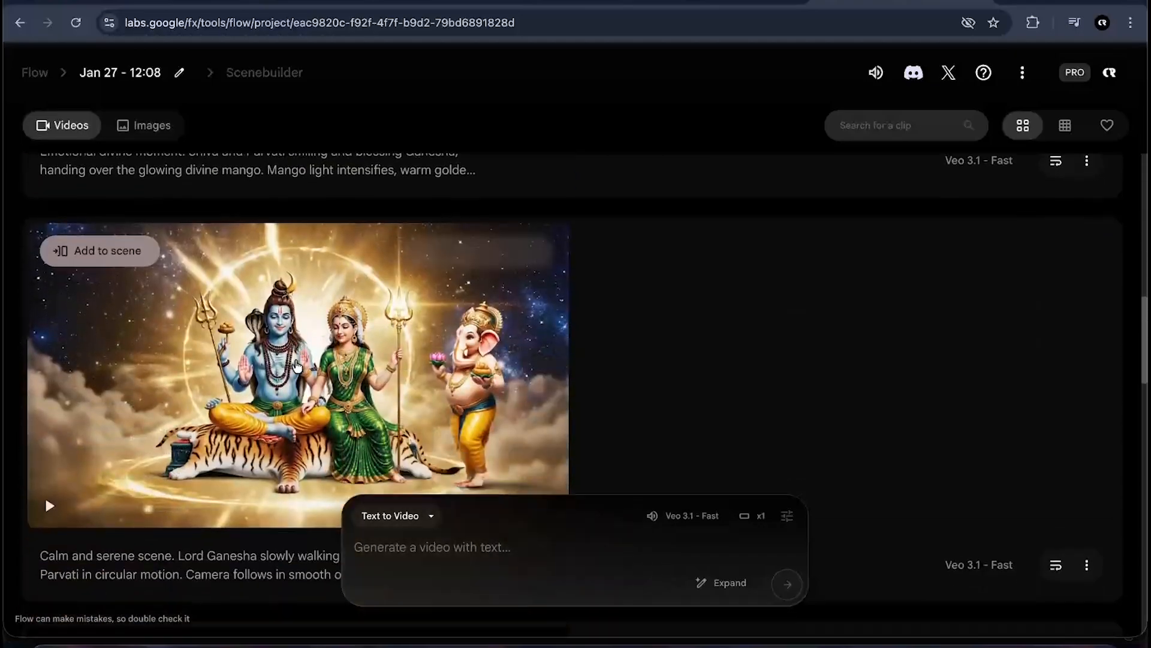
scroll(295, 360, down, 15)
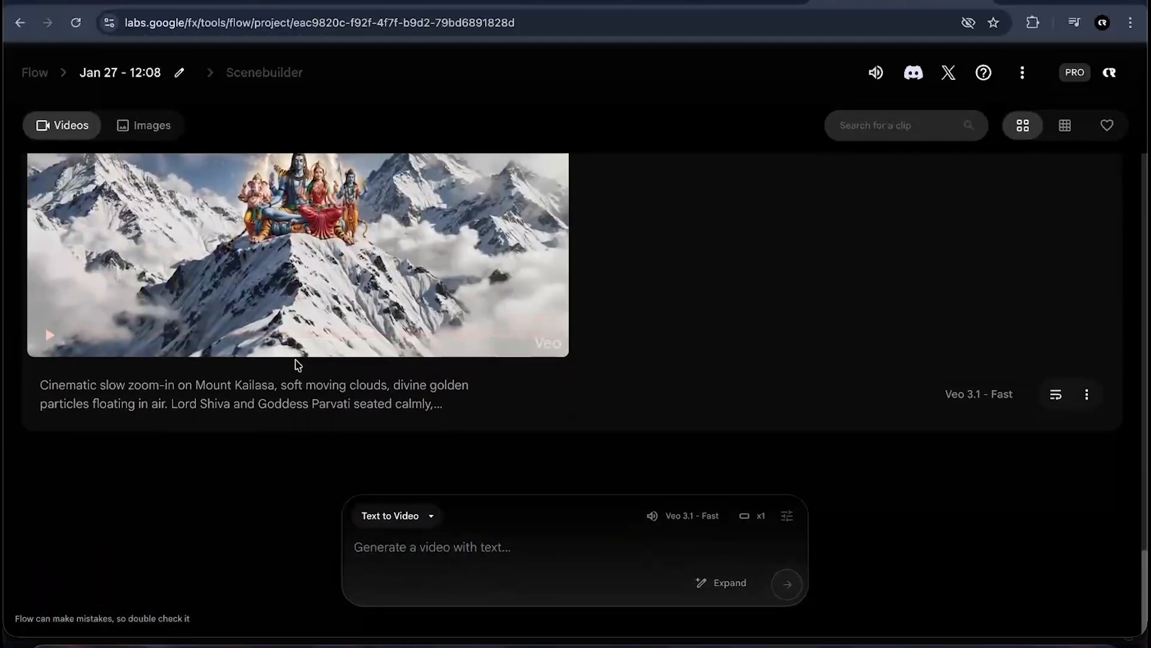
scroll(522, 282, up, 8)
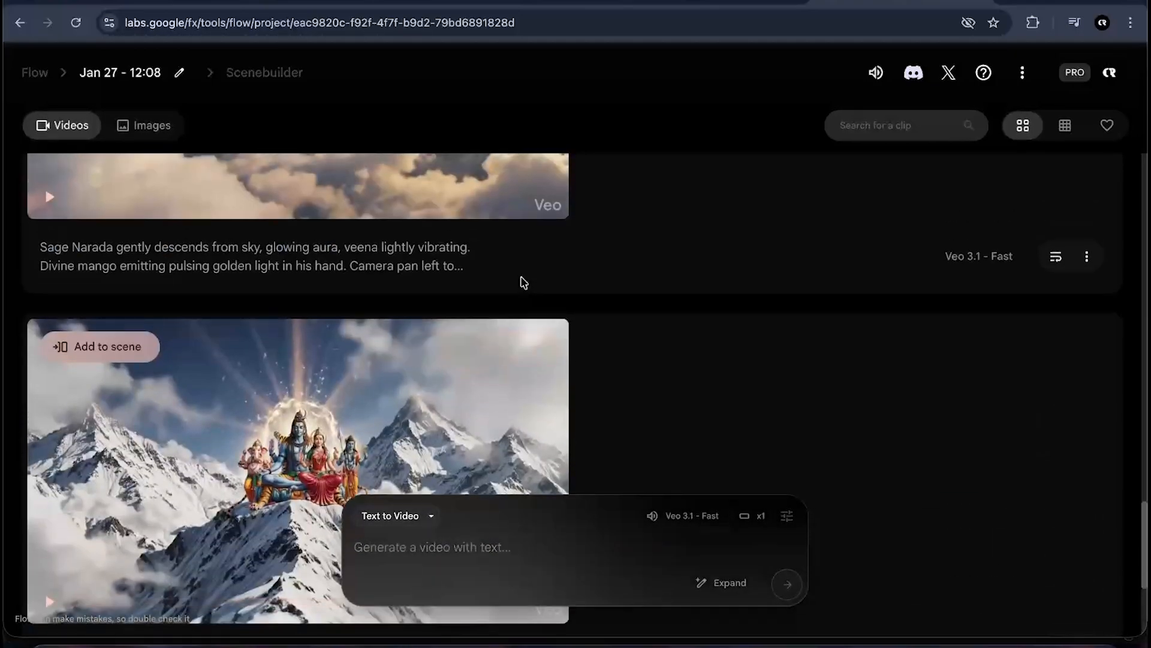
scroll(523, 283, up, 12)
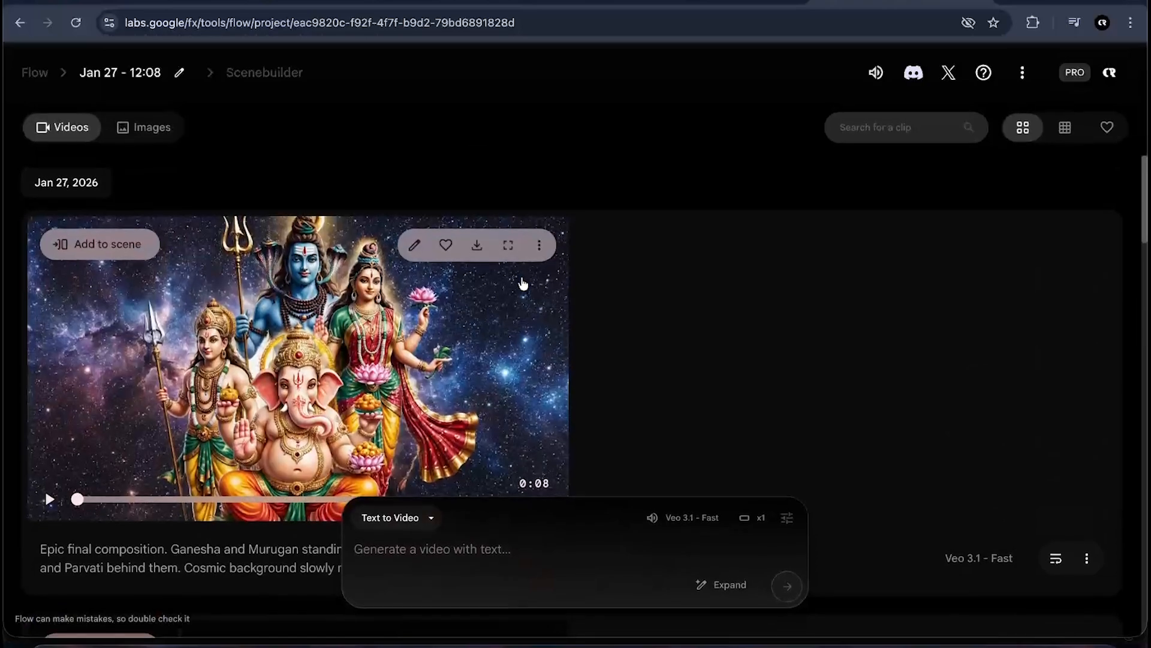
scroll(602, 229, up, 2)
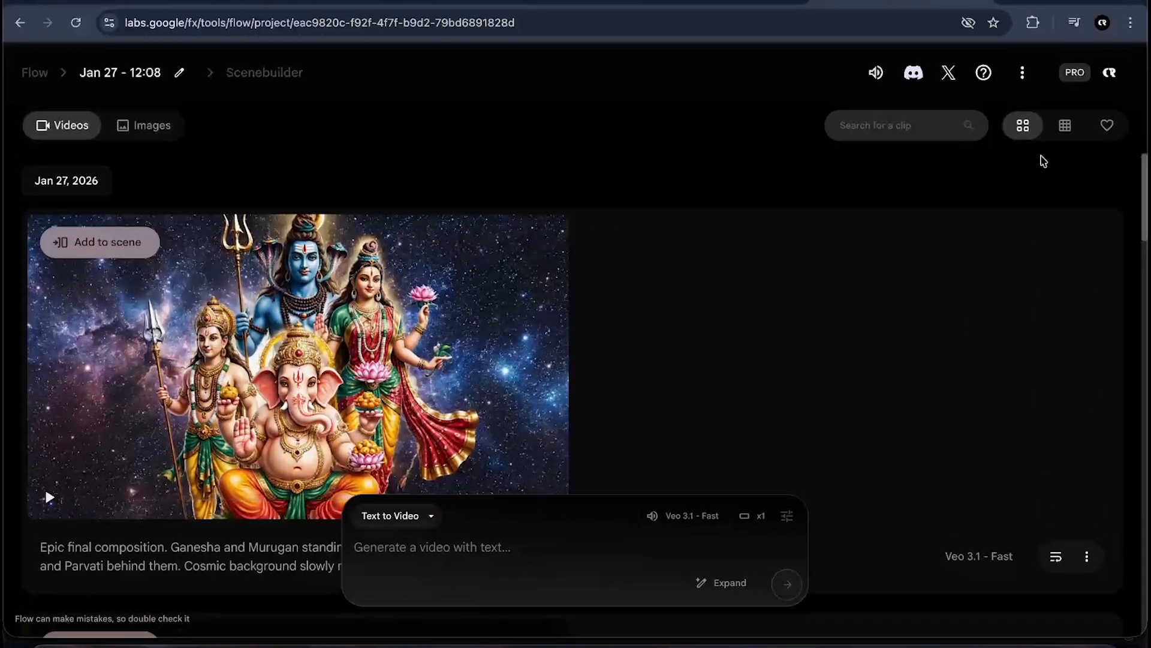
- Open the account menu to check the available AI credits, then close it and scroll the clips
click(1111, 71)
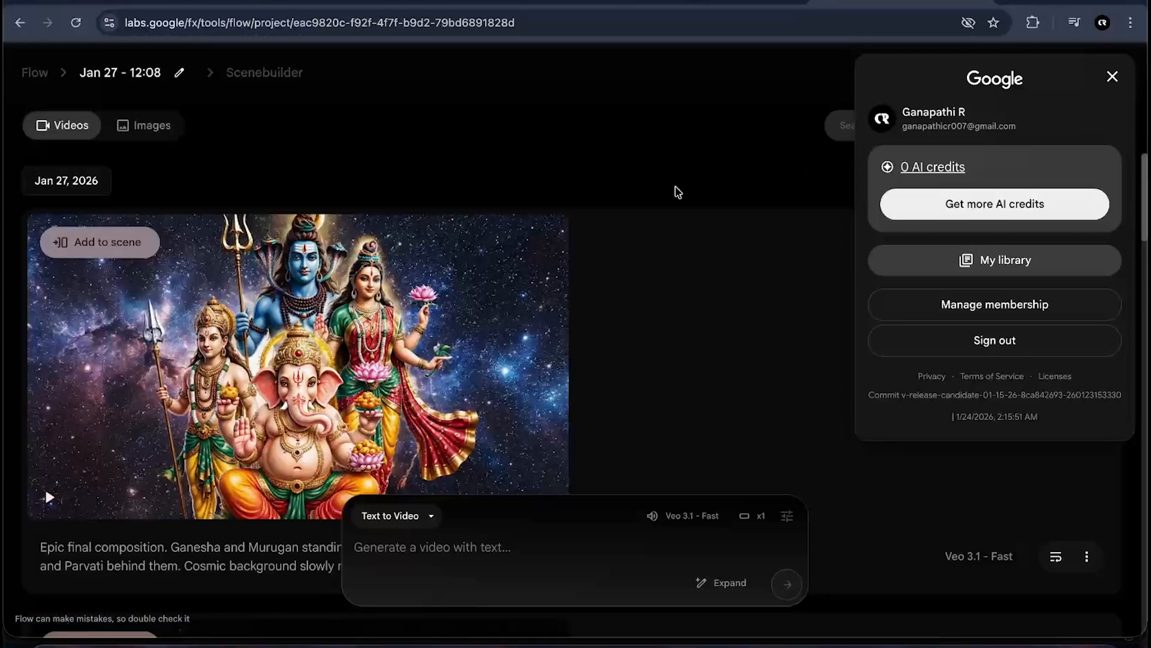
click(755, 208)
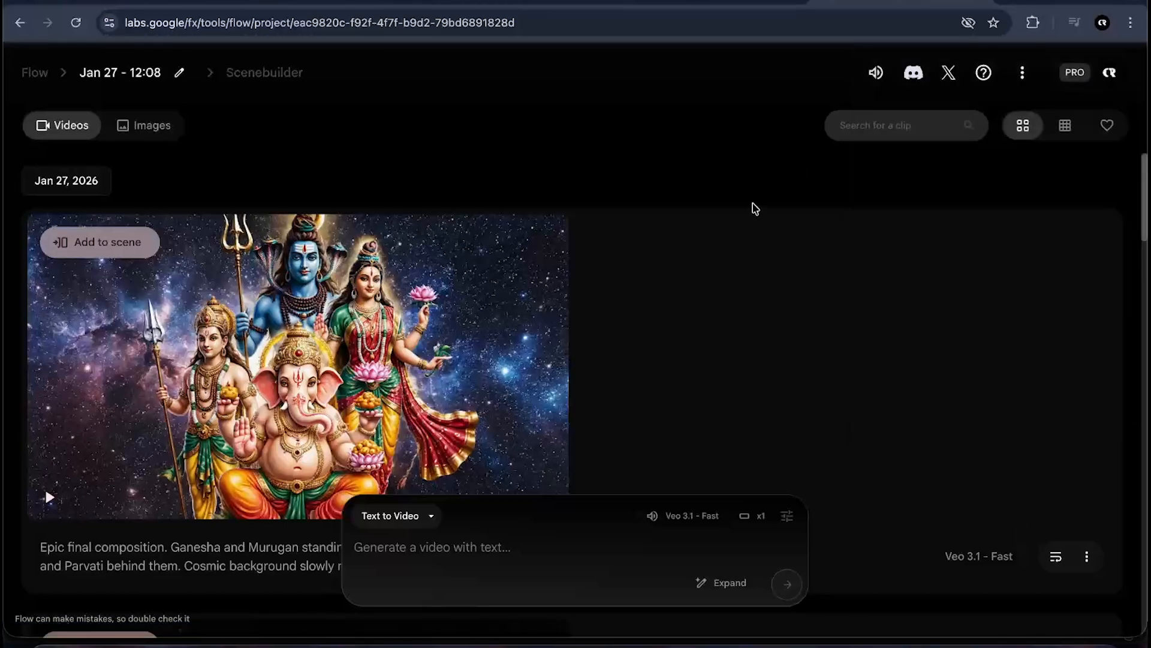
scroll(727, 326, down, 15)
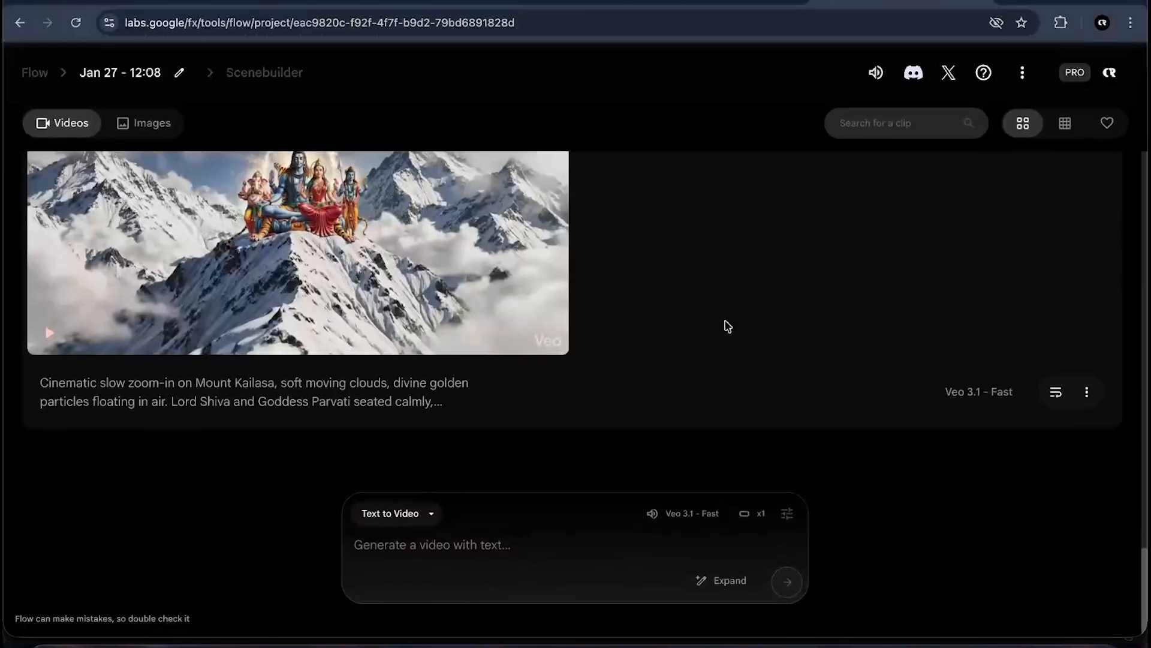
scroll(727, 326, up, 5)
scroll(727, 326, up, 10)
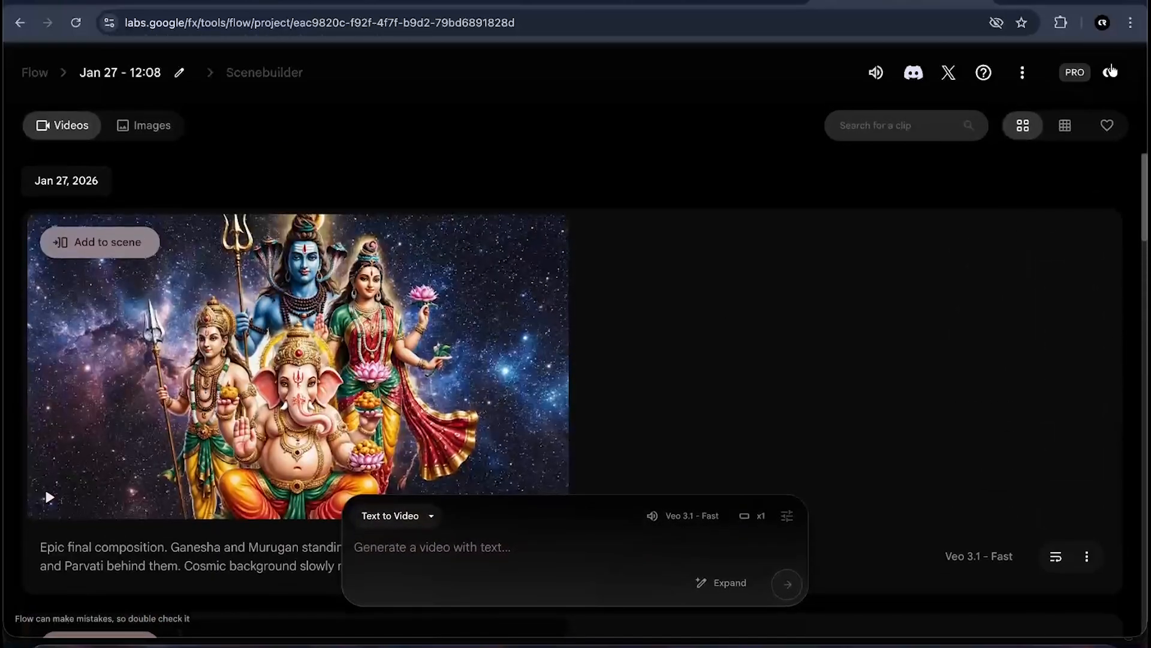
click(1111, 73)
click(676, 334)
- Switch to Premiere Pro showing the Sequence 01 timeline with the scene clips
scroll(677, 334, down, 15)
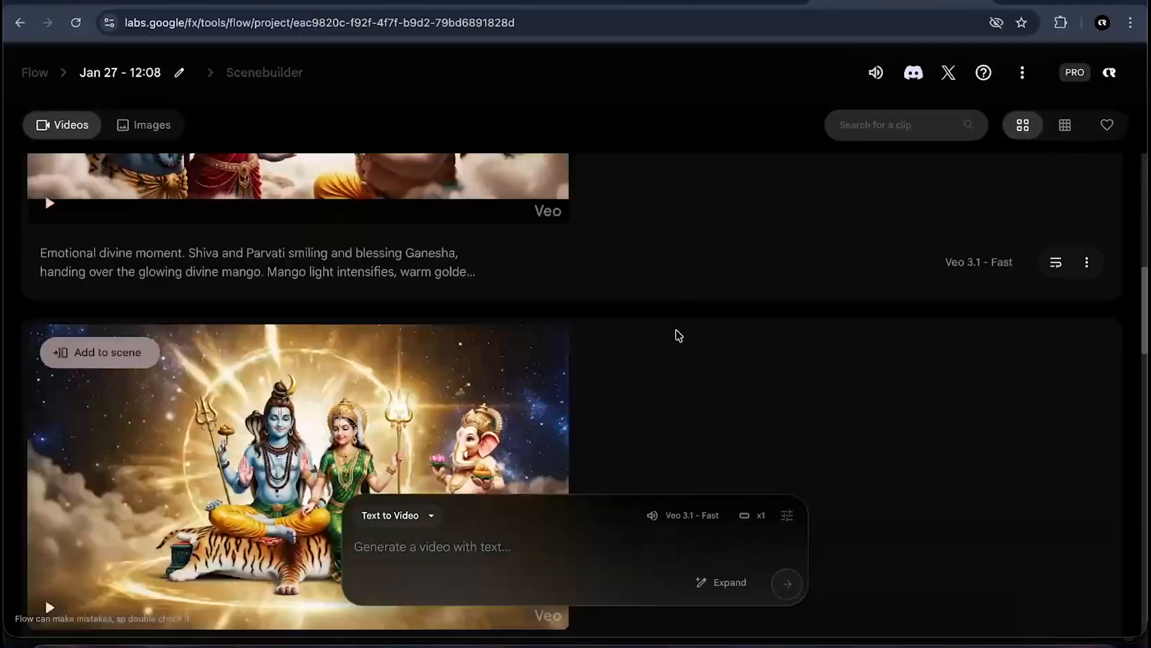
scroll(676, 334, up, 5)
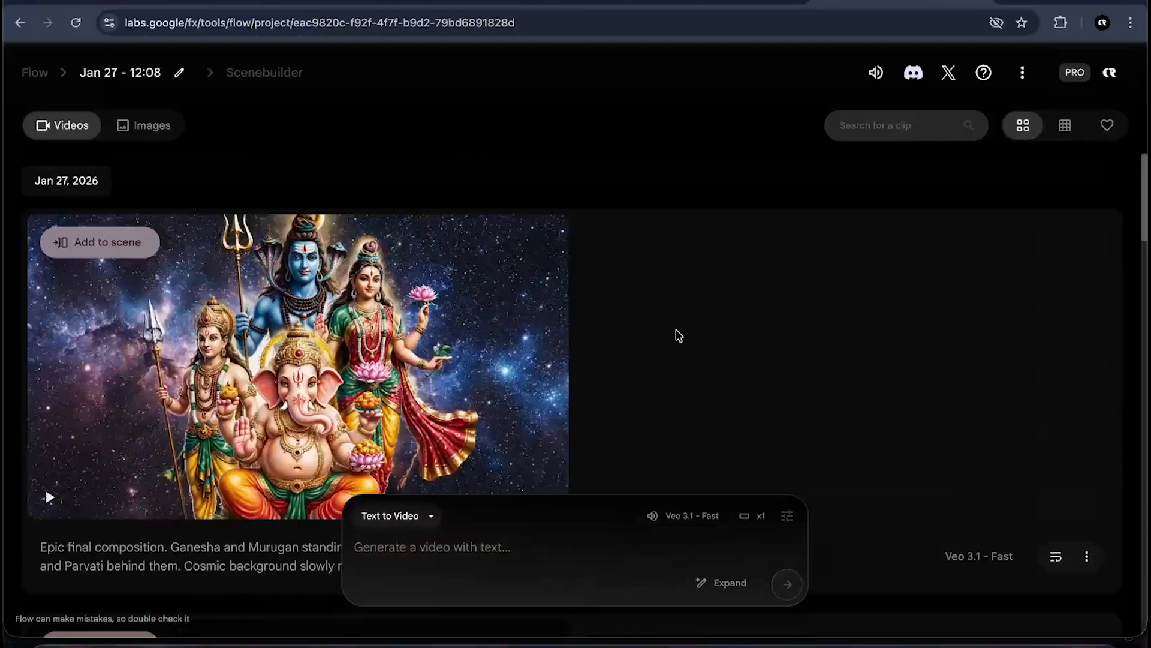
click(521, 642)
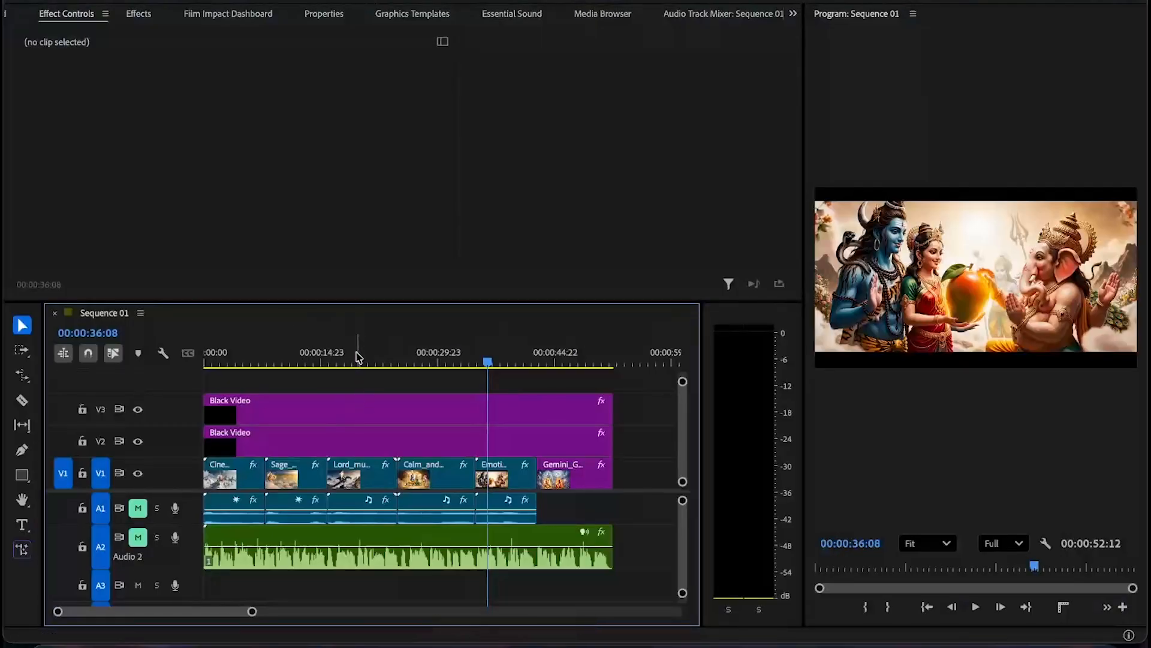
- Play back the sequence from around the Lord Murugan clip to preview the edit
drag(357, 355, 316, 355)
key(space)
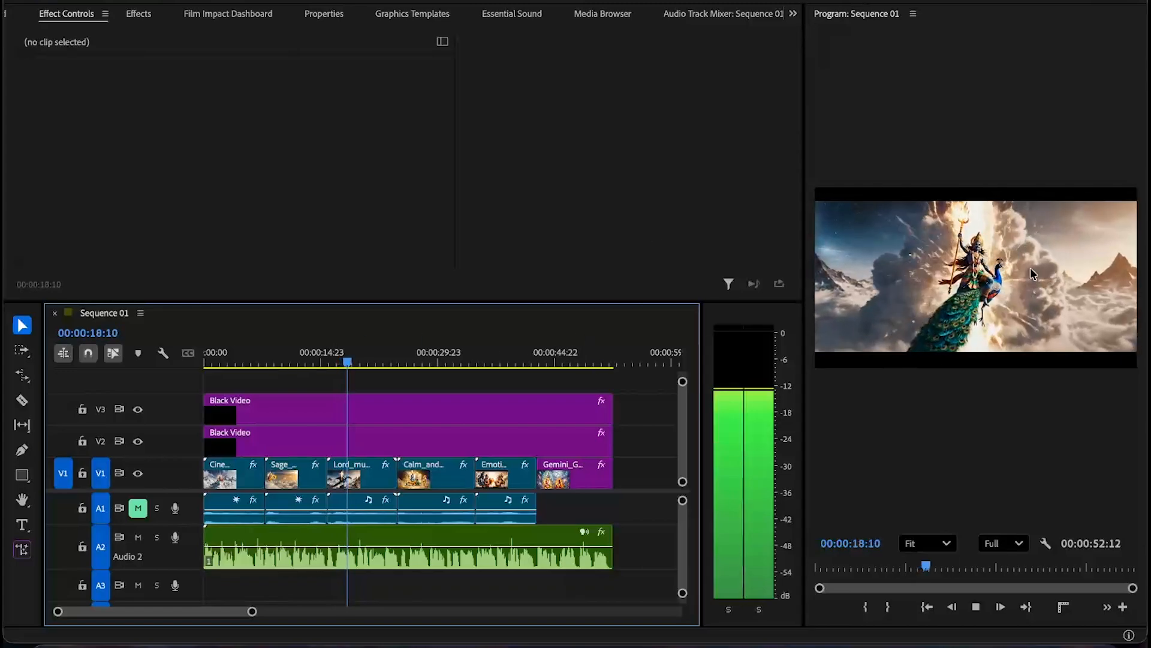
key(space)
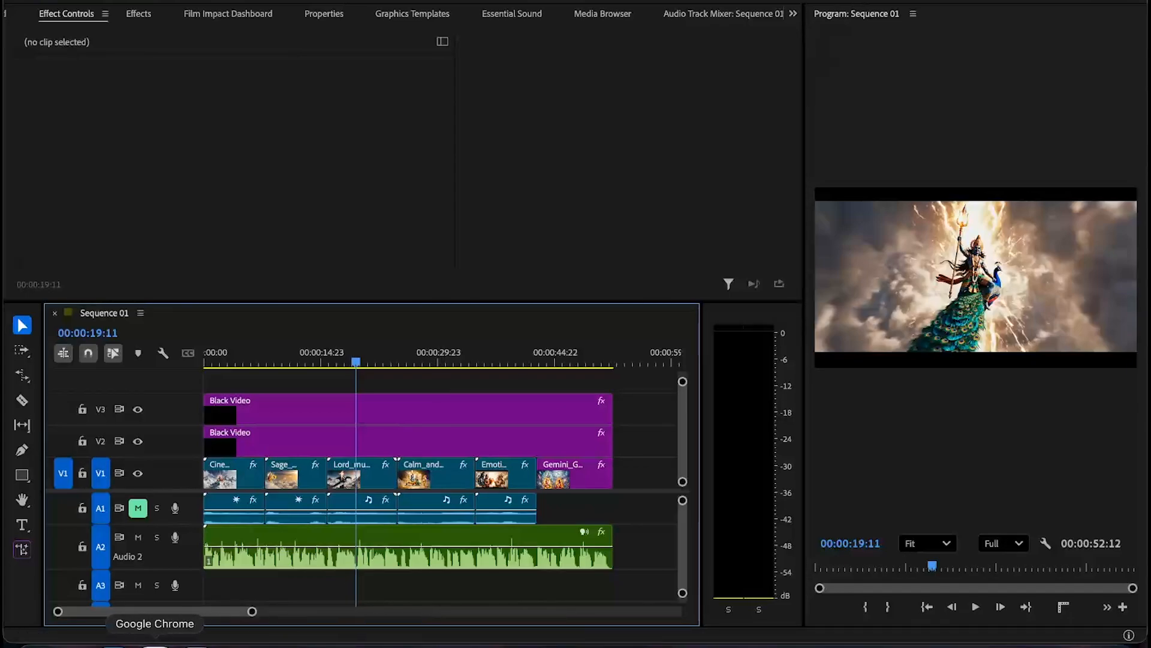
- Switch to Chrome's ElevenLabs Text to Speech page and read through the Tamil narration script
click(154, 640)
click(318, 3)
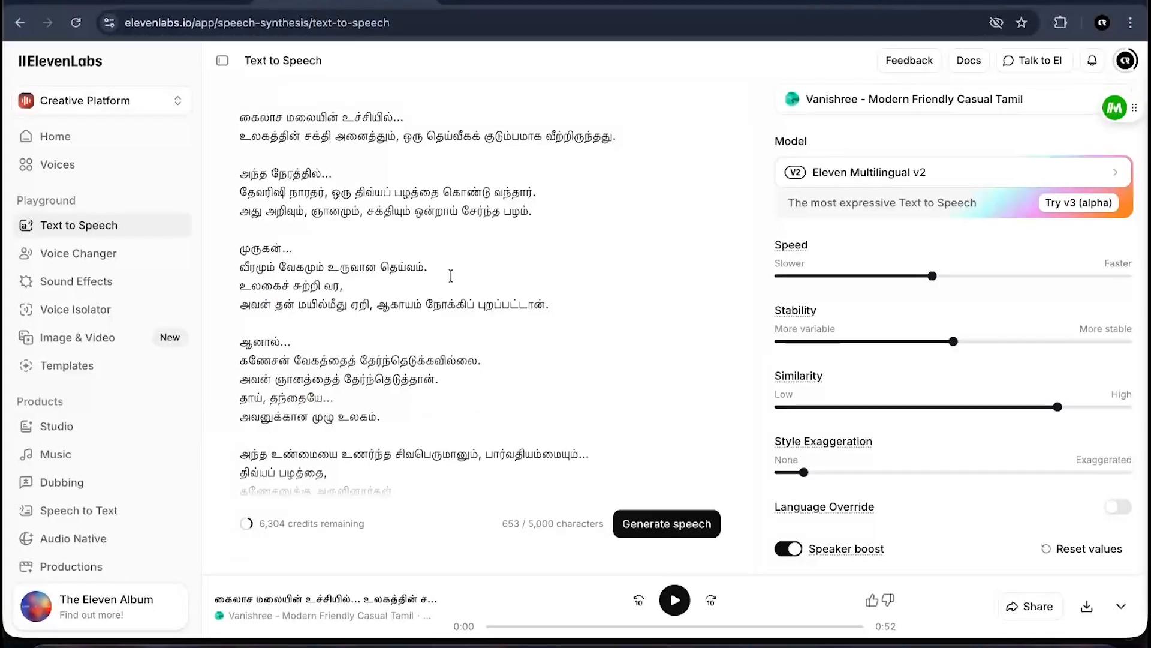
scroll(451, 276, up, 1)
scroll(566, 432, down, 3)
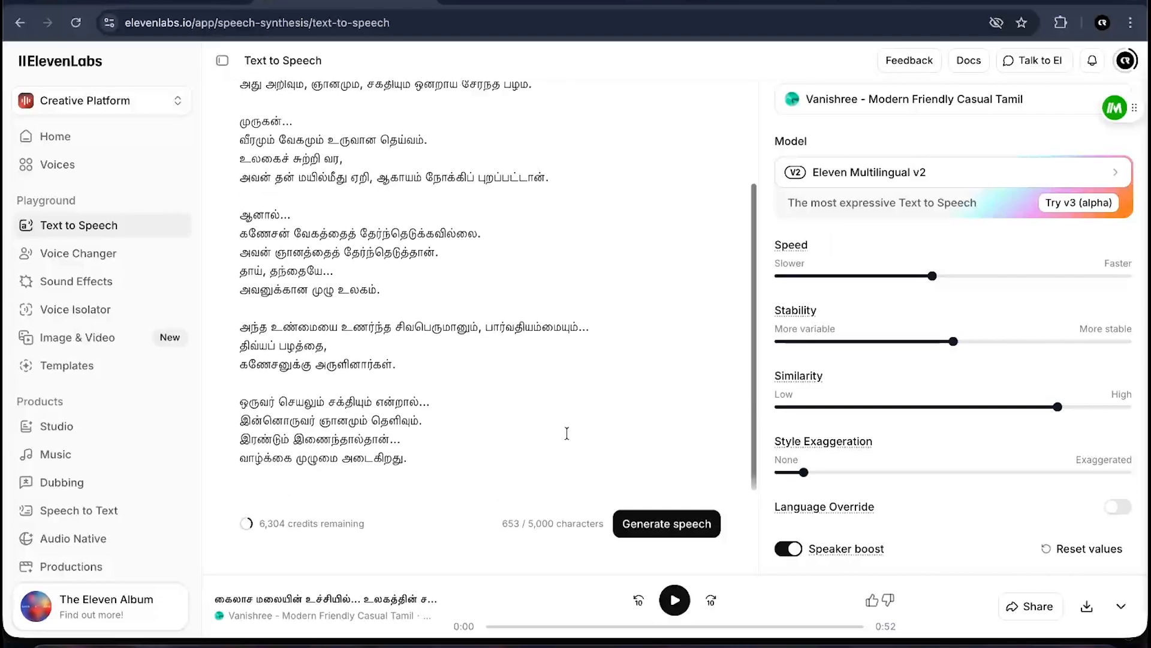
scroll(566, 432, up, 3)
drag(241, 126, 409, 371)
scroll(408, 370, down, 3)
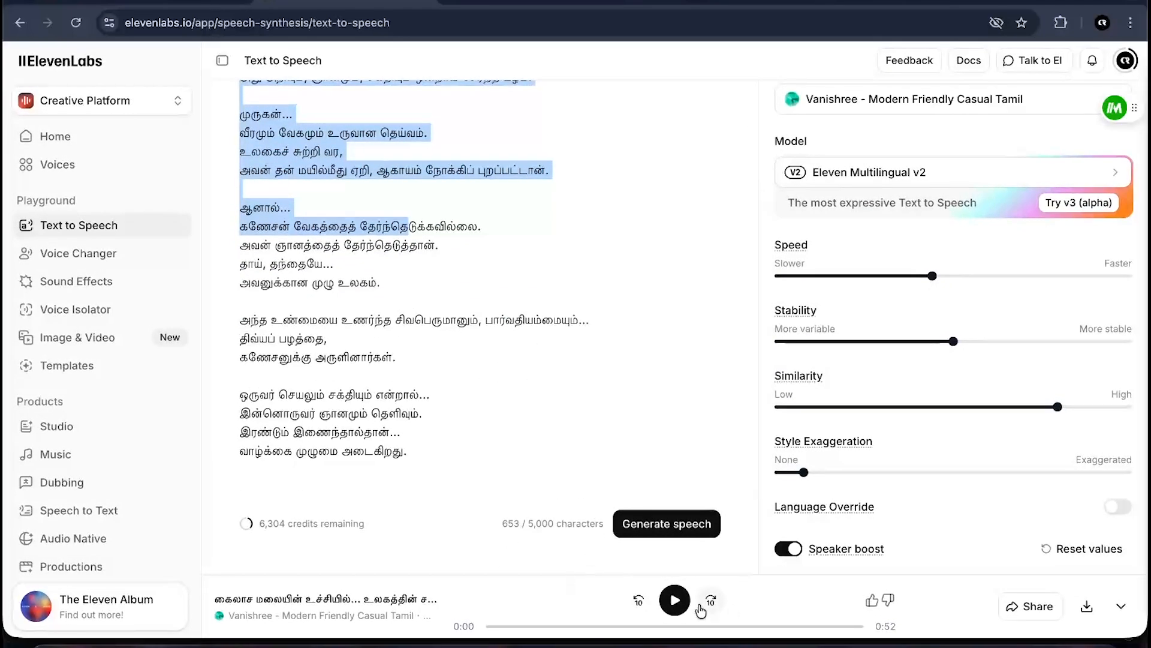
click(618, 334)
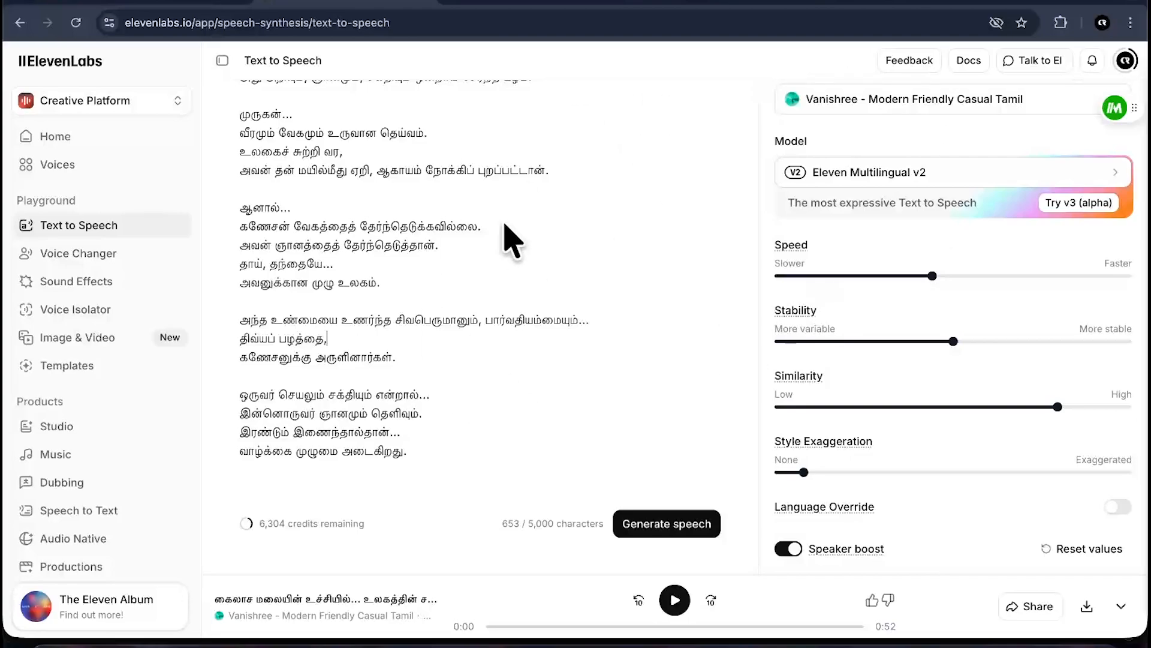
scroll(427, 171, up, 3)
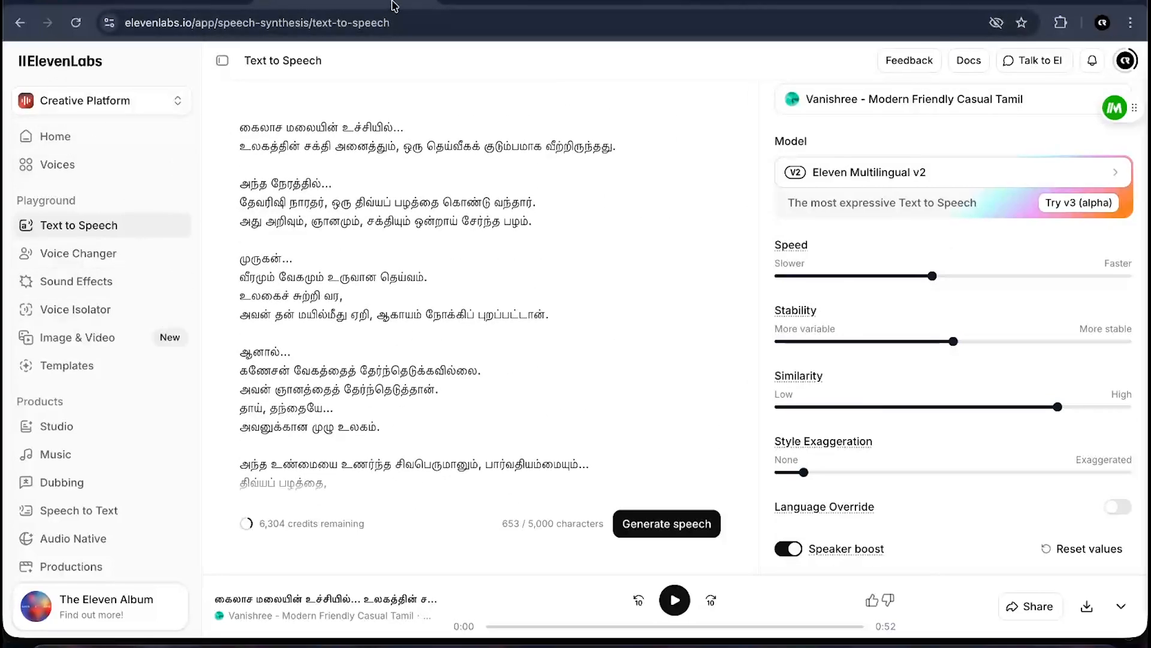
- Open elevenlabs.io in a new tab, enter the app workspace and go to Text to Speech
click(422, 3)
click(236, 8)
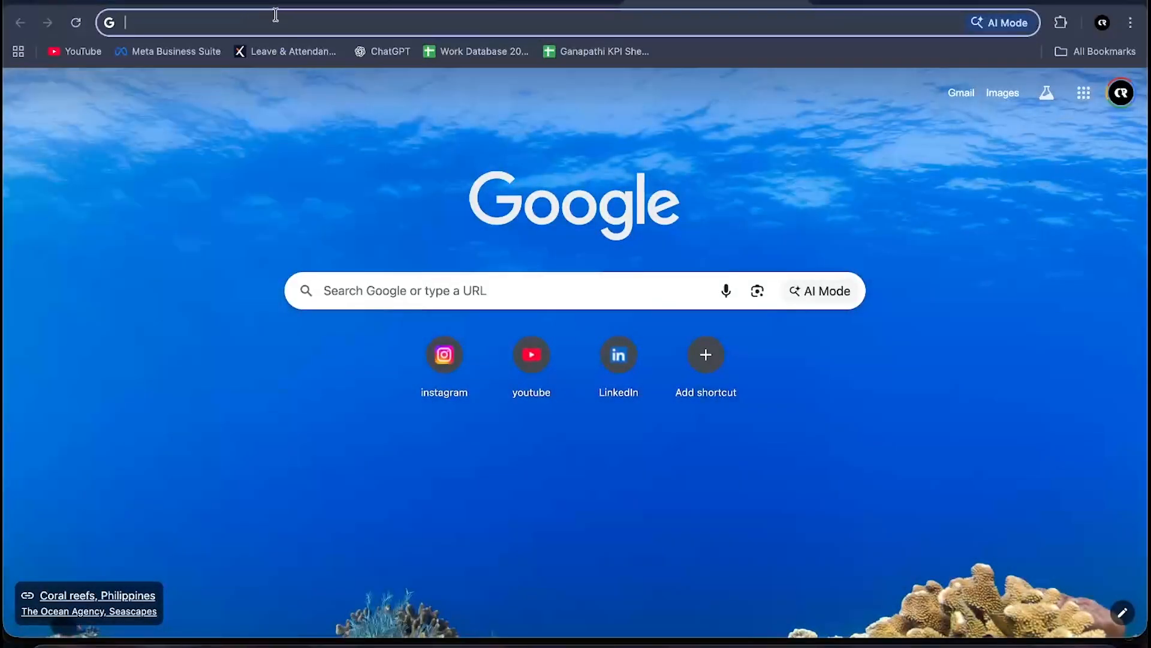
text(eleven)
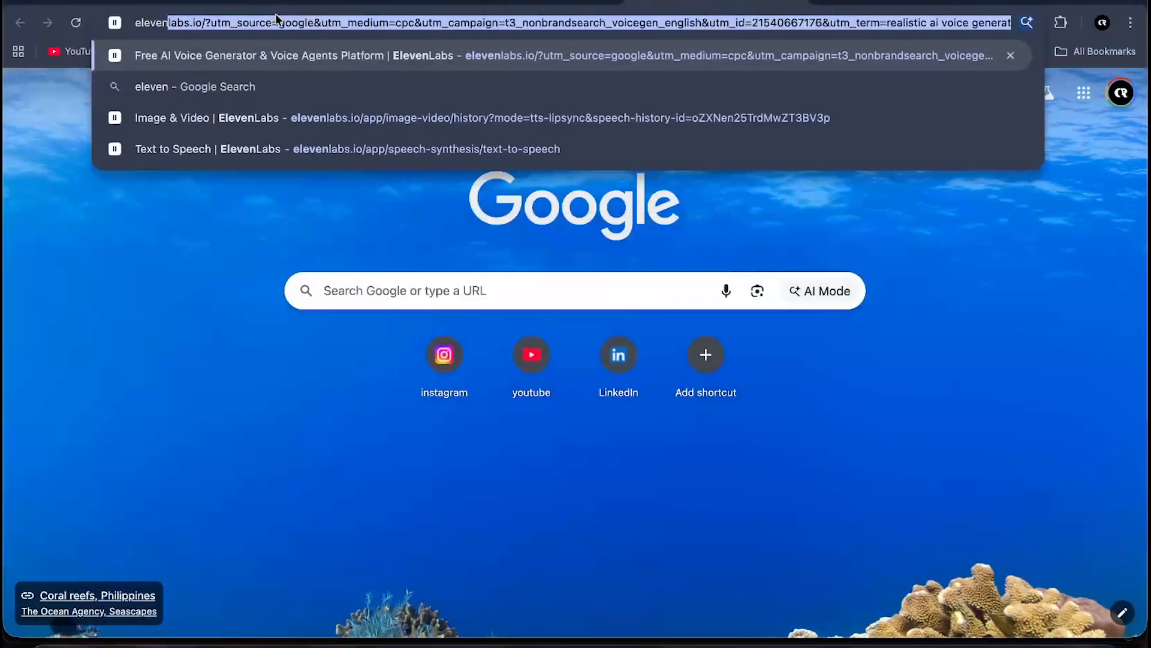
key(Return)
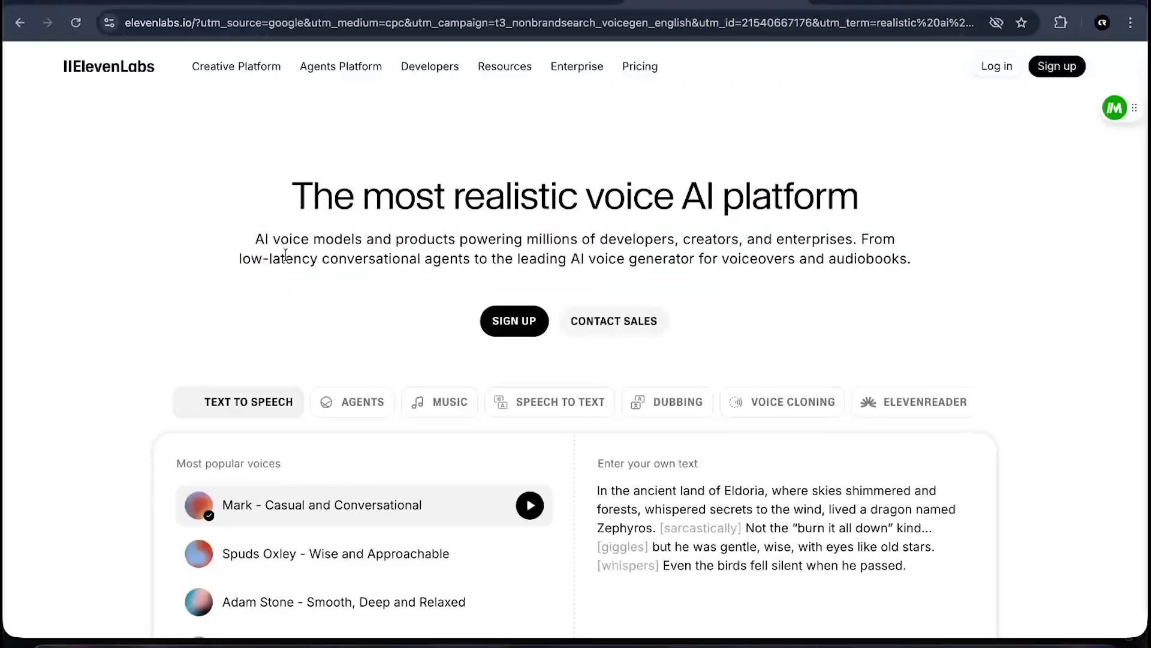
scroll(319, 386, down, 3)
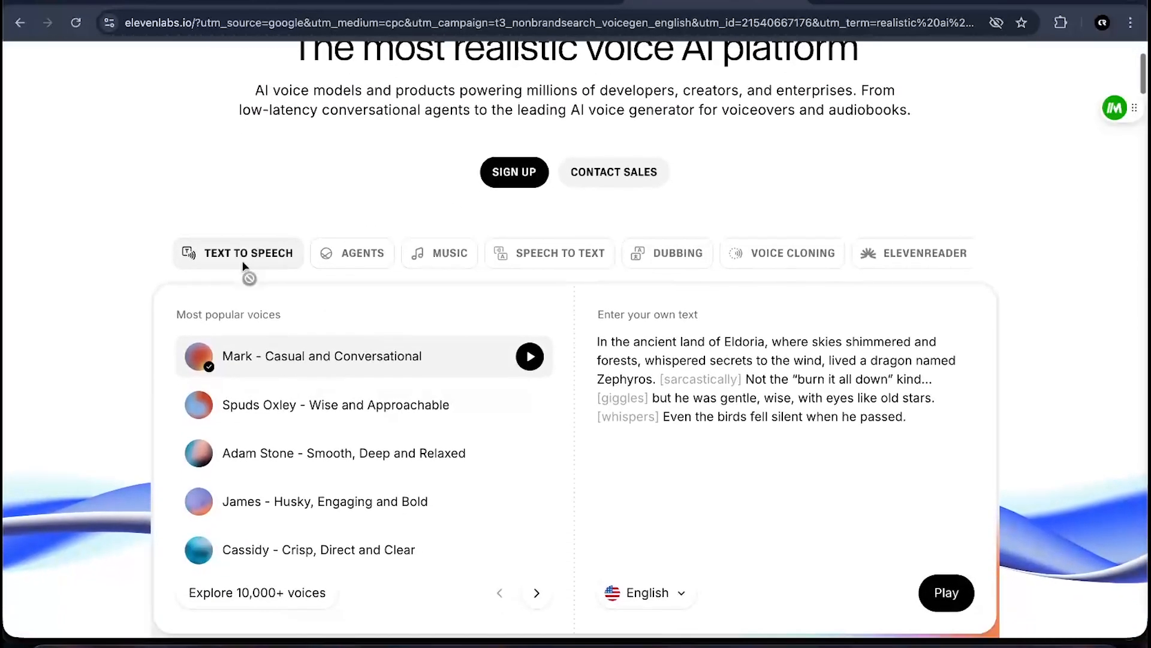
scroll(330, 255, up, 3)
click(989, 68)
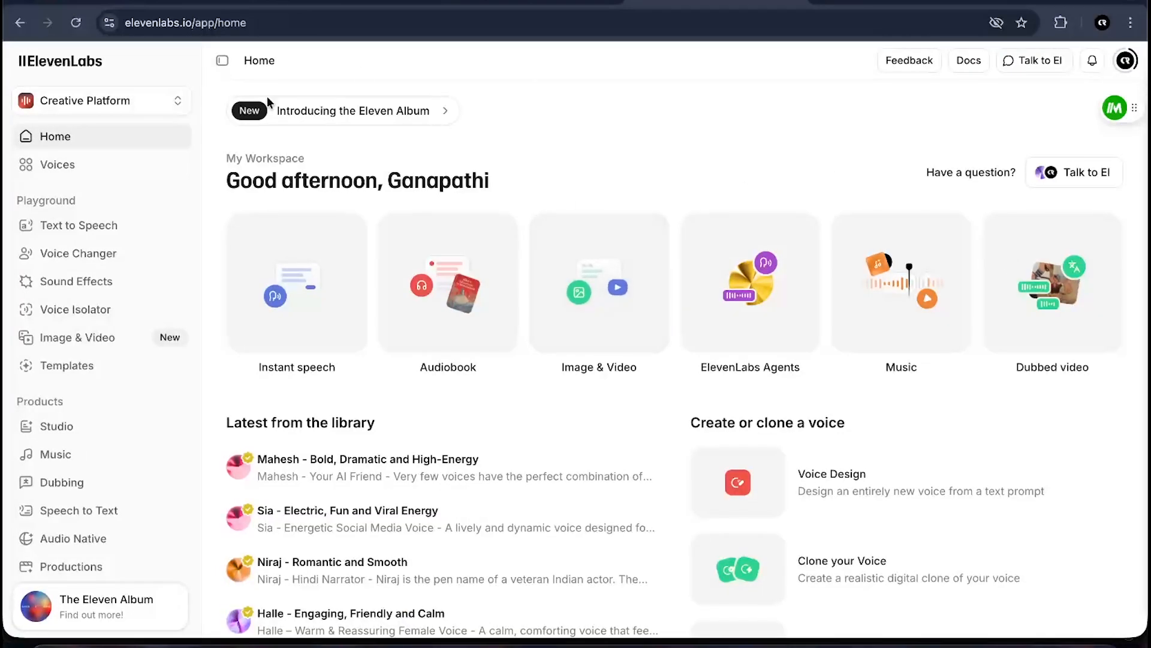
scroll(558, 413, down, 3)
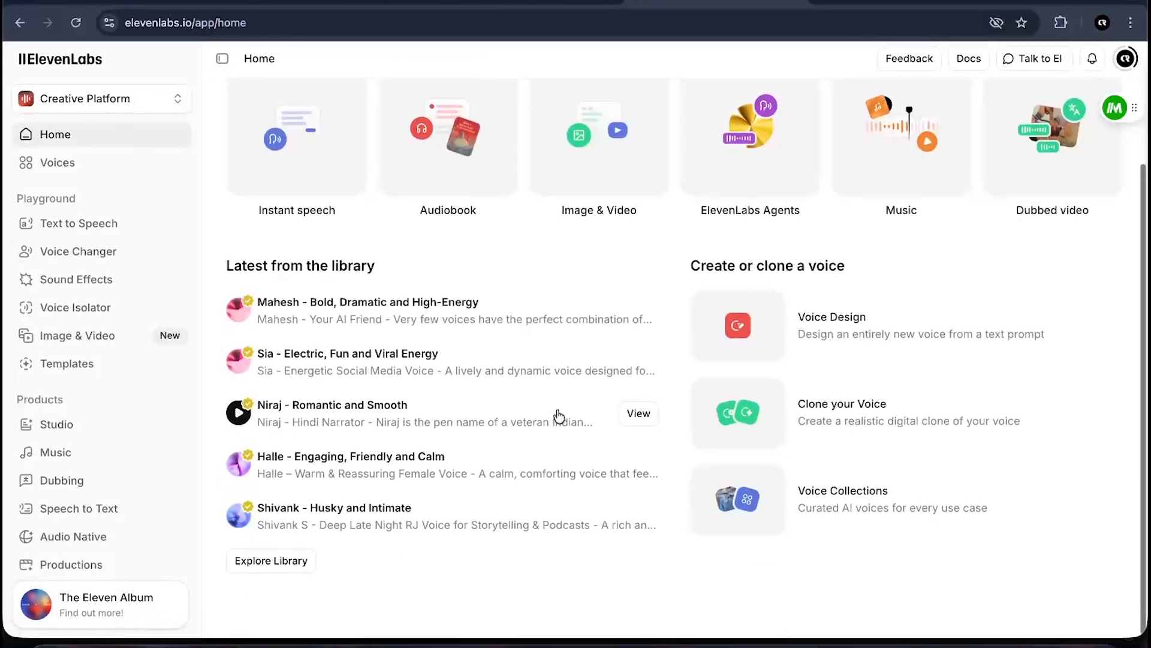
scroll(558, 414, up, 3)
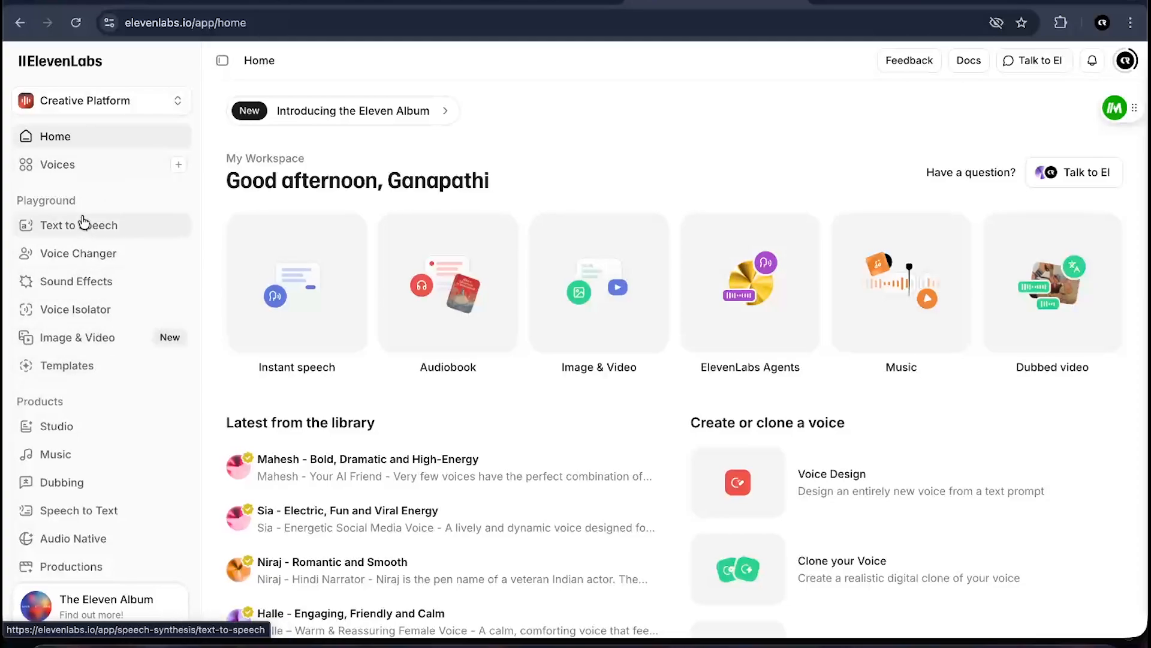
click(73, 234)
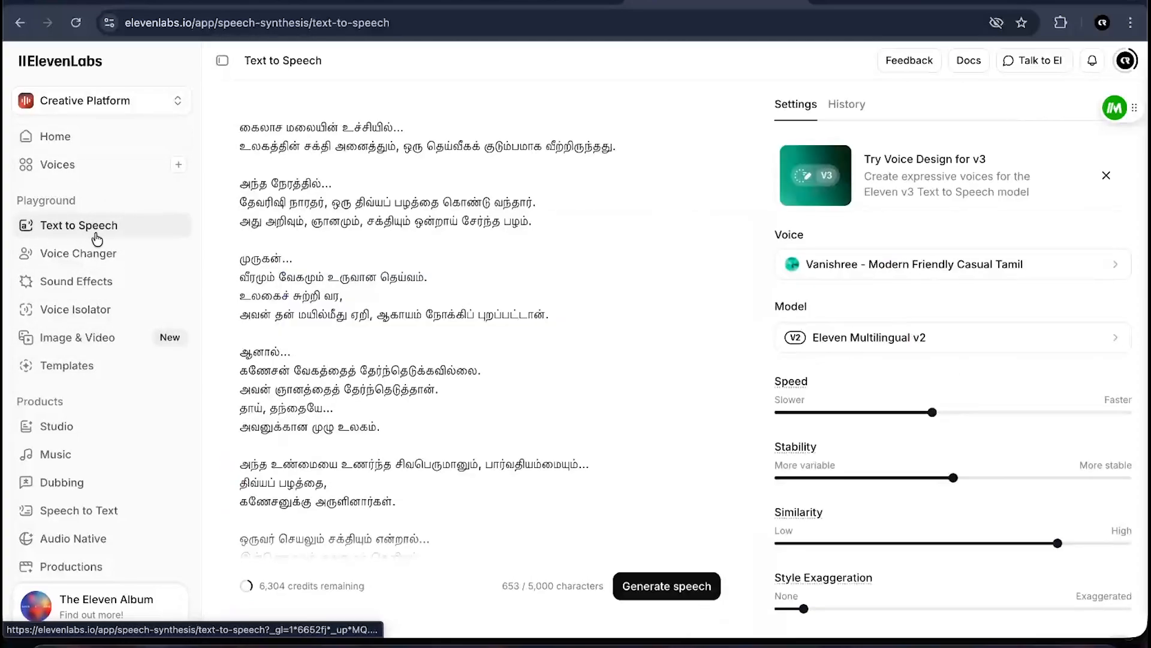
- Examine the History list and the Settings panel's voice and model options
scroll(566, 403, down, 3)
scroll(530, 300, up, 2)
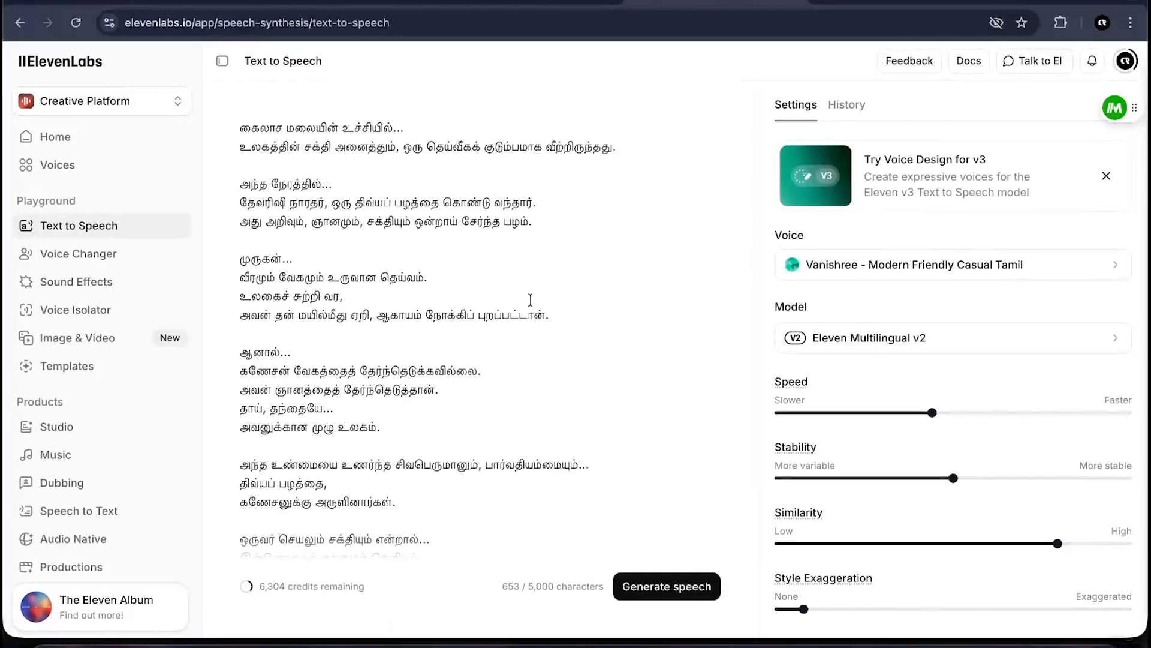
scroll(530, 300, down, 2)
scroll(530, 300, up, 2)
click(858, 104)
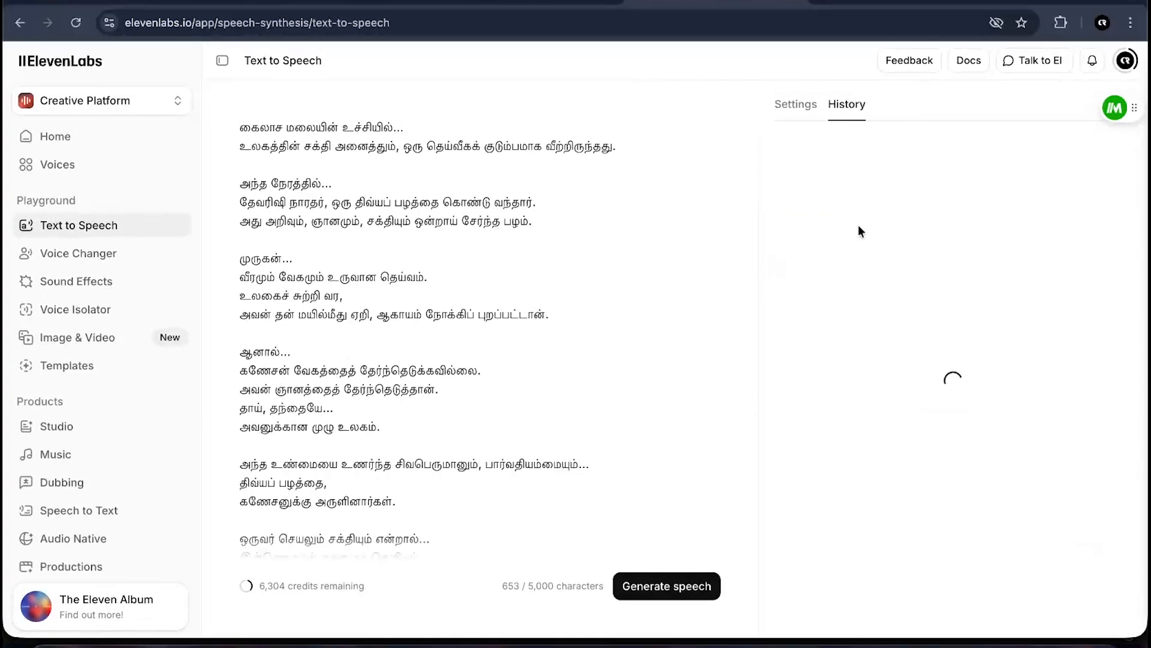
scroll(860, 483, down, 10)
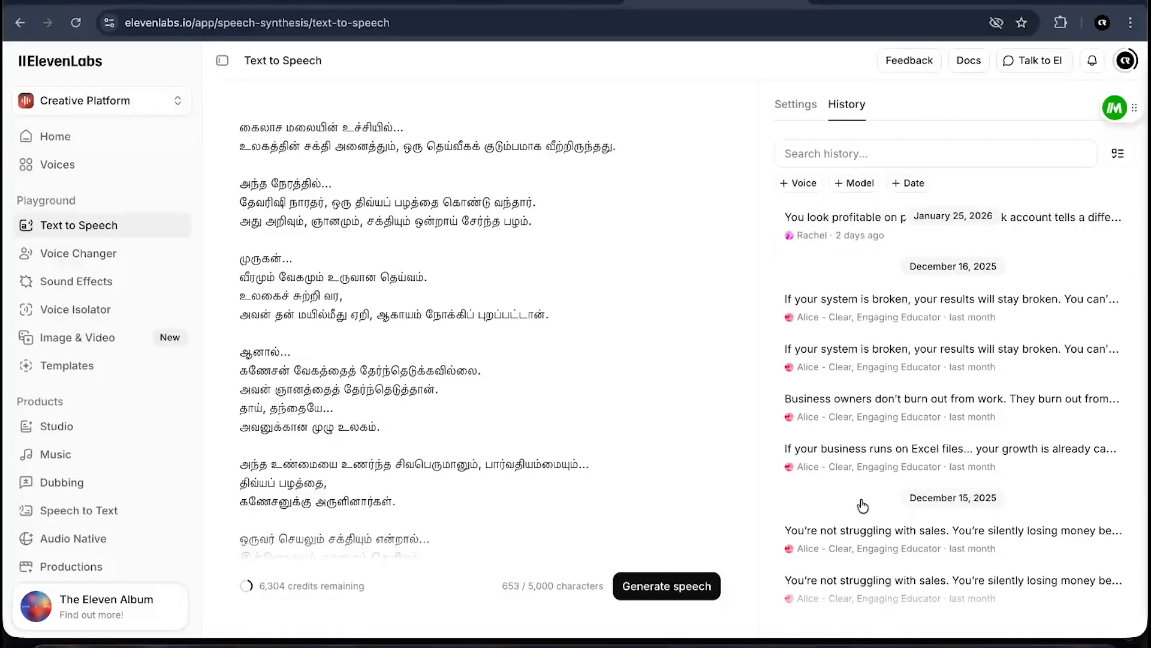
scroll(861, 504, up, 10)
click(798, 107)
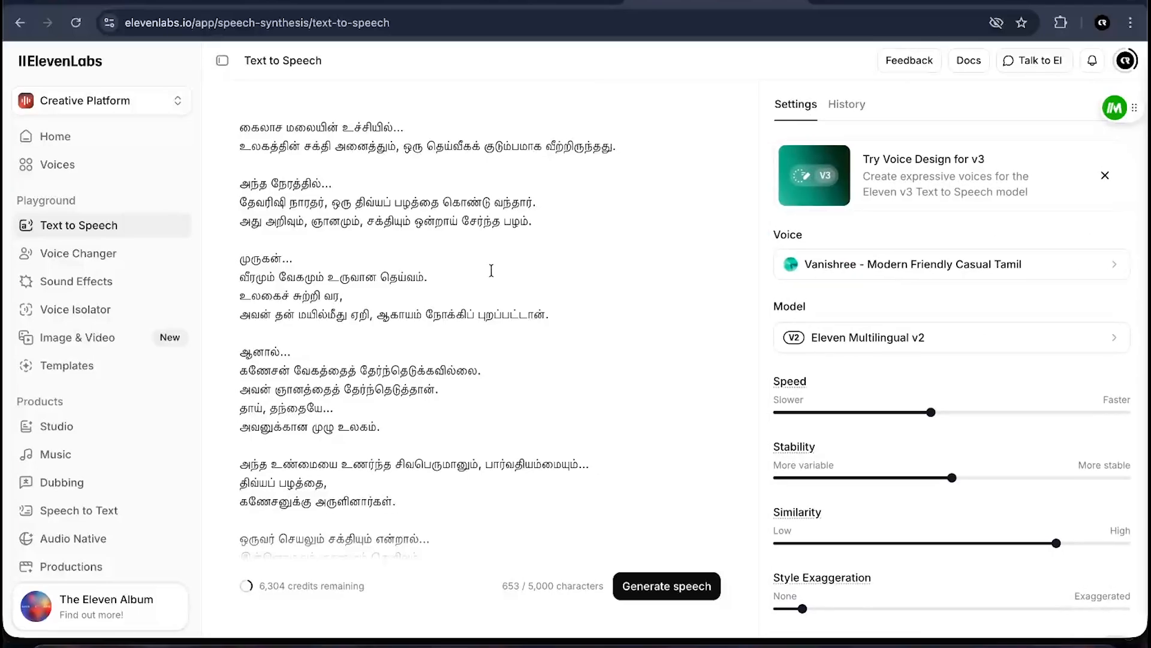
scroll(463, 267, down, 2)
scroll(458, 271, up, 2)
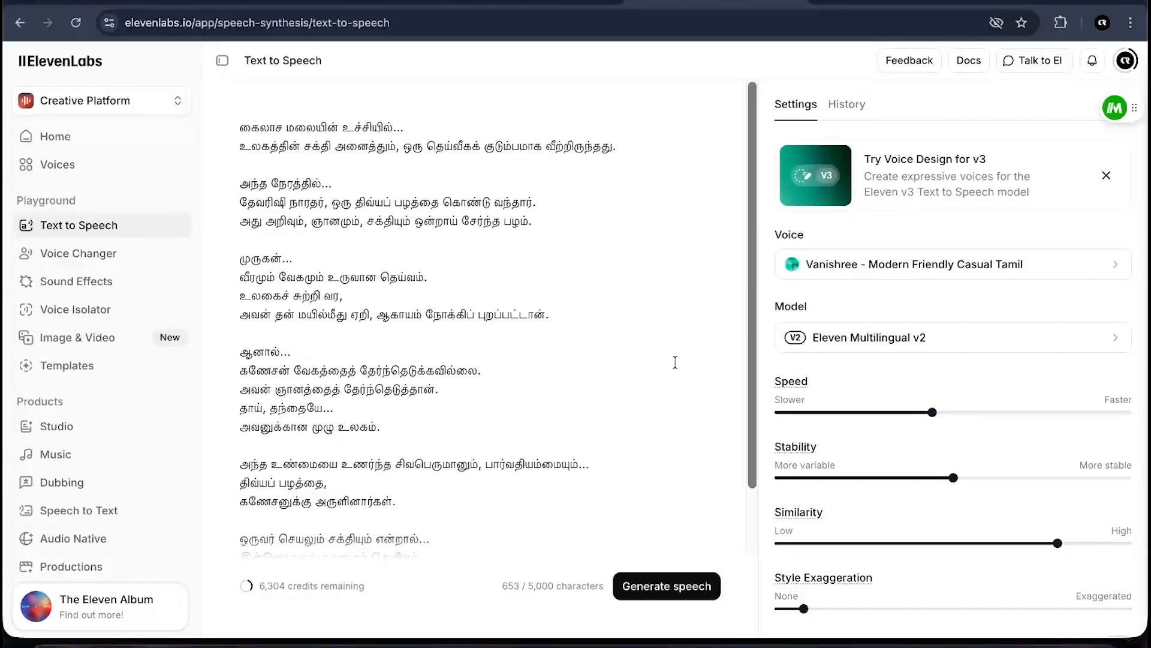
click(869, 340)
click(789, 109)
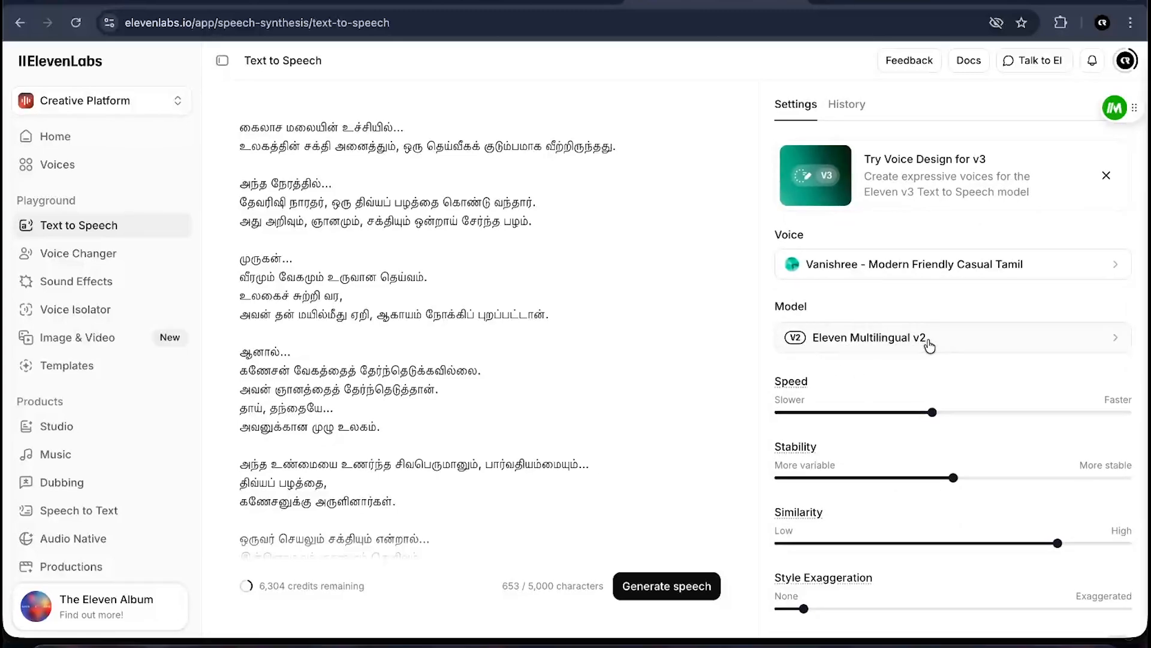
- Open the voice selector and search the voices for tamil
click(876, 264)
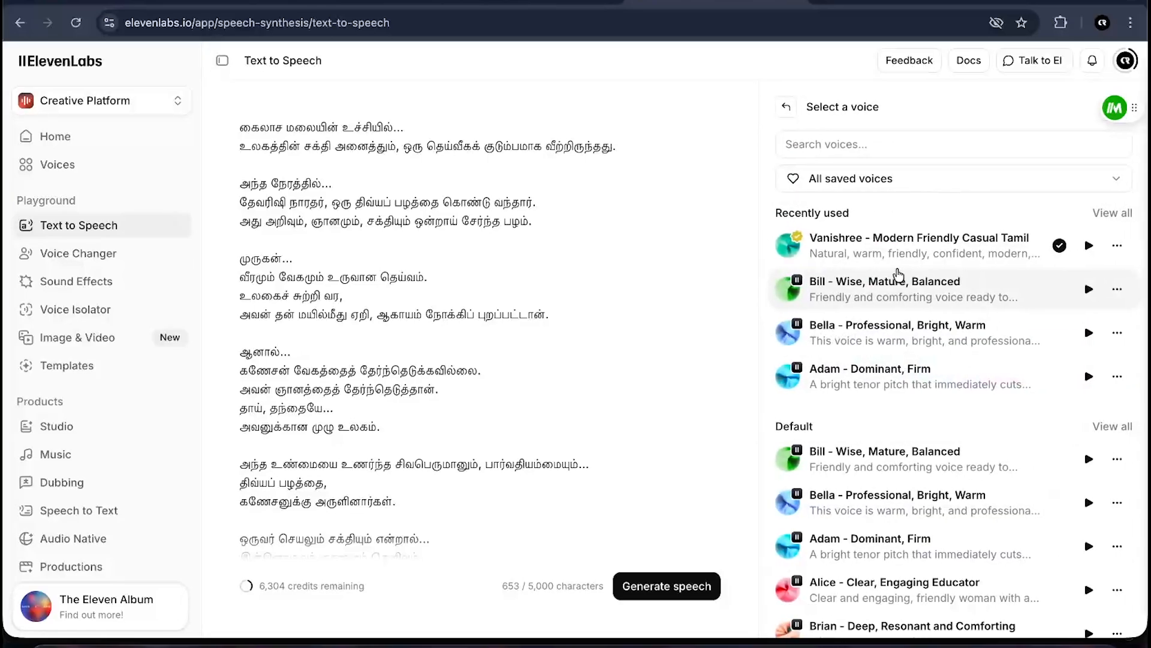
scroll(897, 437, down, 7)
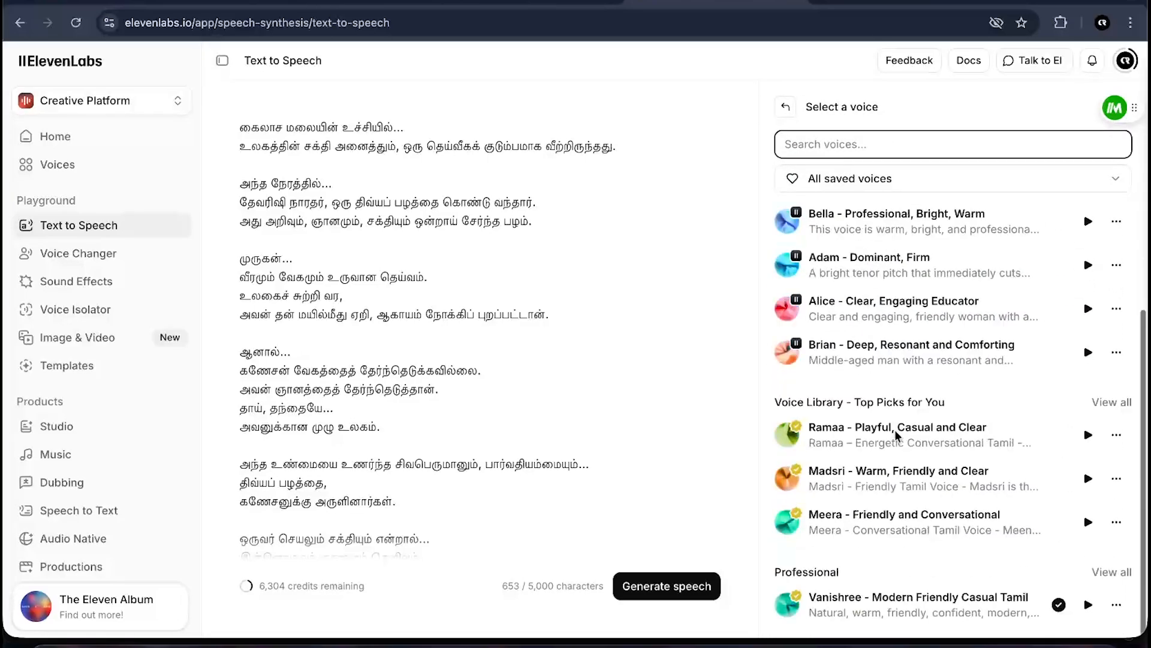
scroll(897, 437, up, 7)
text(tamil)
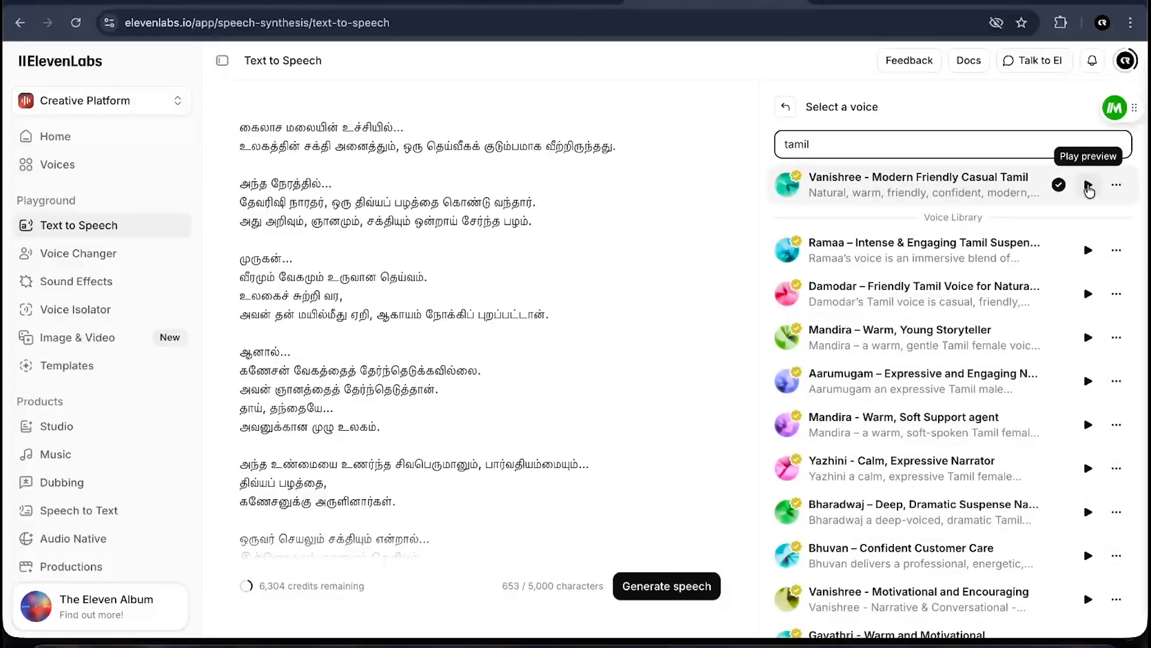
- Play previews of the Vanishree, Ramaa, Damodar and Mandira Tamil voices
click(1089, 185)
key(XF86AudioRaiseVolume)
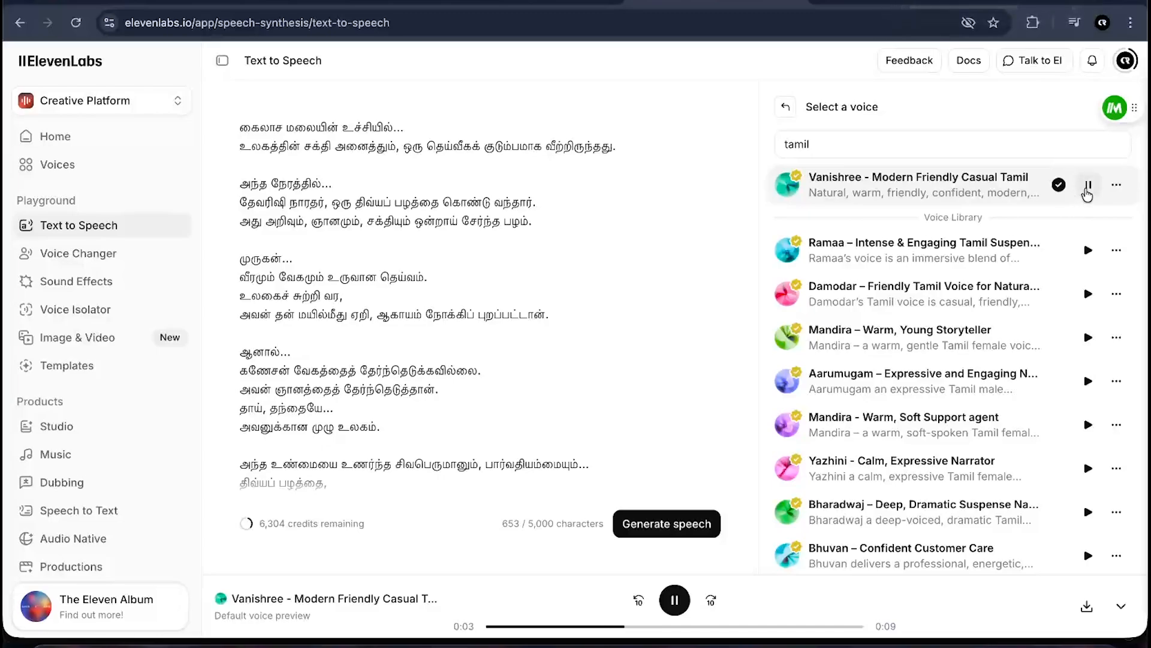
click(1088, 185)
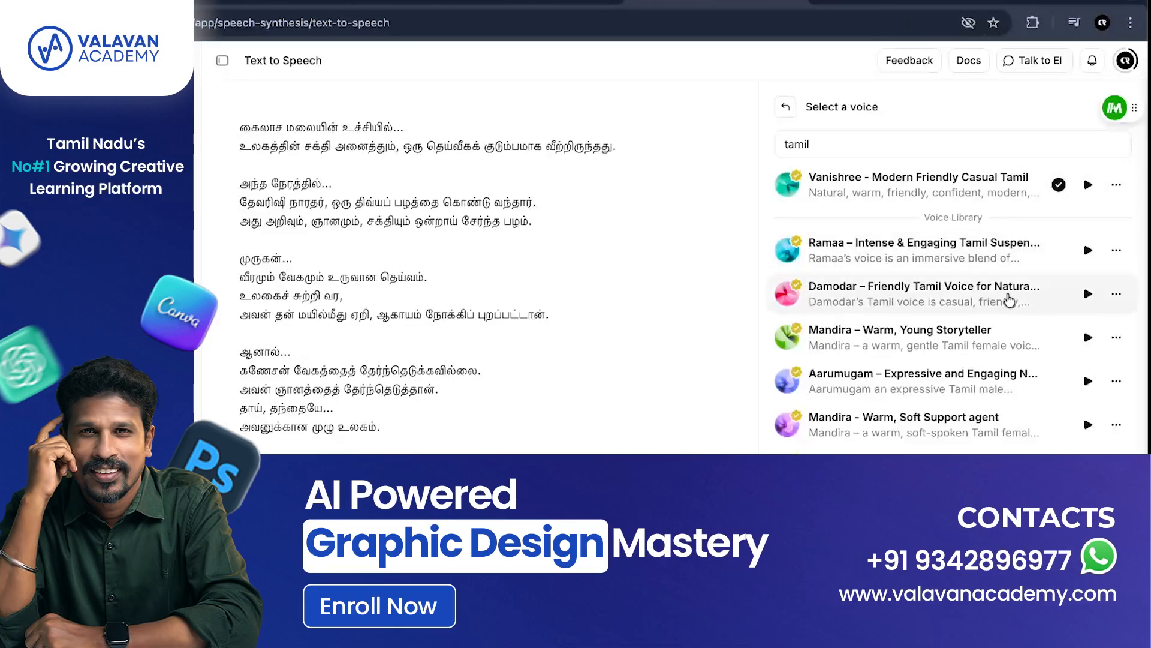
click(1088, 251)
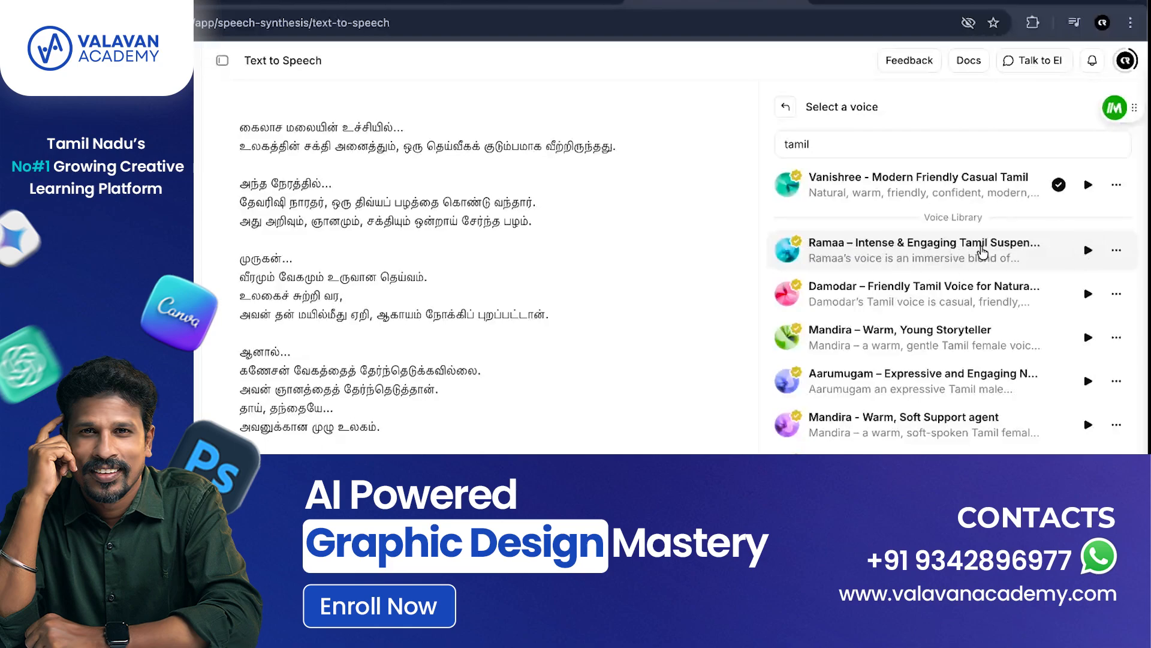
click(1087, 294)
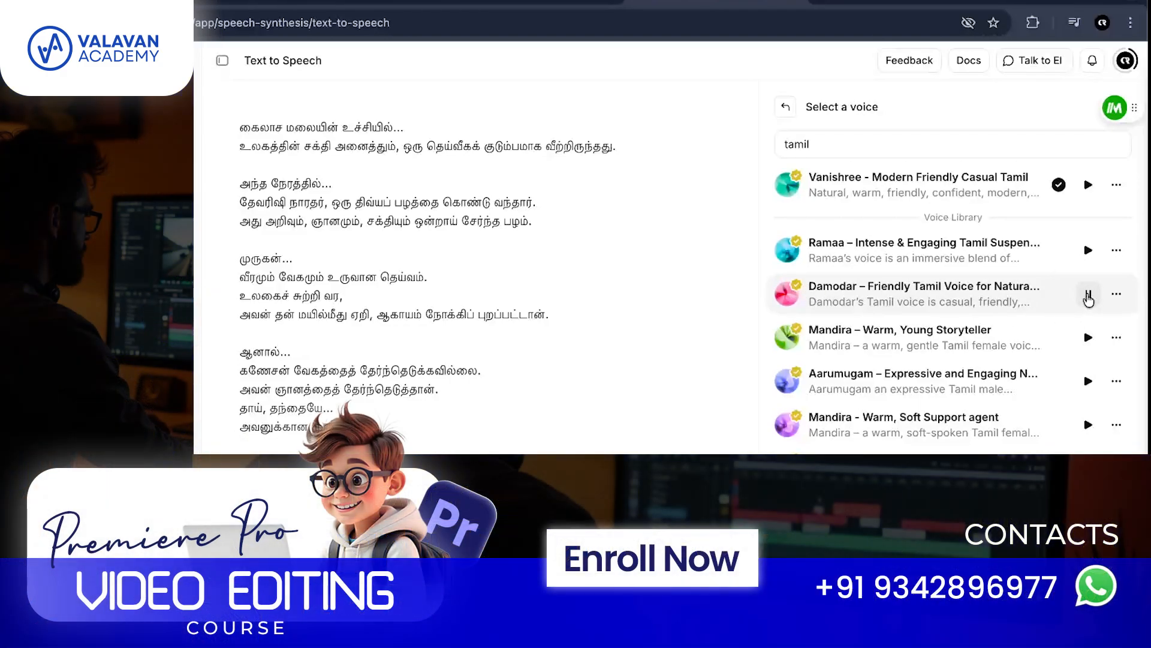
click(1087, 295)
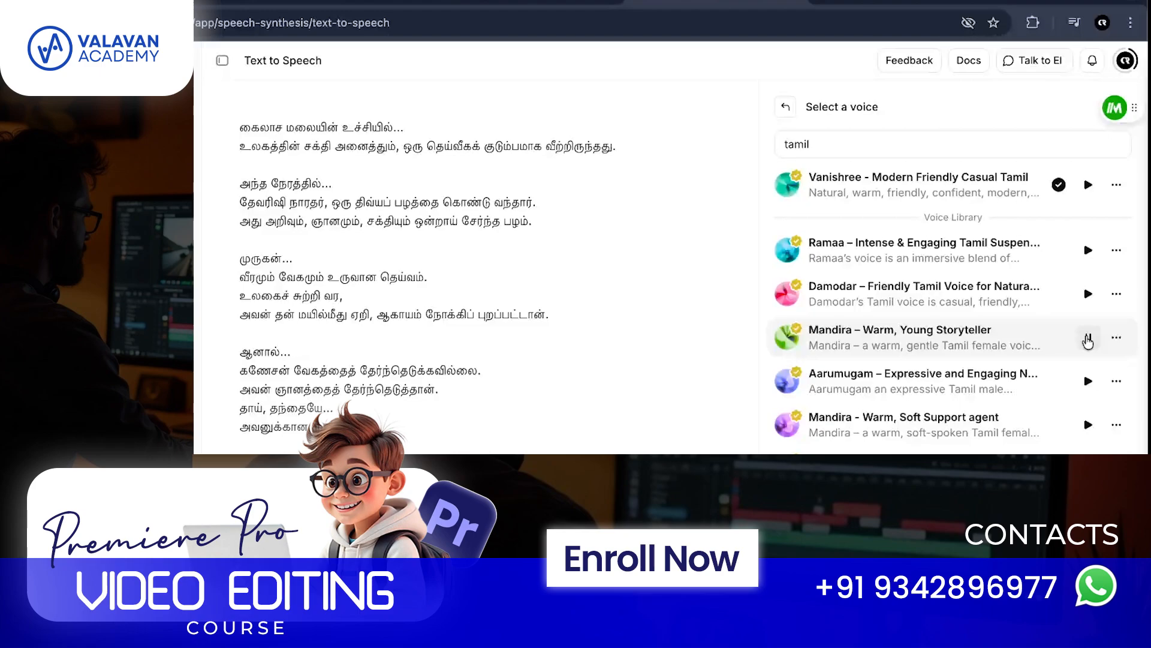
click(1087, 339)
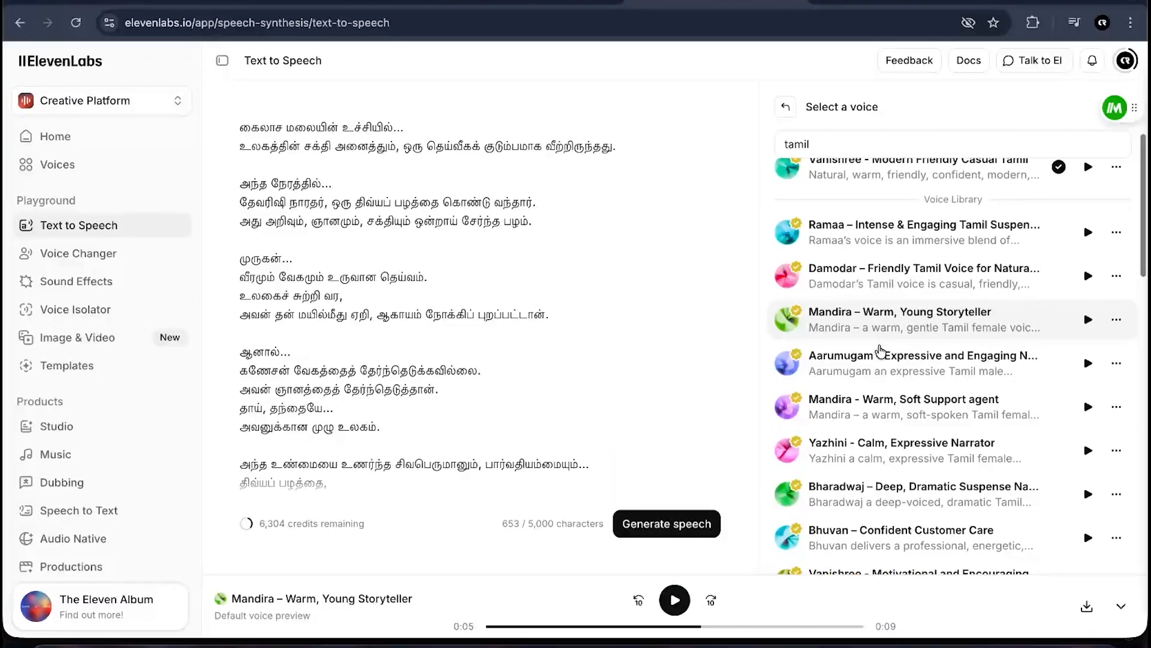
- Play previews of the Aarumugam, Yazhini, Gayathri and Harini Tamil voices further down the list
scroll(881, 354, down, 1)
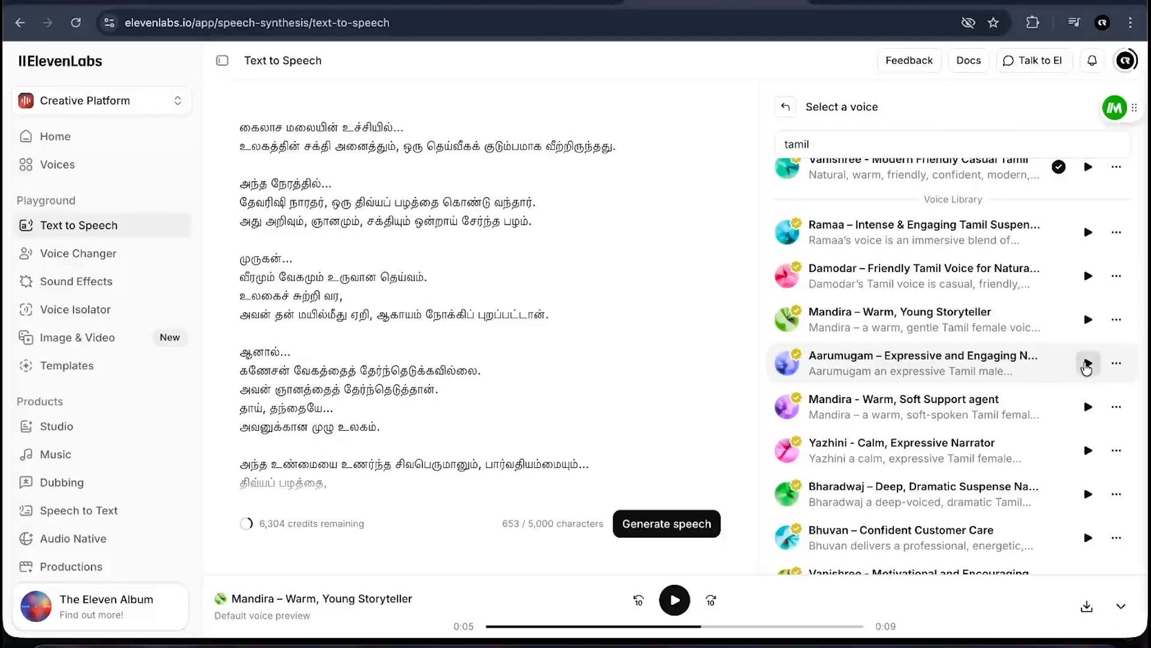
click(1087, 364)
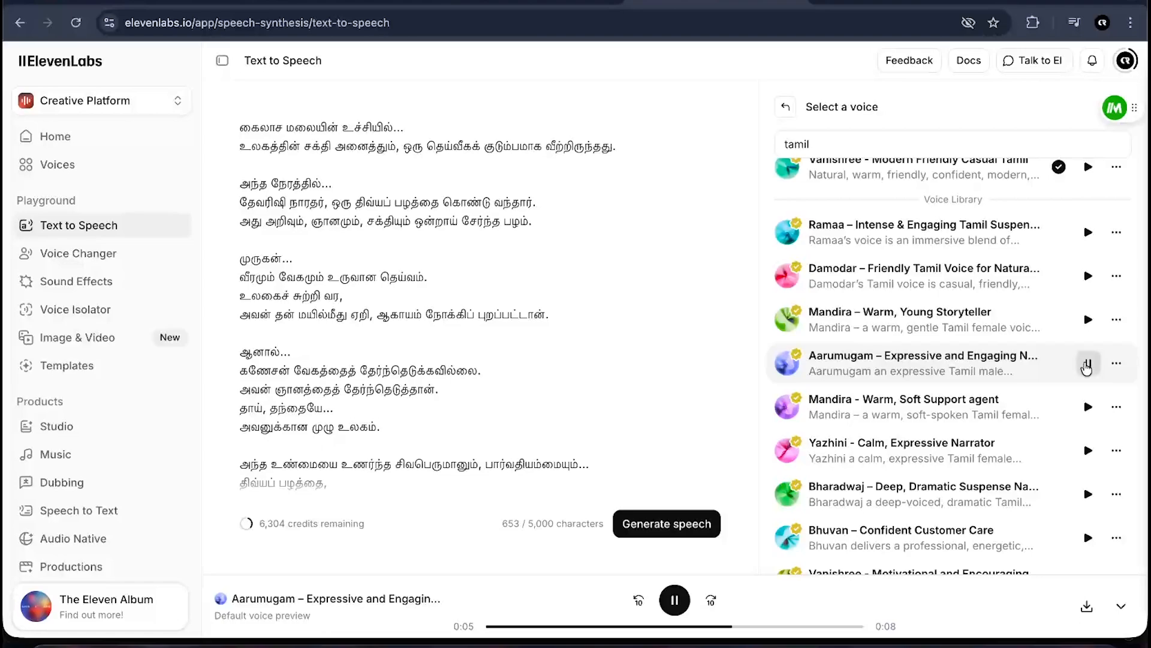
click(1087, 364)
scroll(846, 480, down, 3)
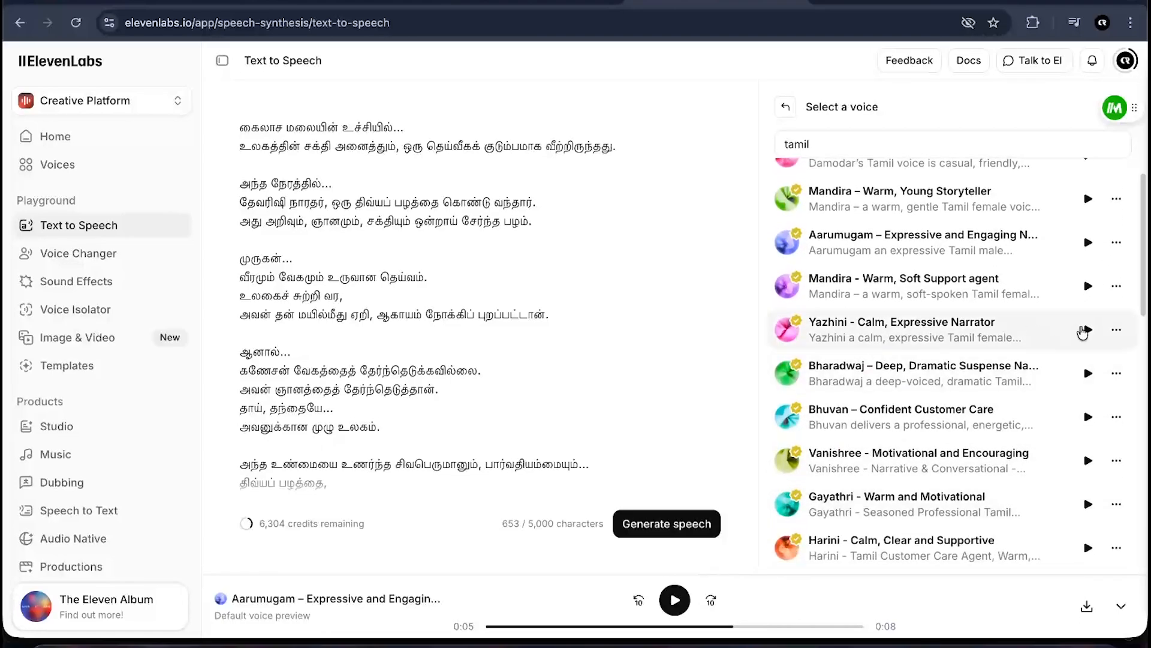
click(1090, 332)
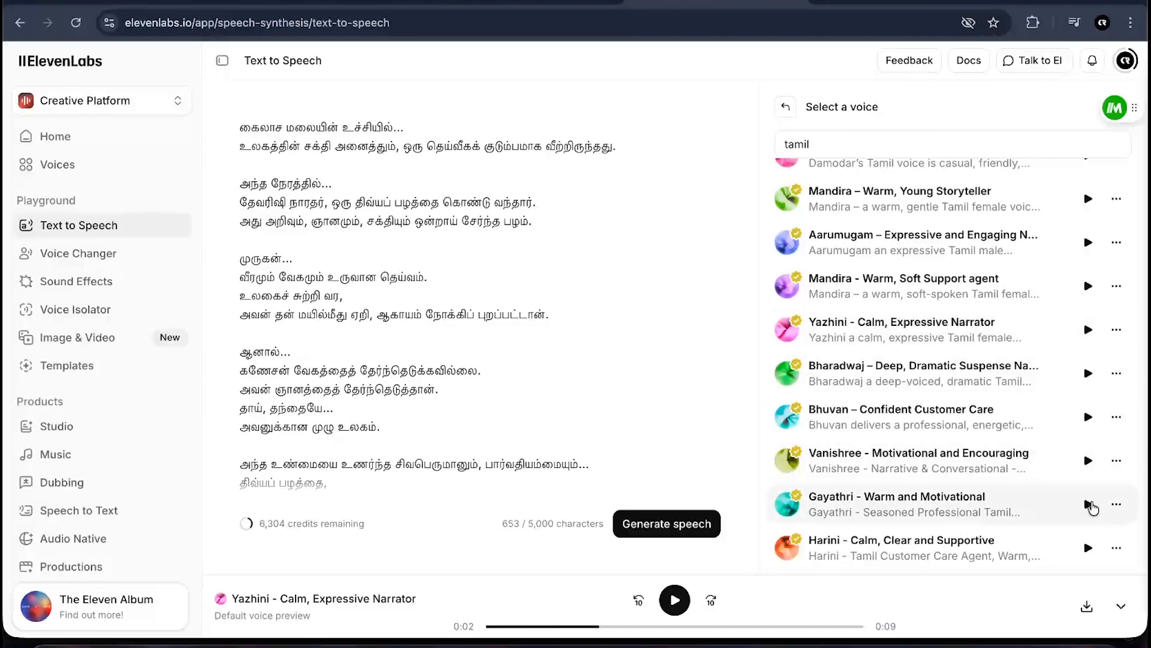
click(1088, 505)
scroll(1092, 510, down, 3)
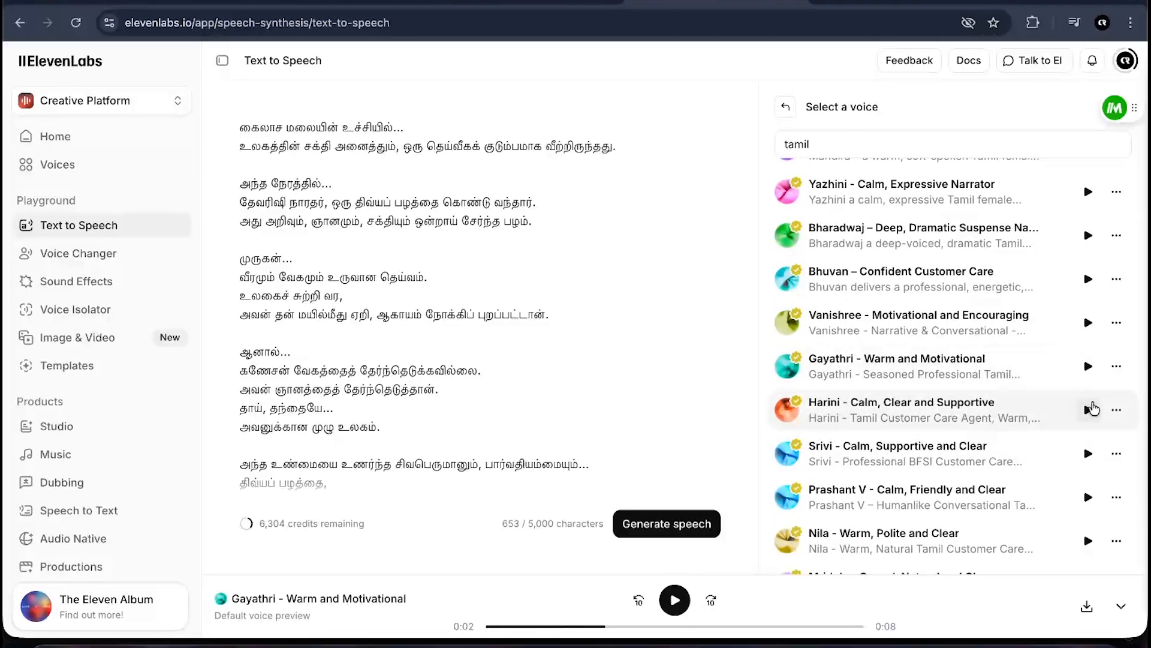
click(1088, 410)
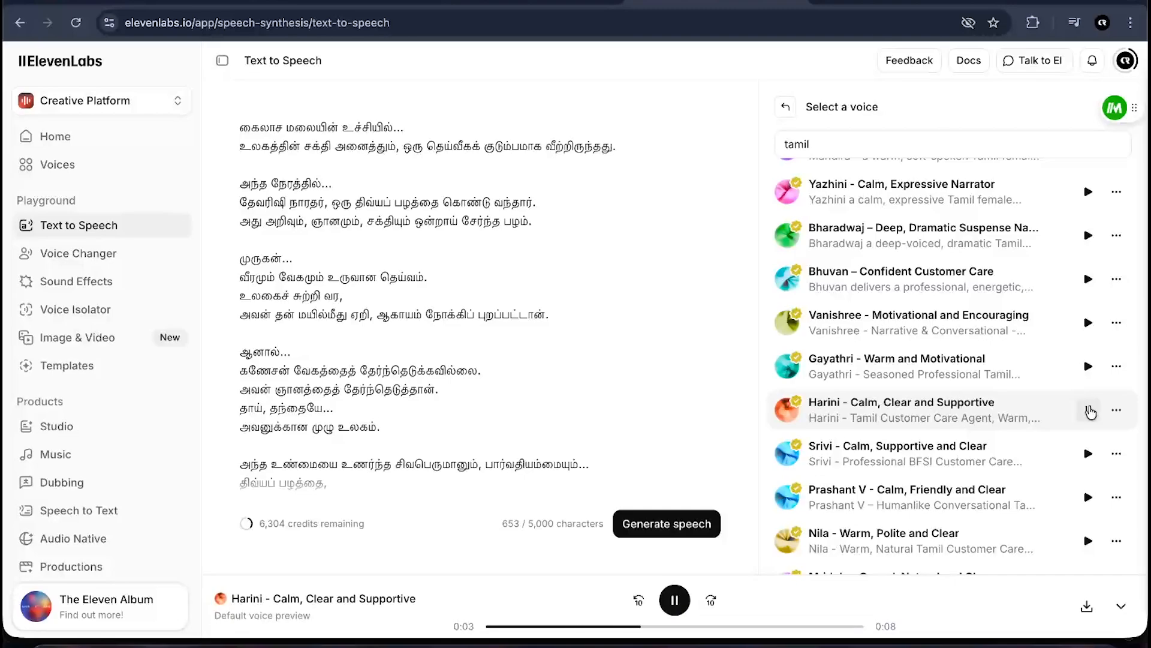
- Stop the current voice preview and scroll through the rest of the Tamil voice results
click(1090, 412)
scroll(1041, 469, down, 2)
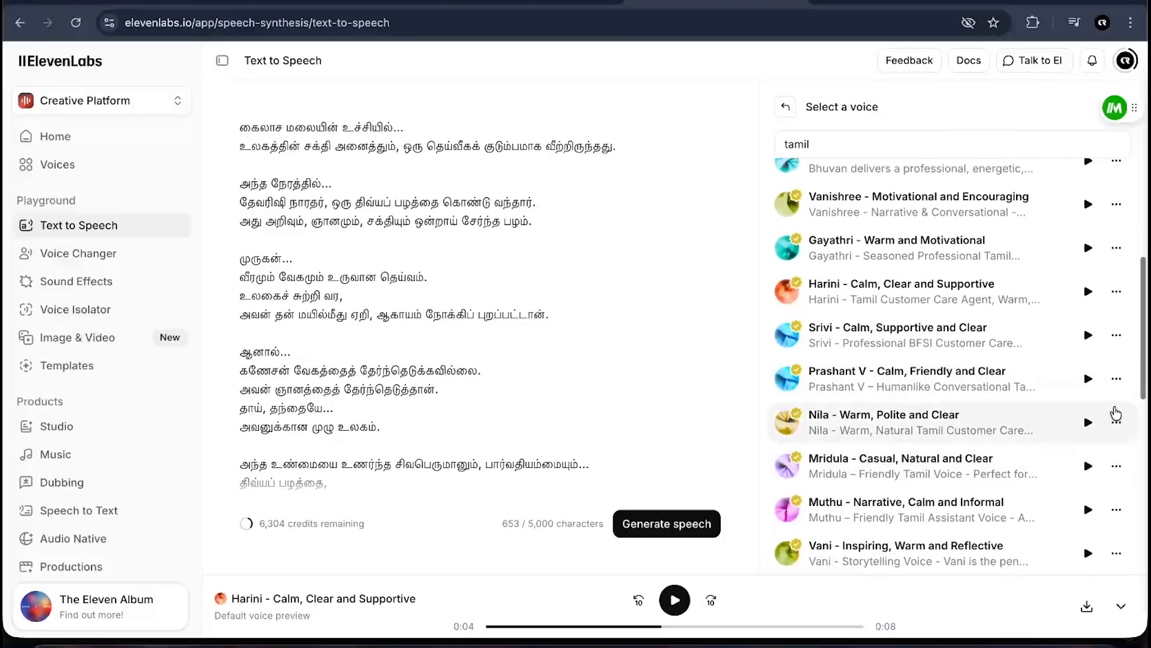
scroll(1073, 501, down, 5)
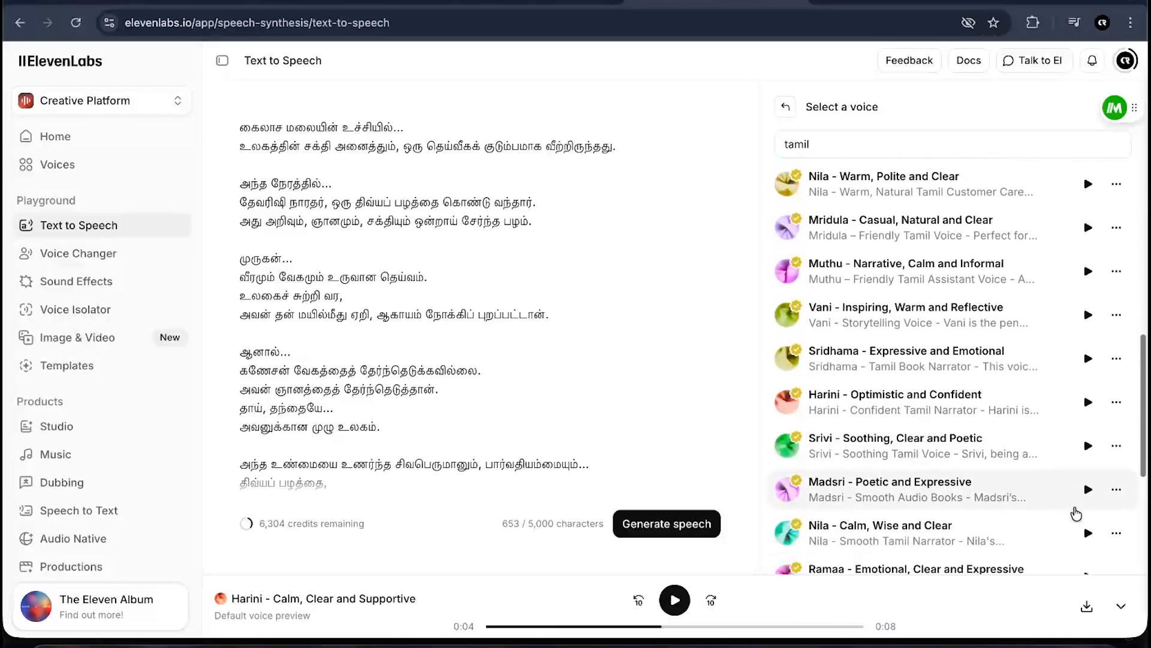
scroll(1077, 512, down, 5)
scroll(932, 458, up, 15)
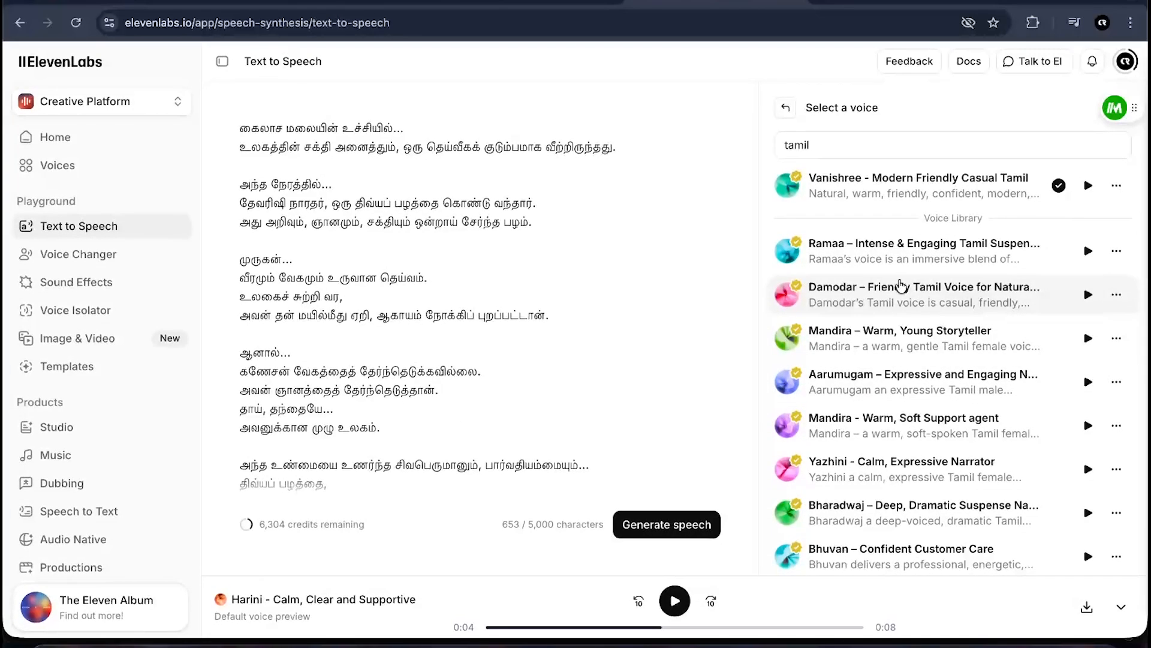
- Review the Tamil script text and replay the current voice preview
drag(240, 132, 503, 130)
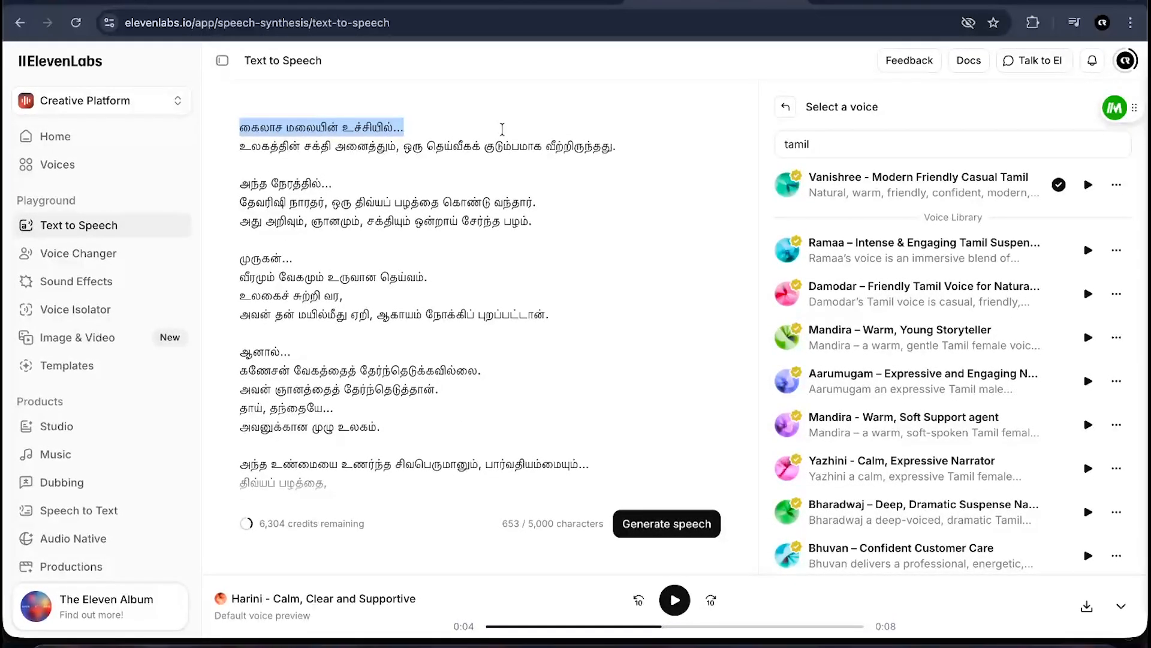
click(467, 307)
scroll(349, 295, down, 3)
scroll(375, 295, up, 3)
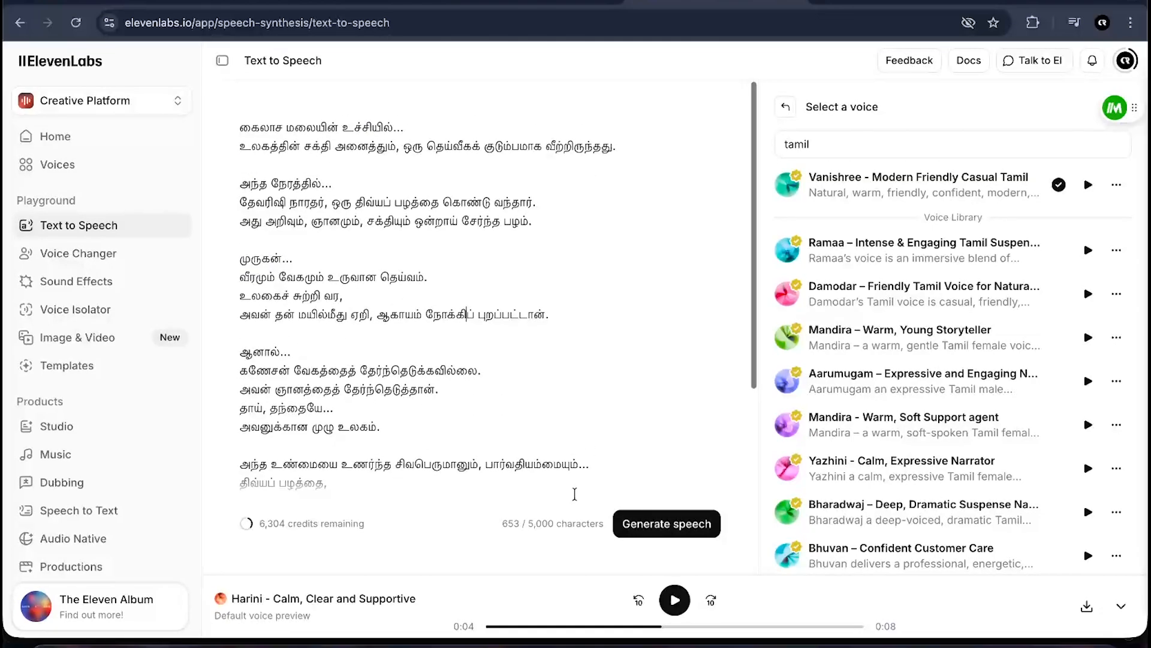
click(673, 613)
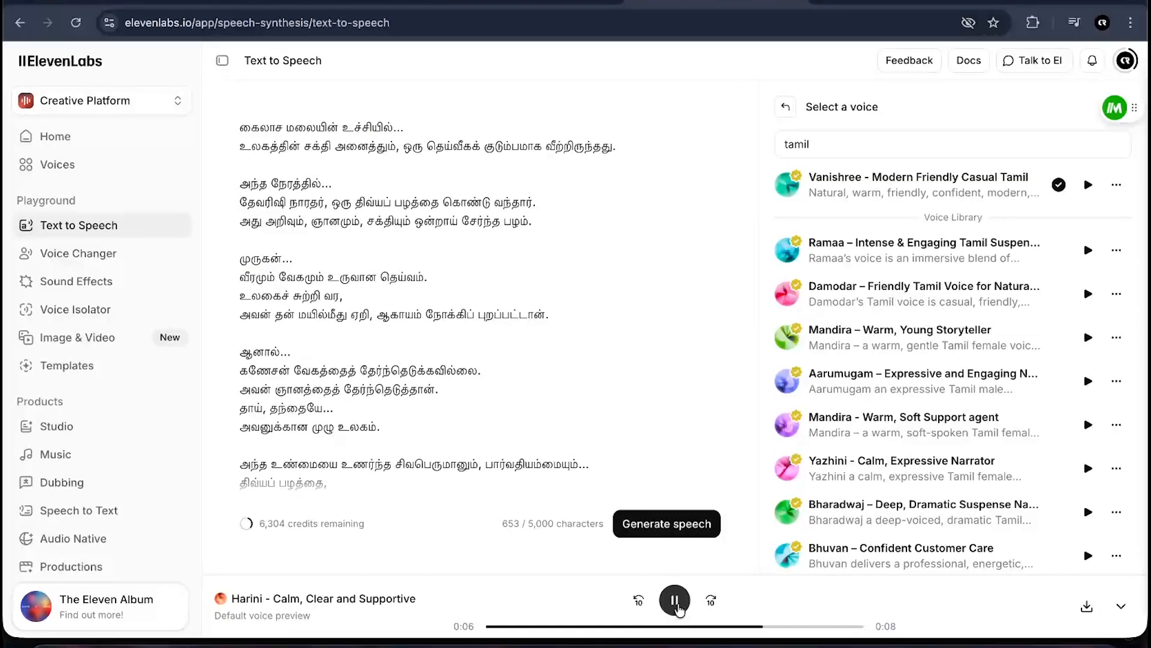
click(674, 608)
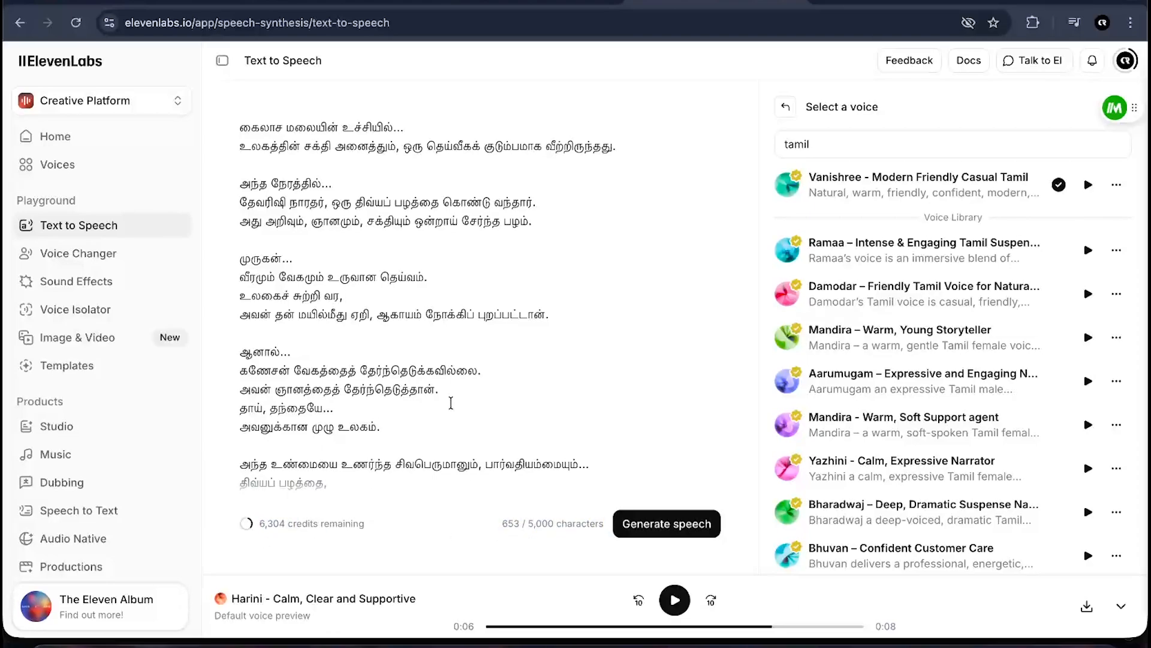
scroll(452, 400, down, 3)
scroll(452, 401, up, 3)
scroll(460, 404, down, 3)
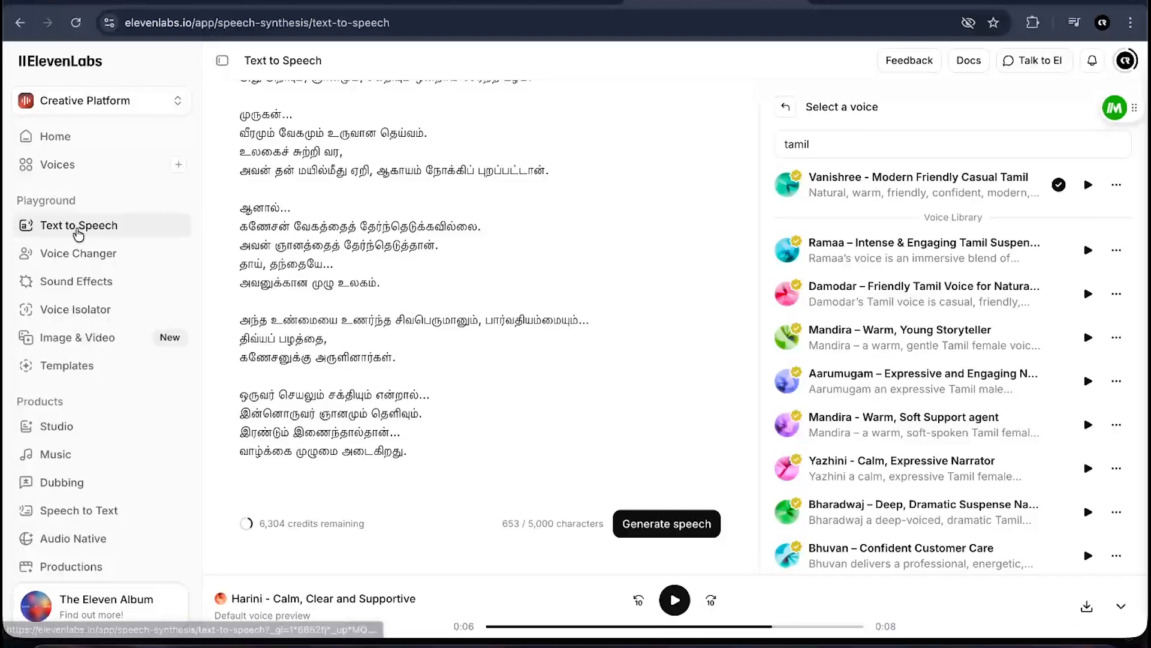
scroll(275, 246, up, 3)
scroll(275, 246, down, 1)
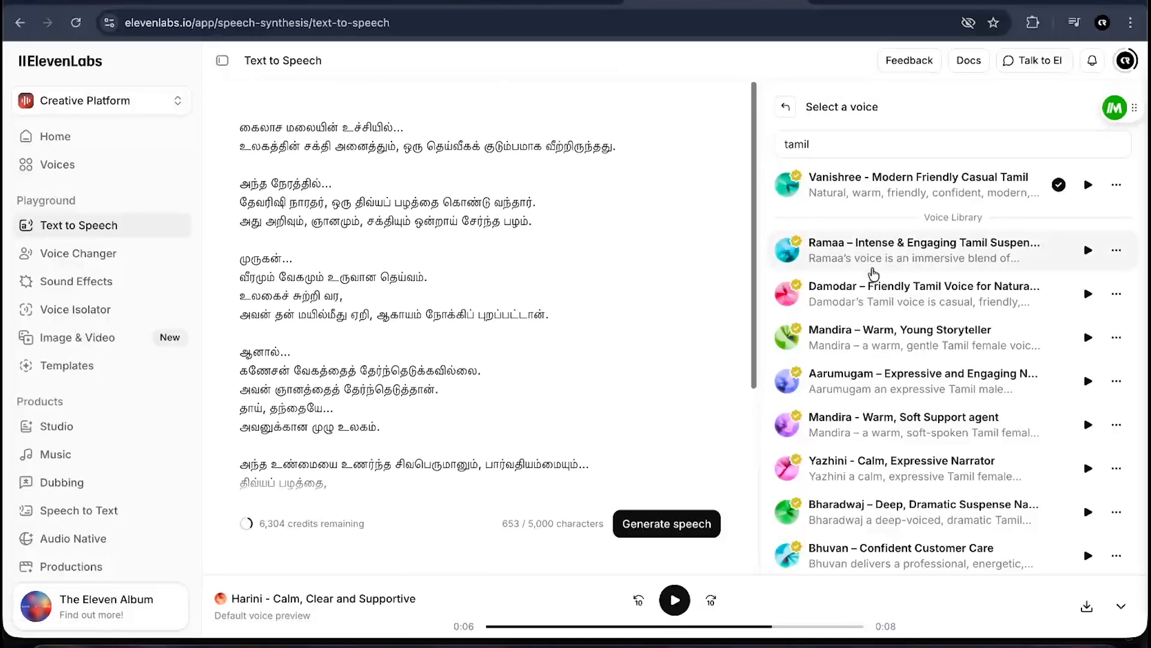
- Leave the voice selector keeping Vanishree, and set the voice speed to 1.15 in the settings
click(786, 107)
click(860, 264)
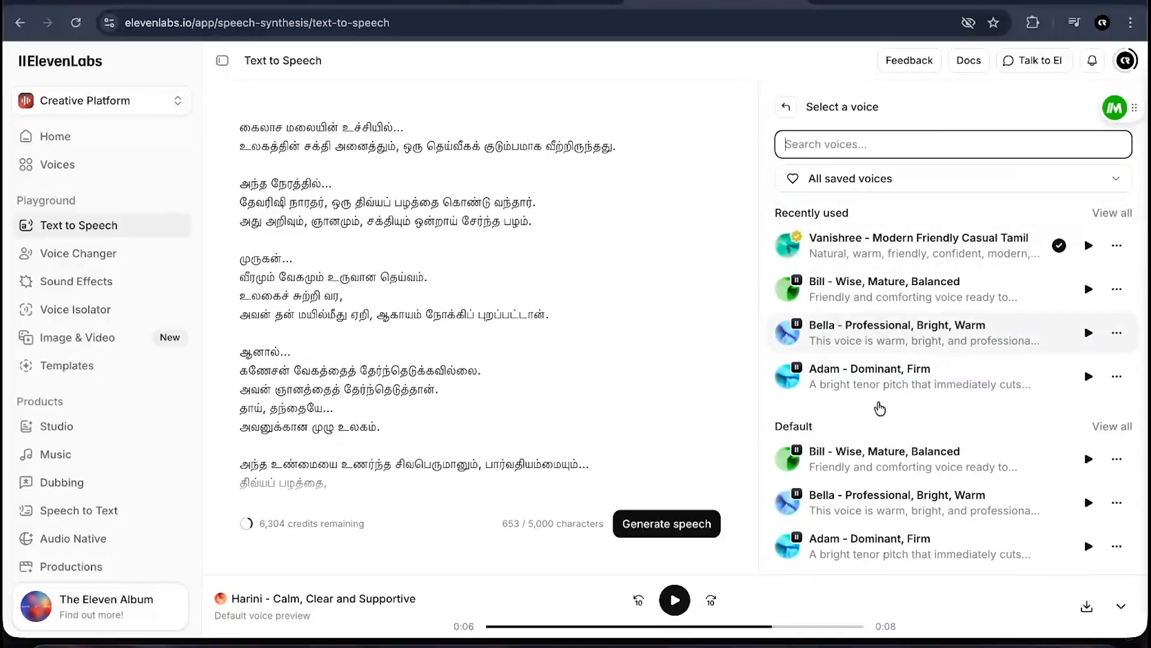
click(794, 106)
scroll(527, 324, down, 3)
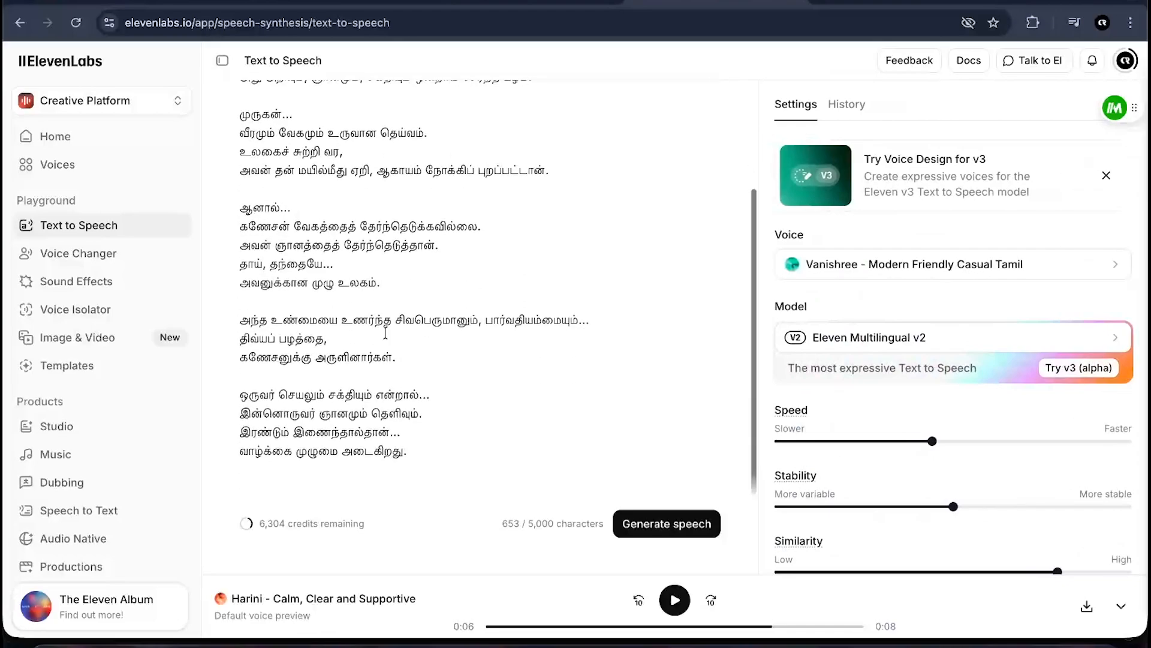
scroll(663, 393, up, 3)
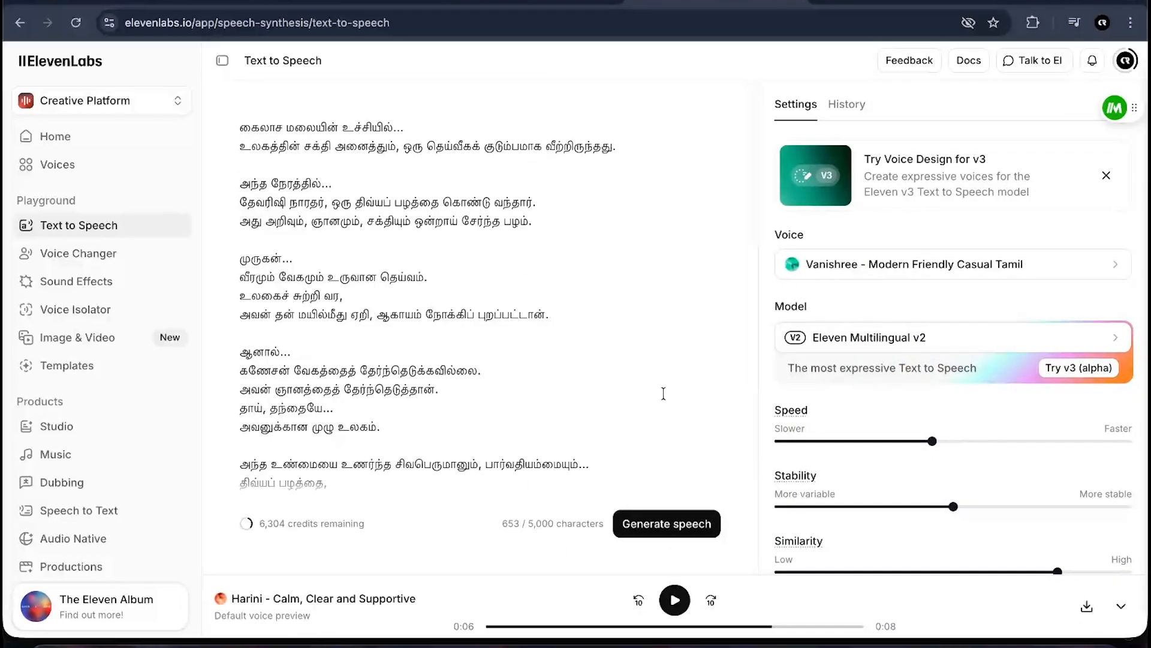
scroll(869, 391, down, 2)
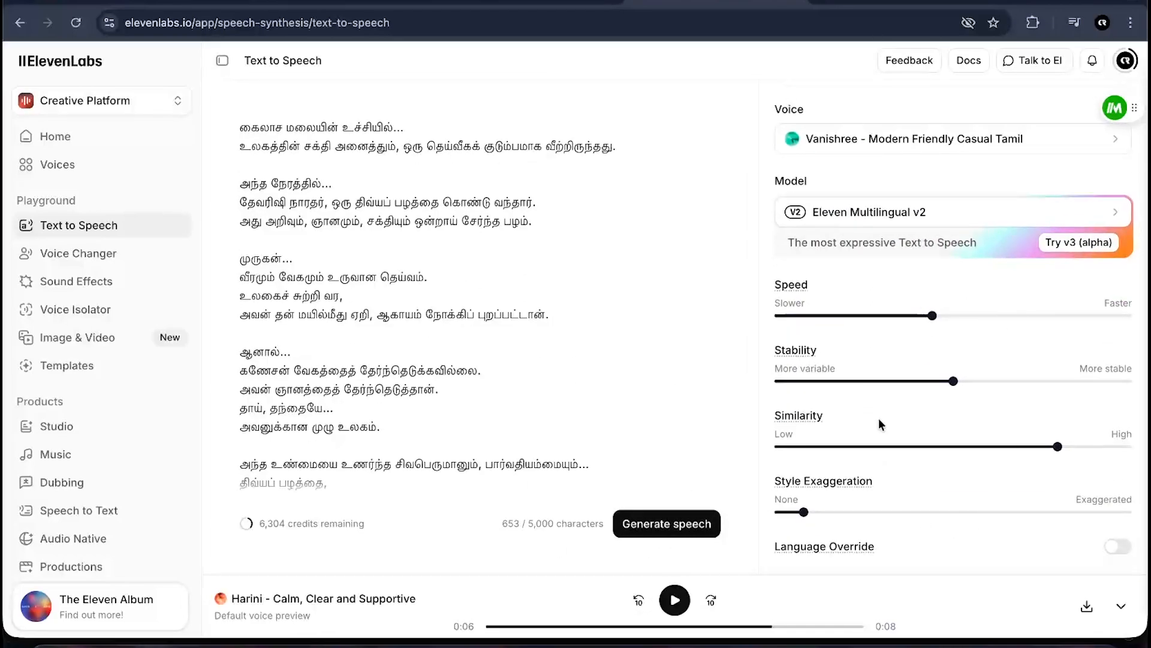
scroll(923, 424, down, 1)
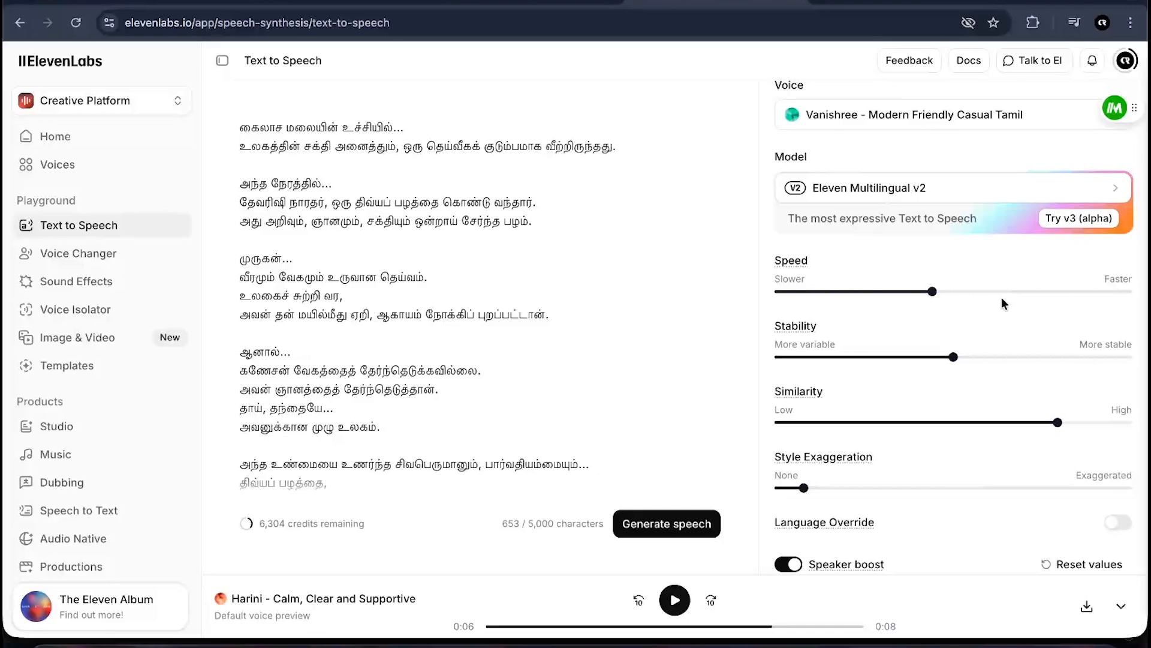
drag(932, 292, 1093, 294)
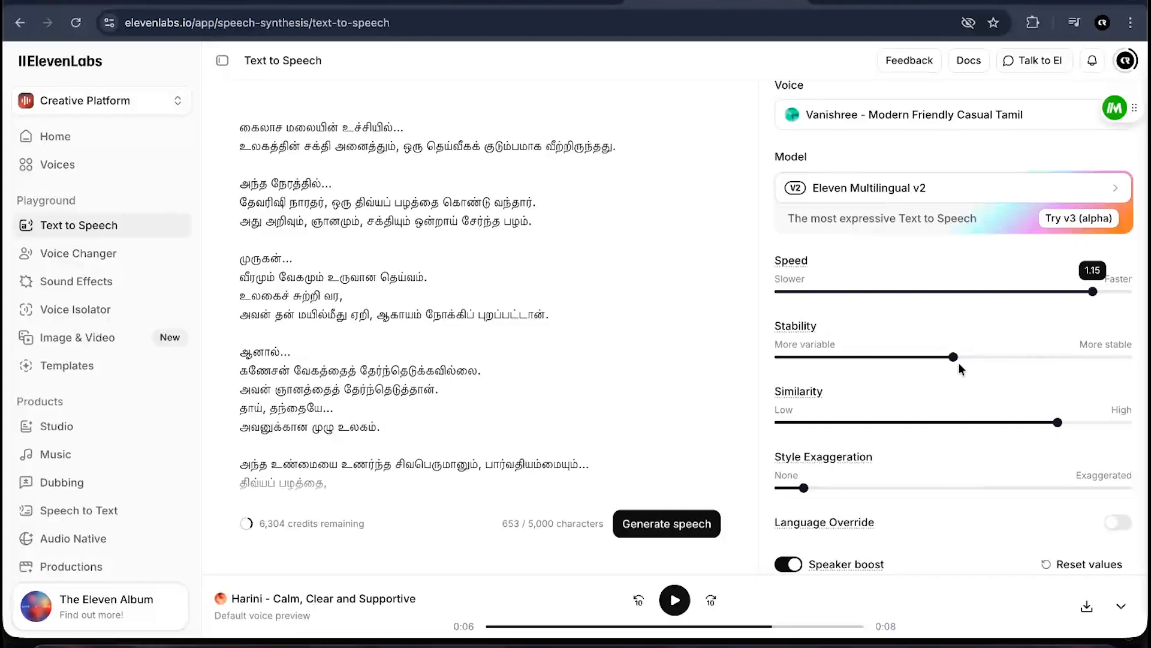
mouse_move(956, 358)
scroll(918, 447, down, 1)
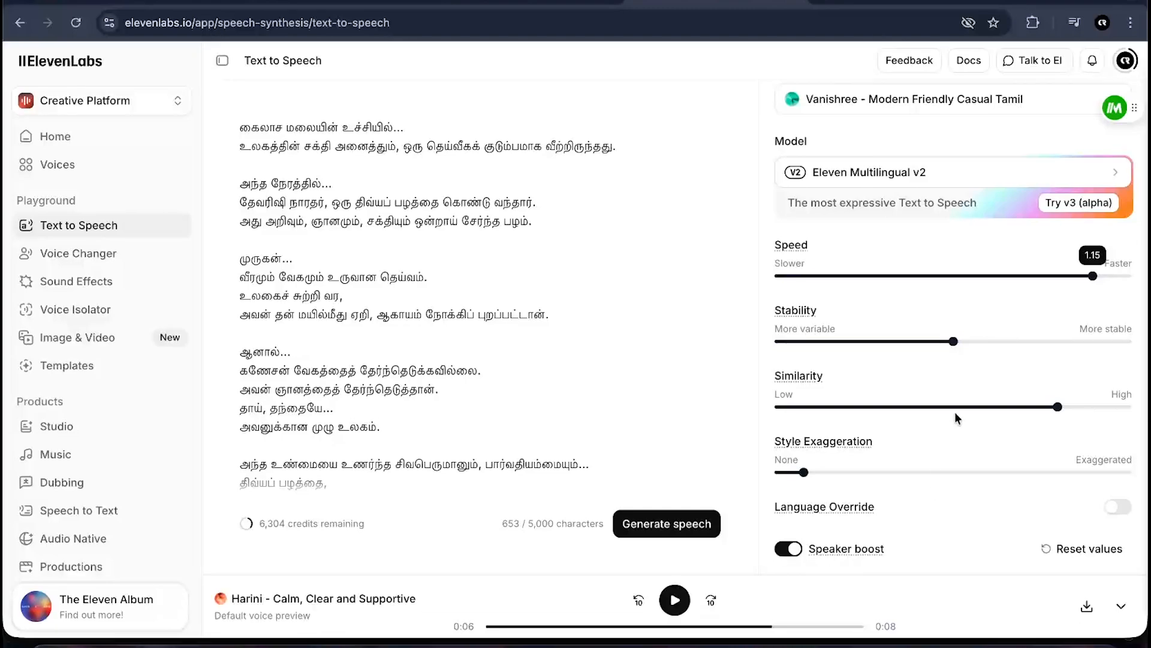
scroll(894, 463, up, 3)
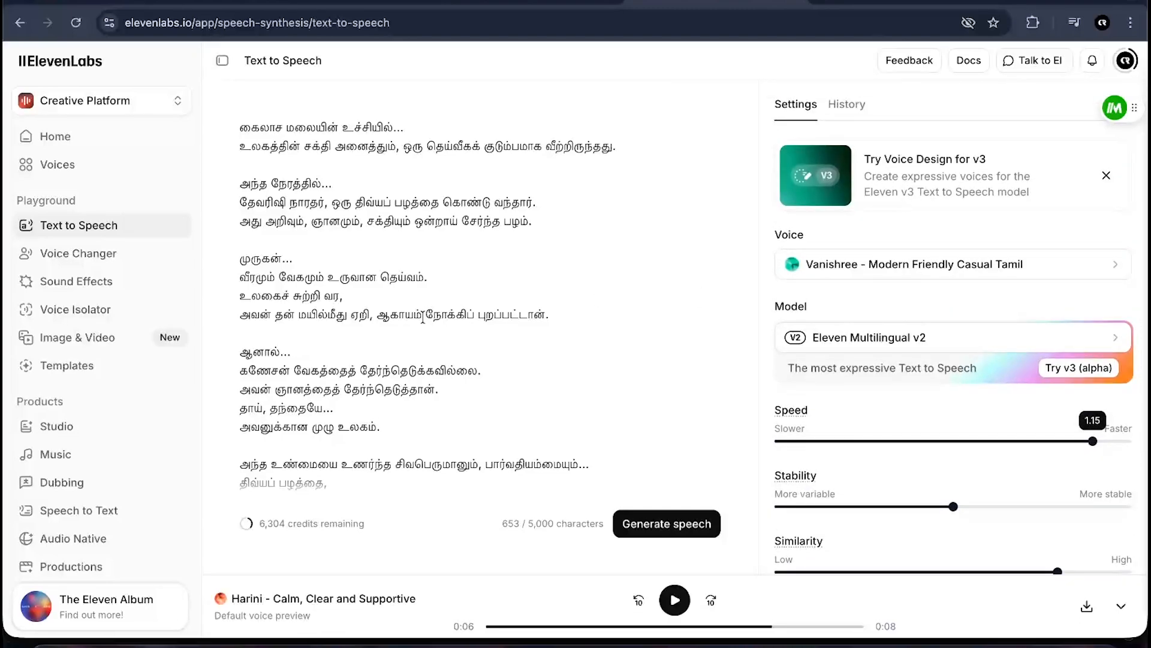
scroll(488, 294, down, 3)
scroll(942, 526, down, 3)
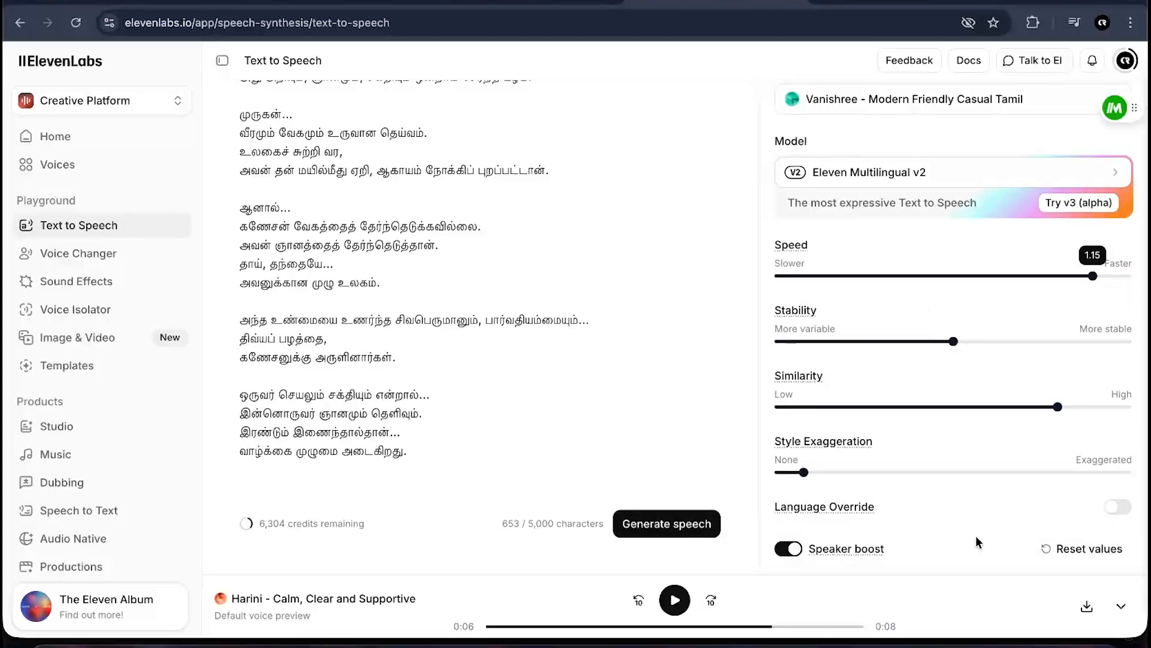
- Switch to Premiere Pro, select the Vanishree voiceover clip and play the sequence
click(505, 640)
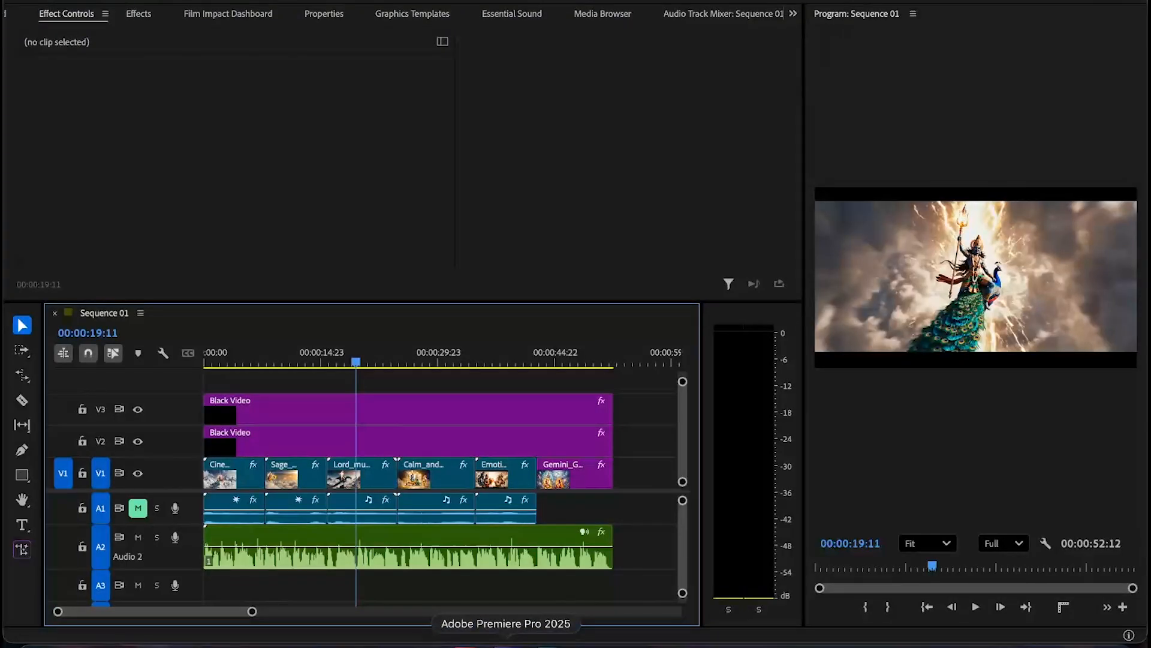
click(401, 542)
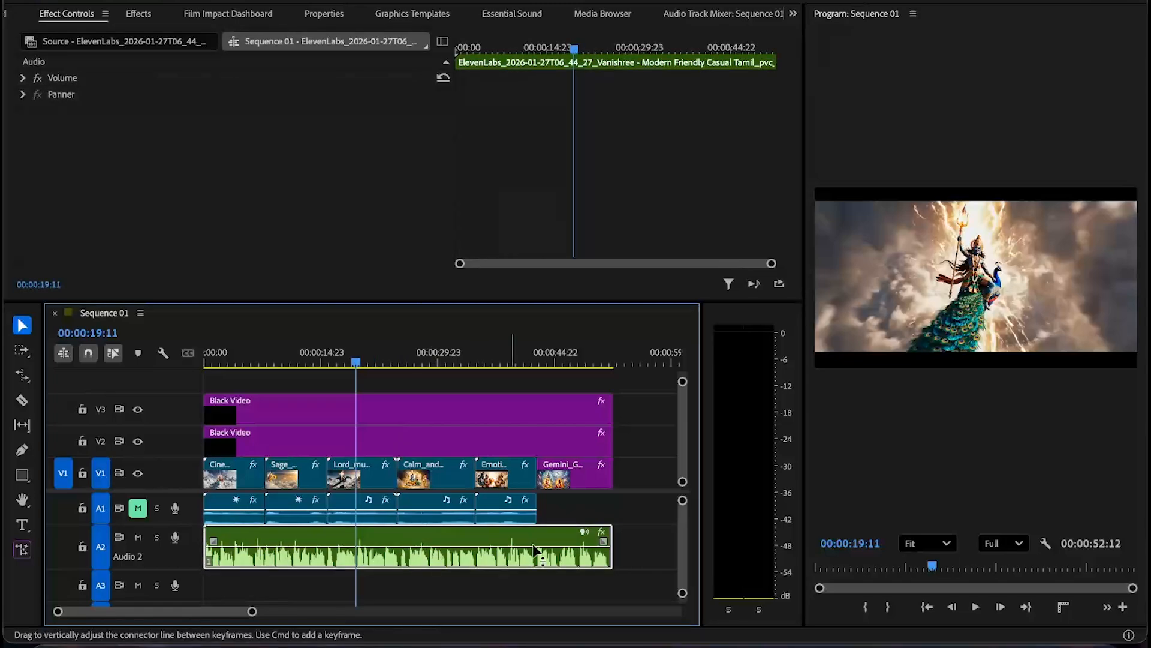
key(space)
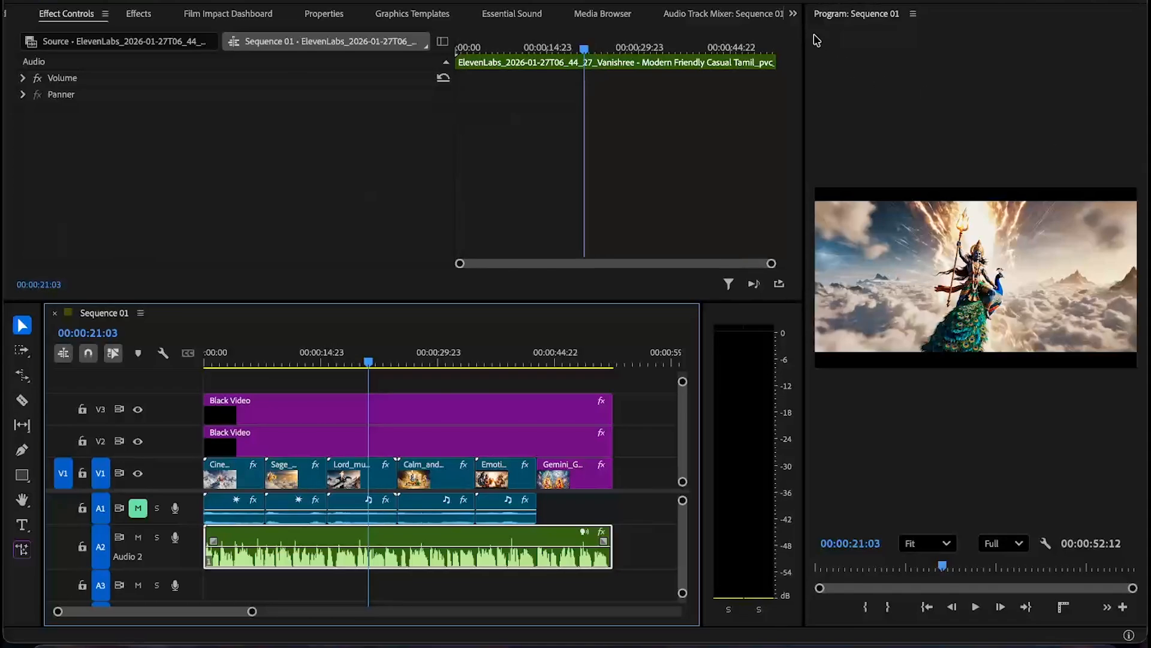
- Open the Project panel and browse the imported clips, images and voiceover
click(793, 14)
click(802, 36)
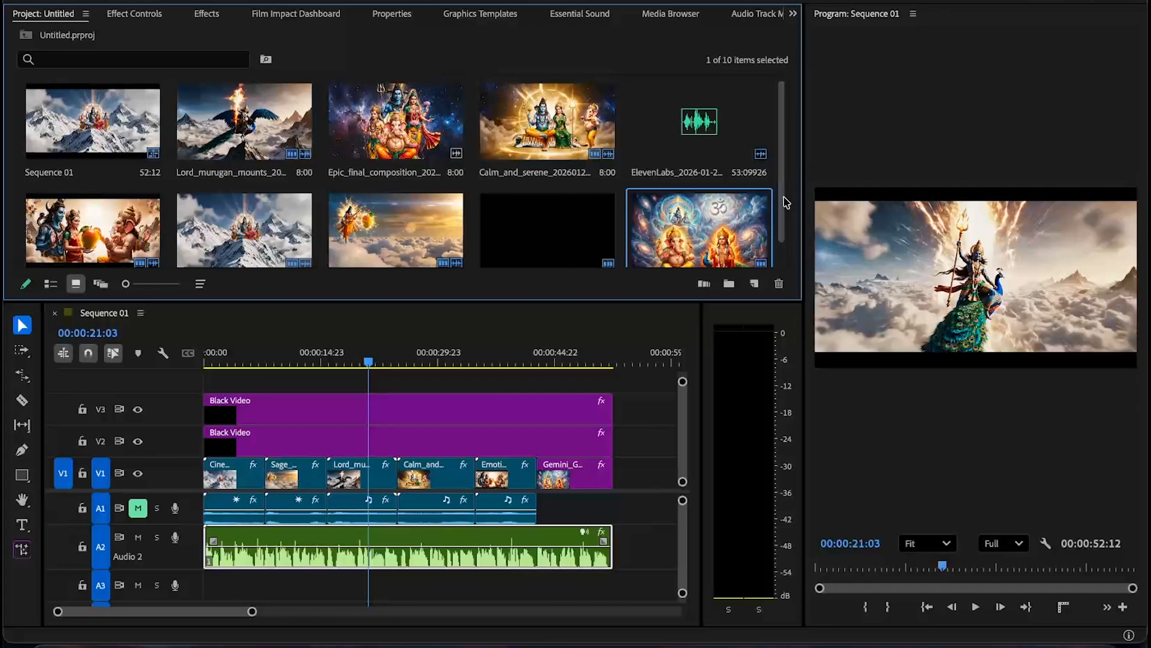
scroll(786, 198, down, 1)
click(629, 266)
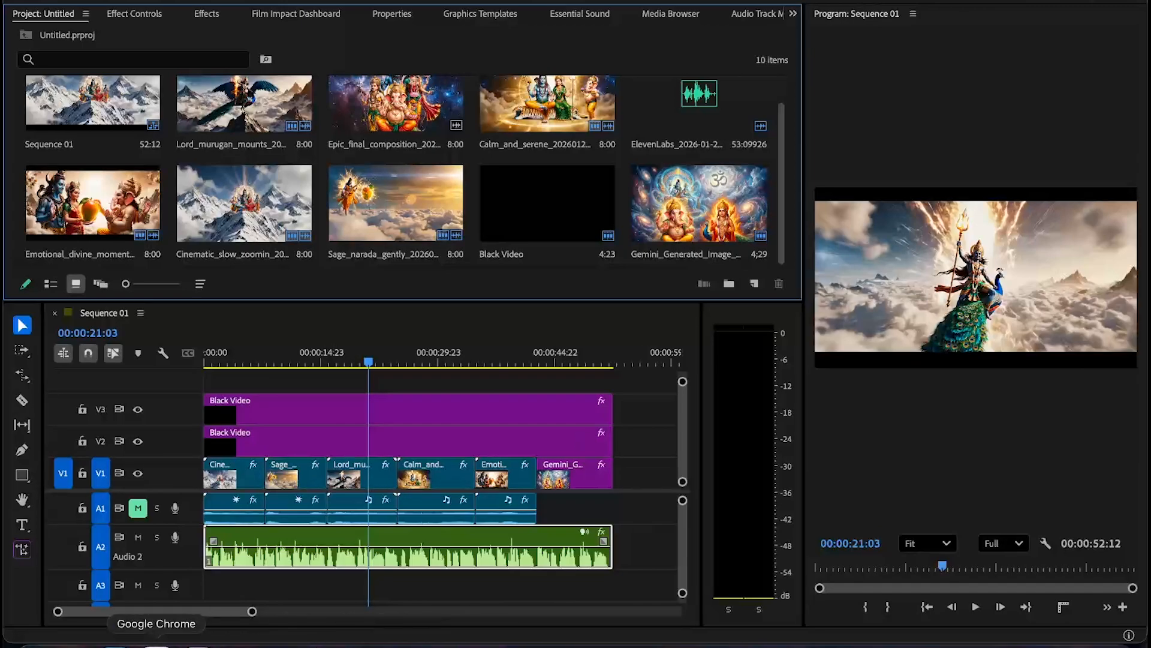
- Switch back to the browser and open the earlier ChatGPT conversation about making the AI short video
click(154, 640)
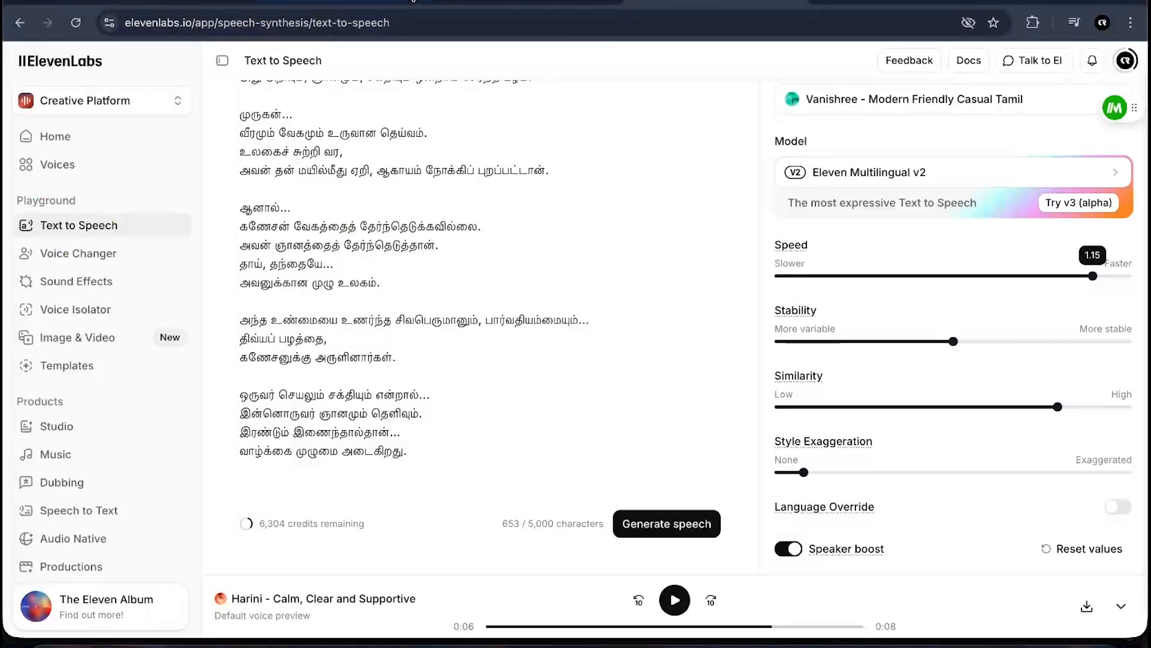
click(311, 3)
click(54, 259)
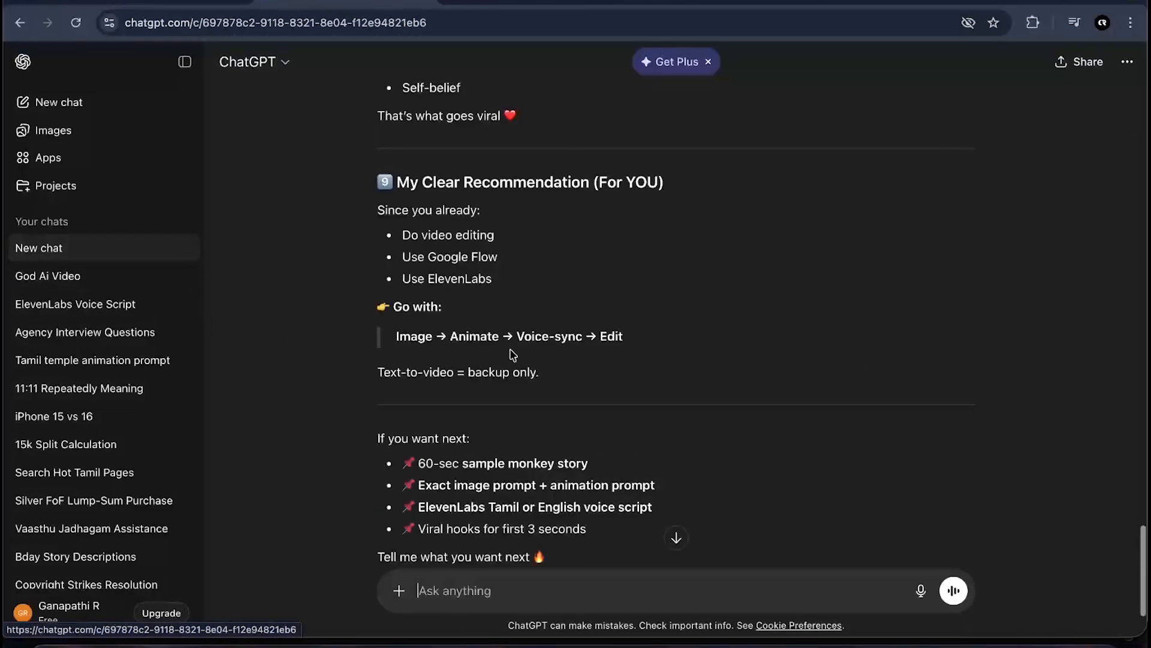
scroll(731, 368, up, 10)
scroll(731, 368, up, 15)
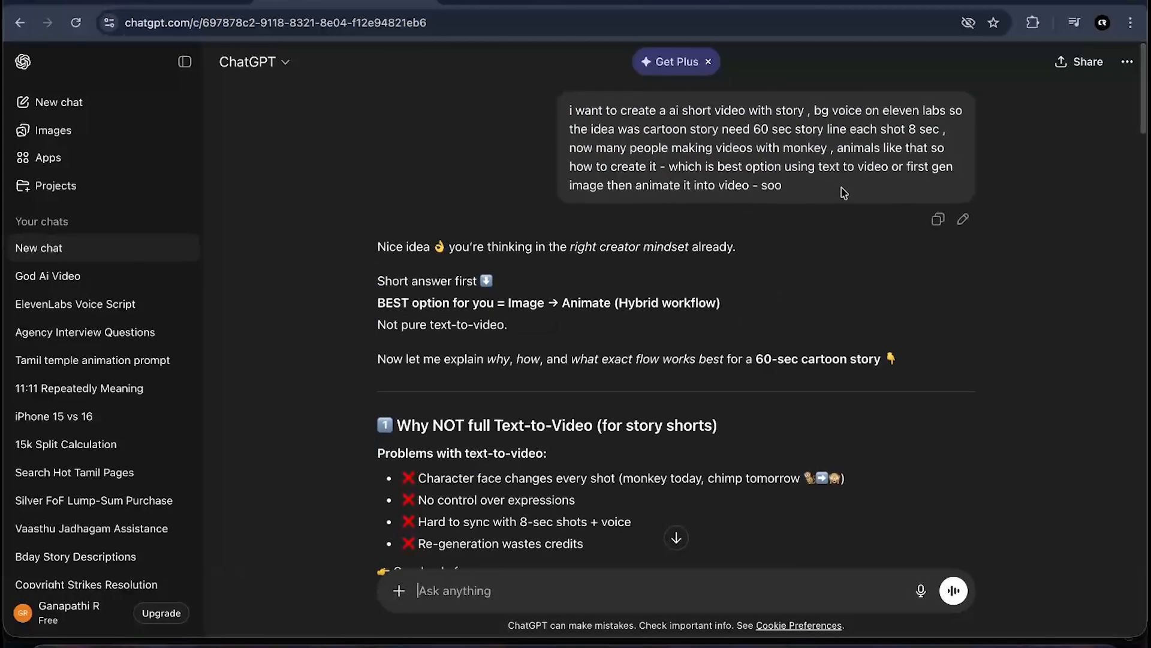
- Examine the original prompt and the recommended workflow, animation tools and 60-second shot plan in the answer
drag(752, 127, 807, 127)
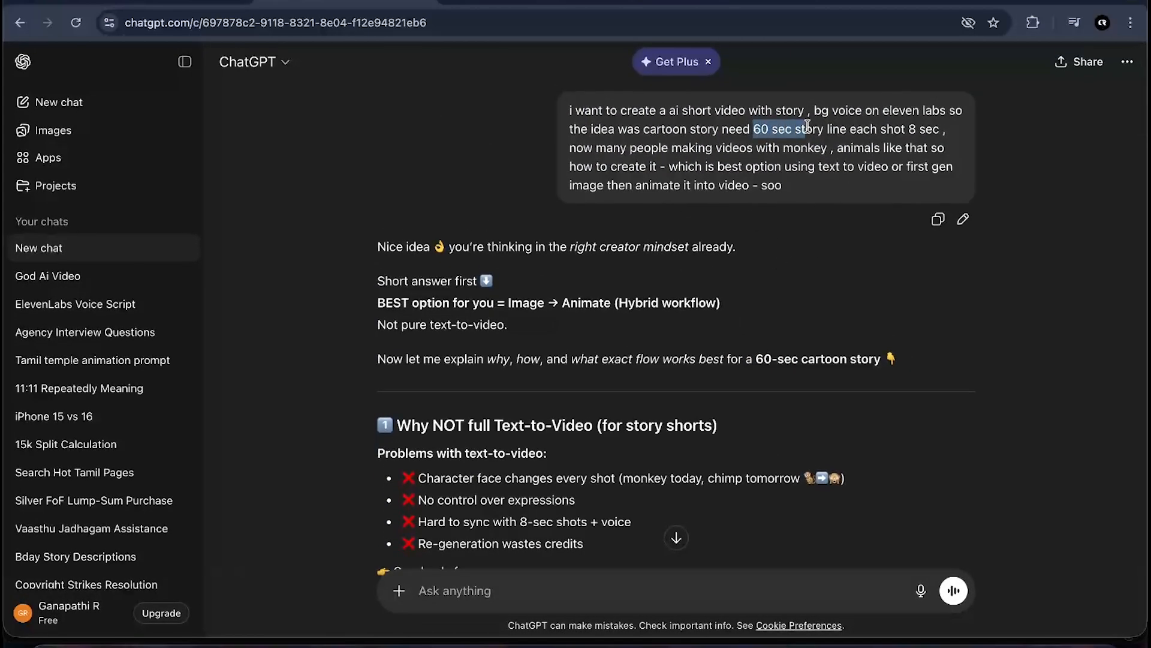
click(779, 234)
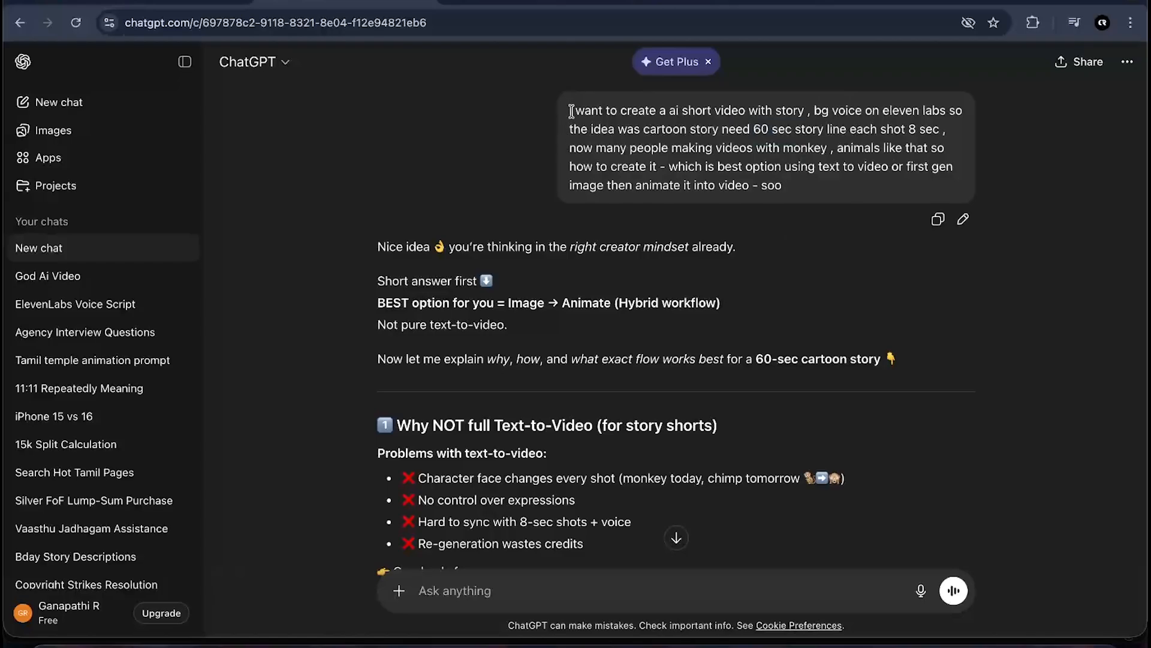
drag(570, 111, 808, 193)
click(805, 254)
scroll(805, 258, down, 15)
scroll(802, 266, down, 12)
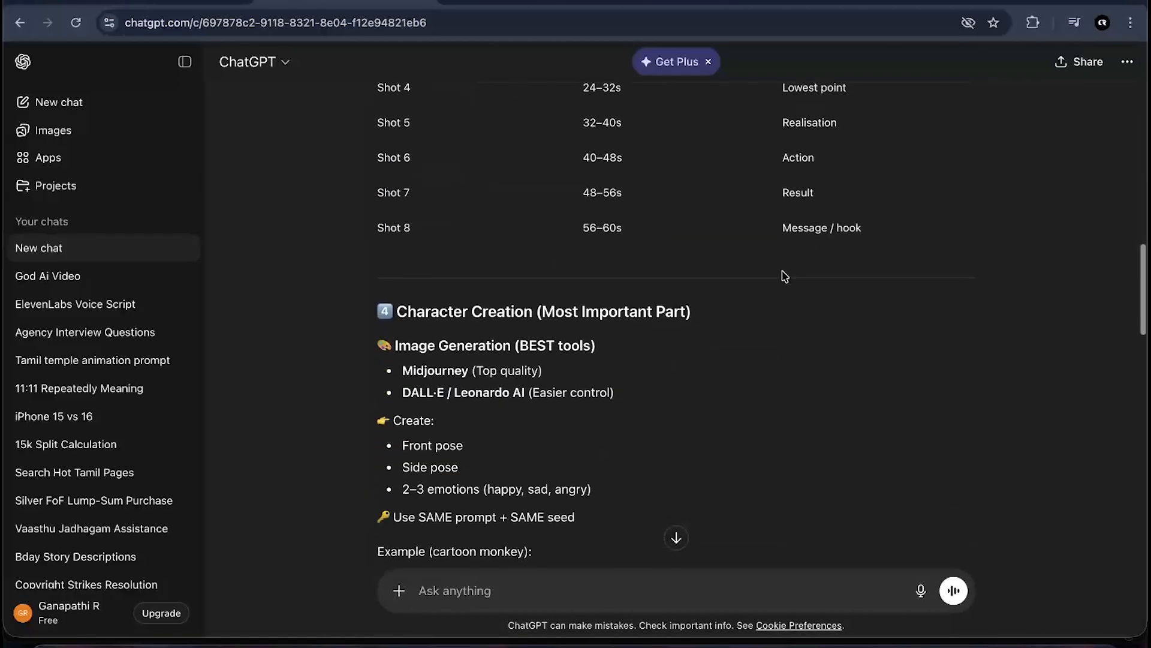
scroll(711, 340, up, 10)
scroll(711, 339, down, 6)
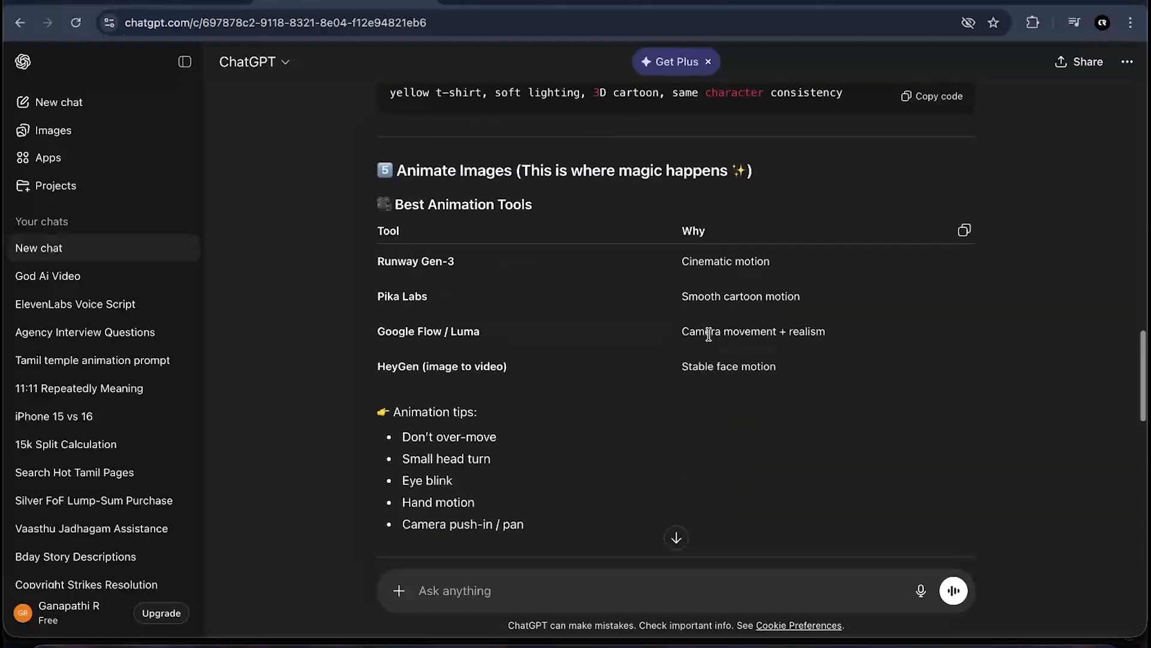
scroll(711, 339, up, 15)
scroll(711, 339, down, 7)
scroll(711, 339, down, 1)
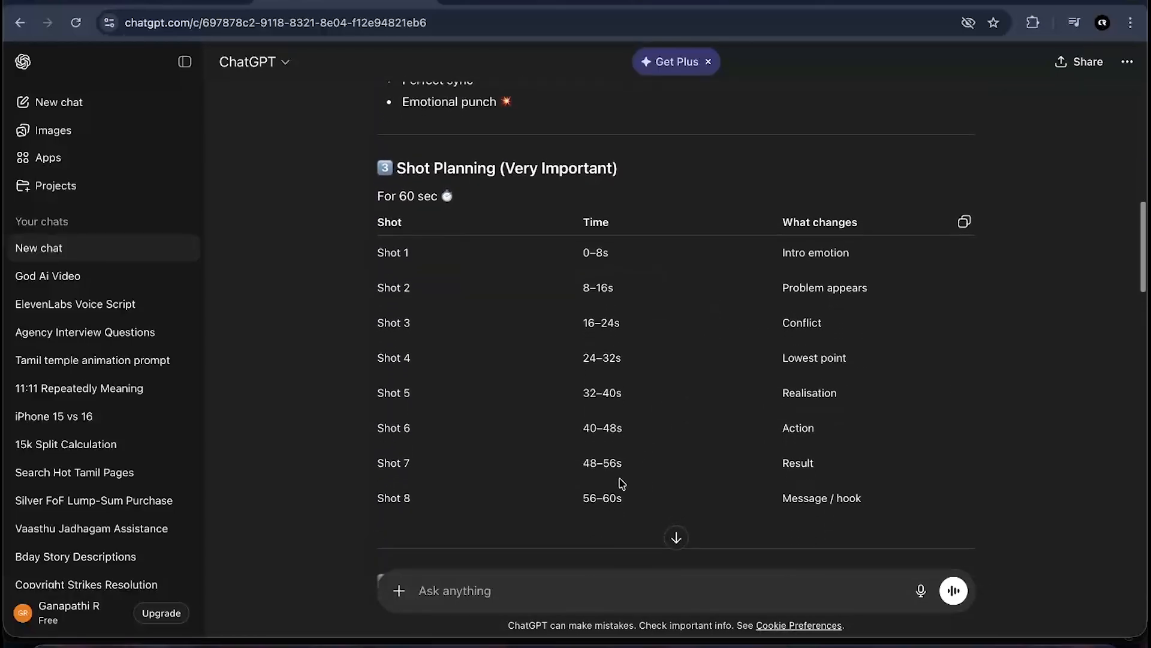
drag(622, 499, 372, 251)
click(371, 250)
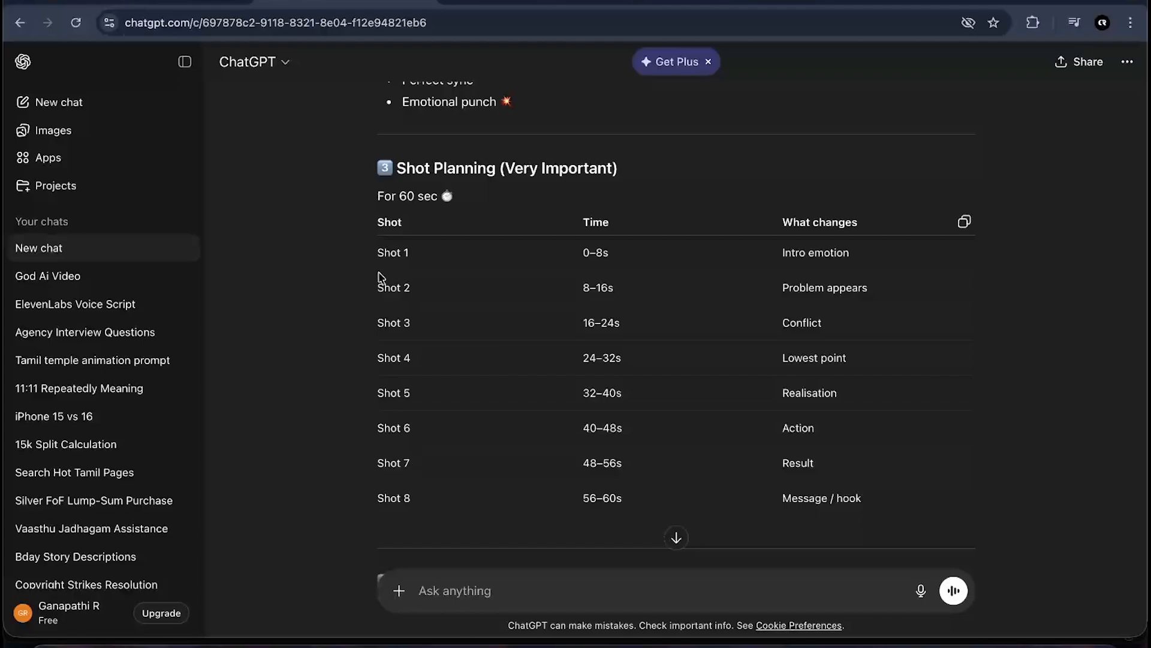
drag(370, 252, 414, 499)
click(454, 502)
scroll(534, 463, down, 15)
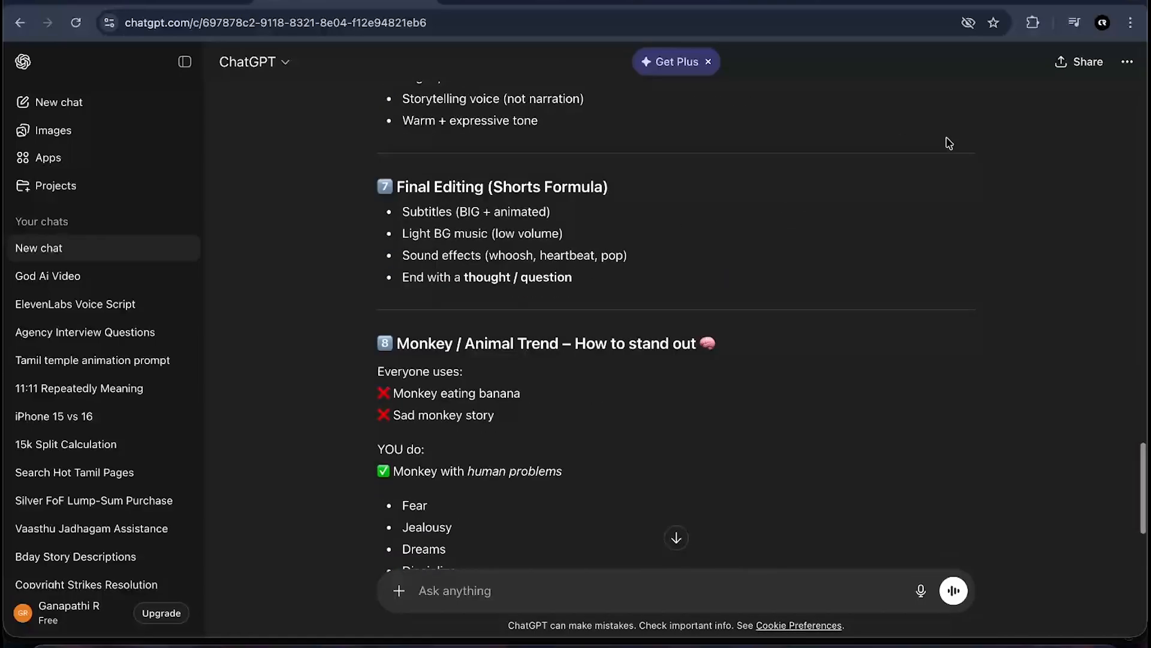
- Switch to the Gemini Chrome profile to open the Google Flow project
click(1102, 23)
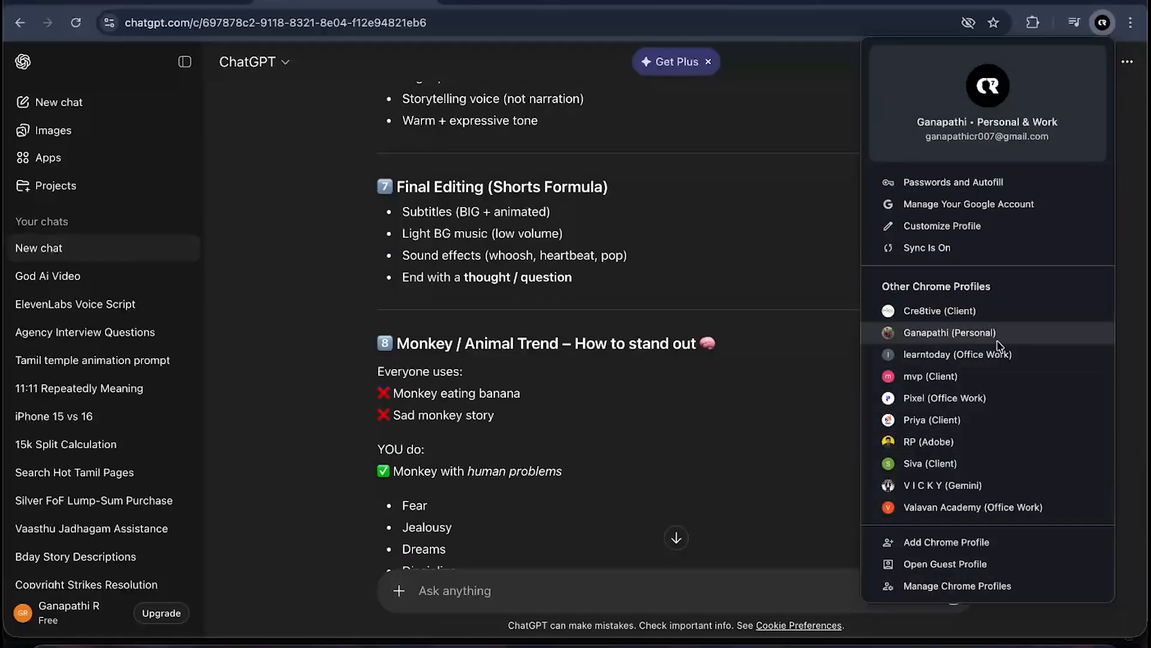
click(942, 485)
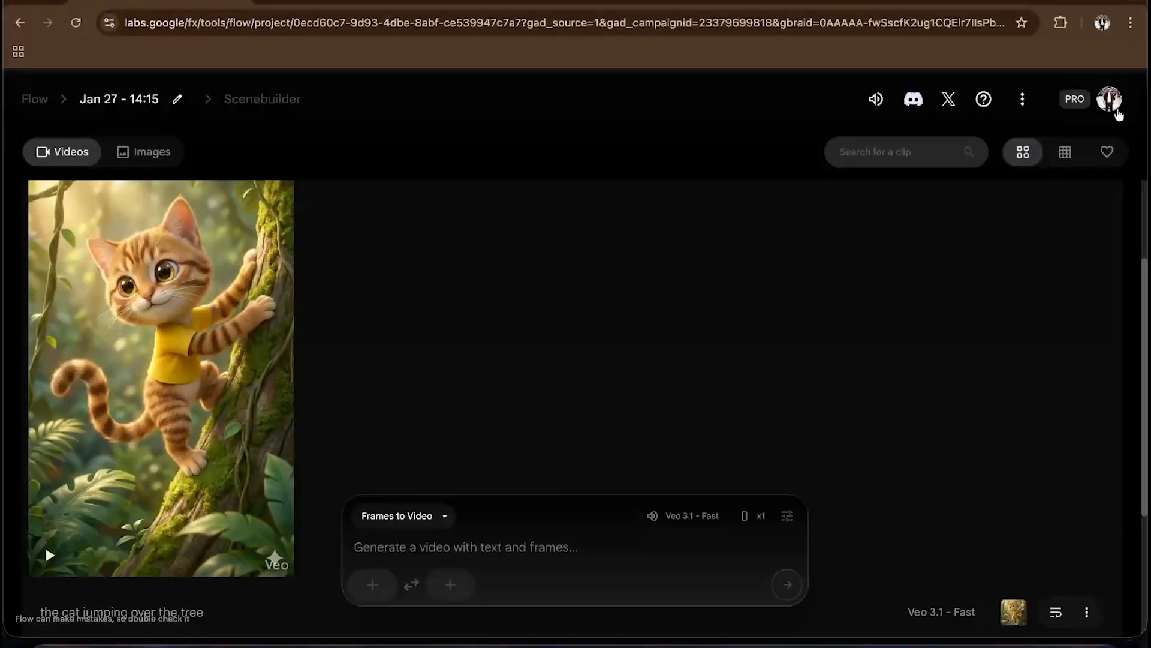
- Check the account's AI credits and browse the existing cat clip in the Flow project
click(1116, 107)
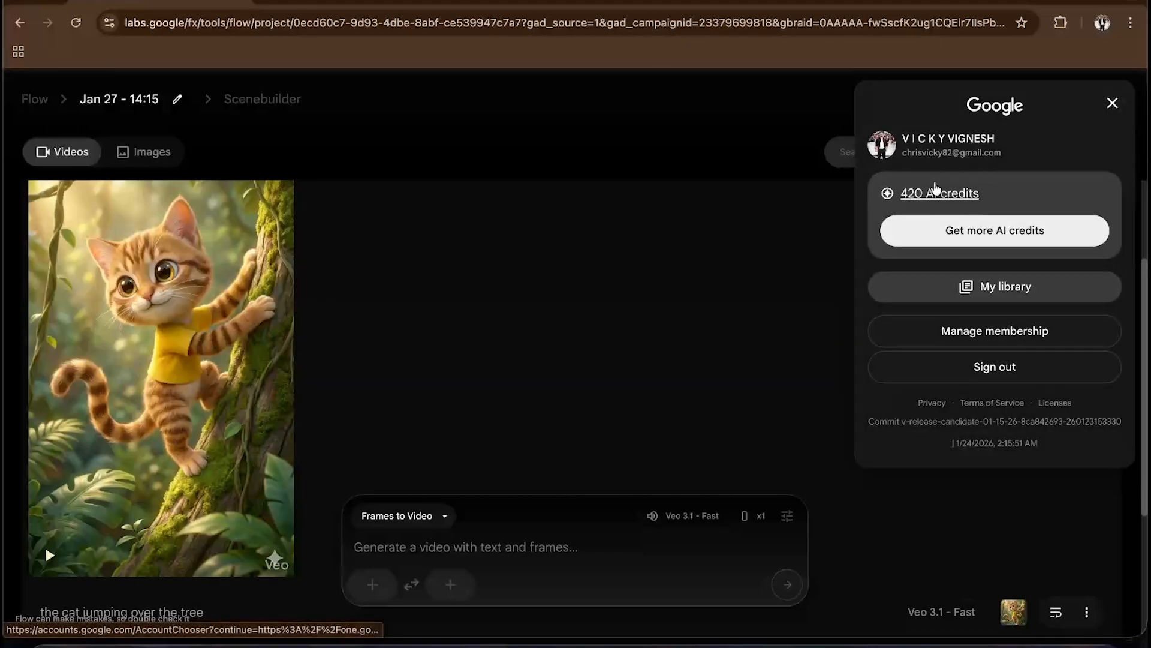
click(1112, 104)
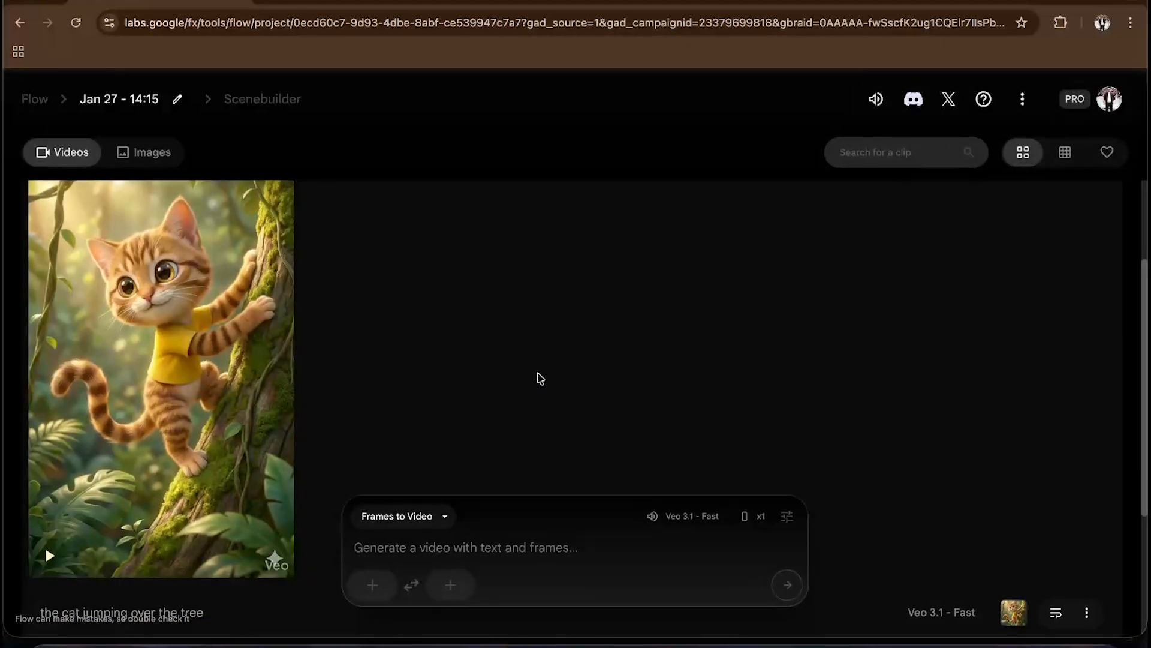
scroll(538, 378, down, 4)
scroll(538, 378, up, 4)
scroll(538, 378, down, 4)
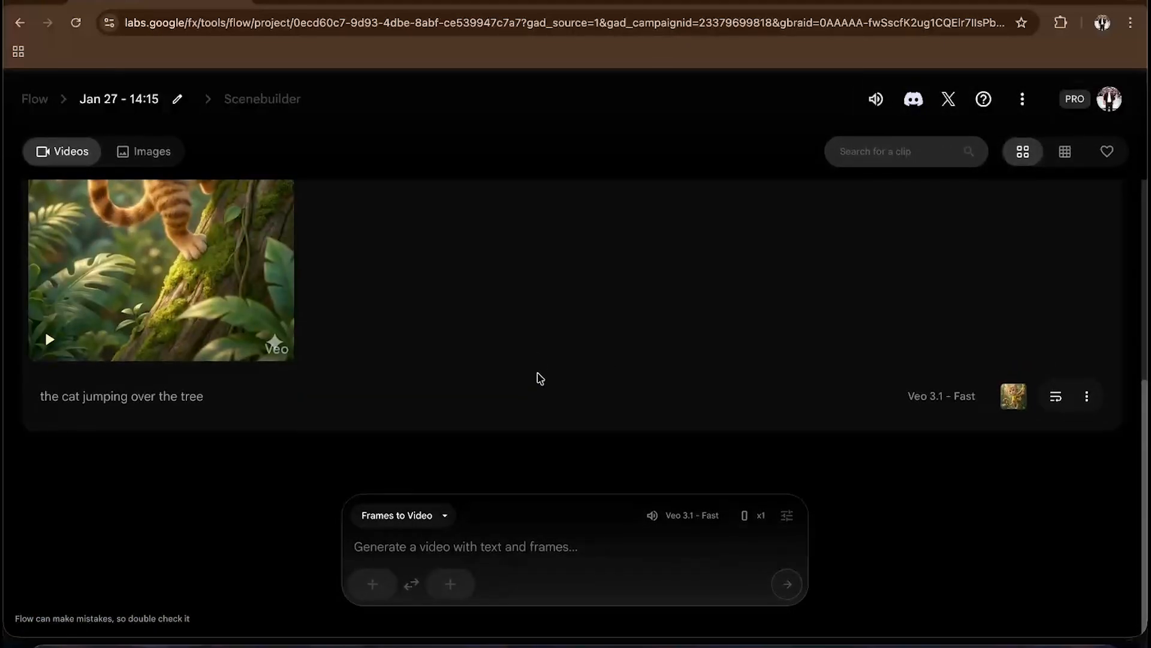
scroll(715, 408, up, 3)
- Switch to ChatGPT and ask for a proper 60-second Tamil story about a lost cat in the forest, with each clip 8 seconds
key(ctrl+Up)
click(609, 363)
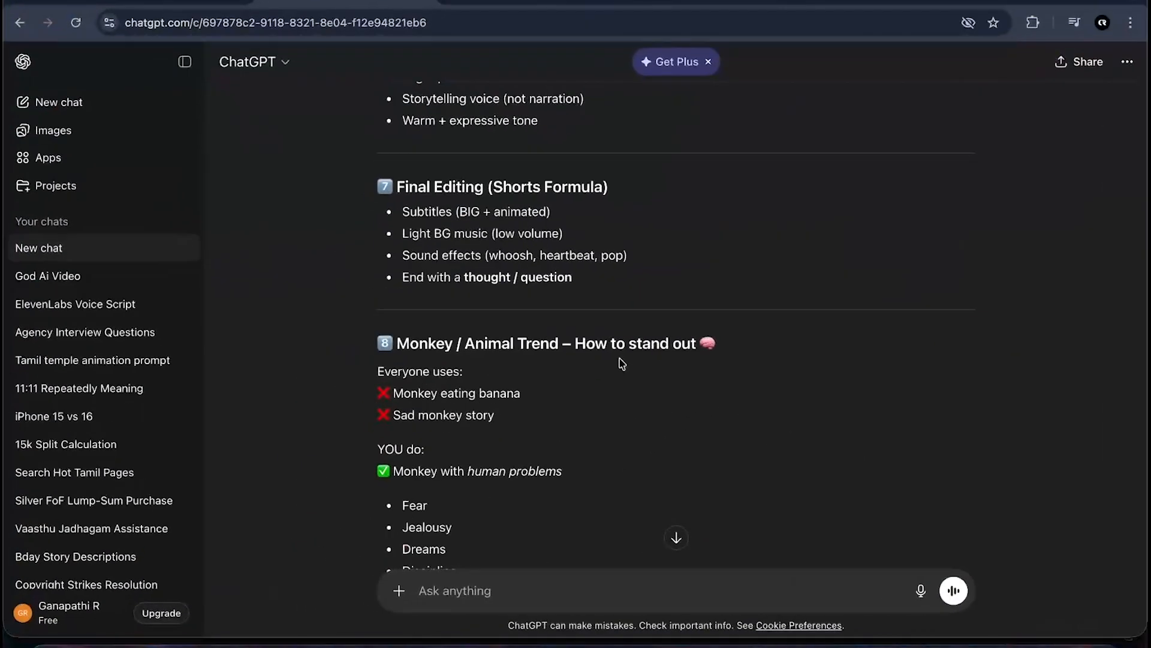
scroll(619, 360, down, 15)
click(453, 578)
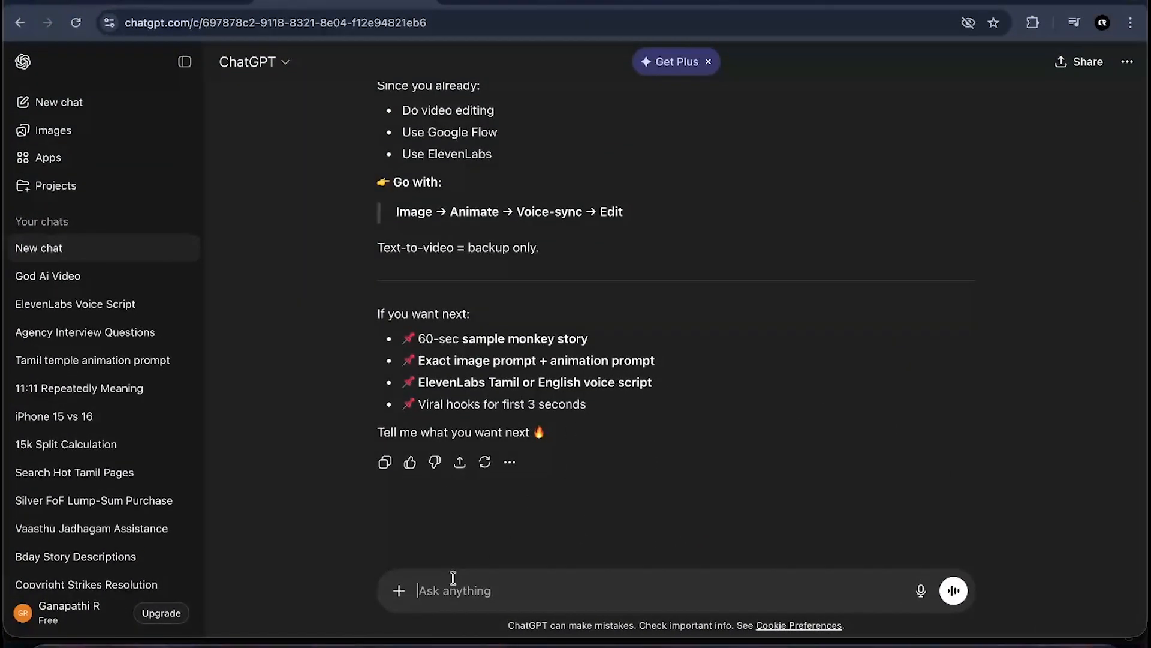
text(g)
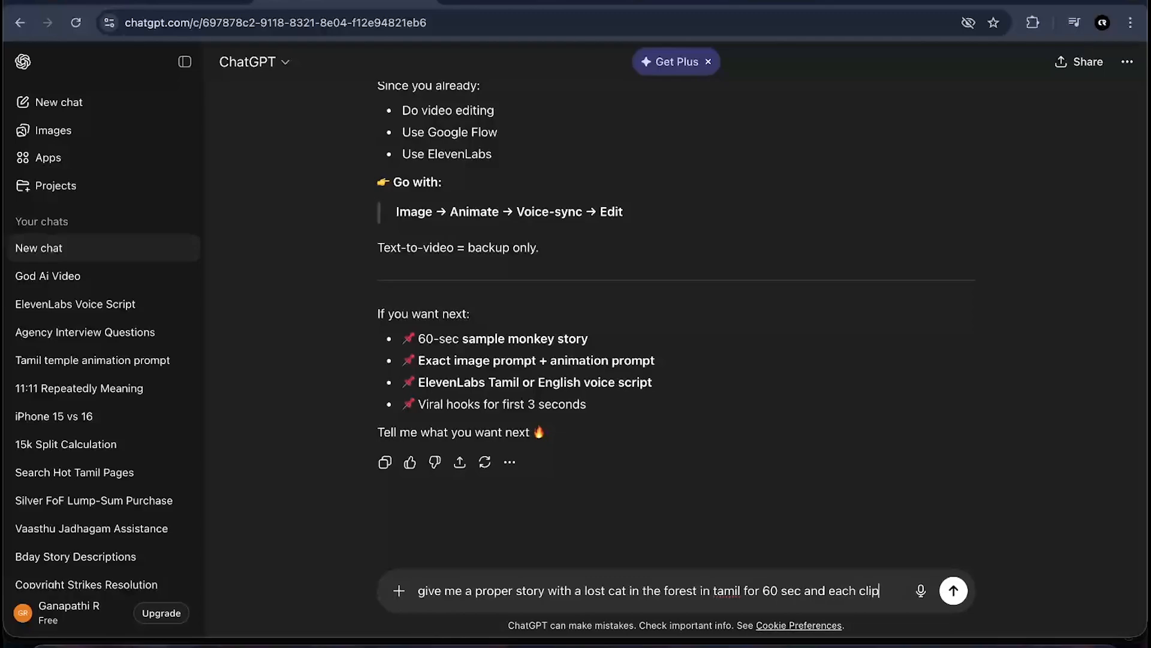
text(should)
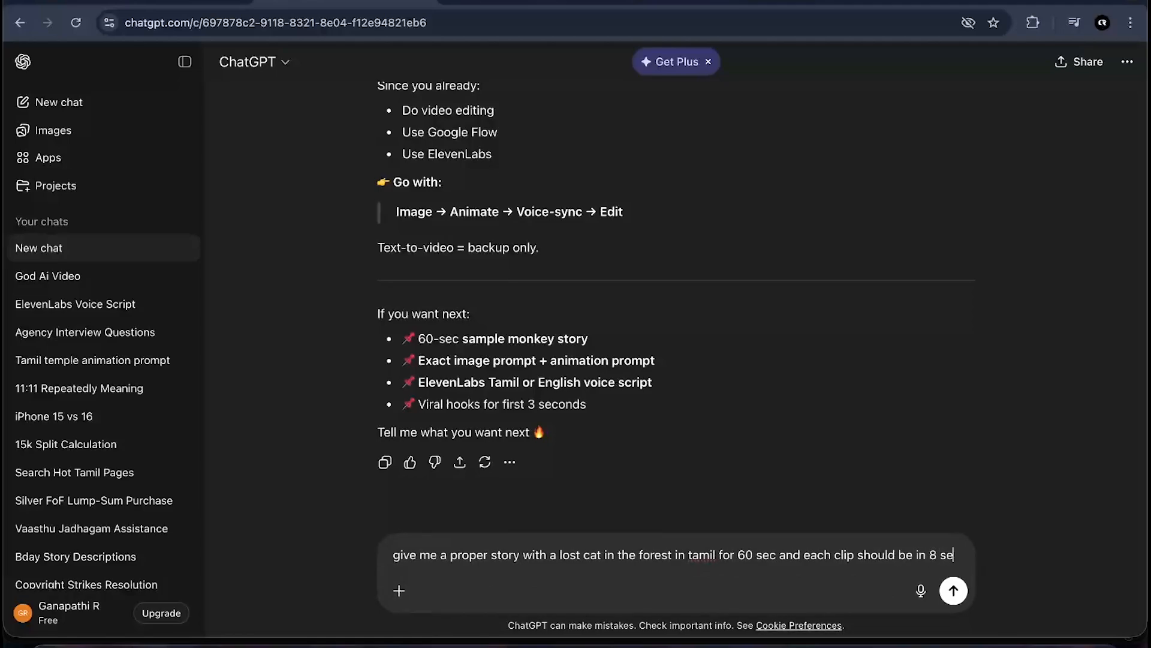
text(be in 8 sec,)
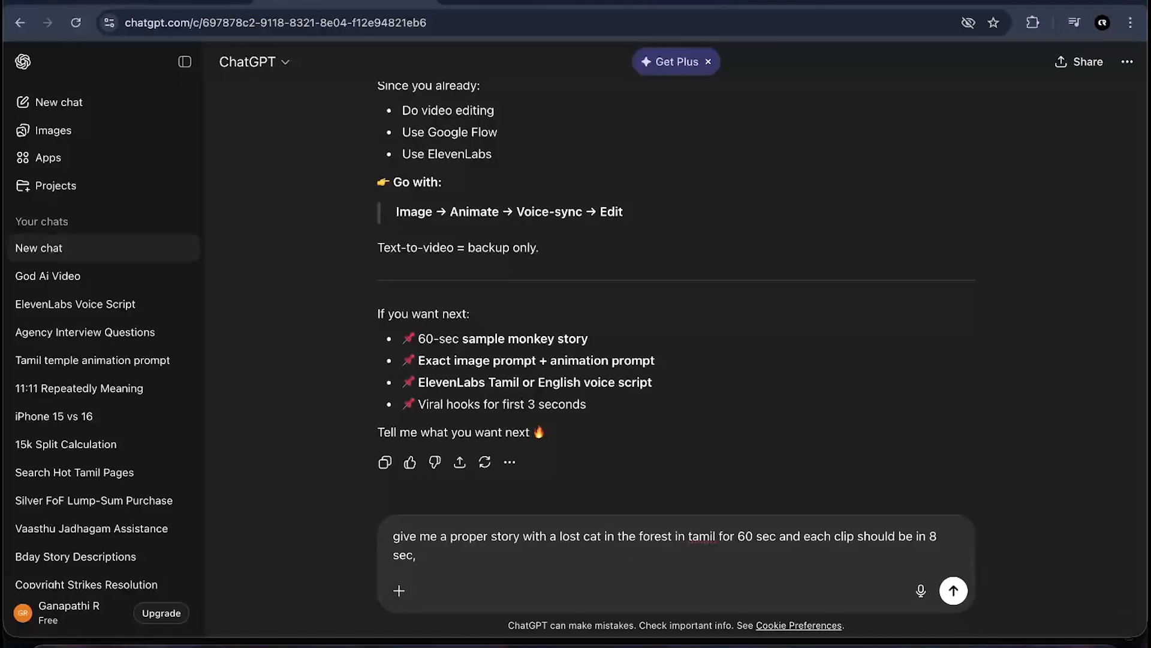
key(BackSpace)
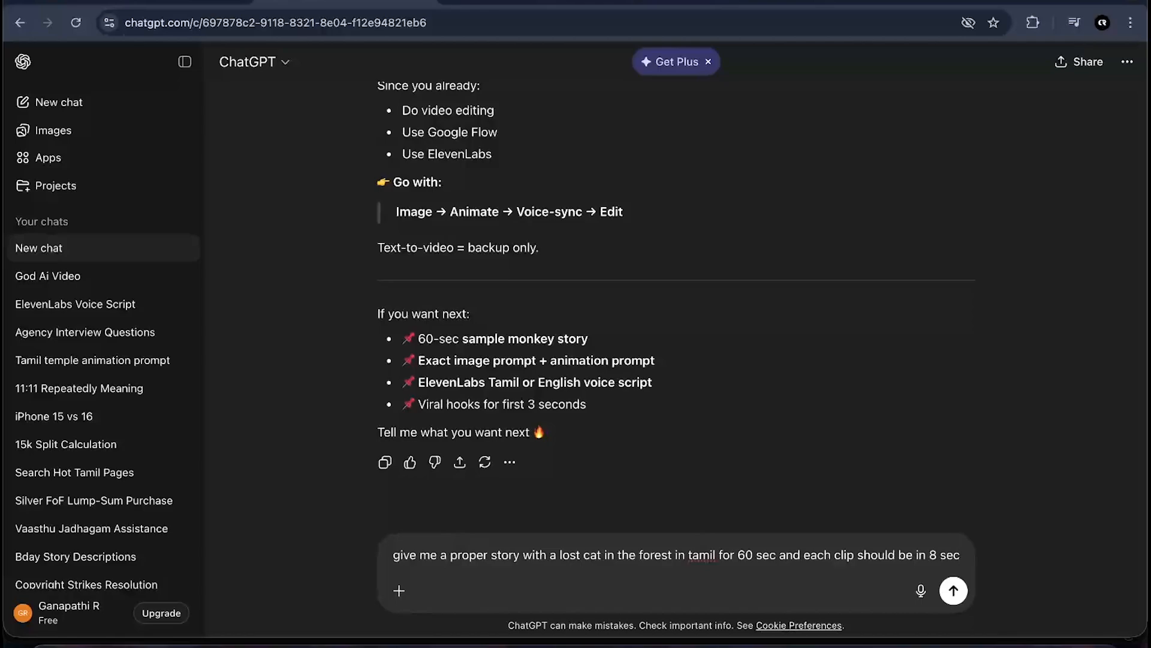
key(Return)
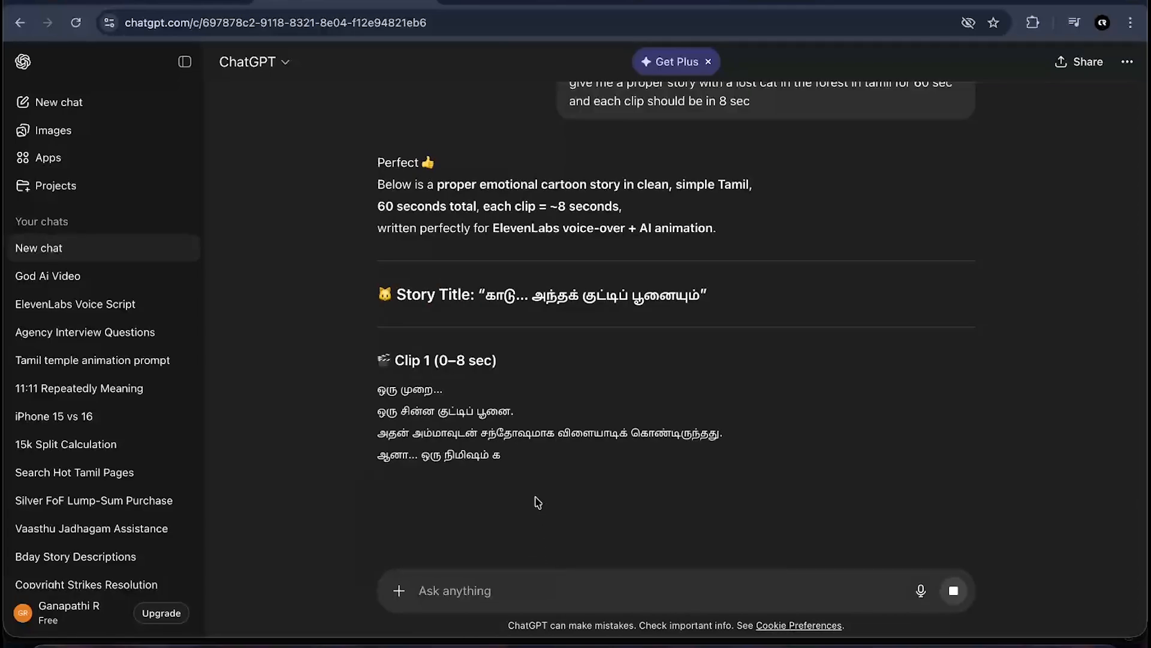
- Read the generated story's title and first clip in the answer
scroll(537, 502, down, 1)
scroll(471, 322, down, 1)
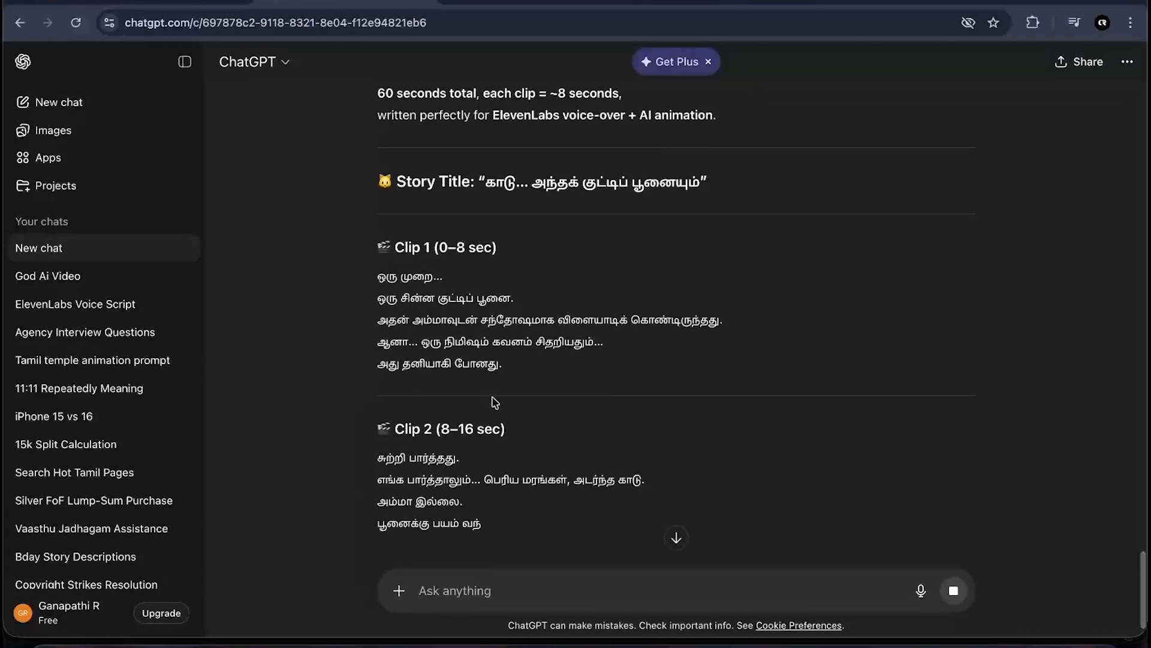
scroll(480, 336, down, 1)
scroll(487, 354, up, 3)
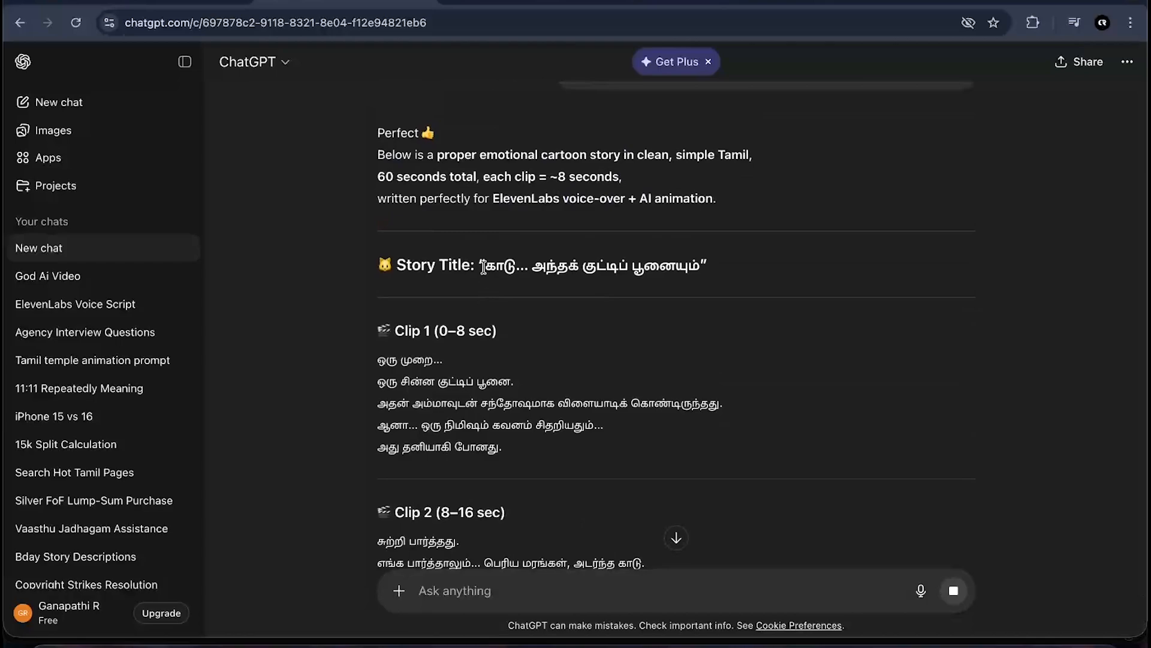
drag(485, 266, 723, 275)
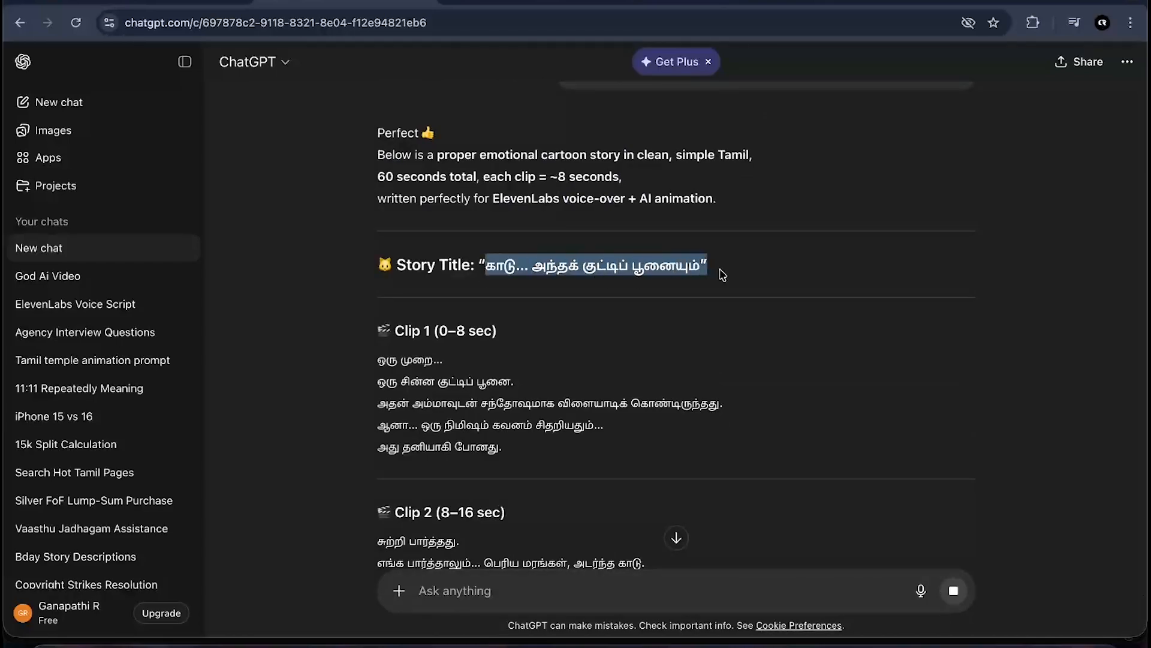
click(722, 276)
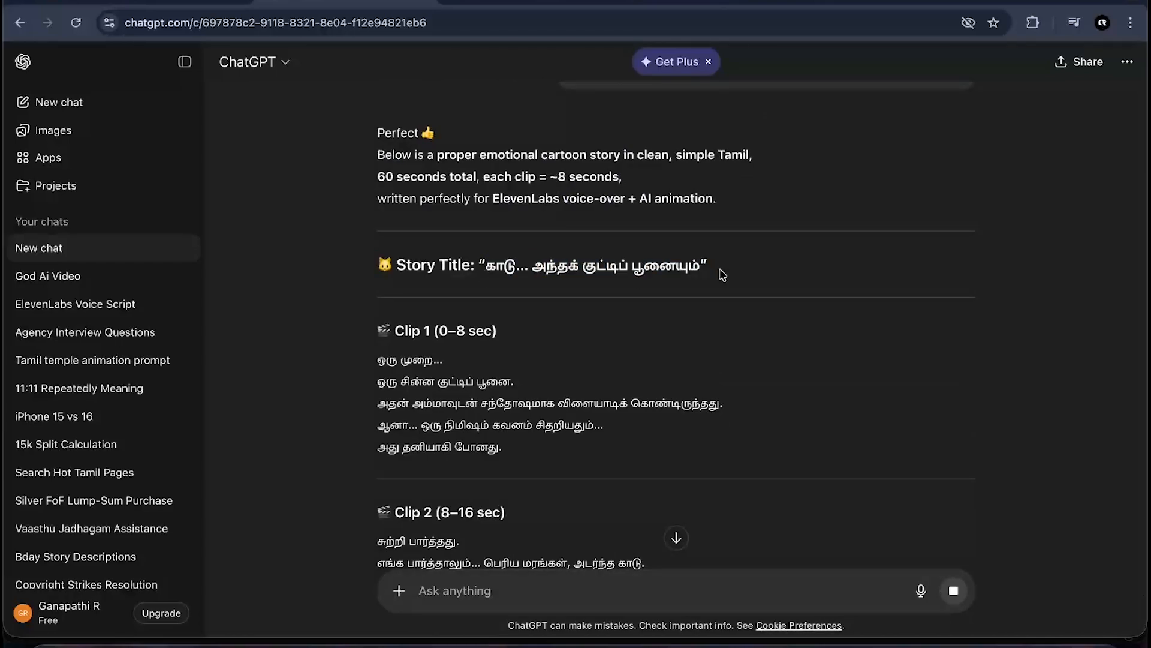
scroll(722, 275, down, 2)
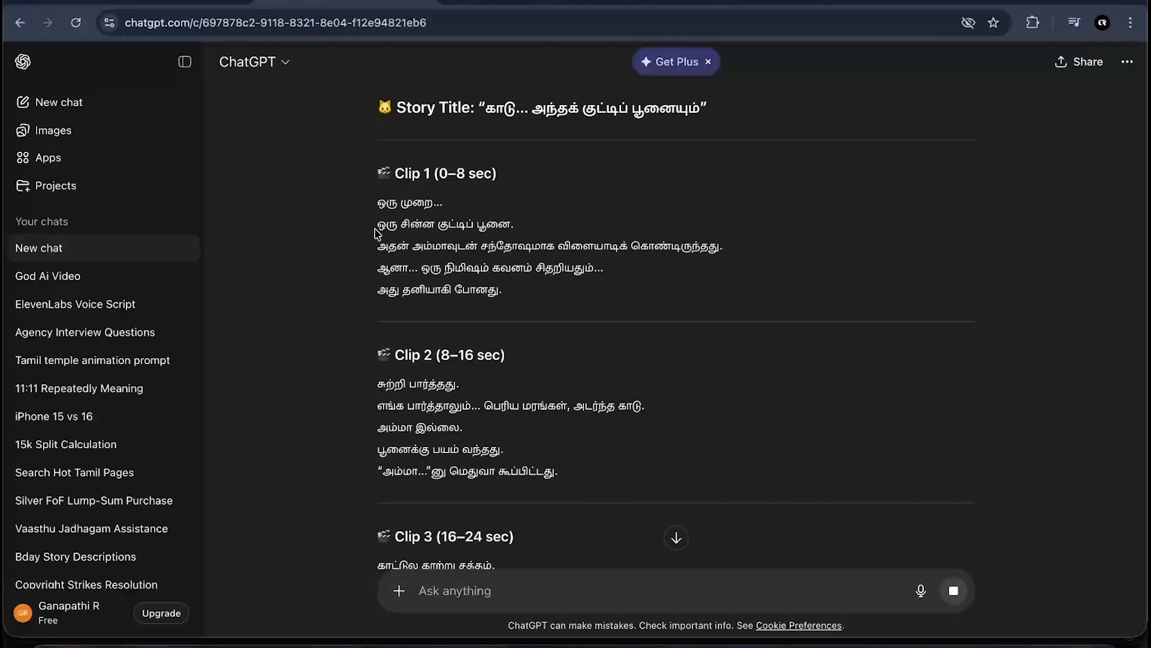
drag(377, 225, 530, 231)
click(531, 229)
scroll(648, 318, down, 1)
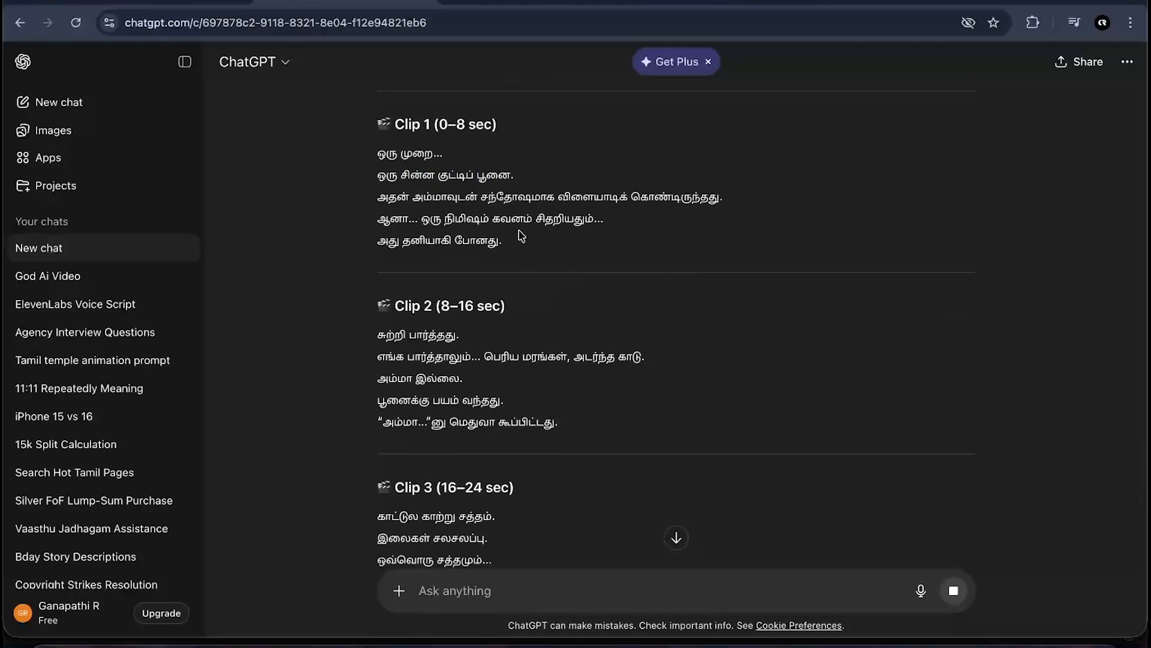
- Review the remaining clips of the story's 8-second breakdown
drag(503, 242, 381, 137)
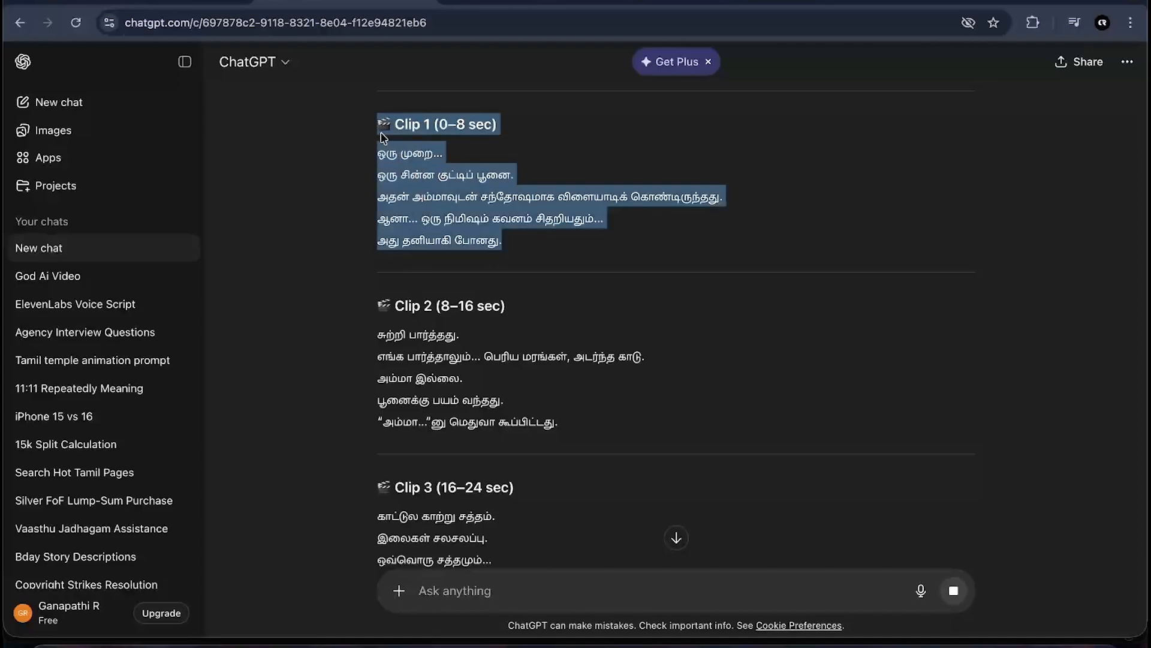
click(560, 275)
scroll(560, 264, down, 1)
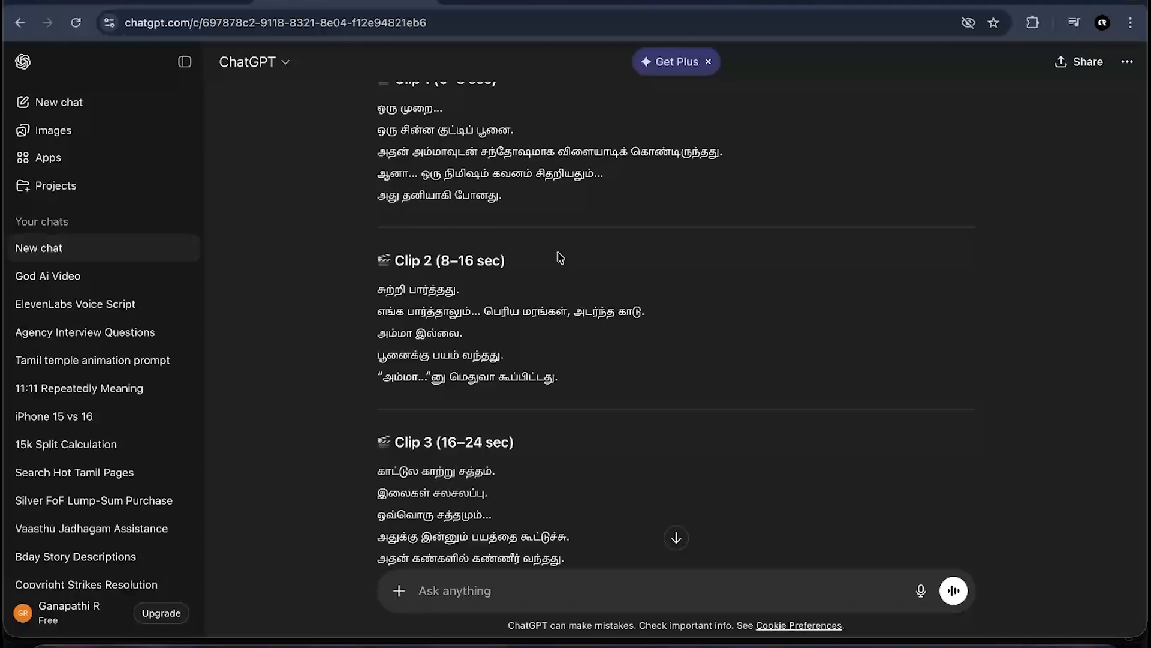
scroll(568, 400, down, 4)
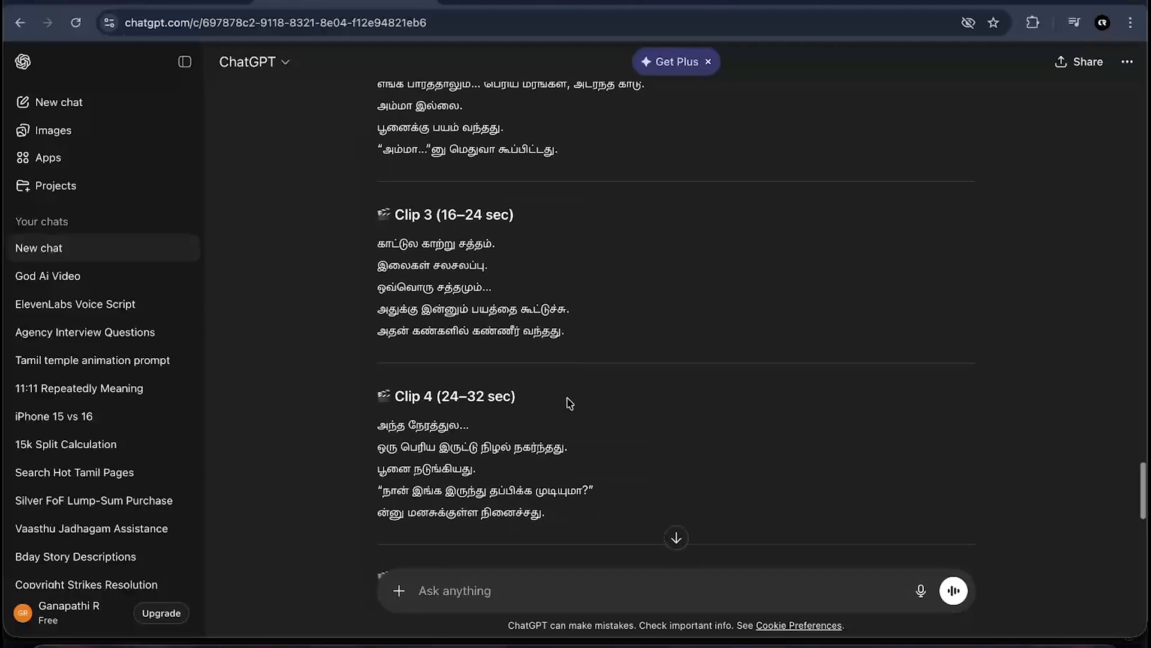
scroll(490, 306, down, 9)
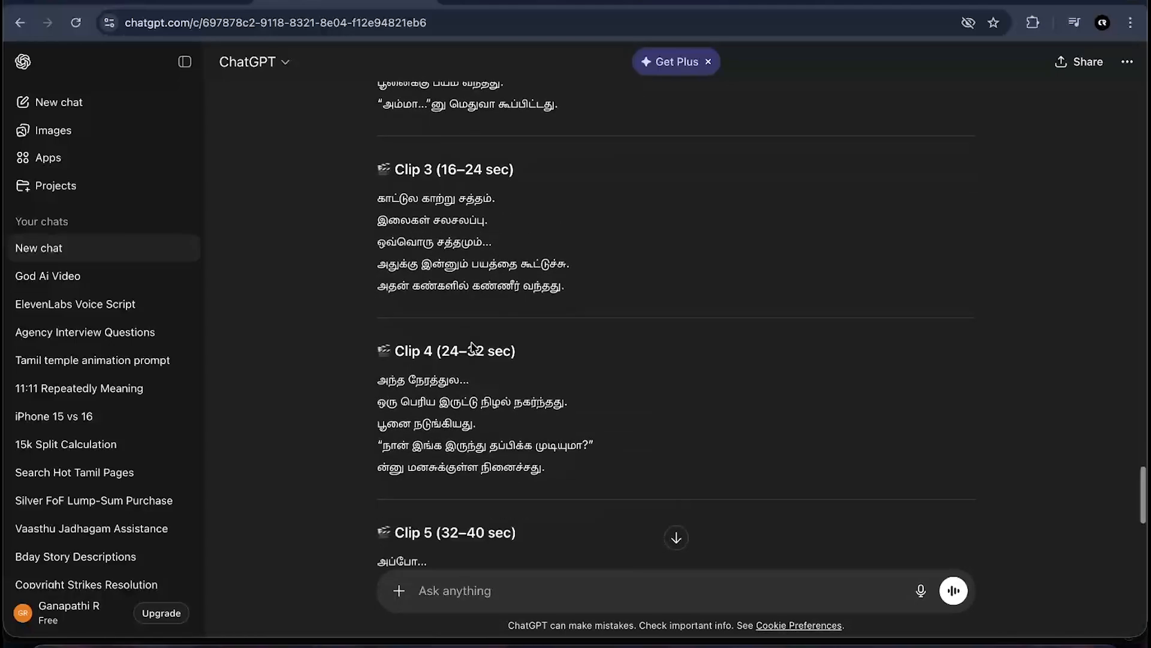
scroll(473, 348, down, 10)
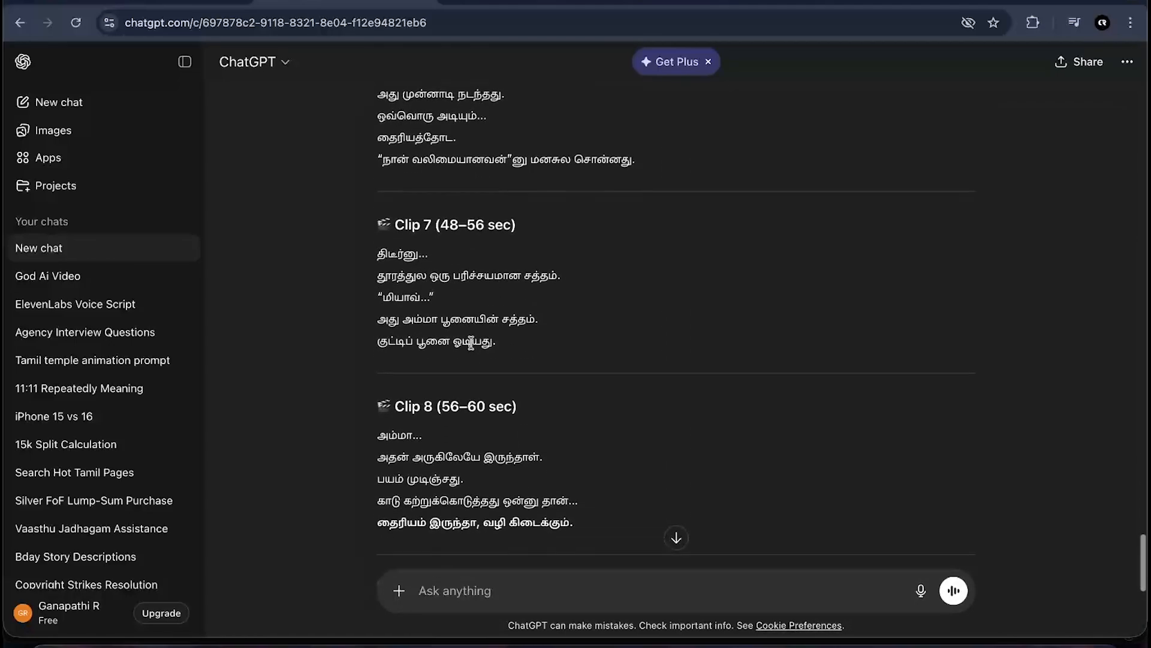
scroll(471, 343, up, 12)
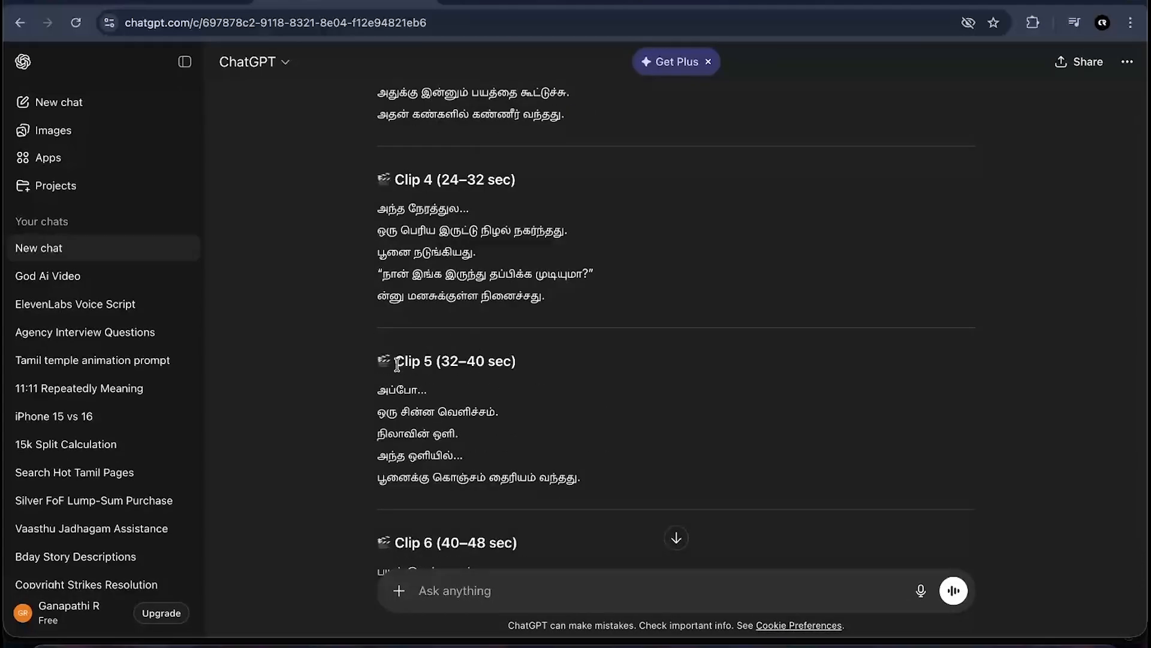
drag(394, 361, 542, 367)
drag(363, 112, 506, 449)
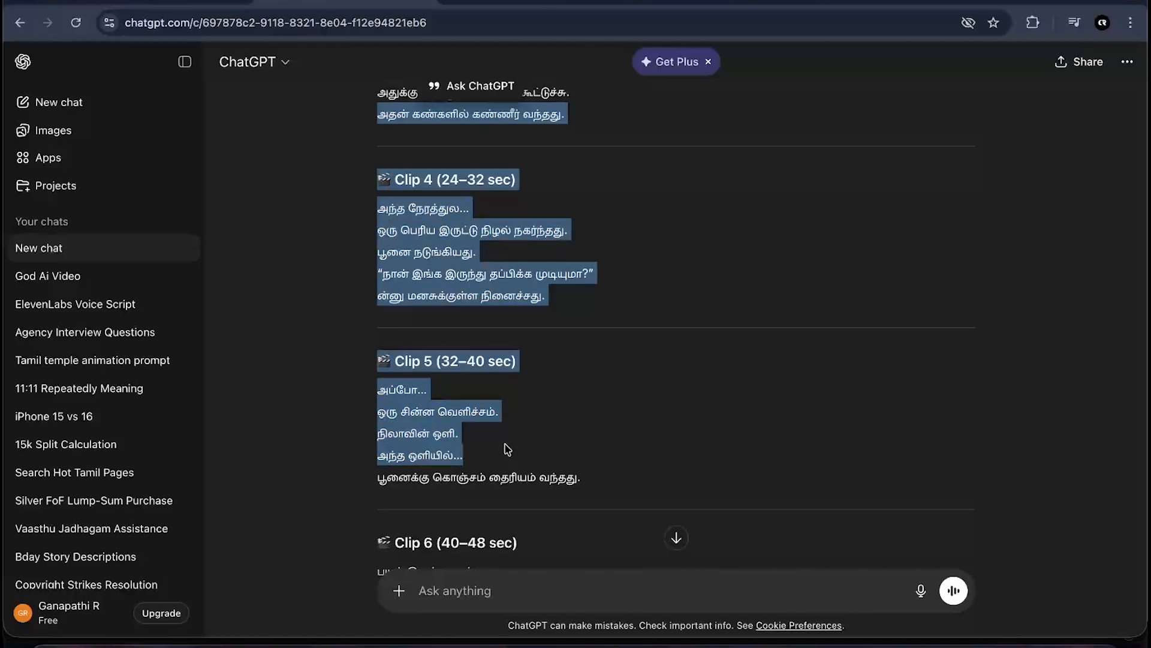
click(509, 331)
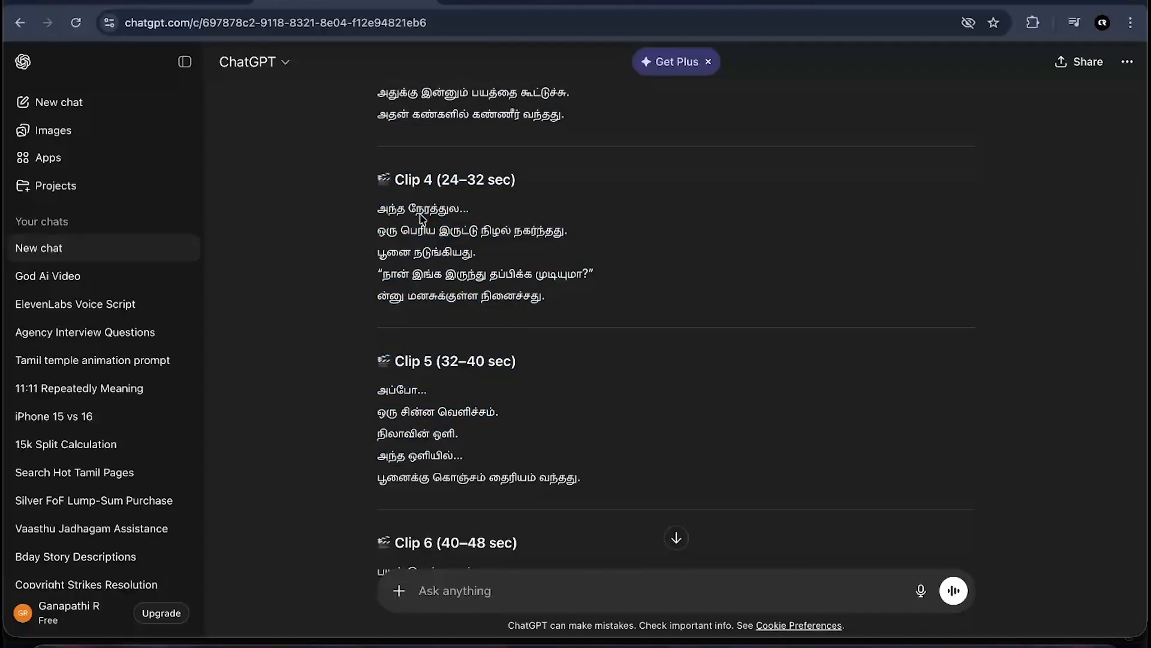
drag(391, 181, 418, 180)
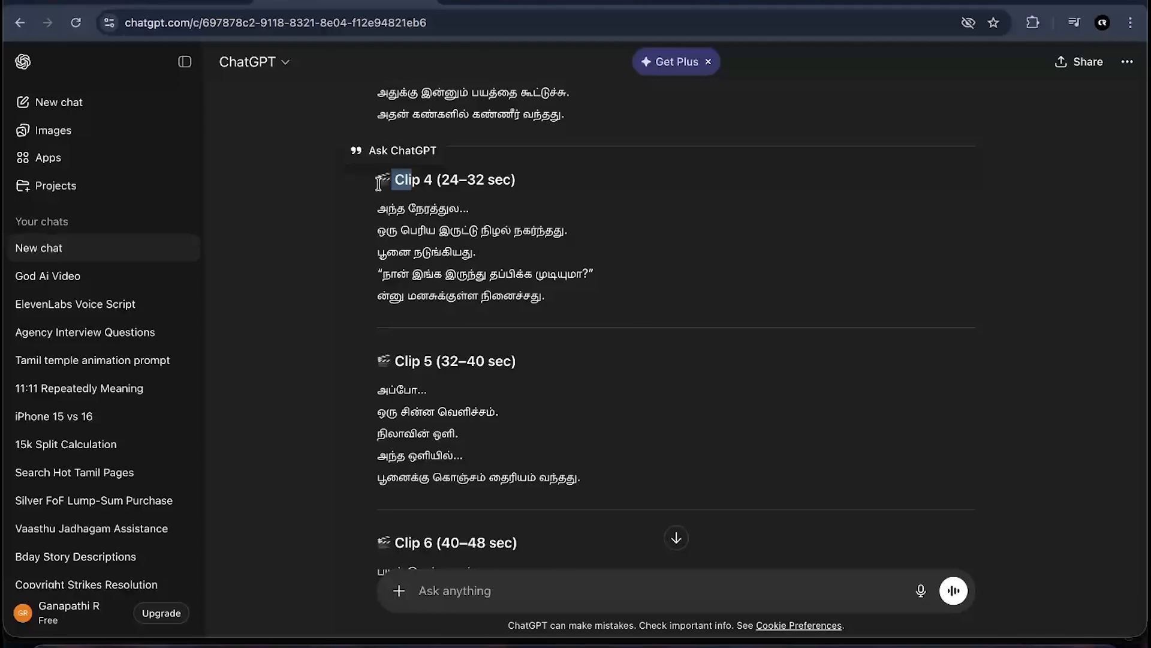
drag(380, 178, 536, 188)
click(536, 187)
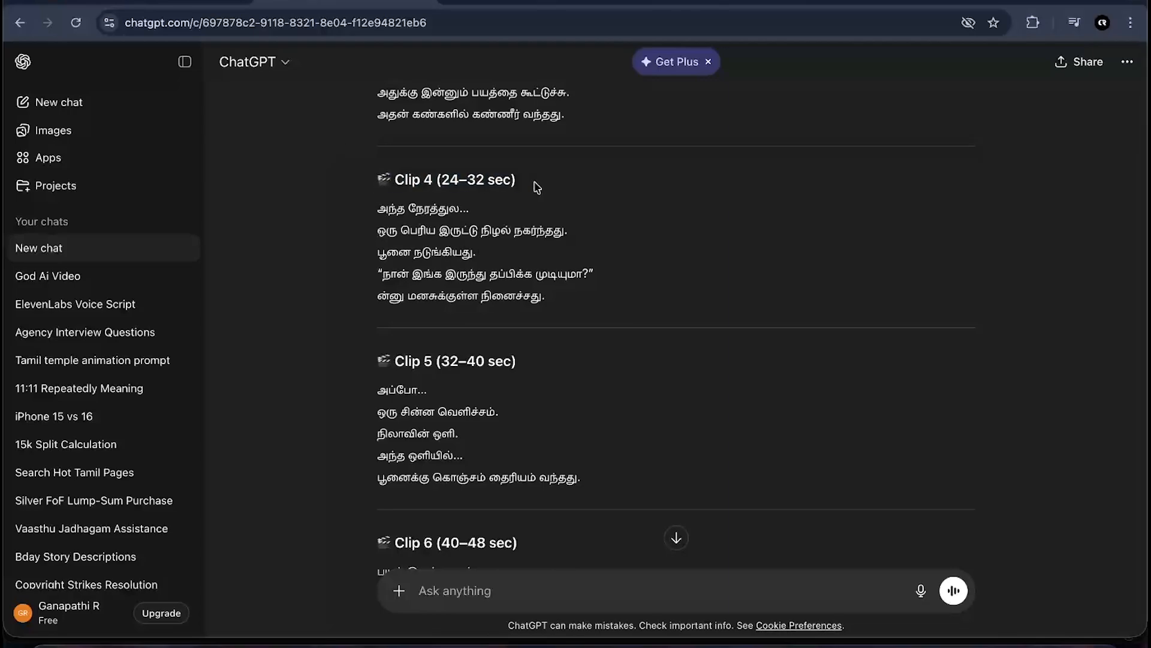
- Ask ChatGPT to give the story in proper format for ElevenLabs
scroll(536, 188, down, 15)
click(447, 587)
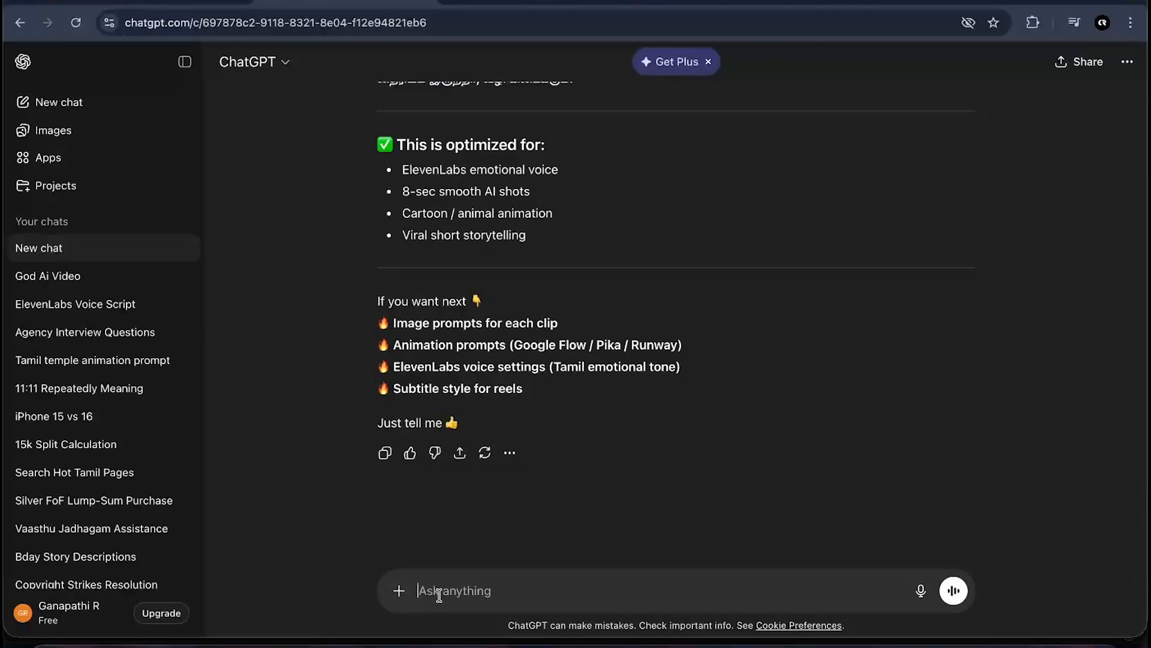
text(give me proper format for eleven labs)
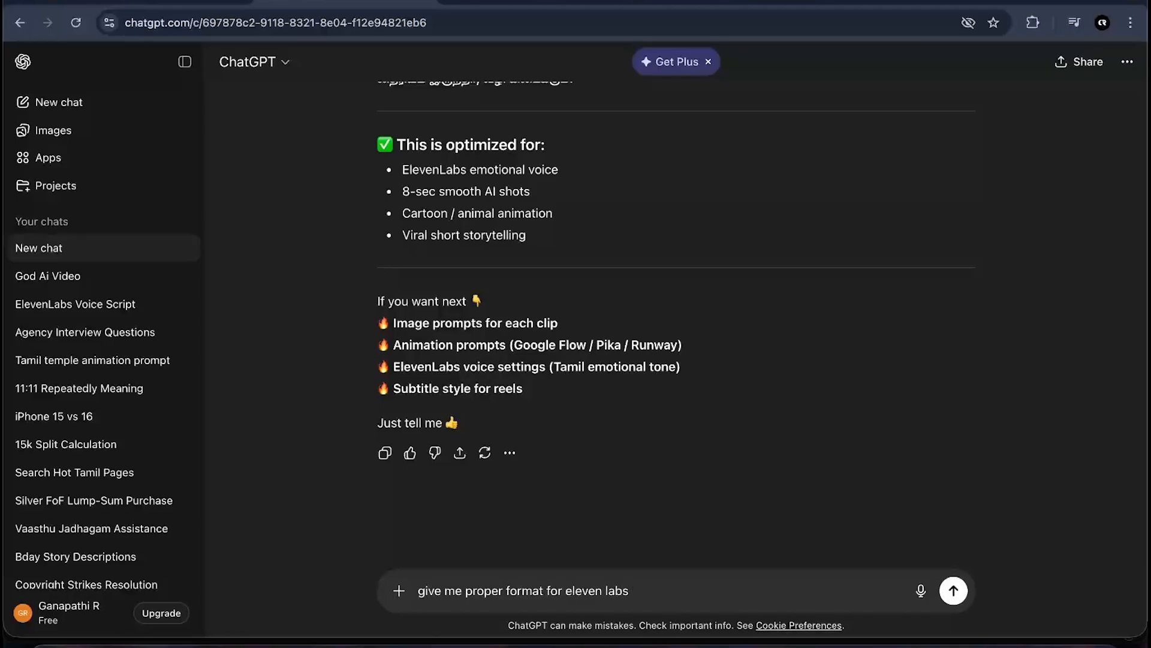
key(Return)
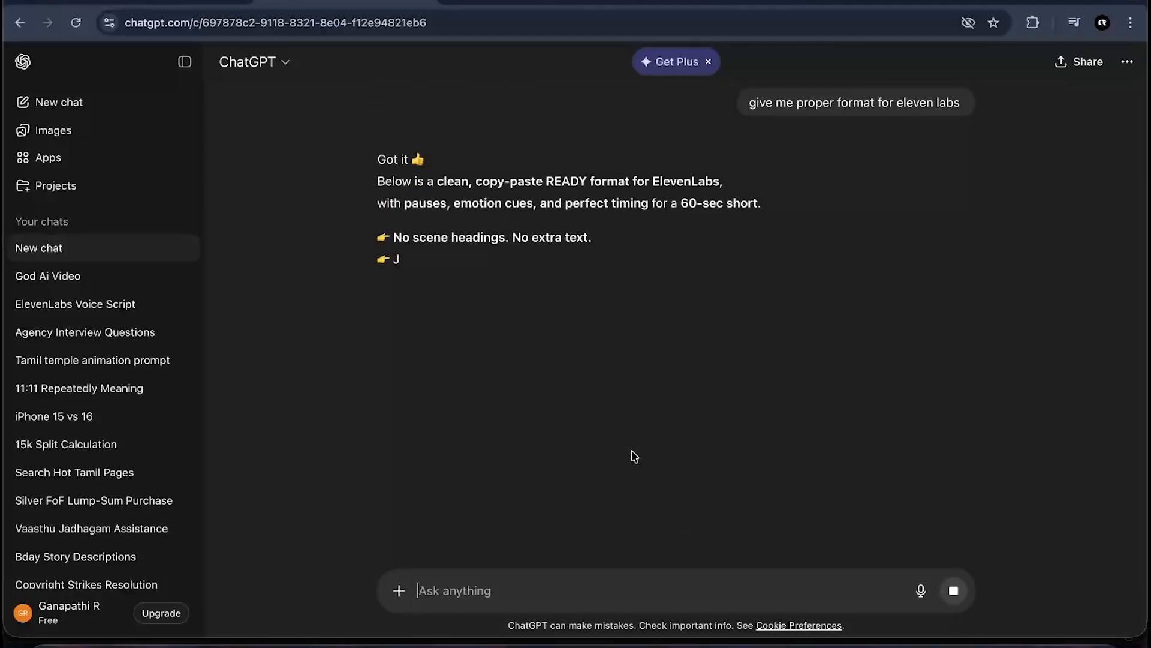
- Examine the ElevenLabs Tamil voice script with its pause and emotion cues
scroll(658, 386, down, 1)
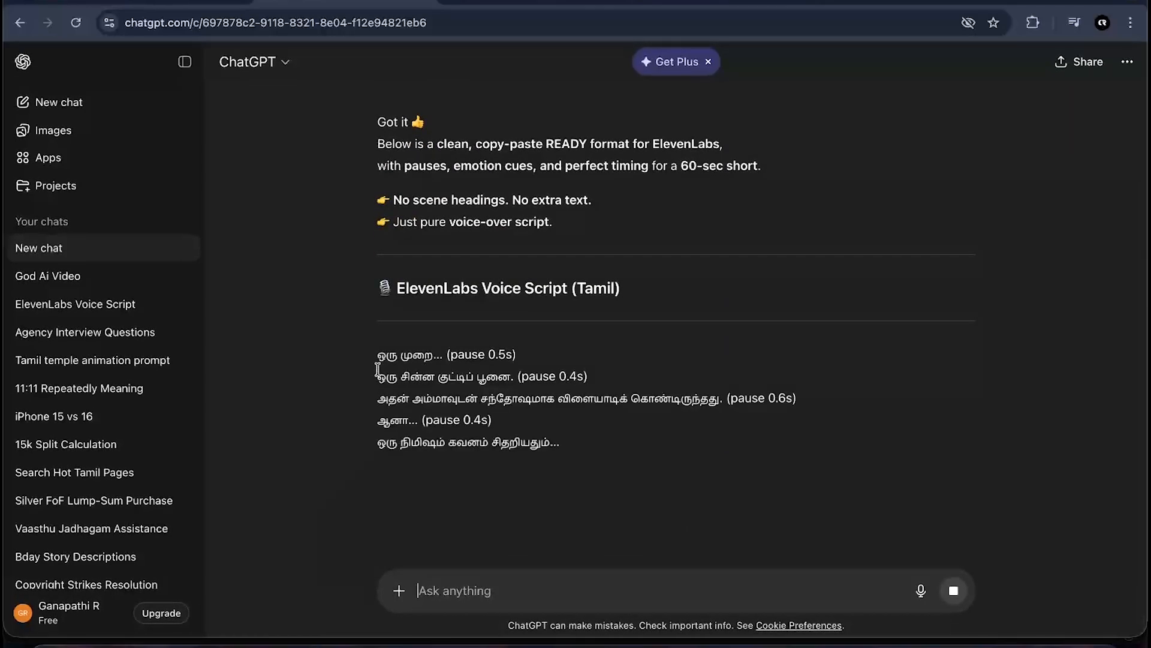
scroll(377, 369, down, 2)
scroll(461, 376, down, 3)
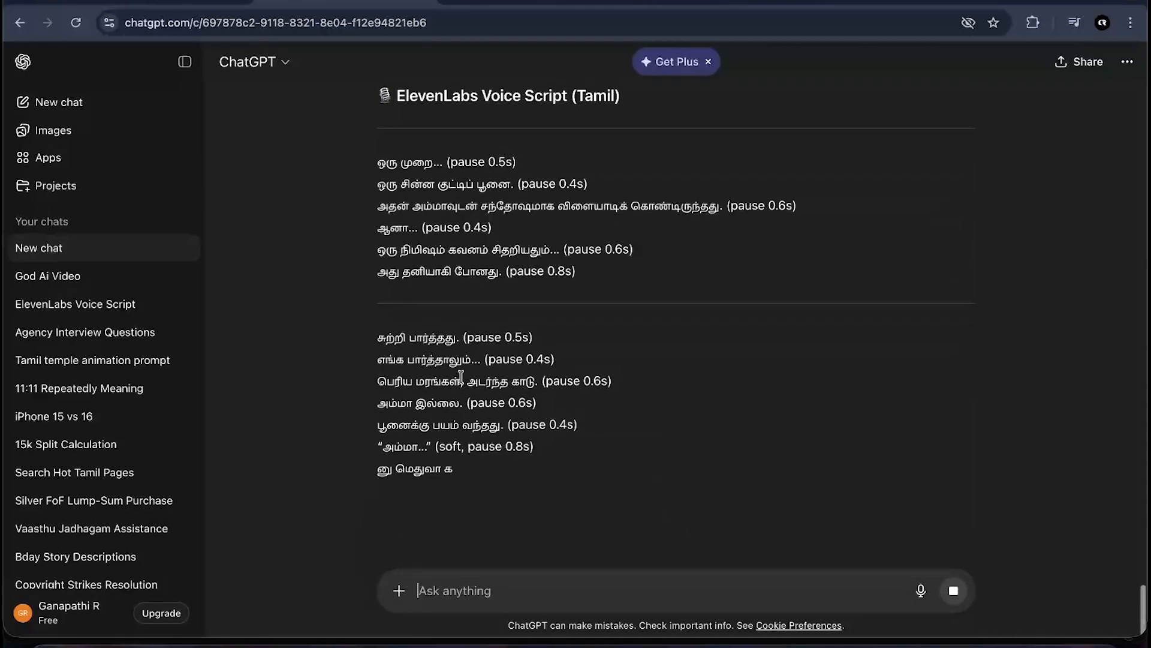
scroll(460, 376, down, 2)
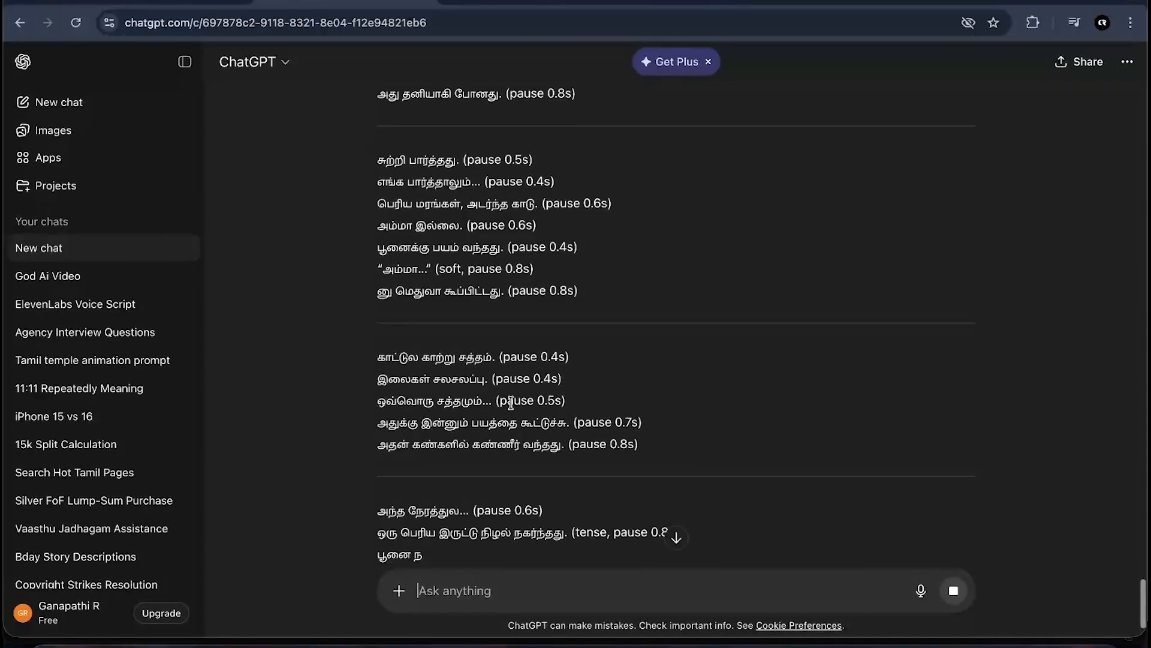
scroll(550, 319, down, 1)
scroll(549, 318, down, 3)
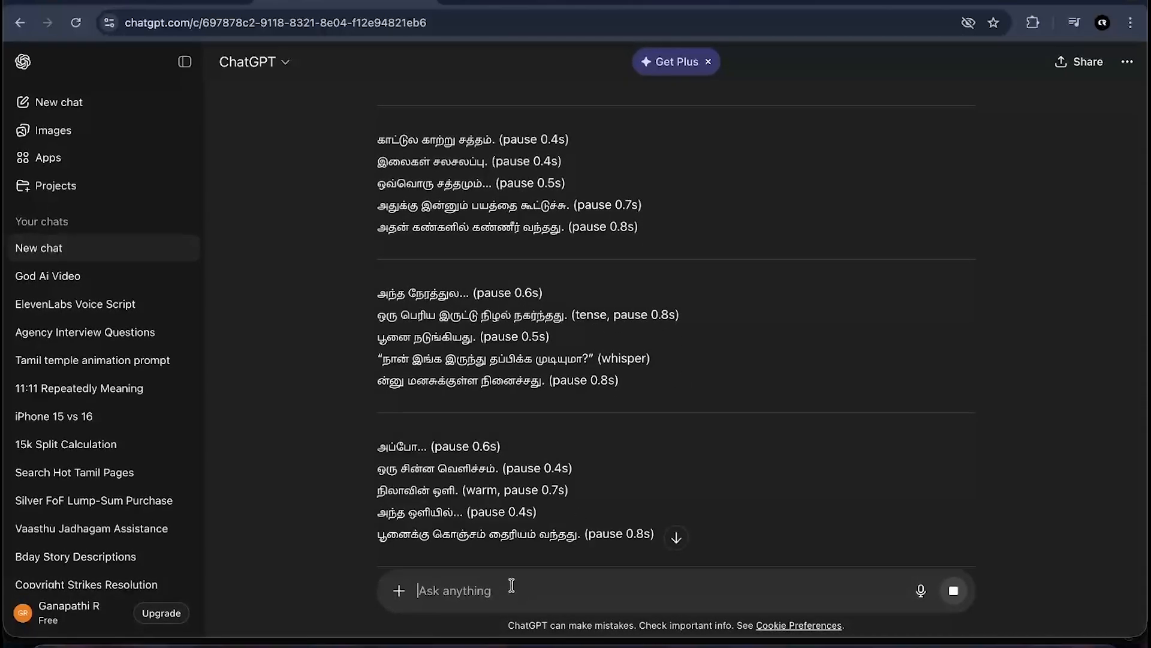
scroll(562, 357, down, 1)
drag(472, 292, 612, 298)
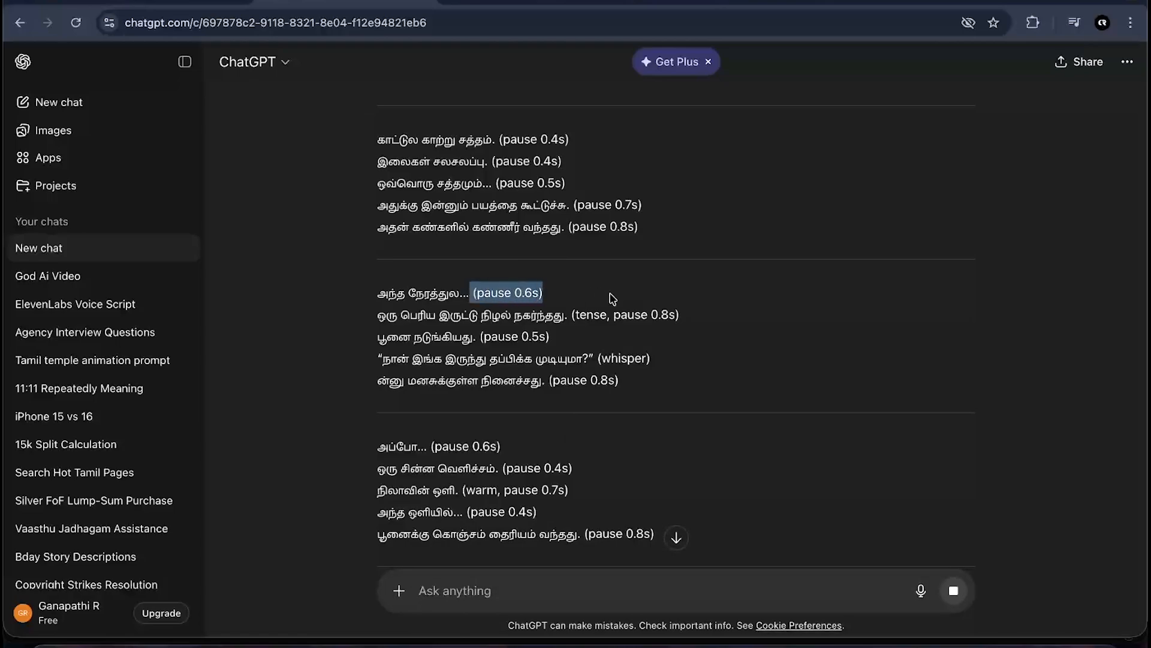
click(614, 298)
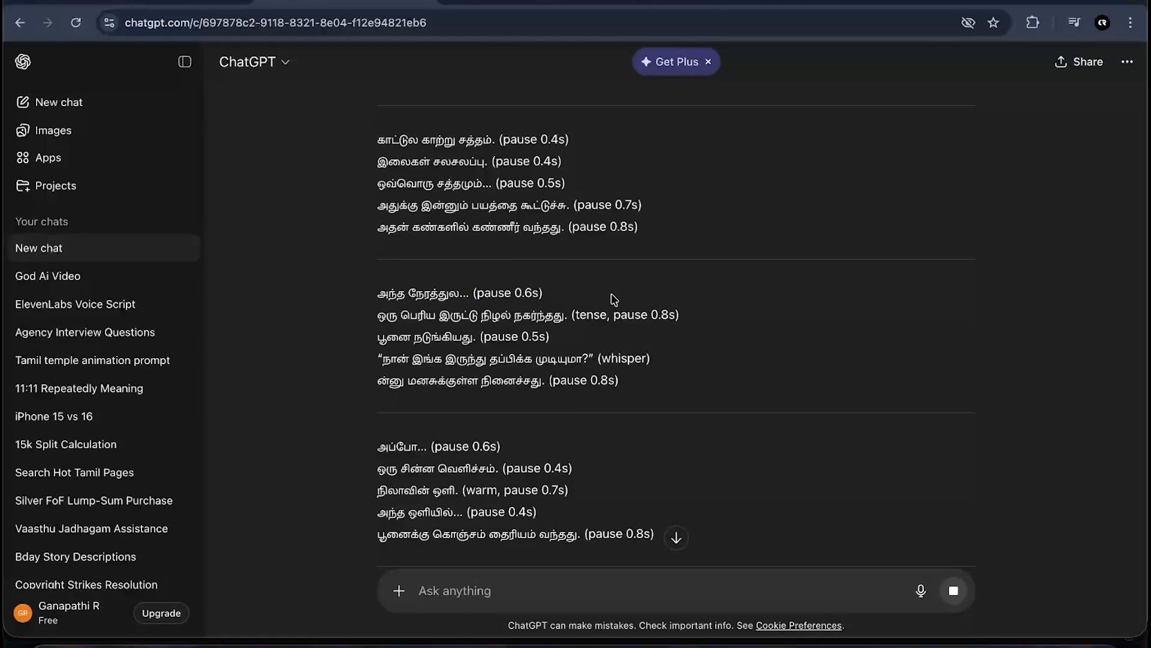
- Ask ChatGPT to remove the pauses and other cues and give only the plain text
scroll(614, 299, down, 5)
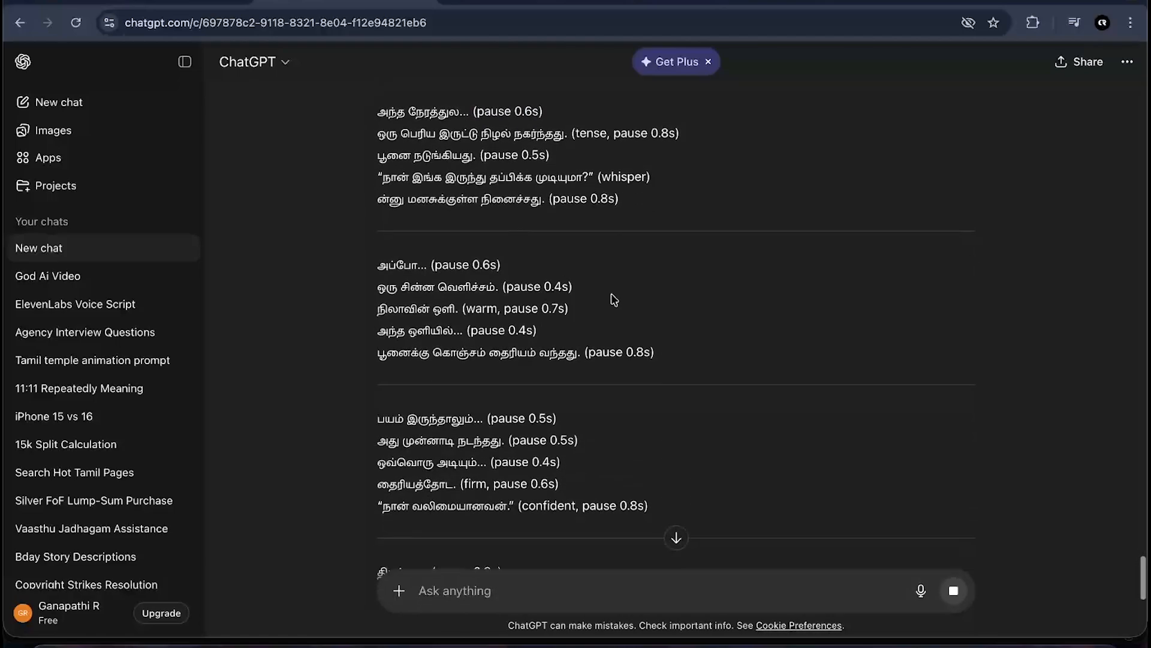
click(470, 601)
text(rem)
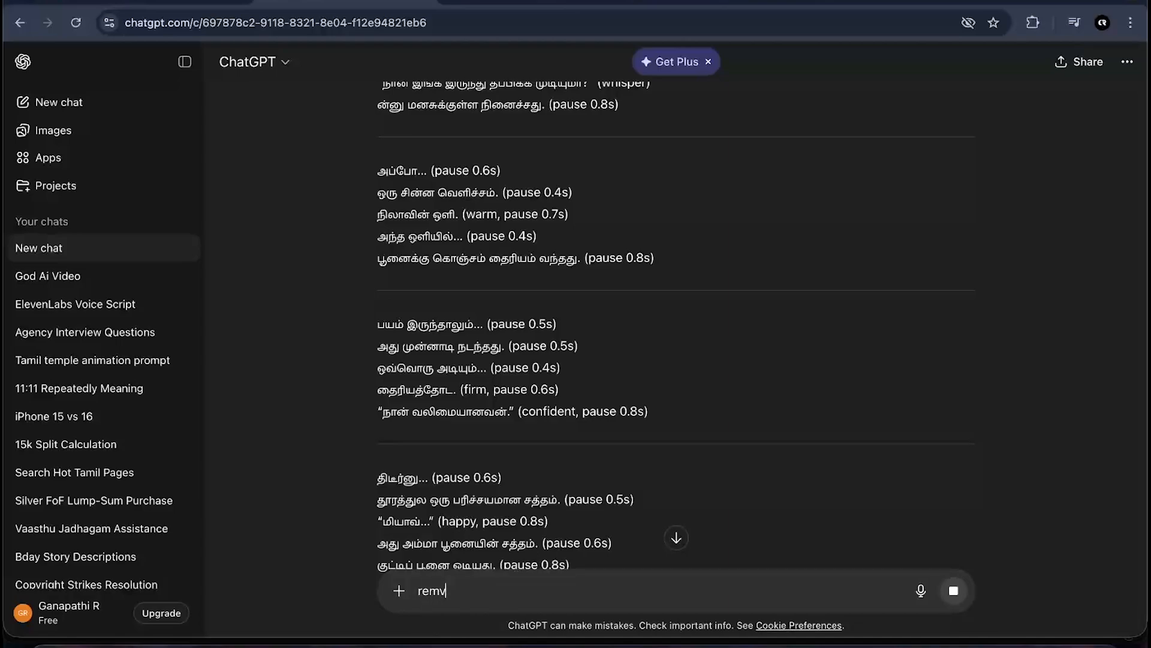
text(ove)
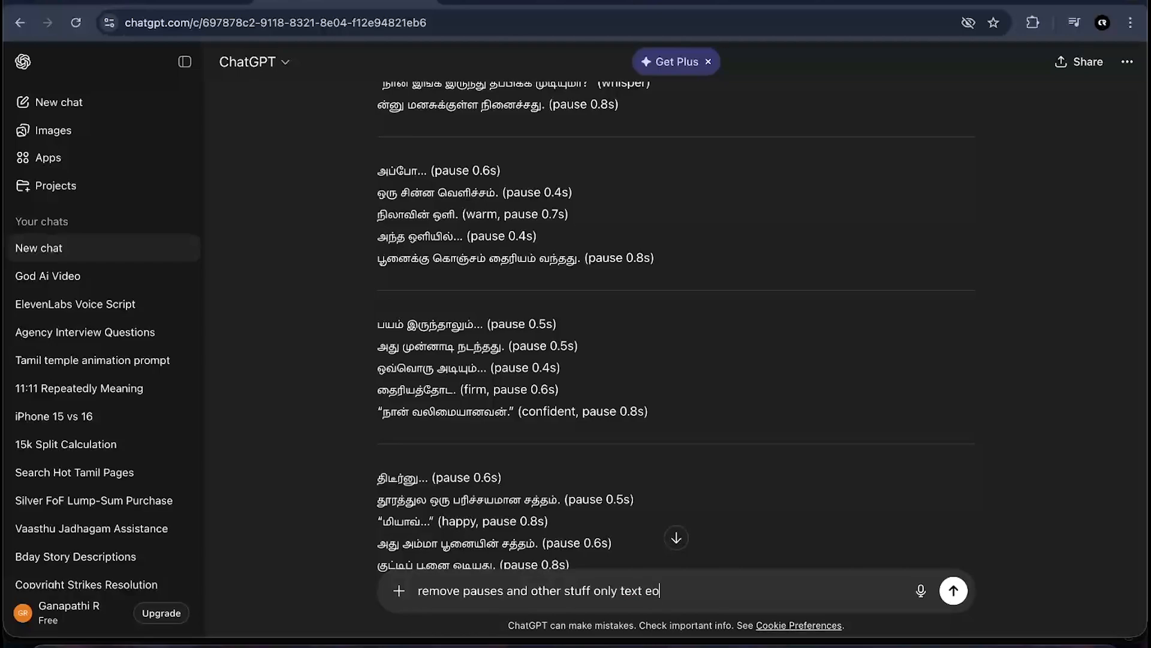
key(Return)
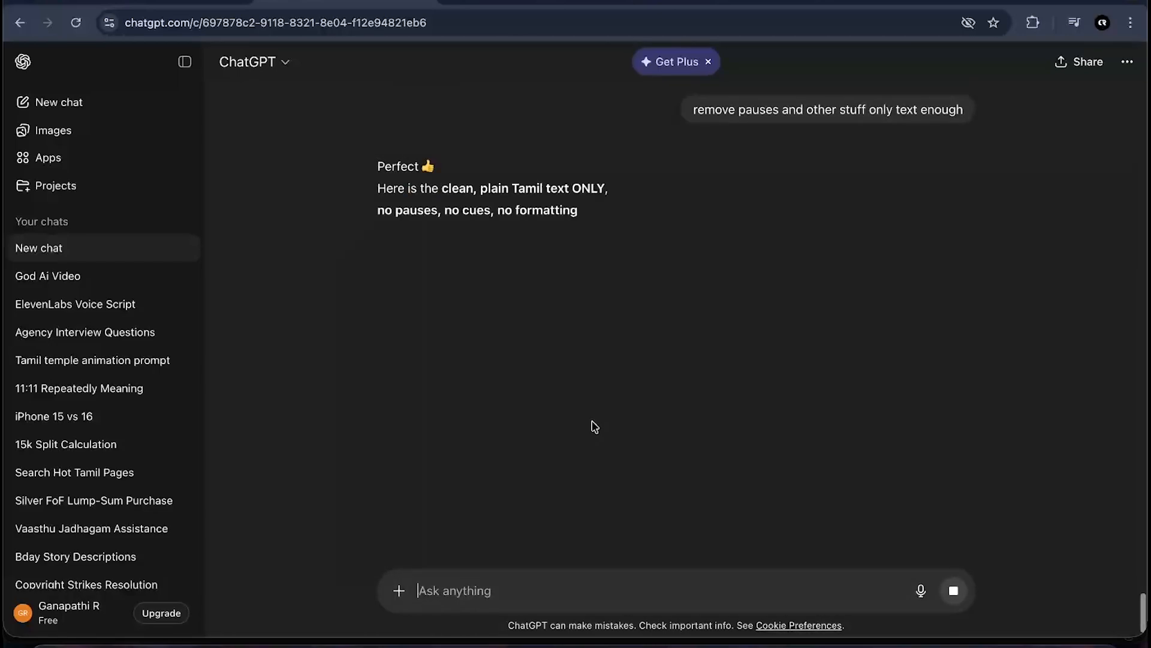
- Select and copy the whole plain Tamil story text from the new answer
scroll(682, 300, down, 1)
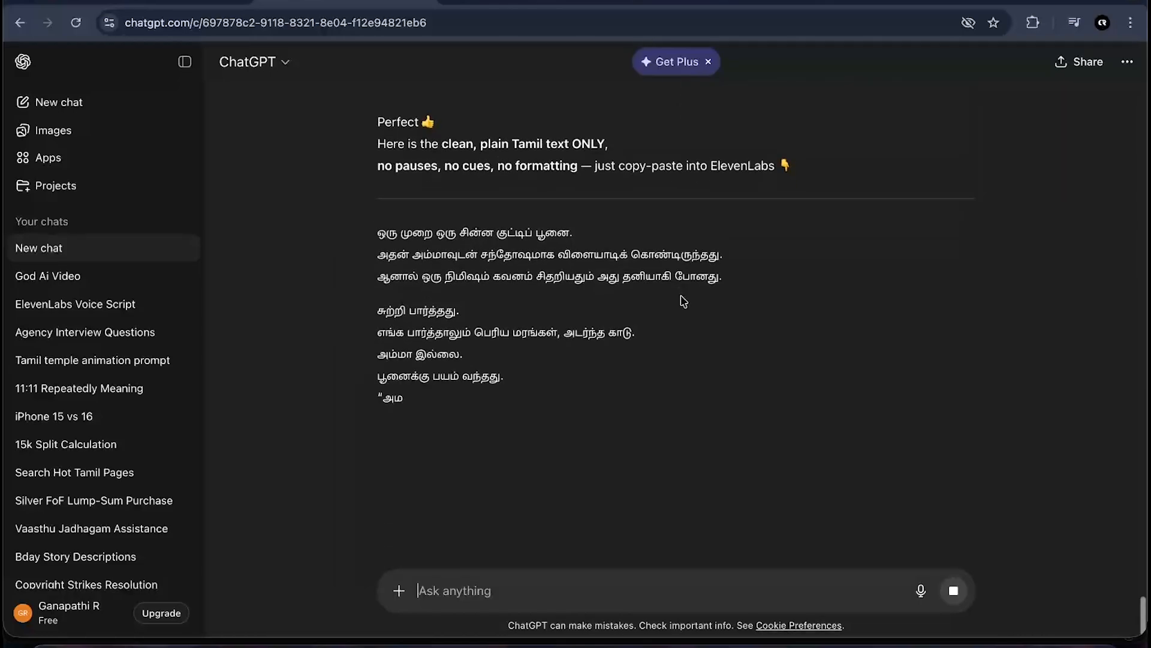
scroll(564, 432, down, 1)
scroll(564, 430, down, 4)
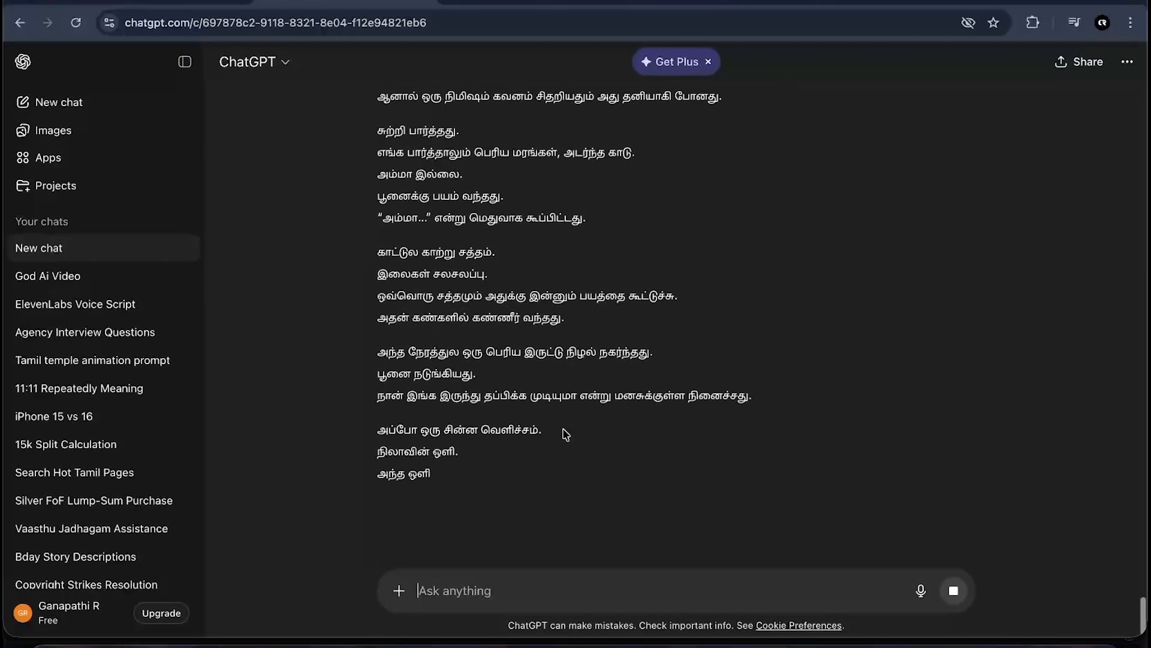
scroll(534, 522, down, 1)
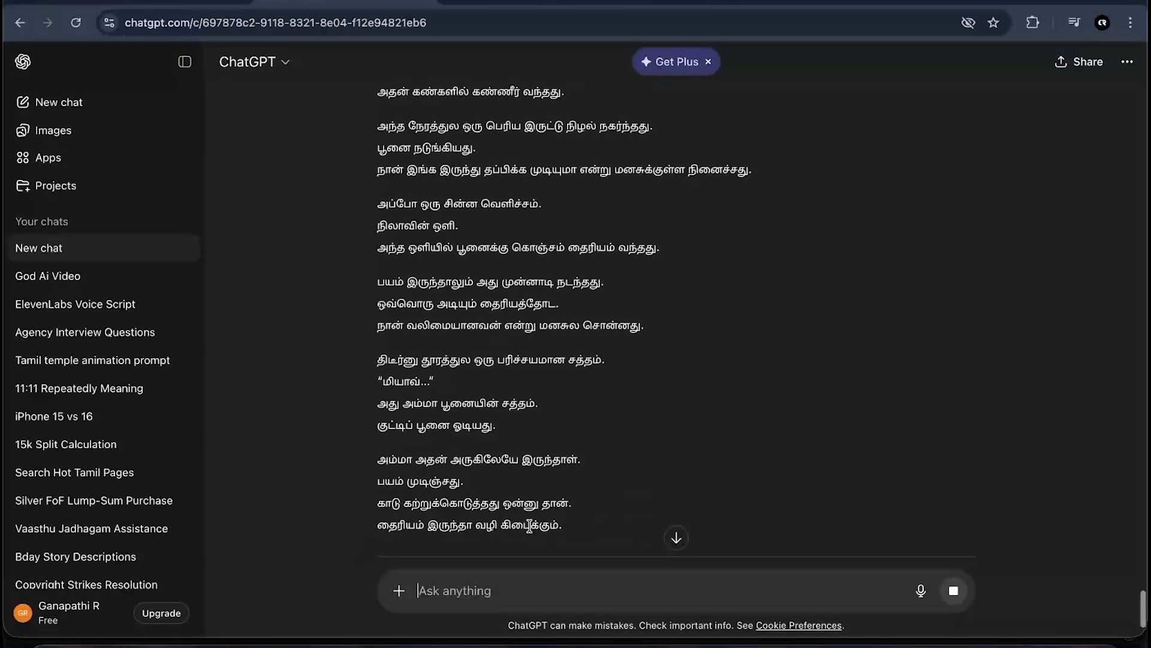
scroll(547, 419, down, 3)
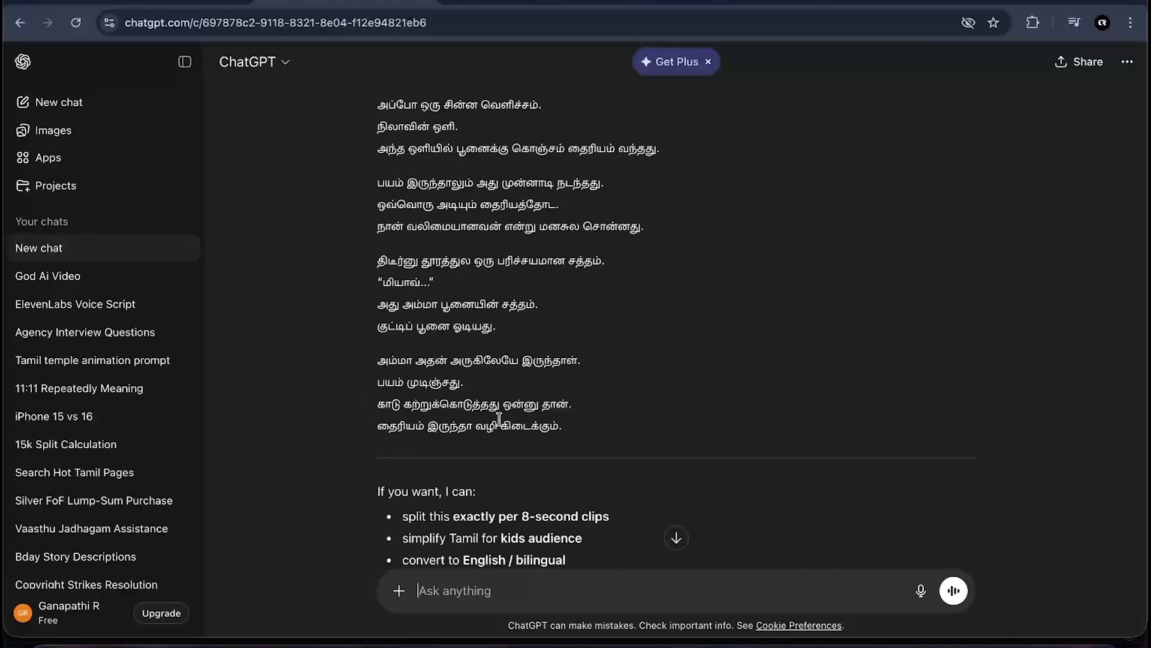
scroll(613, 420, up, 10)
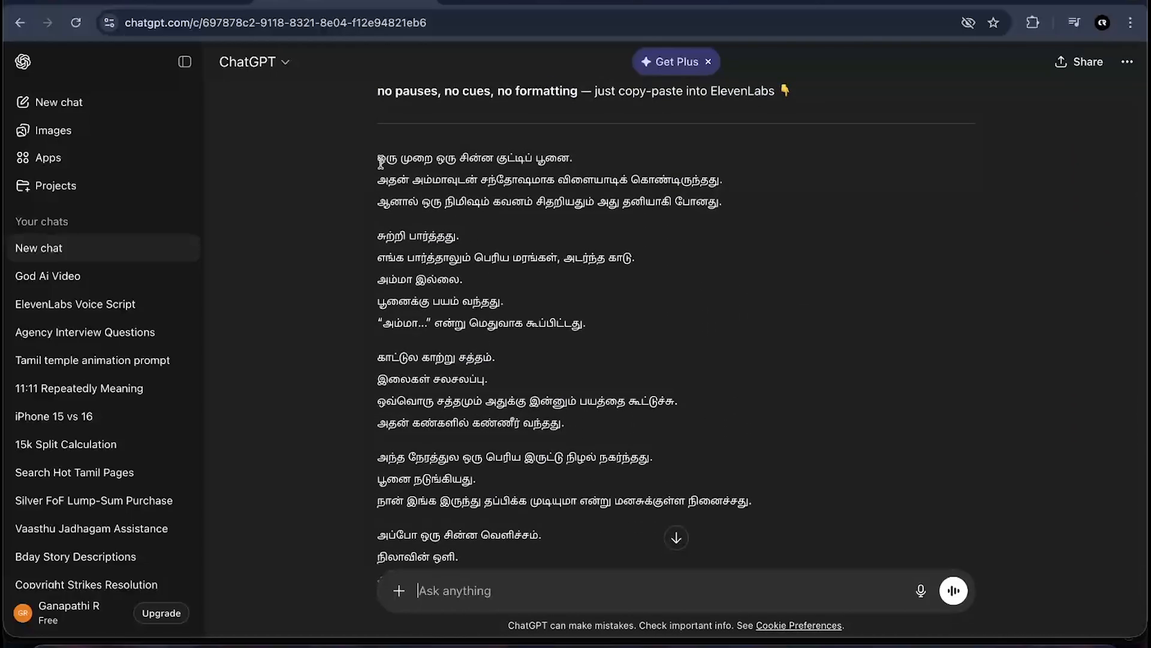
drag(379, 160, 738, 551)
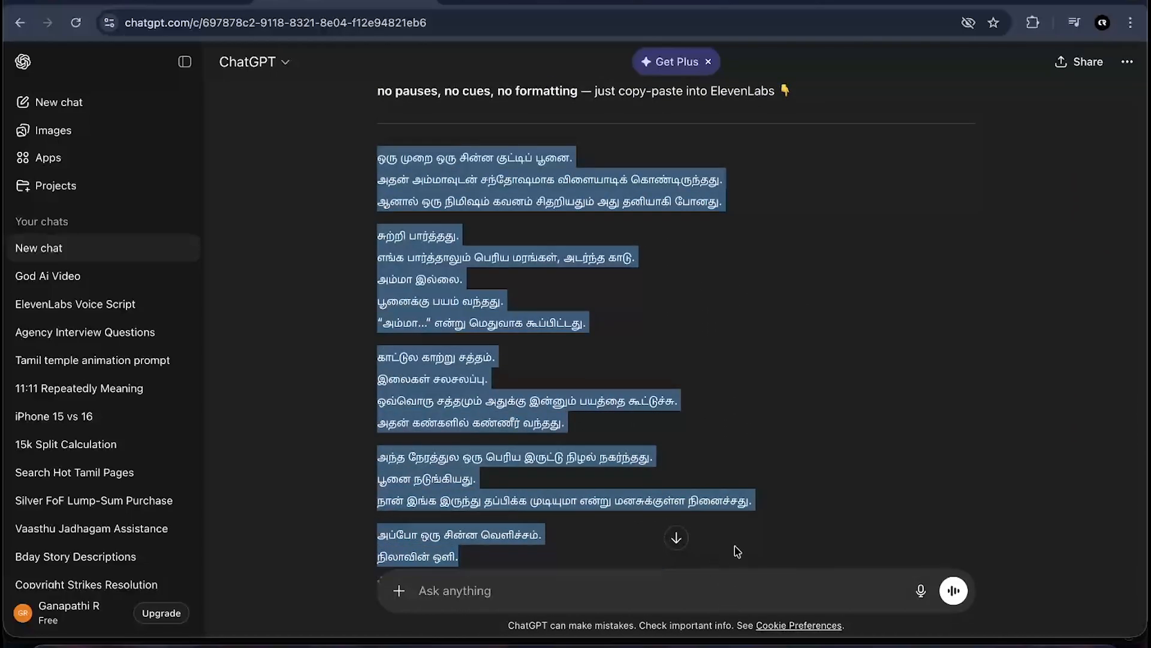
scroll(738, 549, down, 2)
scroll(738, 550, down, 5)
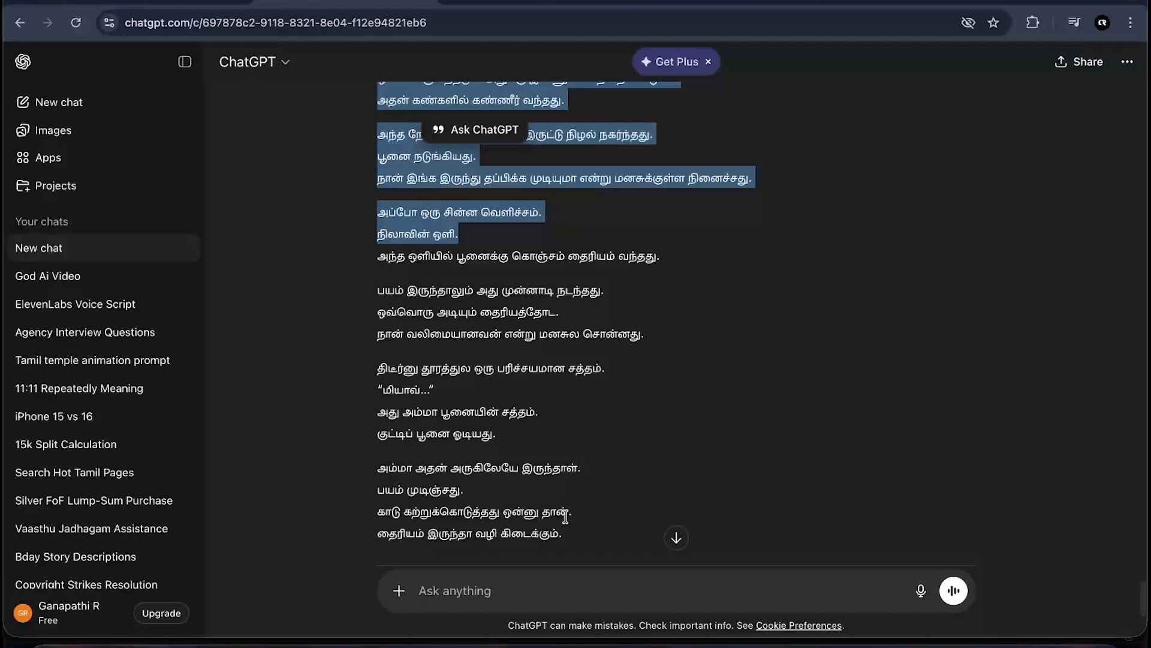
click(574, 399)
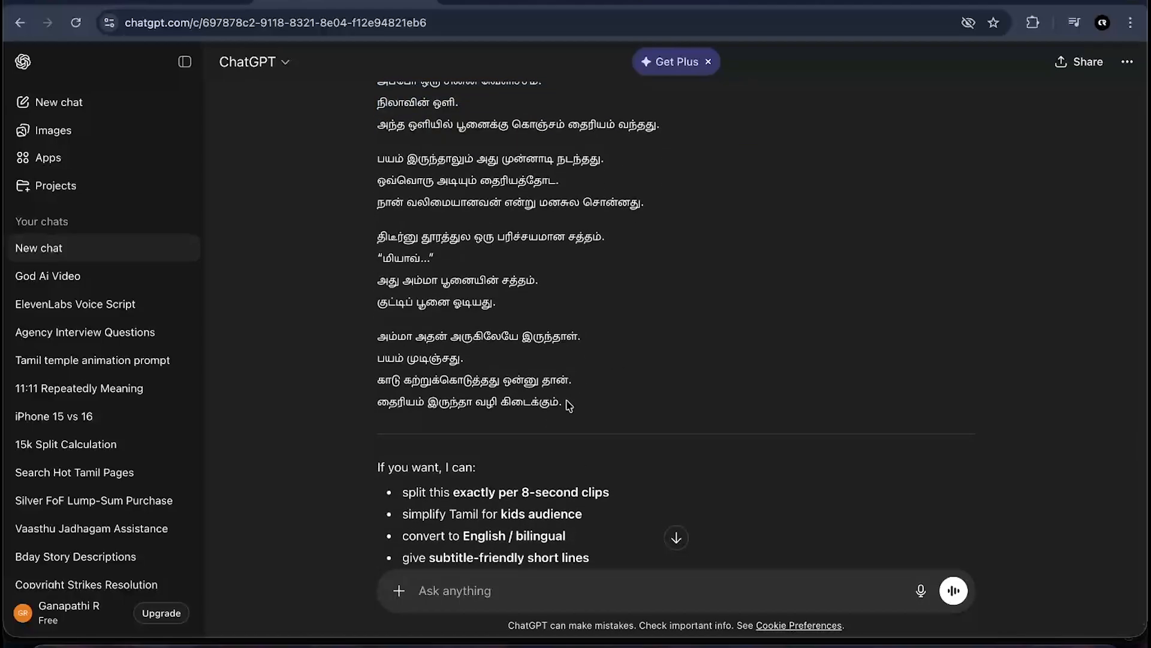
drag(566, 402, 390, 461)
scroll(392, 432, down, 5)
click(363, 352)
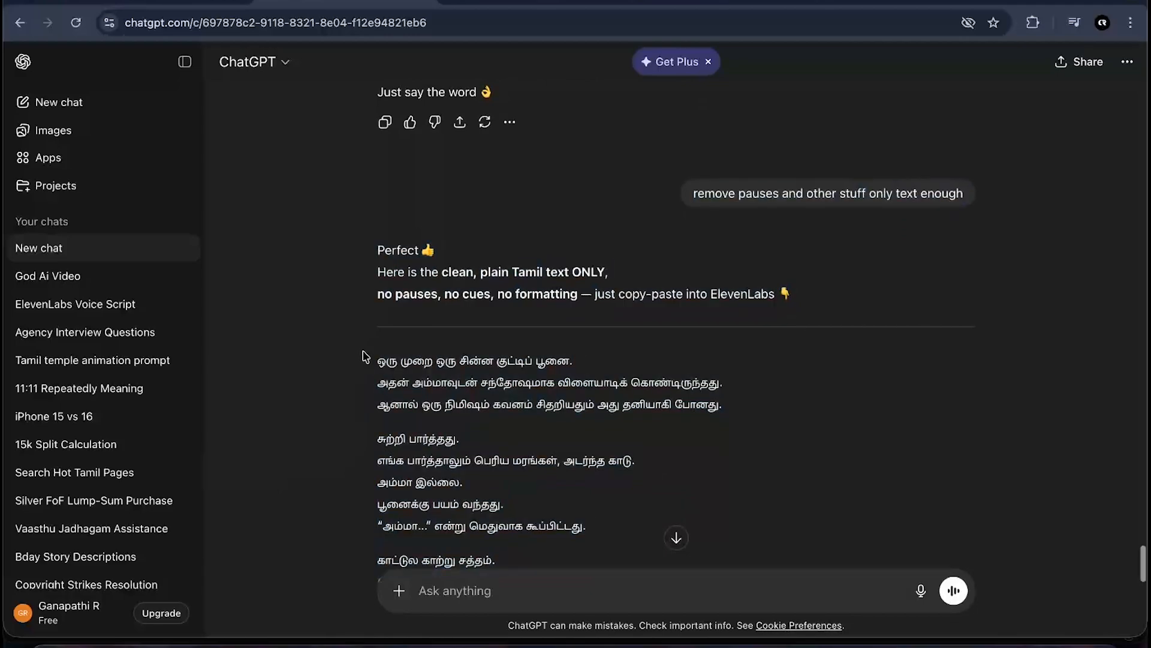
drag(363, 356, 568, 365)
scroll(658, 552, down, 4)
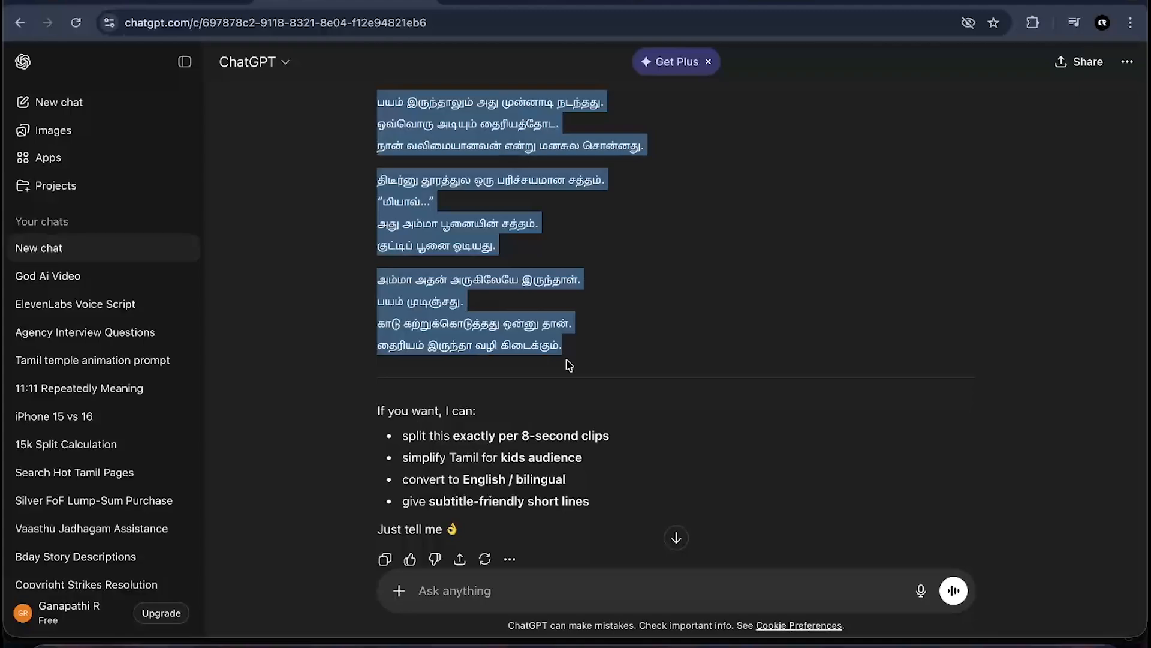
click(665, 334)
- Switch to ElevenLabs Text to Speech and clear the existing script from the text box
scroll(608, 238, up, 3)
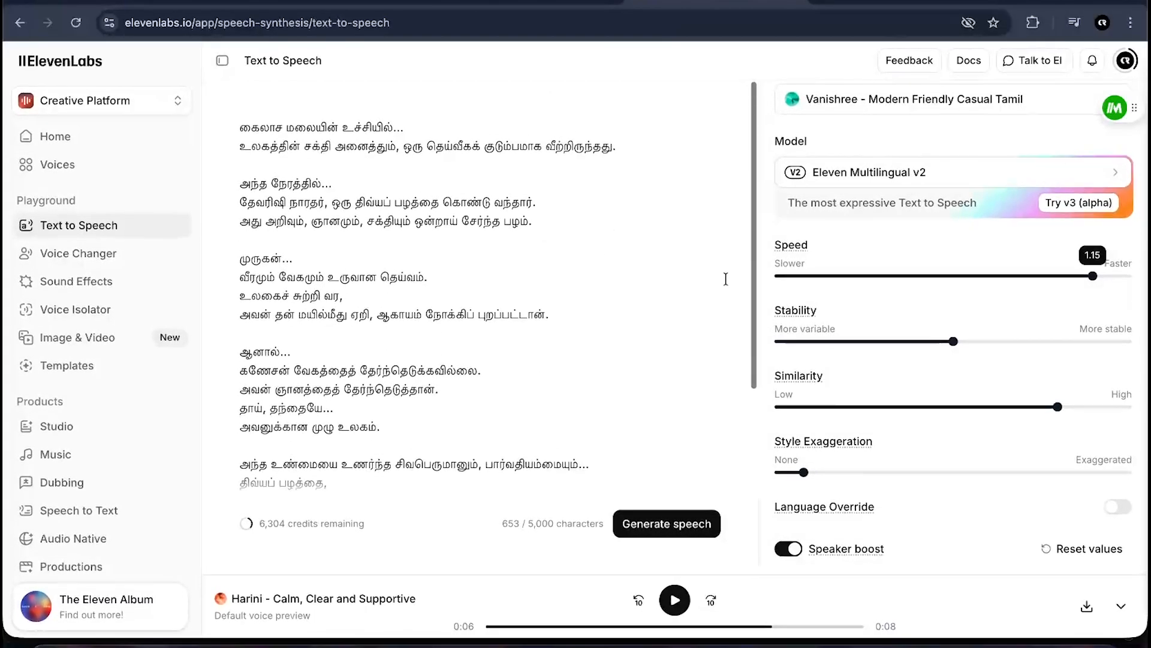
scroll(923, 276, up, 3)
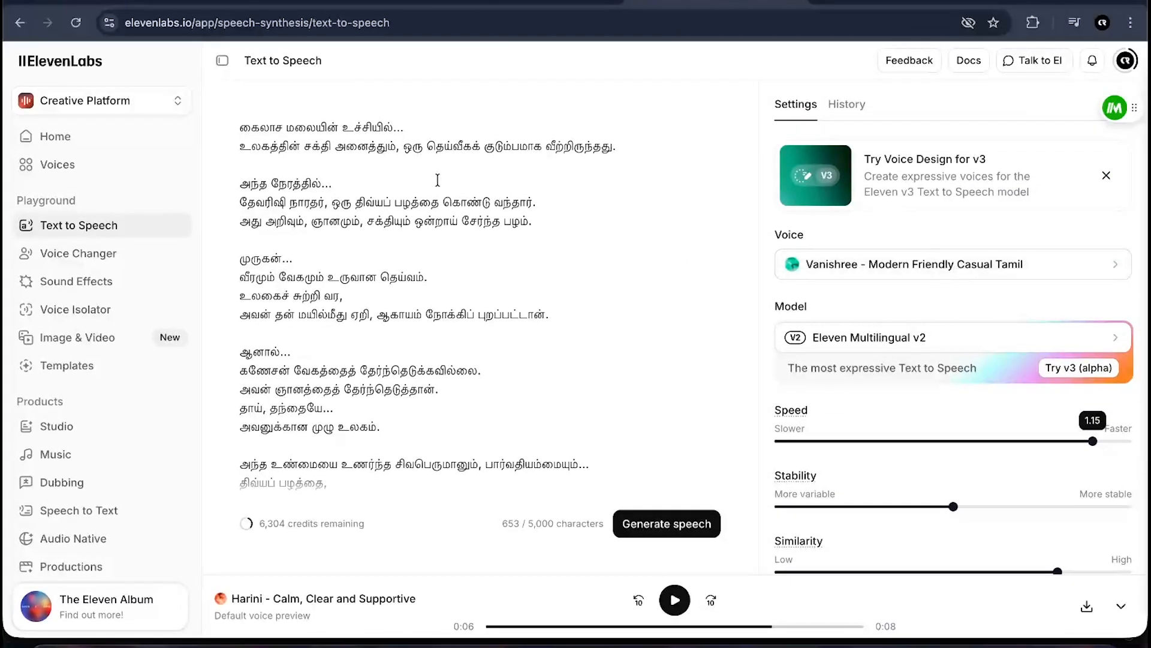
triple_click(318, 145)
key(ctrl+a)
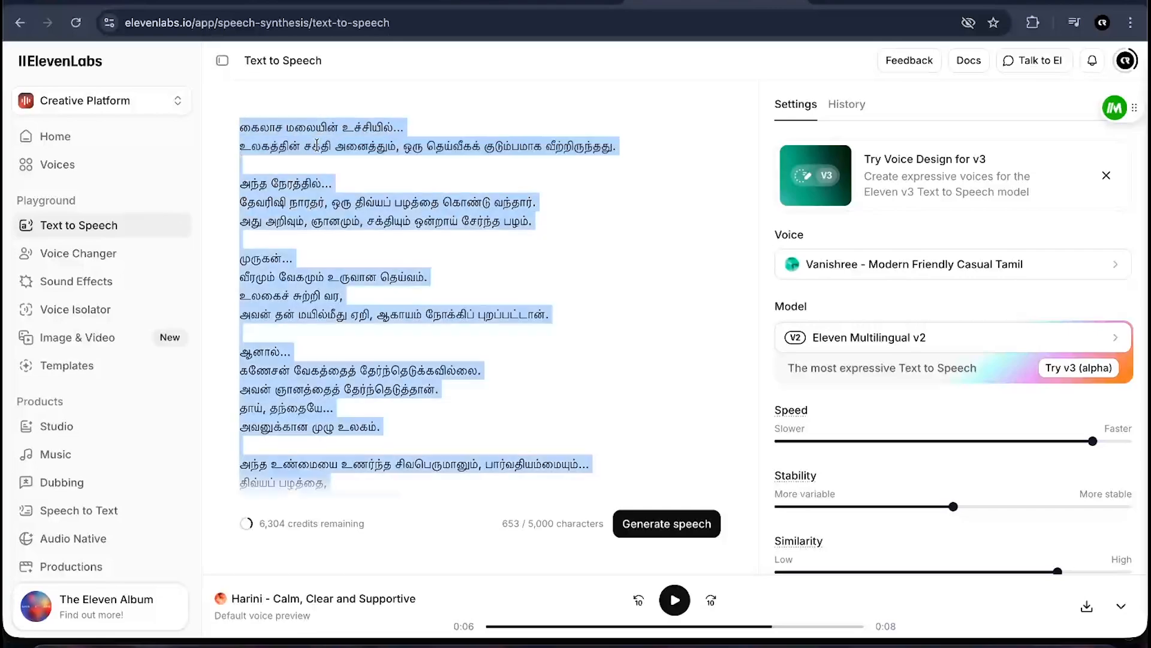
key(BackSpace)
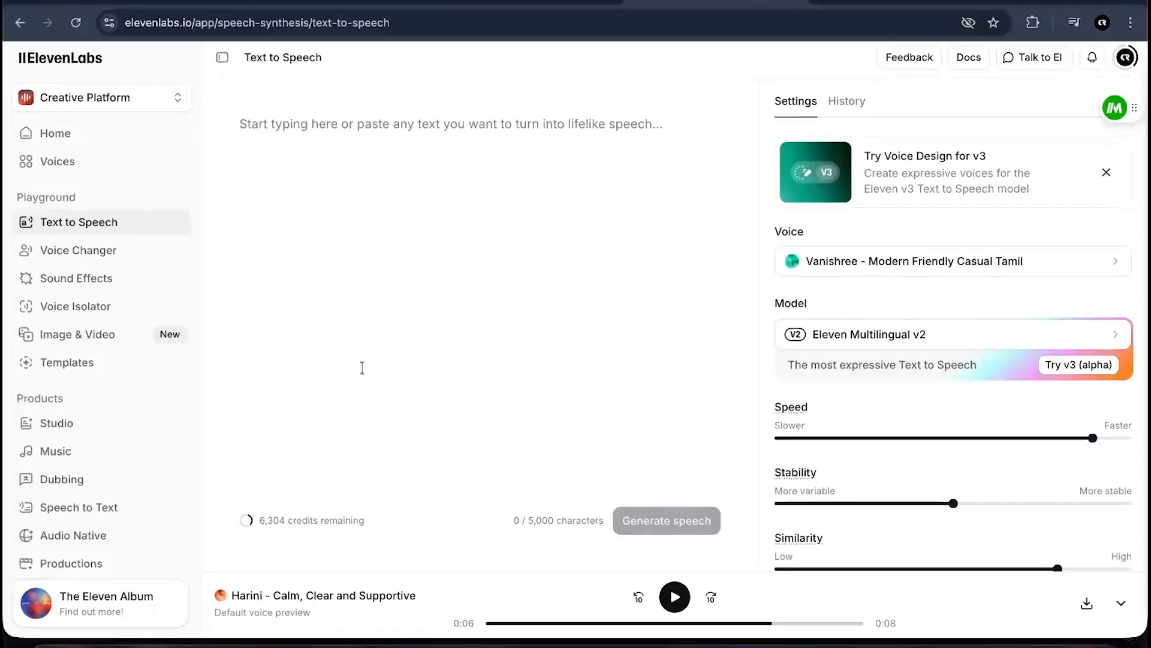
- Search voices for tamil, preview Ramaa and Mandira, and select Mandira – Warm, Young Storyteller
click(860, 262)
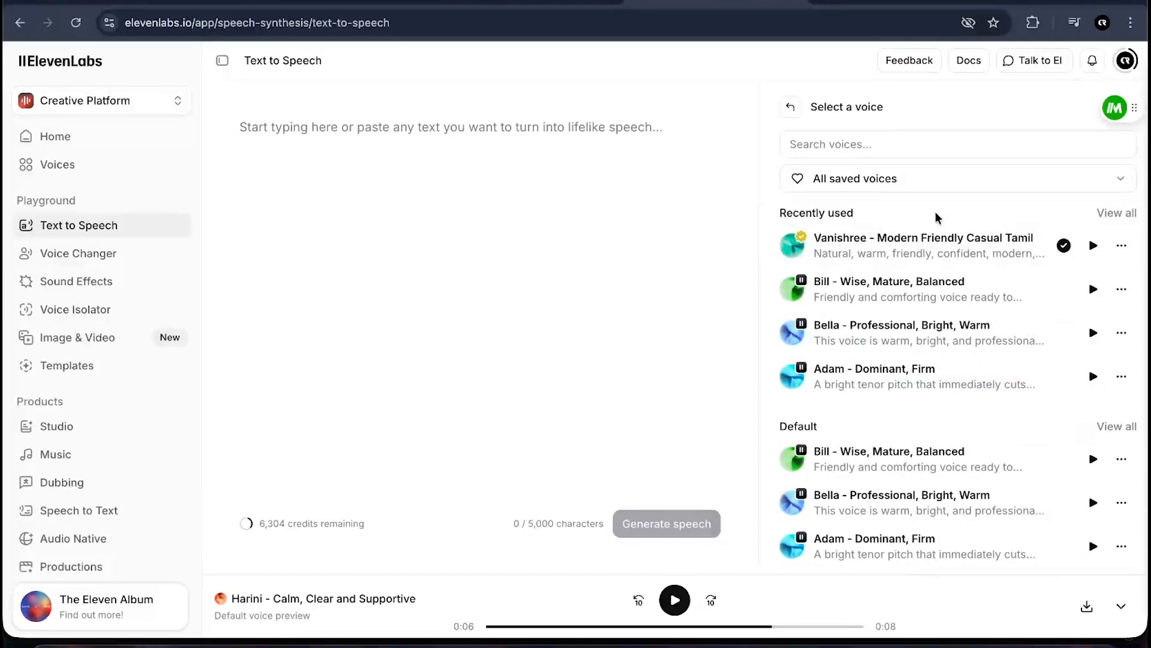
text(tamil)
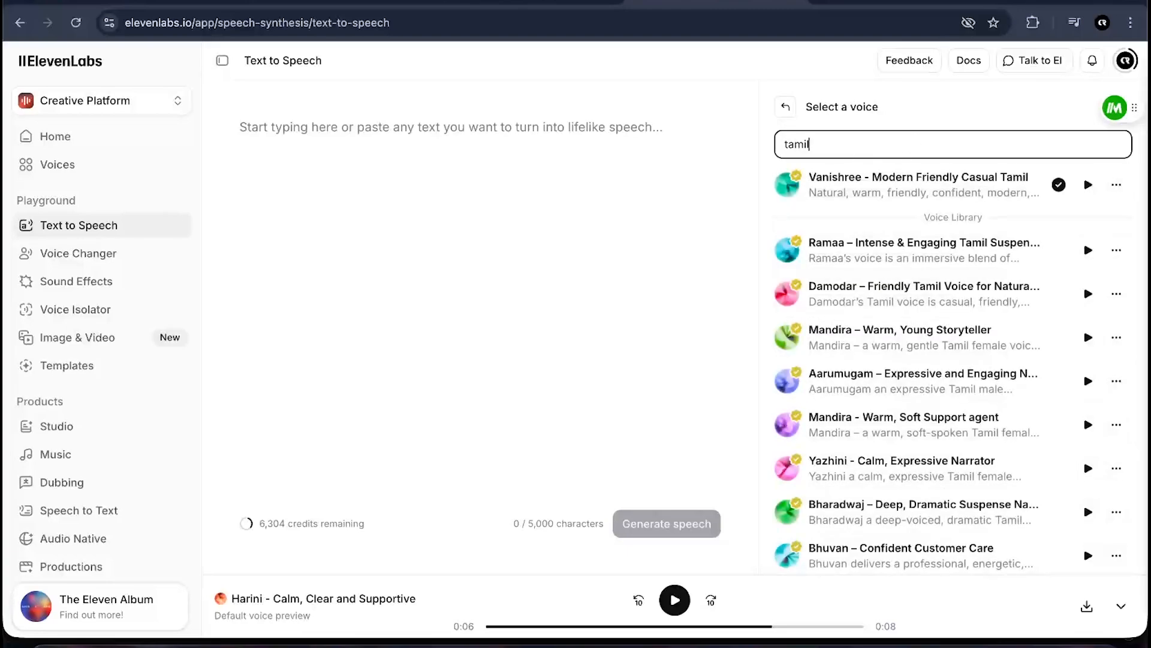
click(1087, 251)
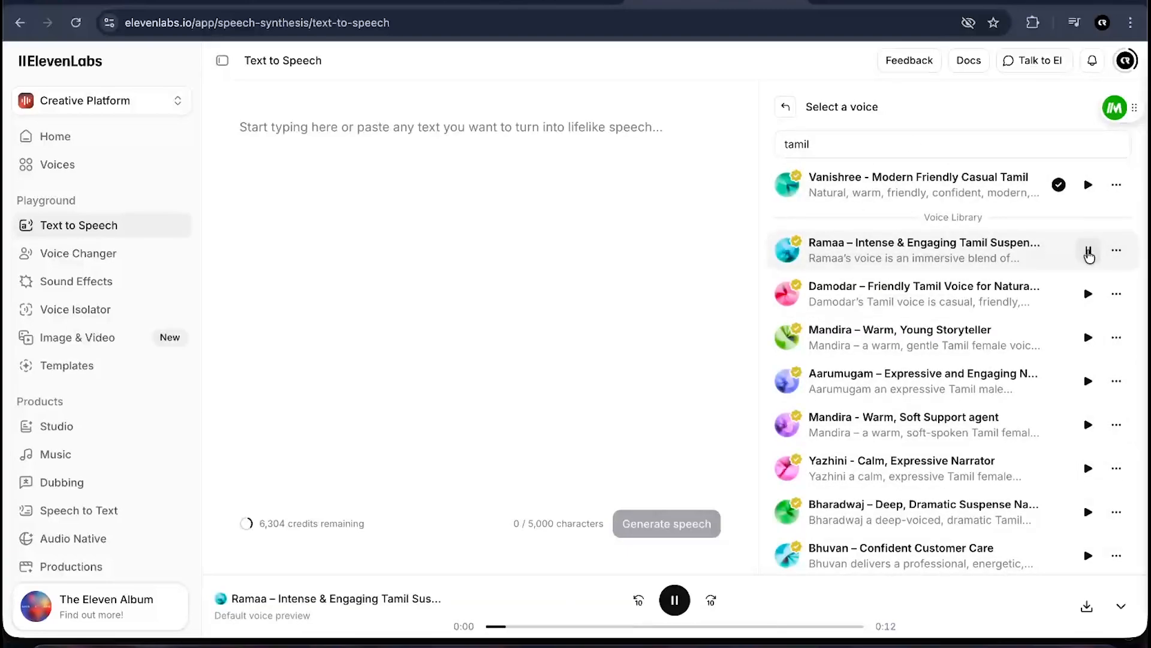
click(1089, 252)
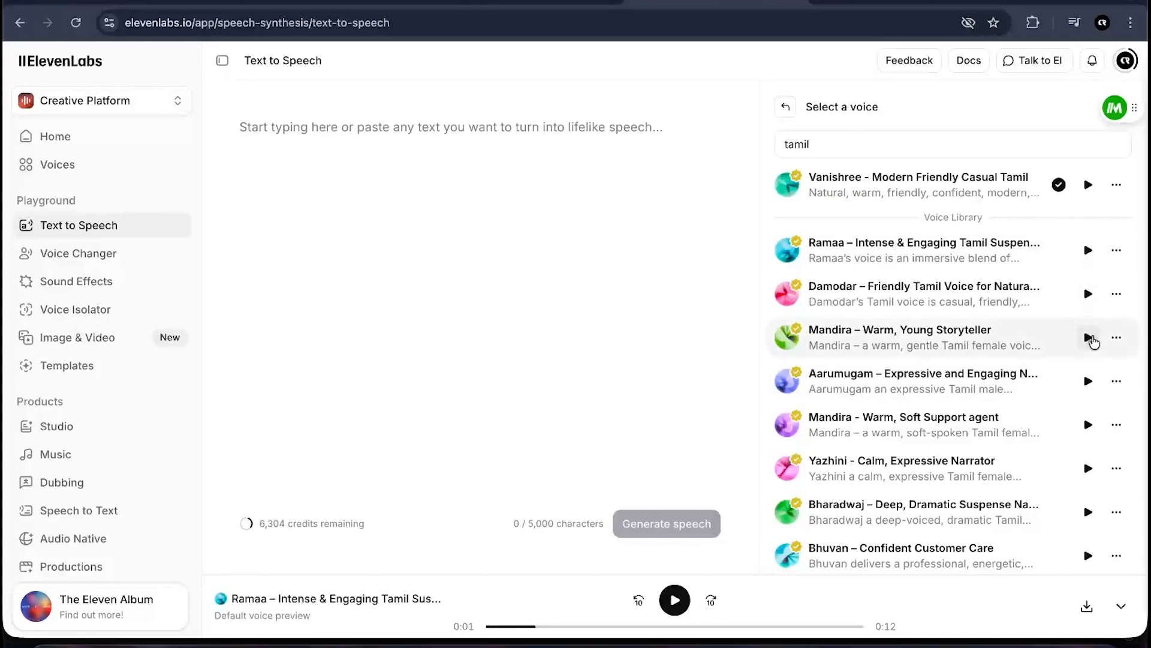
click(1088, 337)
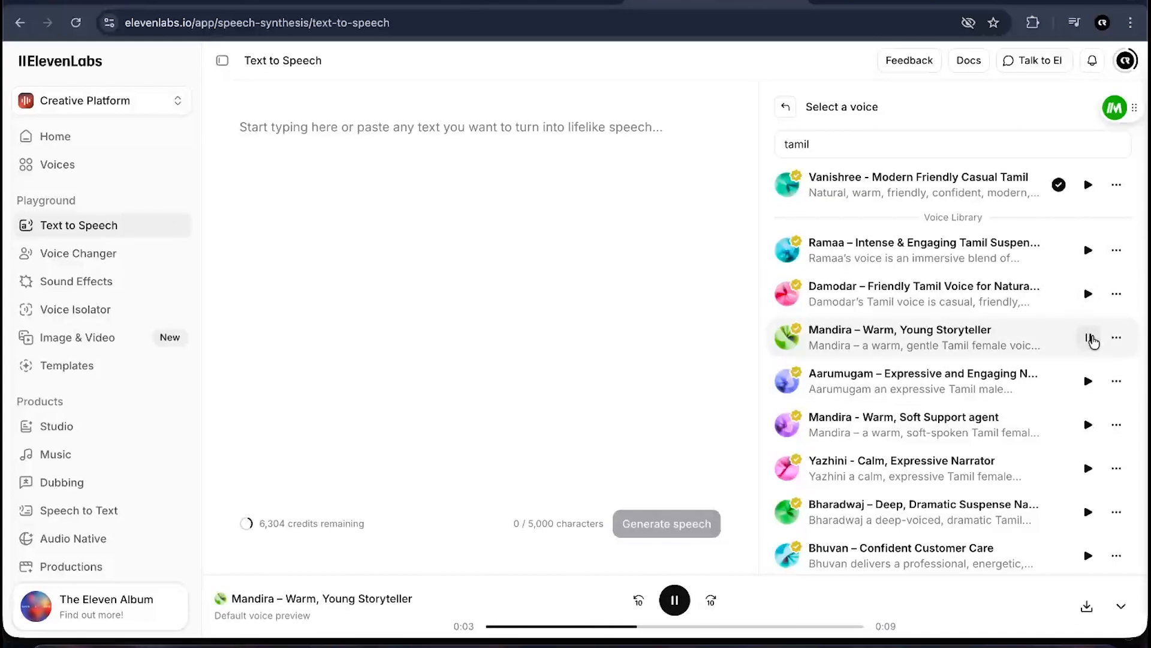
click(1089, 338)
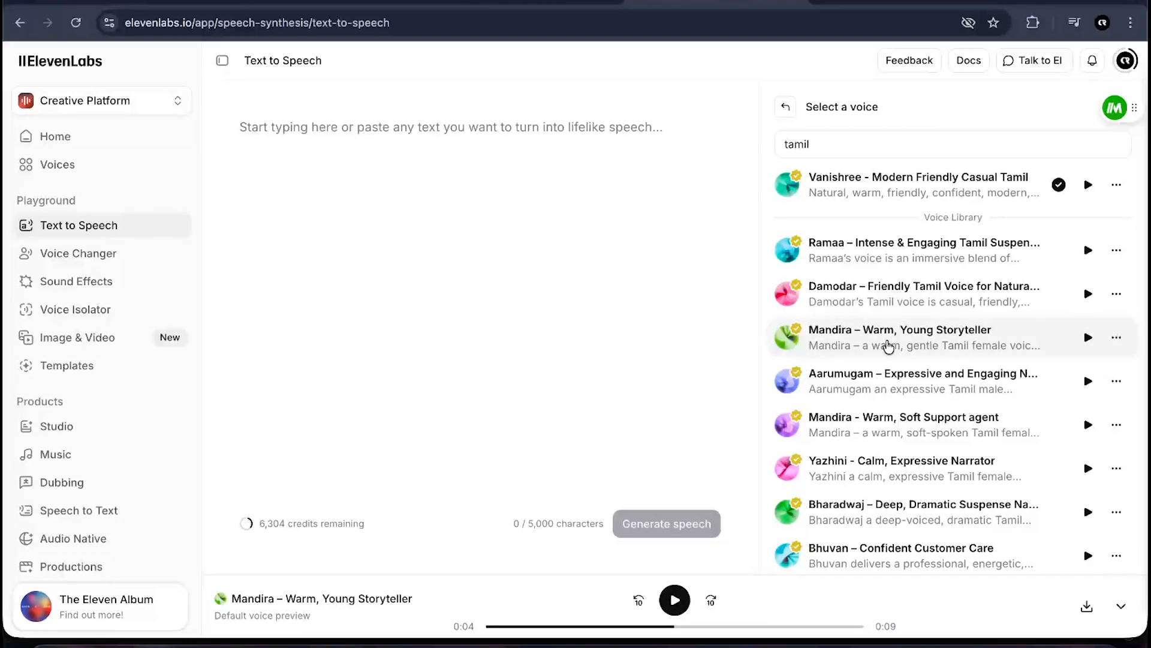
click(888, 339)
click(949, 519)
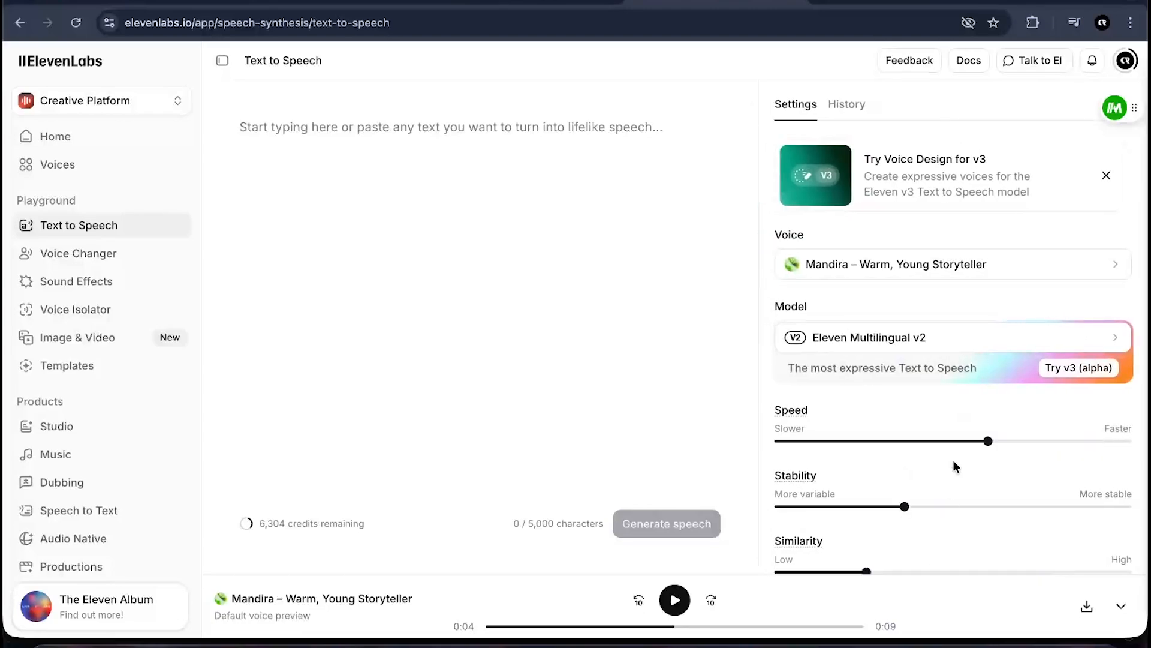
- Set the voice speed to 1.05
scroll(1012, 438, down, 1)
drag(989, 389, 1025, 403)
scroll(1017, 430, down, 3)
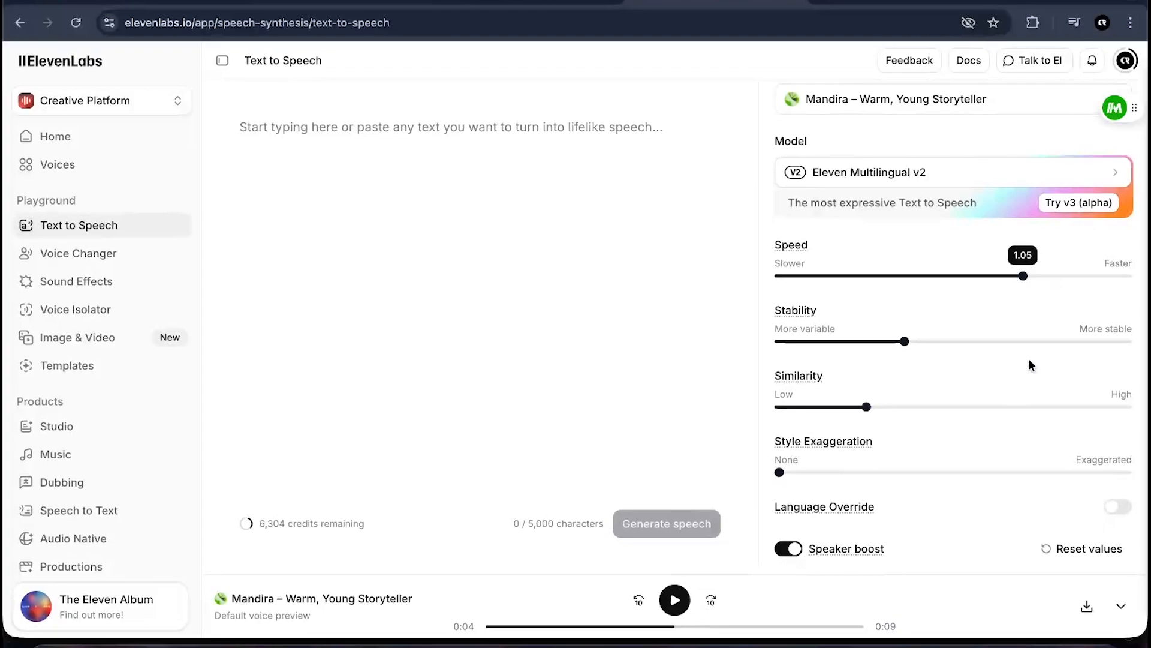
scroll(963, 495, up, 3)
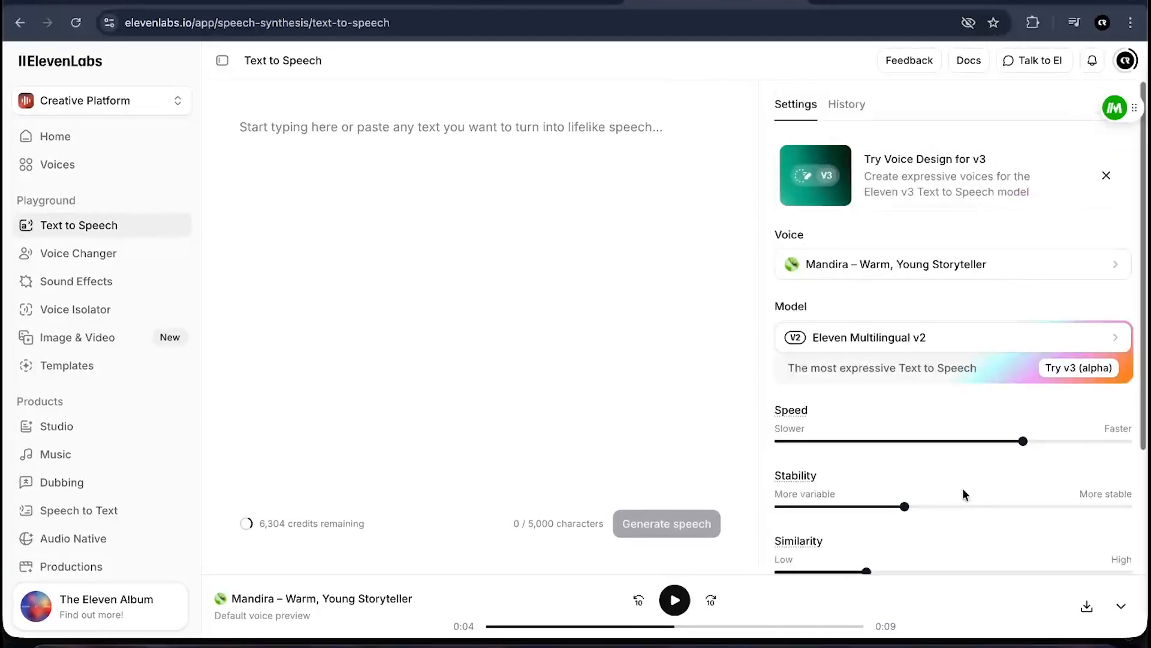
- Paste the plain Tamil story into the text box
click(301, 123)
key(ctrl+v)
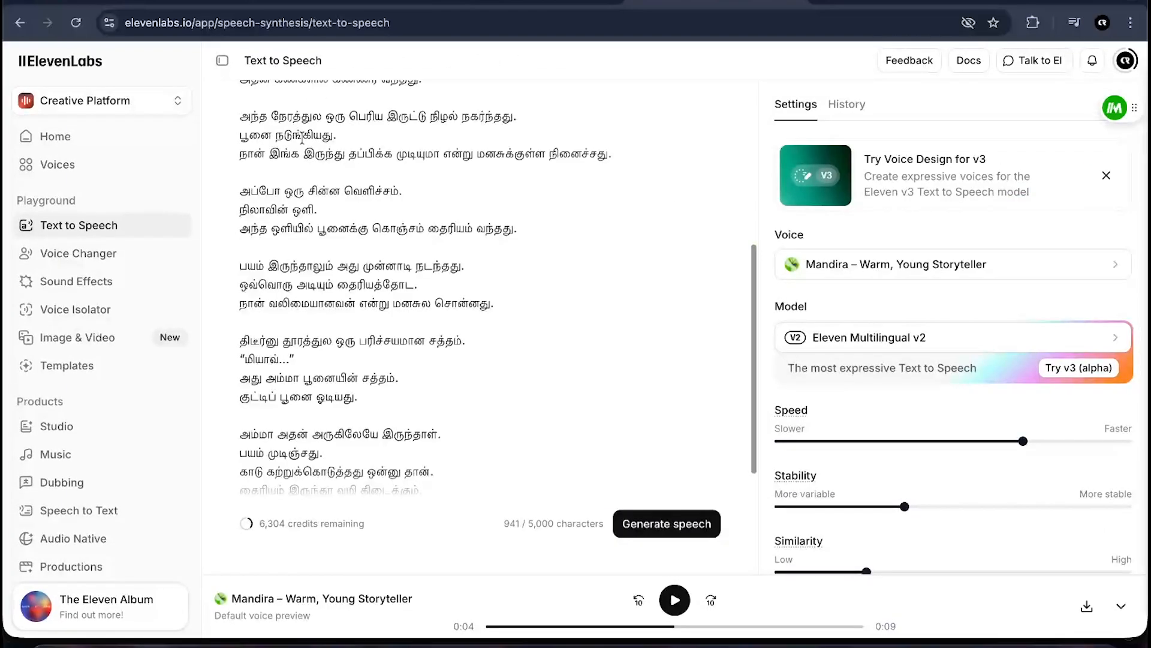
scroll(420, 300, up, 10)
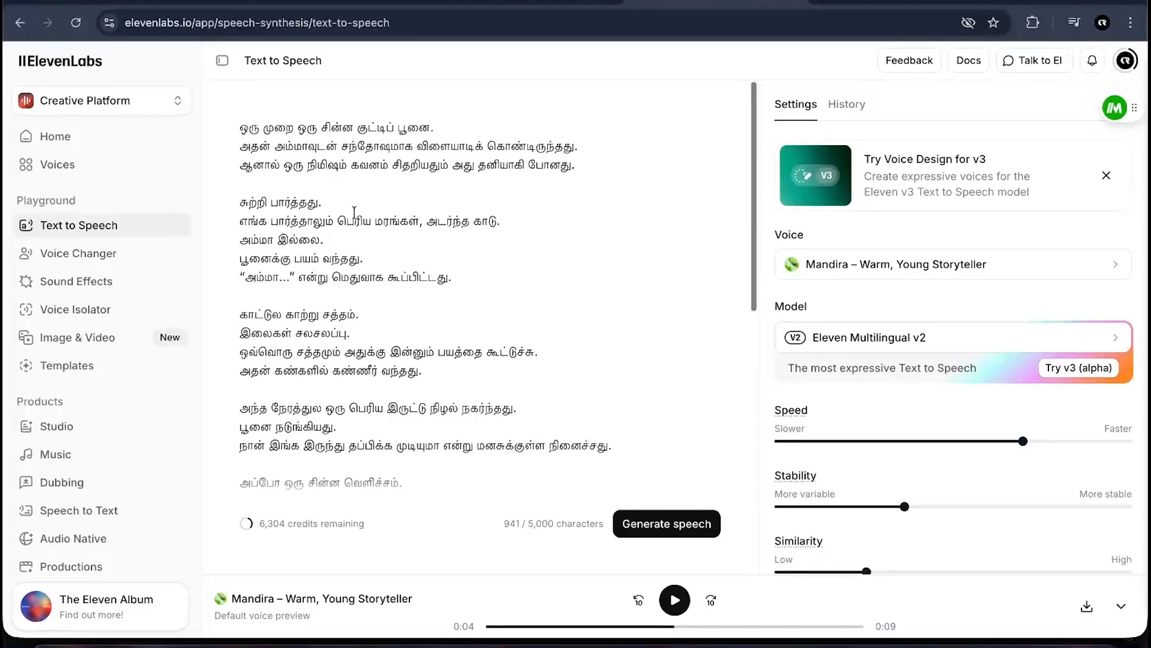
click(241, 125)
scroll(288, 210, down, 5)
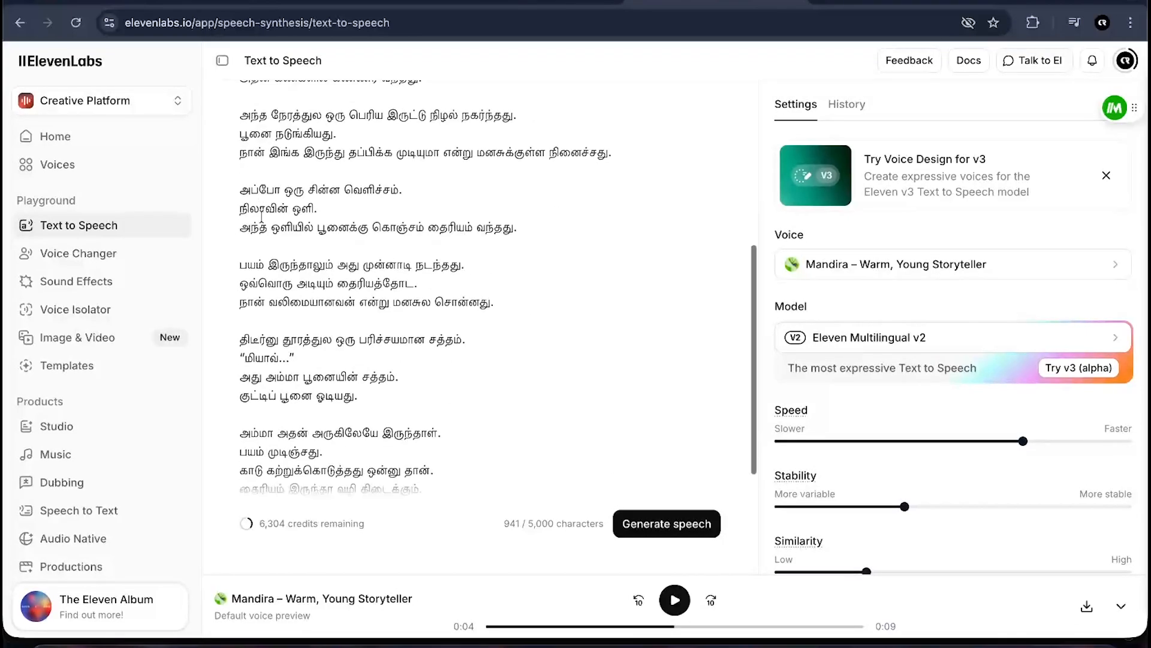
scroll(353, 297, up, 10)
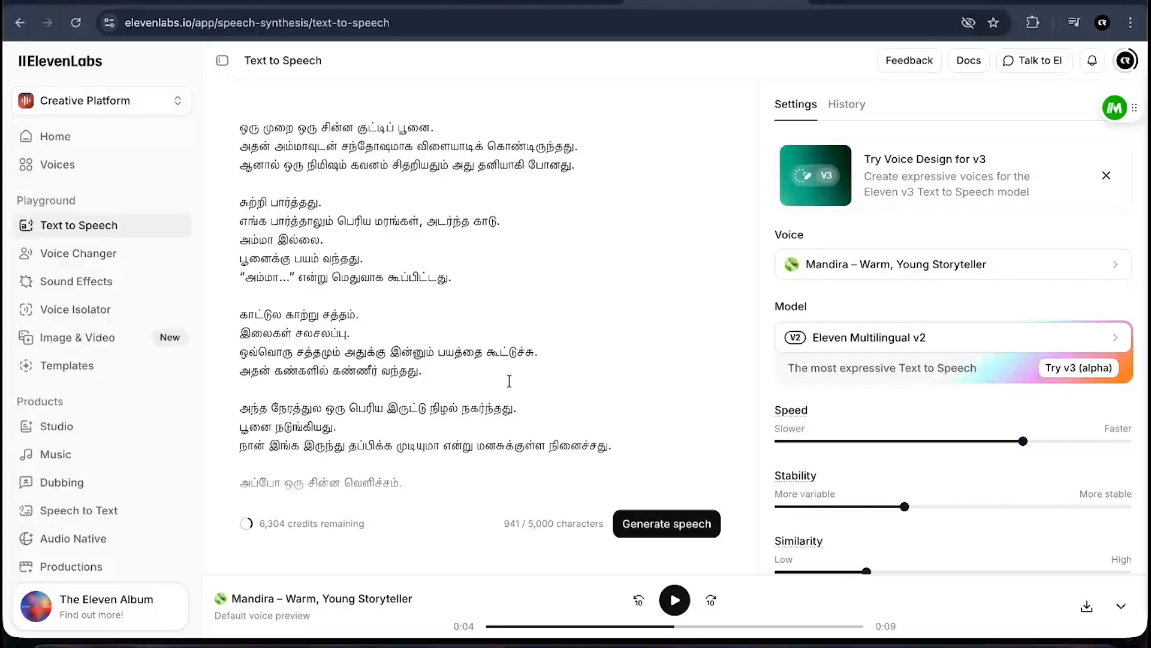
scroll(507, 382, down, 5)
scroll(507, 381, up, 5)
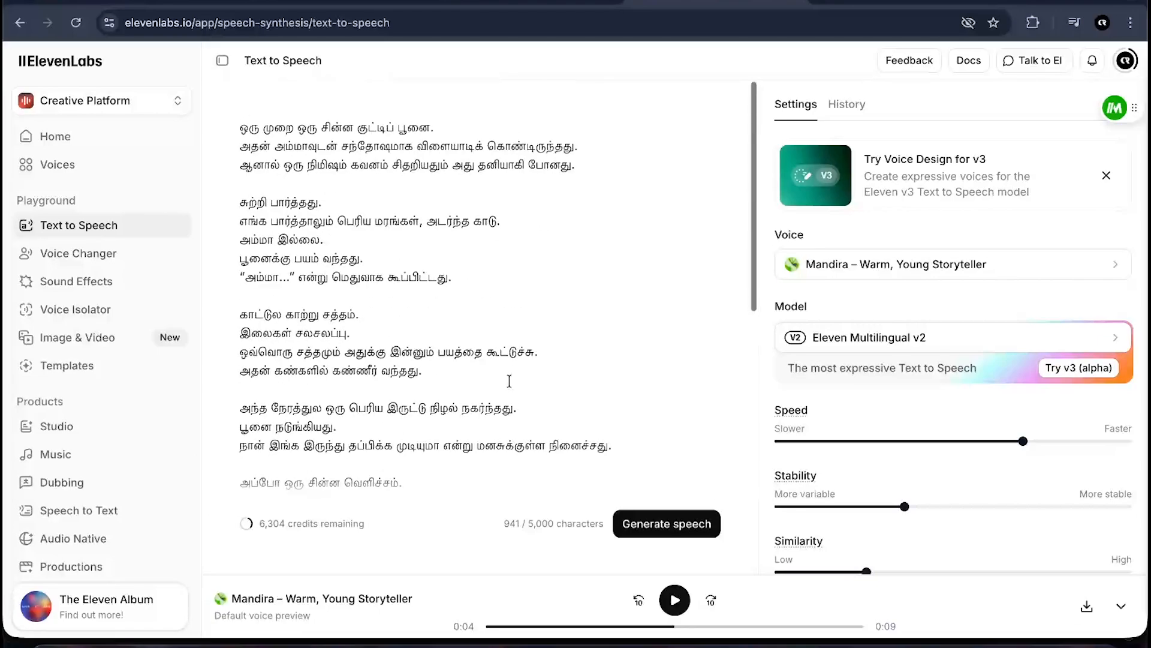
- Generate speech from the pasted story
click(676, 527)
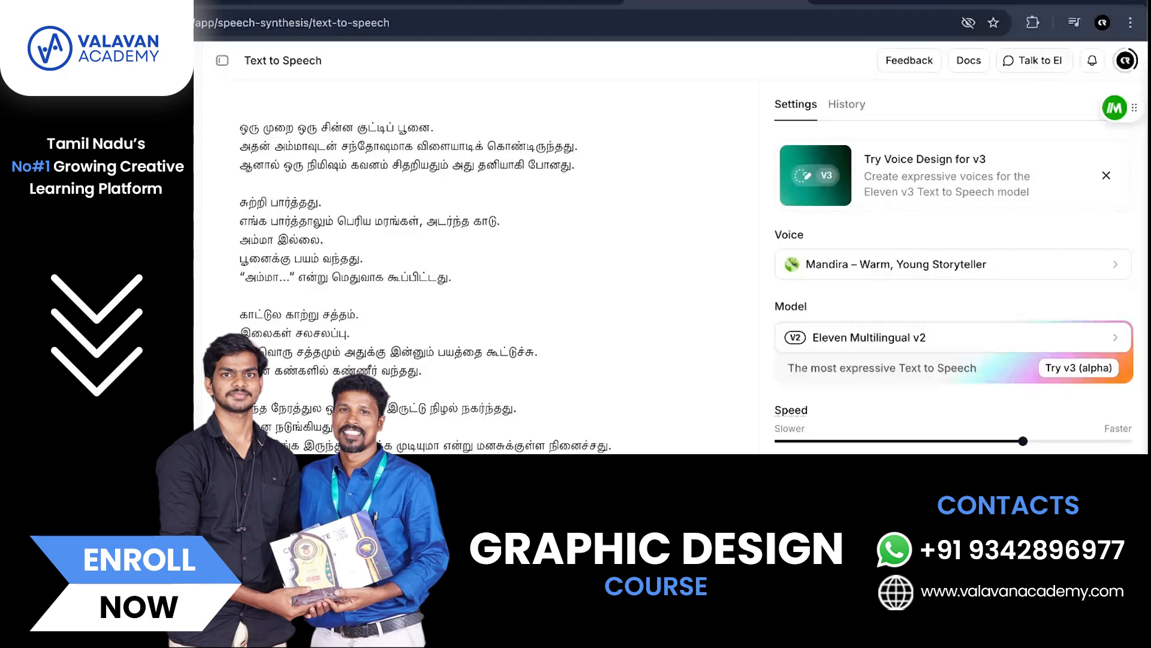
scroll(719, 372, down, 3)
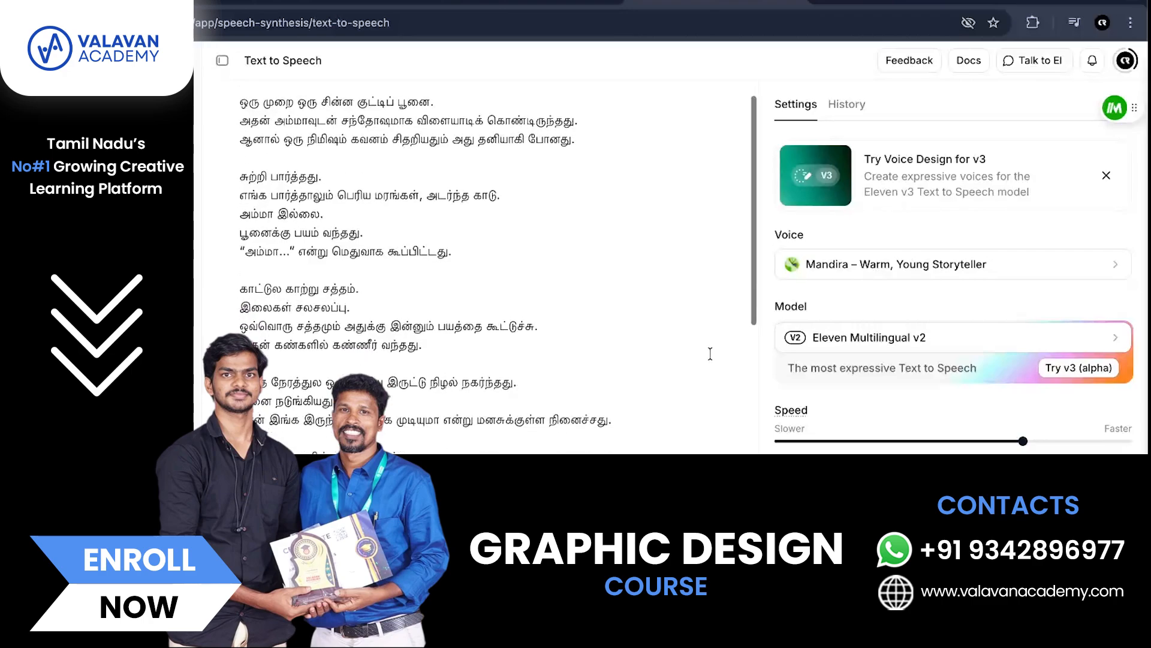
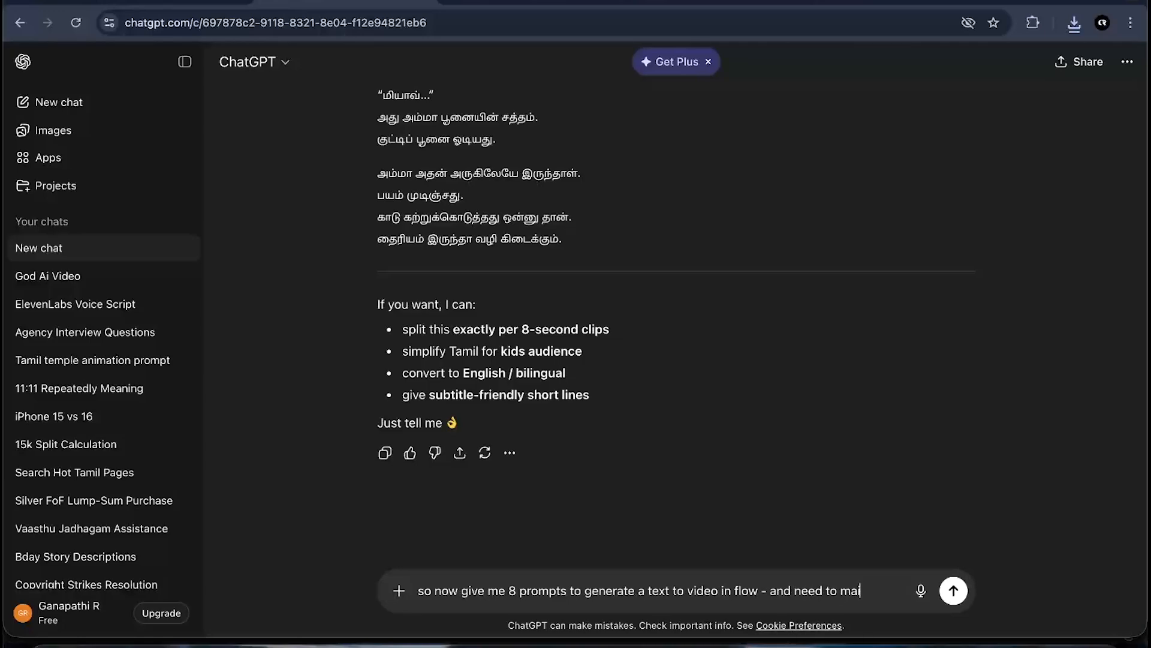
- Write a request for 8 prompts to generate text-to-video in Flow while maintaining character consistency
text(harachter co)
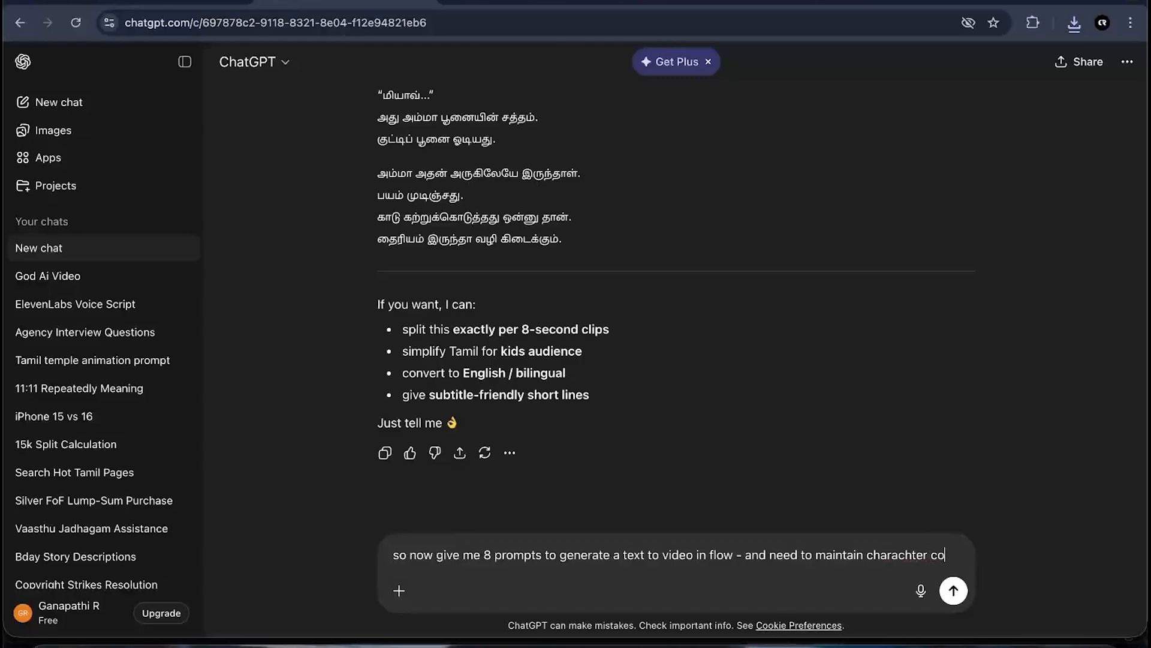
text(nsistency)
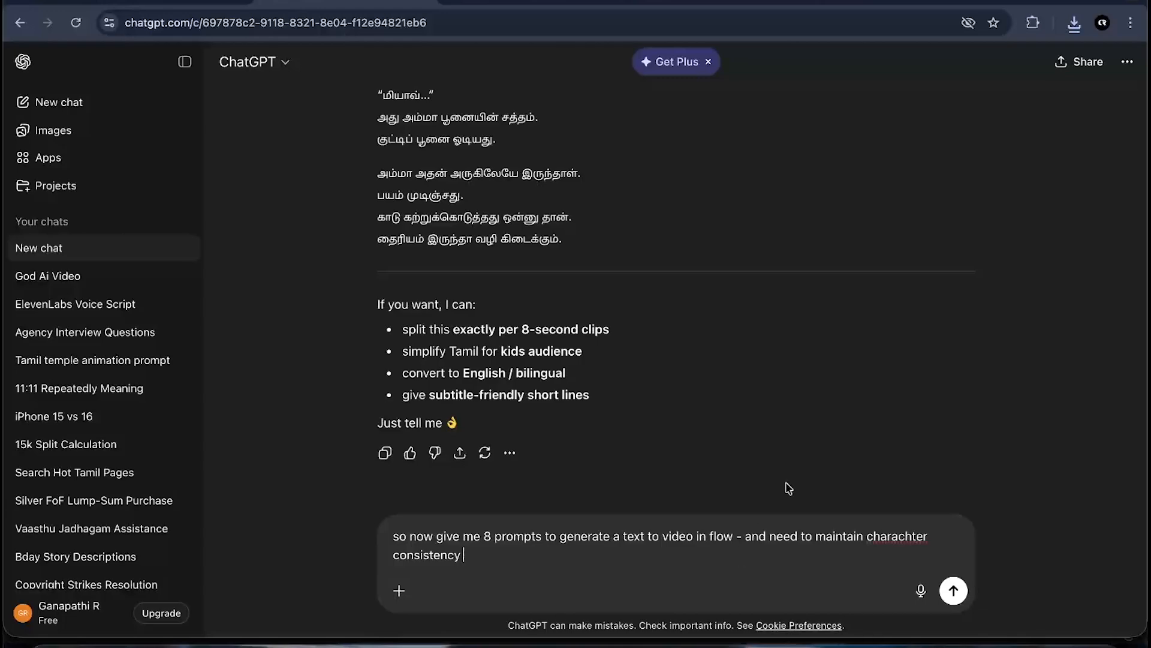
scroll(786, 486, down, 2)
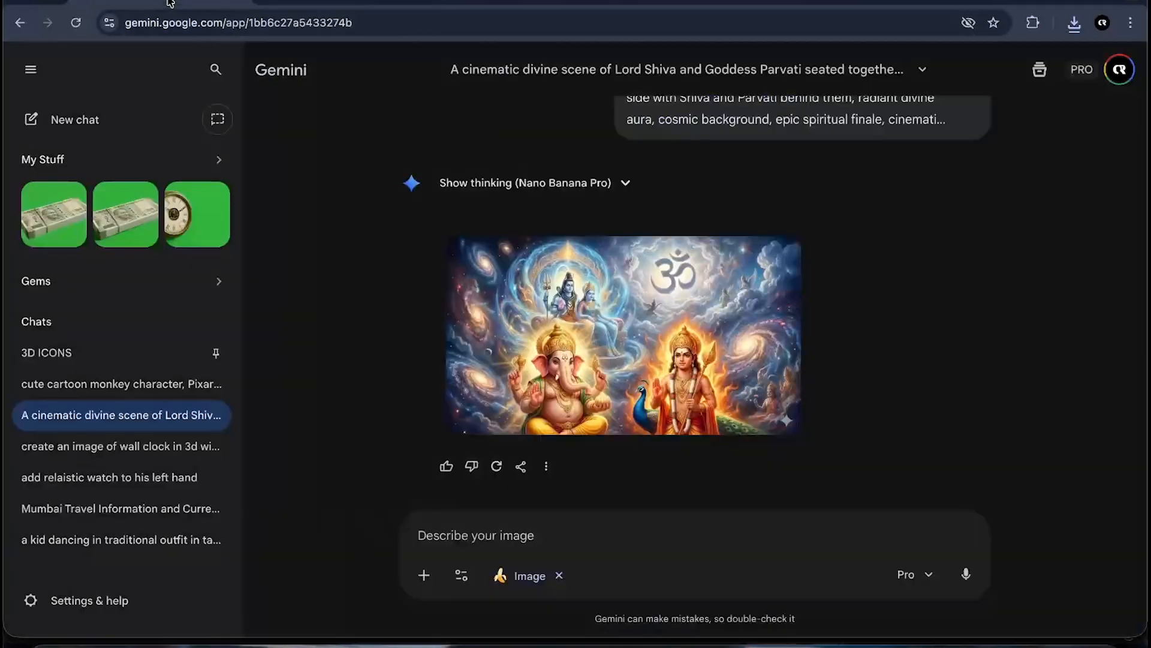
- Examine the Pixar-style cat character images in the earlier Gemini chat
click(173, 5)
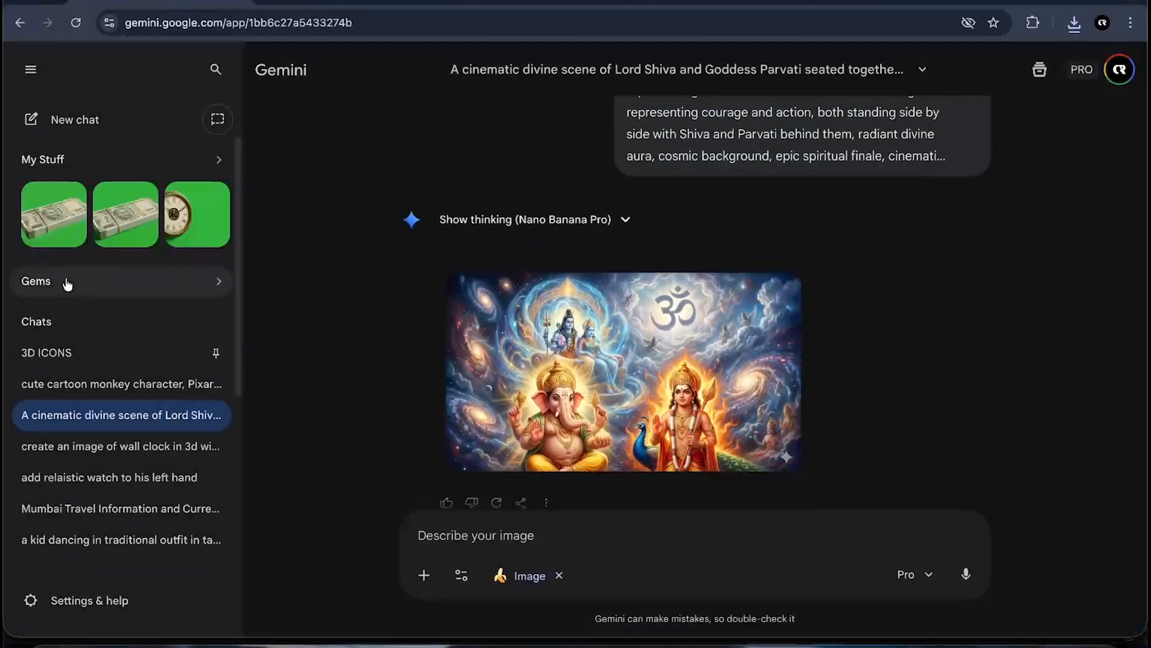
click(75, 382)
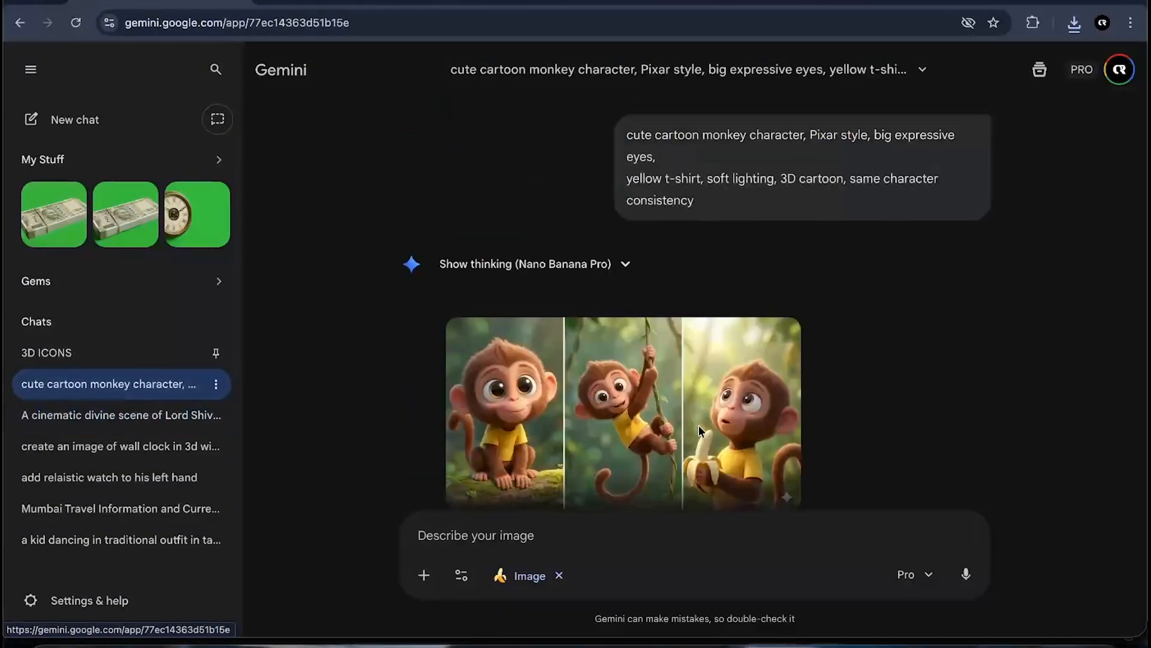
drag(626, 135, 811, 152)
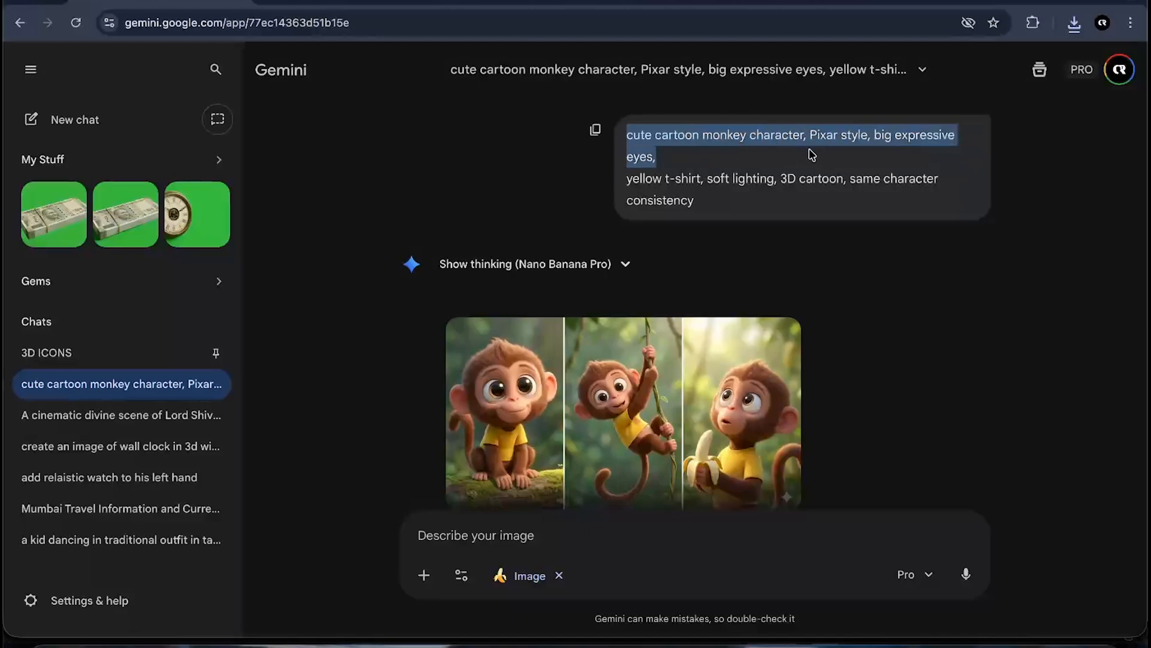
click(817, 135)
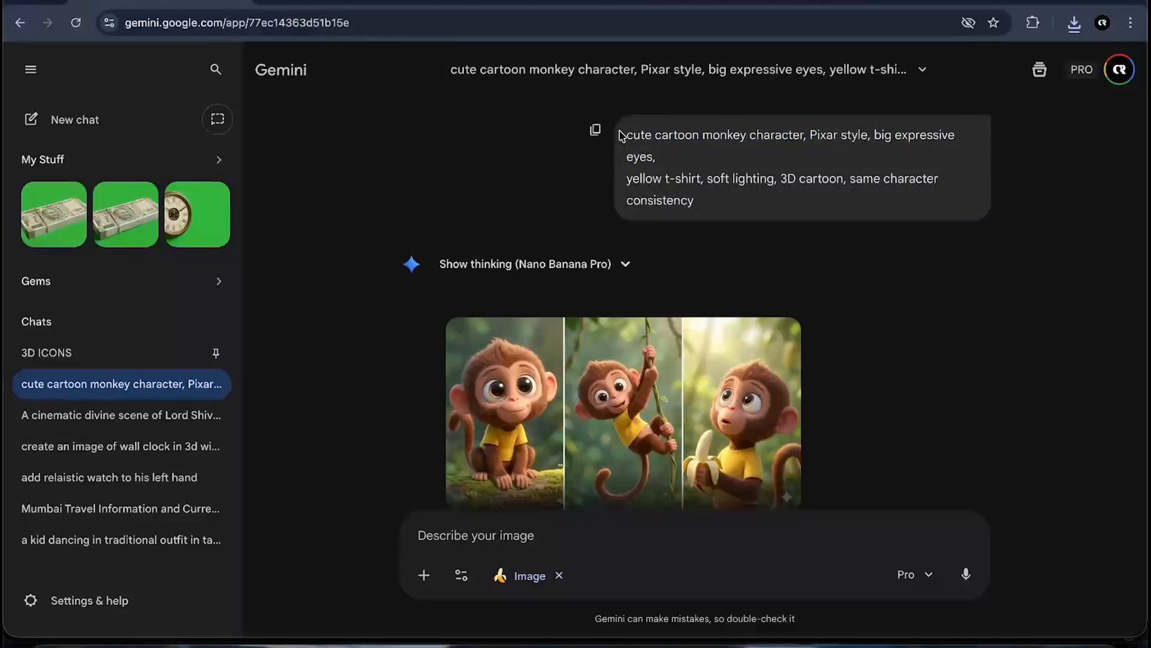
drag(717, 205, 628, 136)
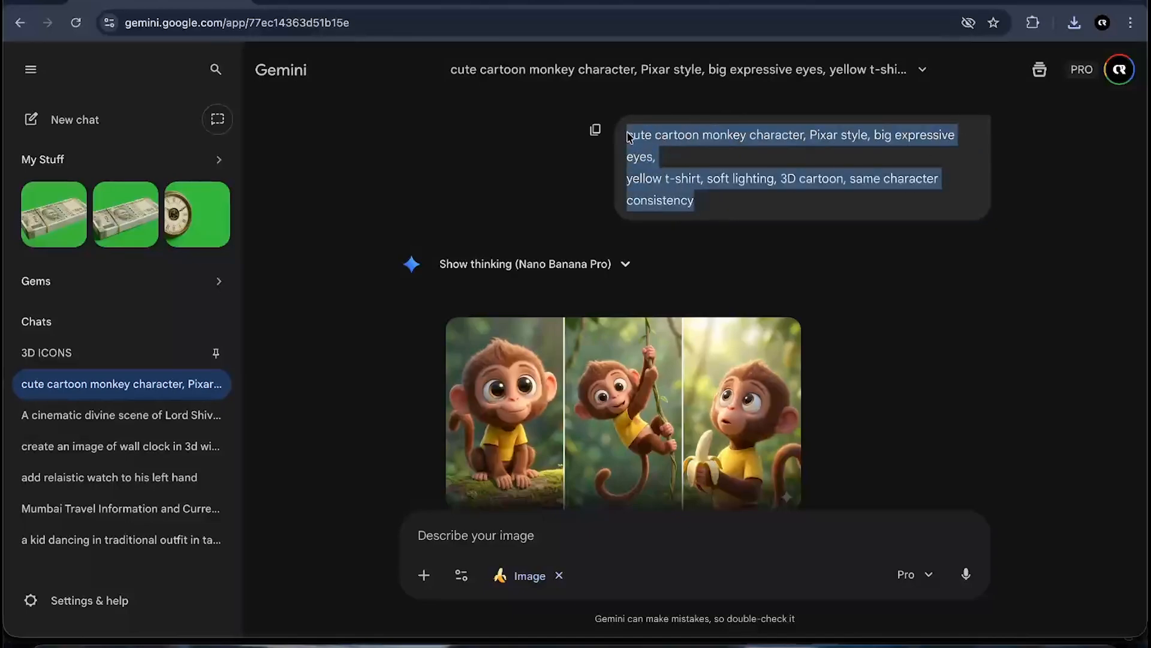
click(680, 183)
scroll(726, 199, down, 1)
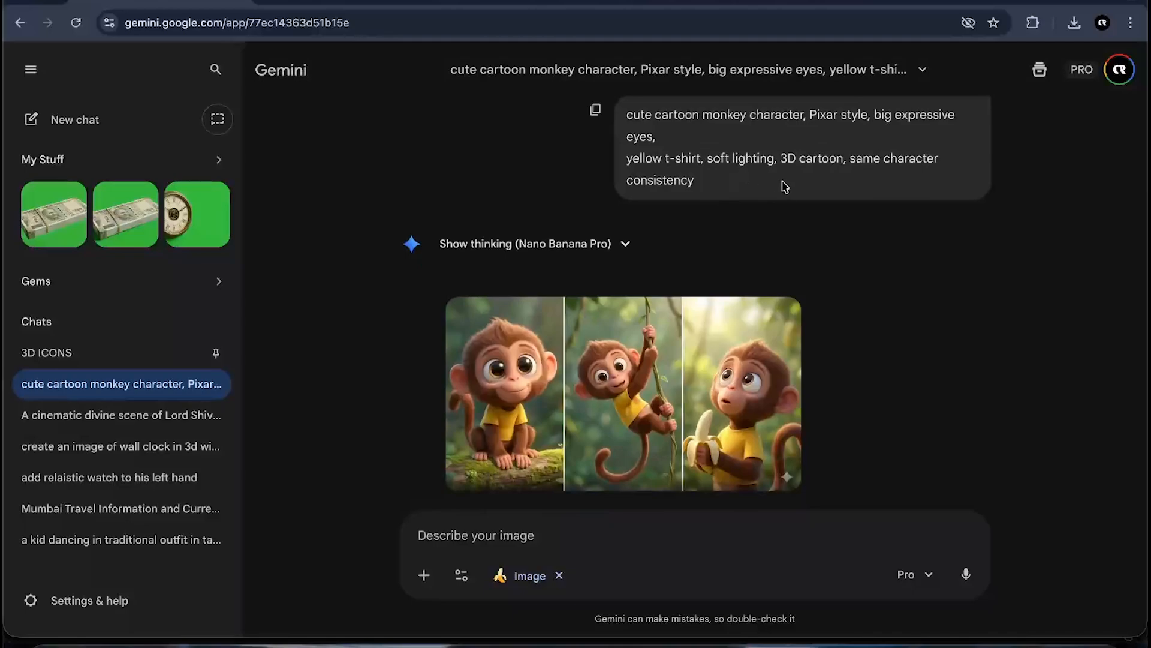
drag(780, 157, 972, 183)
click(910, 180)
scroll(833, 228, down, 2)
click(617, 275)
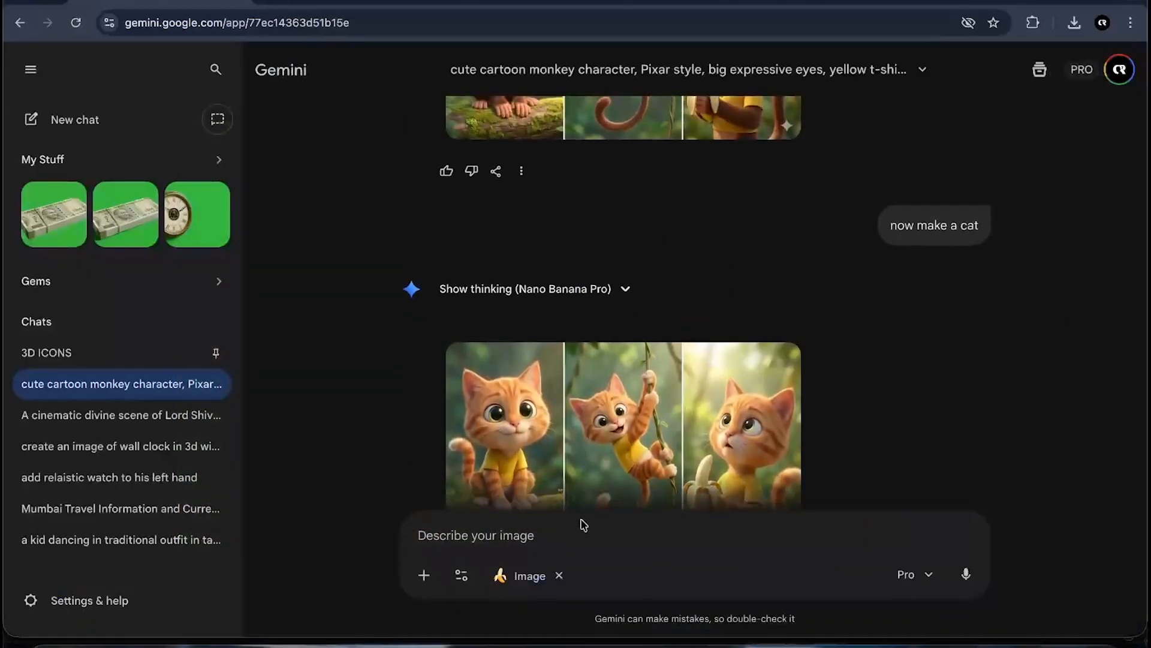
scroll(622, 344, down, 3)
click(622, 343)
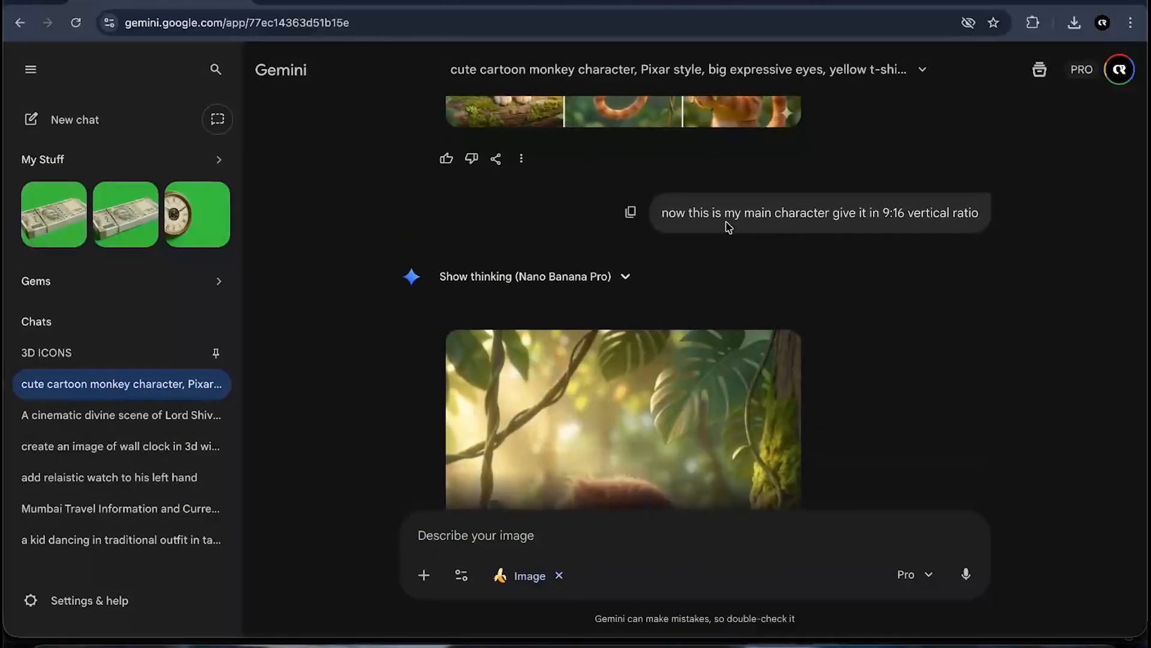
drag(724, 215, 889, 226)
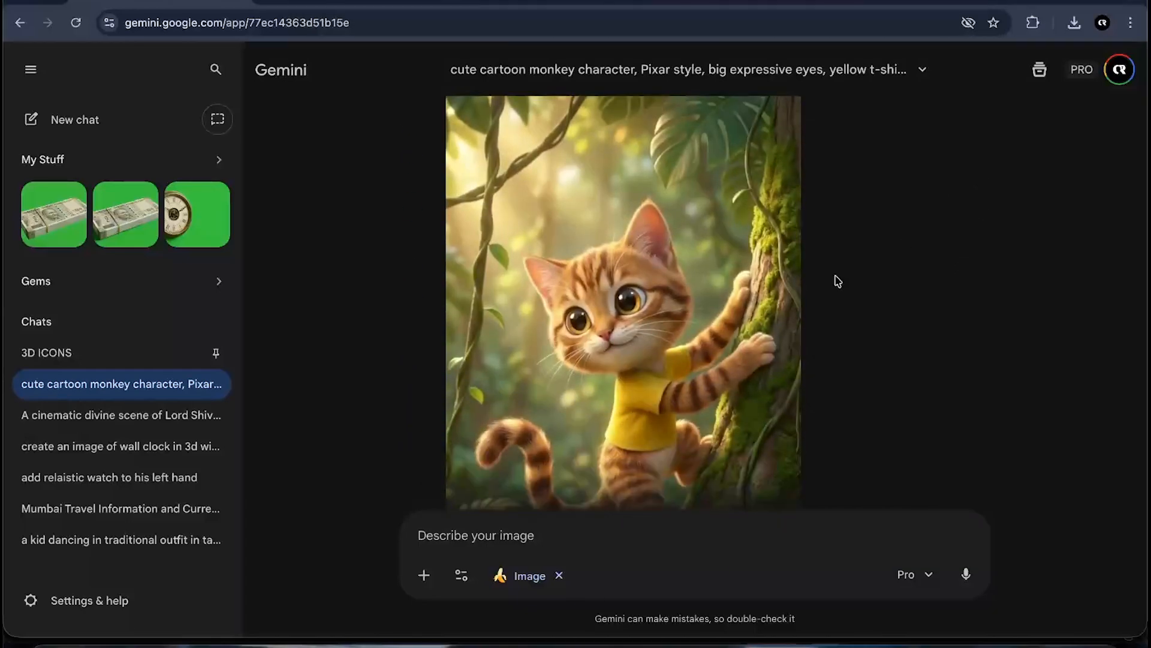
click(600, 372)
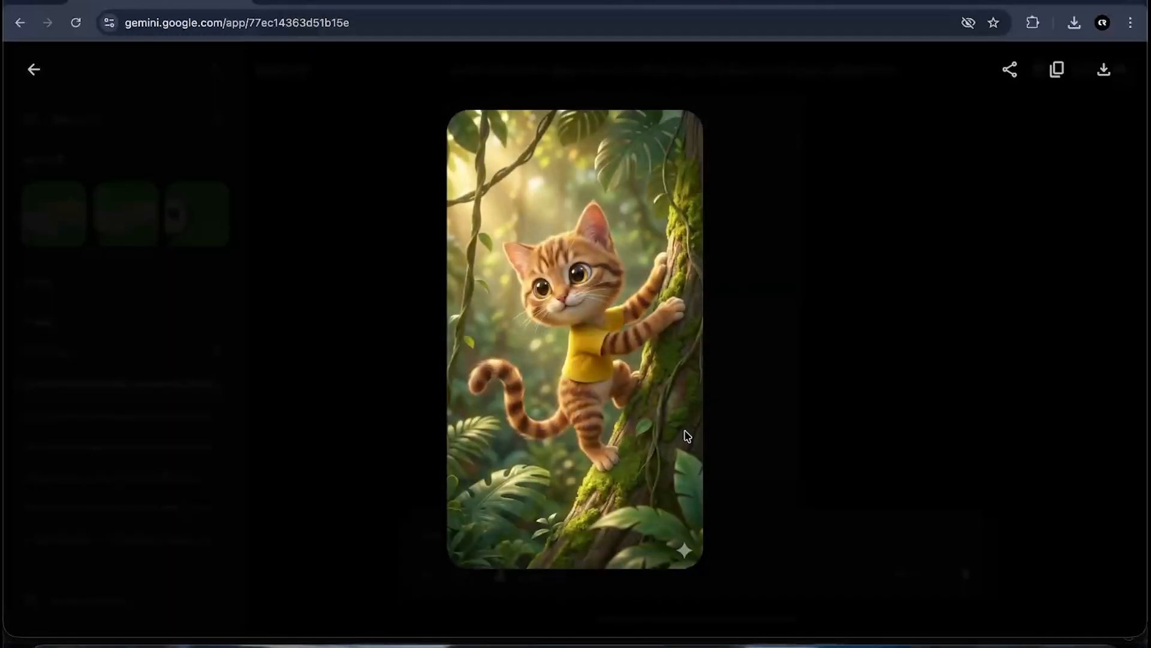
key(Escape)
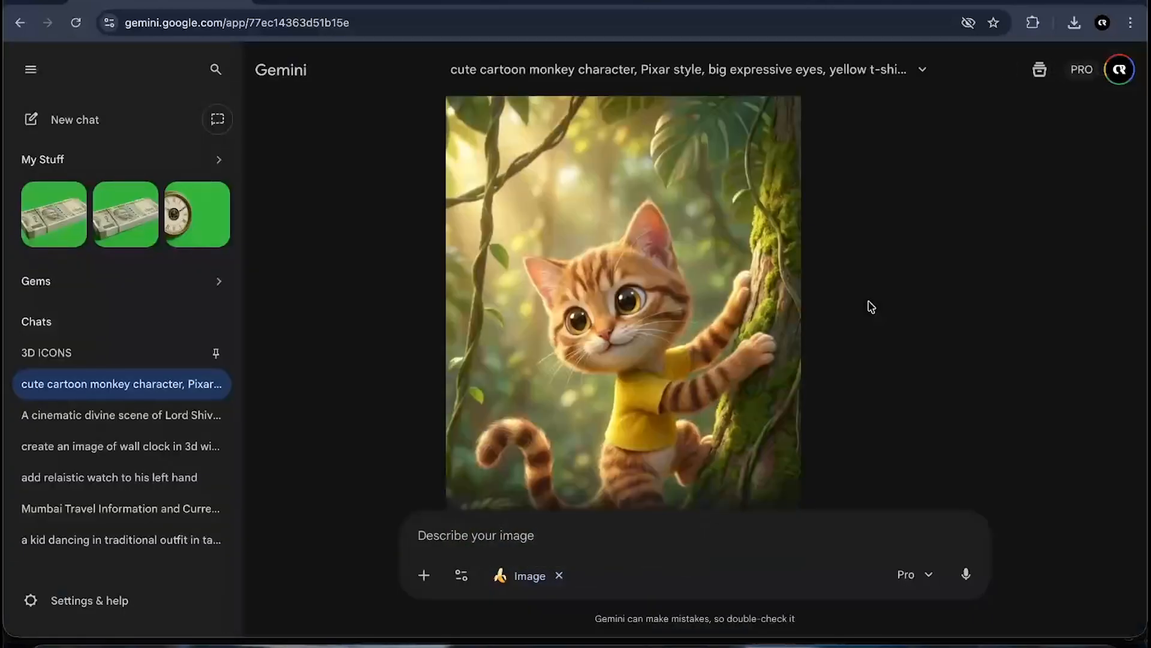
scroll(871, 307, up, 2)
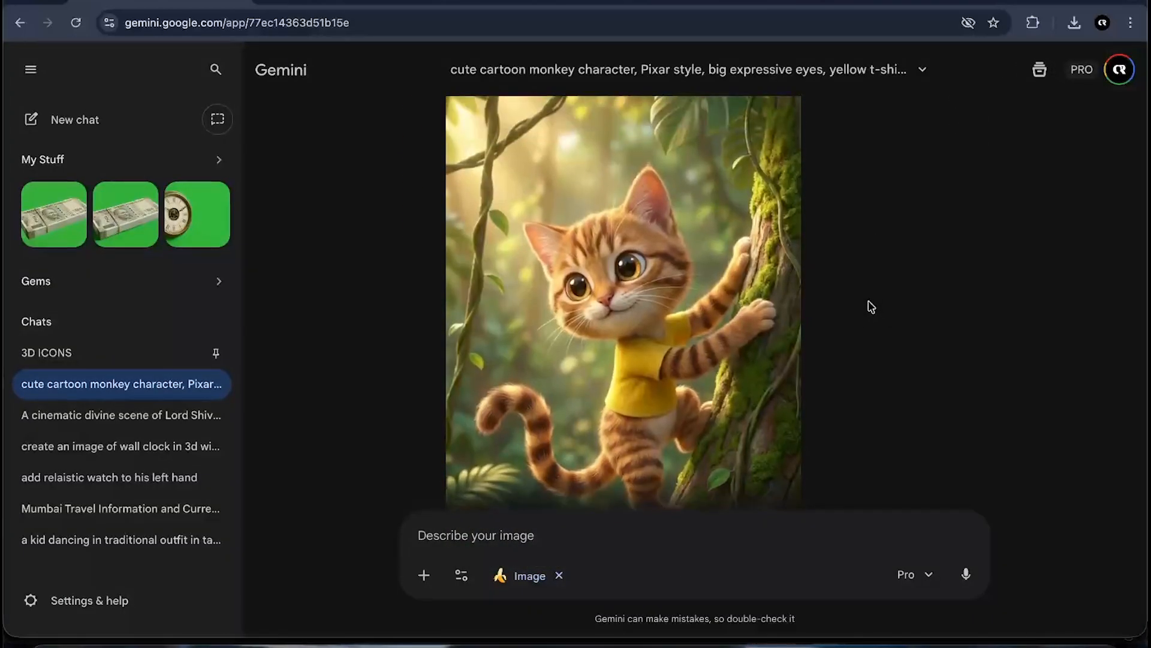
mouse_move(747, 192)
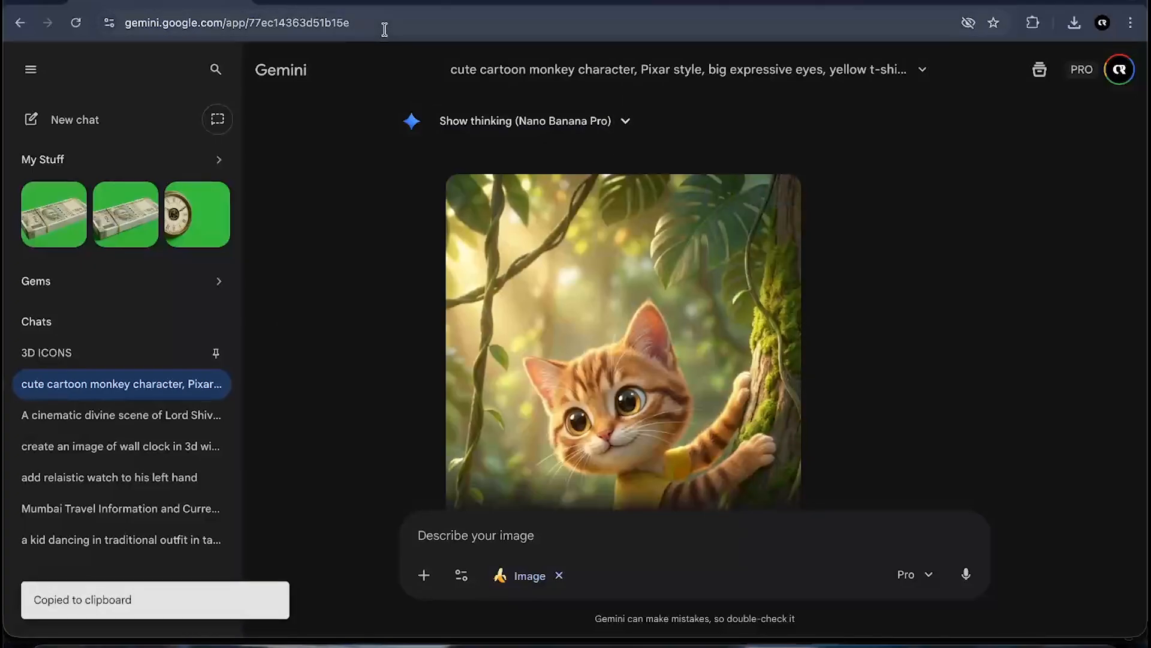
- Attach the vertical Gemini-generated cat character image from Downloads to the ChatGPT message
click(364, 1)
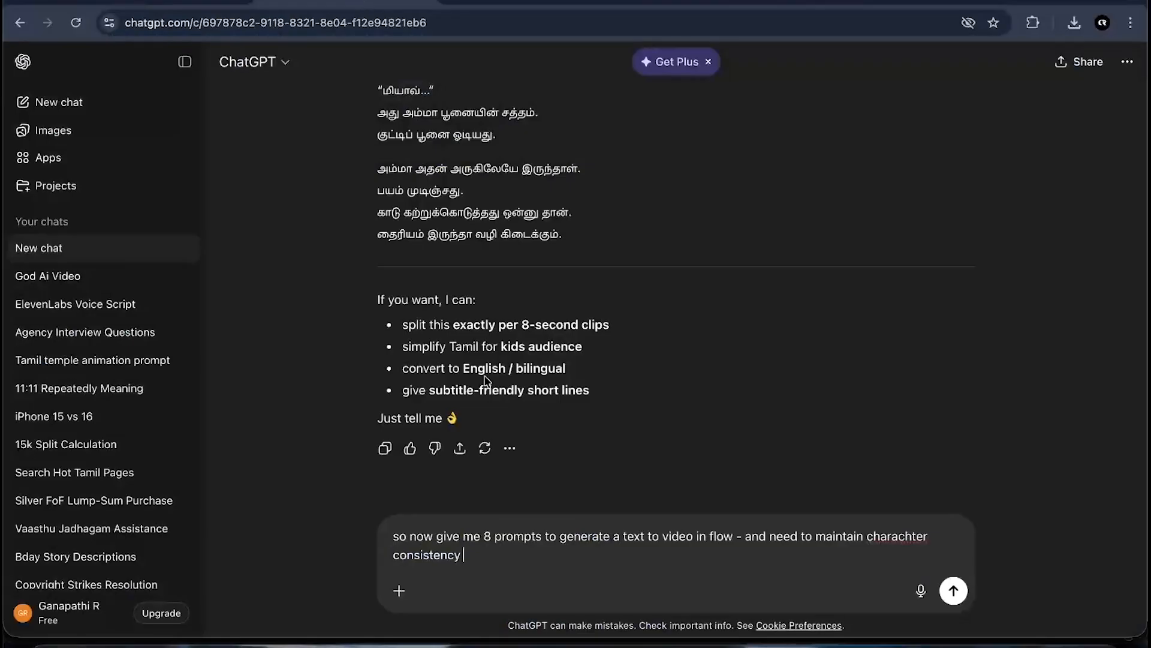
click(398, 591)
click(426, 397)
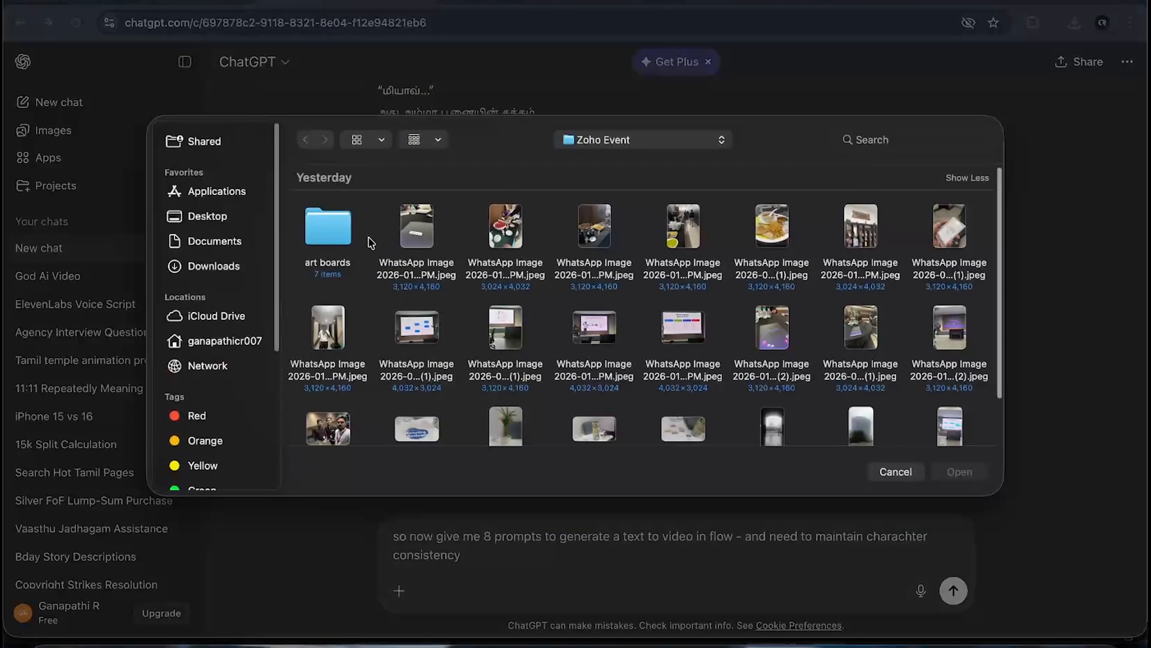
click(189, 270)
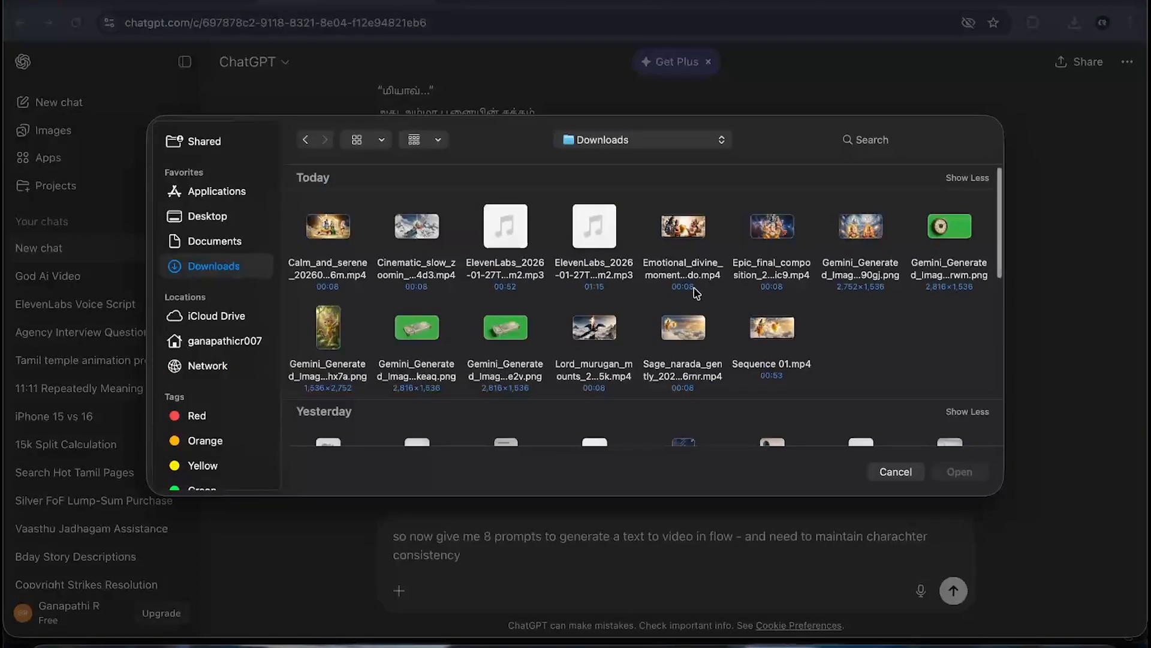
click(313, 323)
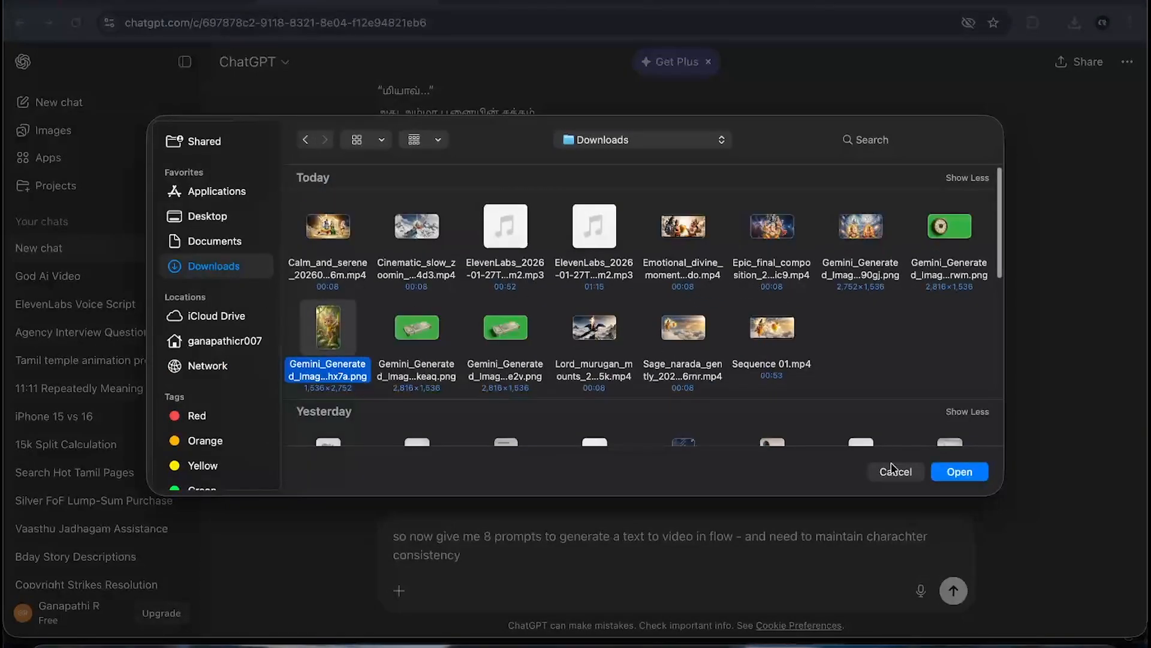
click(958, 472)
- Append "and also give 8 prompts for gemini for image generation" to the message and send it
scroll(720, 311, down, 4)
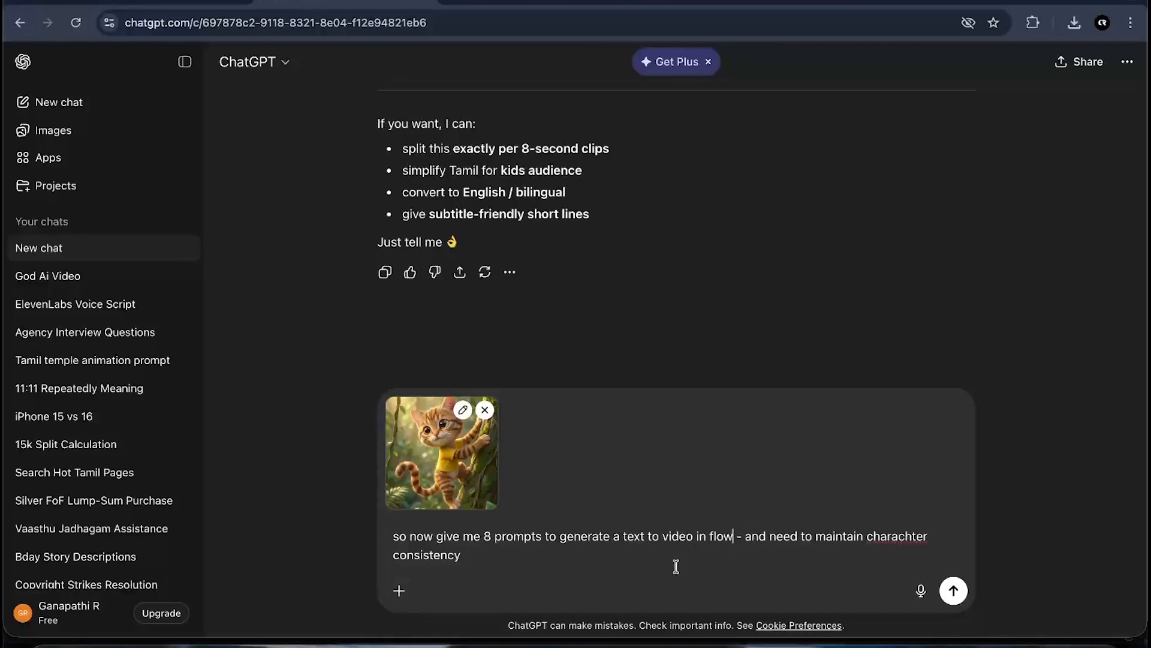
click(587, 557)
text(and also give 8 prompts for gemini for image generation)
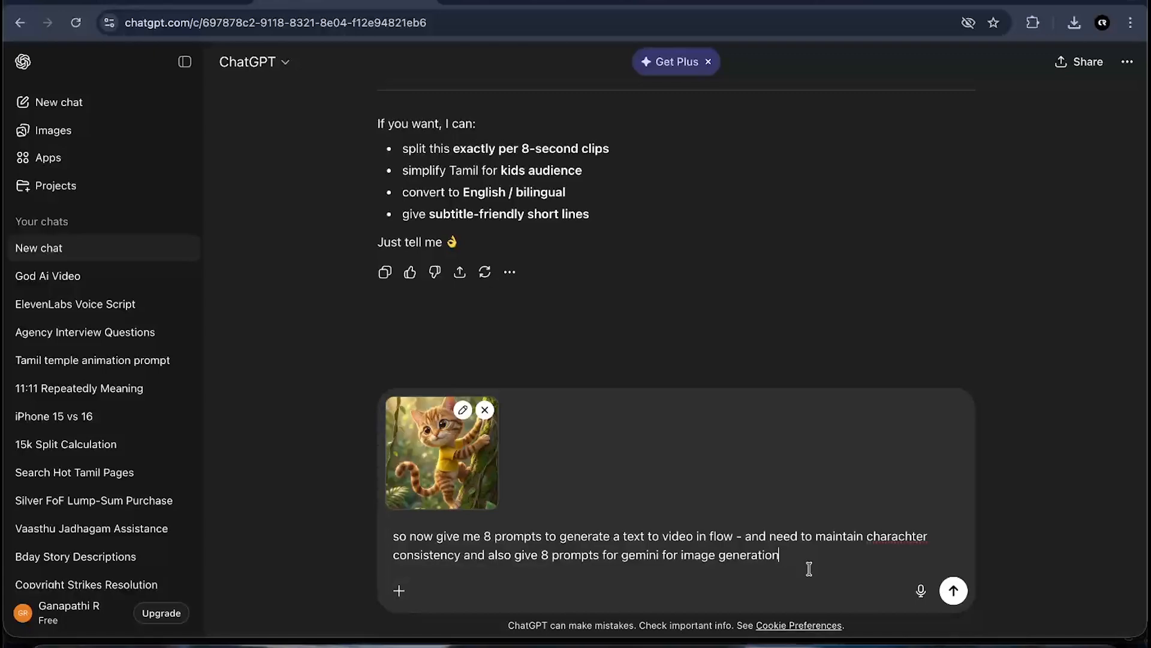
key(Return)
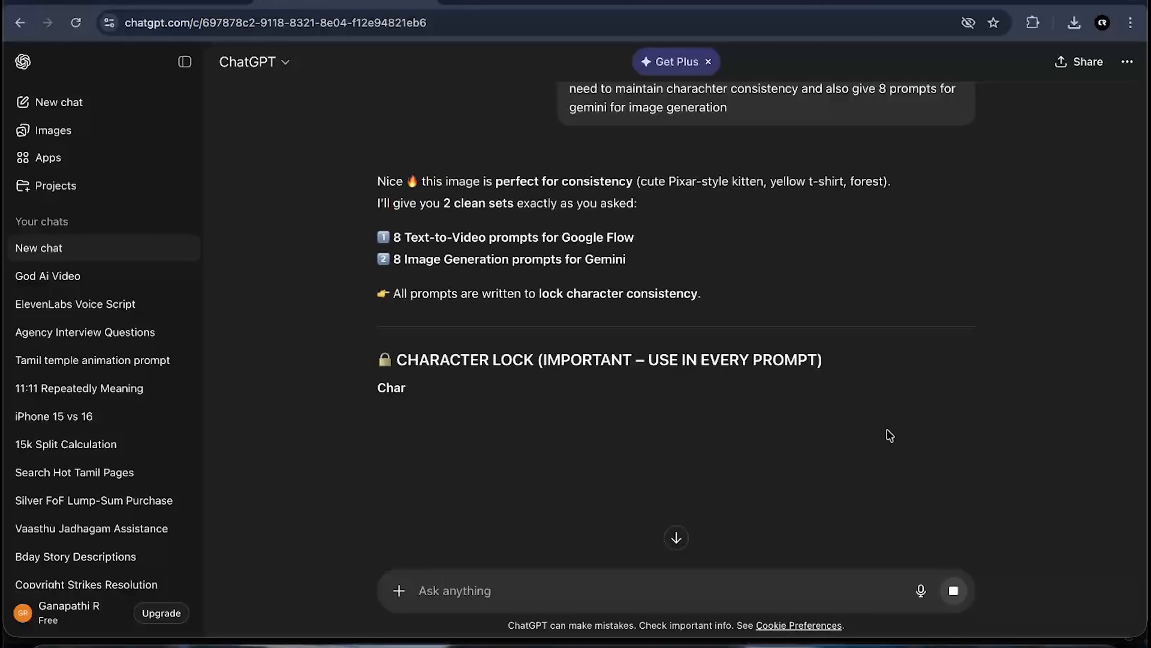
- Read through the reply's character lock and the Google Flow text-to-video shot prompts
drag(394, 235, 587, 237)
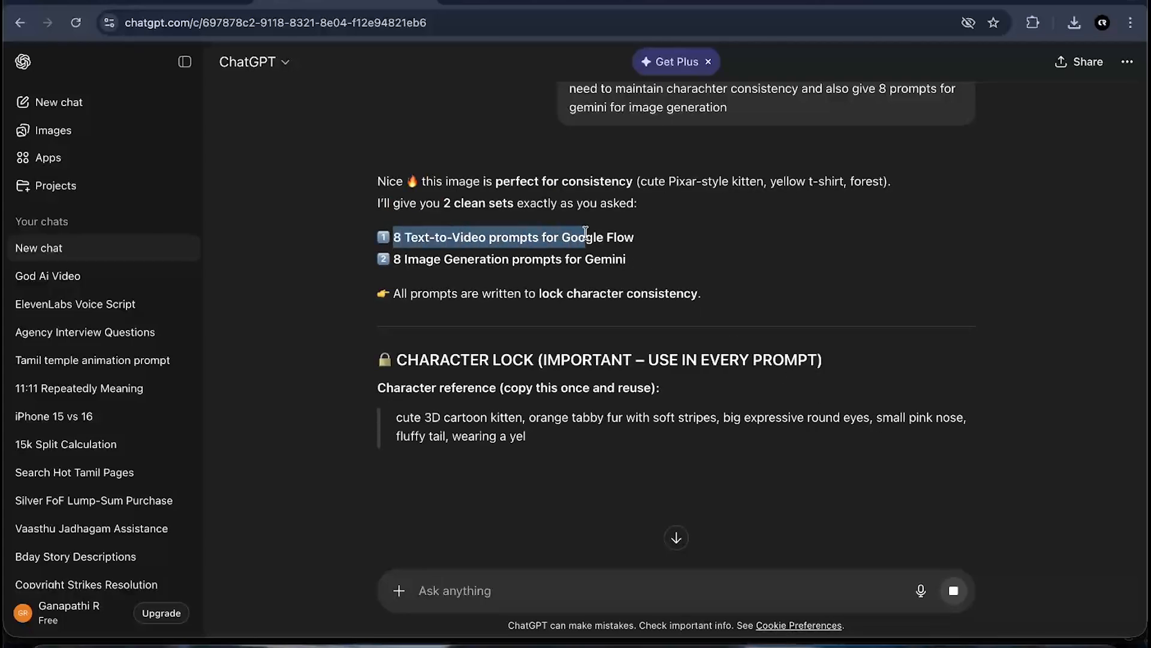
click(478, 269)
drag(394, 259, 626, 261)
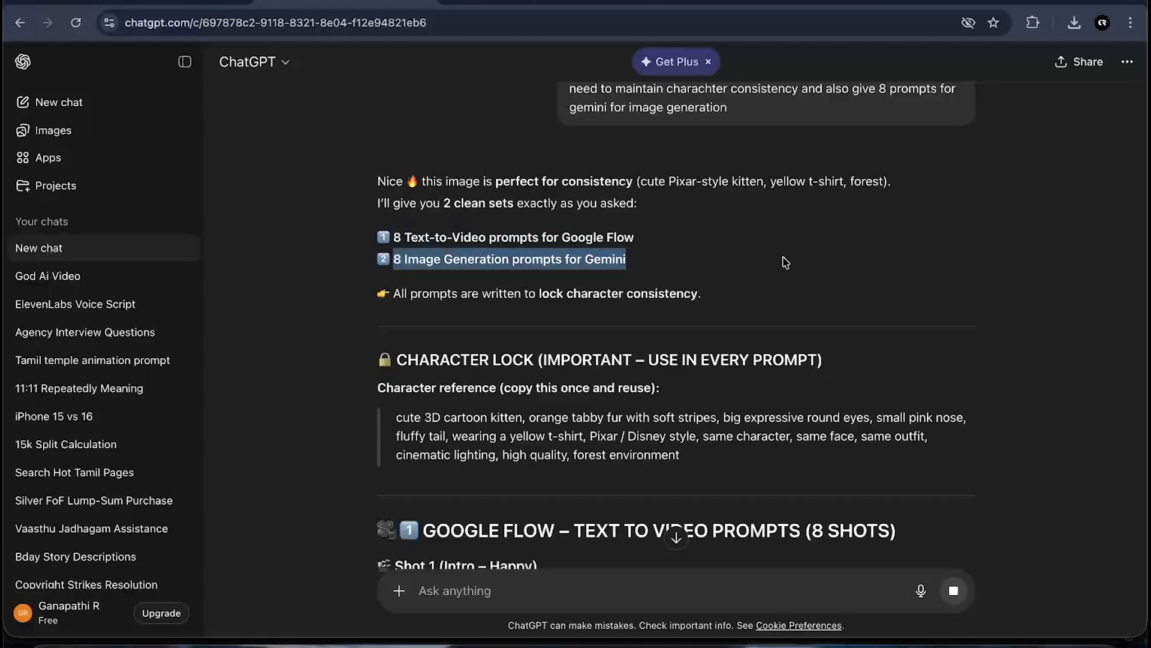
click(626, 261)
scroll(717, 409, down, 3)
scroll(717, 410, down, 1)
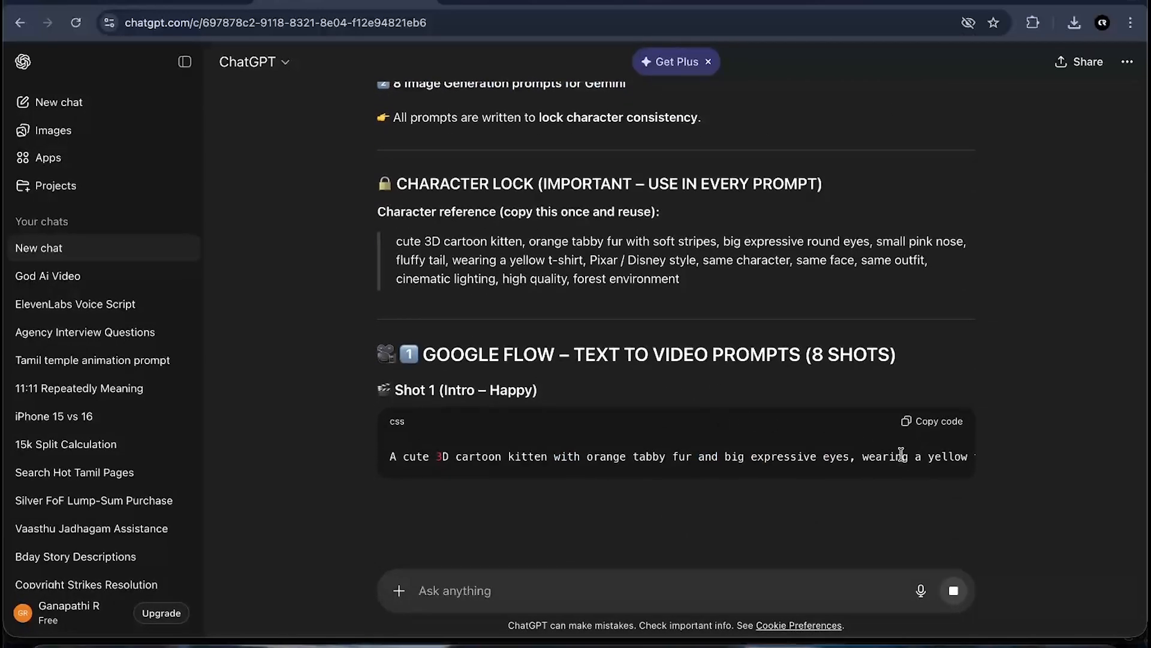
scroll(1051, 476, down, 2)
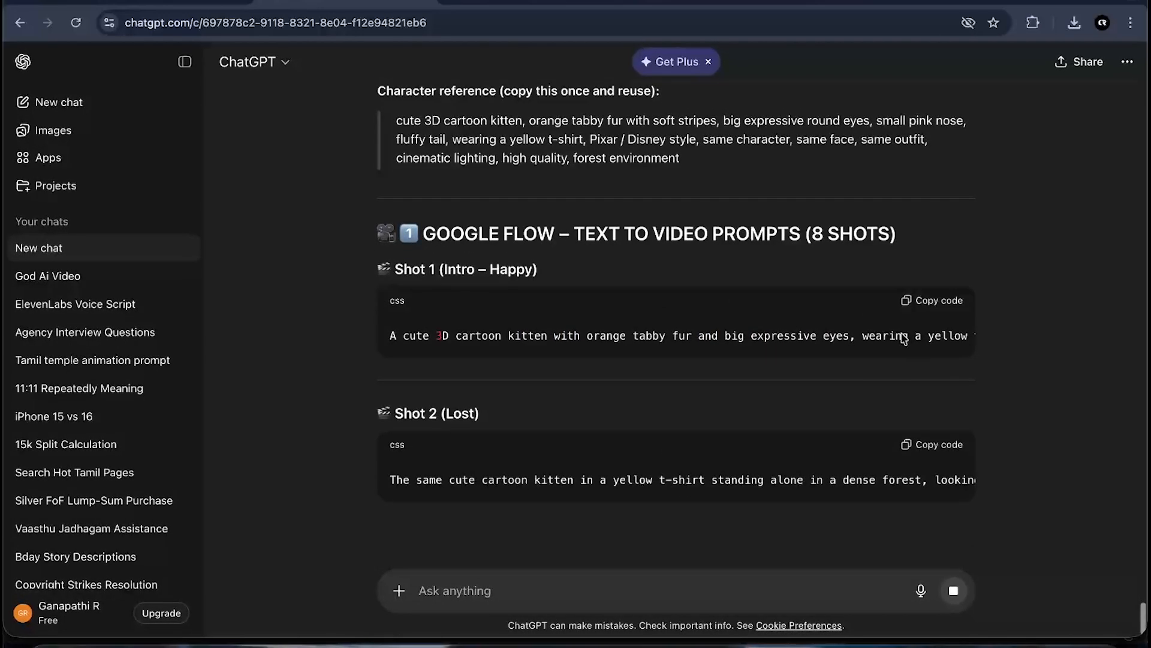
scroll(845, 339, right, 6)
scroll(844, 339, right, 6)
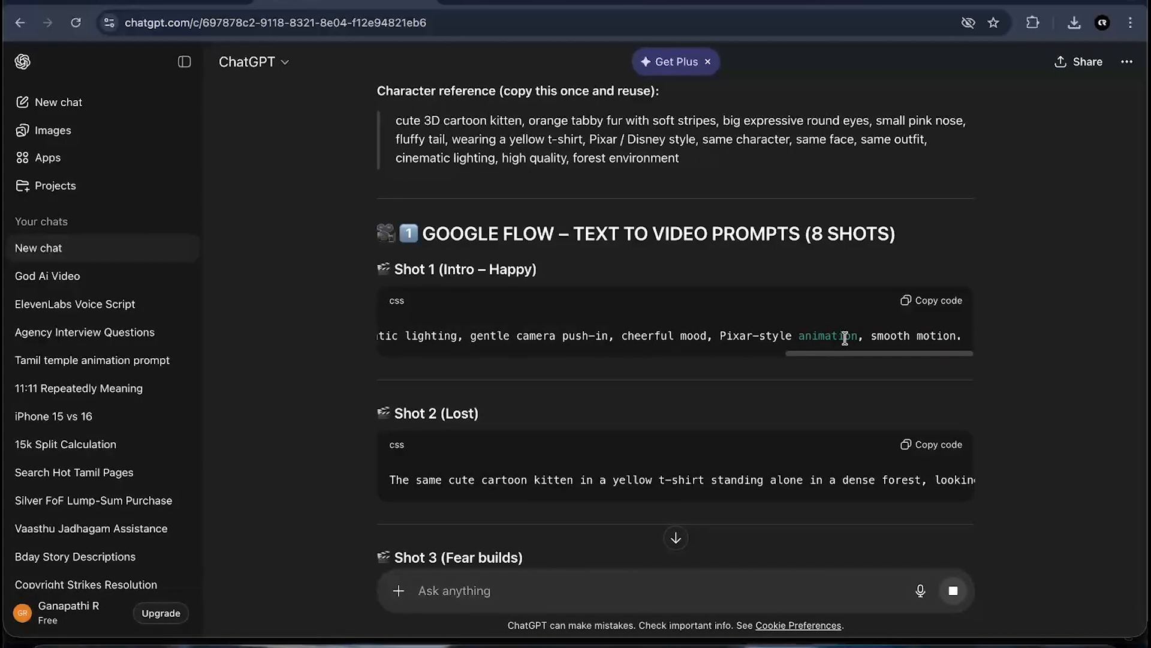
scroll(847, 343, down, 3)
scroll(1026, 363, up, 1)
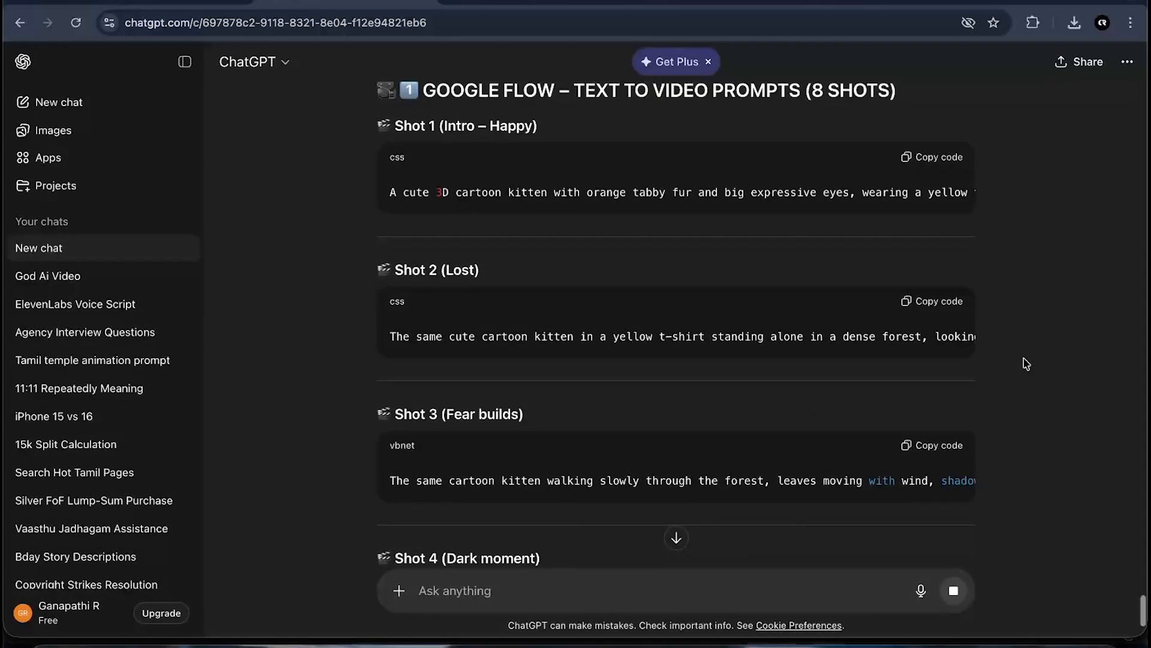
scroll(1026, 364, down, 2)
scroll(1026, 364, up, 3)
scroll(1026, 364, down, 4)
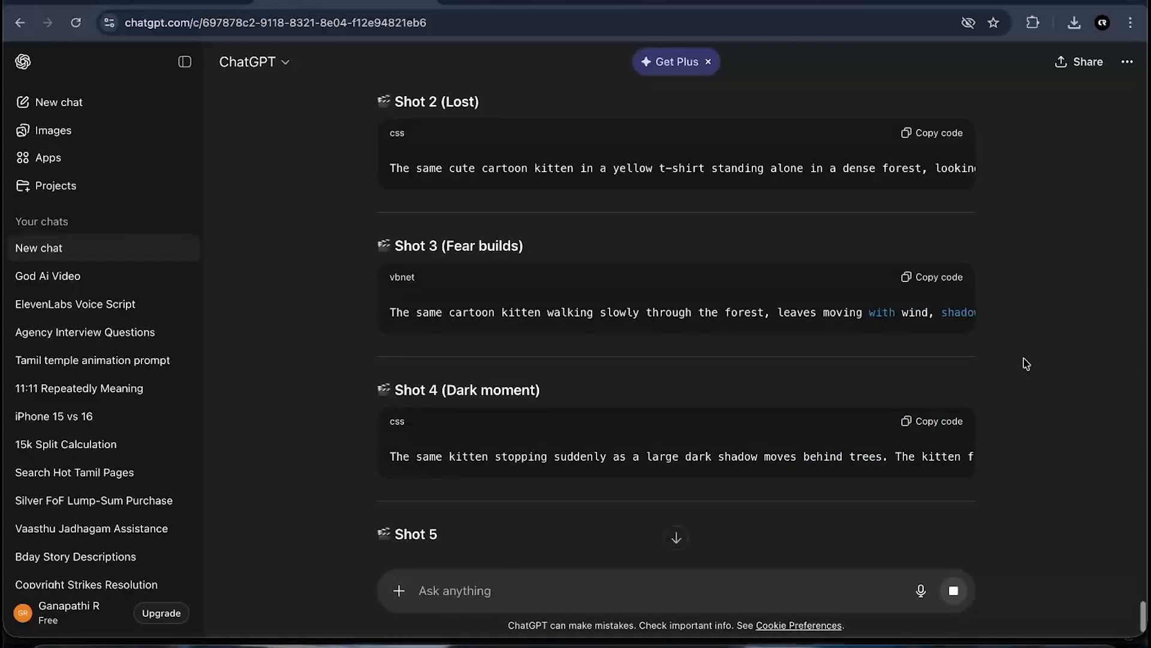
scroll(1026, 363, down, 3)
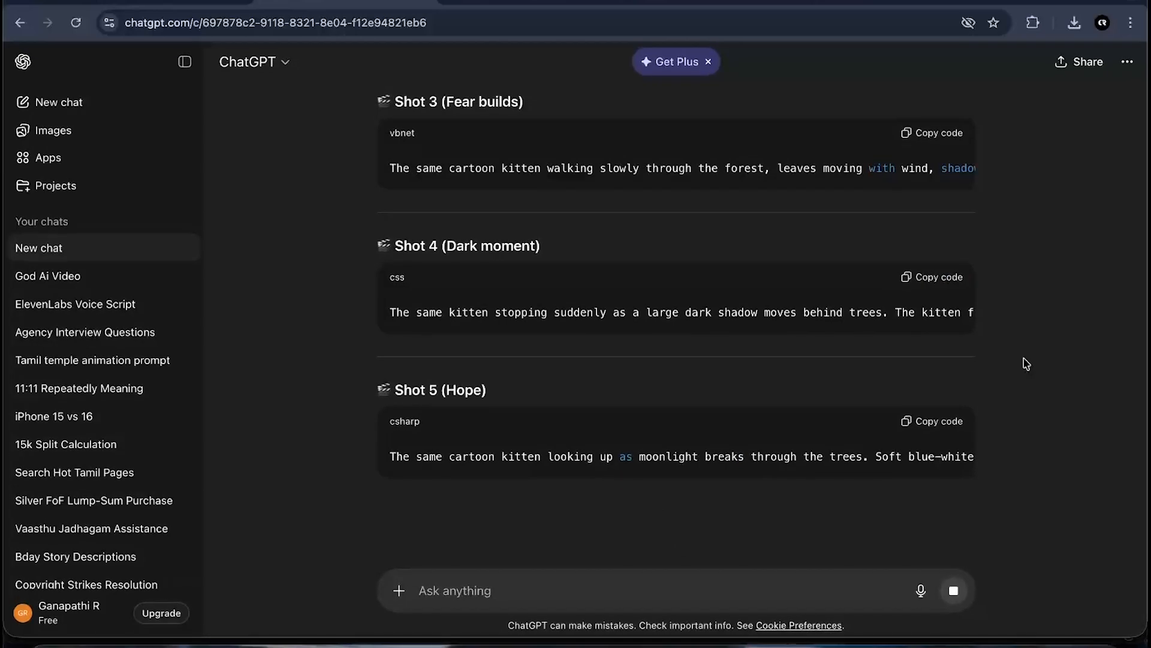
scroll(1019, 436, down, 2)
scroll(1019, 436, up, 5)
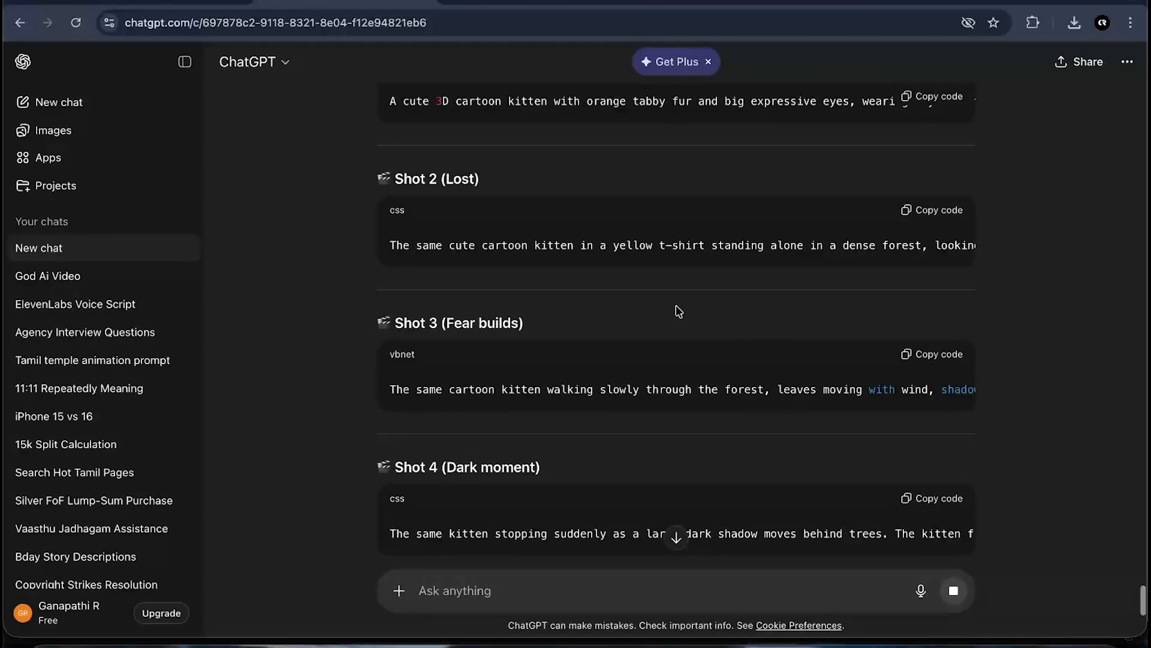
scroll(676, 310, up, 2)
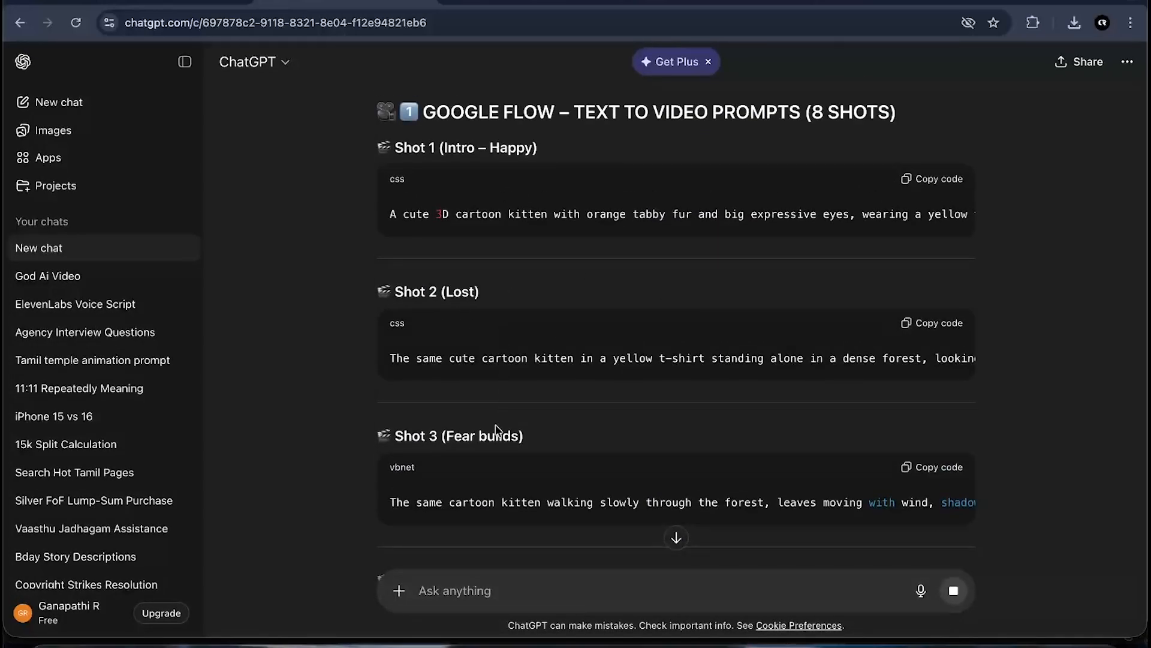
scroll(512, 437, down, 3)
drag(434, 447, 582, 442)
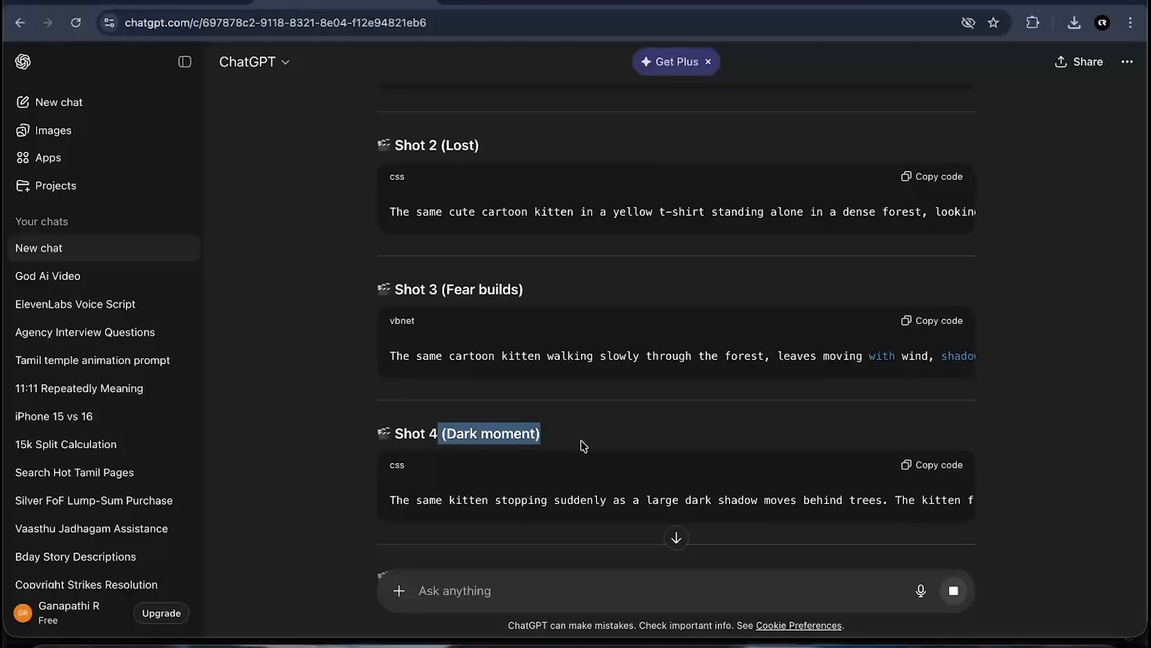
click(581, 442)
scroll(484, 420, down, 4)
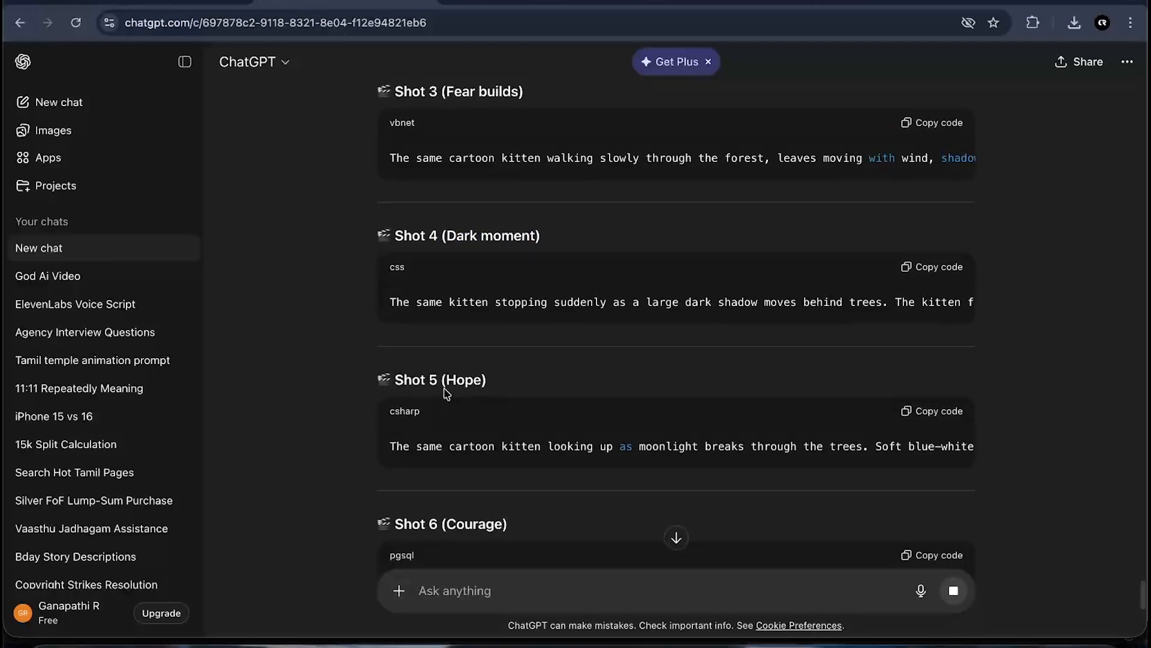
- Copy the Image 1 prompt from ChatGPT's reply, paste it into the Gemini chat and submit it to generate the image
scroll(468, 419, down, 6)
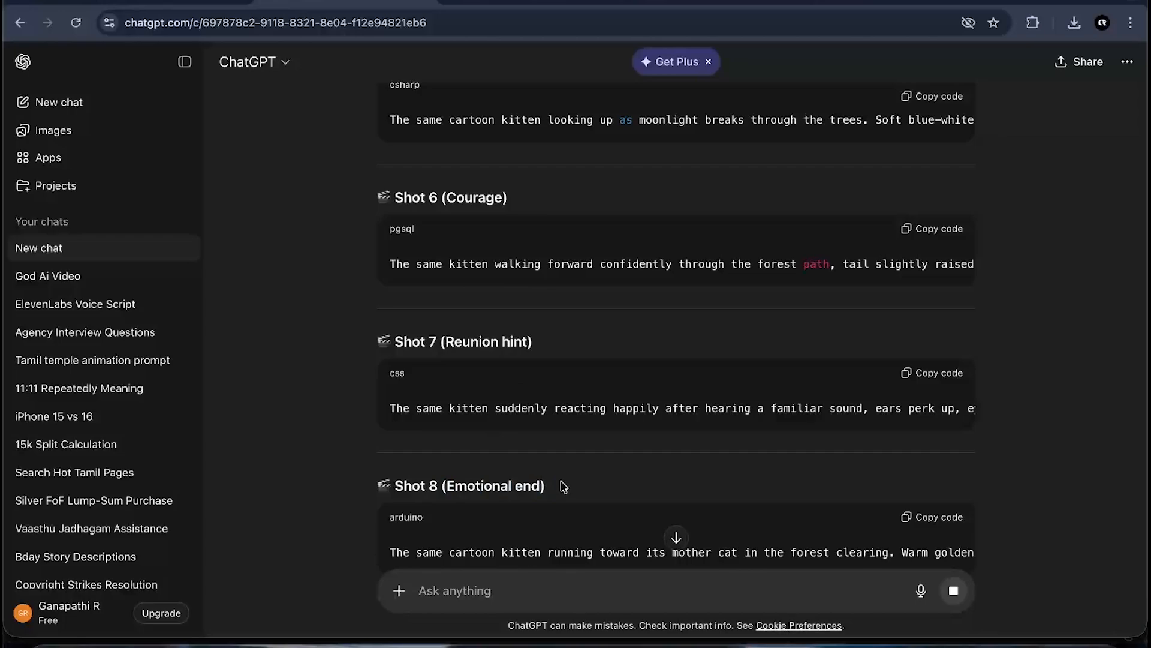
scroll(564, 486, down, 8)
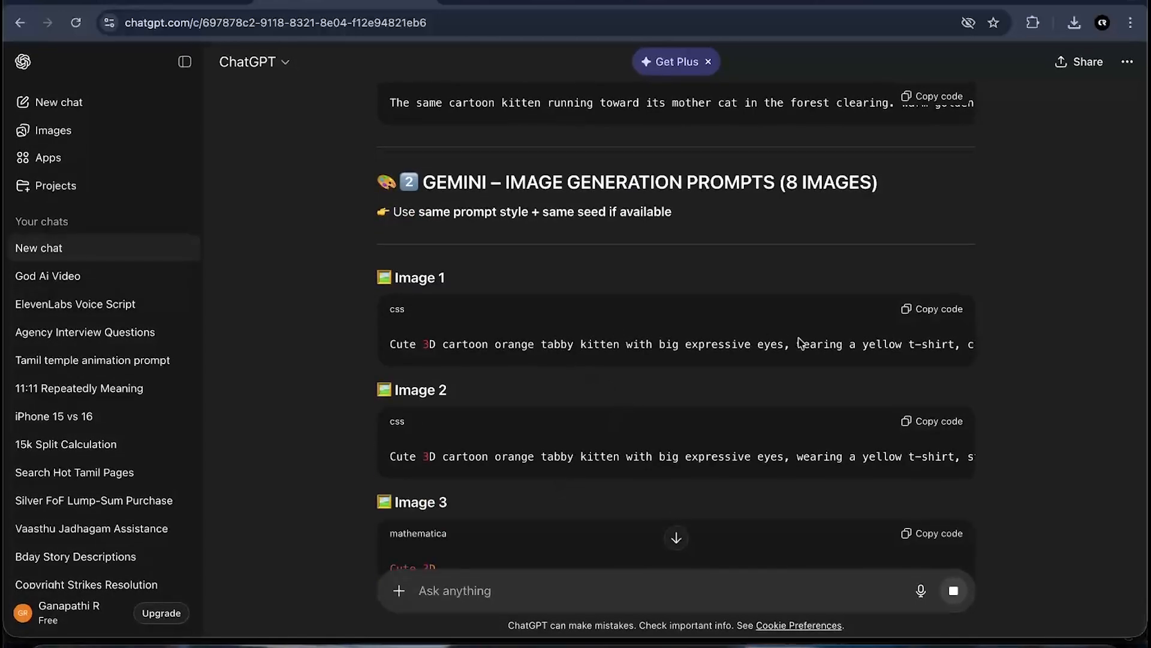
scroll(799, 412, down, 1)
scroll(799, 412, up, 2)
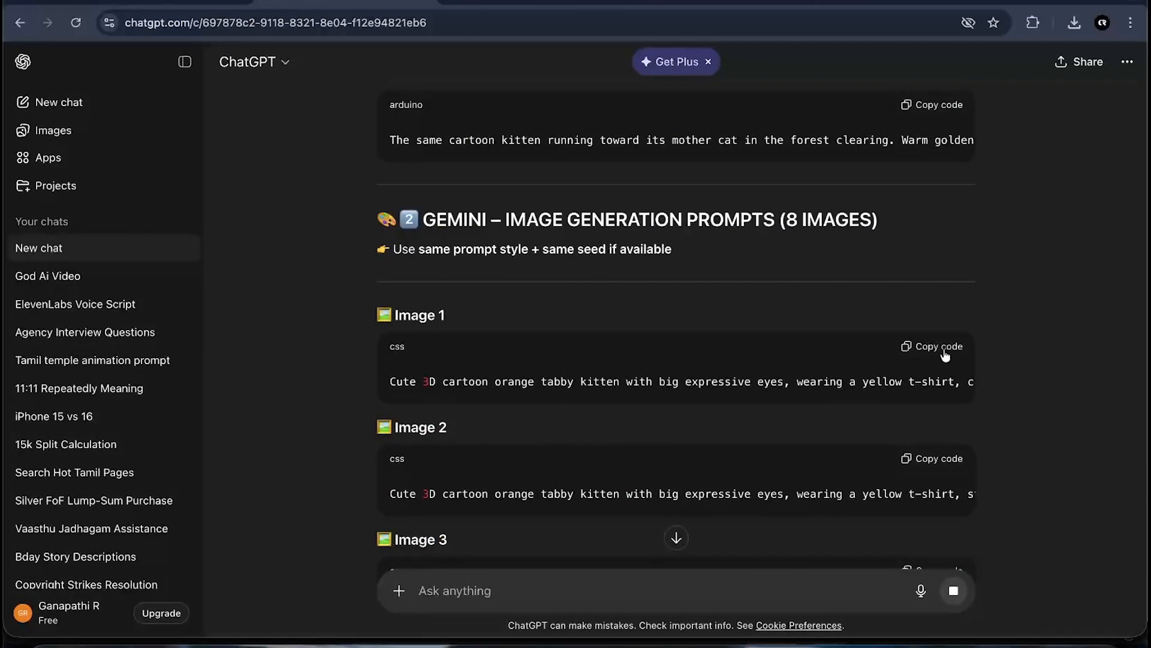
click(939, 348)
click(223, 2)
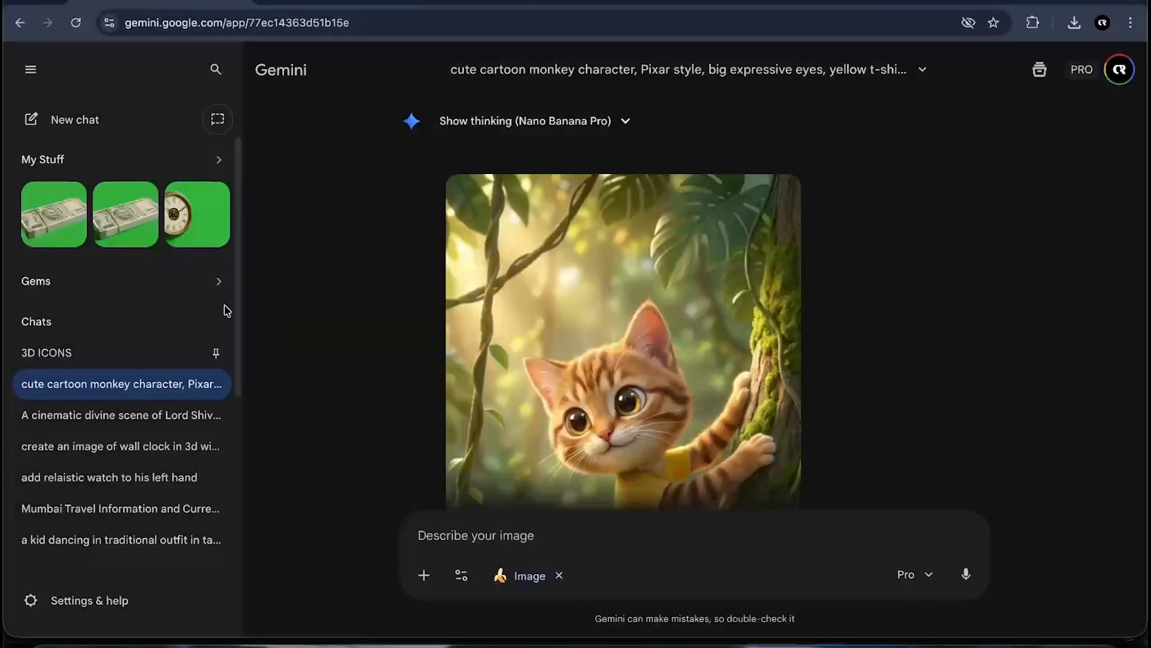
scroll(406, 391, down, 7)
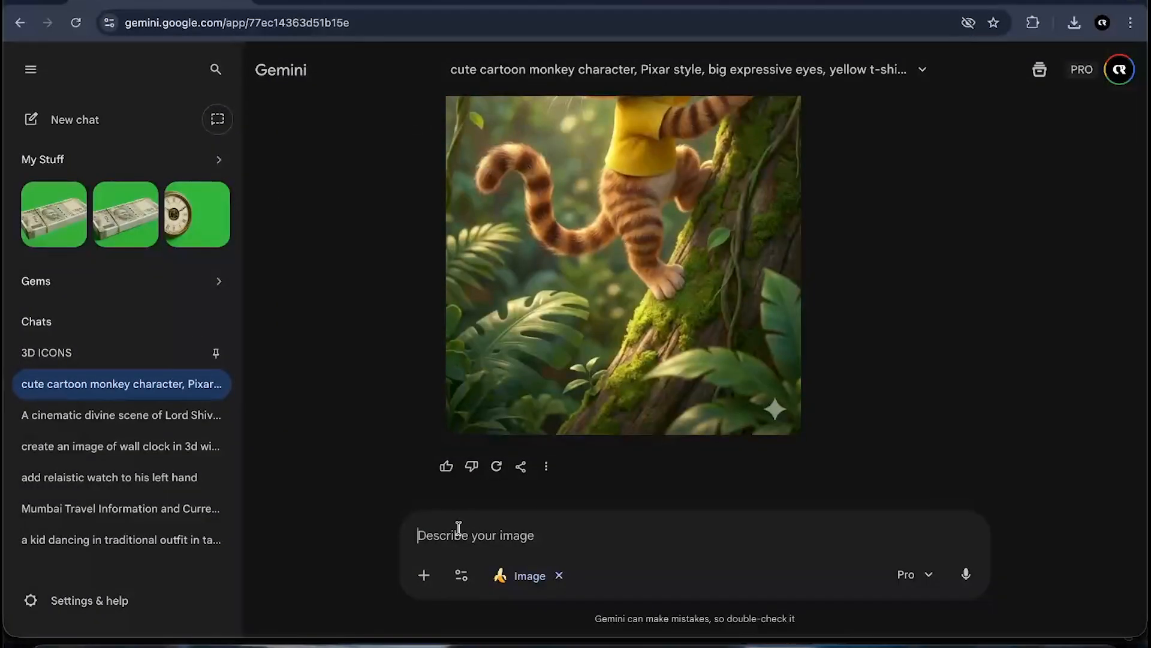
key(ctrl+v)
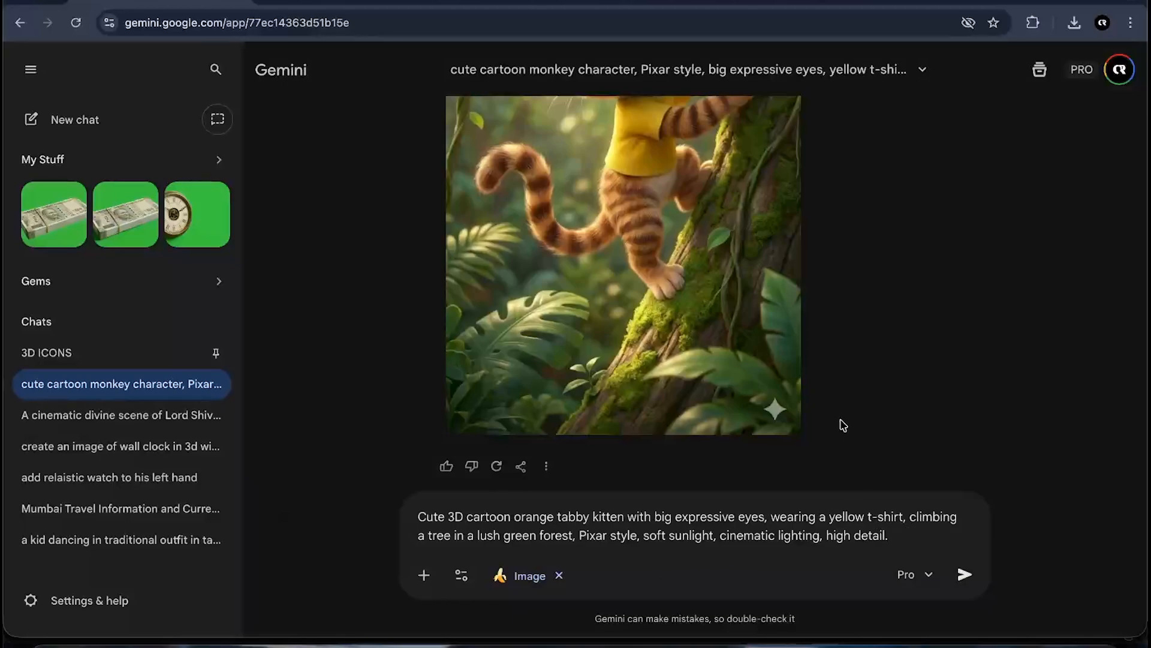
scroll(770, 384, up, 2)
scroll(802, 394, down, 2)
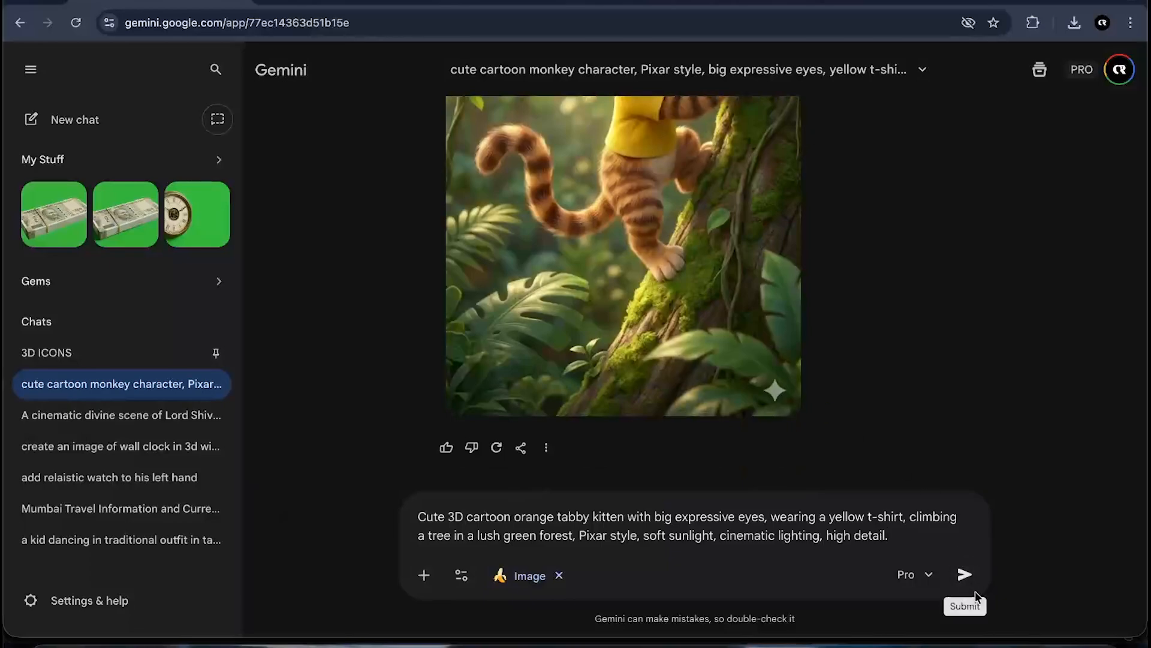
click(964, 574)
- Read through the eight Gemini image prompts and the Google Flow shot prompts in ChatGPT's reply
scroll(615, 378, up, 6)
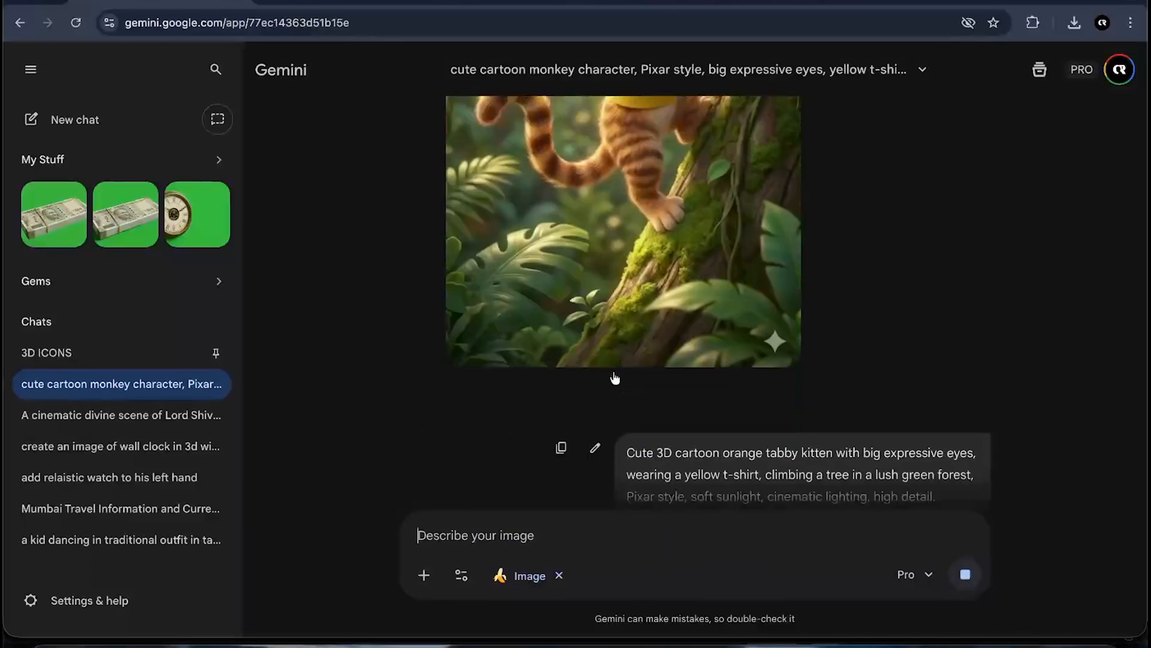
scroll(614, 379, down, 8)
scroll(612, 293, up, 5)
scroll(611, 334, up, 3)
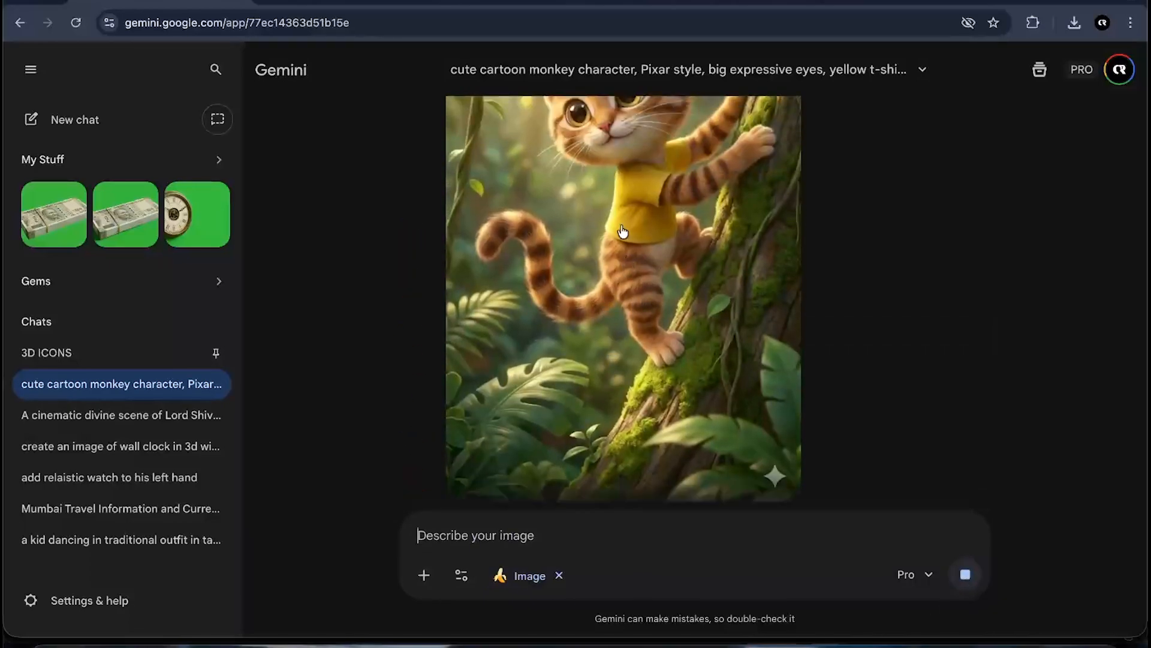
scroll(620, 229, down, 7)
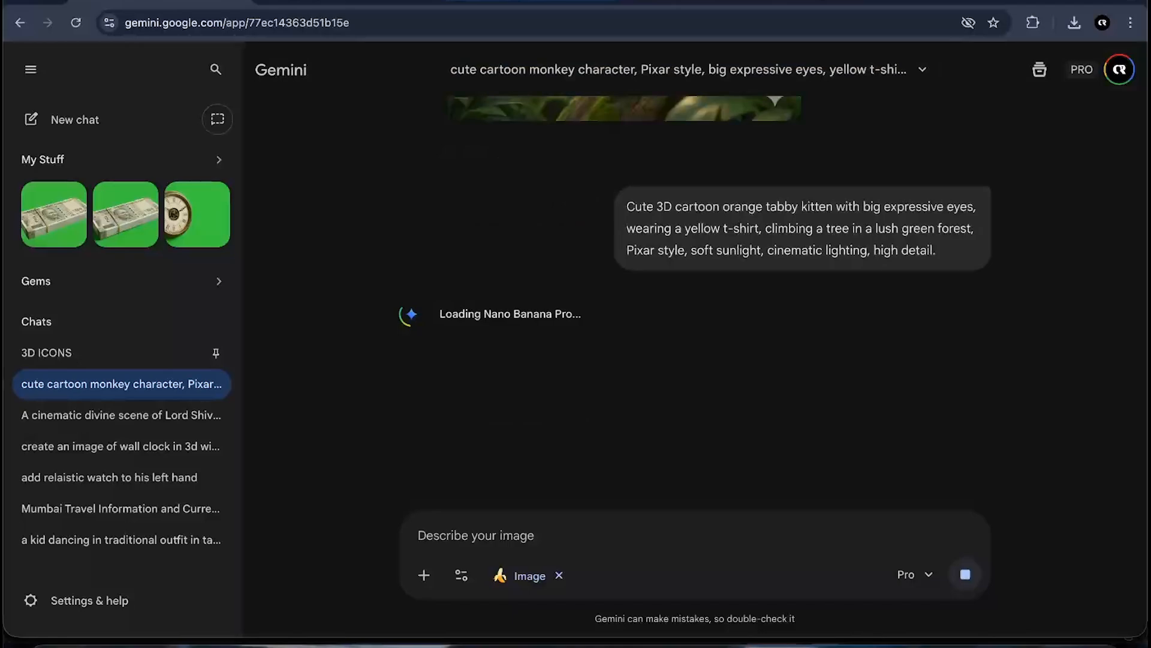
click(346, 2)
scroll(590, 287, down, 2)
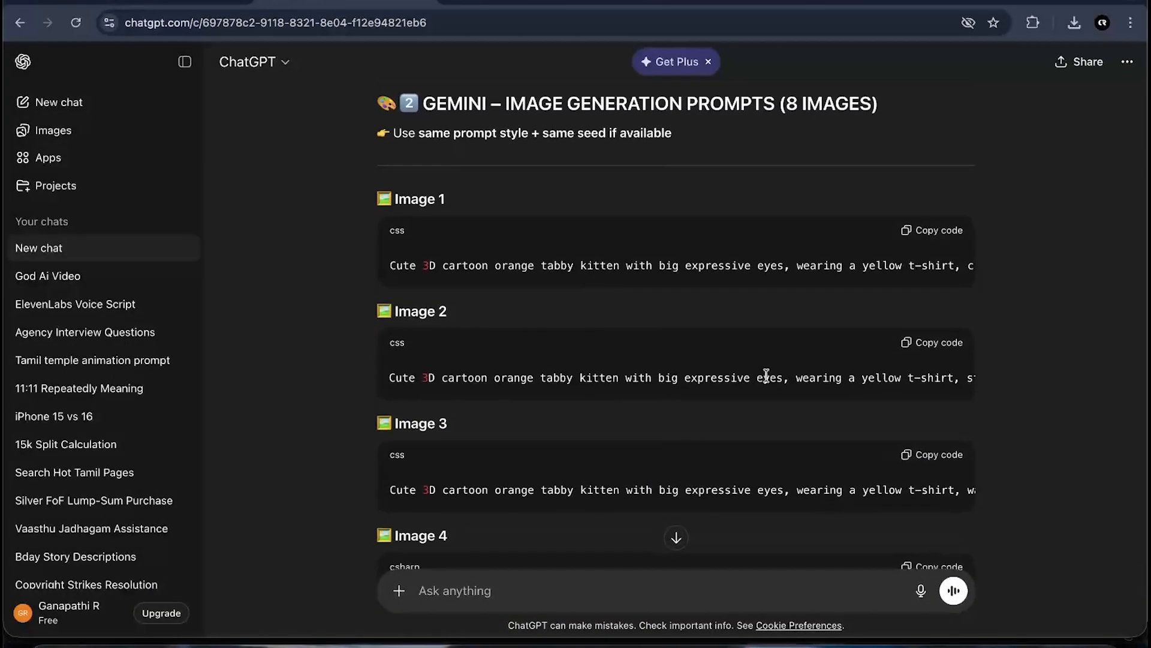
scroll(766, 375, right, 10)
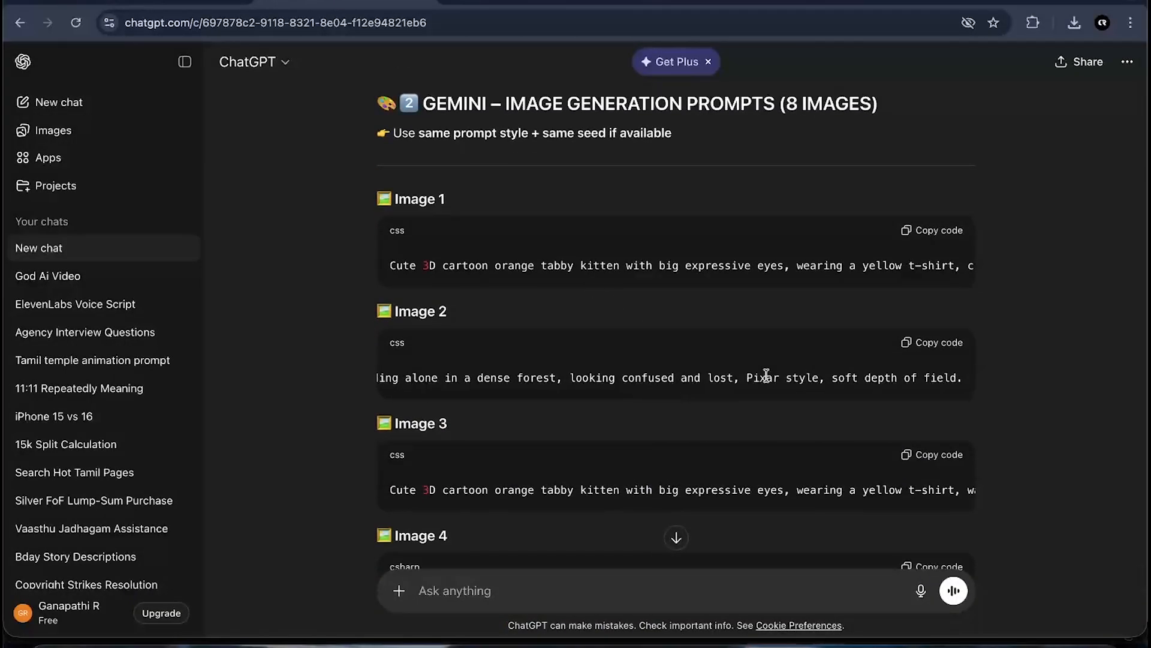
scroll(766, 376, left, 10)
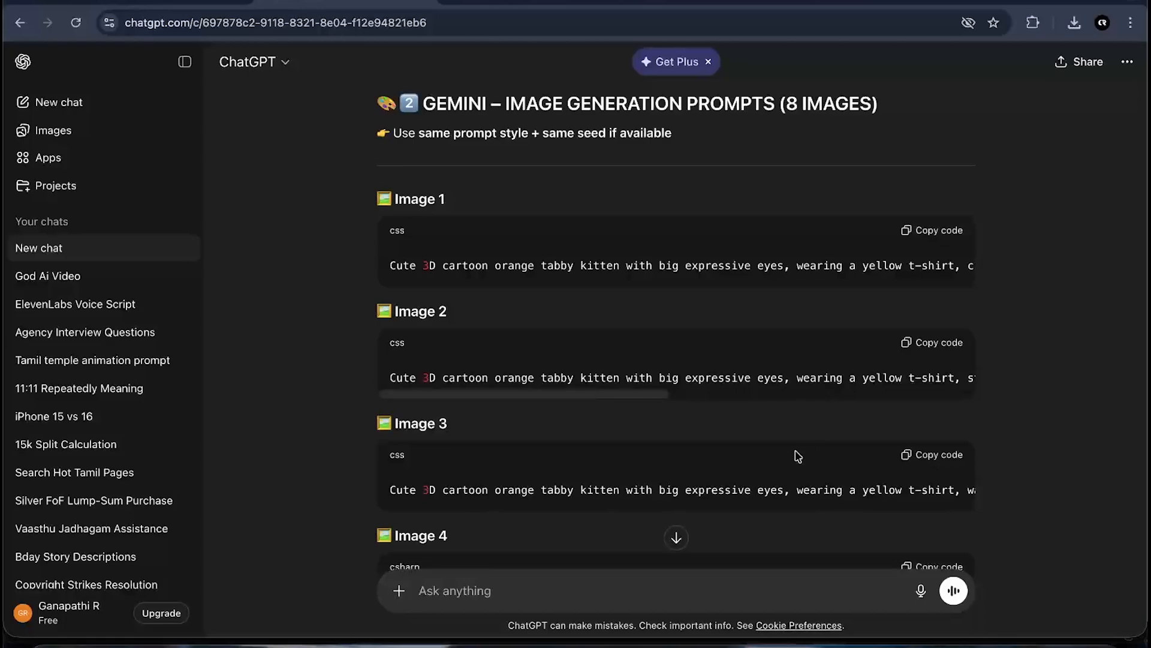
scroll(776, 483, right, 2)
scroll(777, 483, right, 8)
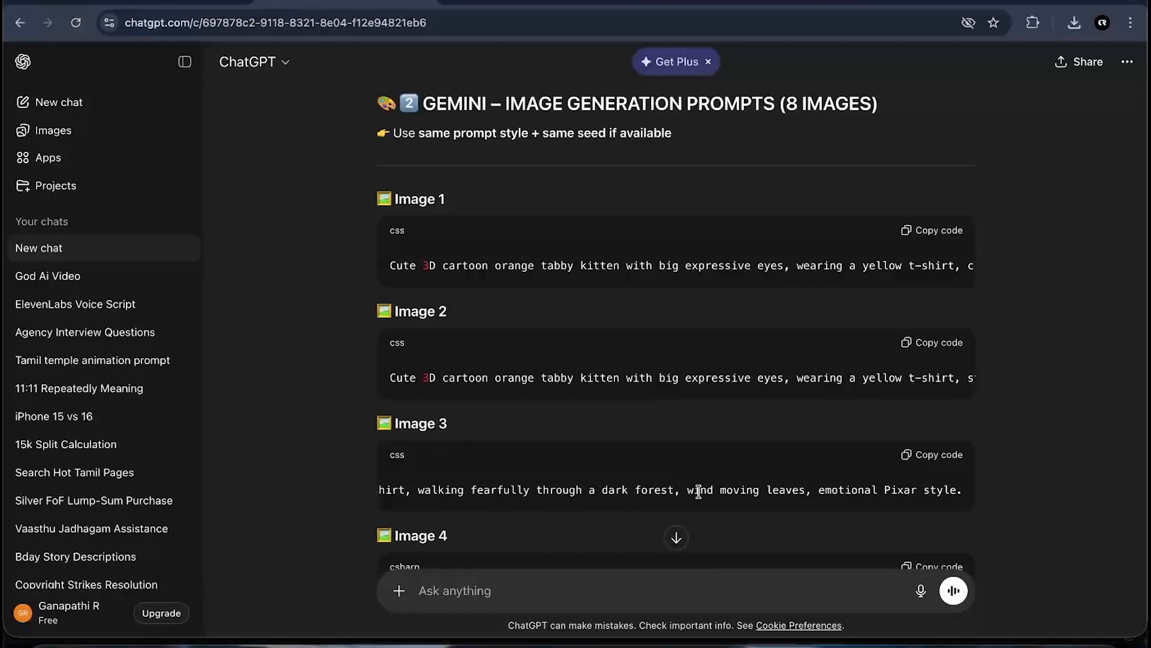
scroll(698, 491, left, 10)
scroll(699, 491, down, 5)
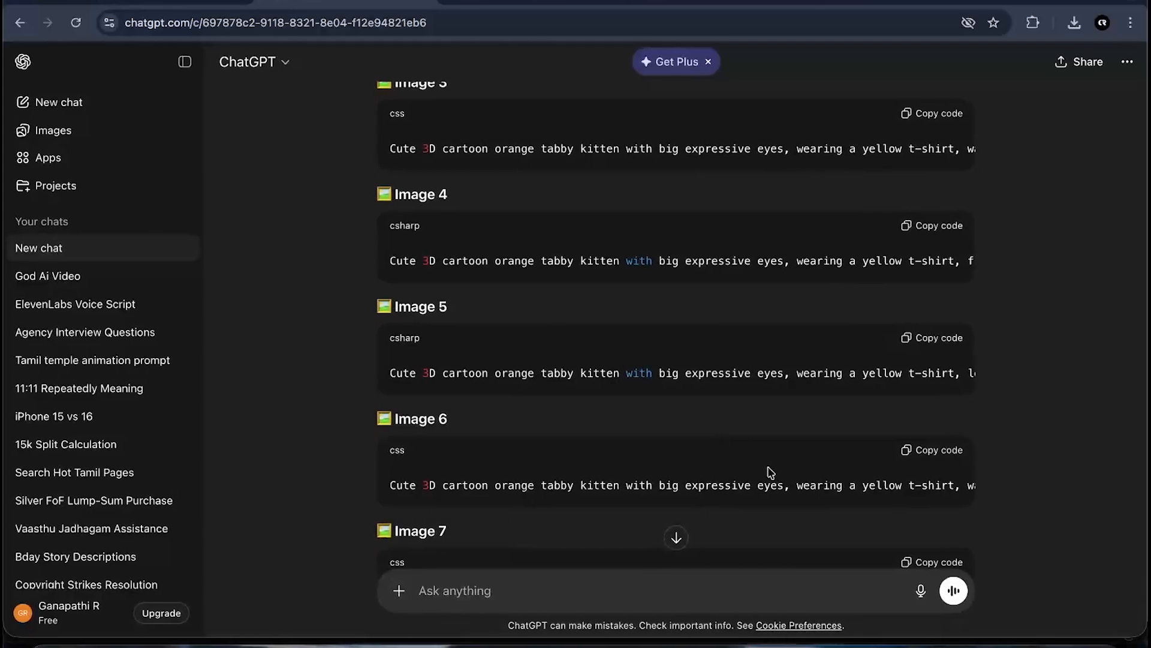
scroll(734, 491, right, 8)
scroll(735, 491, down, 10)
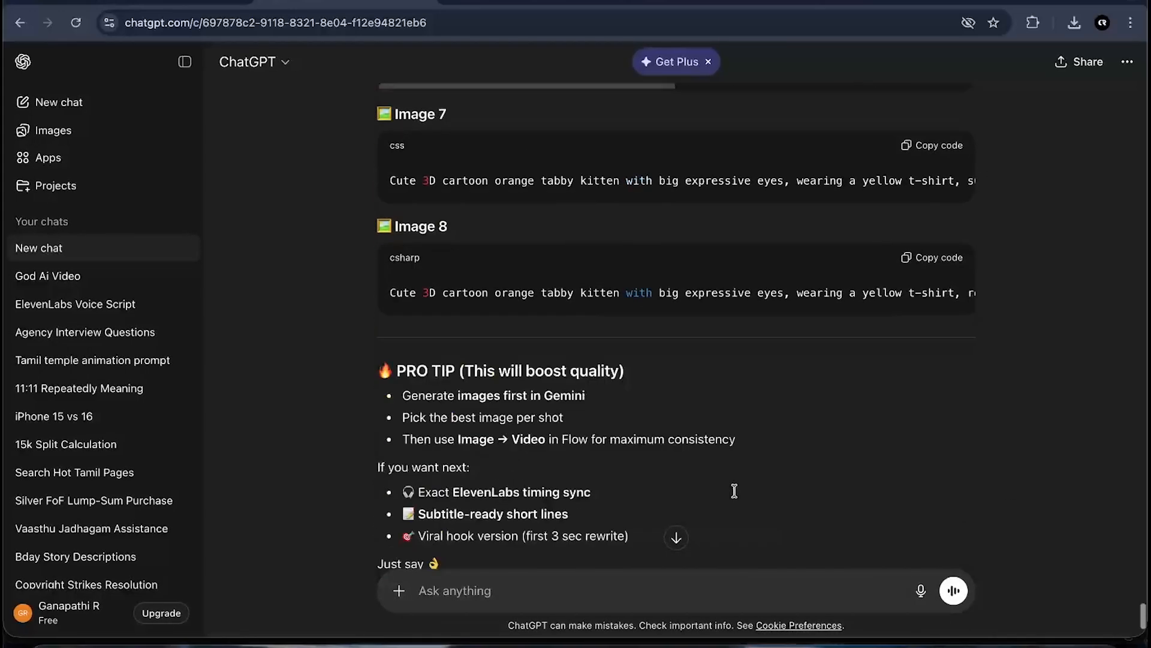
scroll(732, 494, up, 3)
scroll(746, 321, right, 5)
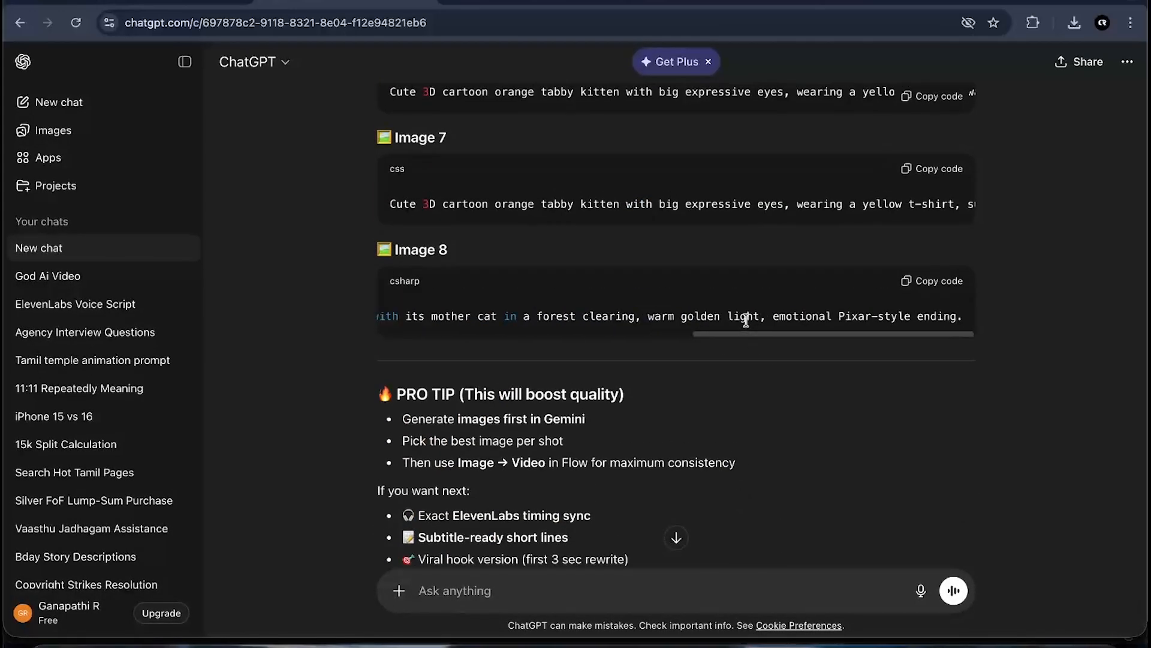
scroll(745, 320, left, 5)
scroll(747, 322, up, 12)
scroll(749, 324, up, 6)
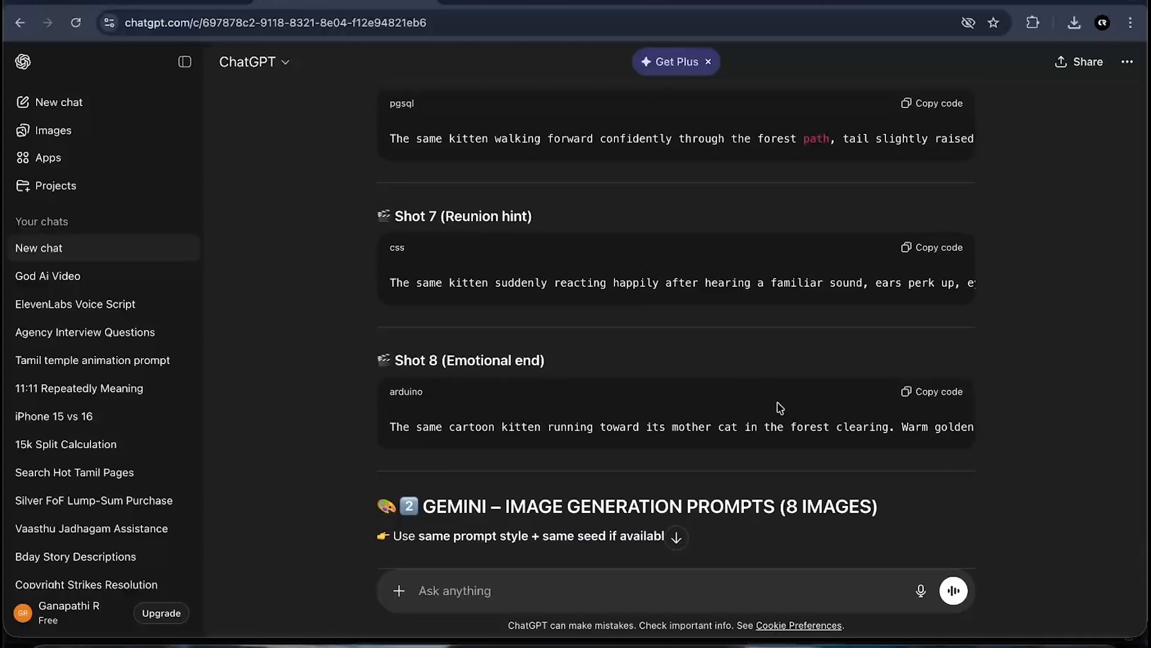
scroll(779, 408, up, 15)
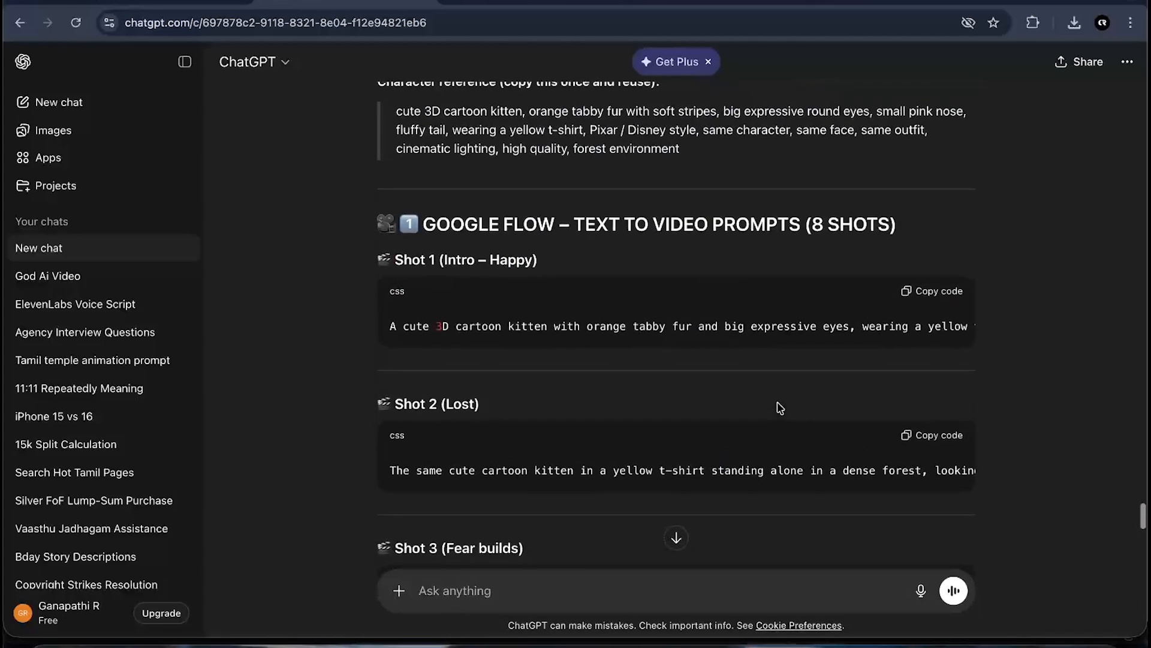
scroll(824, 321, right, 10)
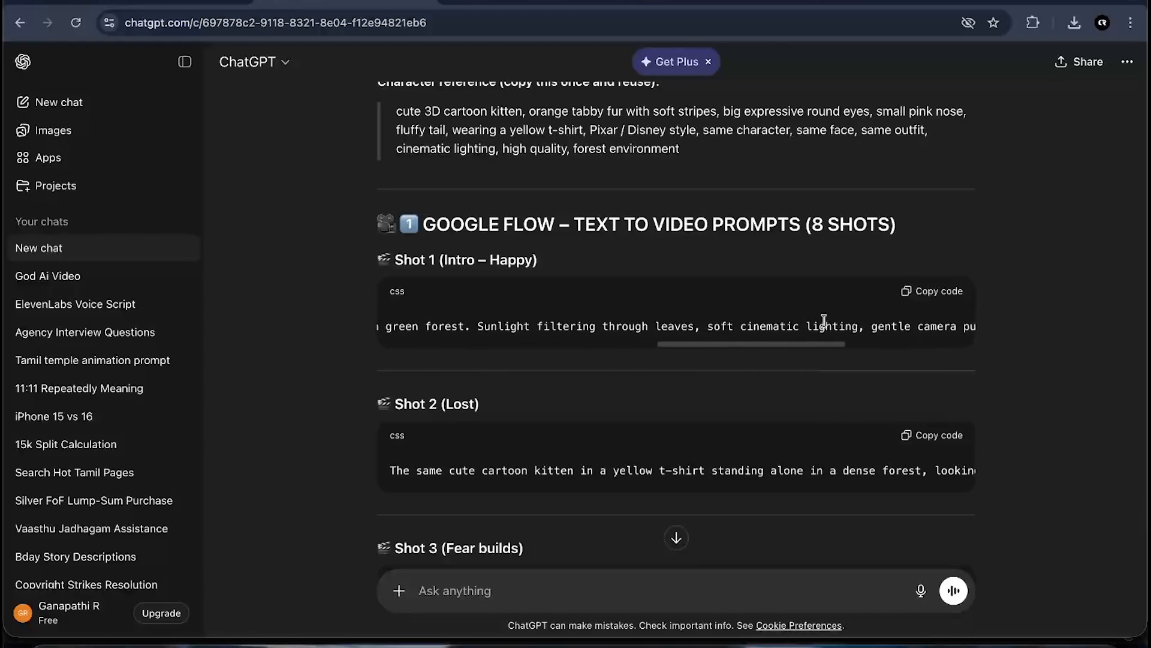
scroll(824, 321, left, 10)
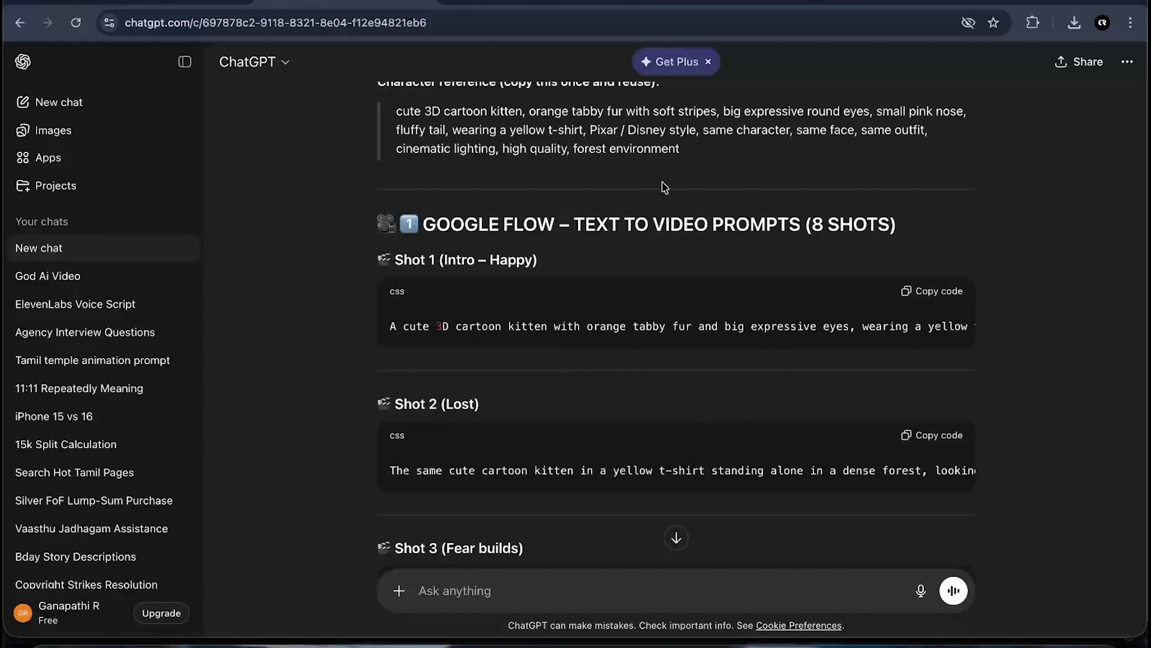
- Open the Flow tab and switch to the other Chrome profile holding the kitten Flow project
click(547, 4)
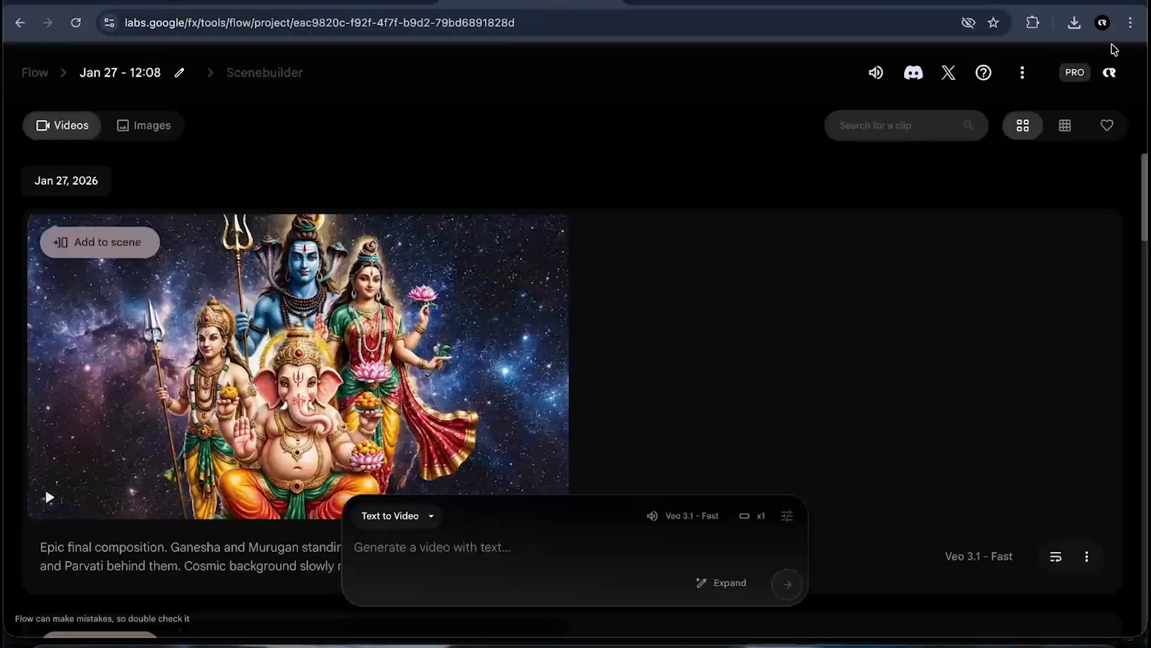
click(1102, 23)
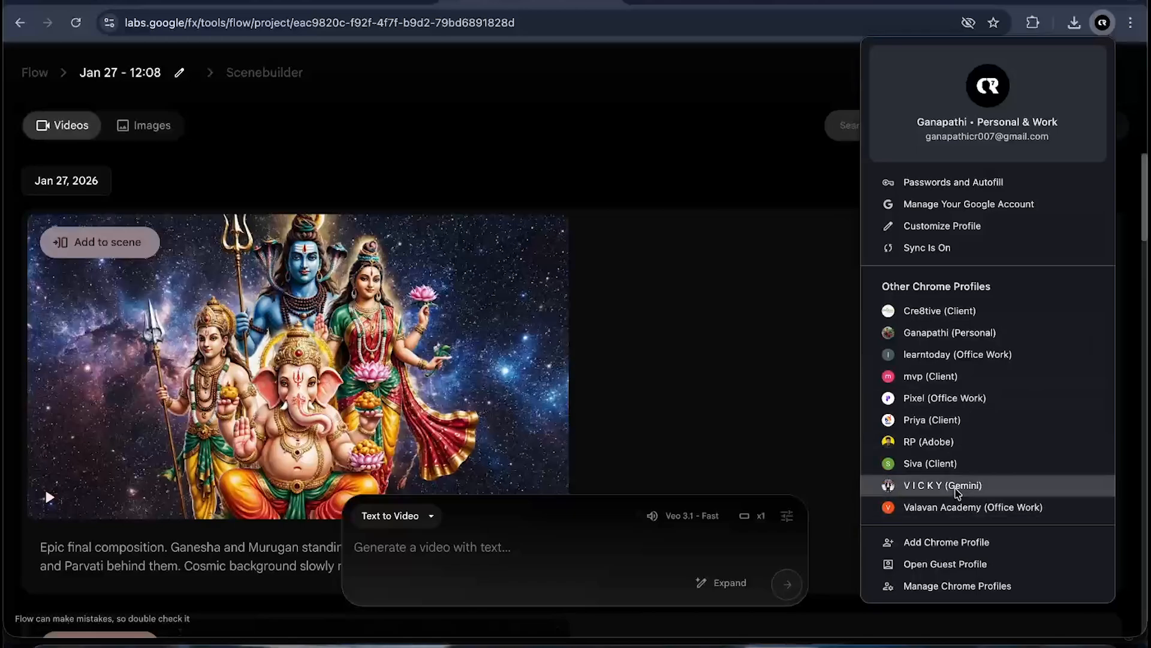
click(958, 485)
scroll(317, 354, down, 3)
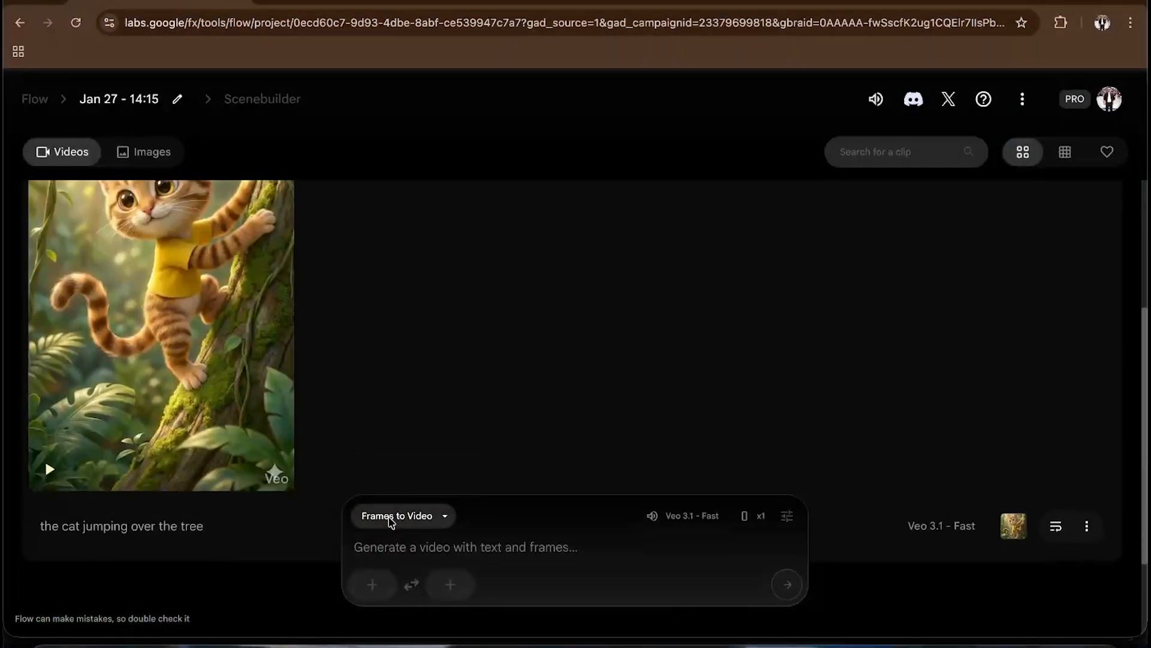
click(390, 519)
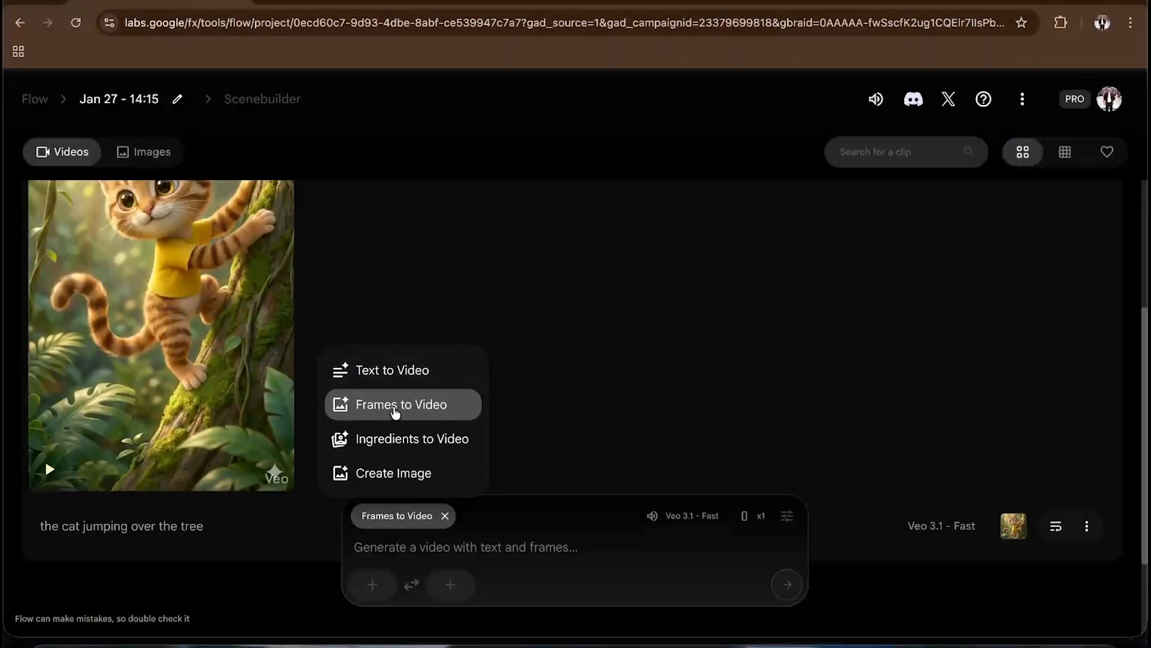
click(401, 406)
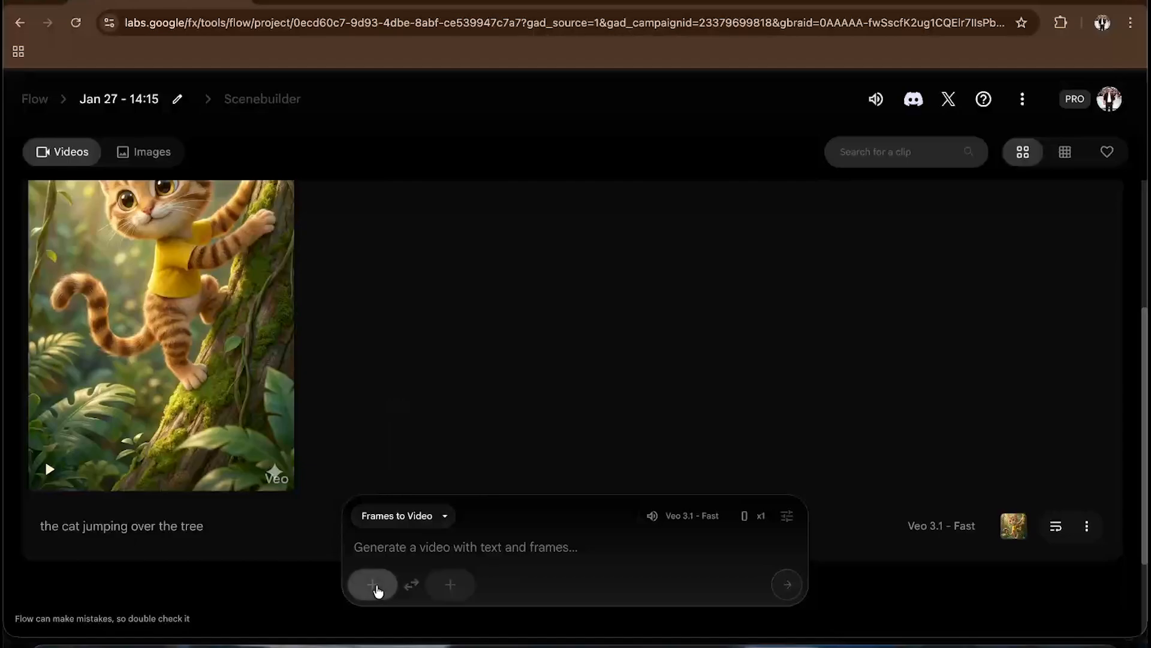
click(376, 585)
click(455, 563)
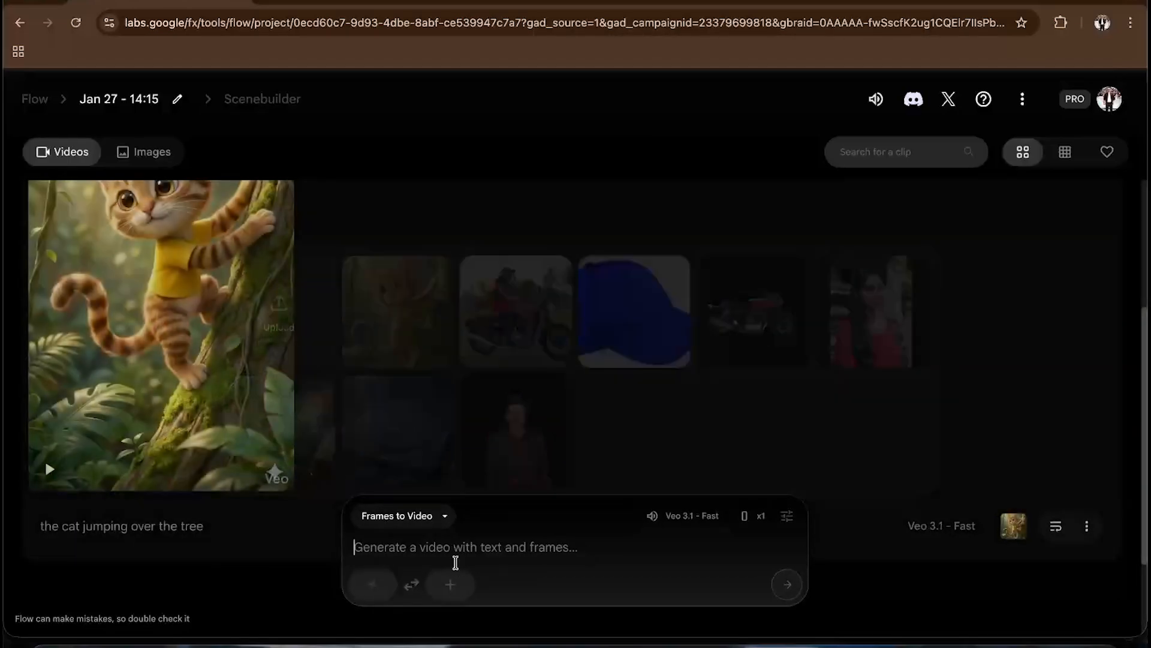
- Preview the kitten clip "the cat jumping over the tree" full screen and review it
scroll(72, 464, down, 3)
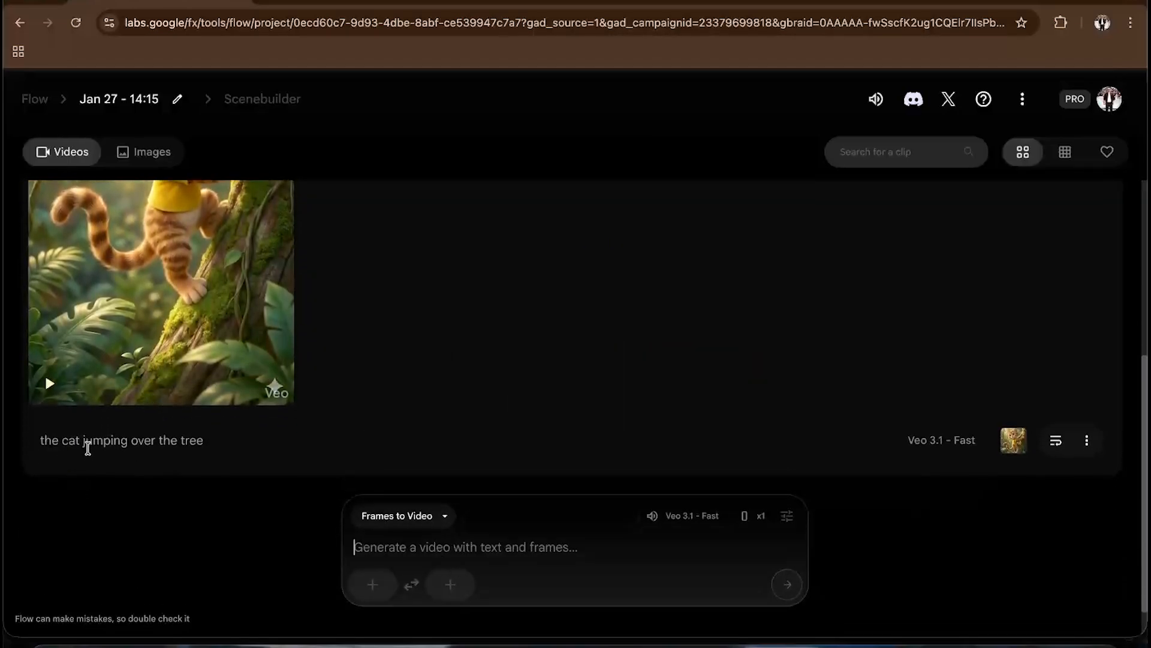
scroll(164, 440, up, 10)
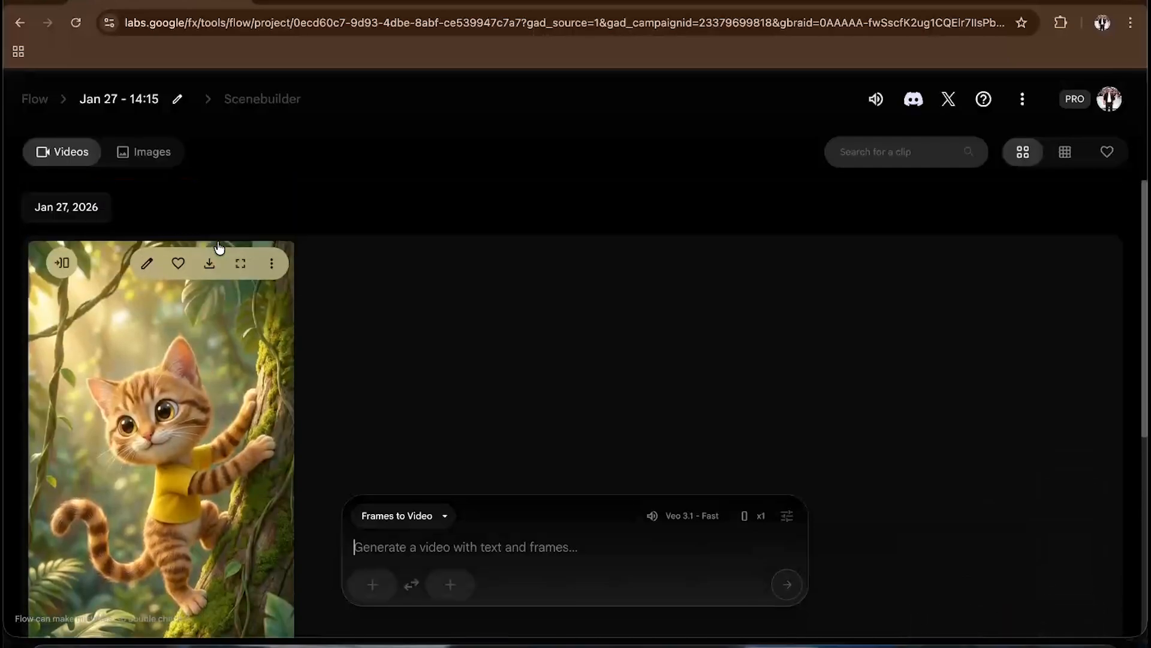
click(238, 263)
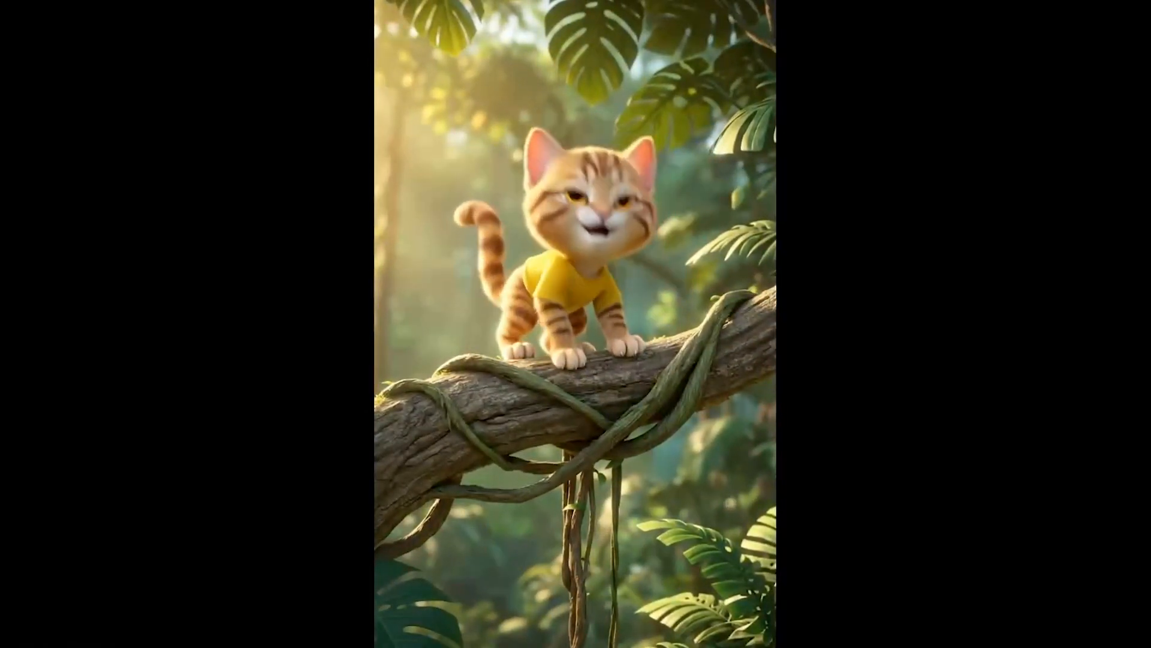
click(1060, 641)
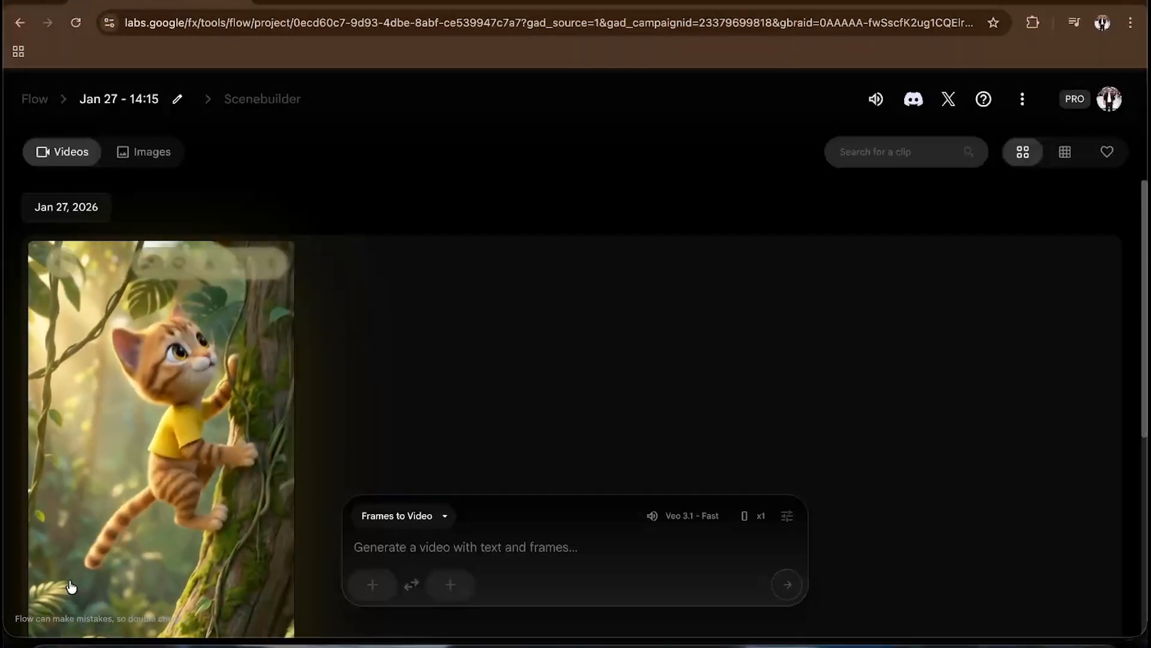
scroll(59, 591, down, 1)
scroll(59, 591, down, 1)
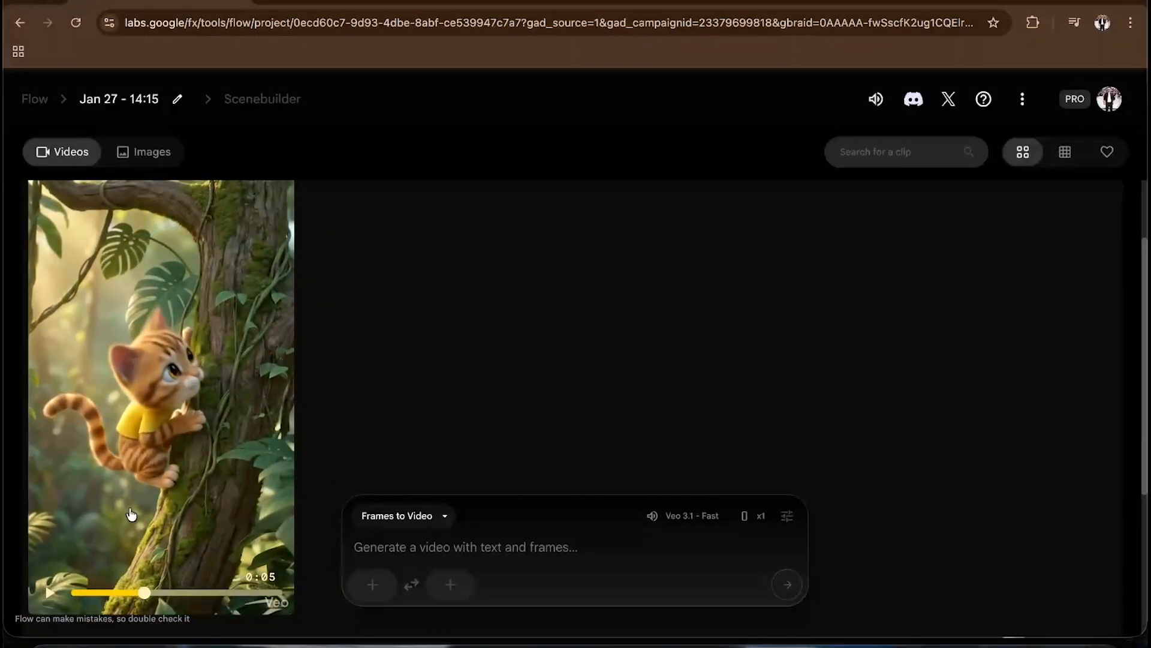
scroll(191, 450, up, 2)
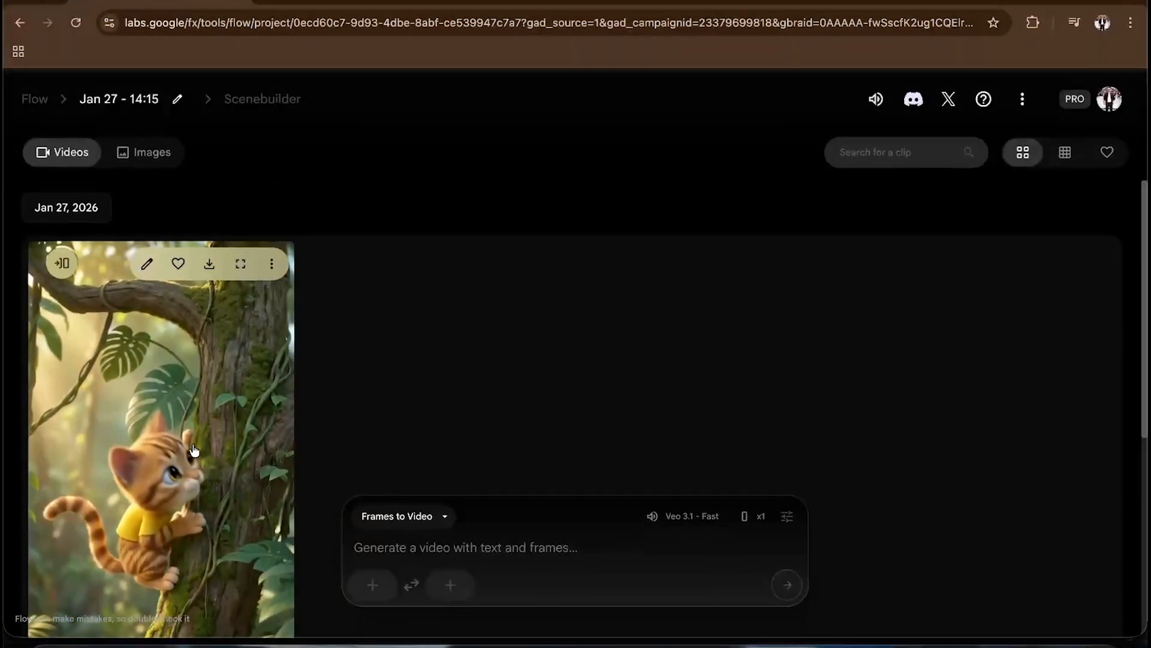
scroll(193, 450, down, 6)
scroll(193, 449, up, 5)
scroll(193, 447, down, 5)
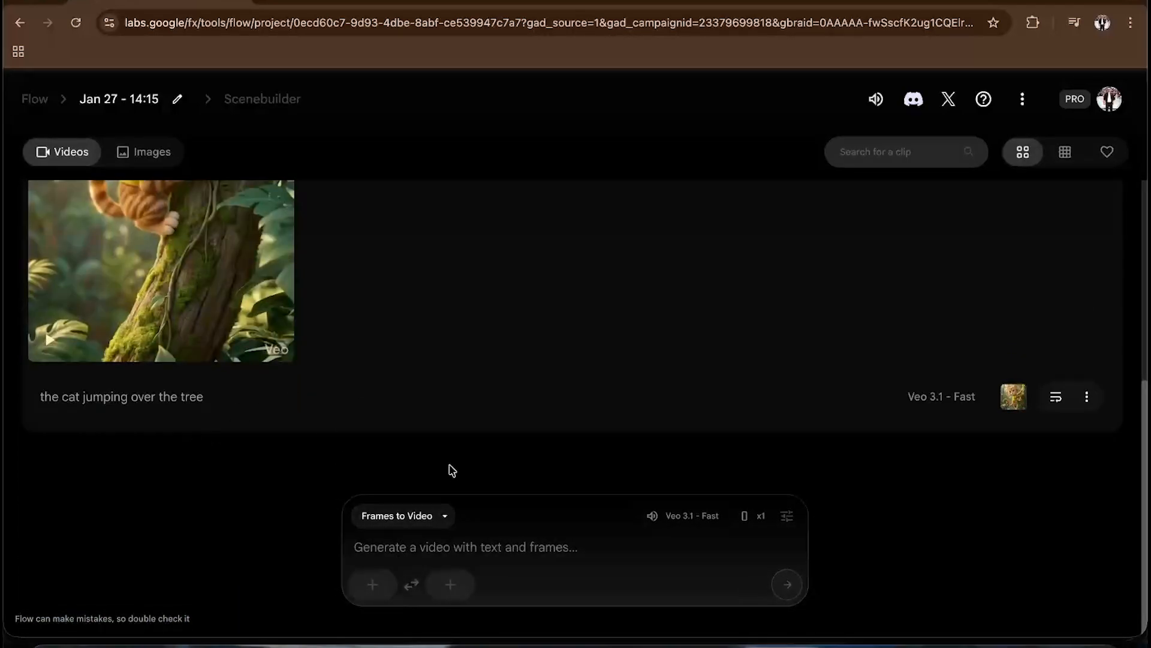
click(443, 524)
click(467, 542)
key(ctrl+Up)
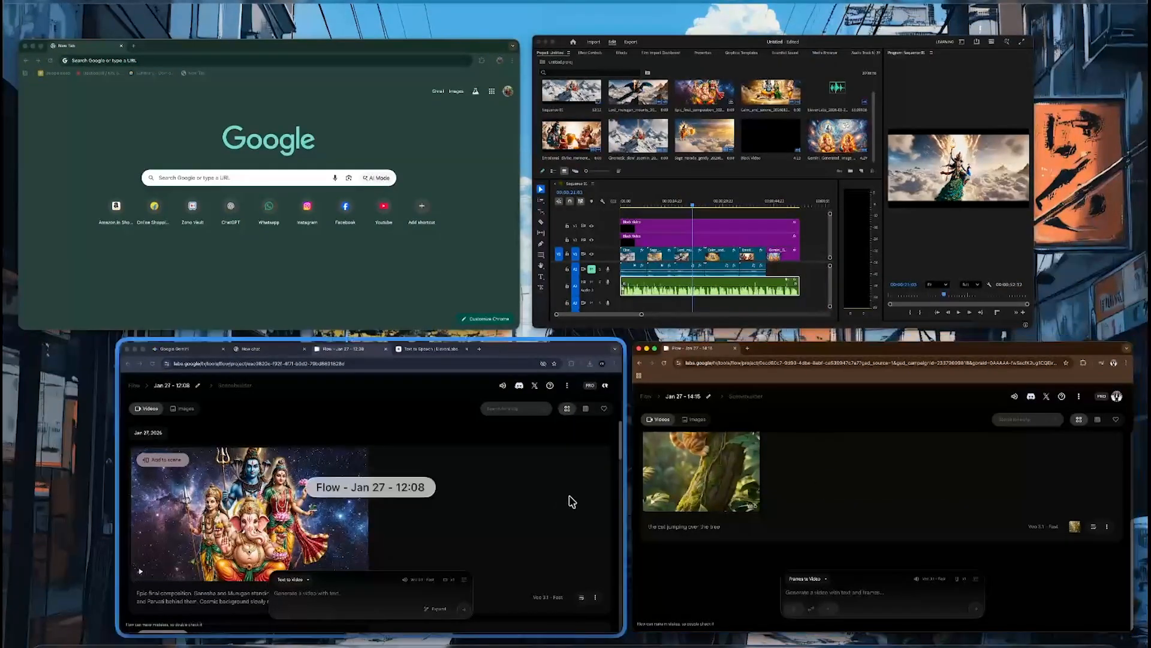
- Return to the ChatGPT chat and copy the Shot 2 (Lost) Google Flow prompt
click(571, 502)
click(356, 13)
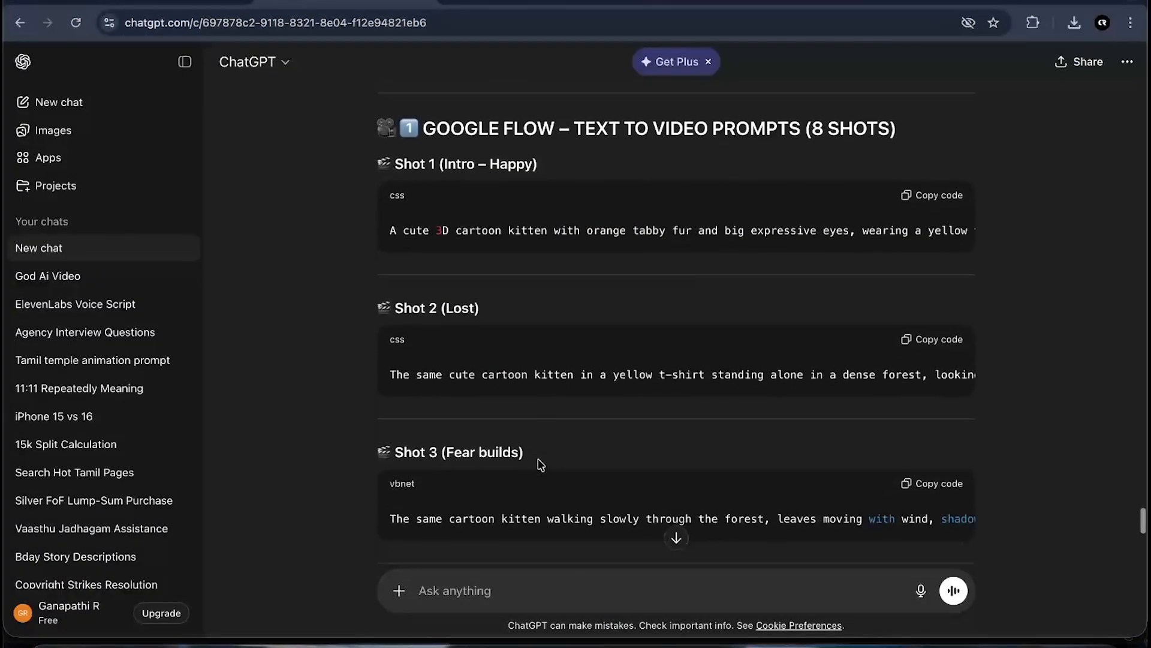
scroll(540, 464, down, 1)
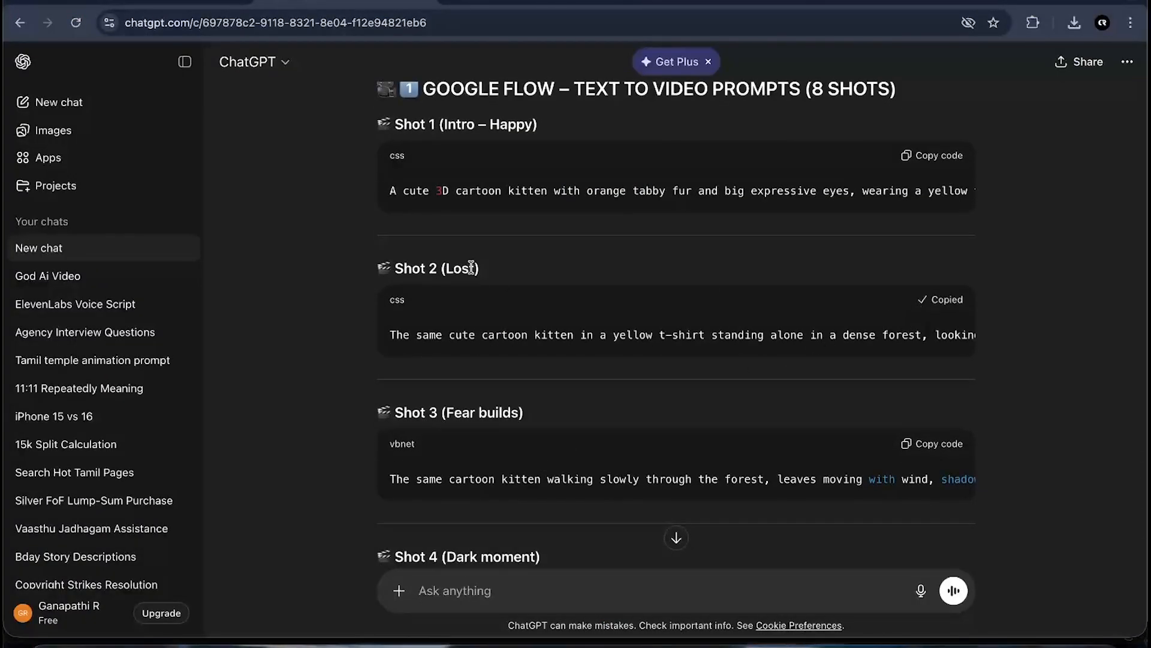
scroll(532, 334, right, 8)
scroll(558, 334, left, 8)
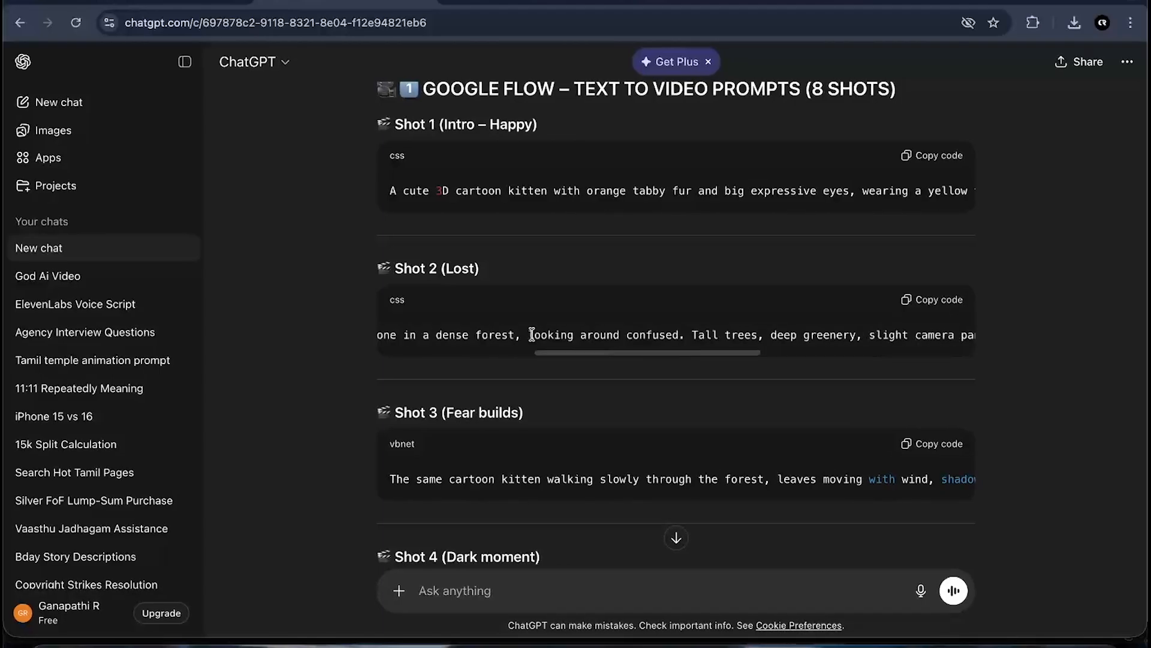
- Switch to the kitten Flow project and paste the Shot 2 prompt into the video prompt box
click(516, 1)
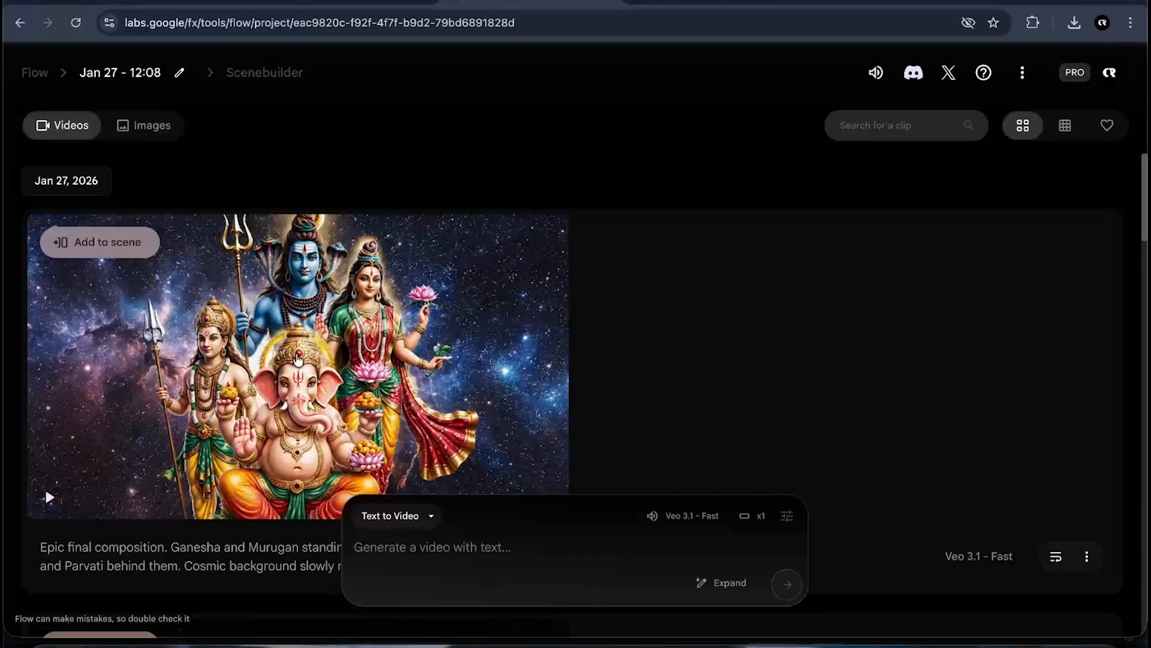
click(606, 1)
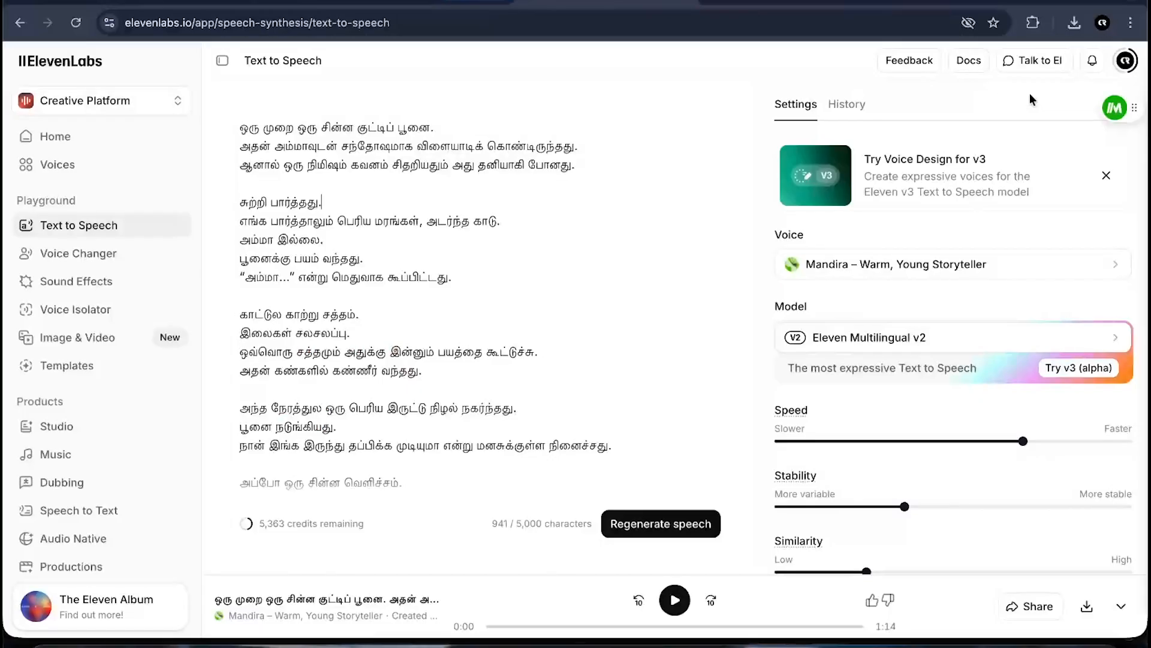
key(ctrl+Up)
click(535, 453)
click(436, 548)
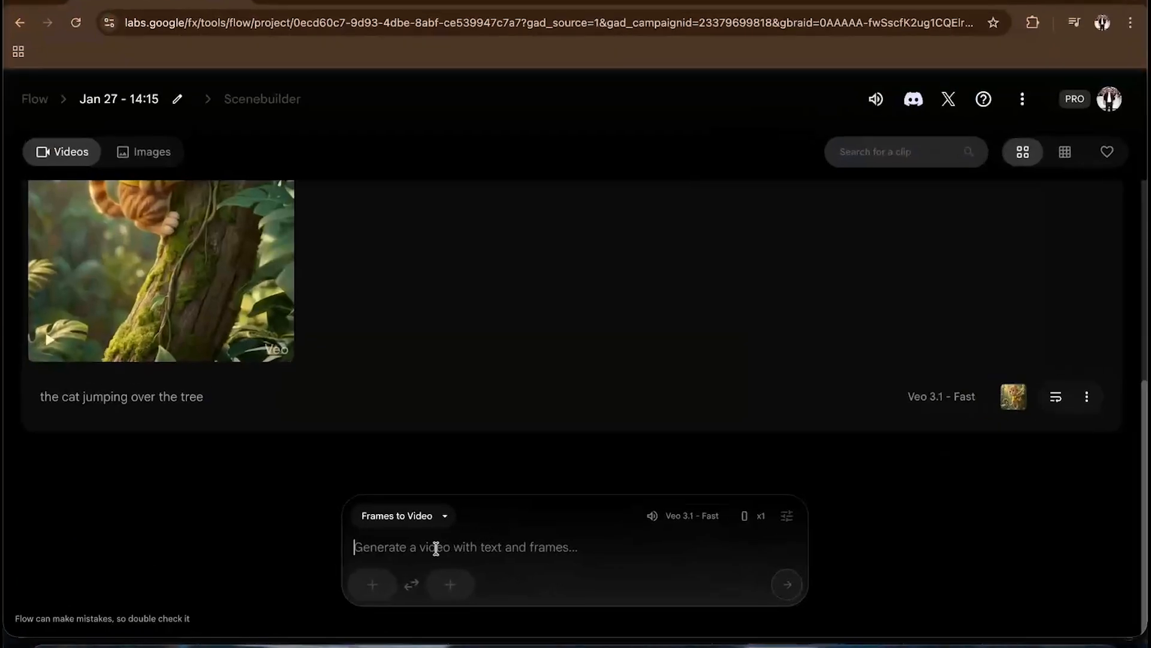
text(The same cute cartoon kitten in a yellow t-shirt standing alone in a dense forest, looking around confused. Tall trees, deep greenery, slight camera pan, worried facial expression, calm but uneasy atmosphere, cinematic depth of field.)
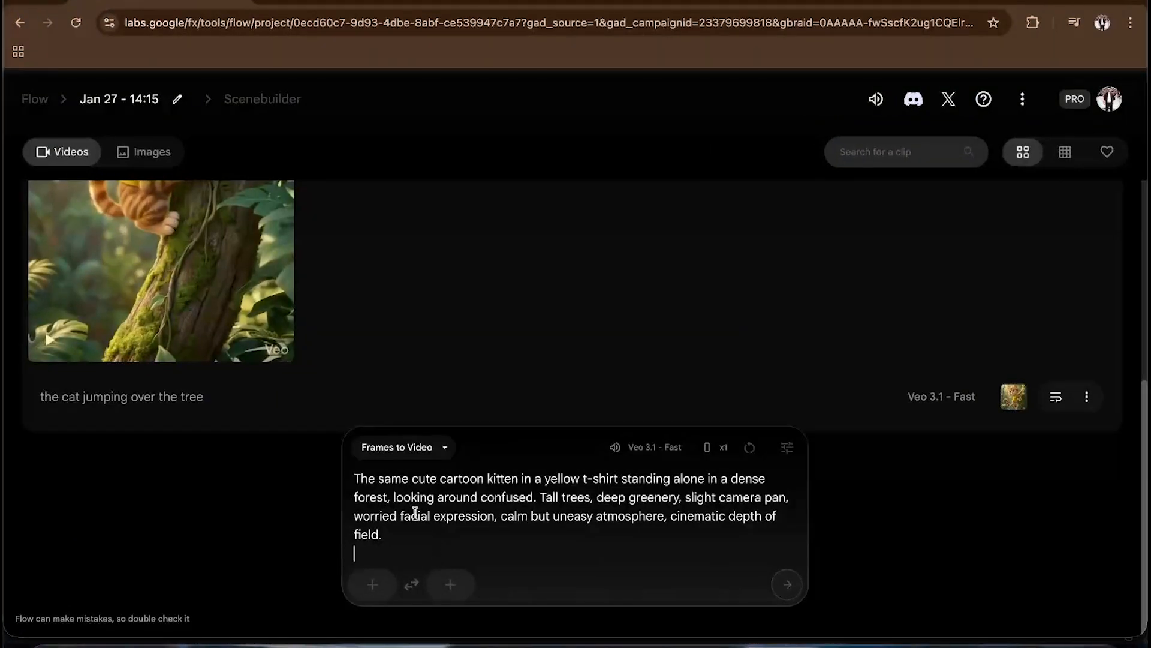
key(BackSpace)
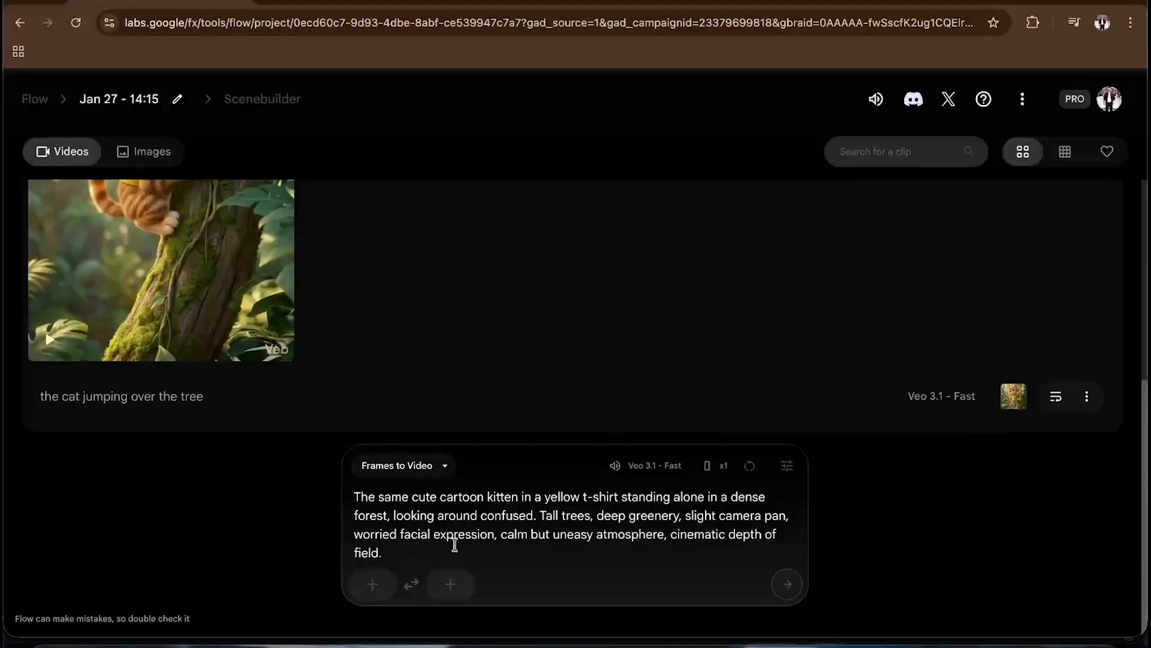
click(419, 474)
click(414, 433)
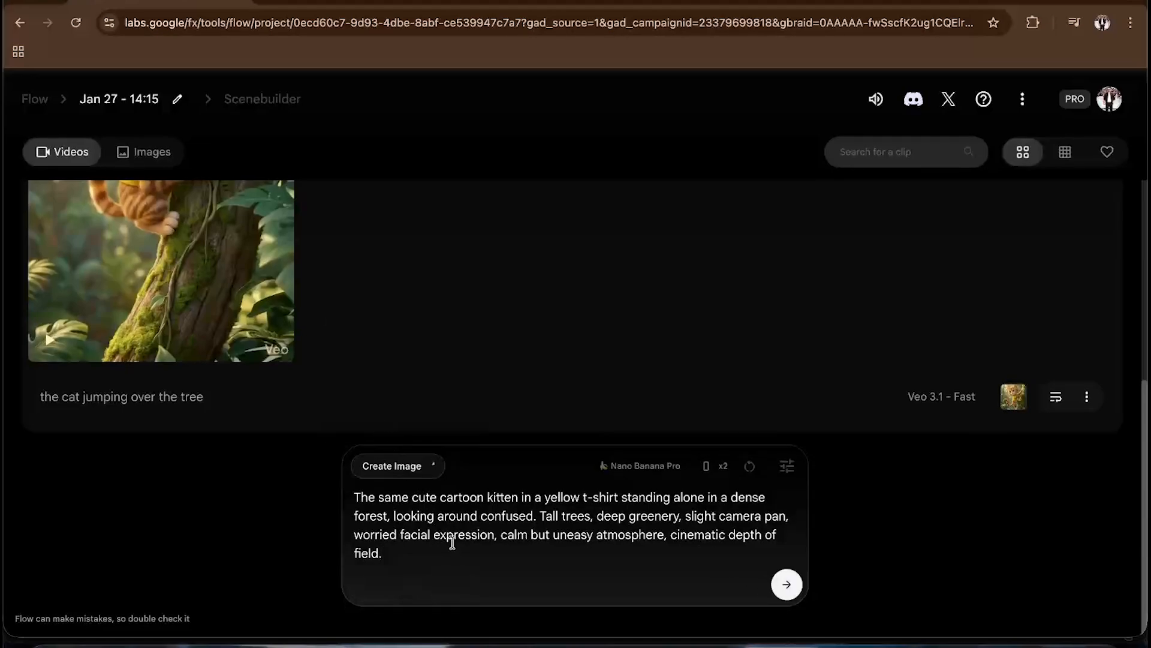
click(419, 470)
click(398, 330)
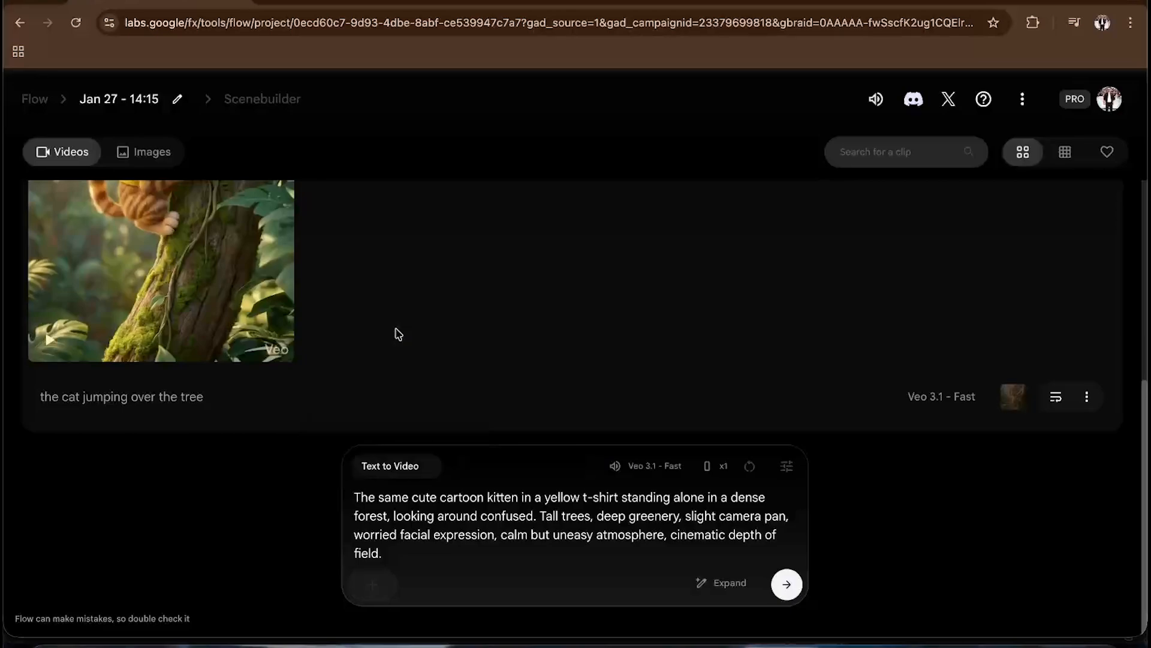
click(405, 473)
click(394, 352)
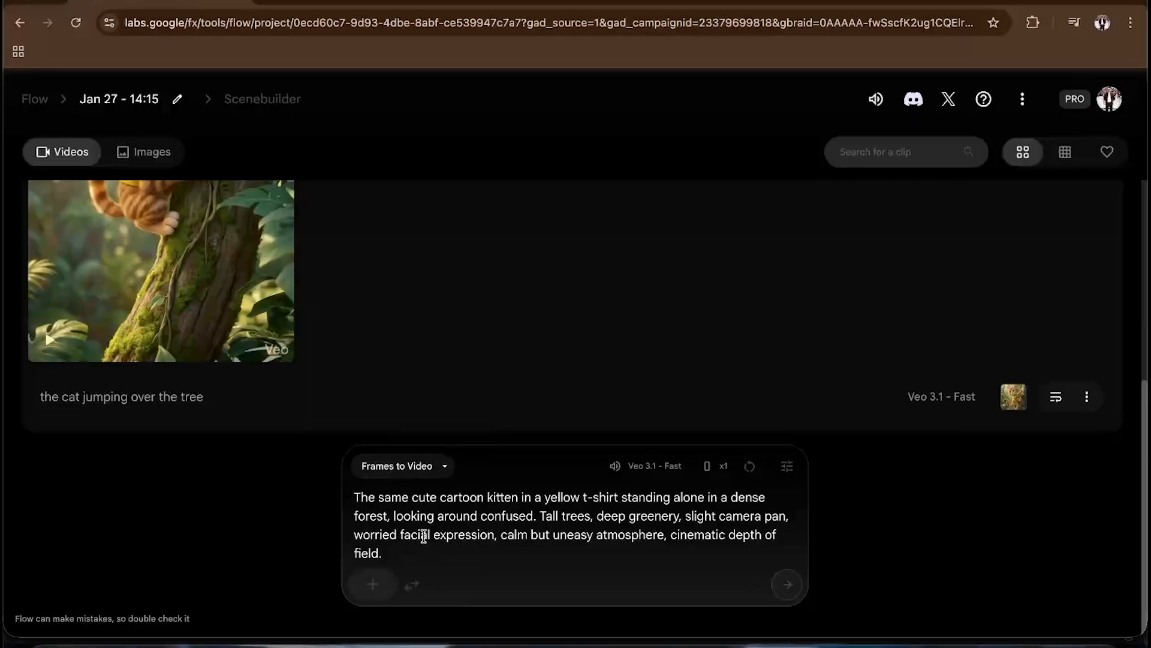
- Add the kitten image as the starting frame and generate the Shot 2 clip with Frames to Video
click(373, 591)
click(397, 252)
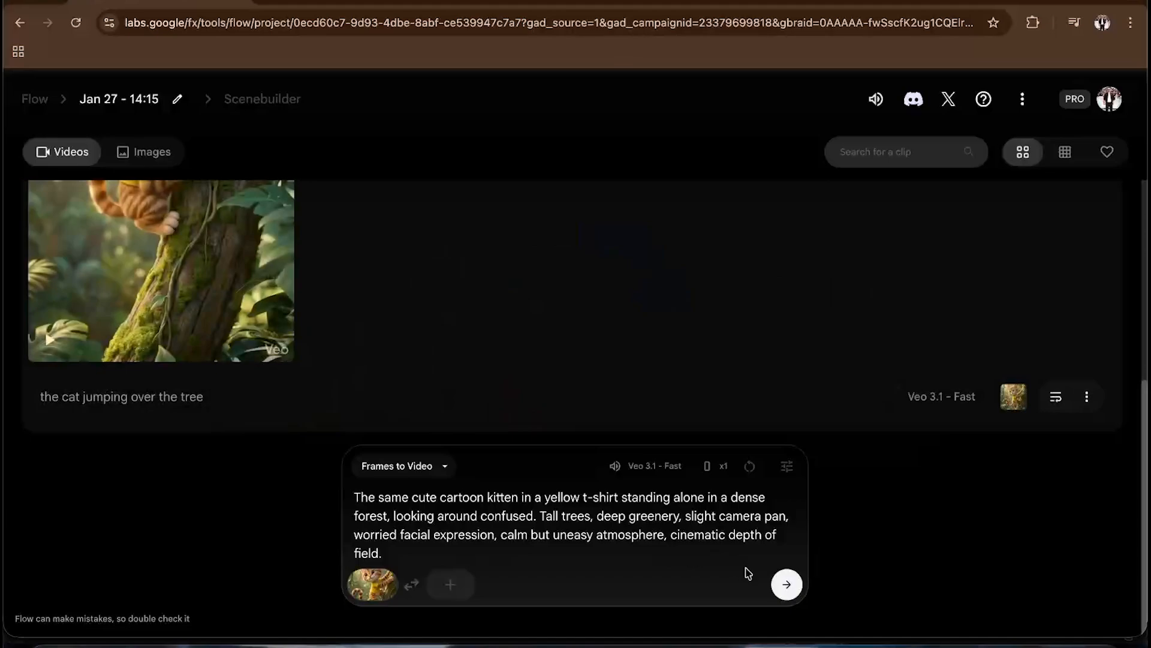
click(786, 584)
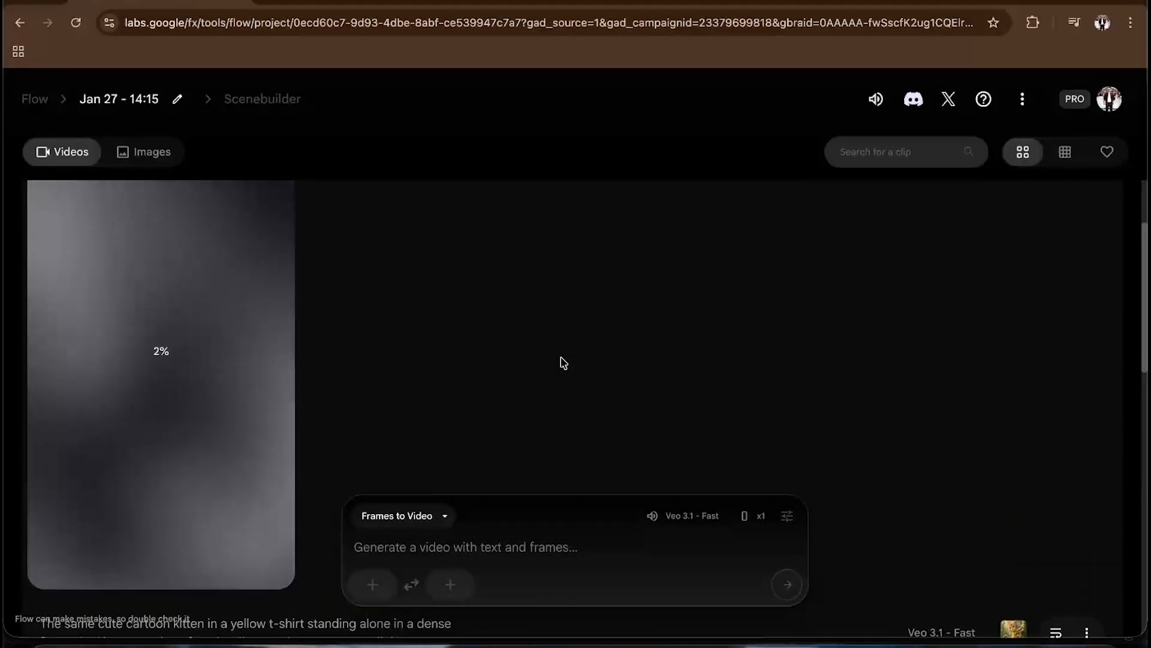
- Go back to ChatGPT and copy the Shot 3 (Fear builds) prompt
scroll(475, 388, up, 1)
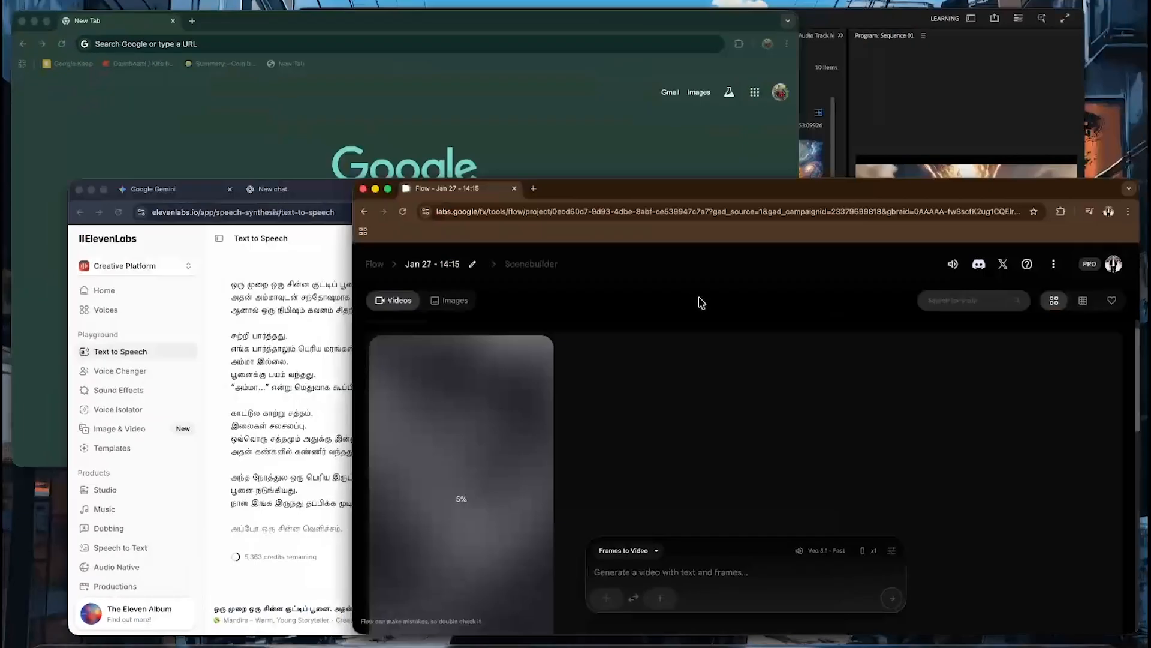
key(ctrl+Up)
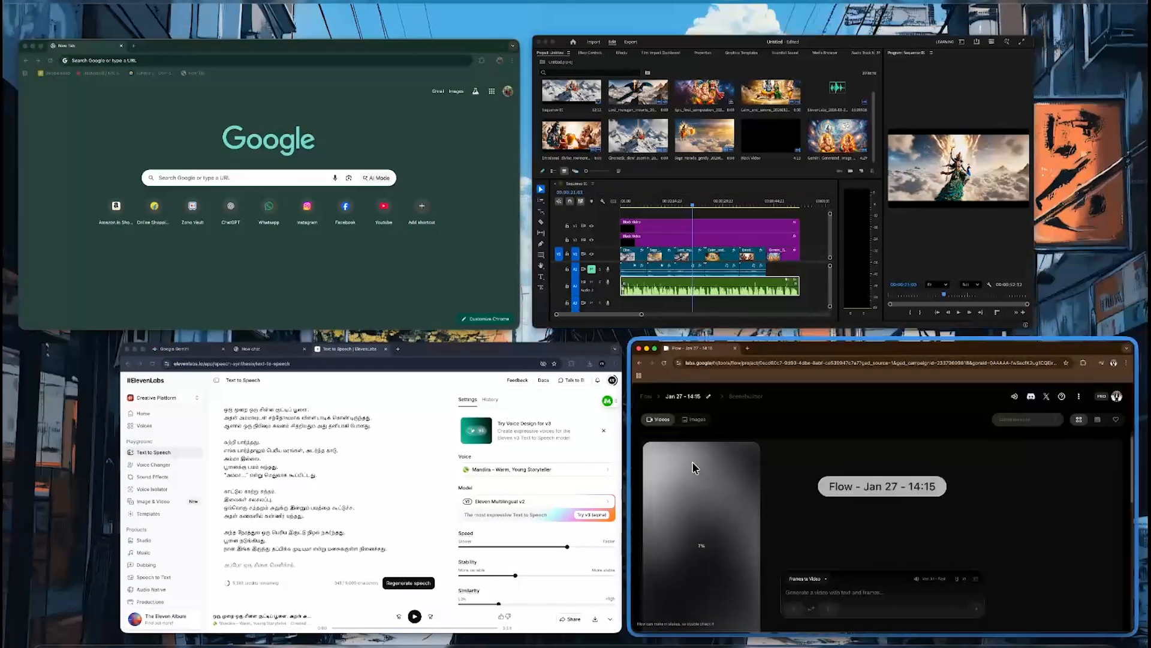
click(503, 516)
click(293, 2)
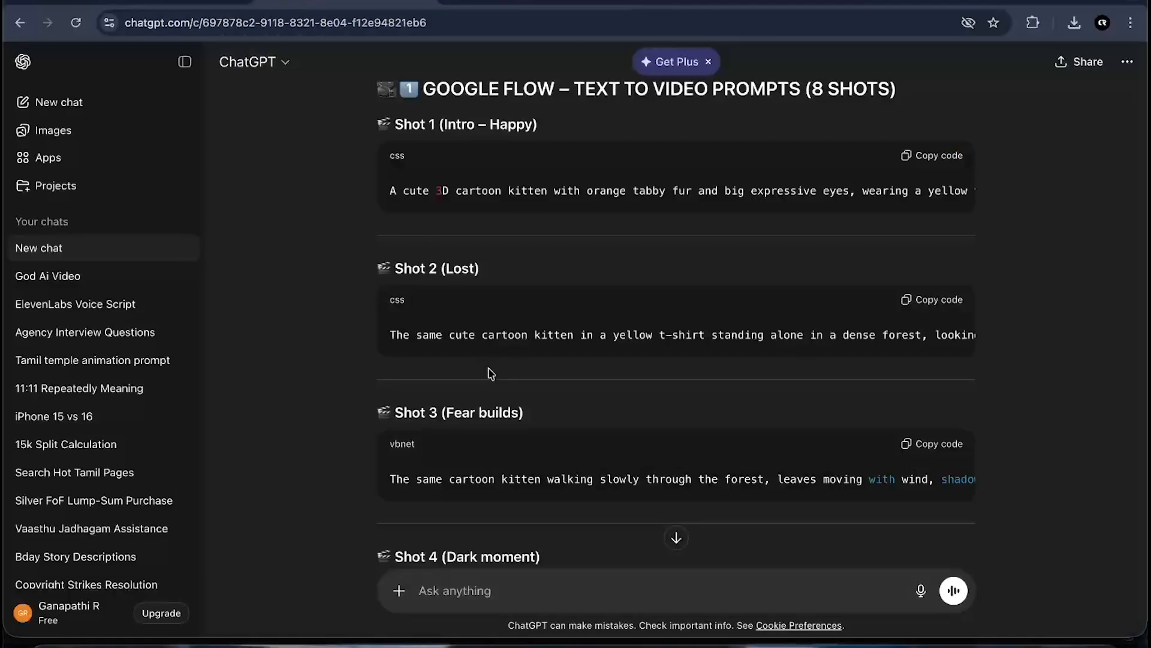
scroll(492, 373, down, 1)
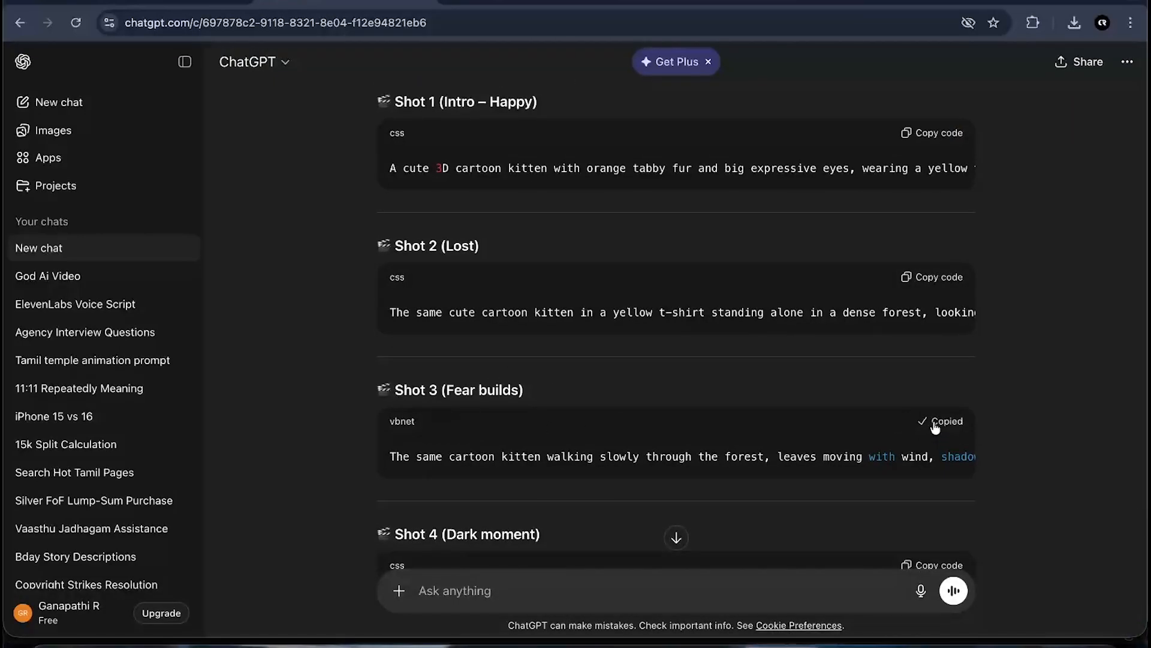
- In Flow, add the kitten image as starting frame, paste the Shot 3 prompt and generate the clip
key(ctrl+Up)
click(599, 441)
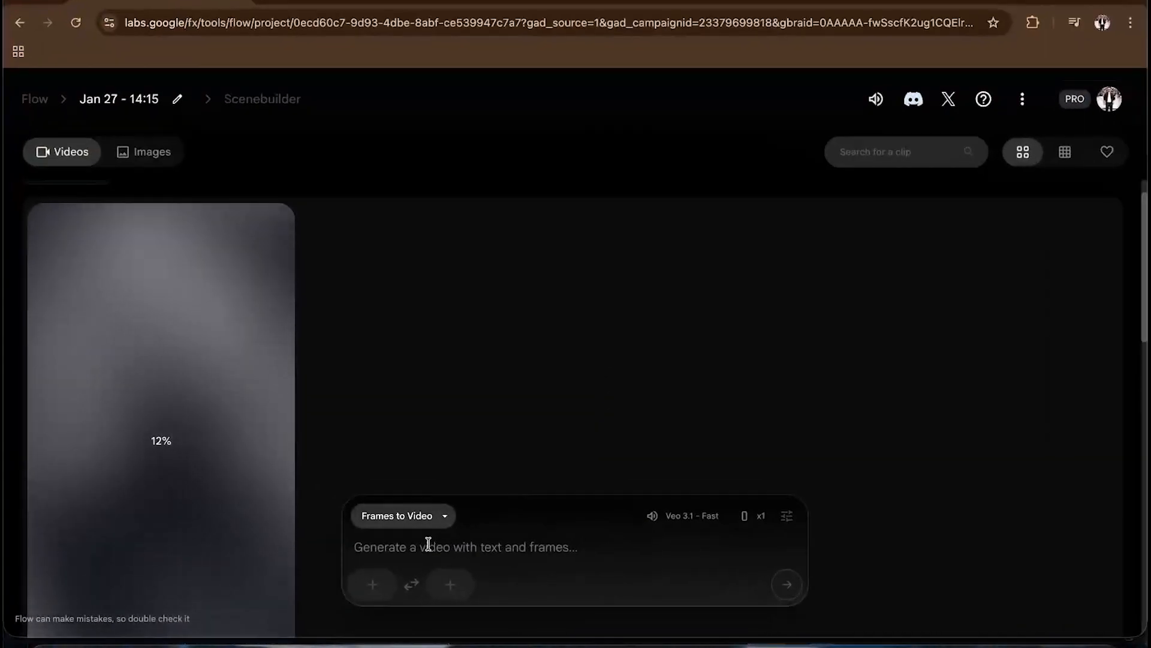
click(368, 579)
click(397, 308)
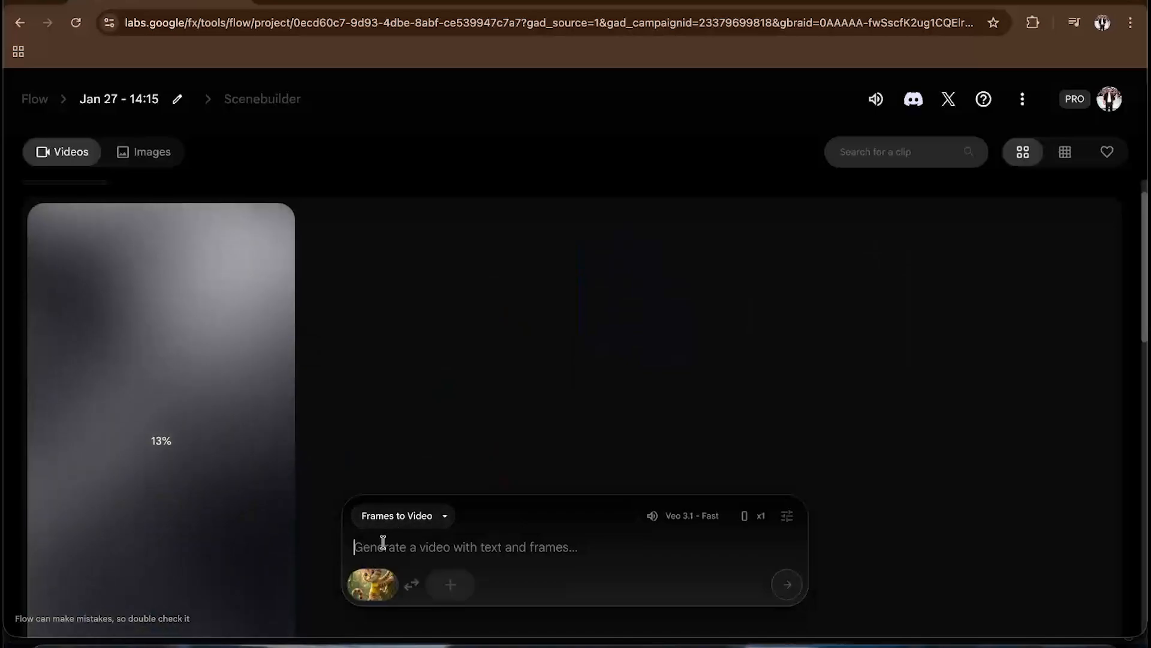
click(382, 542)
text(The same cartoon kitten walking slowly through the forest, leaves moving with wind, shadows forming around. The kitten looks scared, ears slightly down, eyes wide, subtle trembling motion, moody lighting, slow camera tracking.)
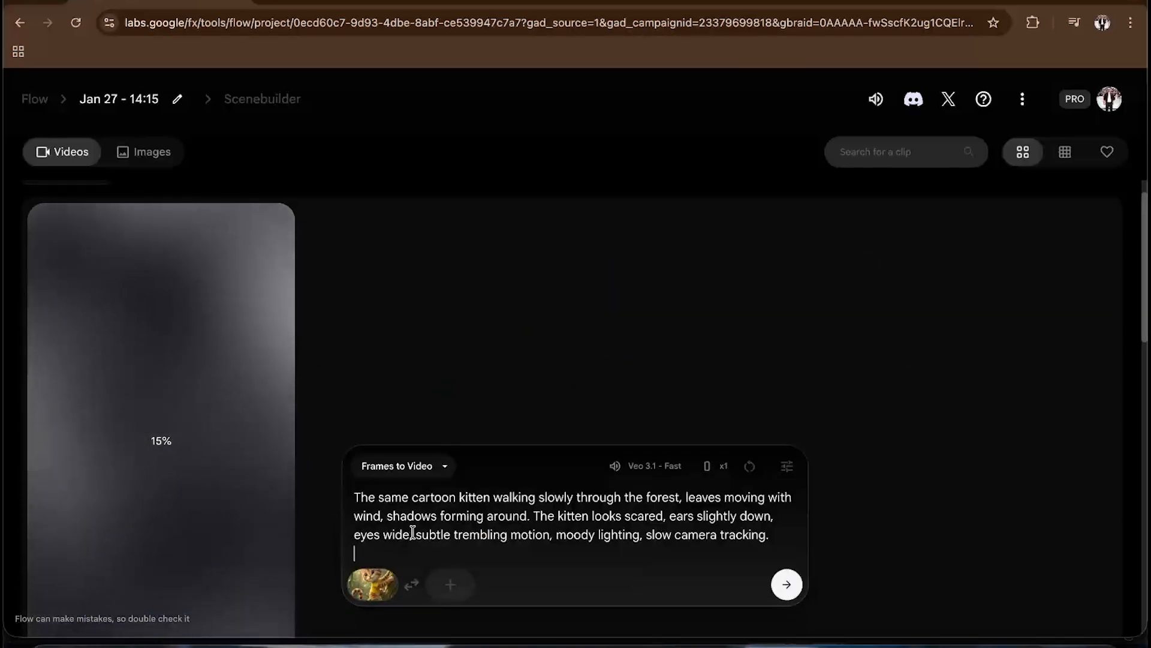
click(792, 590)
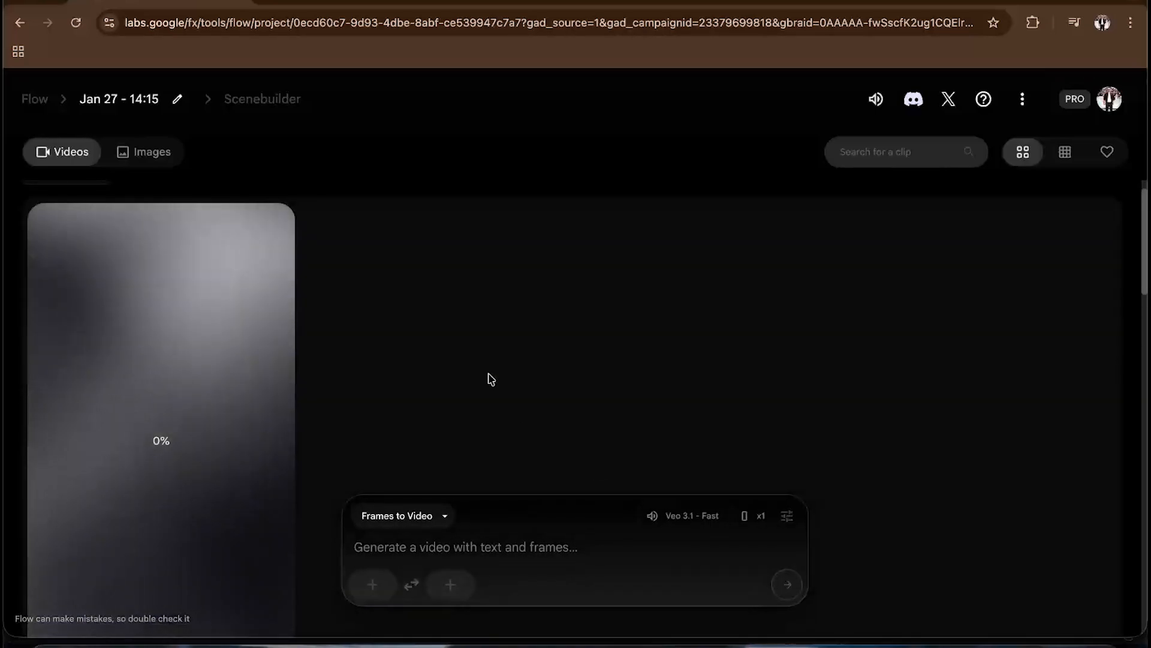
- Scroll through the Flow project to check the progress of the generating kitten clips
scroll(491, 379, down, 4)
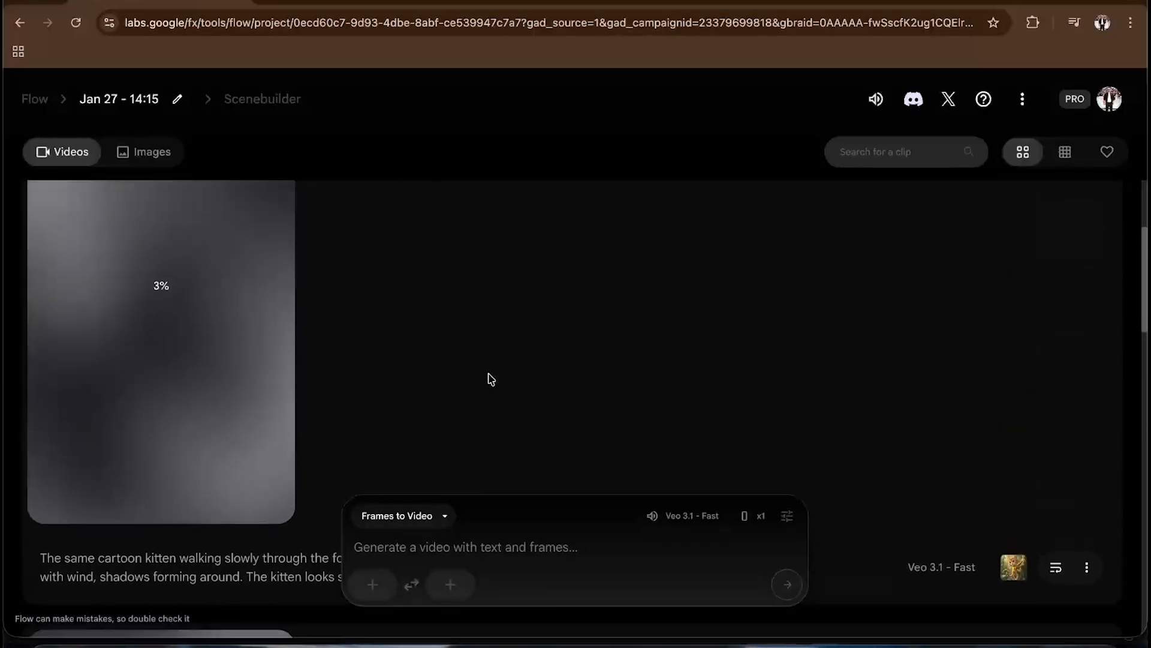
scroll(490, 379, down, 5)
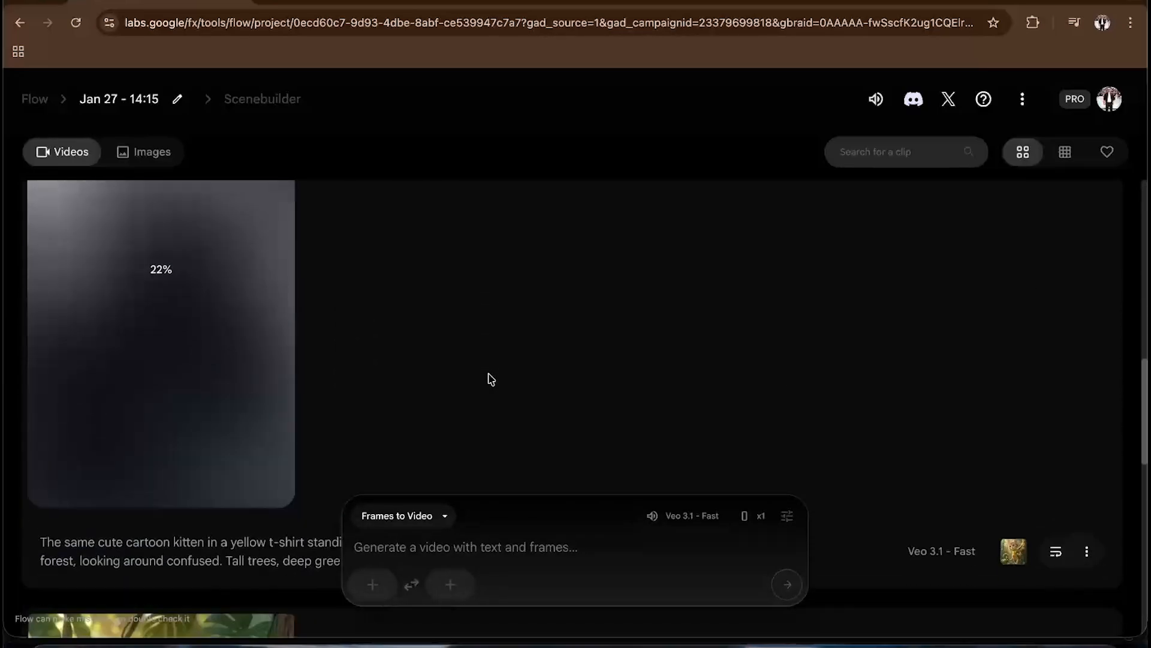
scroll(490, 378, down, 1)
scroll(491, 379, up, 12)
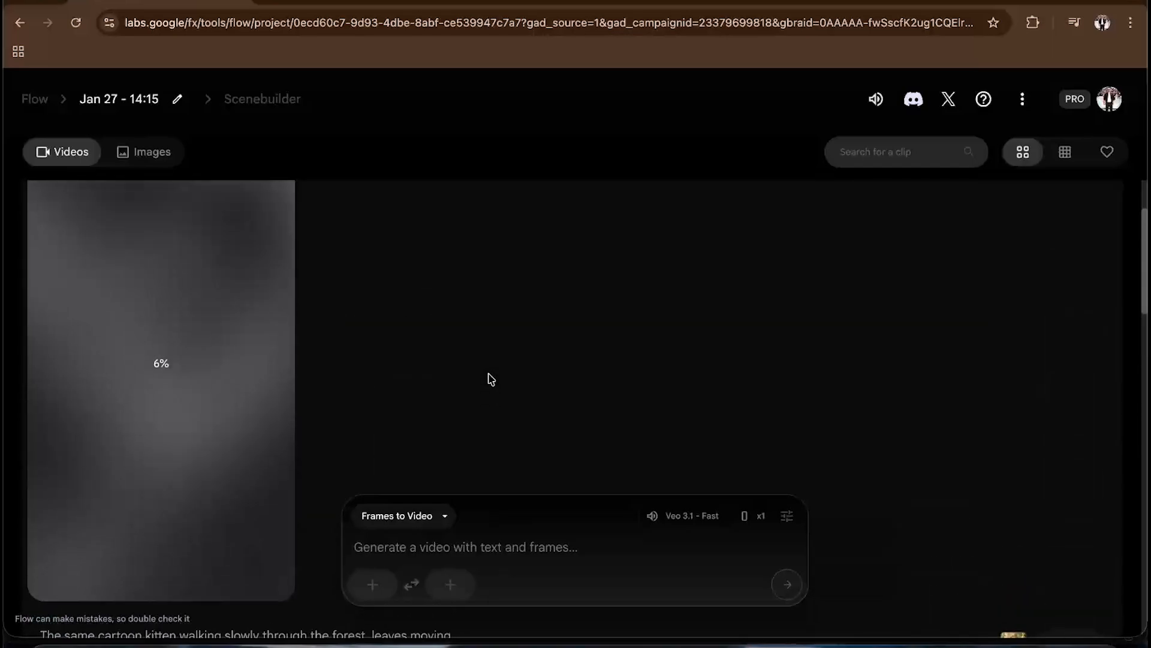
scroll(490, 379, down, 14)
scroll(490, 379, down, 4)
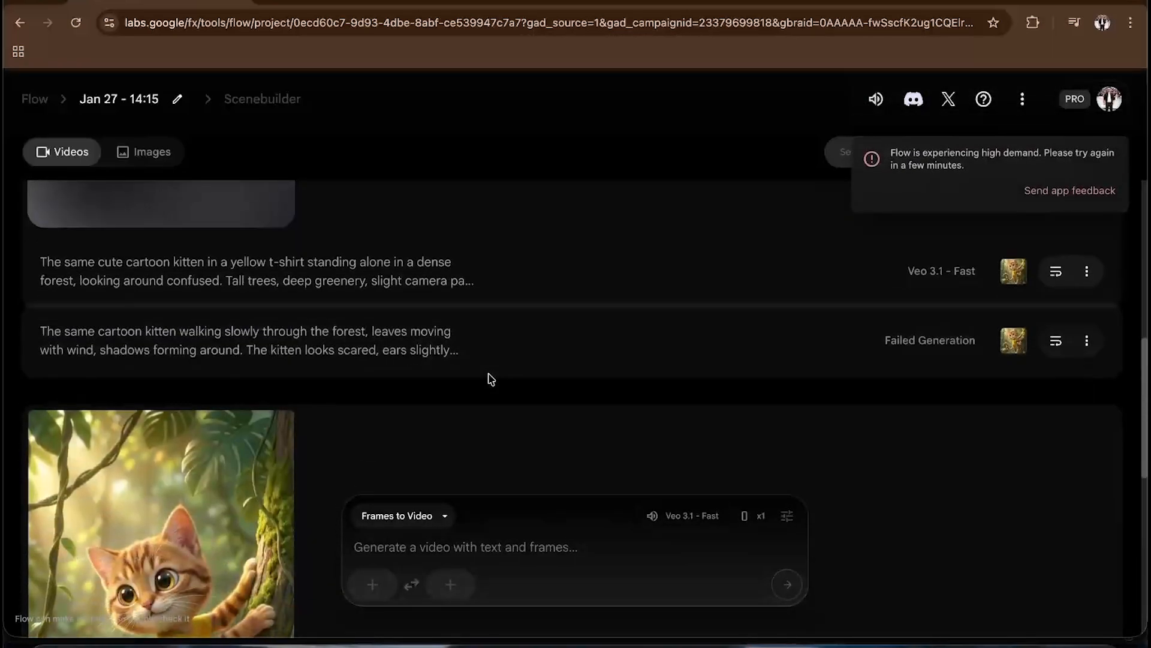
scroll(385, 433, up, 8)
scroll(385, 433, down, 6)
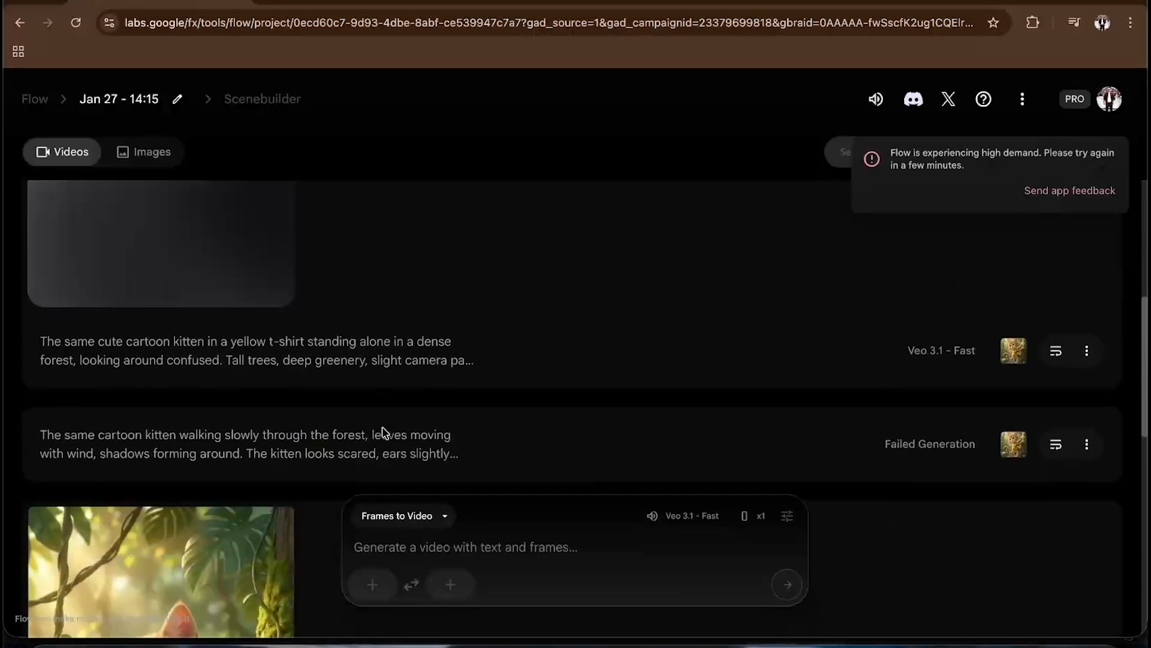
scroll(385, 432, up, 6)
scroll(385, 433, down, 10)
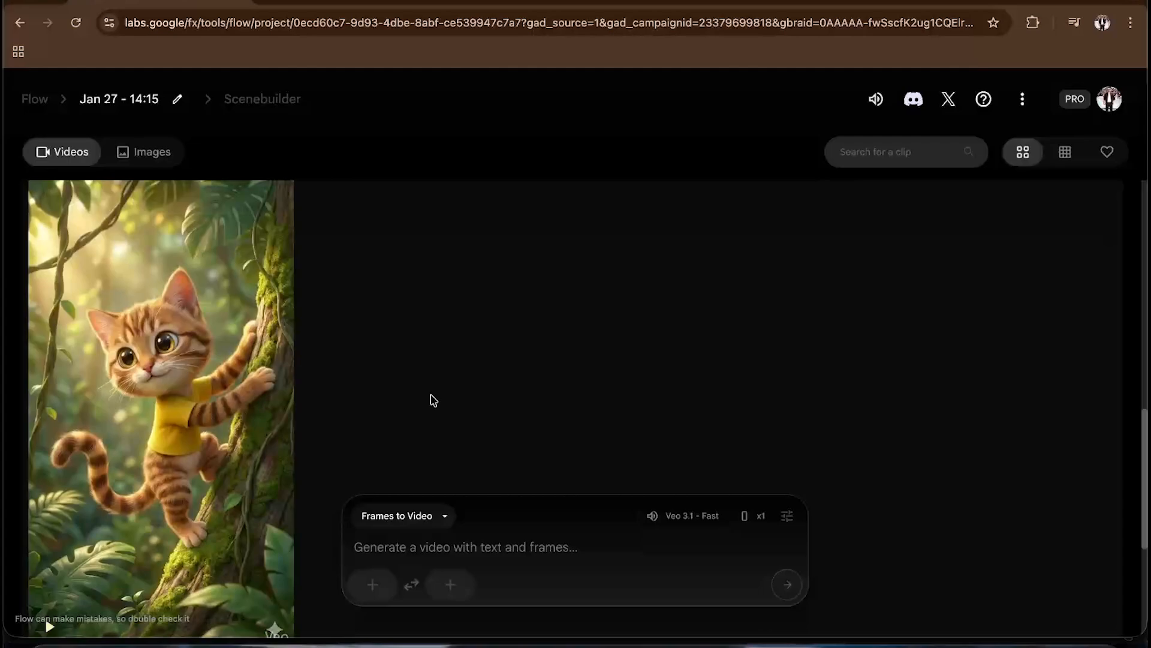
scroll(554, 382, up, 10)
scroll(554, 382, down, 12)
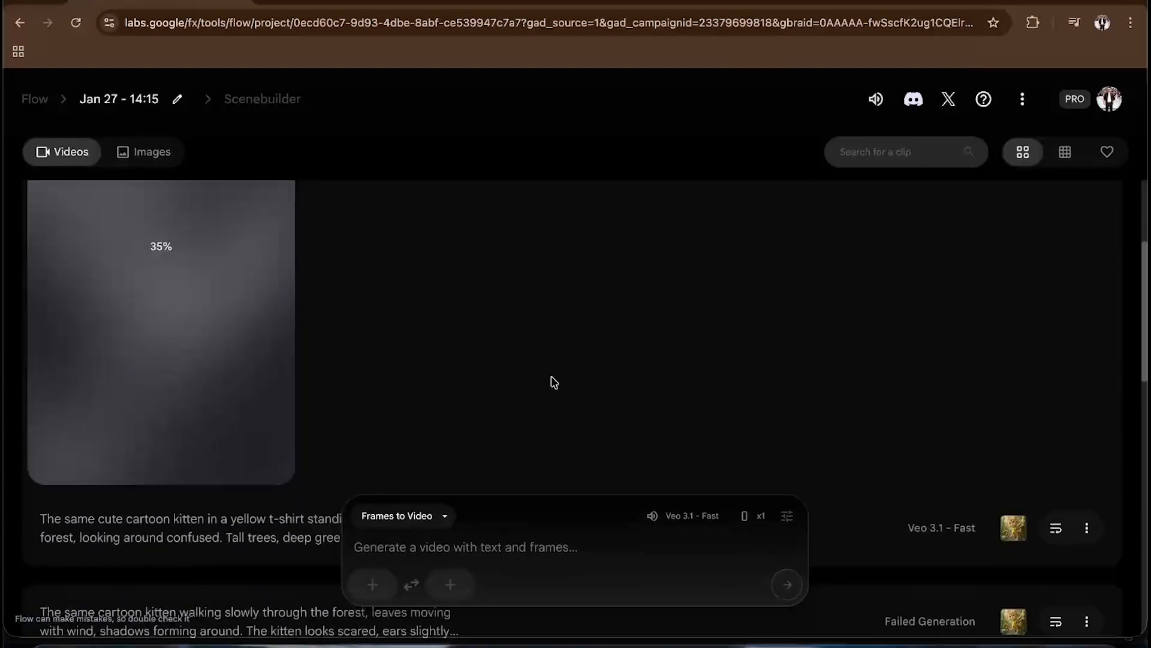
- Open the Gemini chat and view the climbing kitten image full size
key(ctrl+Up)
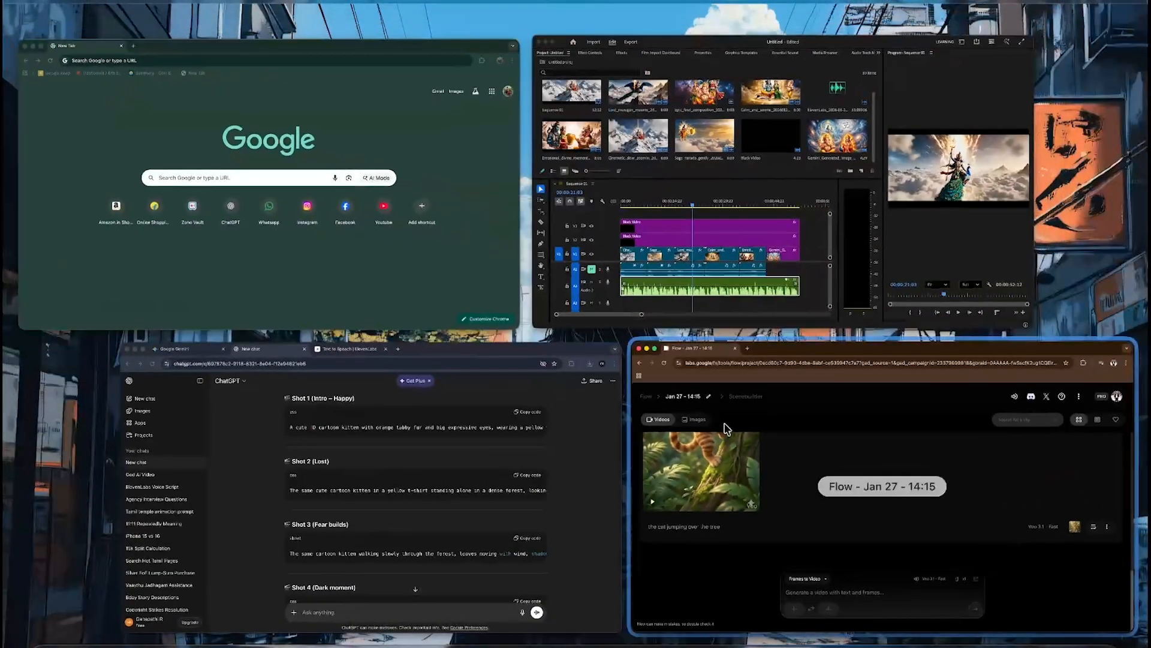
click(592, 468)
click(171, 5)
scroll(532, 310, up, 3)
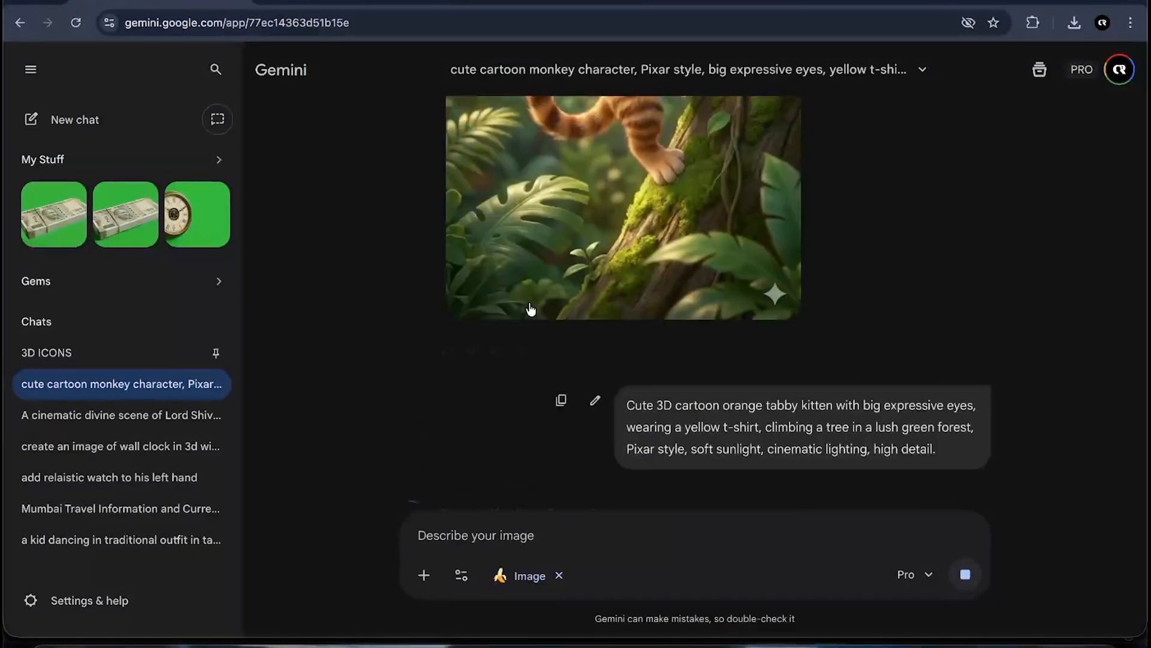
scroll(531, 310, down, 5)
click(594, 344)
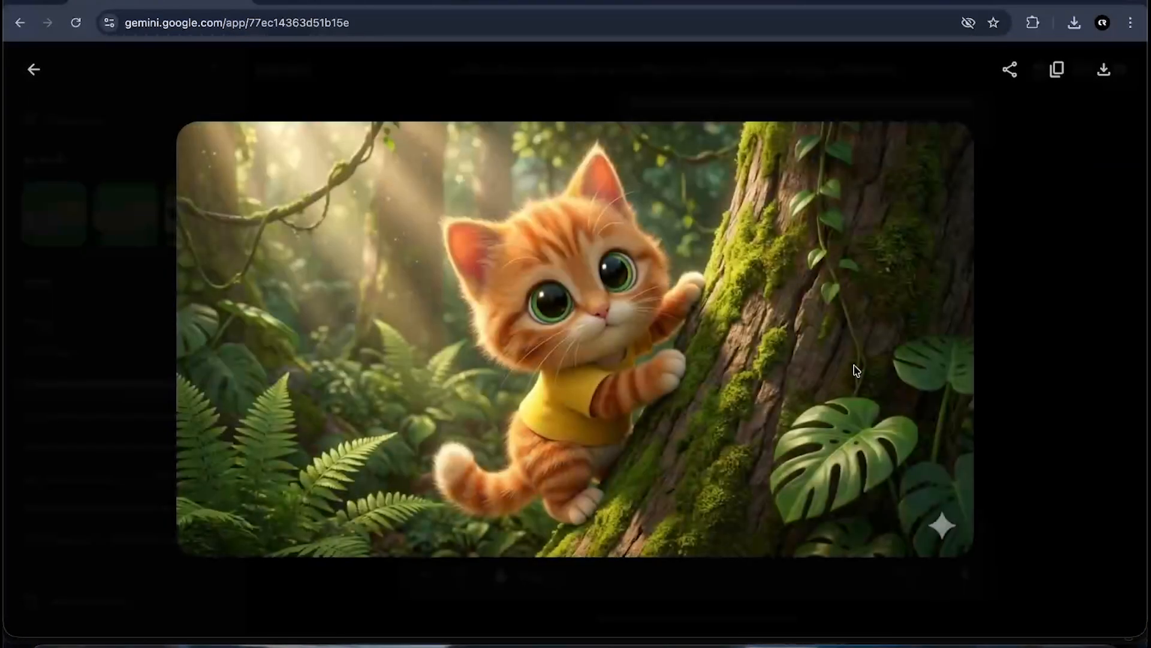
click(1015, 325)
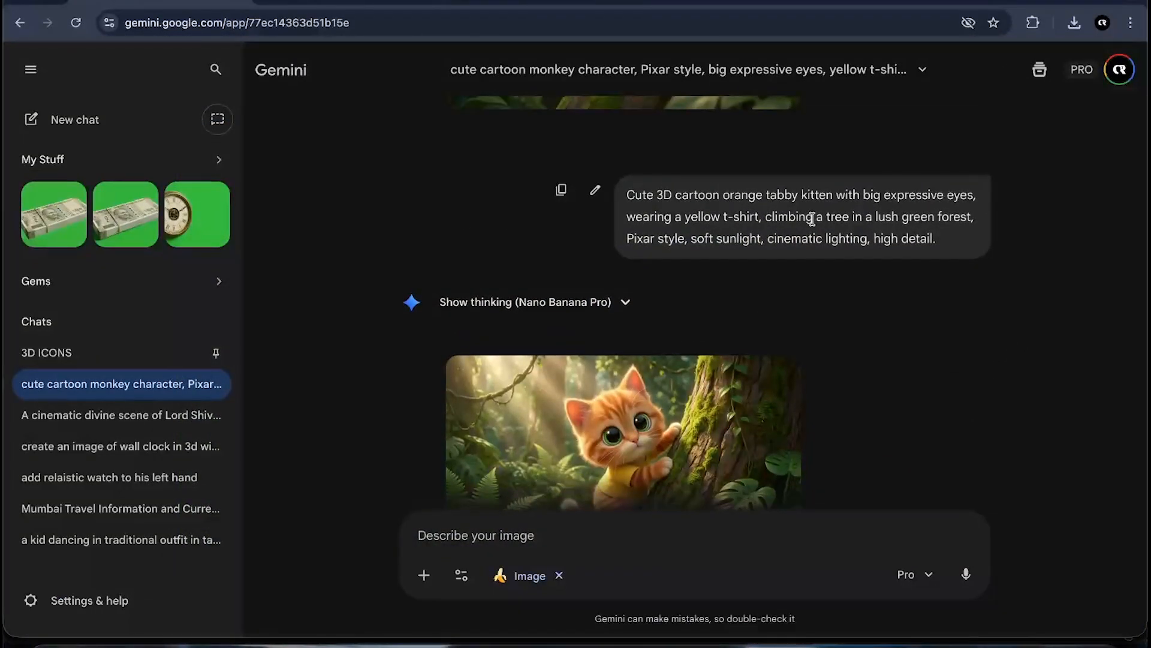
scroll(733, 288, down, 2)
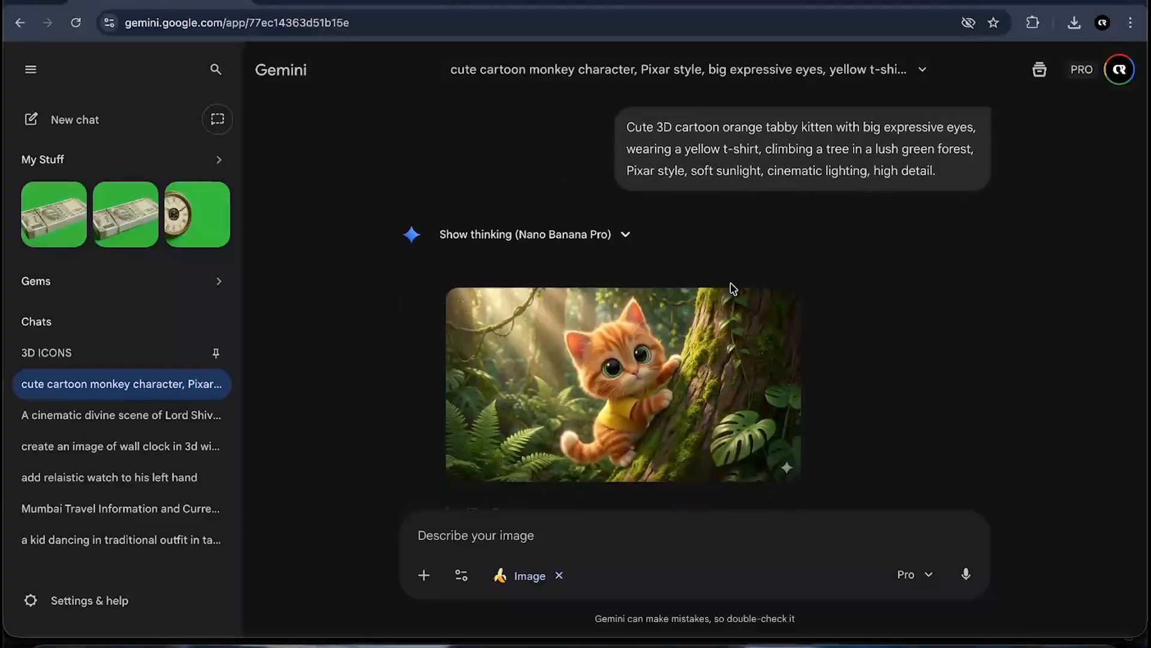
scroll(888, 368, up, 15)
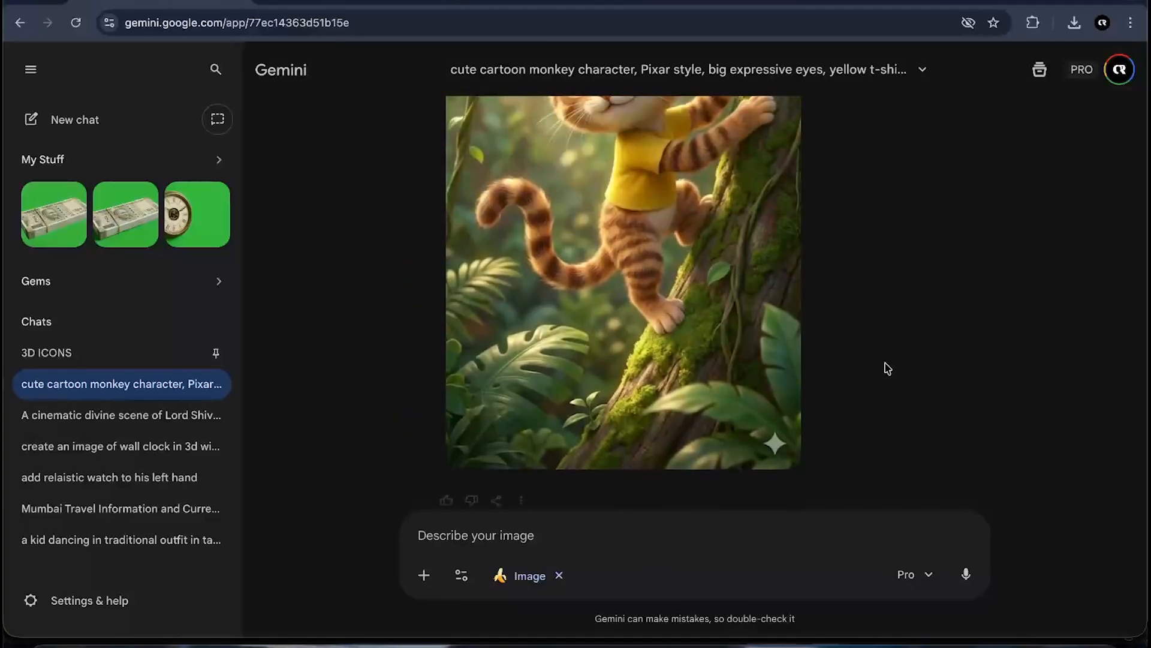
scroll(888, 368, down, 15)
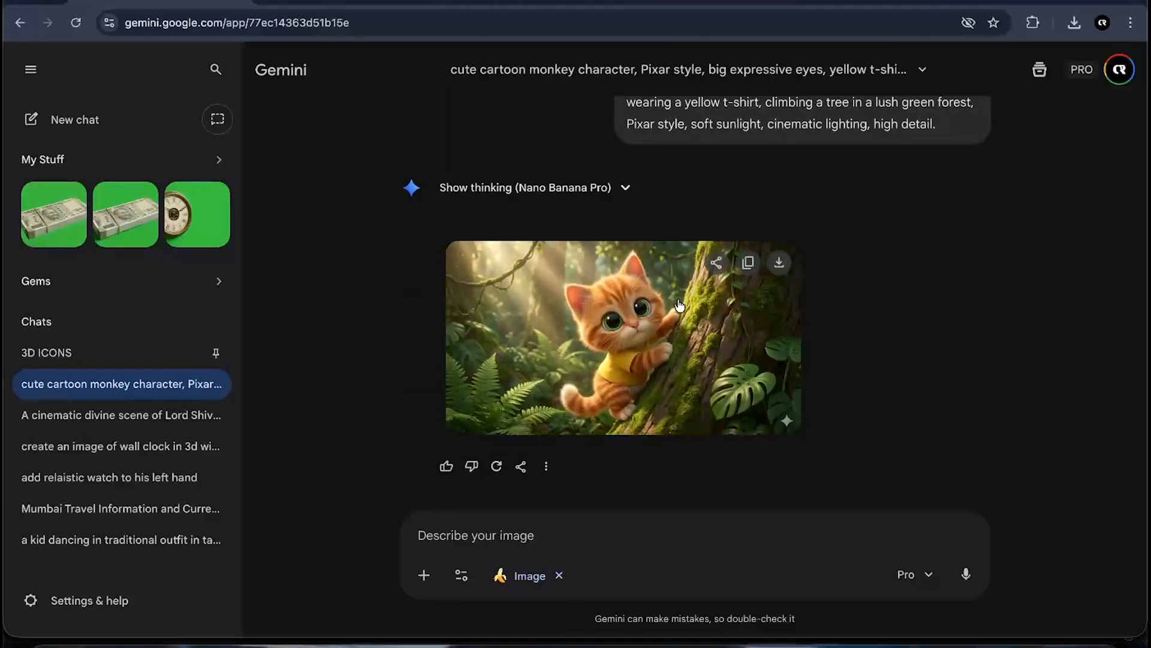
- Switch to ChatGPT and ask for 8 image generation prompts explaining each shot
key(ctrl+Up)
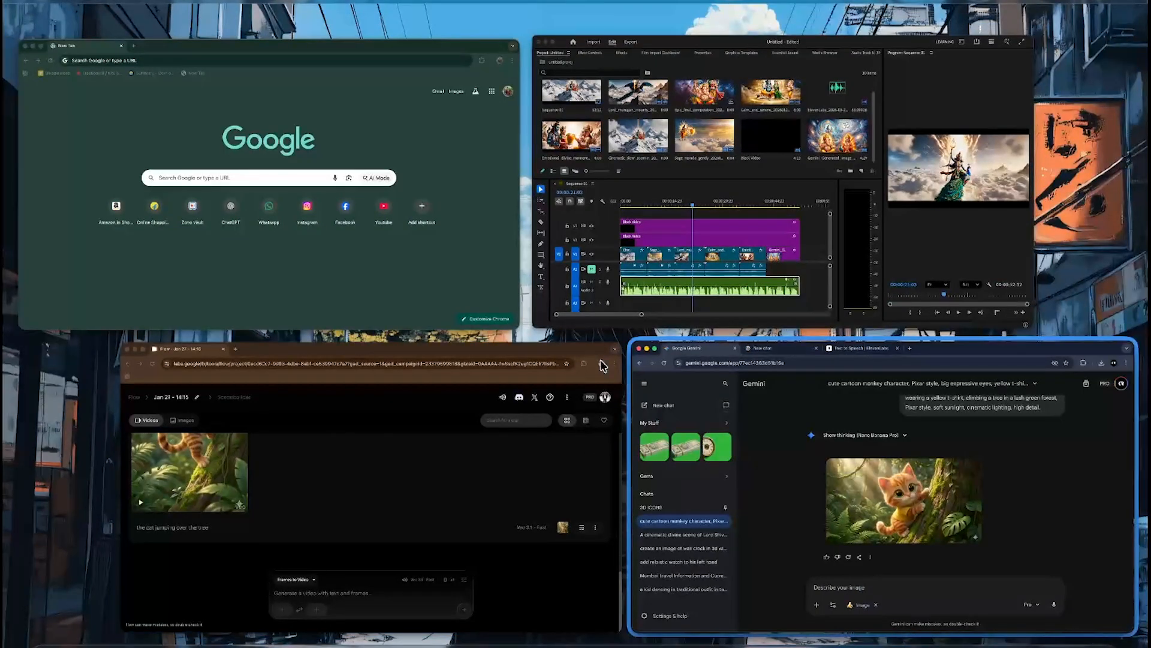
click(513, 475)
key(ctrl+Up)
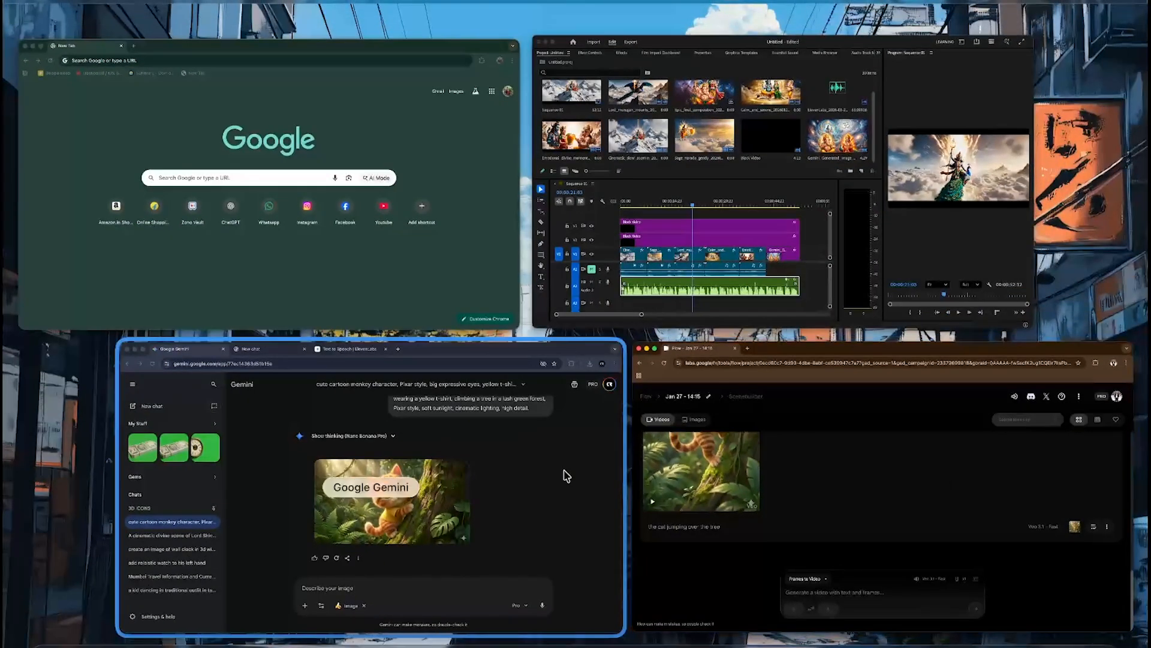
click(565, 473)
click(321, 3)
scroll(506, 336, up, 8)
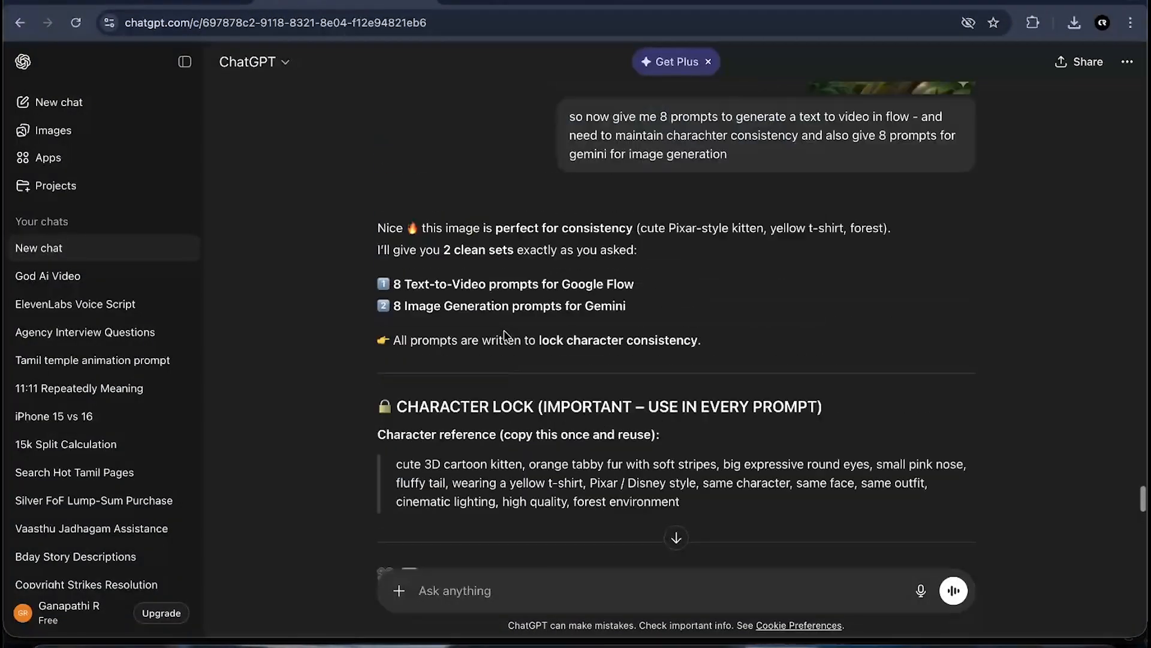
scroll(506, 336, down, 4)
scroll(506, 336, down, 20)
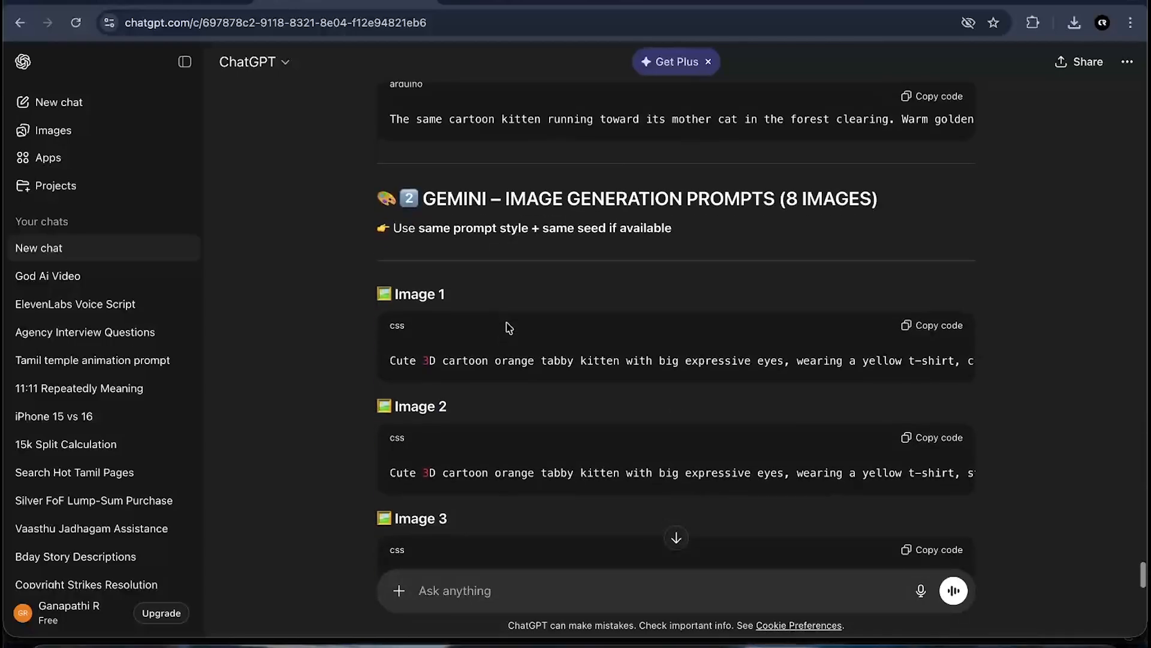
scroll(507, 327, down, 6)
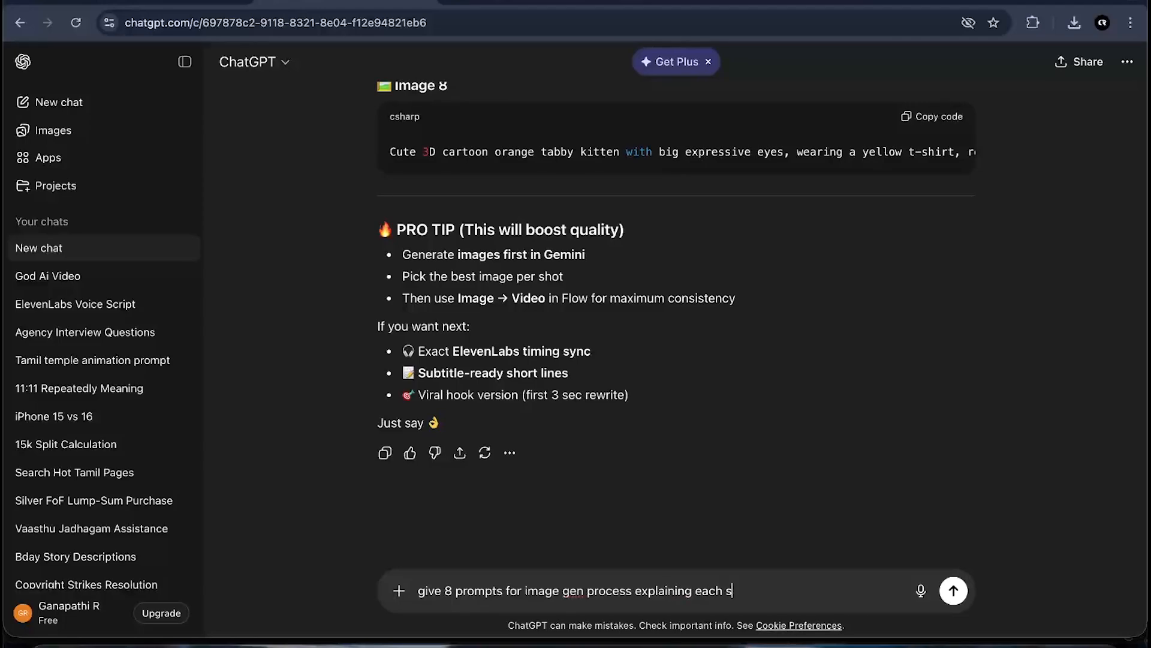
key(Return)
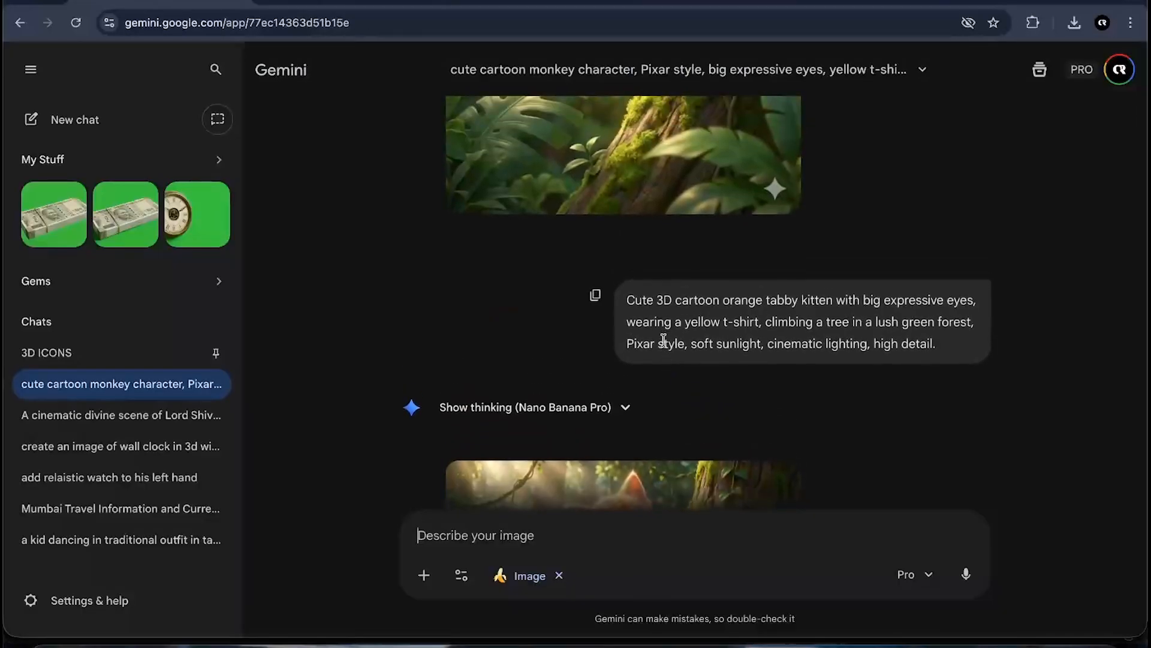
- Review the earlier climbing and lost kitten images in the Gemini chat
scroll(664, 337, up, 2)
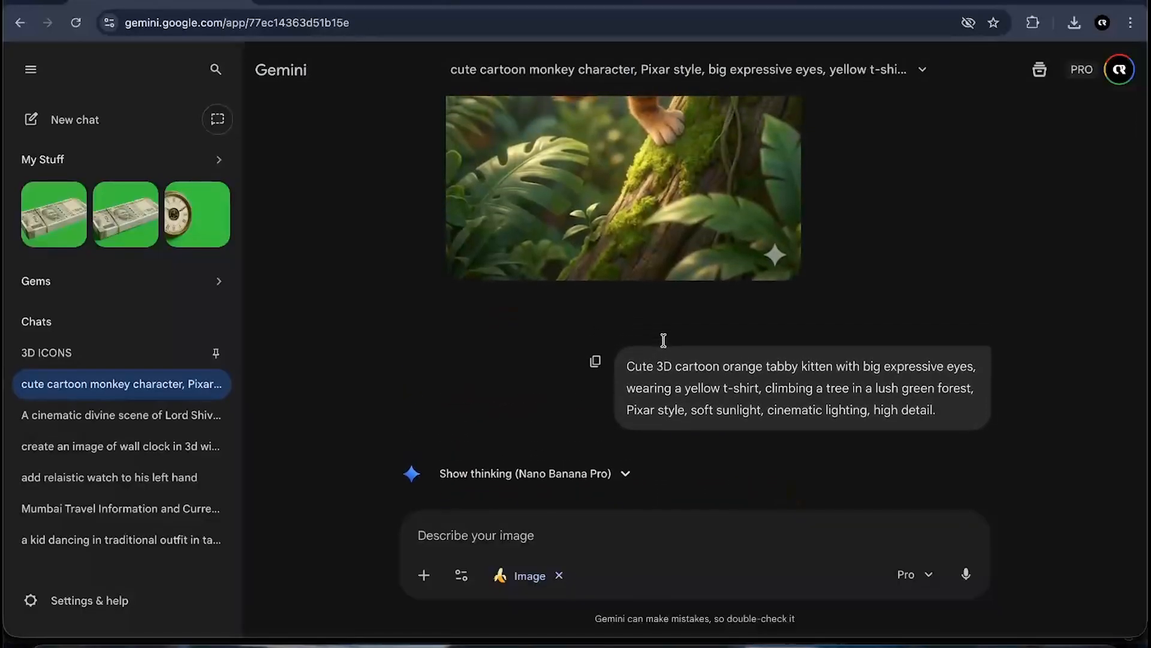
scroll(665, 345, down, 4)
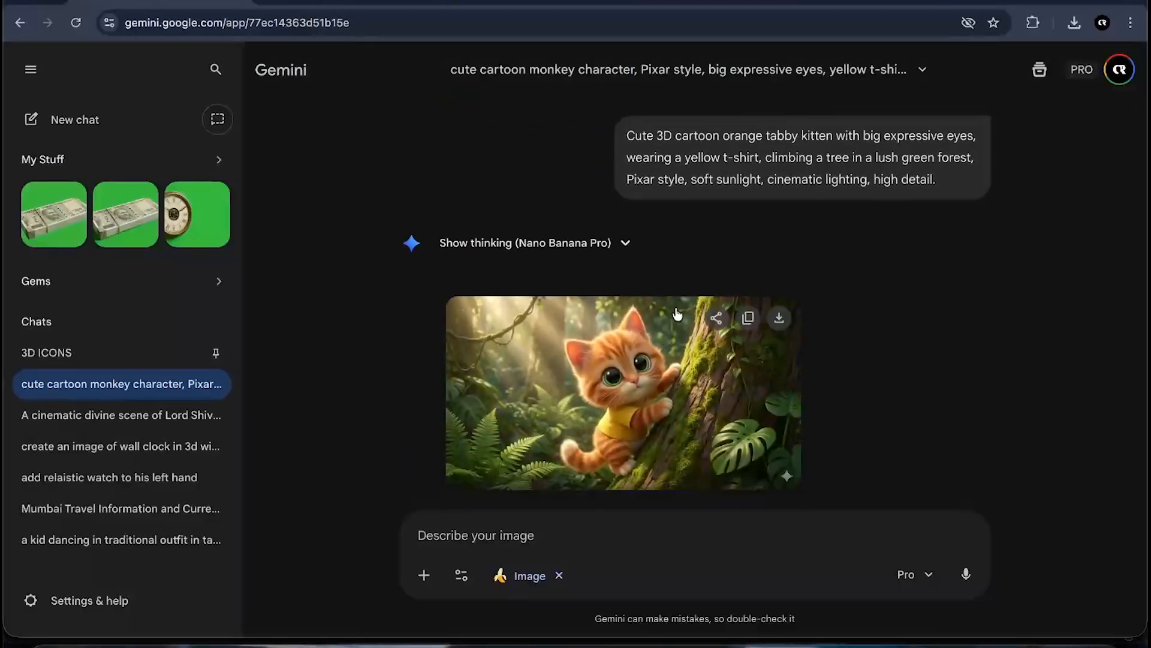
click(666, 354)
click(1017, 383)
scroll(662, 380, down, 3)
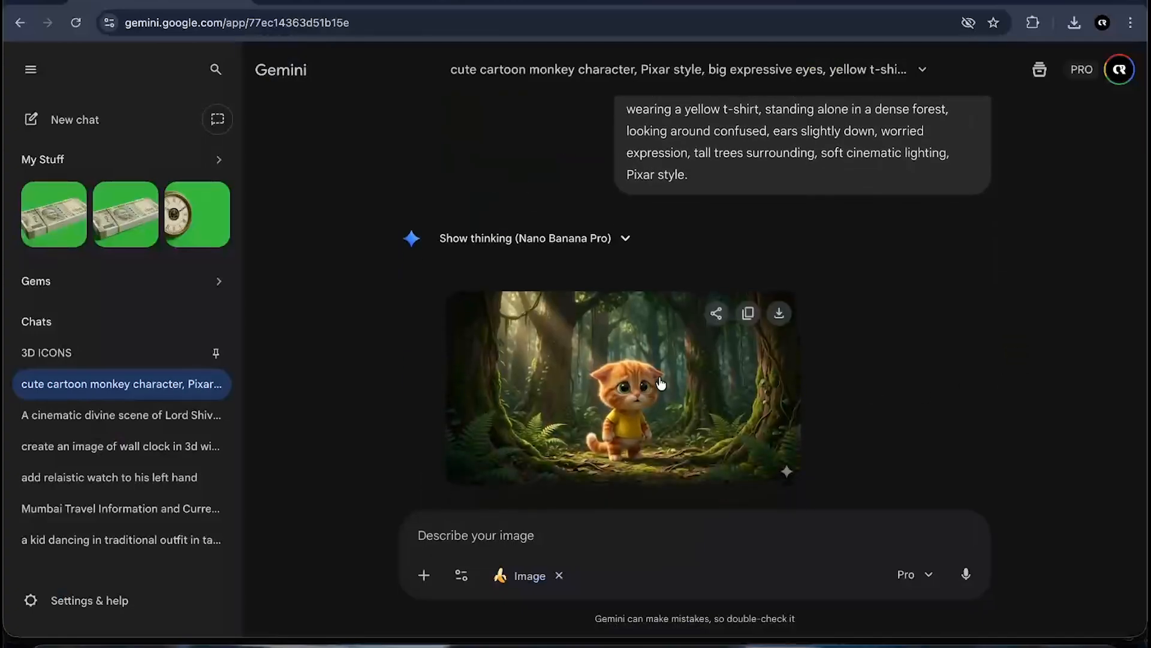
click(662, 380)
click(1125, 371)
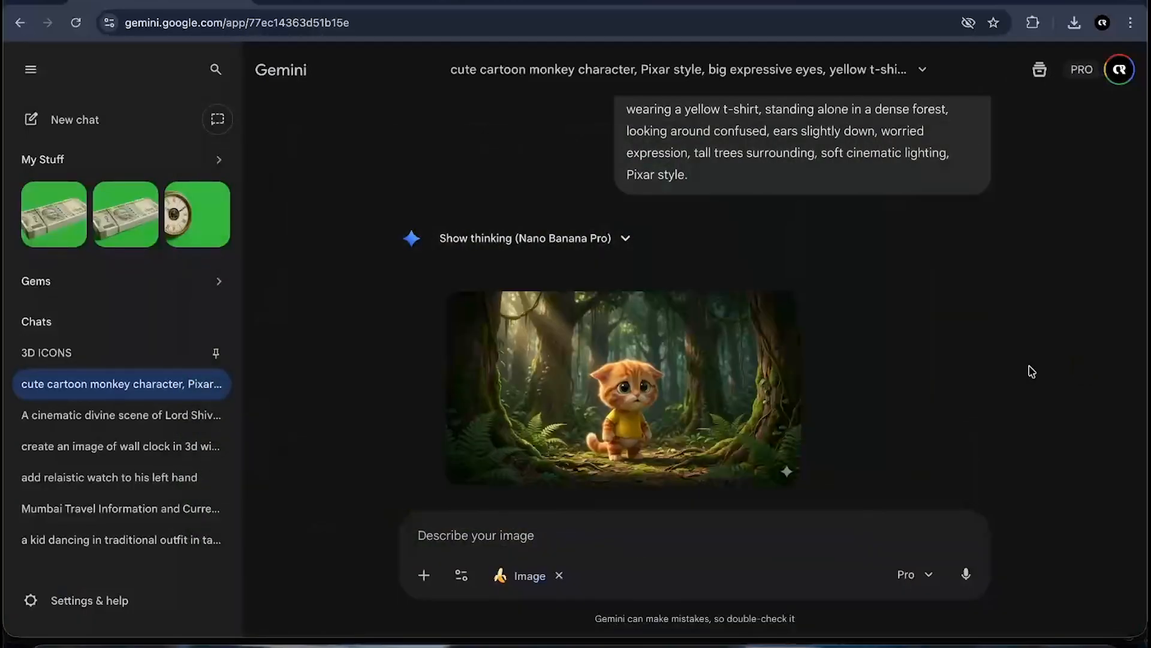
scroll(889, 354, up, 5)
scroll(704, 423, down, 5)
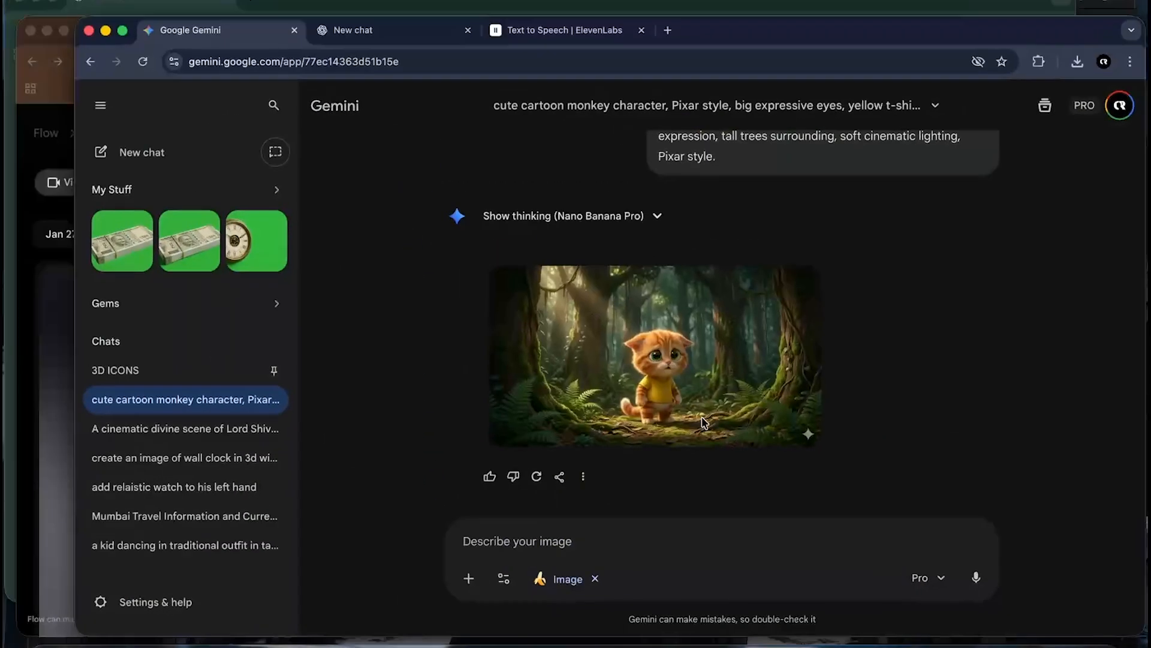
key(ctrl+Up)
click(756, 461)
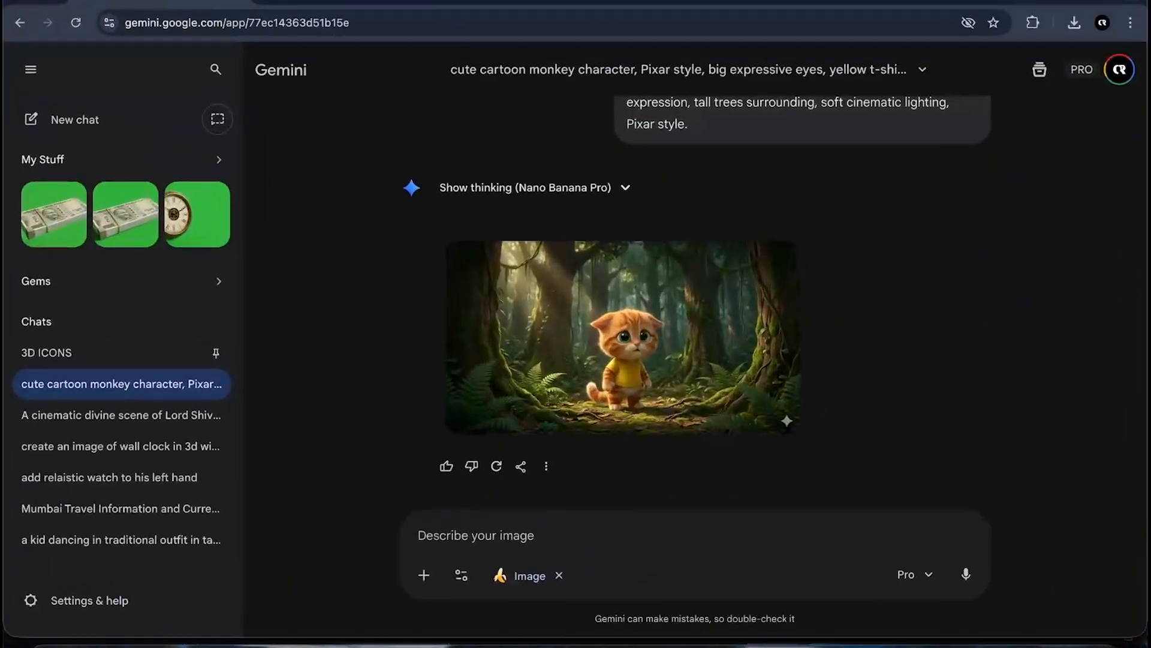
- Copy the Shot 3 Fear Builds image prompt from ChatGPT and generate it in Gemini
click(311, 2)
scroll(510, 371, down, 5)
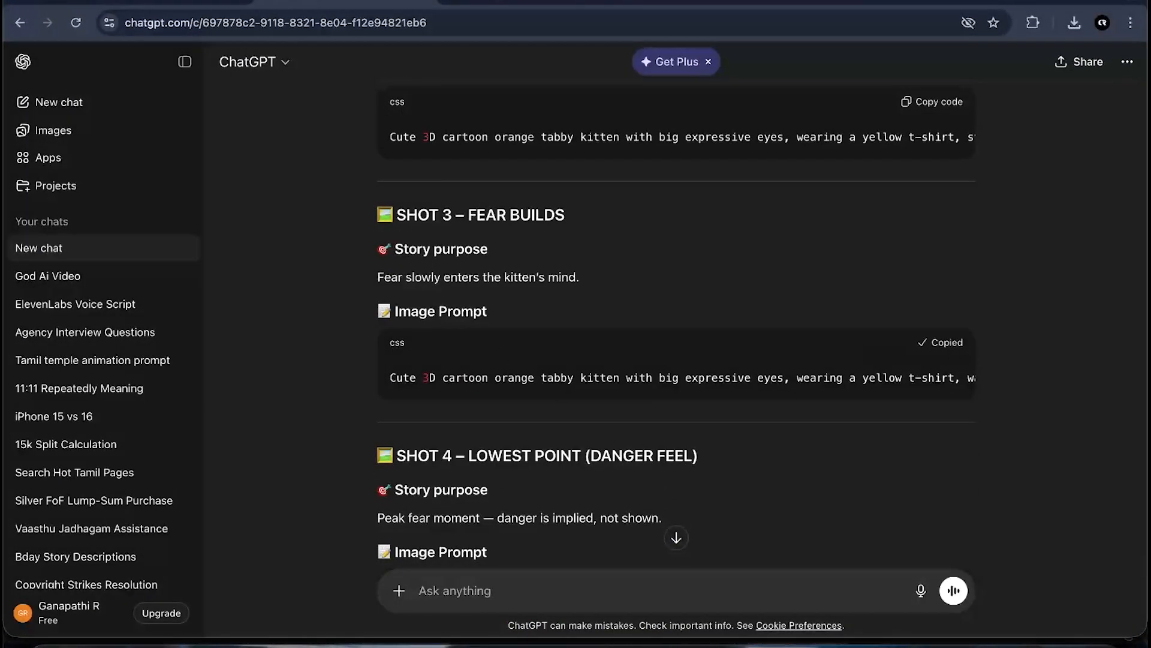
click(165, 2)
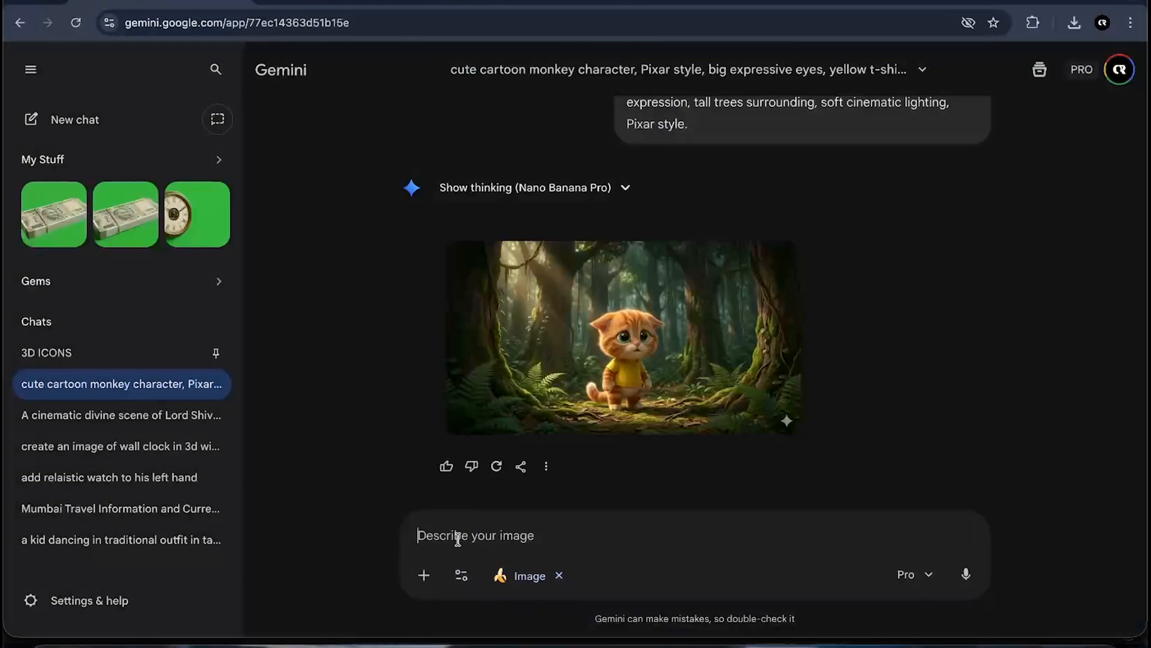
text(Cute 3D cartoon orange tabby kitten with big expressive eyes, wearing a yellow t-shirt, walking carefully through a dark forest path, scared expression, wide eyes, leaves and branches around, moody lighting, emotional Pixar style.)
key(Return)
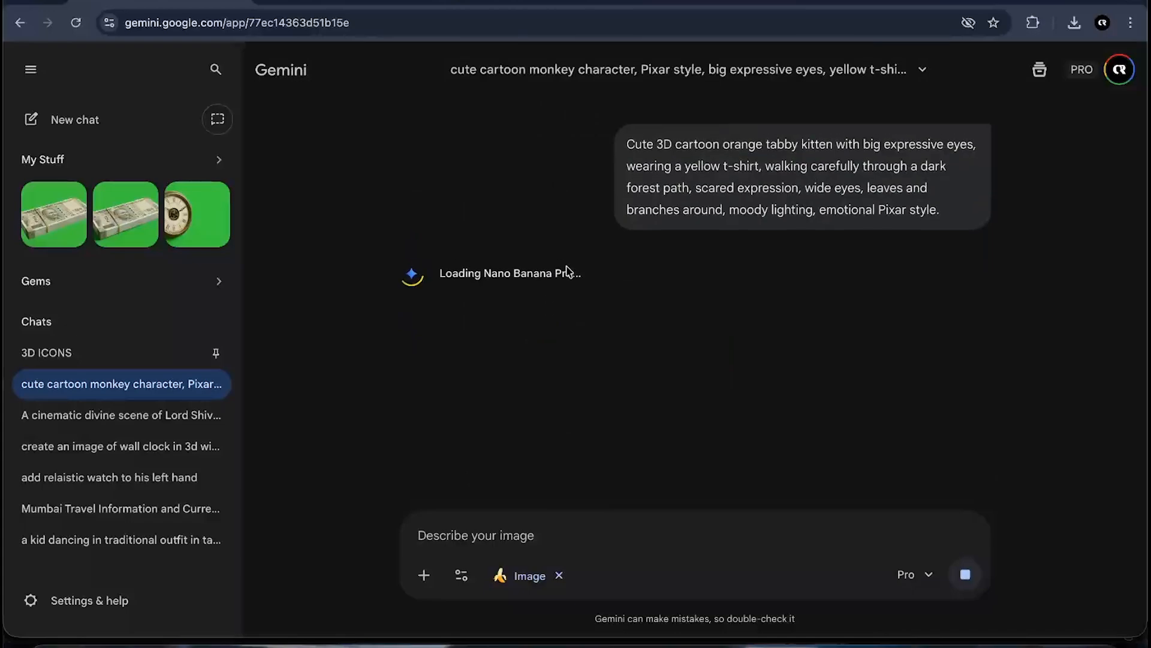
- Scroll through the Shot 4 to Shot 7 image prompts in ChatGPT
key(ctrl+Tab)
scroll(485, 307, down, 5)
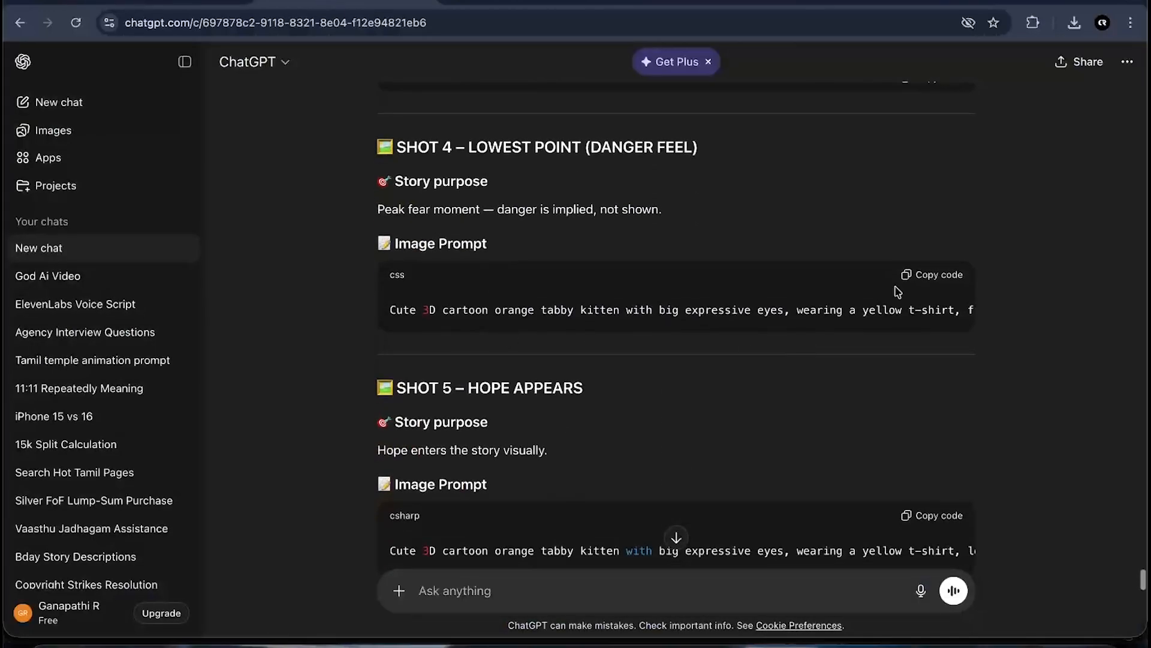
scroll(875, 358, down, 1)
scroll(875, 358, down, 10)
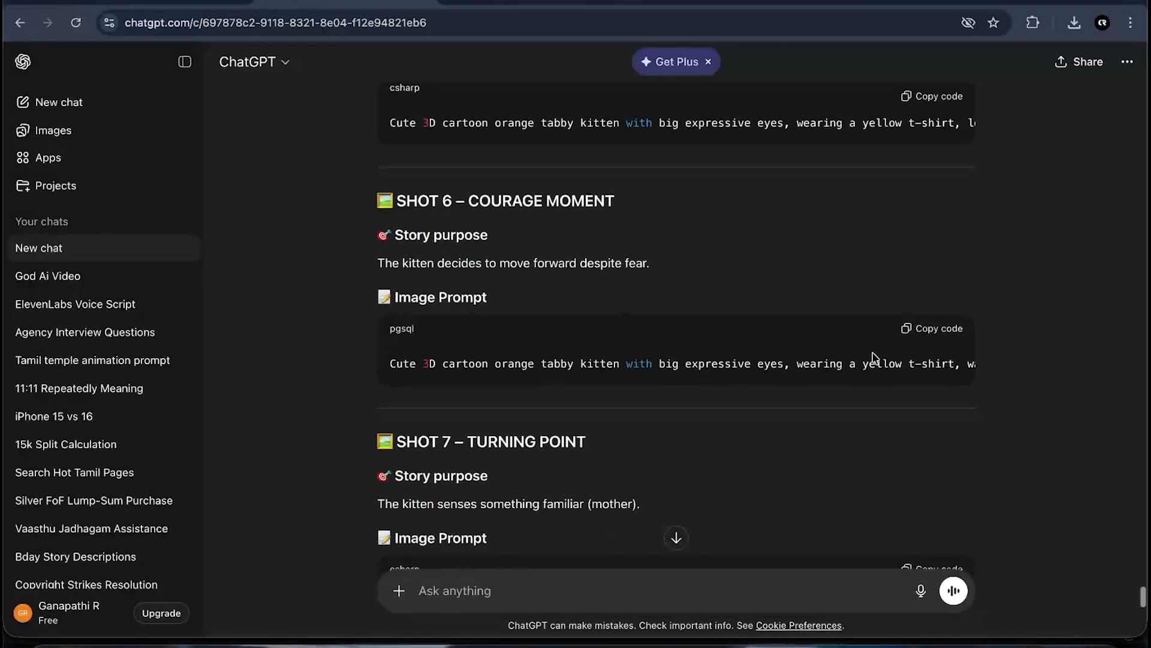
scroll(875, 358, up, 7)
scroll(875, 358, up, 6)
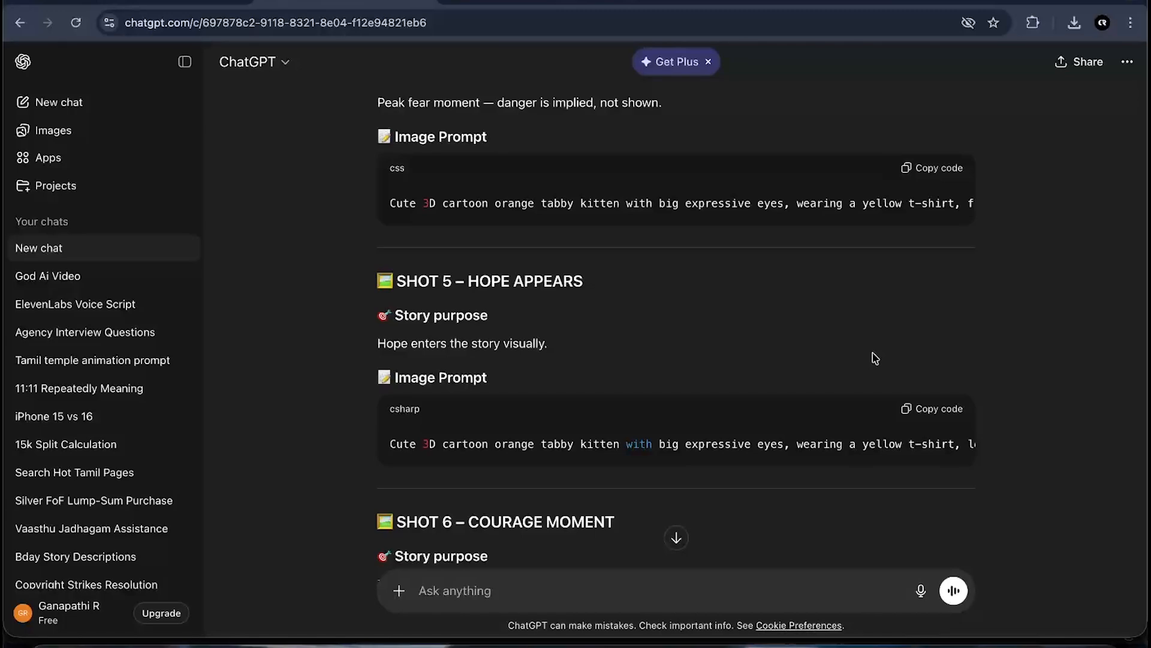
click(129, 3)
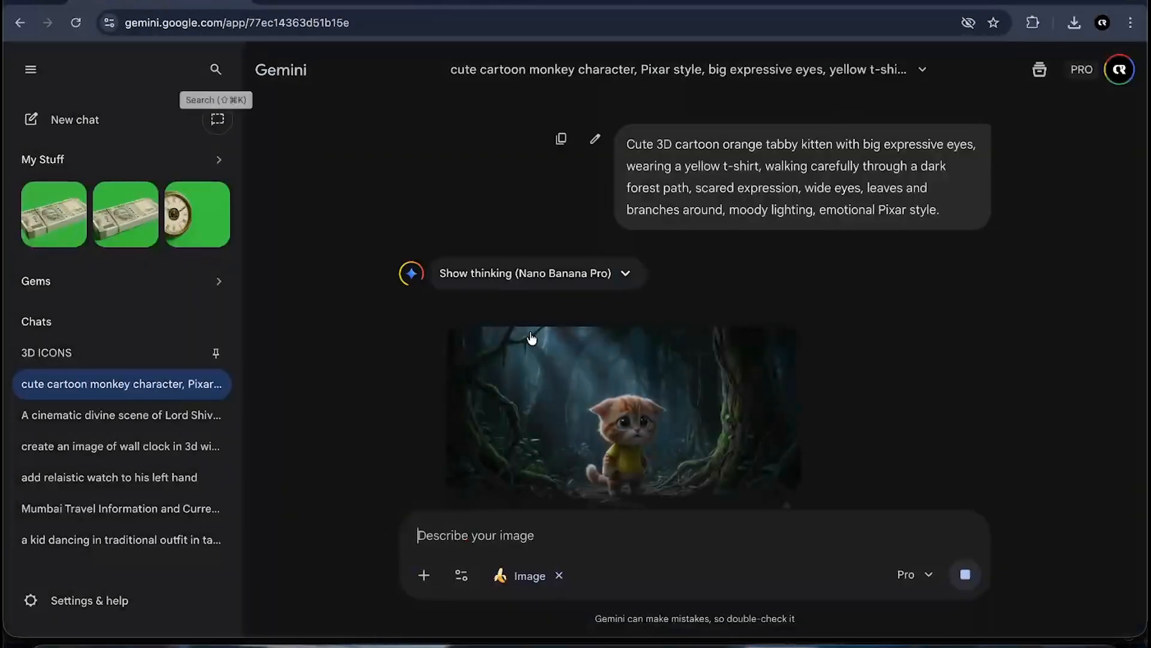
- Paste the Shot 4 Lowest Point prompt into Gemini and generate its image
click(552, 336)
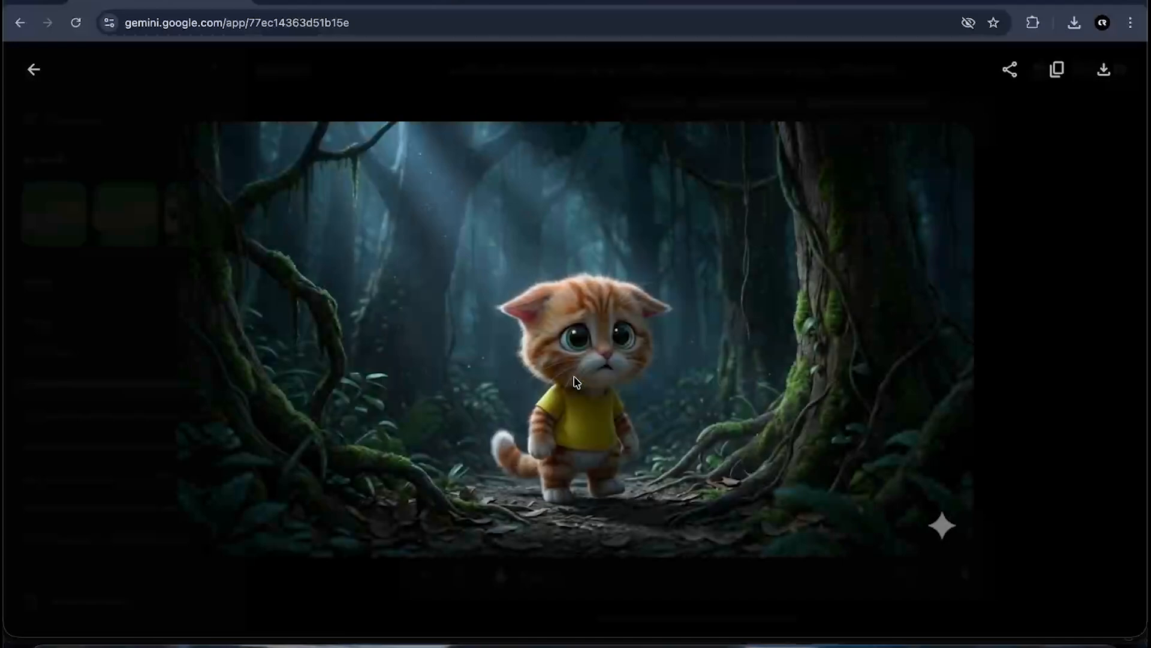
click(1014, 359)
scroll(731, 390, up, 3)
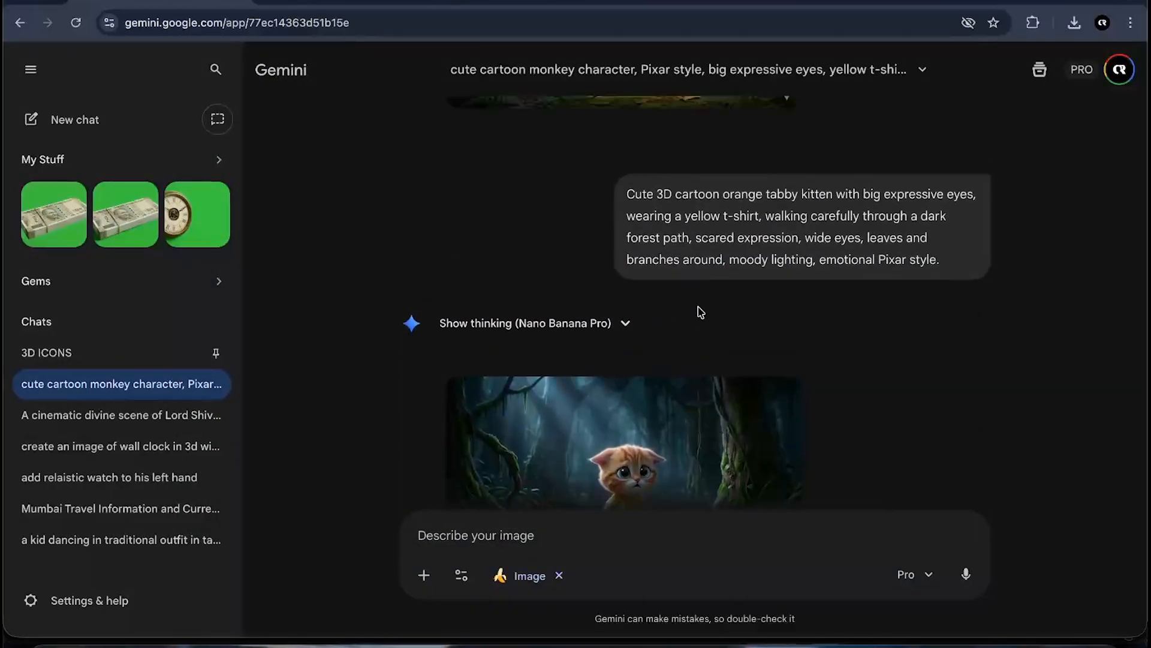
scroll(732, 288, up, 5)
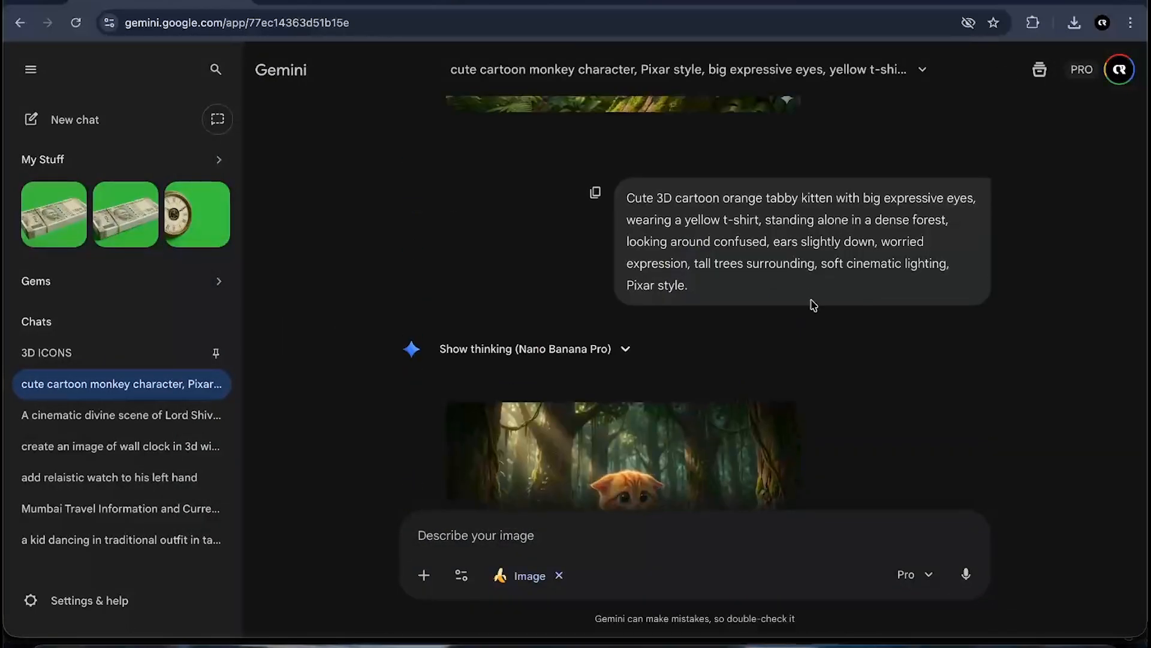
scroll(813, 305, down, 8)
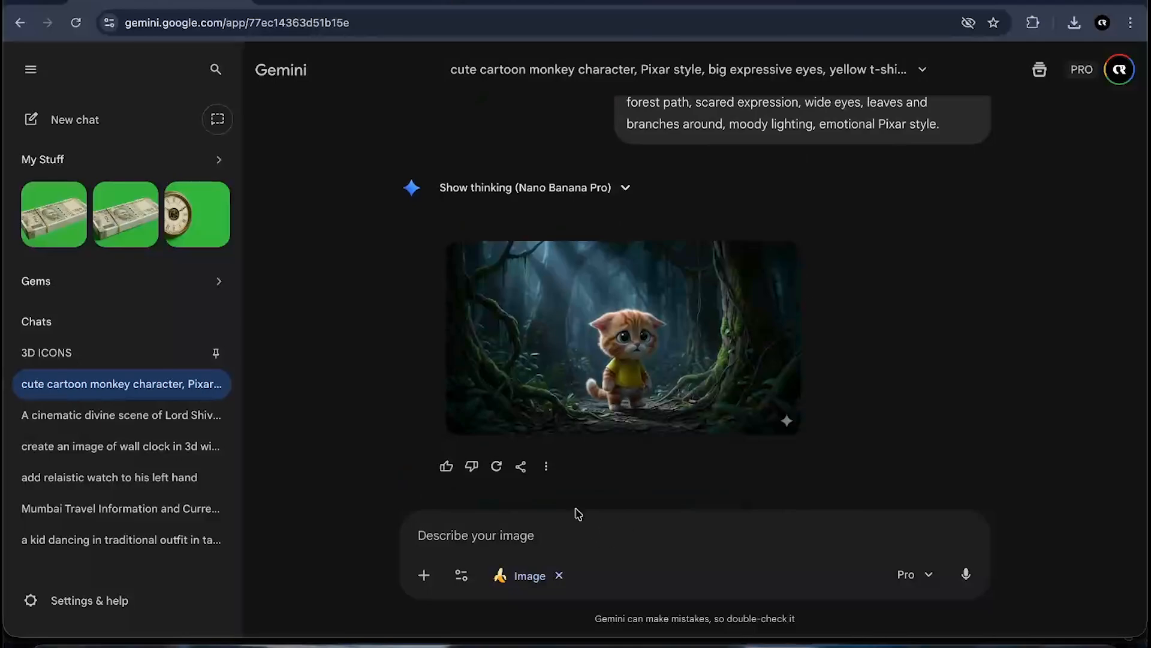
text(Cute 3D cartoon orange tabby kitten with big expressive eyes, wearing a yellow t-shirt, frozen in fear as a large dark shadow appears behind trees, tense body posture, dramatic lighting, suspenseful forest atmosphere, Pixar cinematic style.)
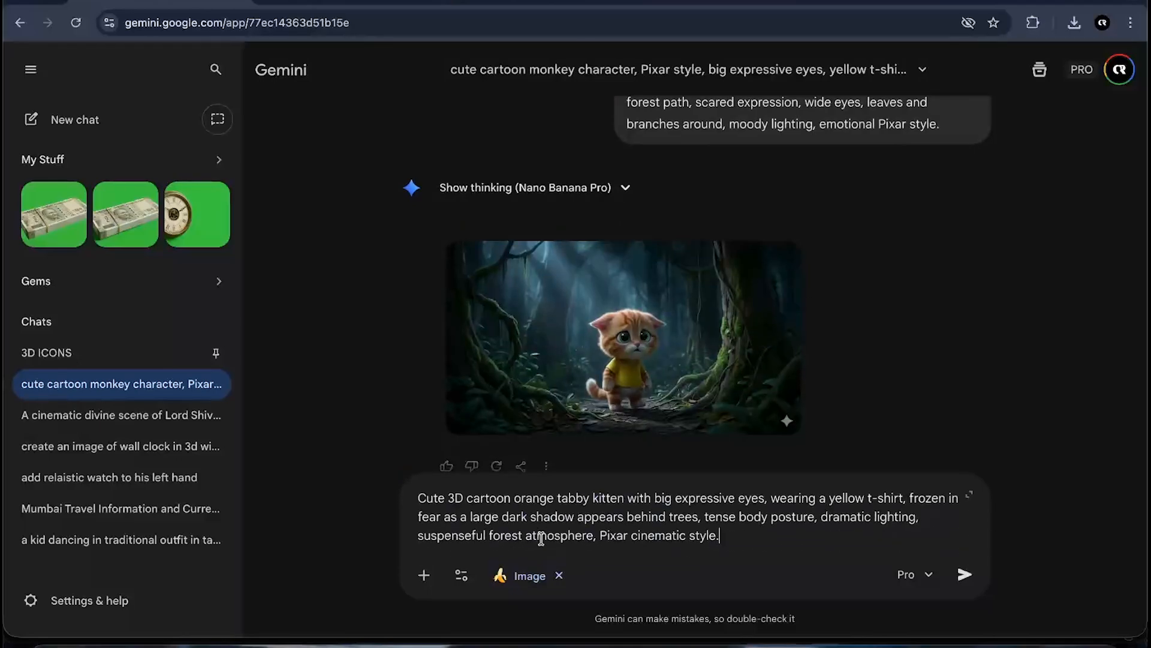
click(972, 576)
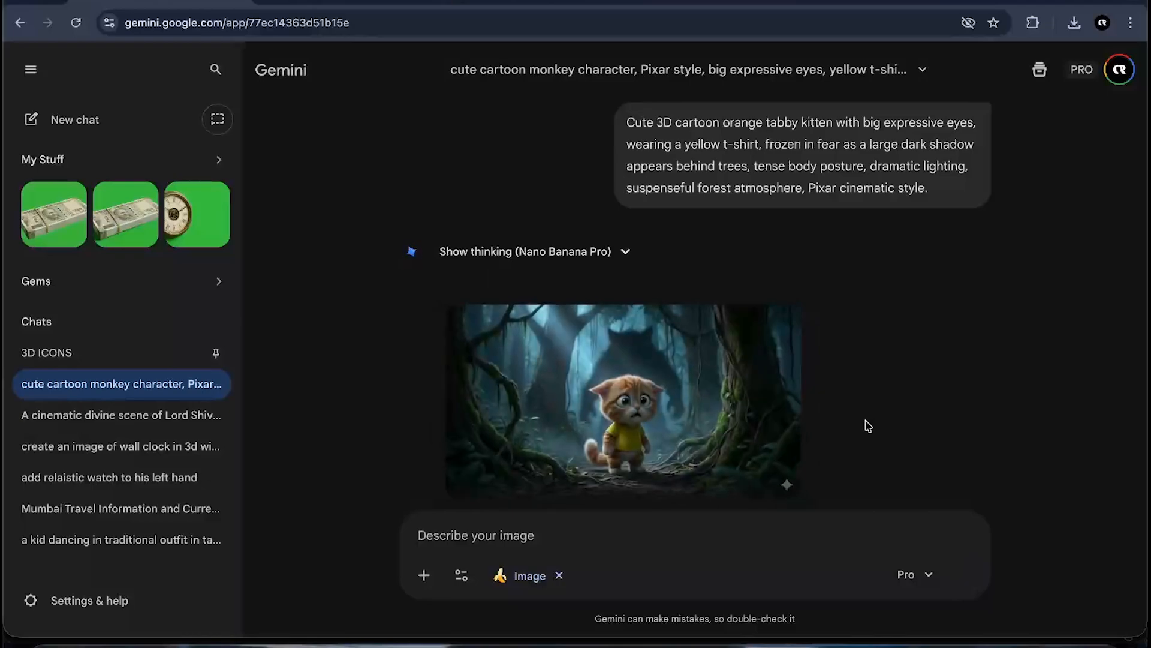
- View the kitten-with-shadow image full size
click(658, 340)
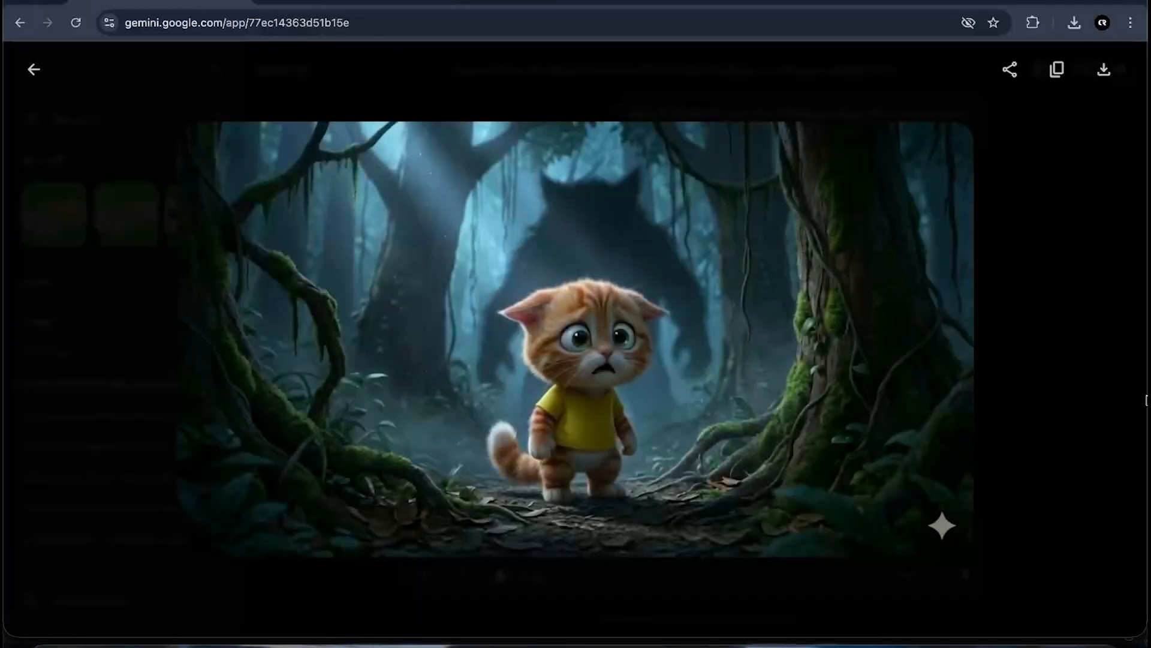
click(1119, 399)
scroll(865, 372, down, 1)
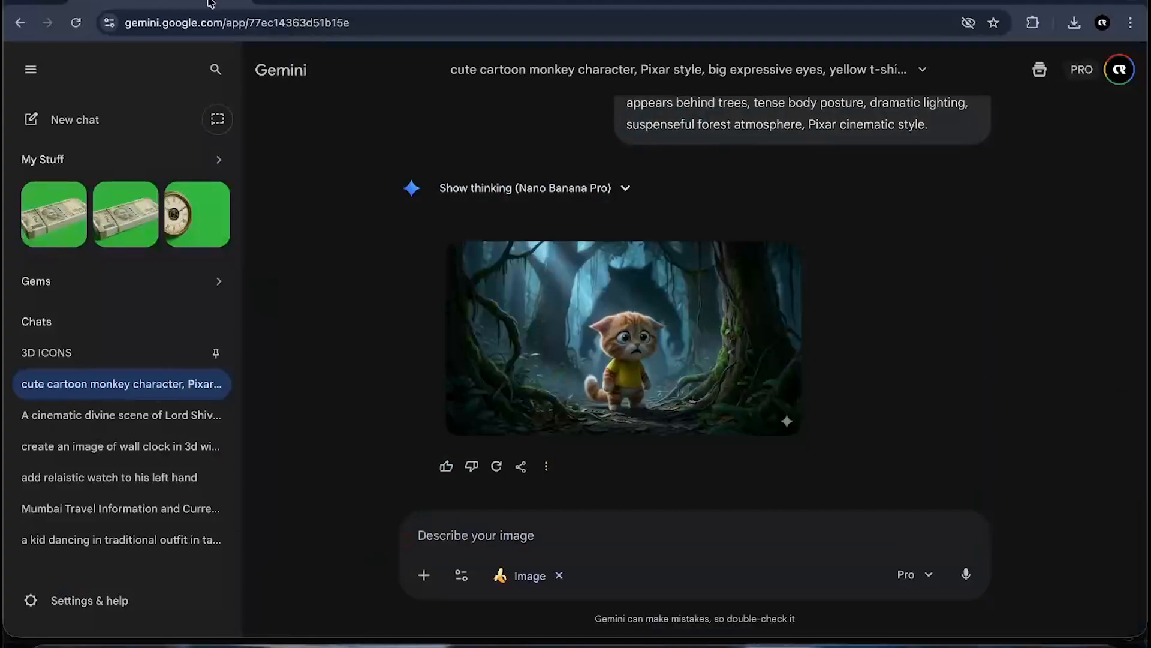
- Copy the Shot 5 Hope Appears prompt from ChatGPT and generate its image in Gemini
click(334, 1)
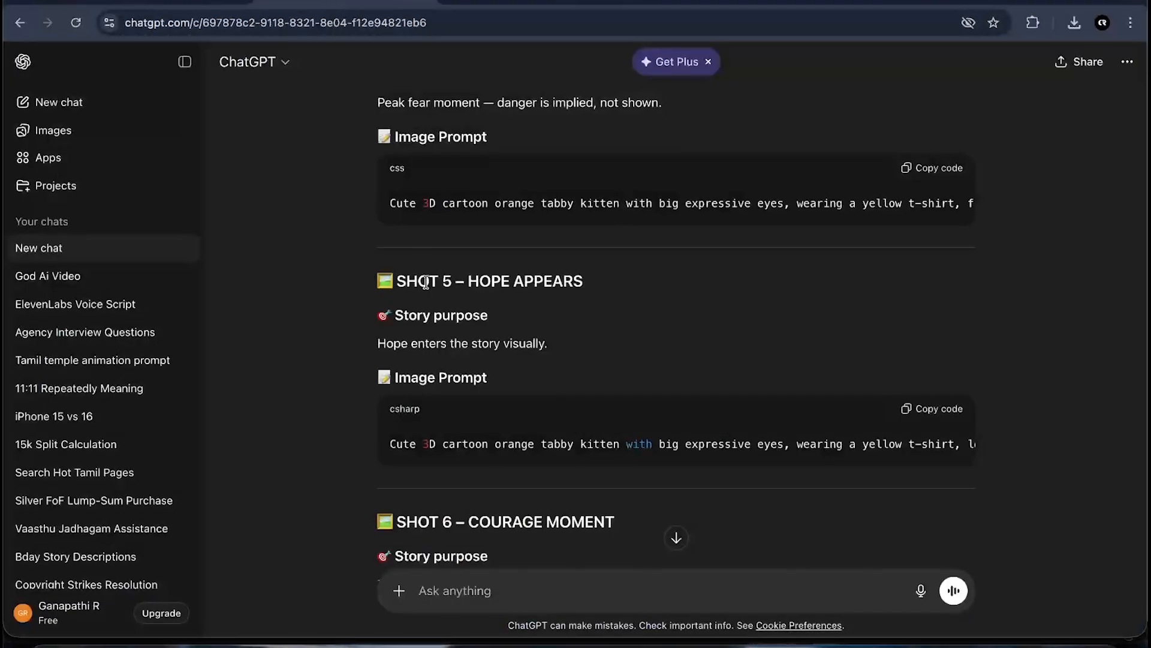
scroll(789, 309, down, 4)
scroll(790, 308, up, 1)
click(911, 303)
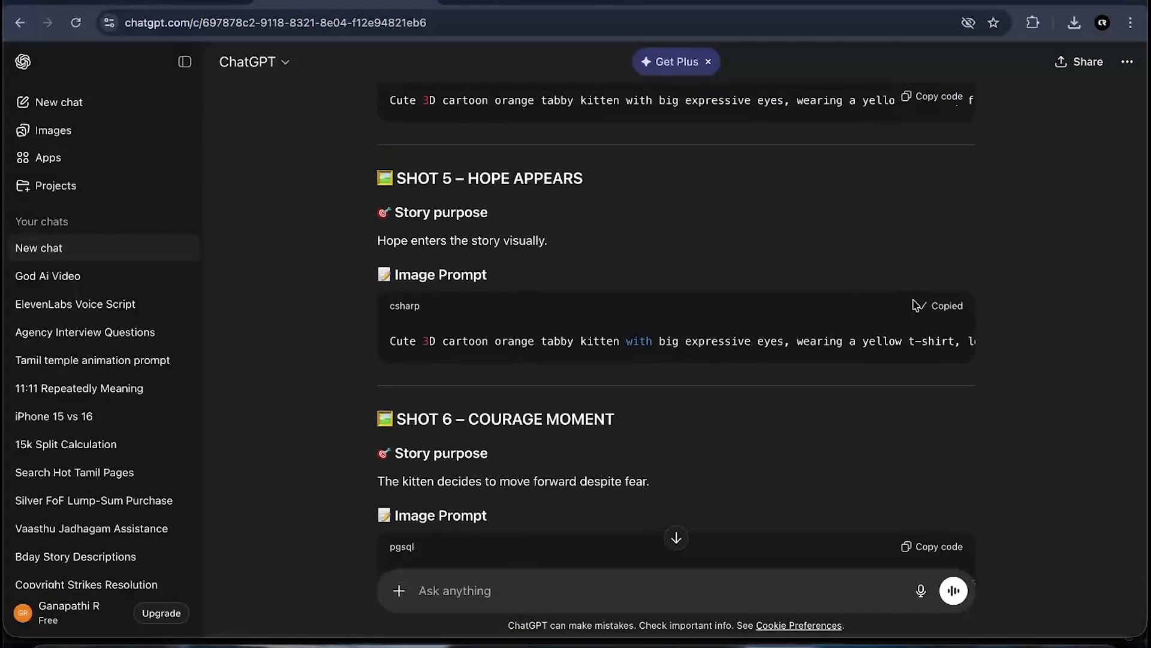
click(112, 5)
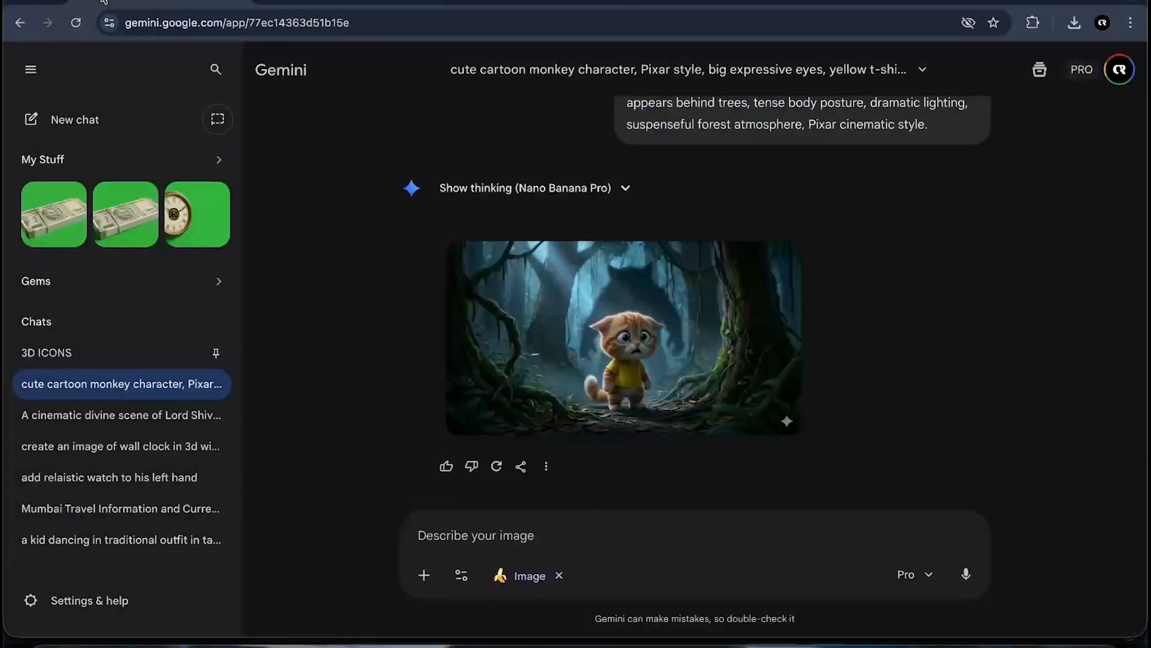
click(533, 527)
key(ctrl+v)
key(Return)
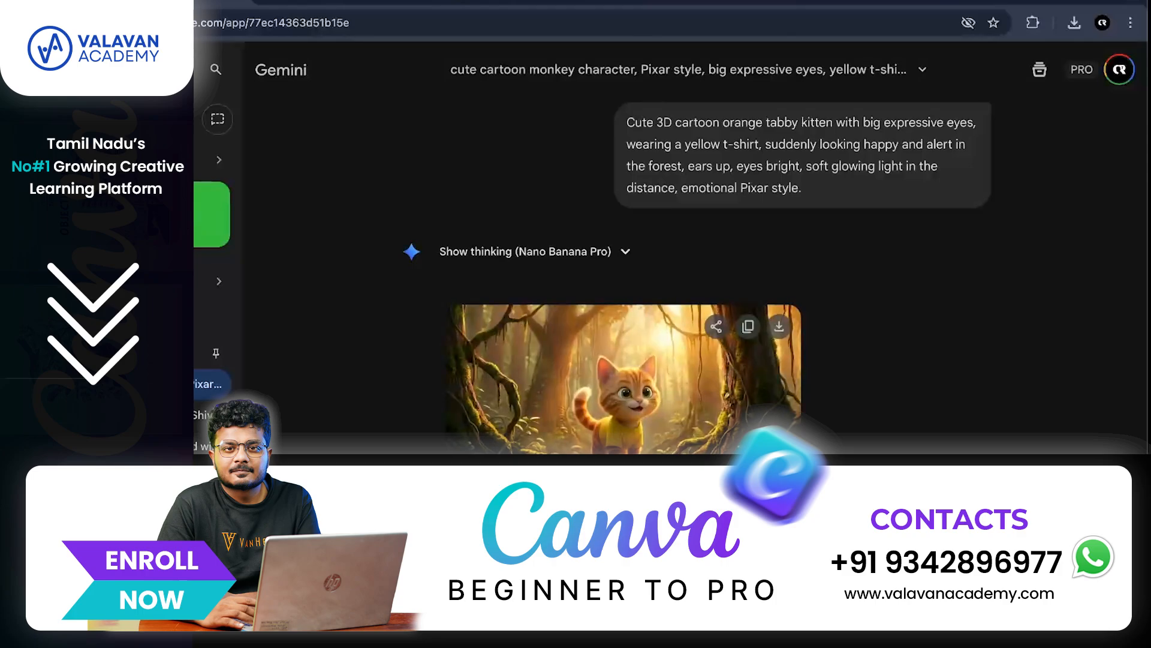
- View the hopeful kitten image full size in the Gemini chat
scroll(623, 384, down, 1)
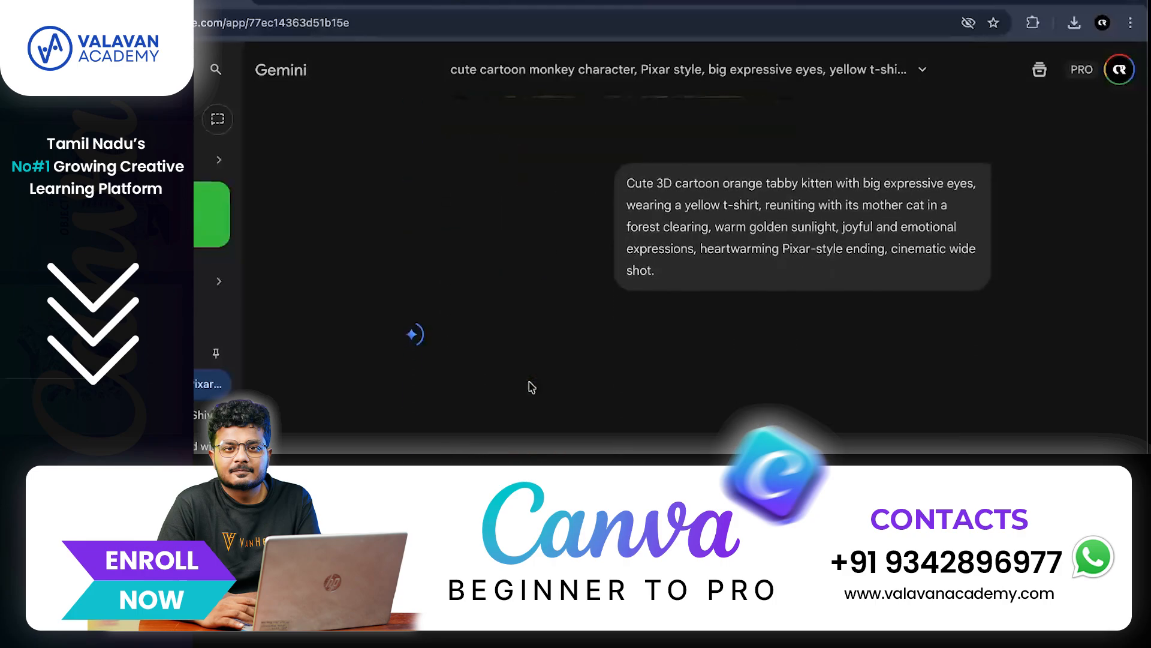
scroll(527, 386, up, 5)
click(562, 251)
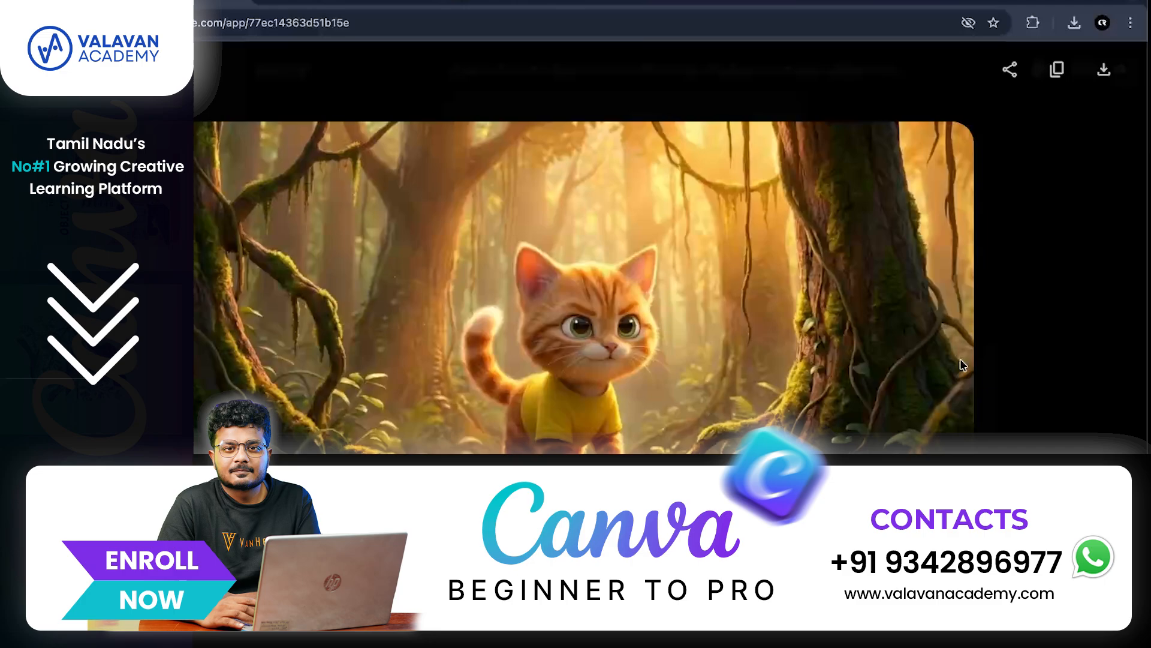
click(1038, 349)
scroll(656, 348, down, 6)
click(608, 317)
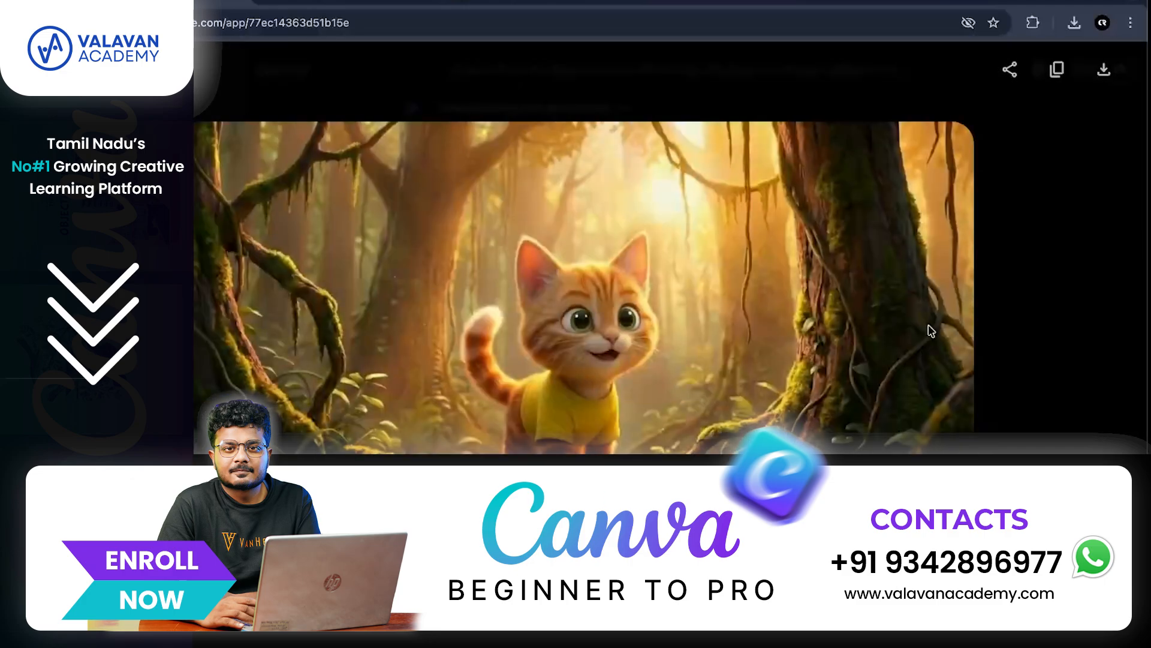
click(1038, 326)
scroll(660, 409, down, 5)
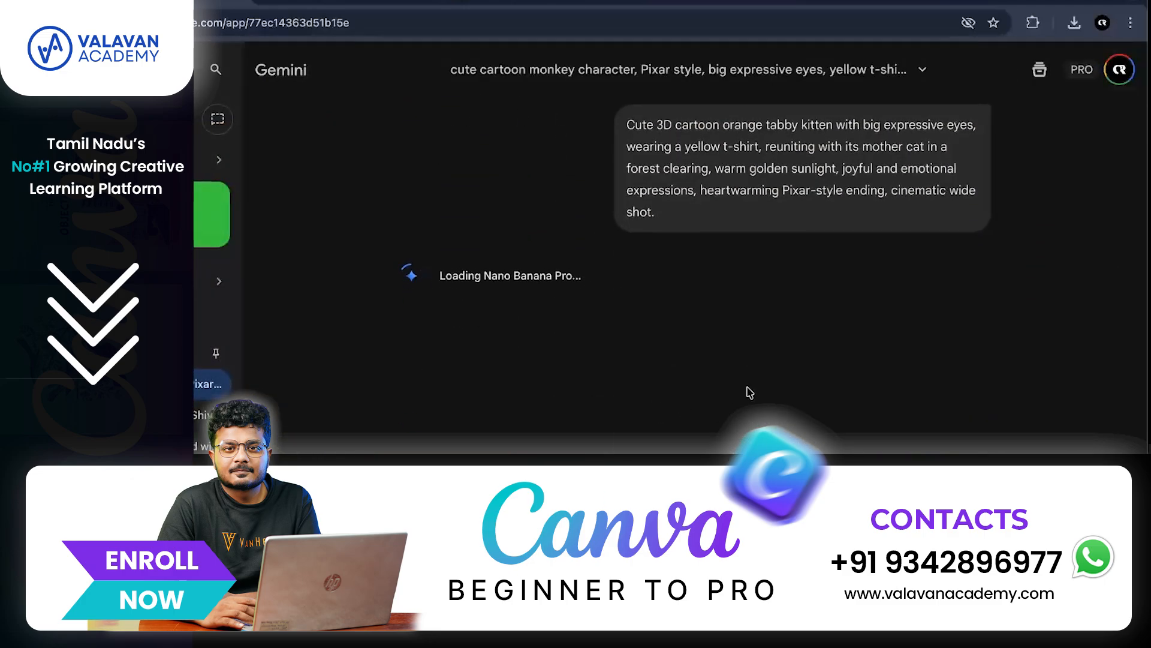
- Scroll through the generated Gemini images and open the kitten-and-mother reunion image full size
scroll(939, 407, up, 15)
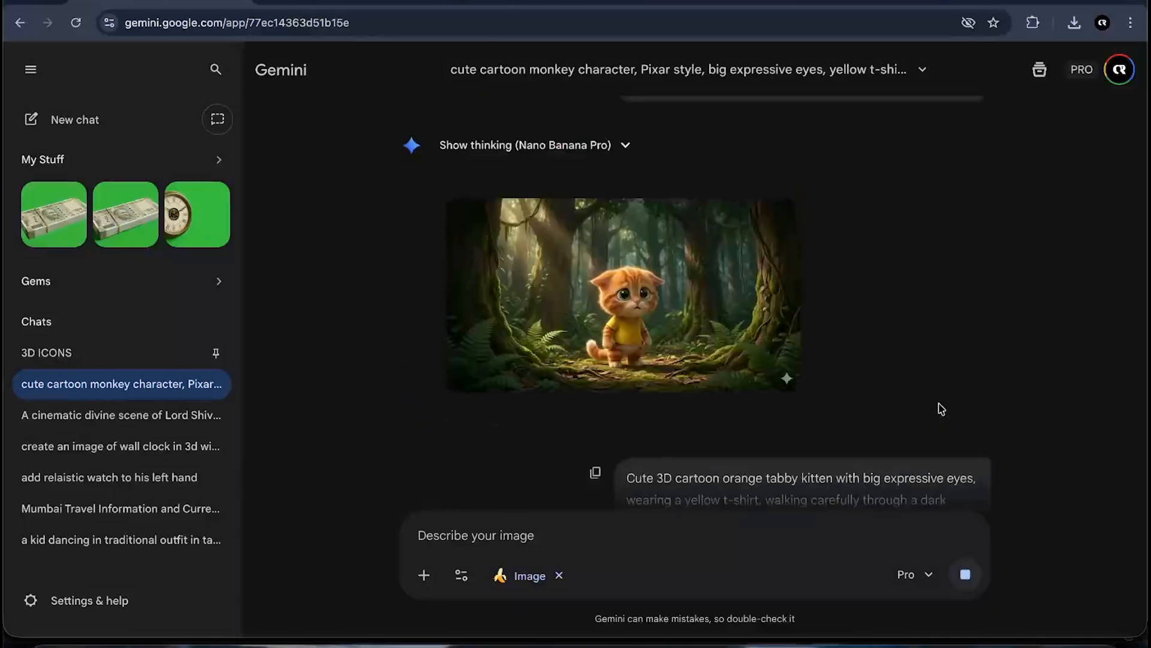
scroll(940, 407, up, 4)
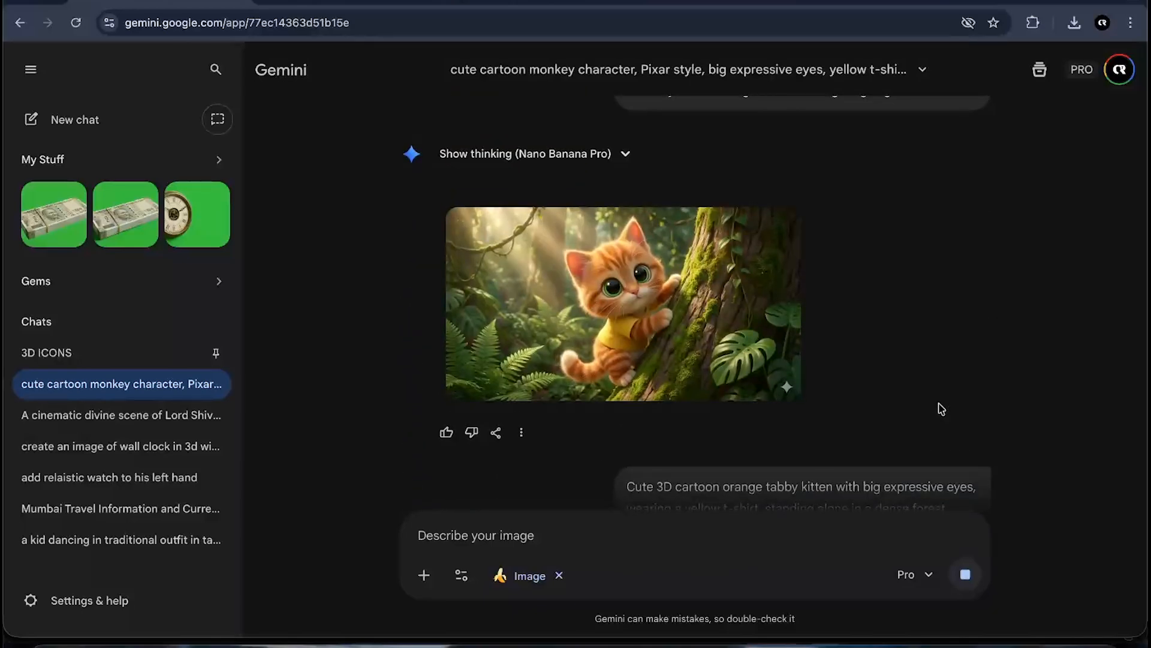
scroll(940, 408, down, 10)
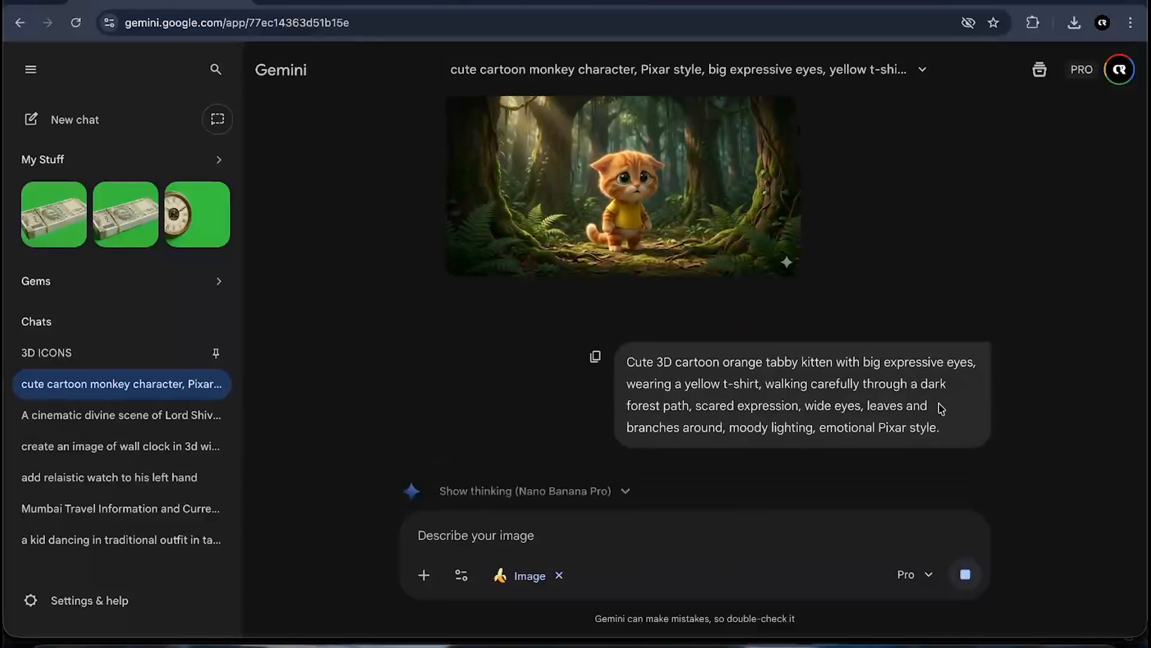
scroll(941, 408, down, 12)
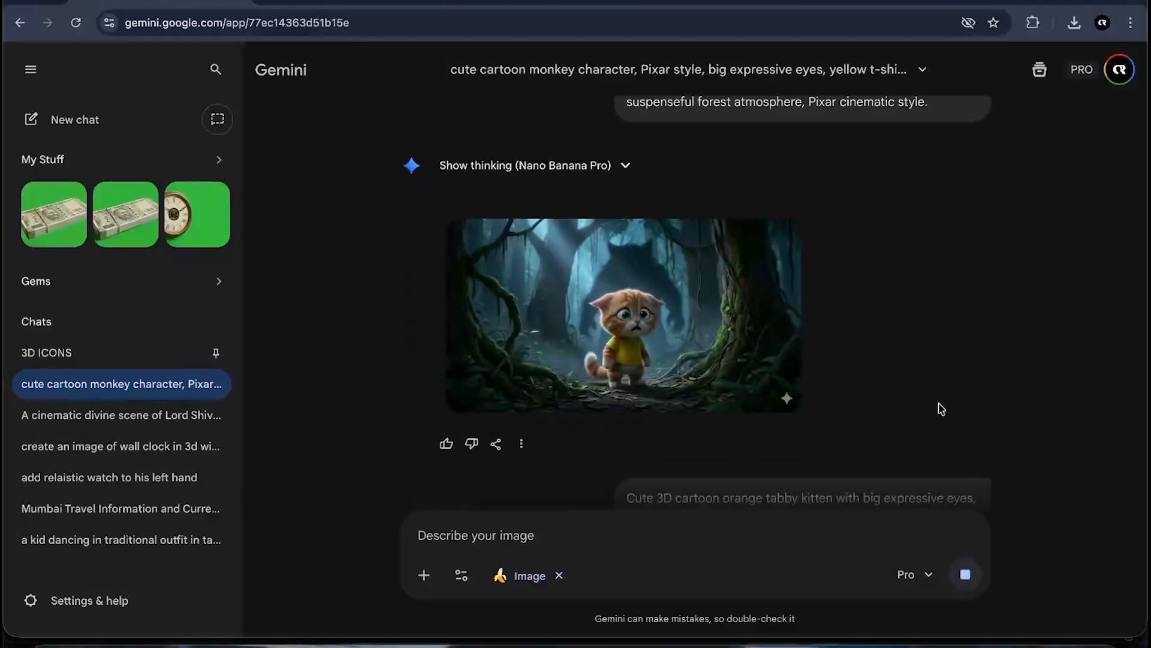
scroll(940, 408, down, 15)
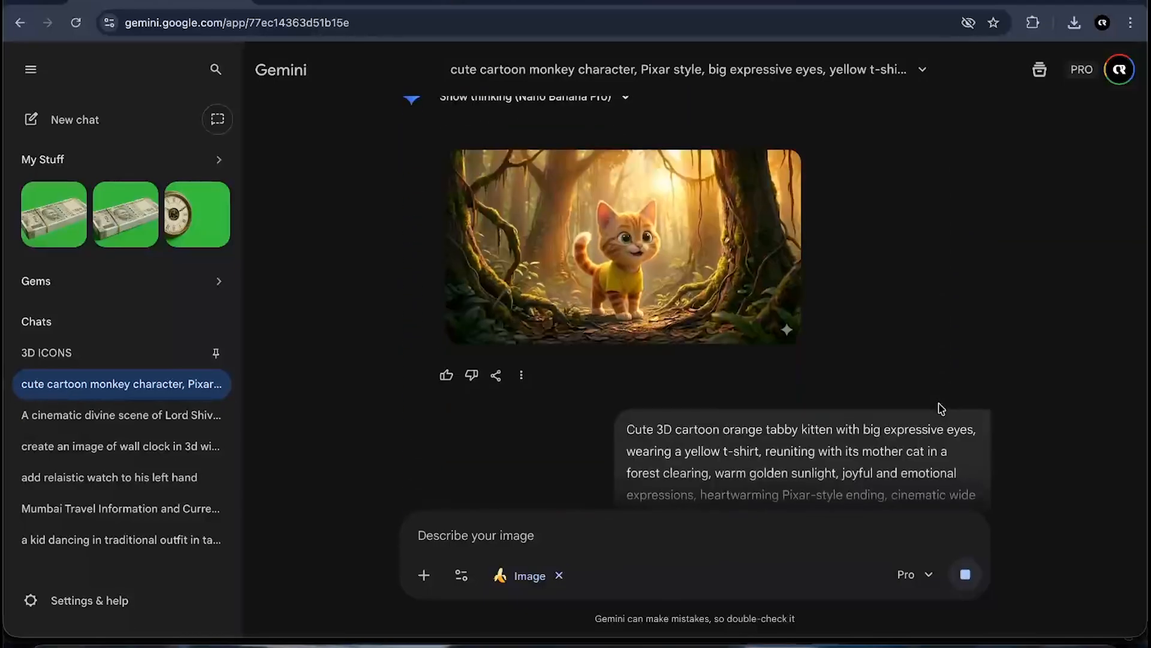
scroll(940, 408, down, 5)
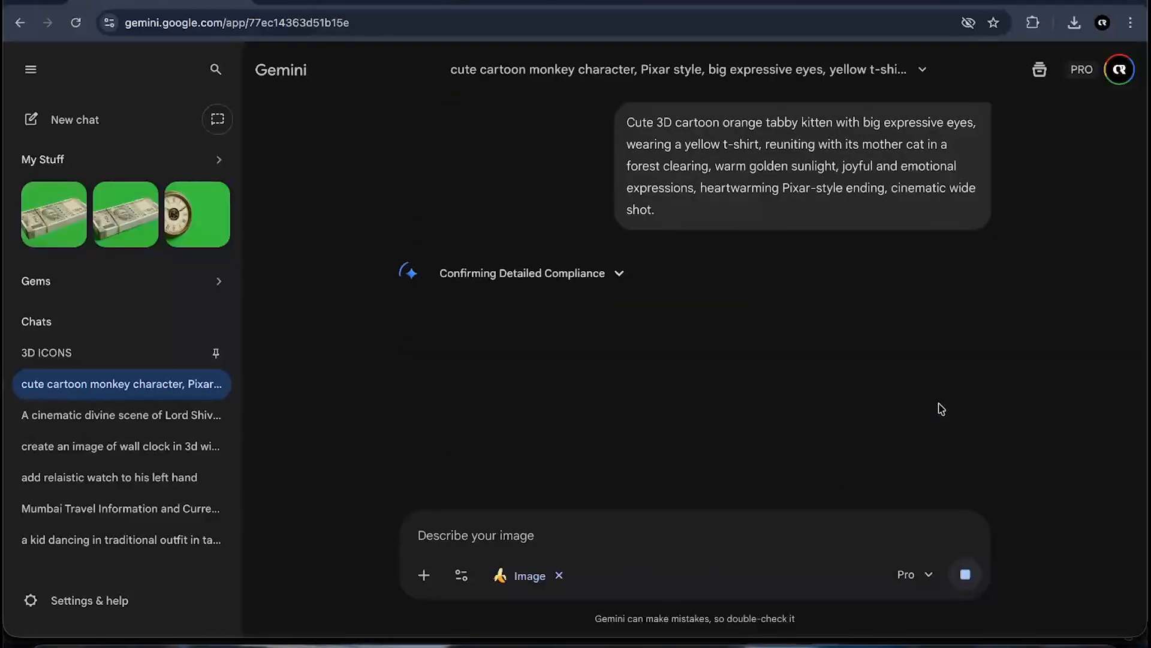
click(729, 370)
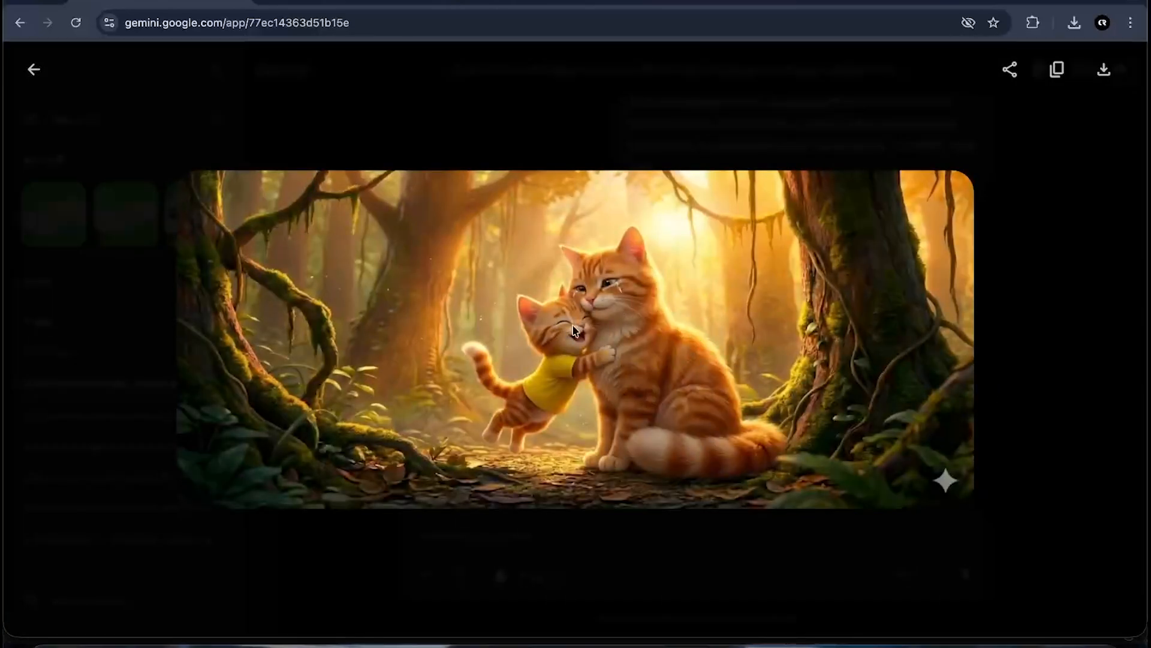
- Compare the hopeful kitten image and the reunion image full size in the Gemini chat
click(1060, 429)
click(666, 381)
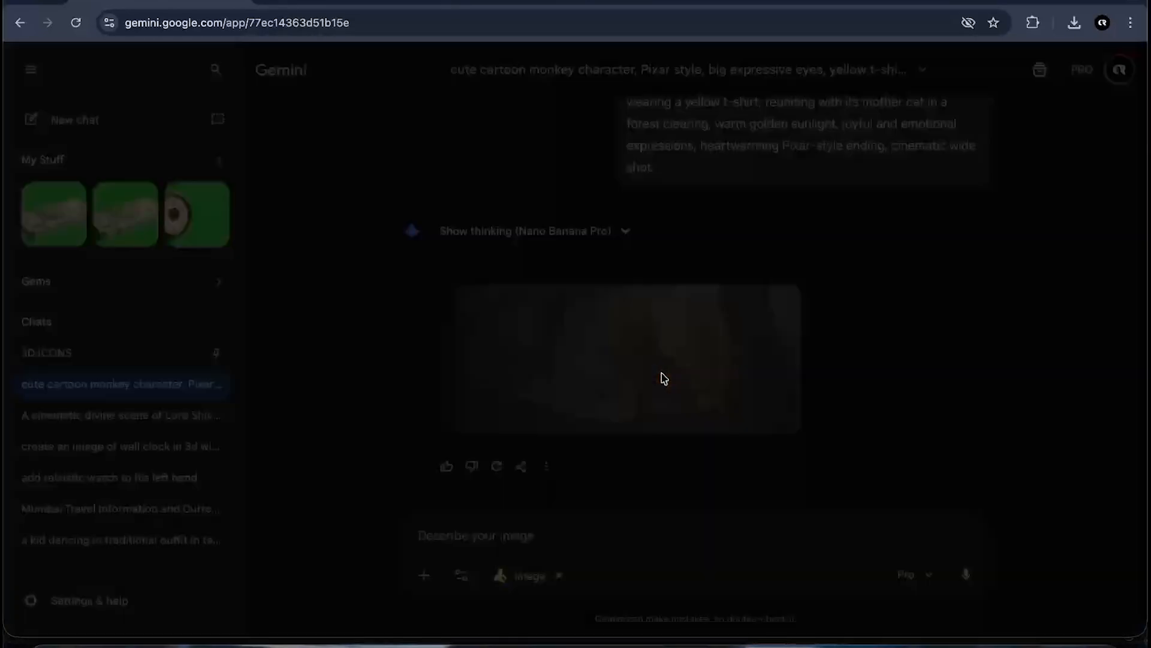
click(1024, 344)
scroll(623, 331, up, 7)
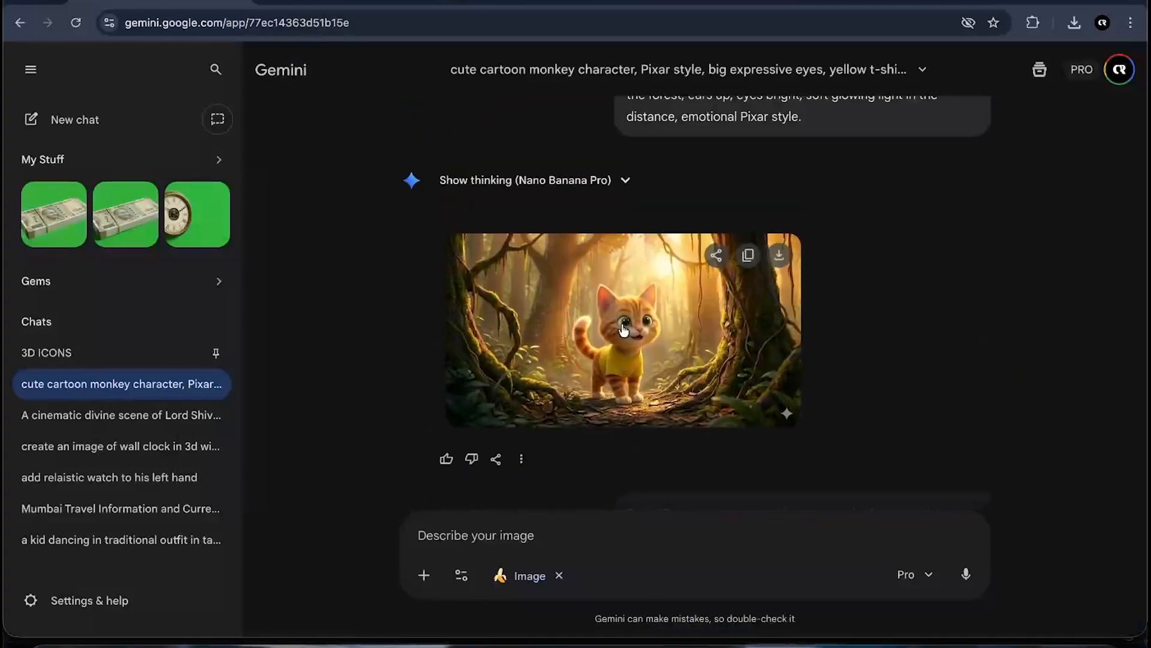
scroll(624, 330, down, 7)
scroll(621, 328, up, 6)
click(629, 290)
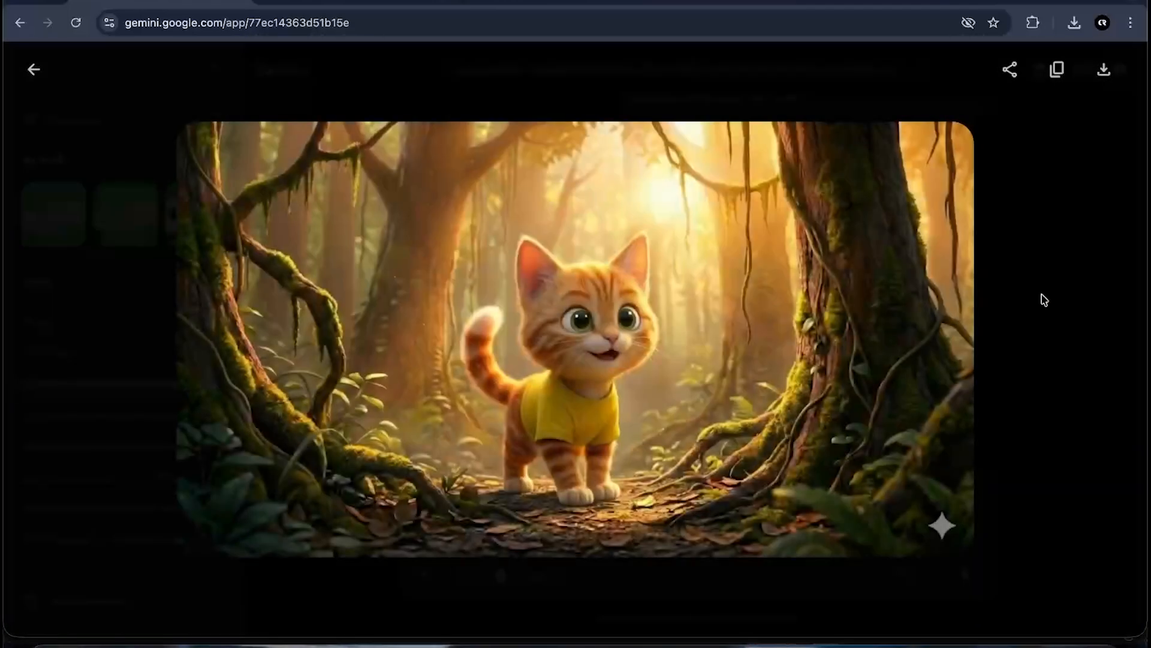
click(1041, 301)
scroll(648, 330, down, 6)
click(647, 336)
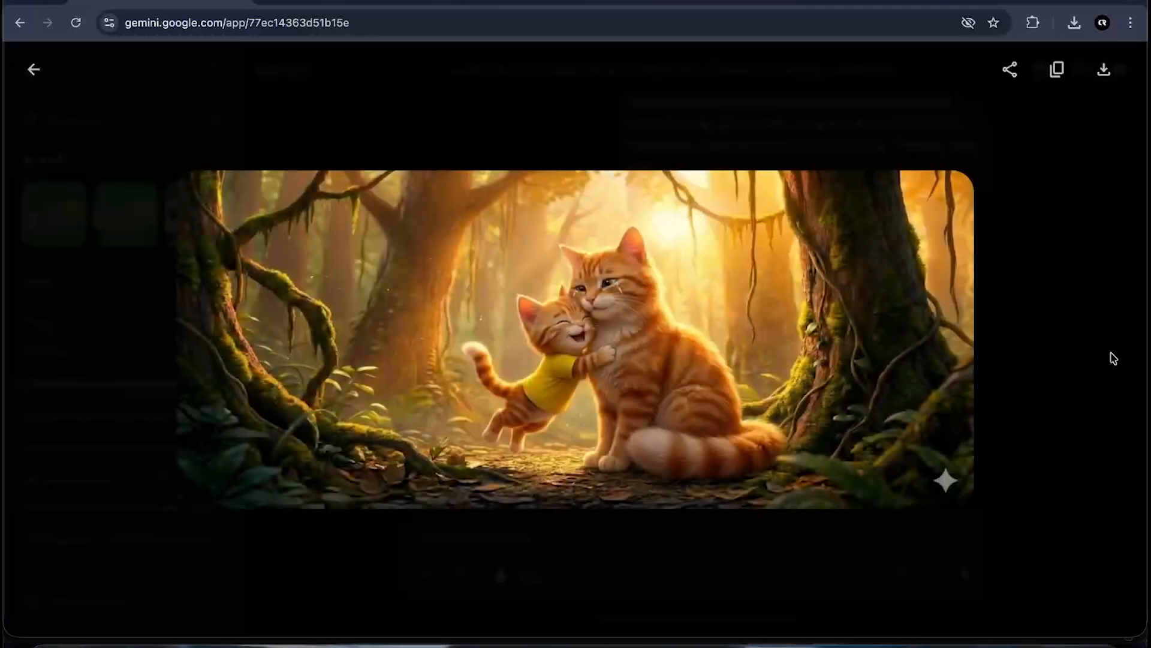
click(1079, 356)
- Download the tree-climbing kitten image full size from the Gemini chat
scroll(768, 423, up, 10)
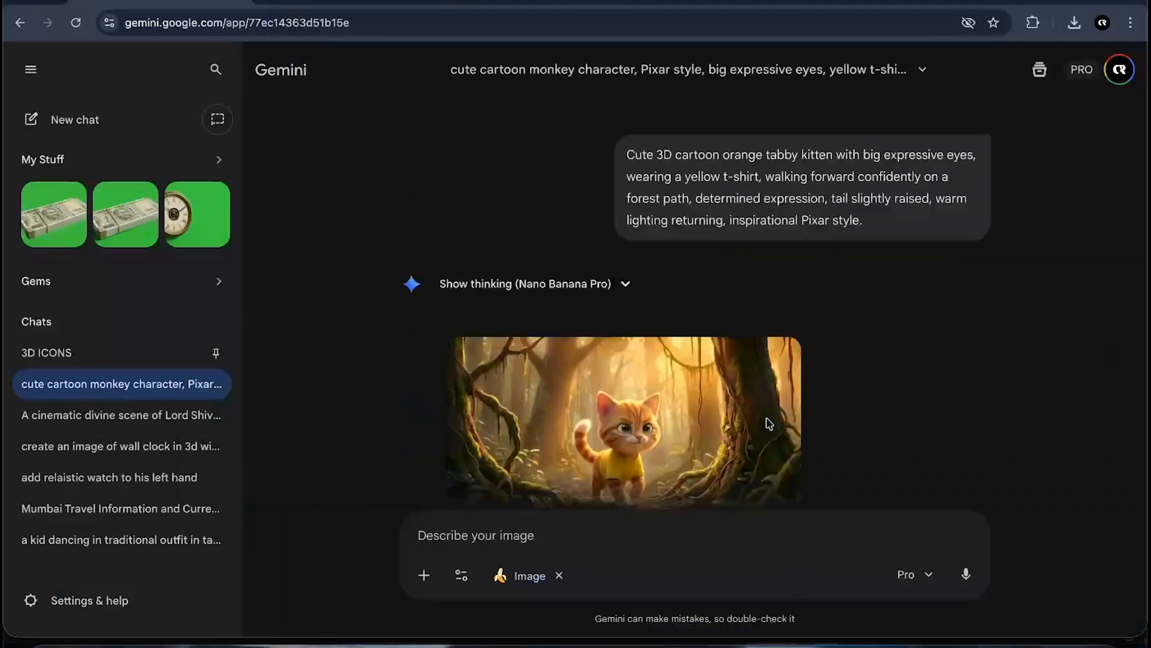
scroll(769, 423, up, 15)
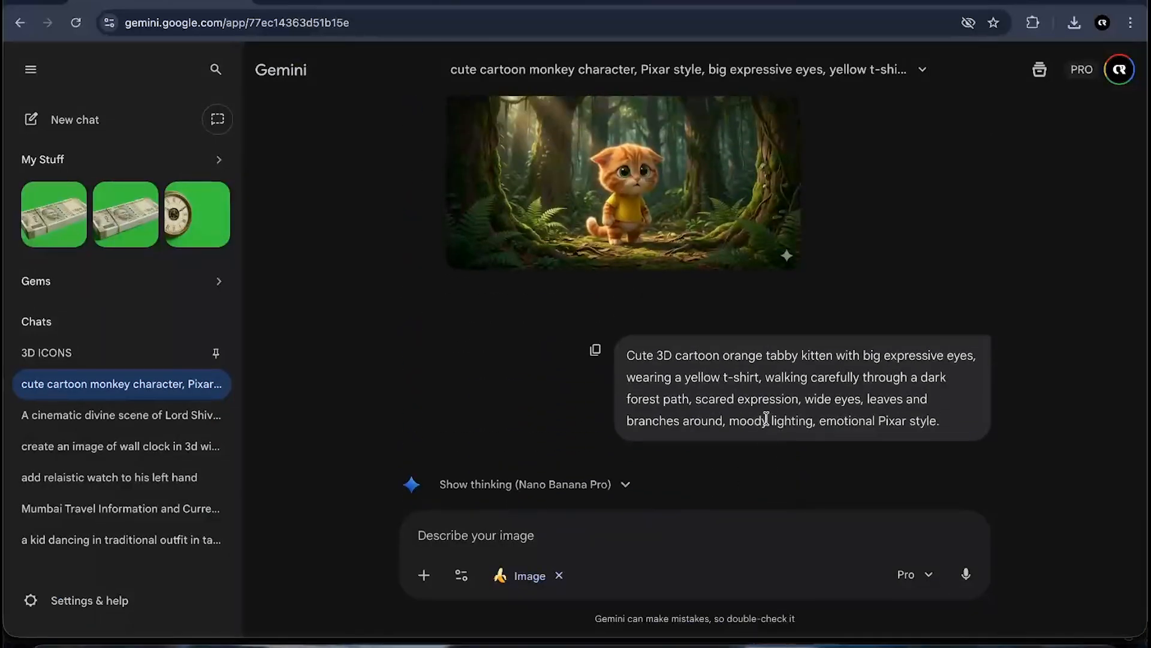
scroll(767, 389, up, 11)
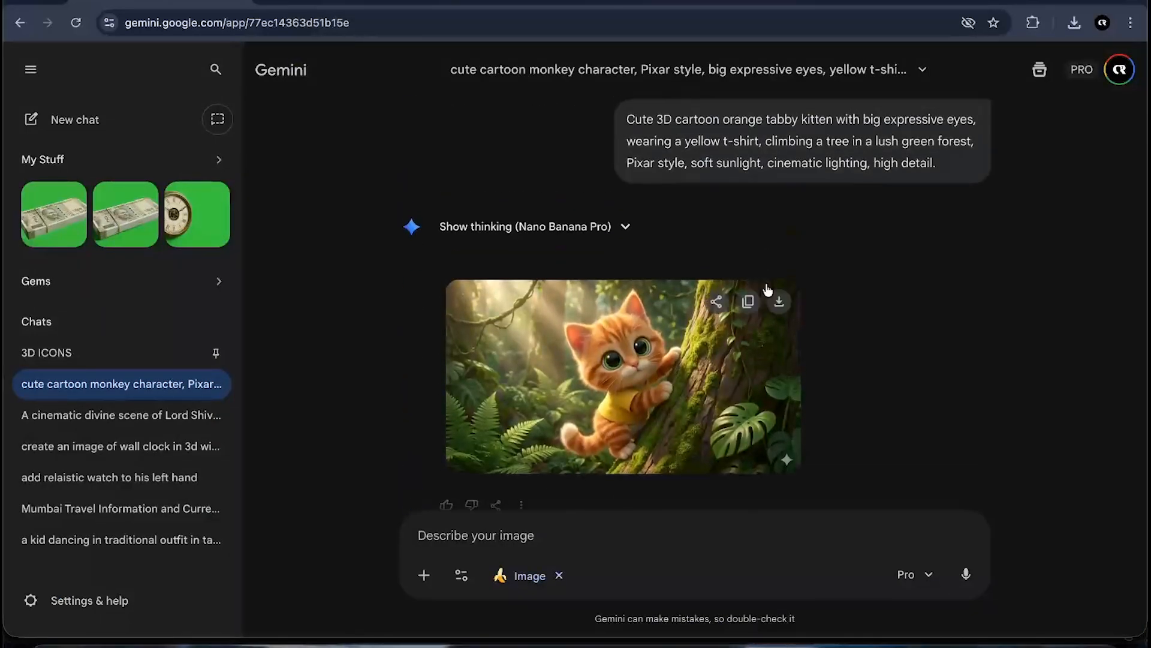
click(778, 308)
scroll(690, 359, down, 6)
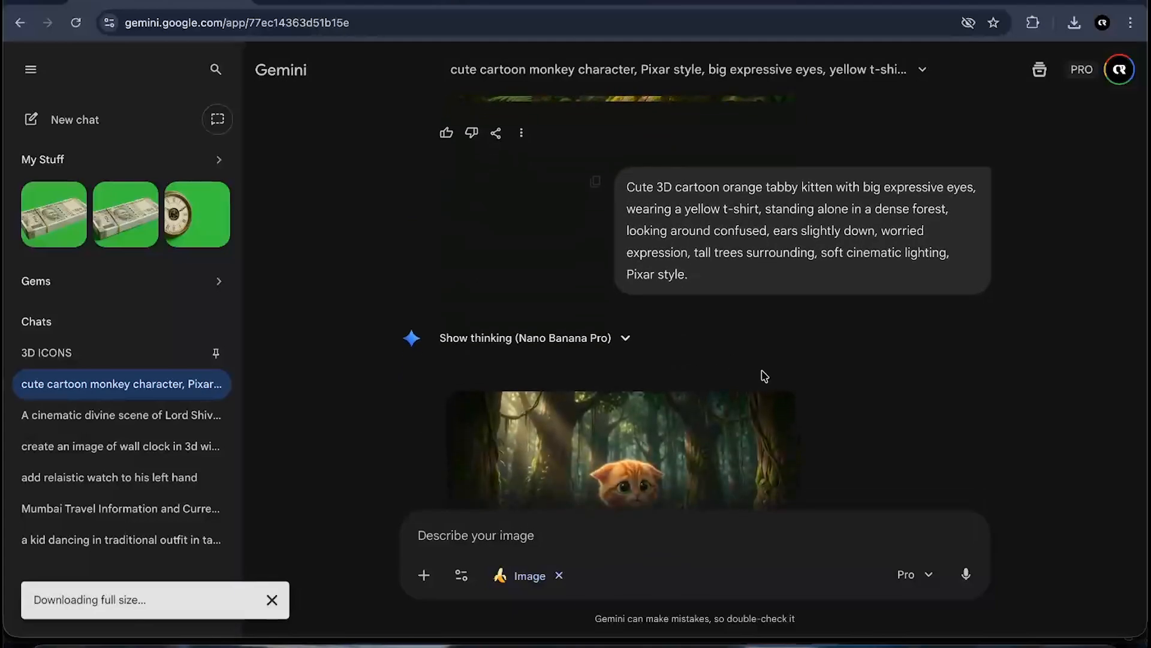
scroll(792, 410, down, 3)
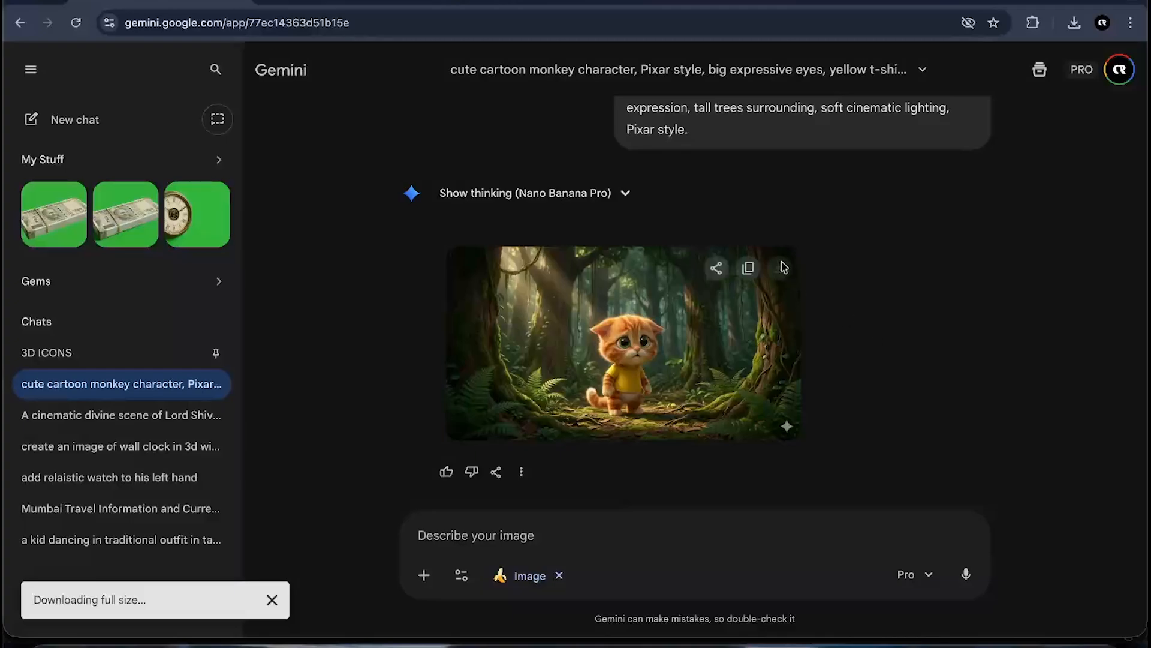
- Switch to the Google Flow project and scroll to its earlier kitten video clip
click(322, 3)
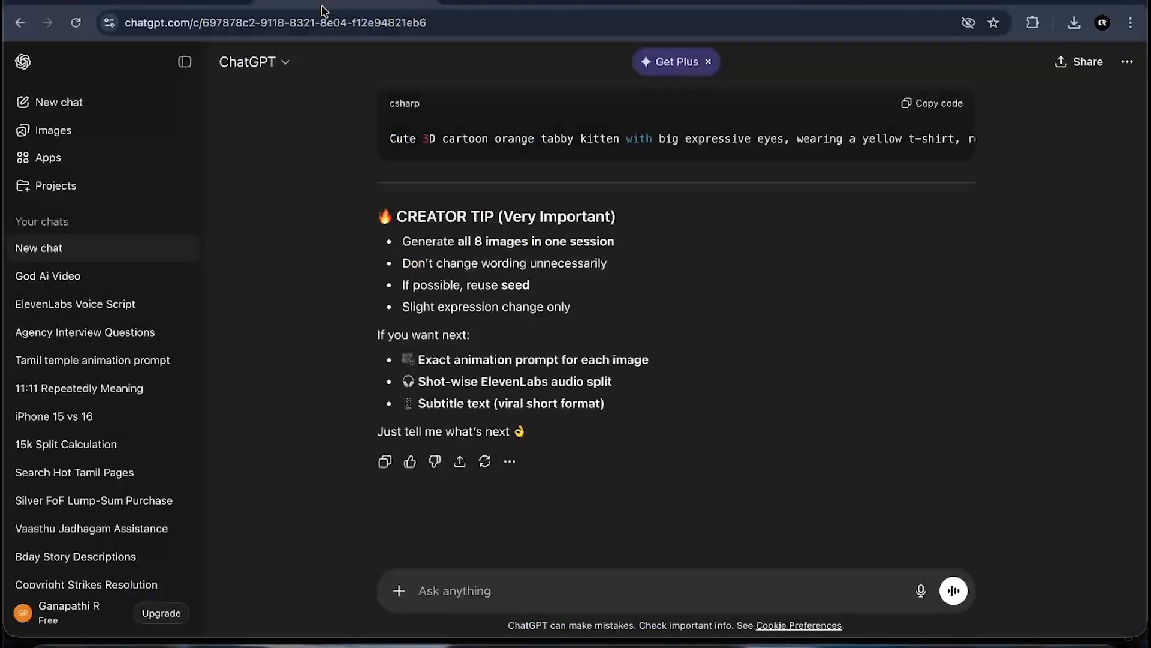
scroll(543, 394, down, 1)
scroll(545, 397, up, 1)
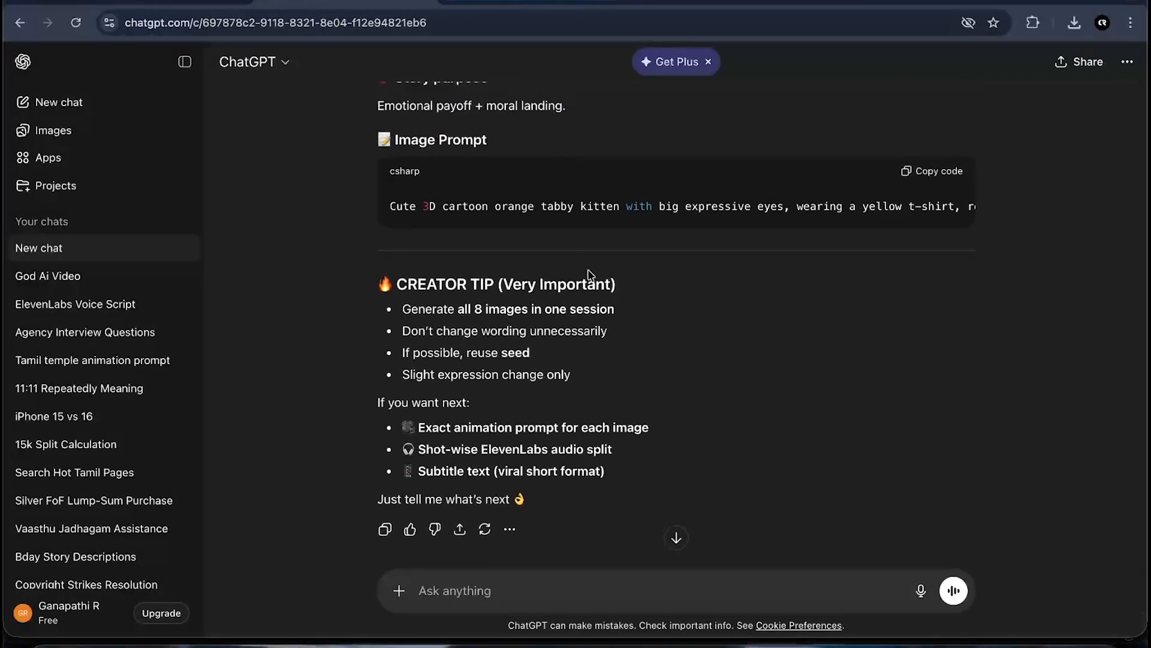
key(ctrl+Up)
click(457, 517)
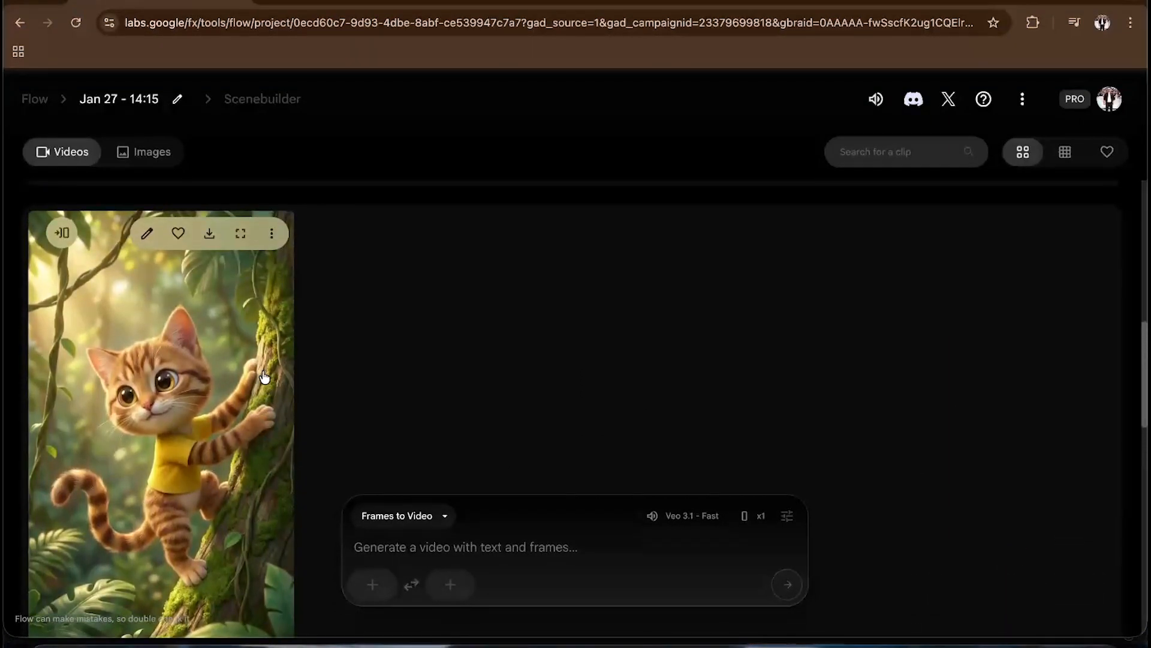
scroll(264, 377, down, 4)
scroll(185, 413, up, 2)
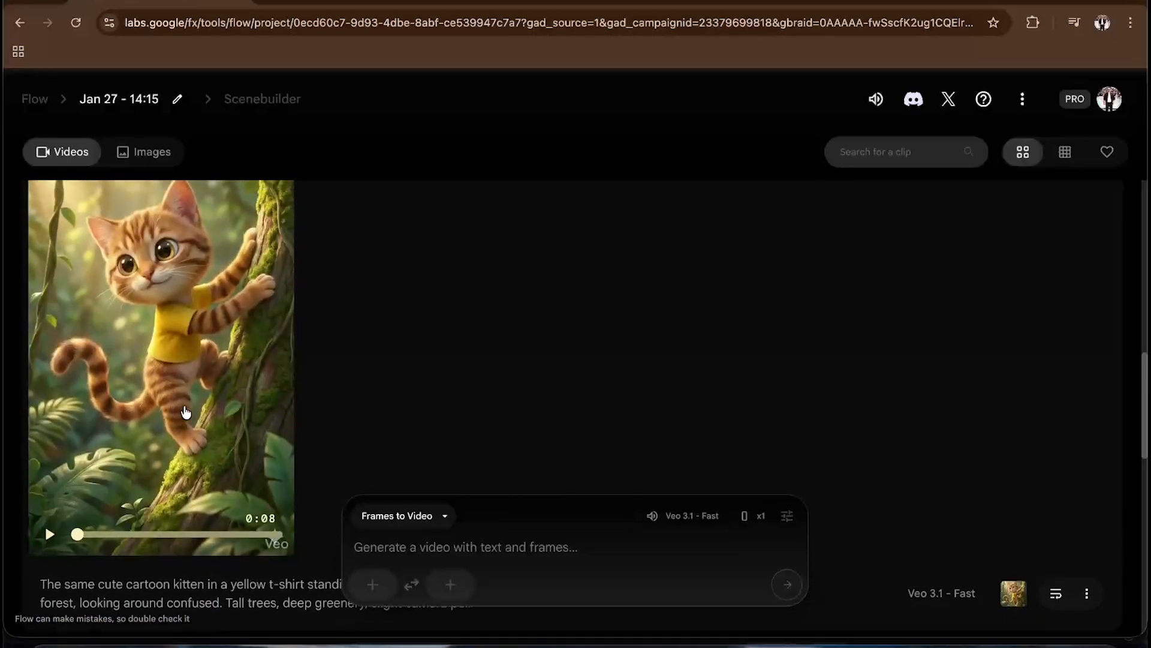
- Play the kitten-in-the-forest video clip in Flow to review its animation
click(50, 538)
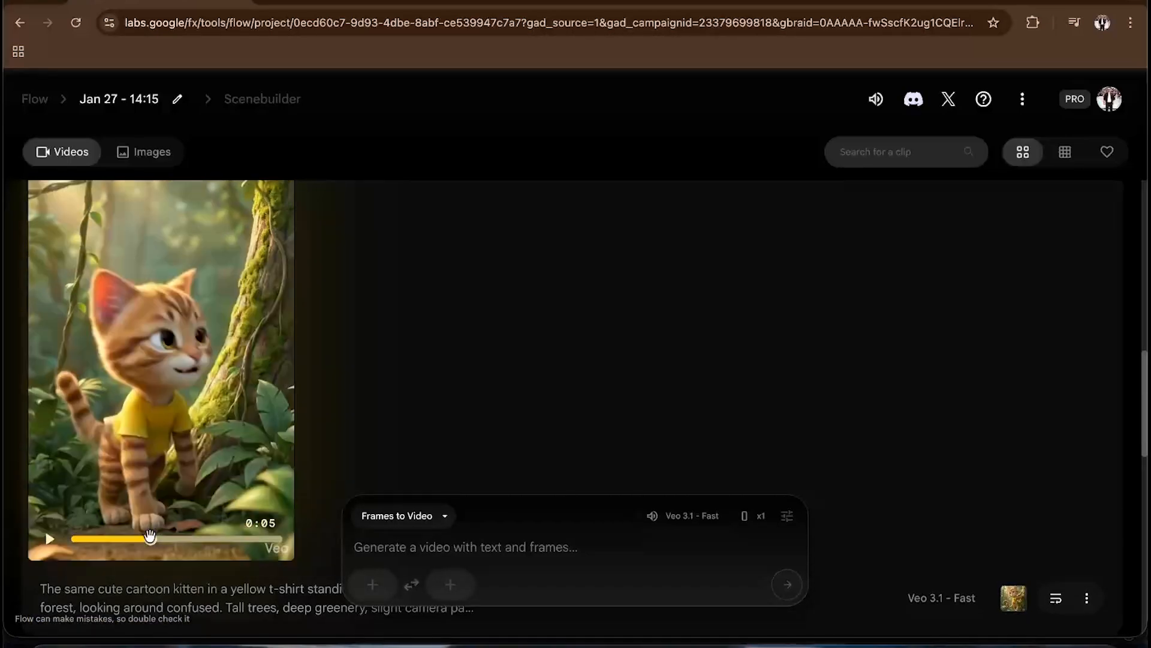
click(208, 314)
click(51, 537)
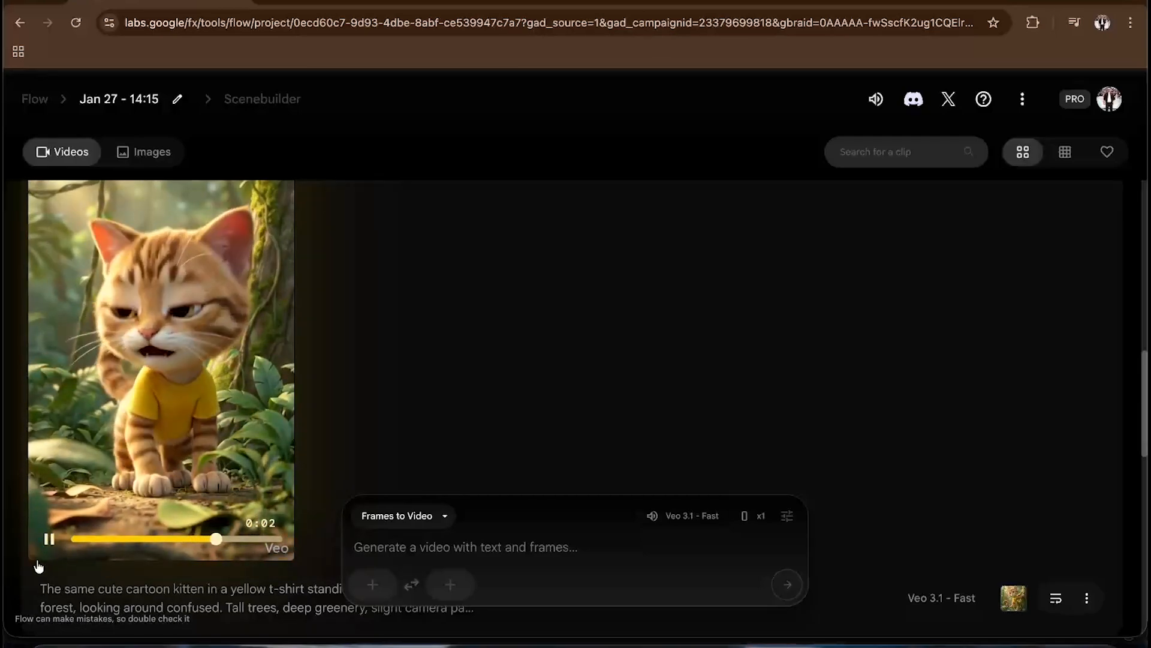
click(49, 539)
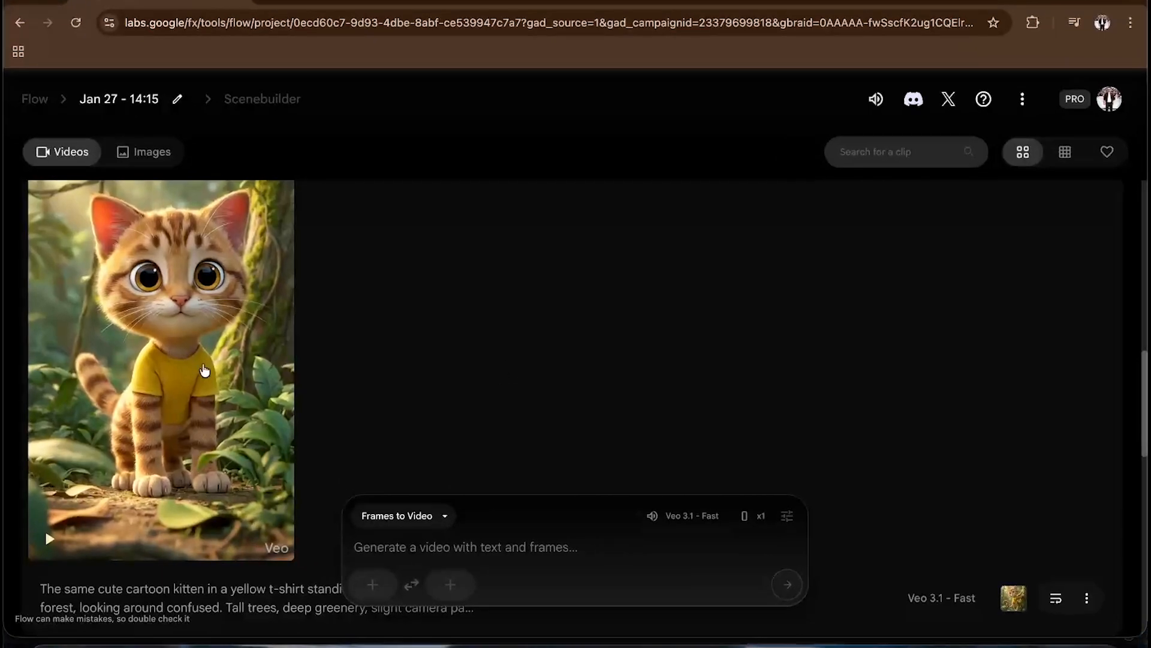
scroll(261, 325, up, 1)
scroll(260, 325, up, 1)
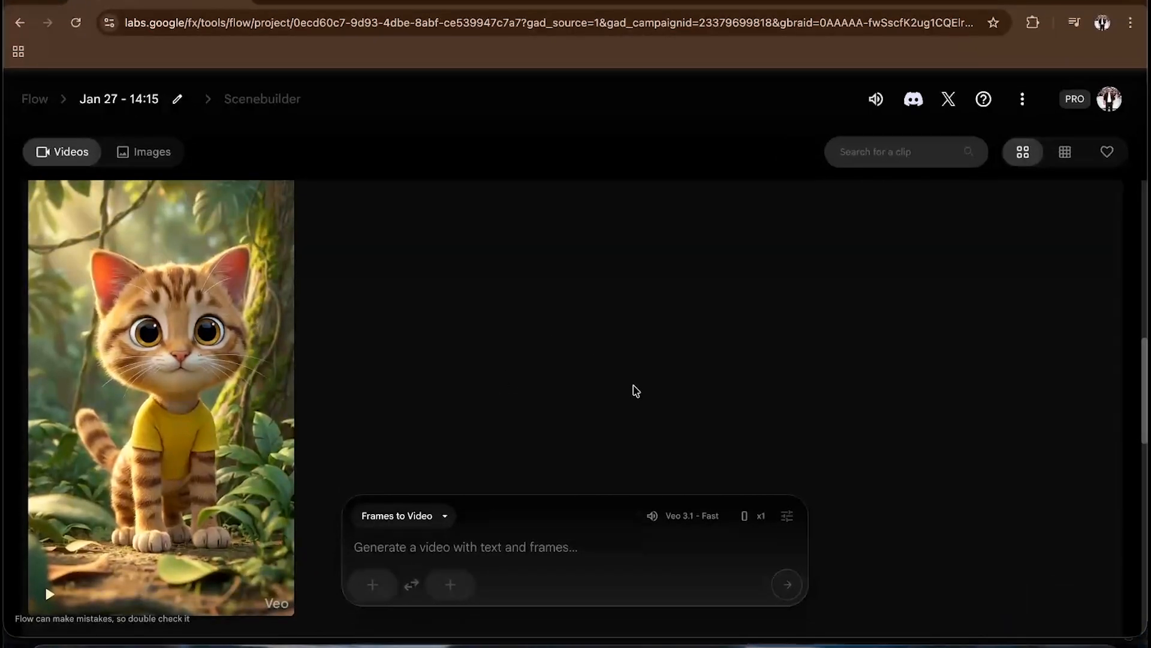
scroll(636, 391, down, 7)
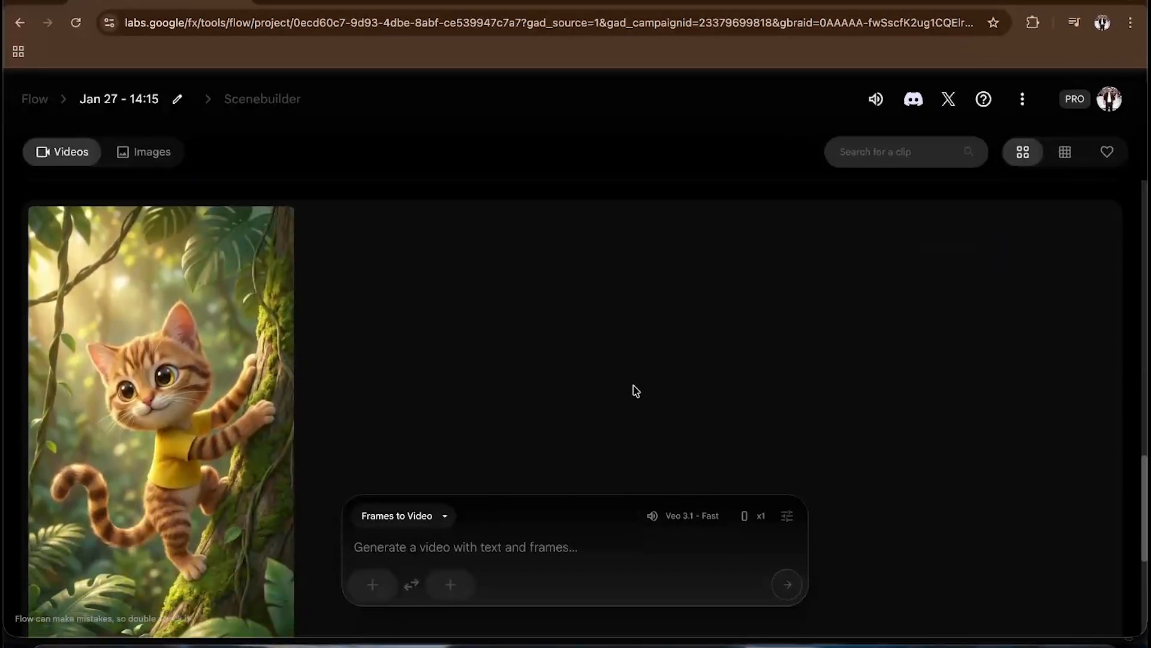
scroll(636, 390, up, 3)
scroll(636, 391, up, 15)
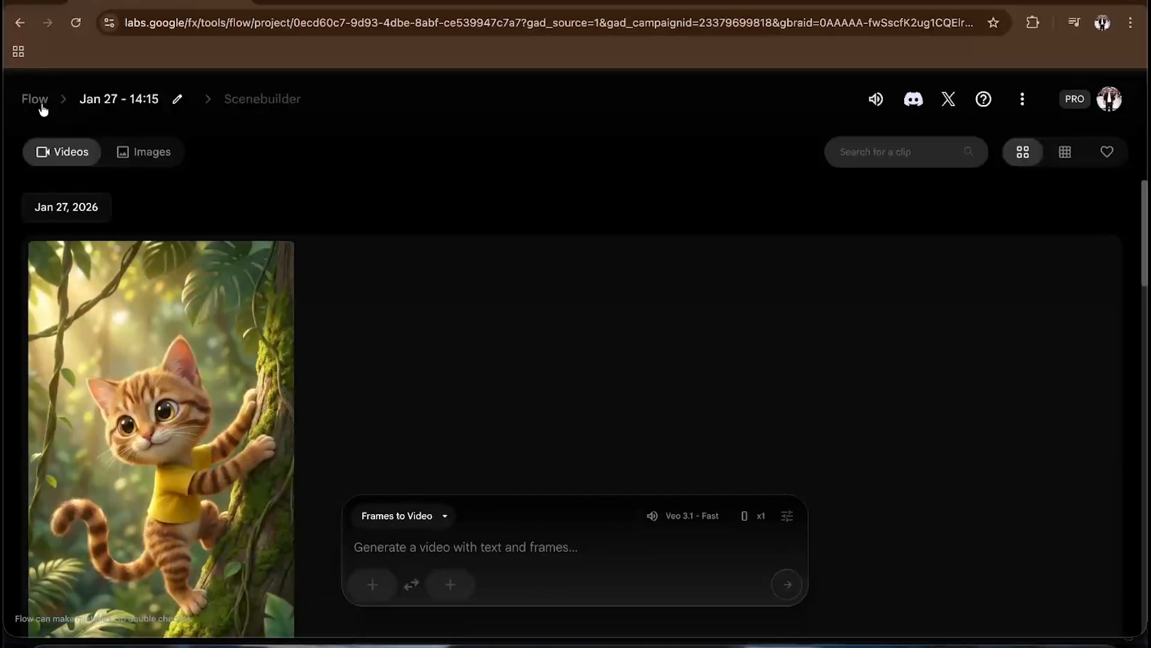
click(36, 99)
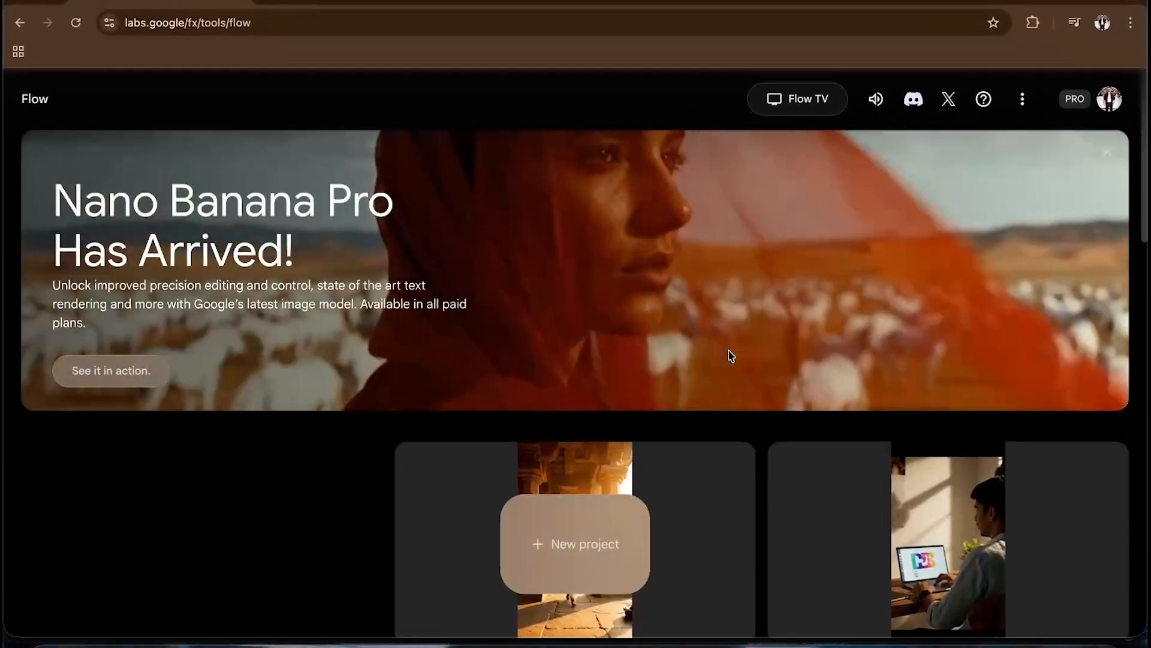
key(ctrl+Up)
click(442, 472)
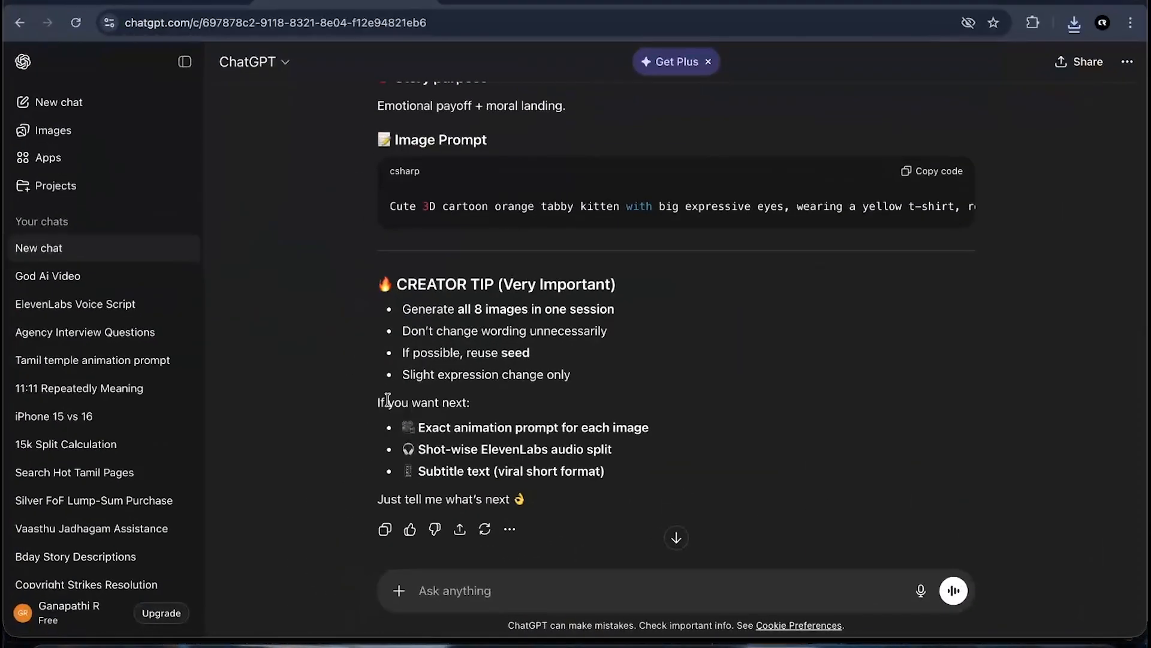
scroll(388, 400, down, 1)
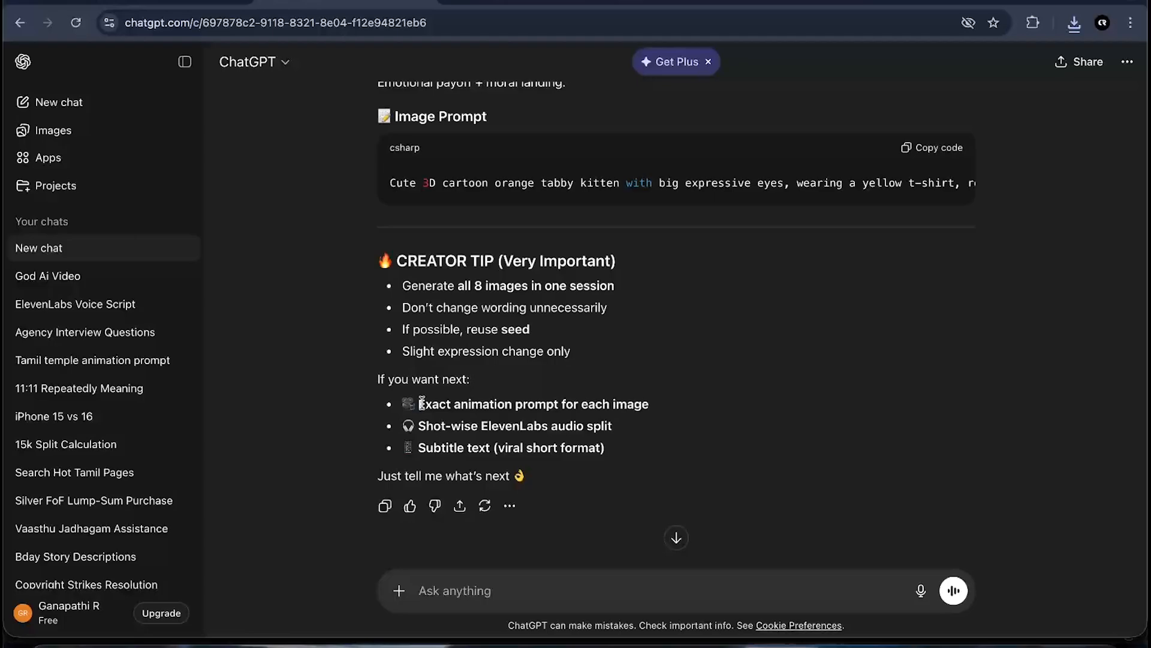
drag(422, 403, 828, 418)
click(827, 418)
scroll(828, 419, up, 15)
scroll(829, 420, down, 6)
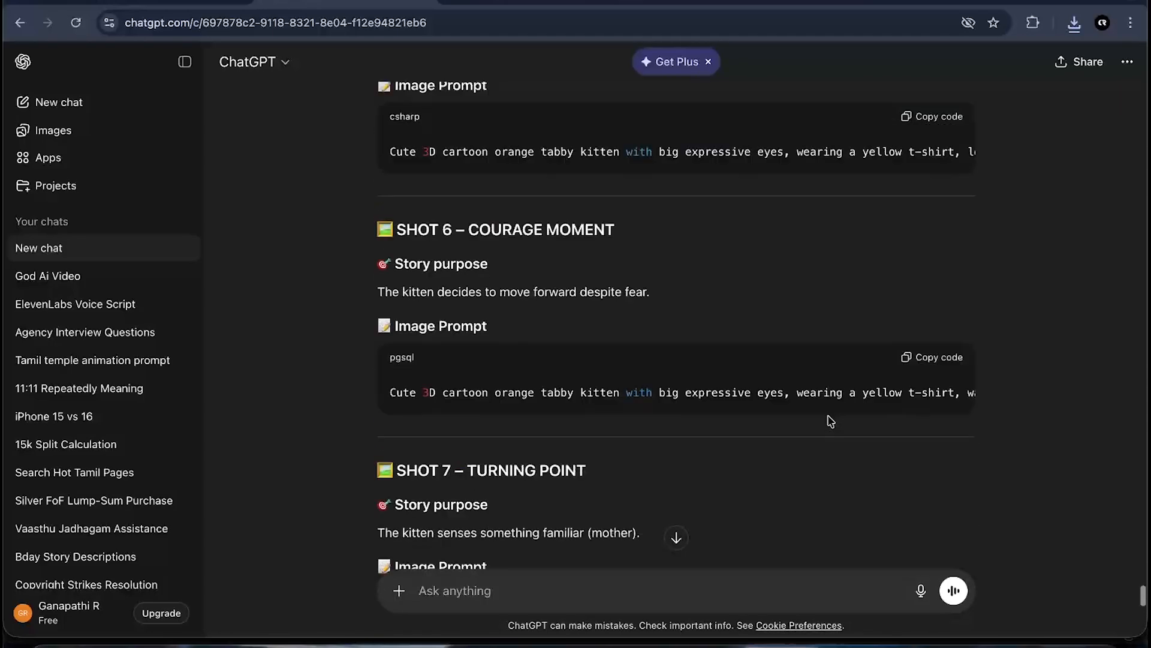
- Ask ChatGPT for the exact animation prompt for the Flow frame-to-video section for each image
scroll(830, 421, down, 10)
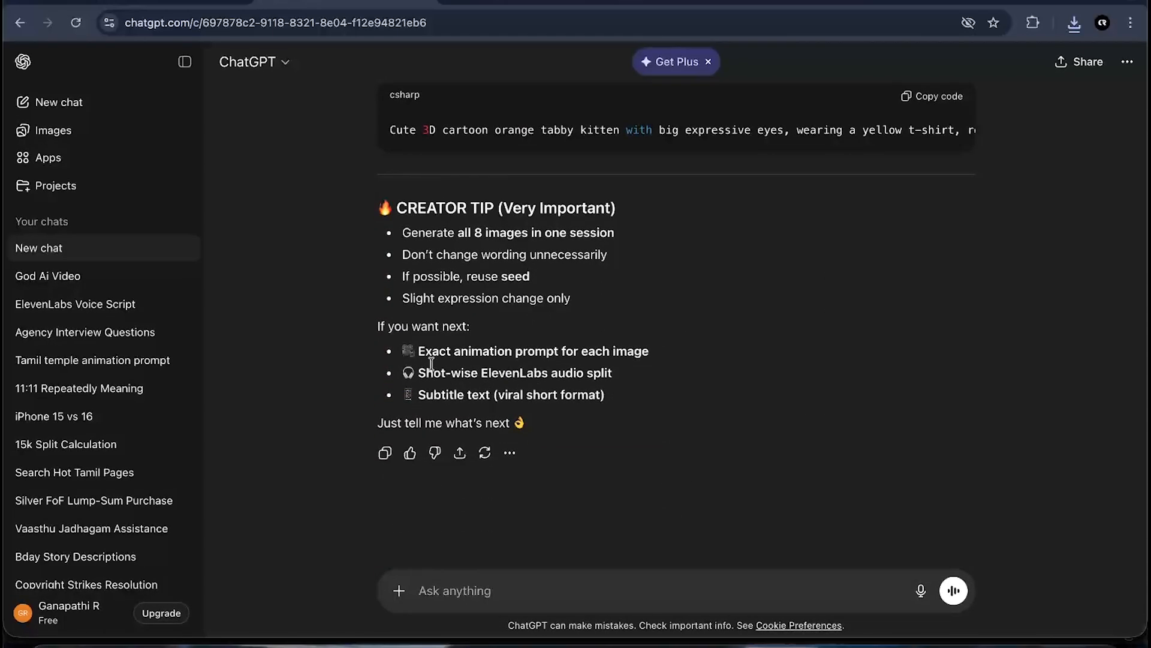
drag(413, 353, 673, 357)
key(ctrl+c)
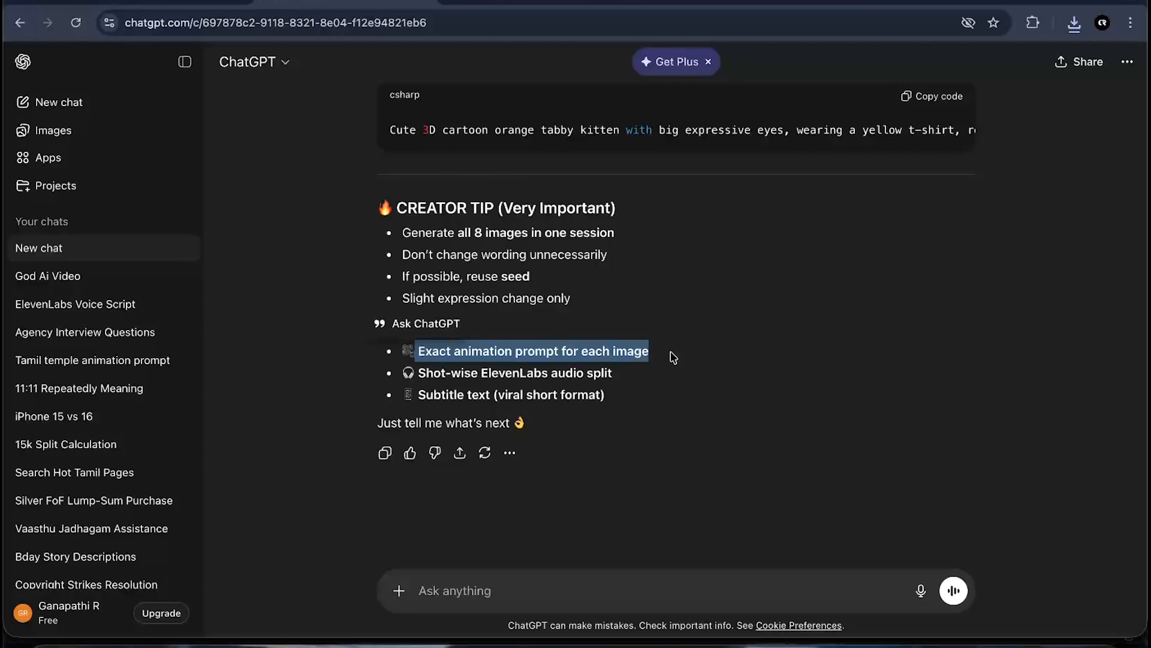
click(467, 591)
key(ctrl+v)
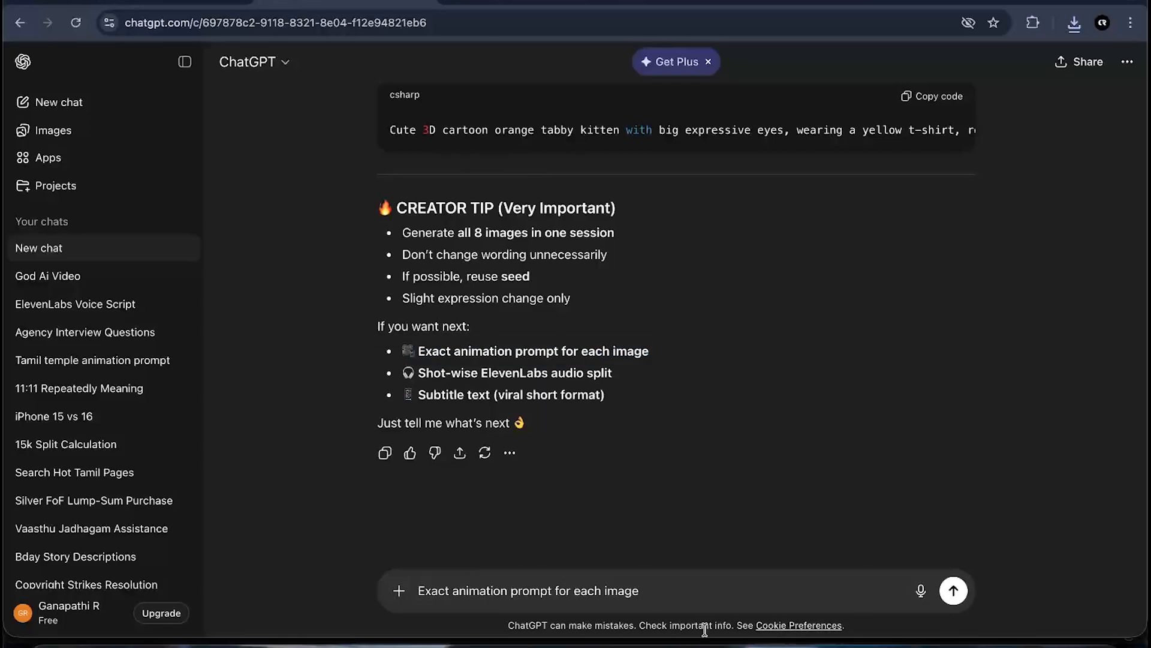
text(flow )
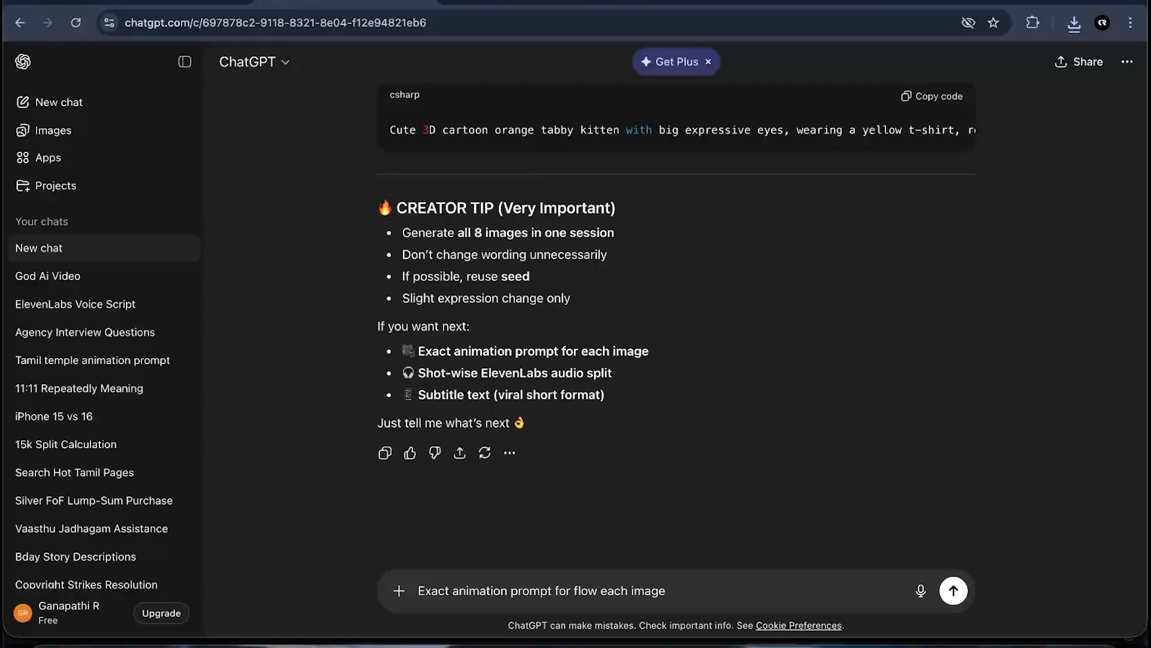
text(- frame to )
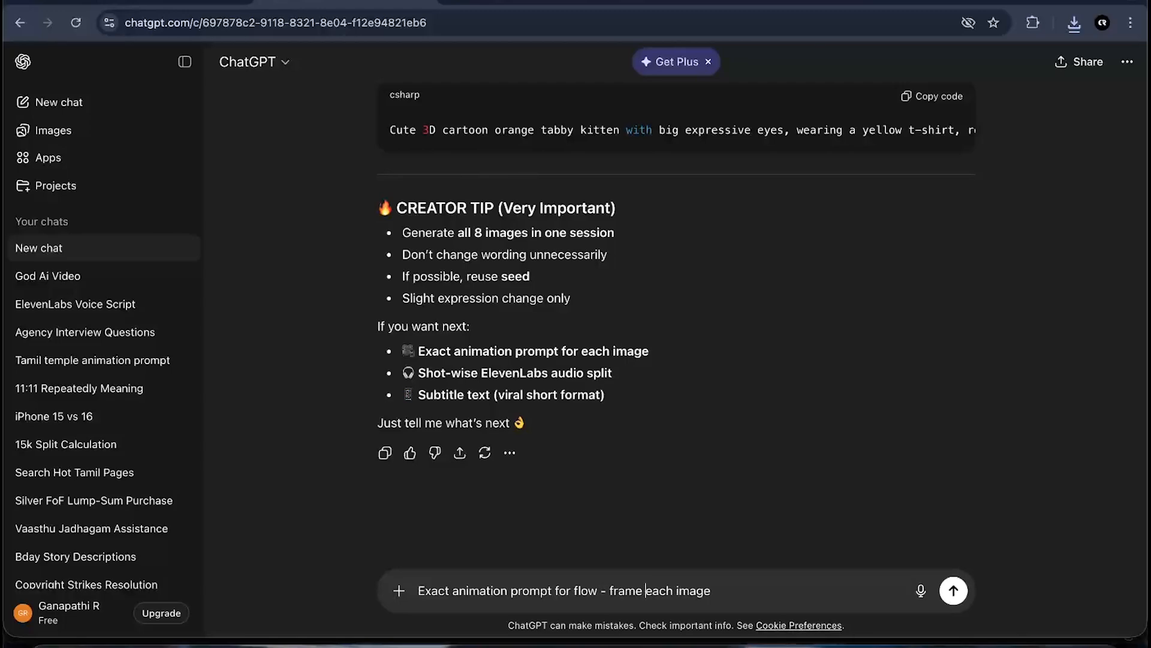
text(video section )
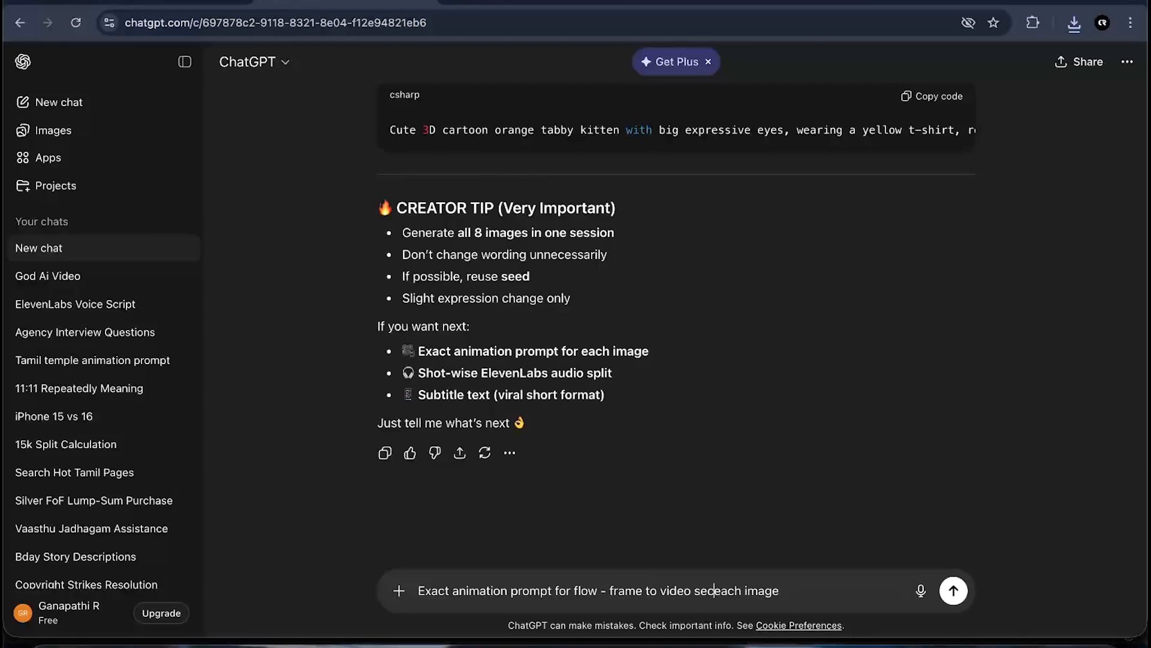
text(for)
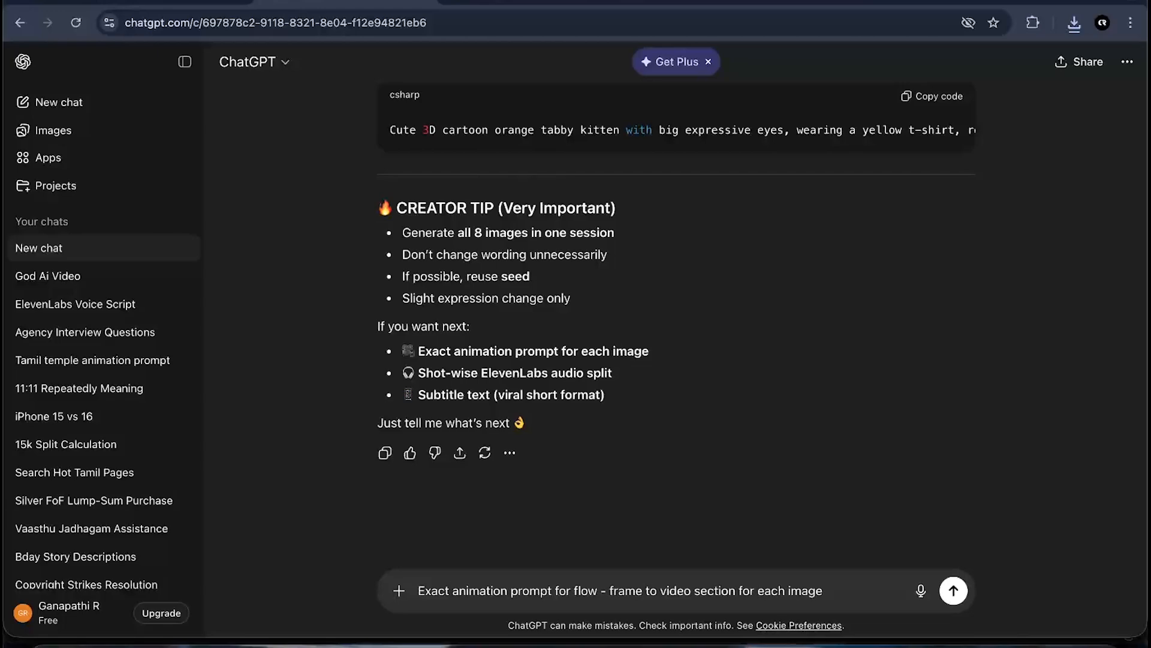
key(Return)
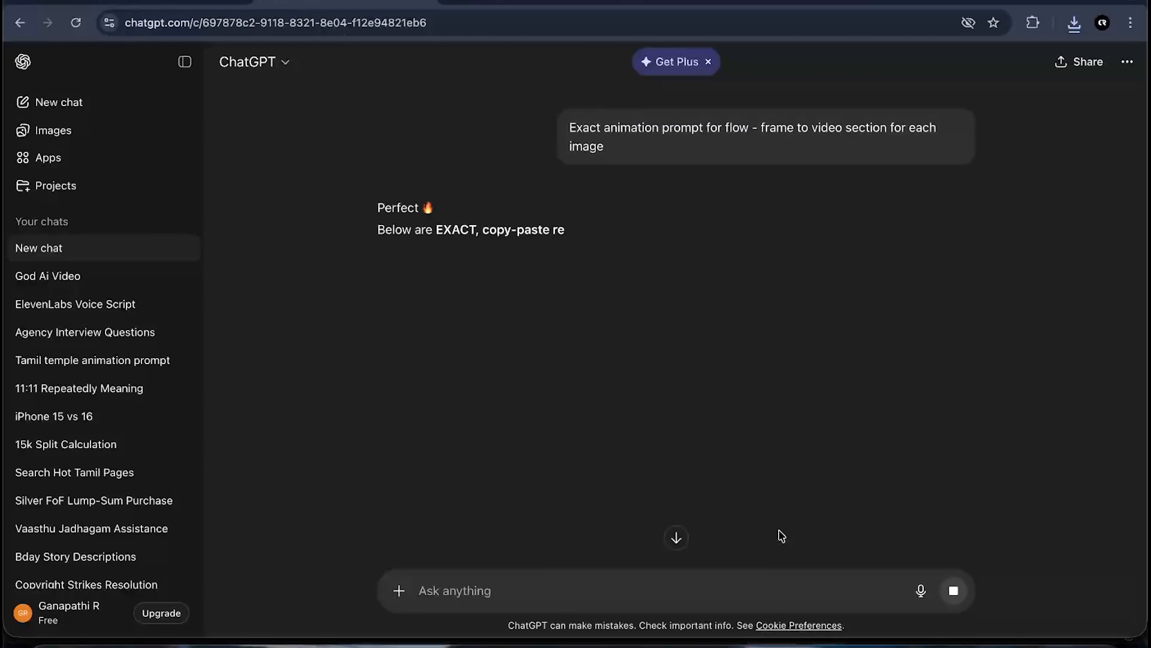
- Scroll through the generated Flow frame-to-video animation prompts for all eight shots
scroll(786, 475, down, 2)
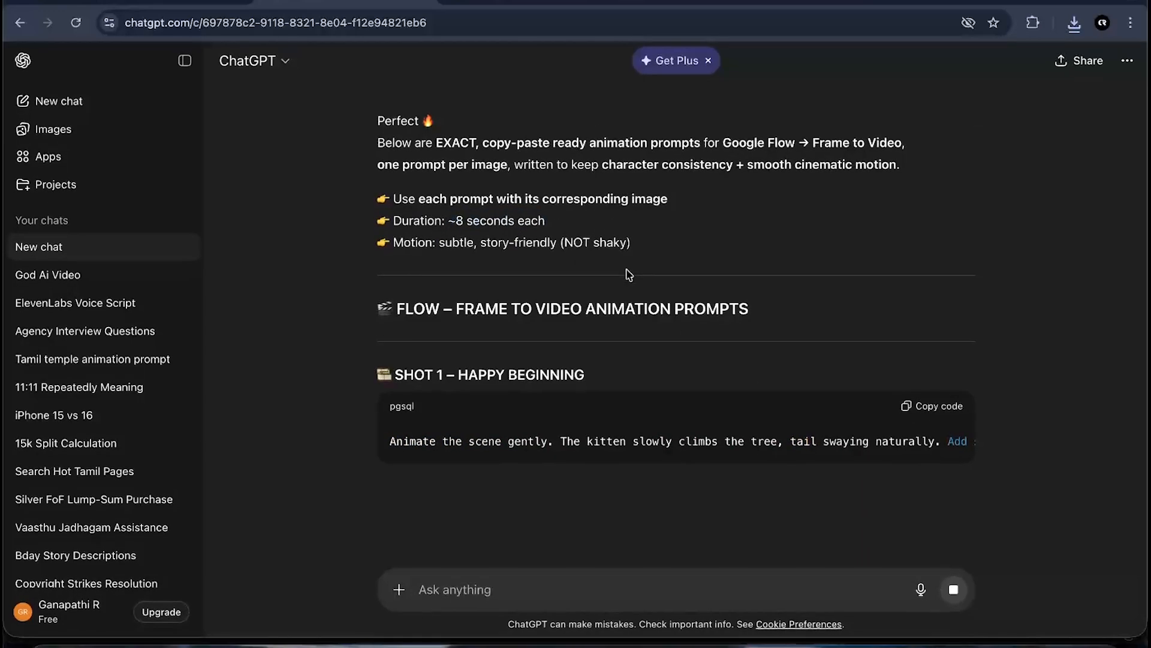
scroll(671, 337, down, 1)
scroll(587, 439, down, 2)
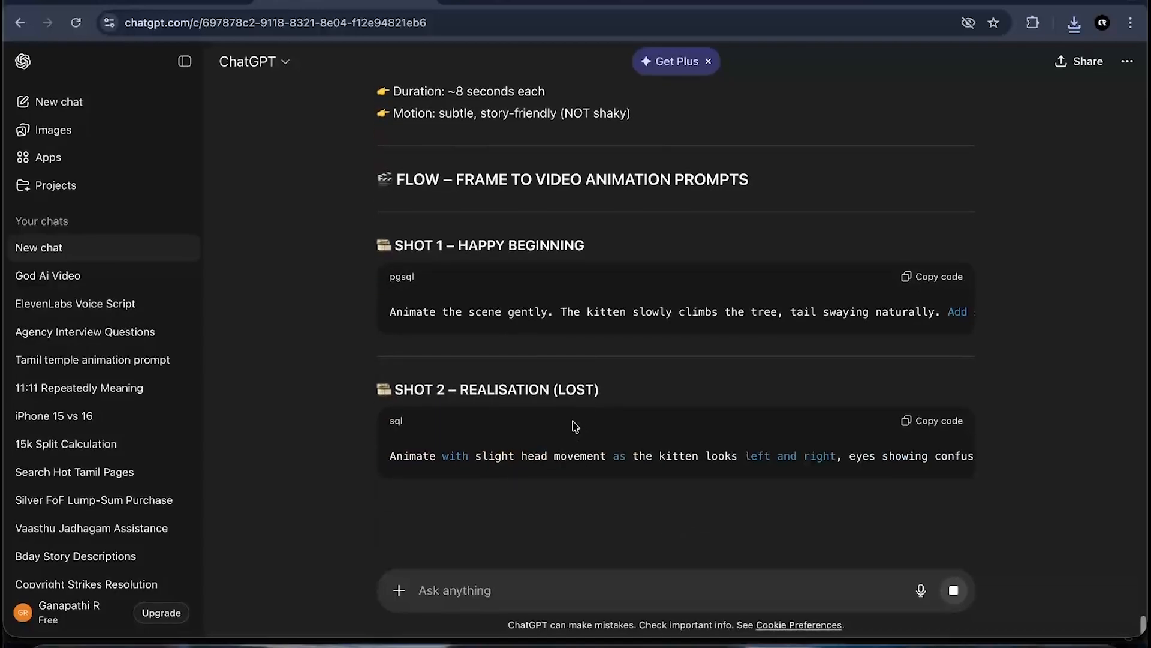
scroll(633, 318, right, 1)
scroll(633, 318, right, 3)
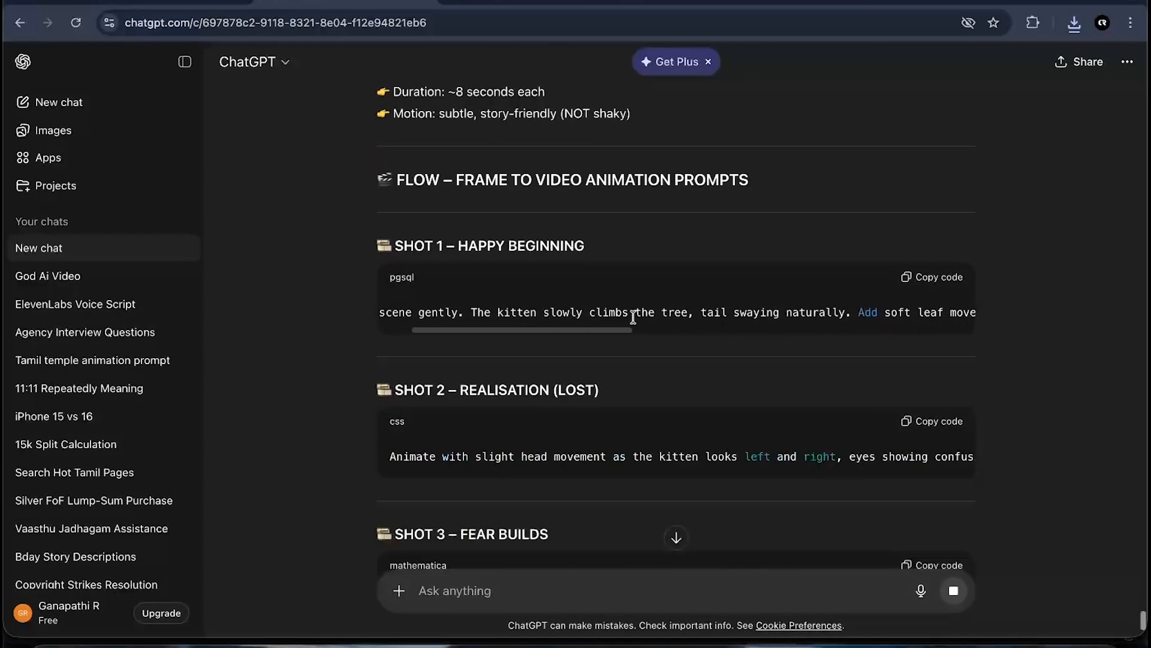
scroll(671, 318, right, 3)
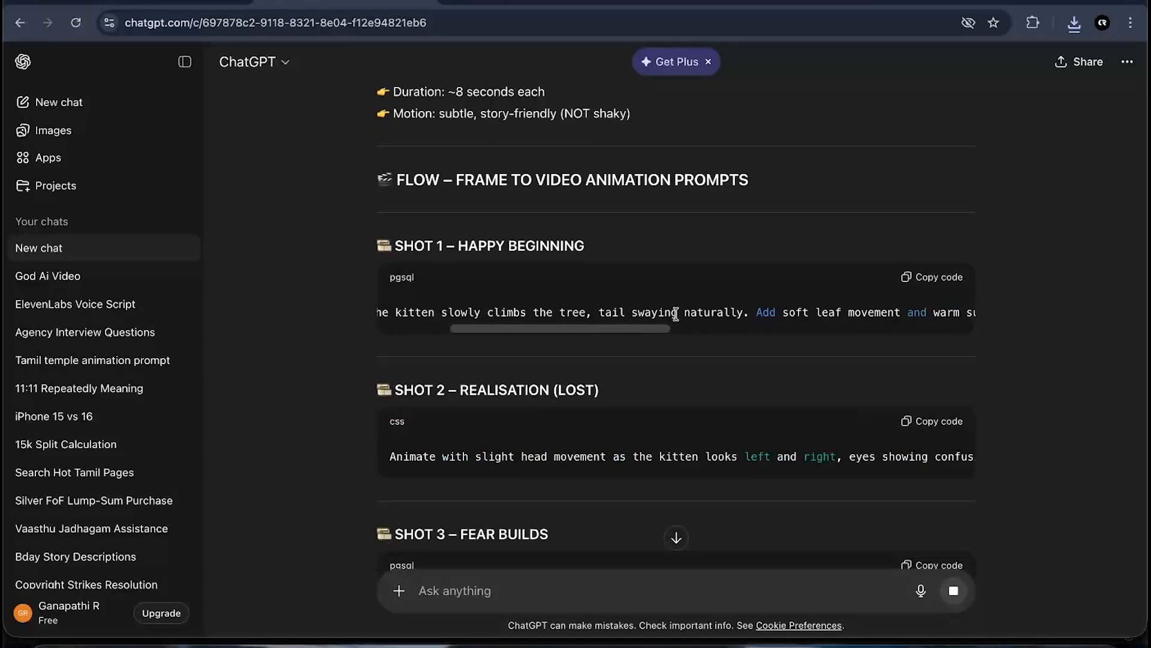
scroll(687, 314, right, 10)
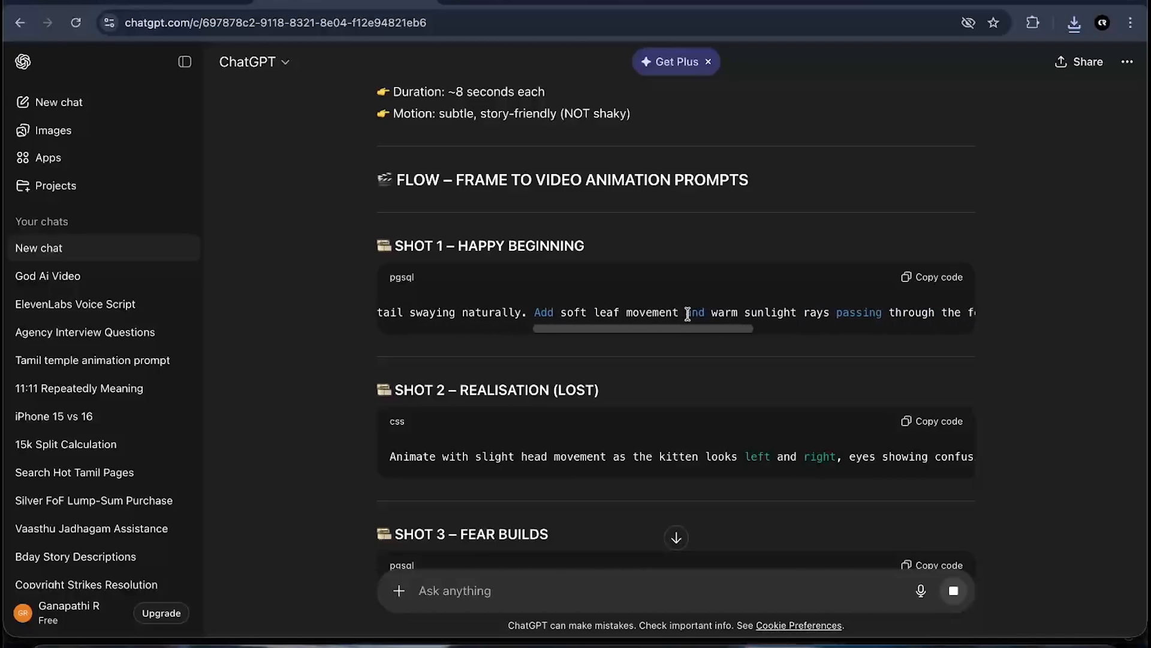
scroll(688, 314, left, 15)
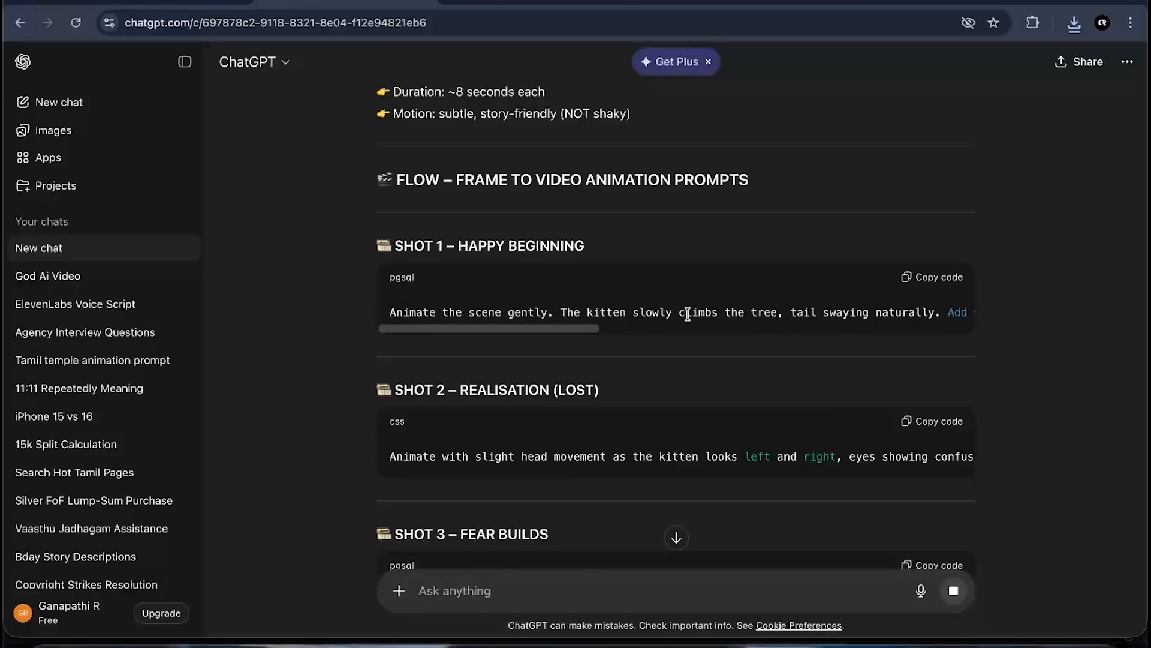
scroll(689, 311, down, 3)
scroll(637, 347, right, 2)
scroll(637, 347, right, 5)
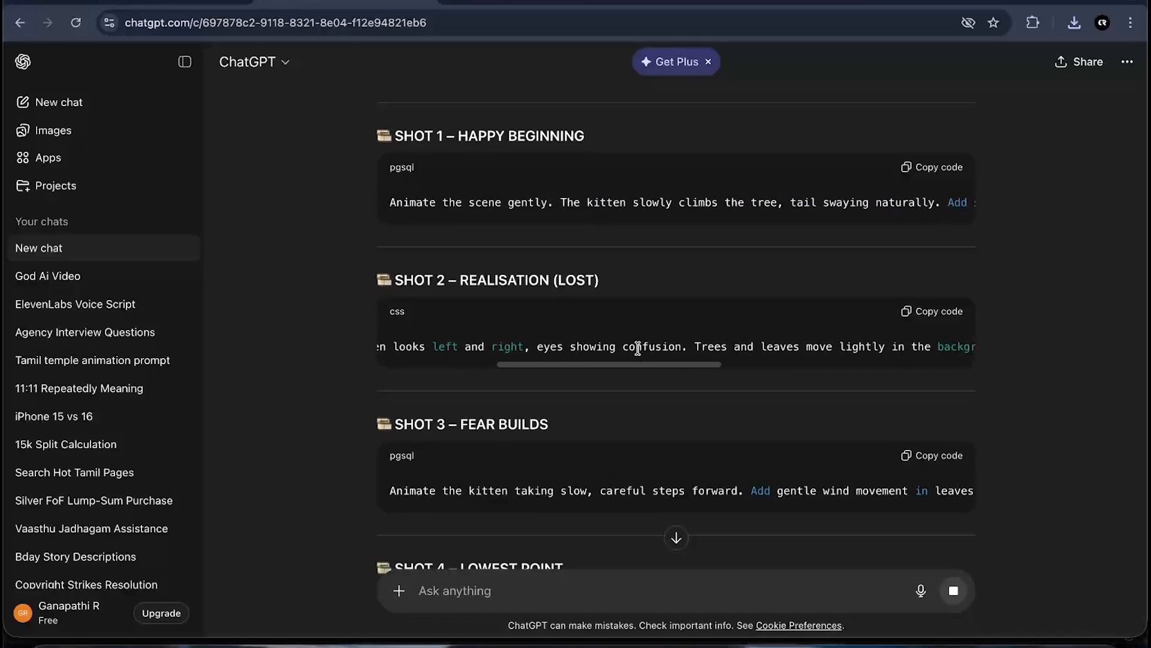
scroll(635, 345, left, 6)
scroll(639, 350, down, 1)
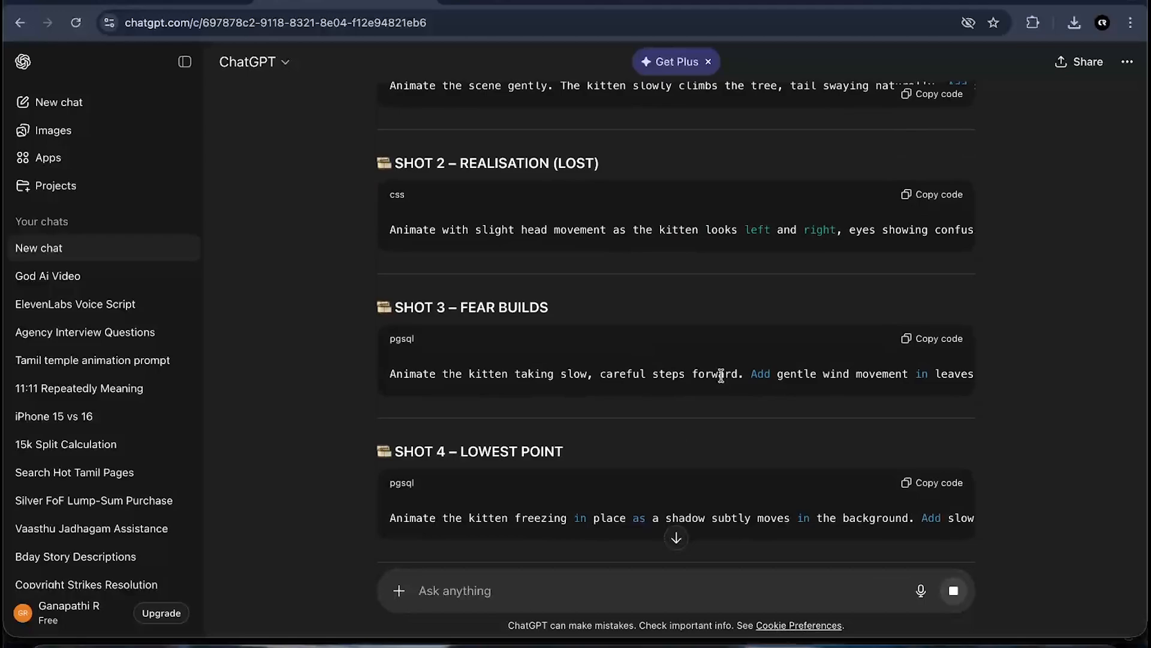
scroll(661, 367, right, 10)
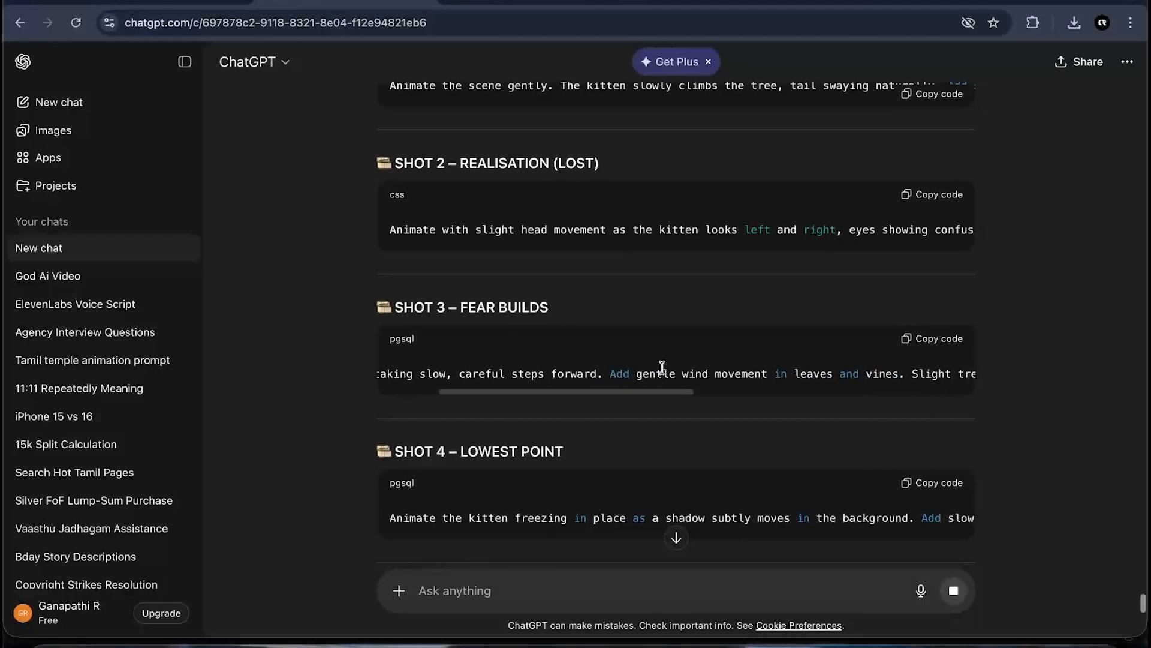
scroll(662, 367, left, 10)
scroll(662, 367, down, 5)
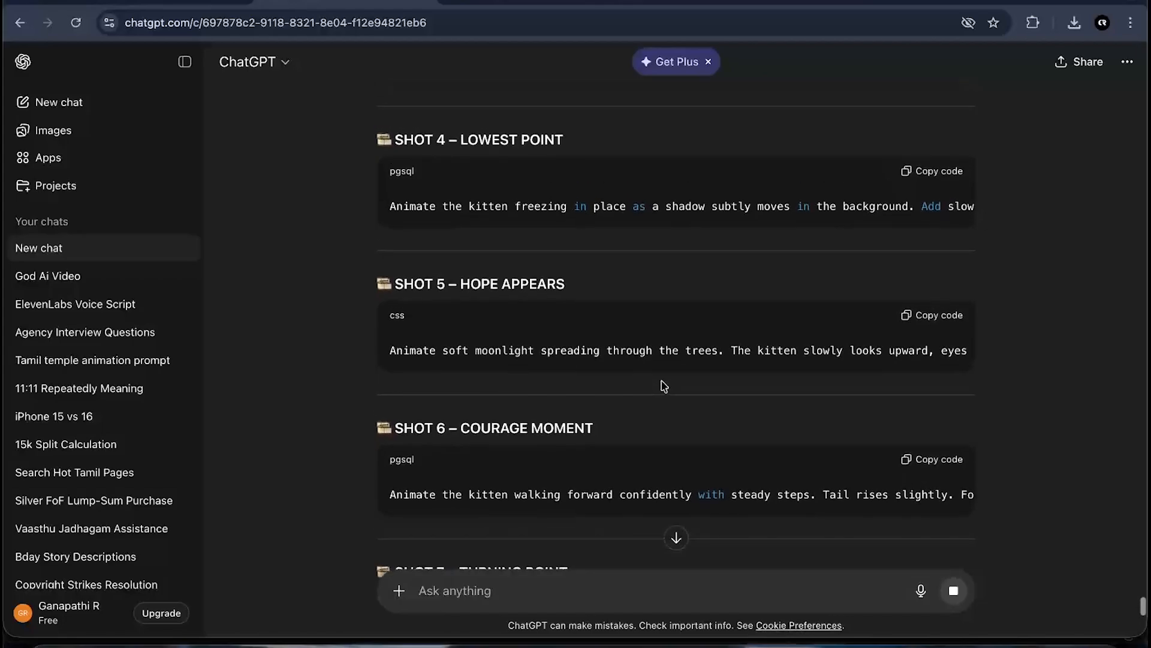
scroll(627, 398, down, 4)
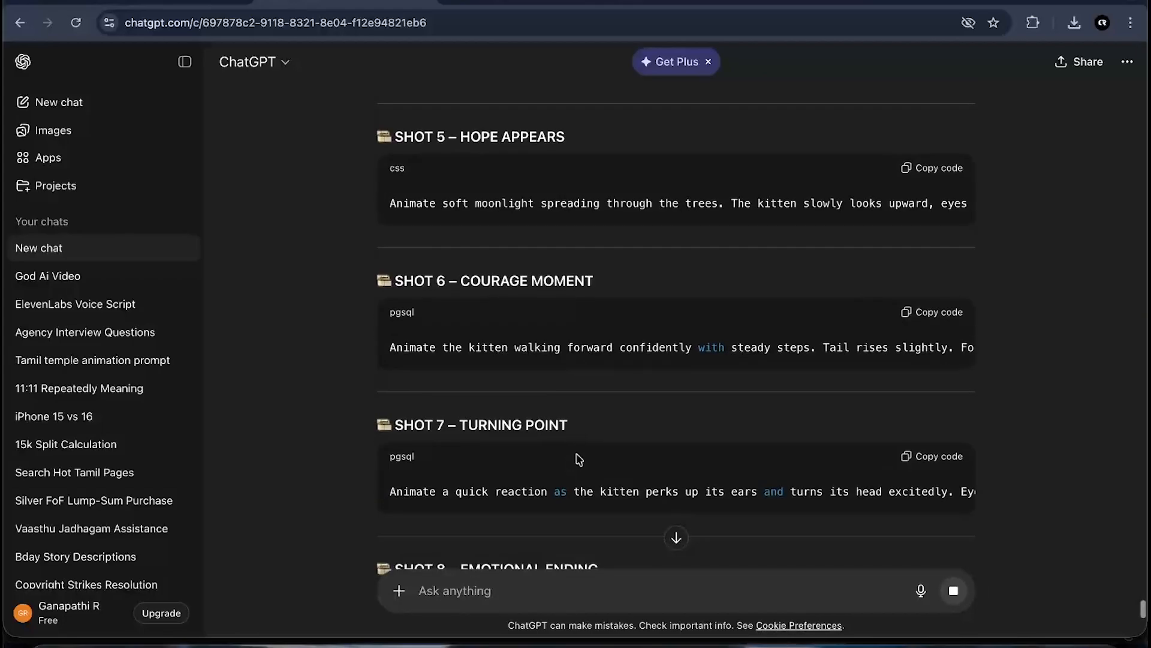
scroll(600, 442, down, 4)
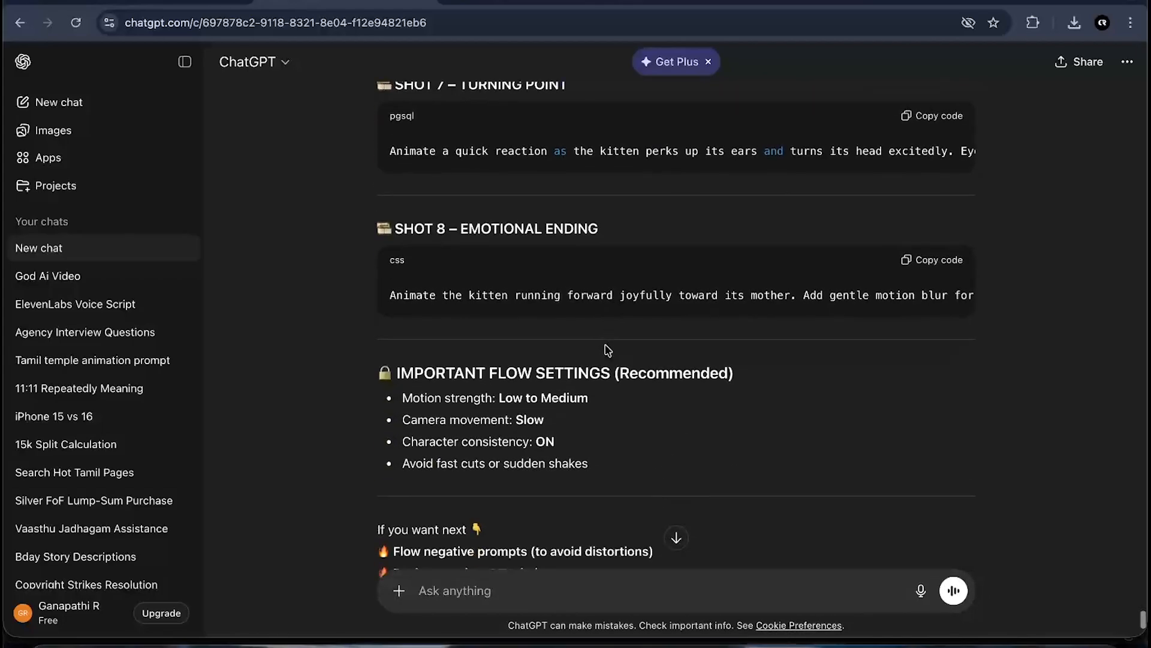
- Copy the Shot 1 – Happy Beginning animation prompt
scroll(606, 347, up, 13)
scroll(606, 349, up, 5)
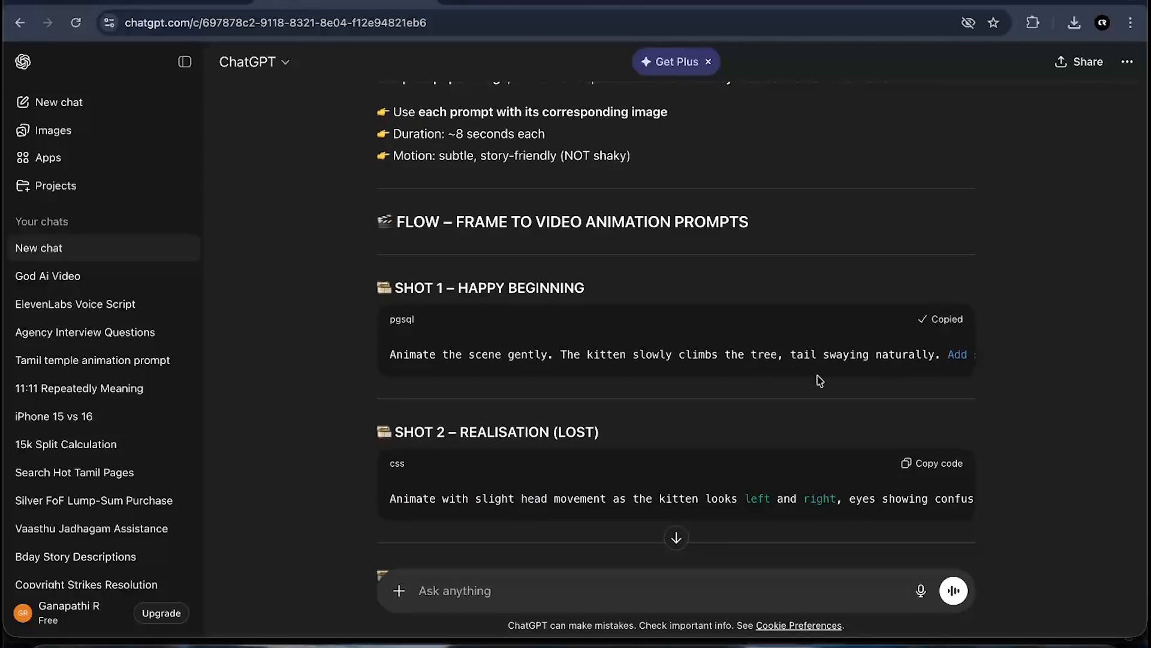
- Switch to the Gemini chat and download the confused kitten in the dense forest image full size
click(202, 1)
scroll(567, 387, up, 1)
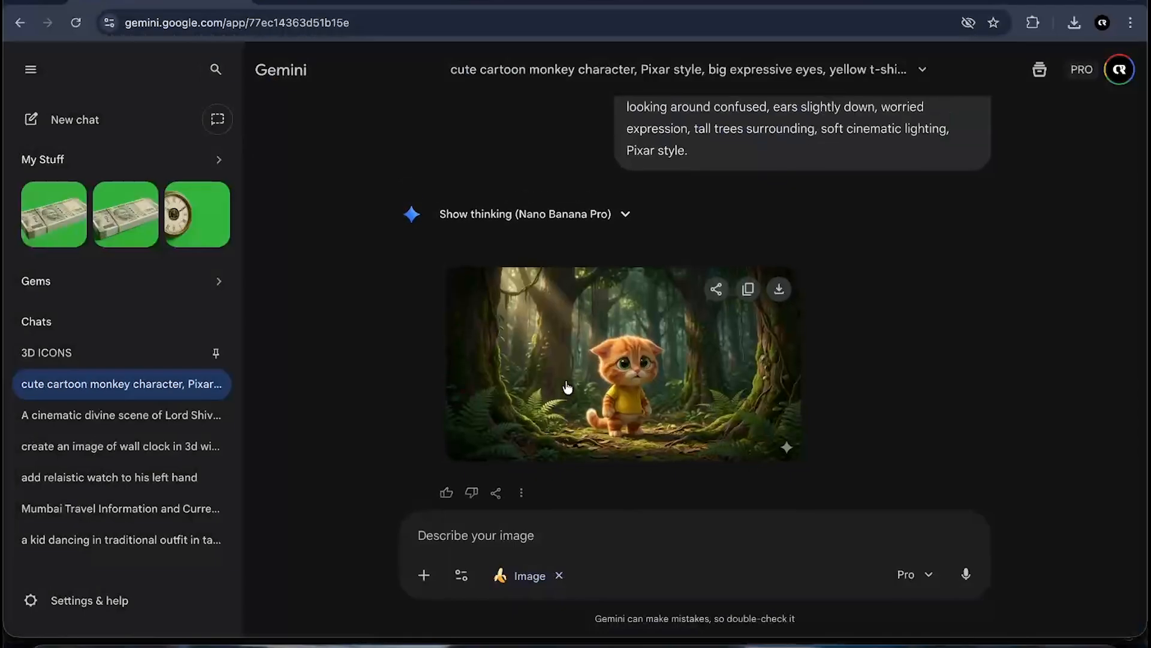
scroll(567, 388, down, 7)
scroll(567, 386, up, 10)
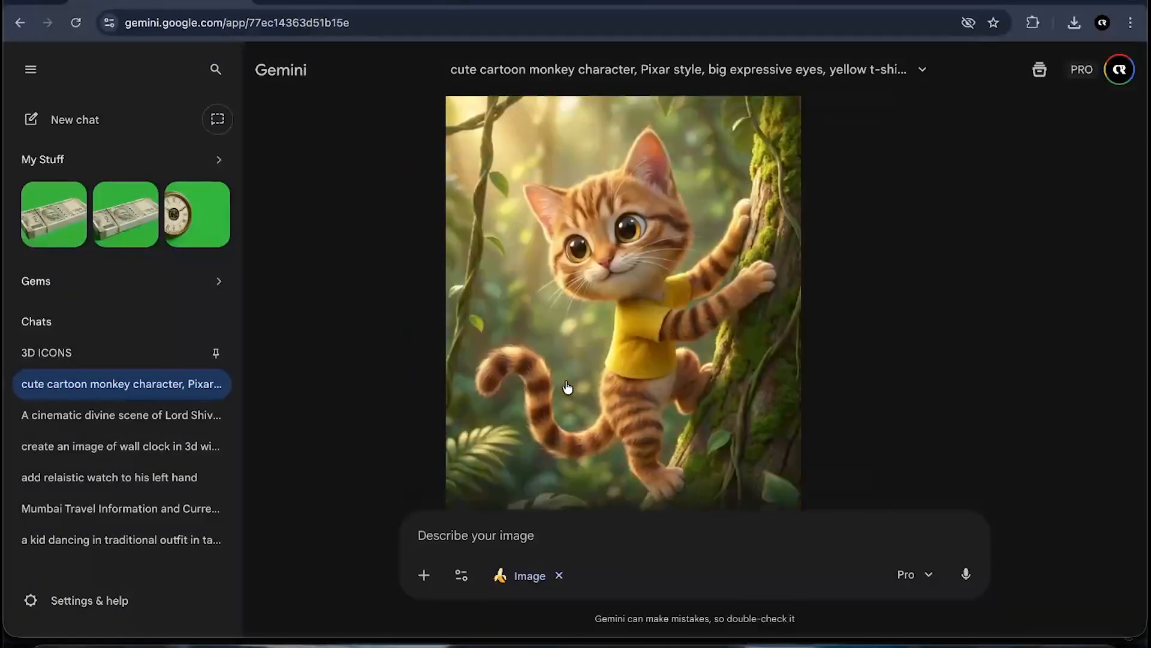
click(629, 211)
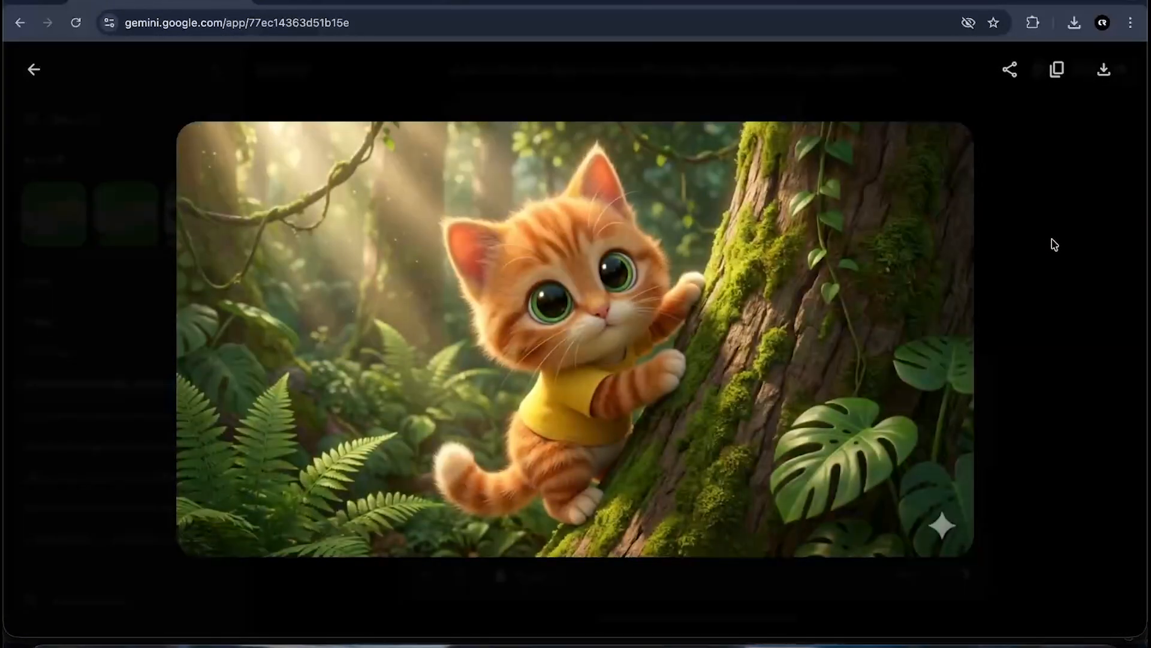
click(1051, 244)
click(1078, 22)
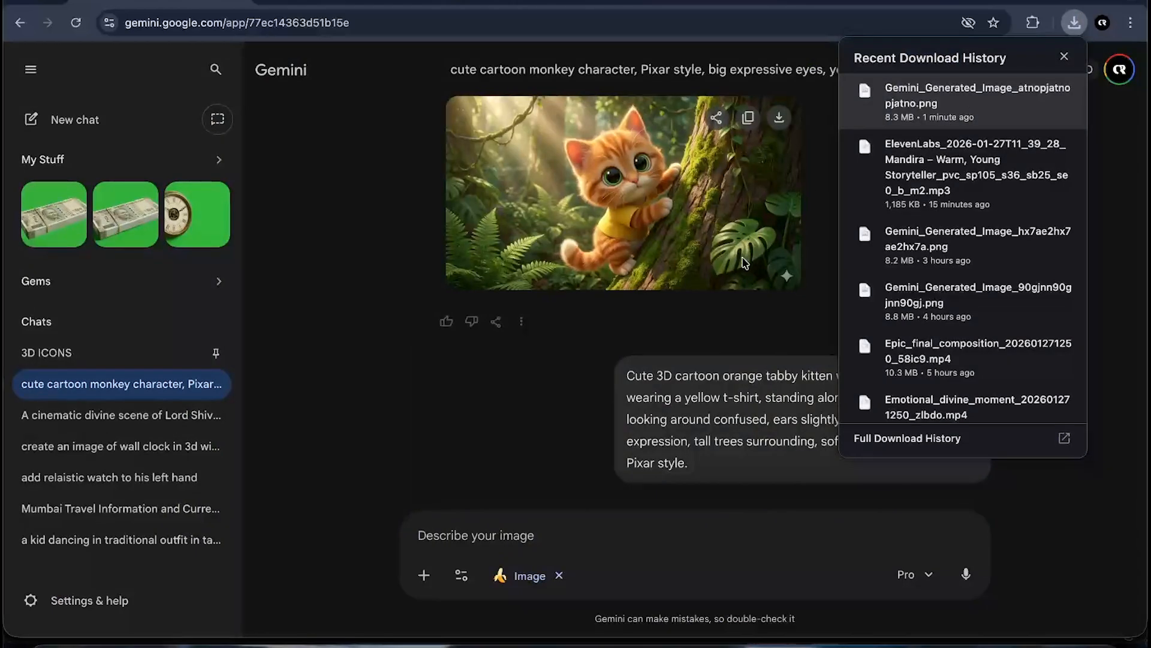
scroll(684, 334, down, 2)
scroll(683, 334, down, 1)
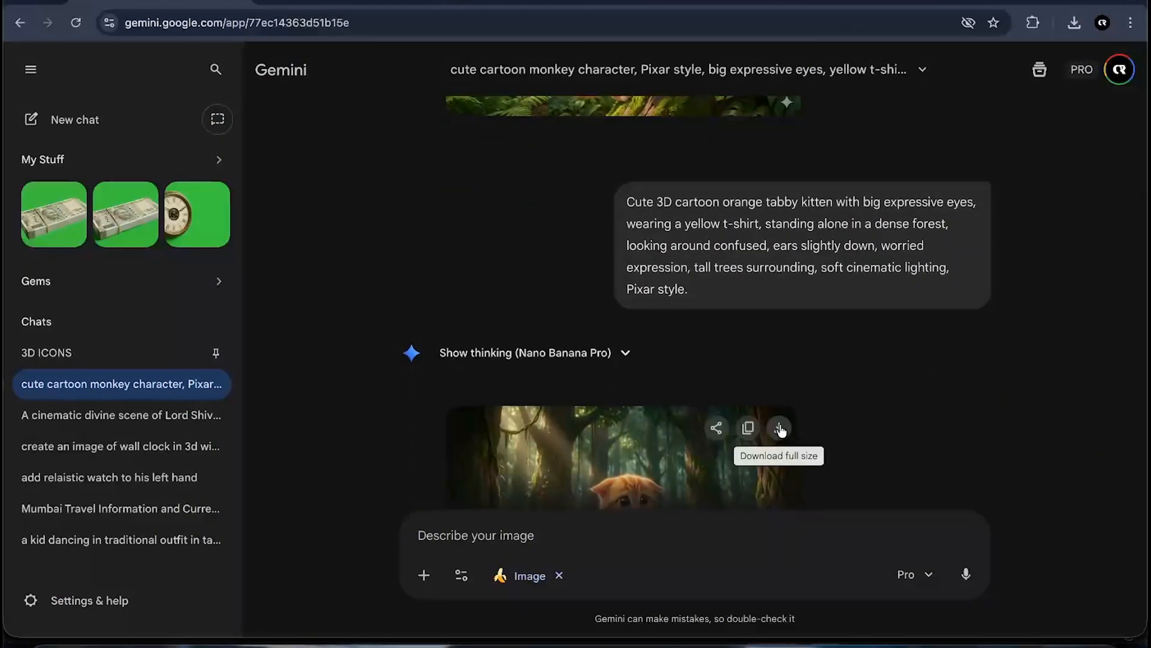
click(779, 427)
scroll(440, 237, up, 2)
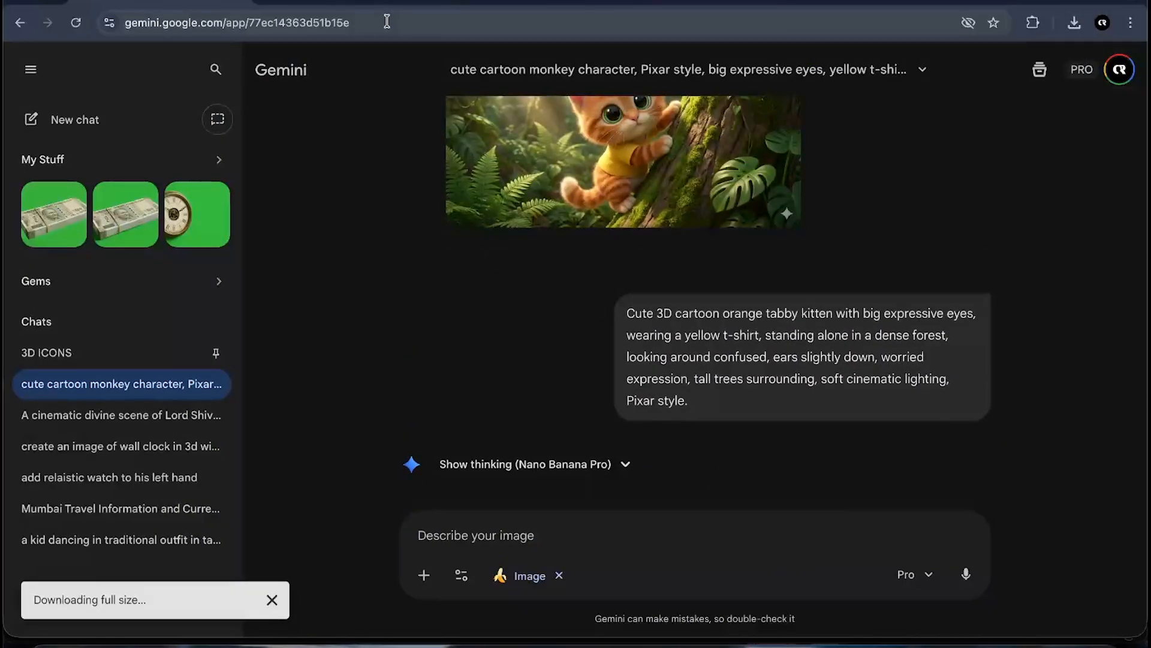
- Switch to Google Flow, start a new project and set the generation mode to Frames to Video
key(ctrl+Up)
click(594, 529)
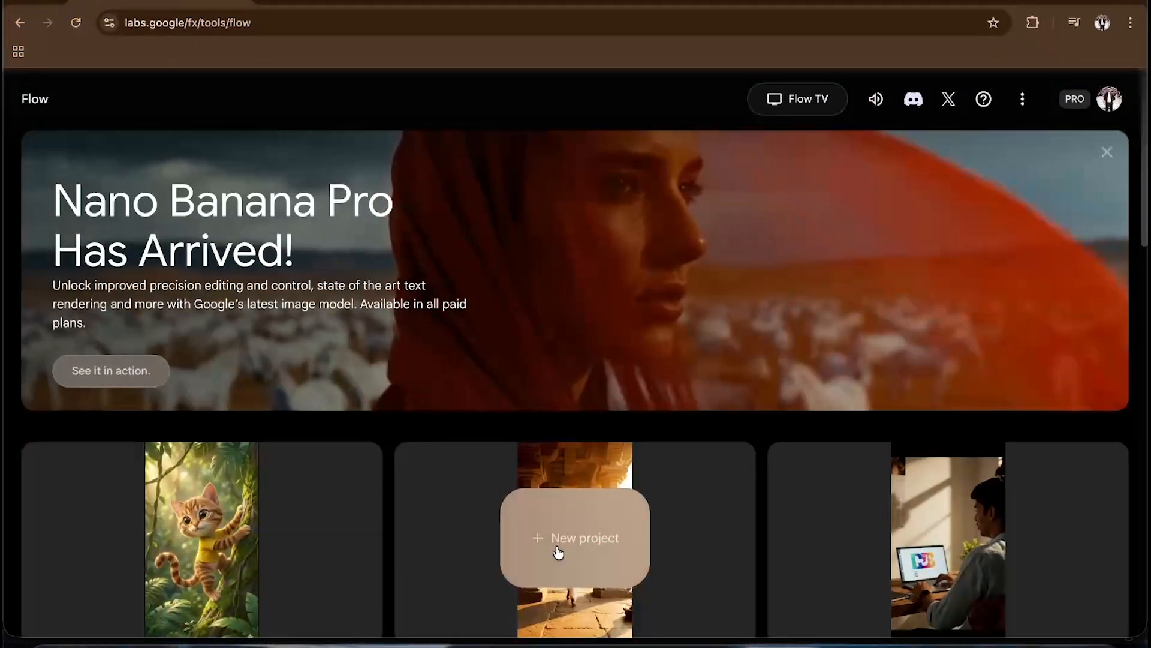
click(555, 547)
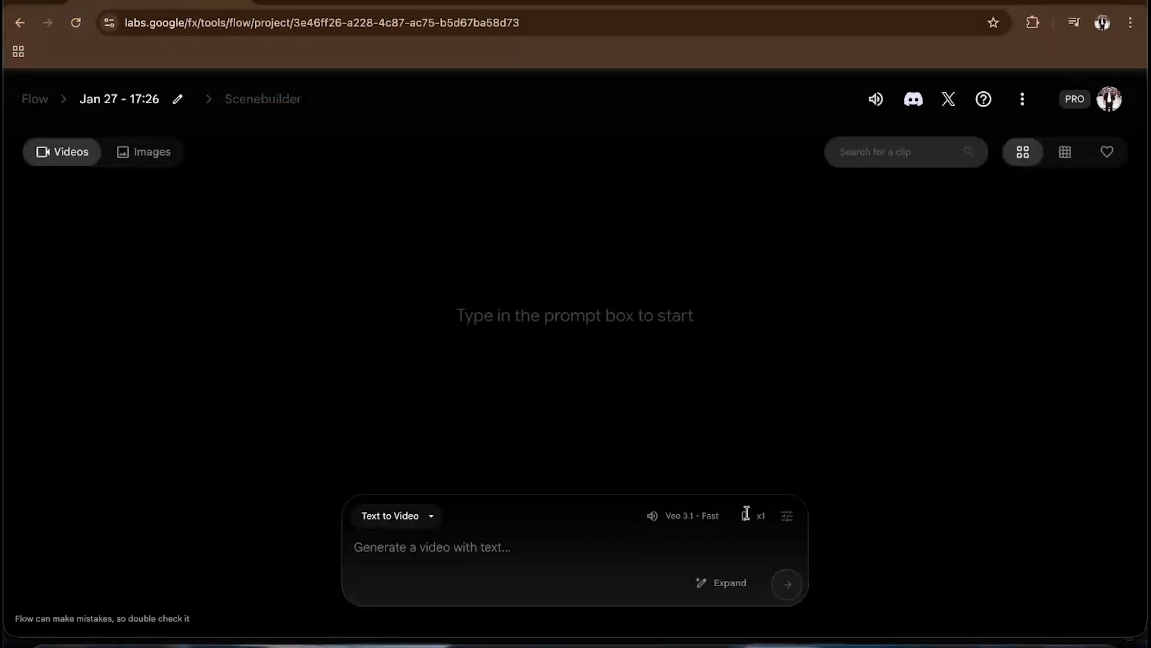
click(372, 516)
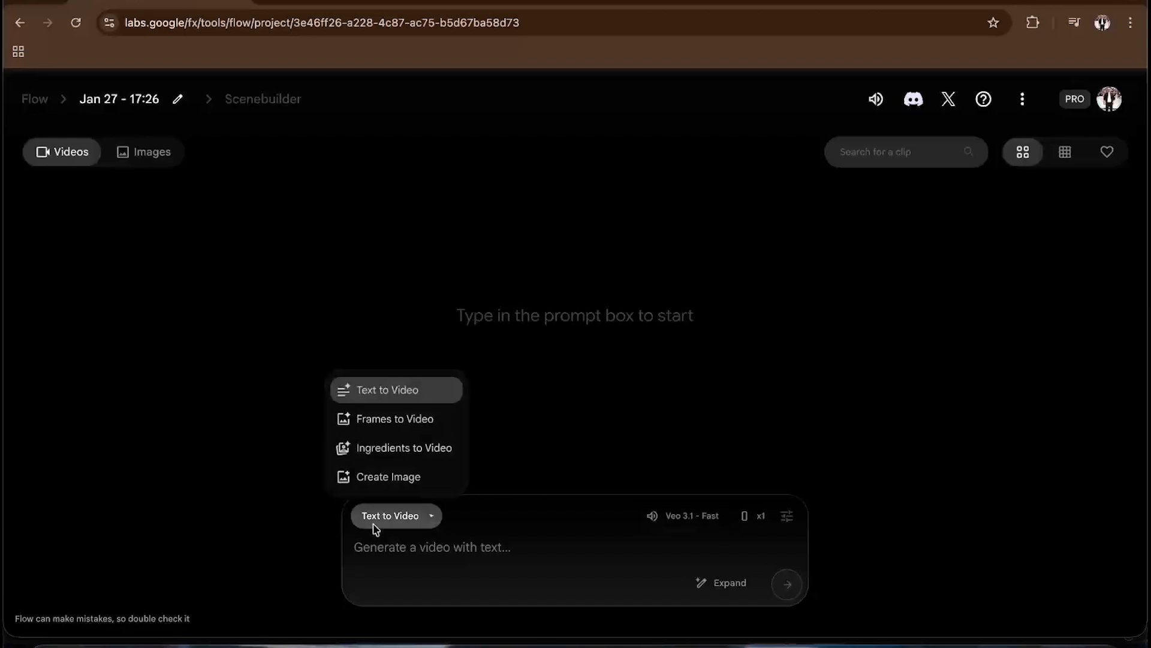
click(387, 411)
- Upload the tree-climbing kitten image from Downloads as a frame, cropping it in Landscape format
click(373, 584)
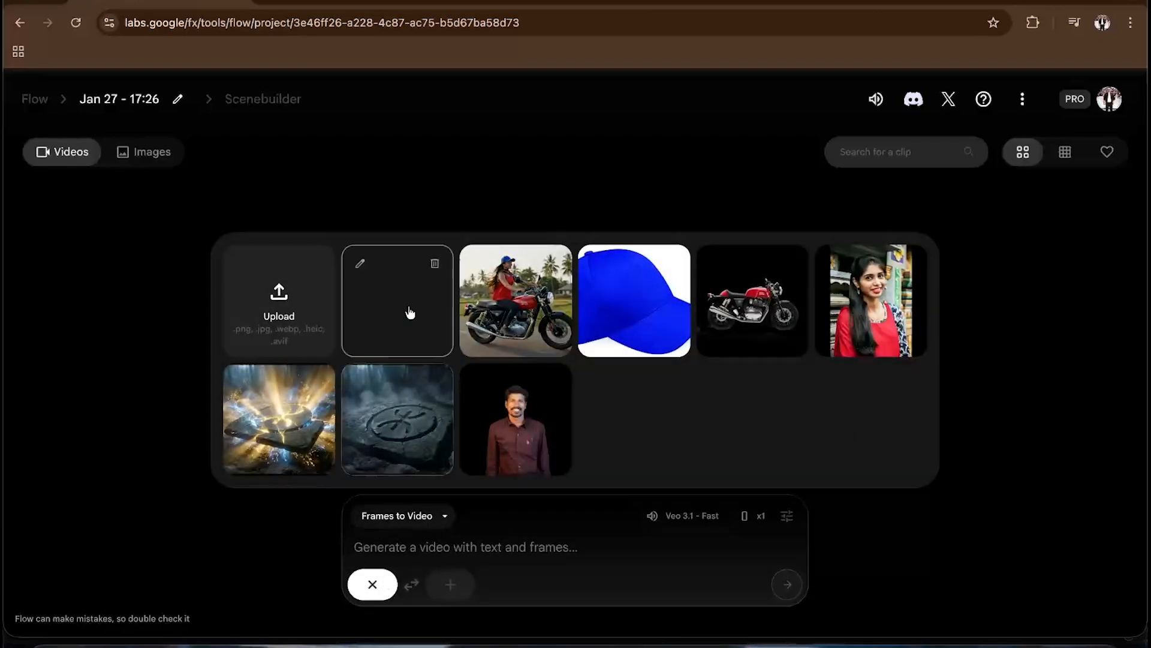
click(314, 311)
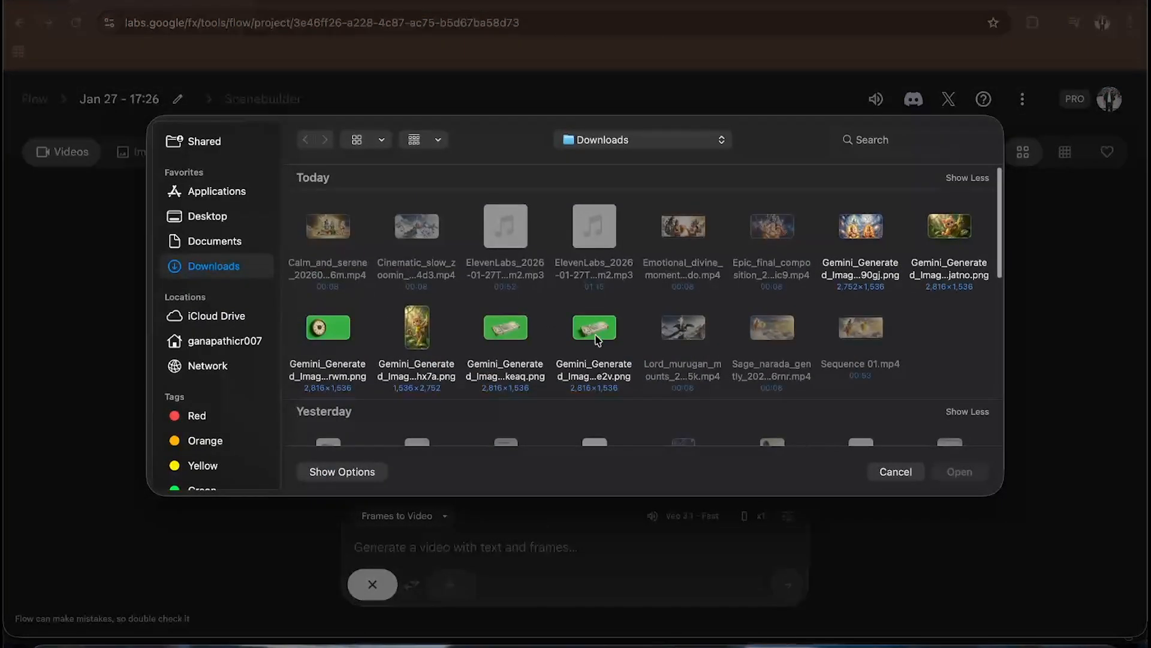
click(955, 231)
click(958, 471)
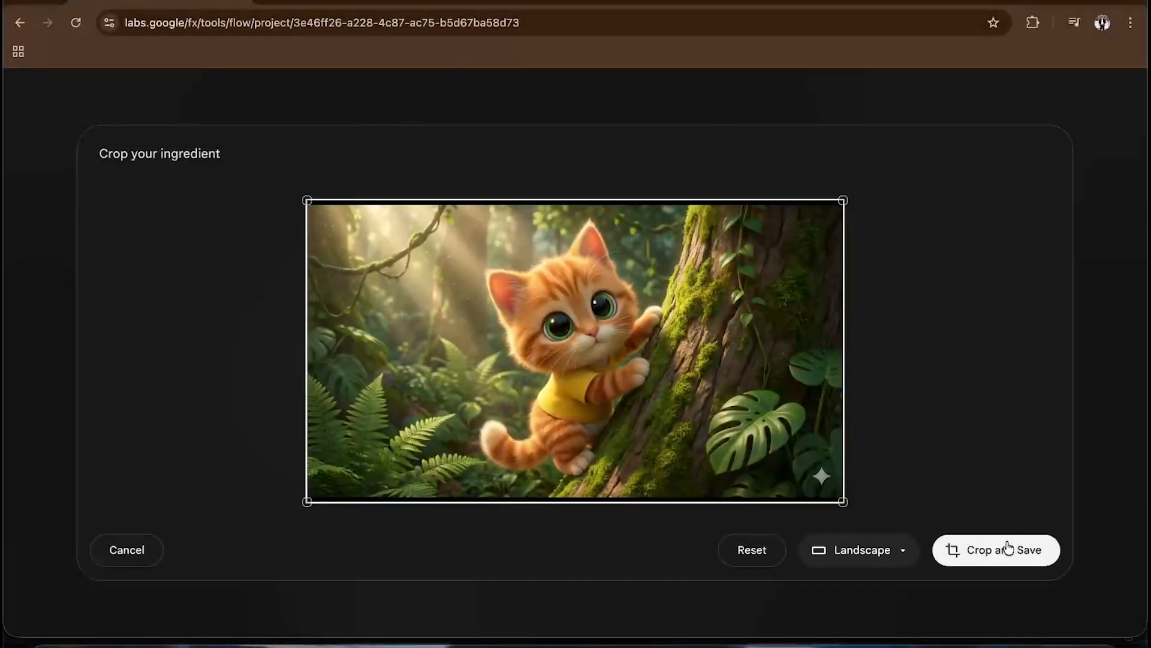
click(894, 546)
click(876, 502)
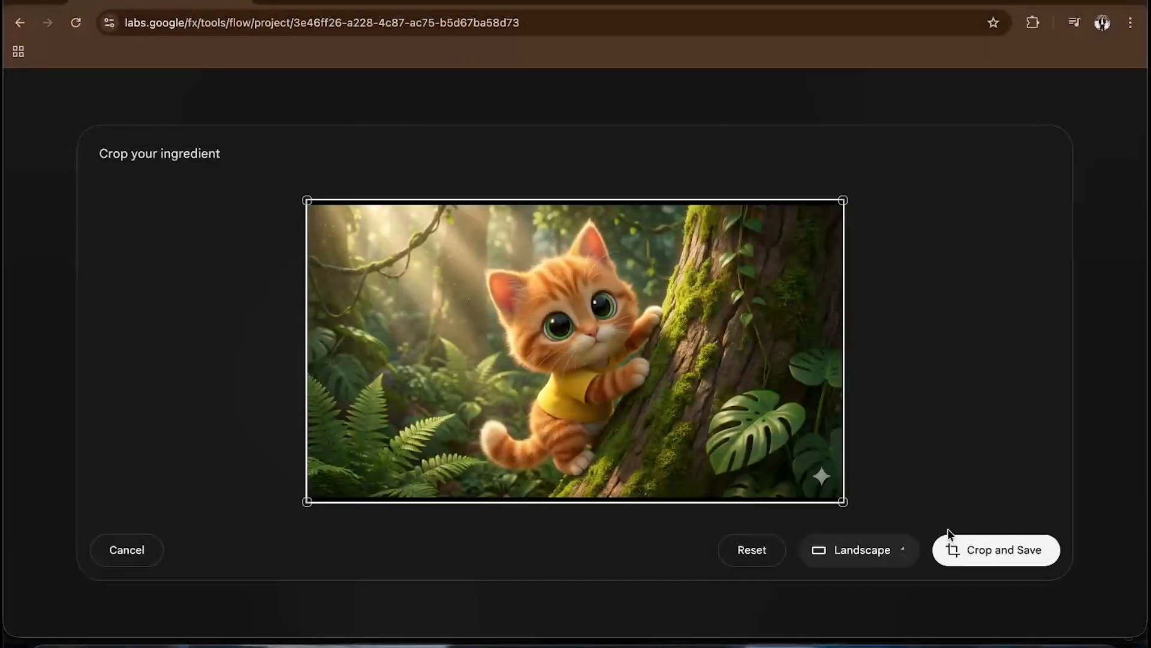
click(1007, 549)
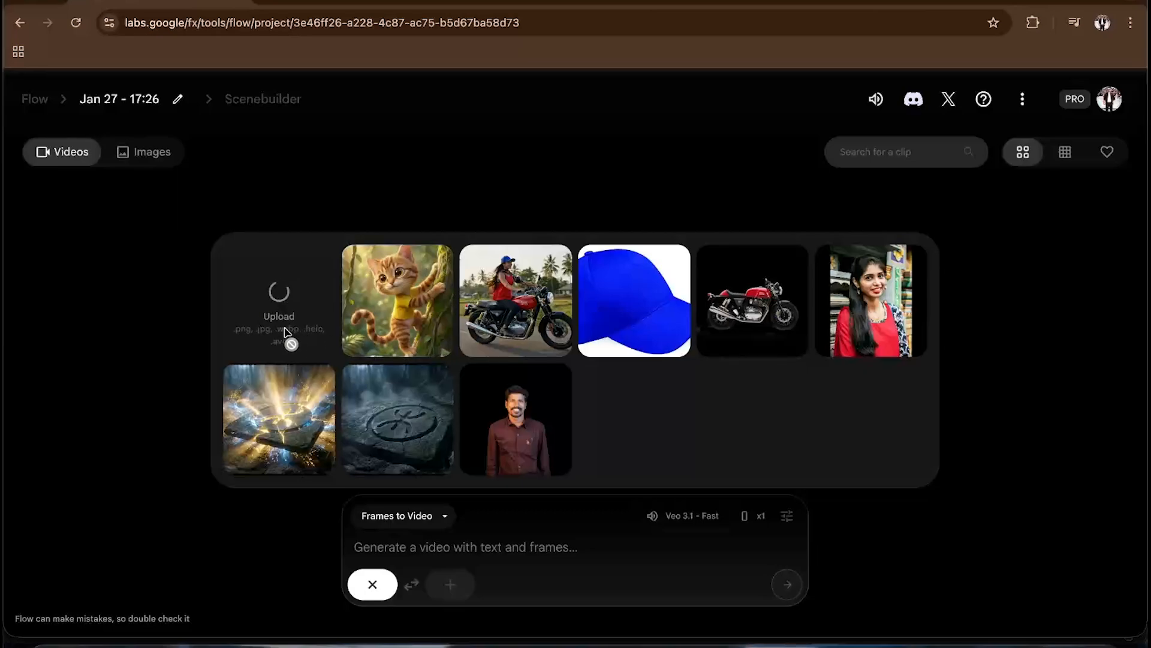
click(400, 551)
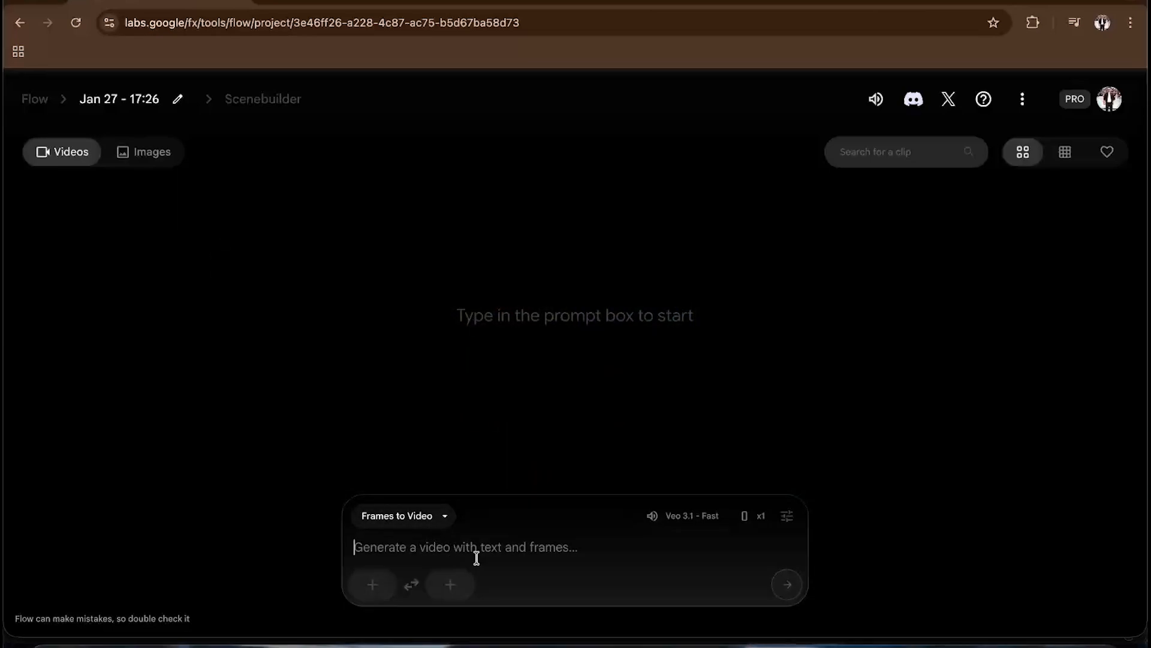
- Attach the uploaded kitten image as the frame and paste the Shot 1 animation prompt into the prompt box
click(383, 584)
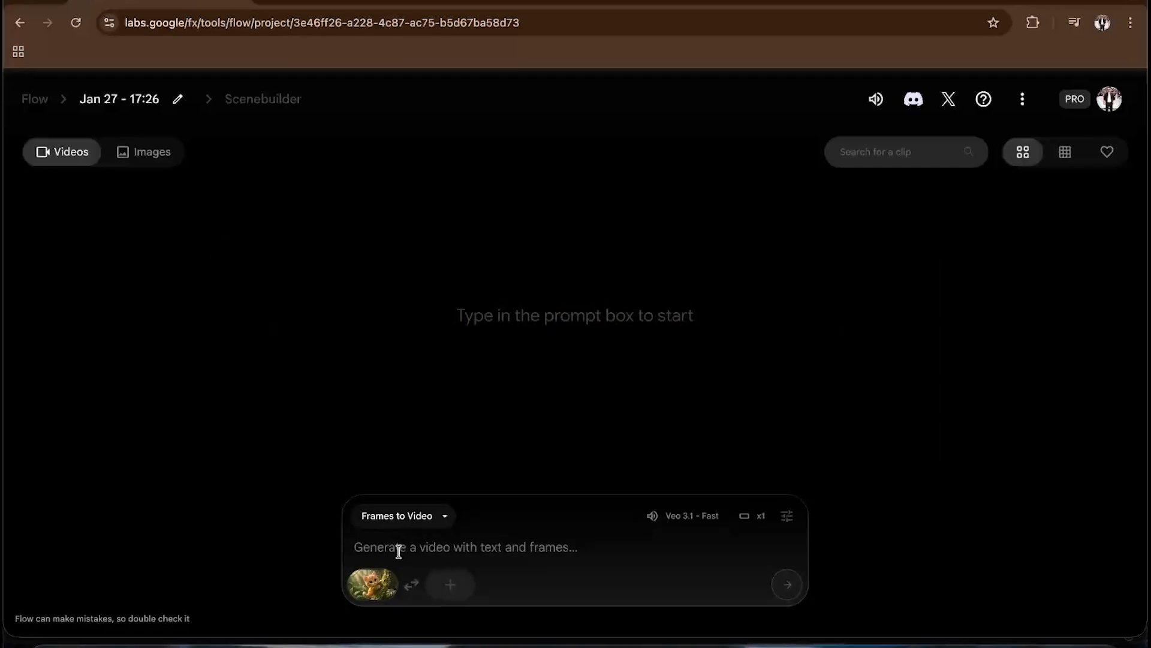
text(Animate the scene gently. The kitten slowly climbs the tree, tail swaying naturally. Add soft leaf movement and warm sunlight rays passing through the forest. Subtle camera push-in. Keep motion smooth, cute, and joyful. No character change.)
key(BackSpace)
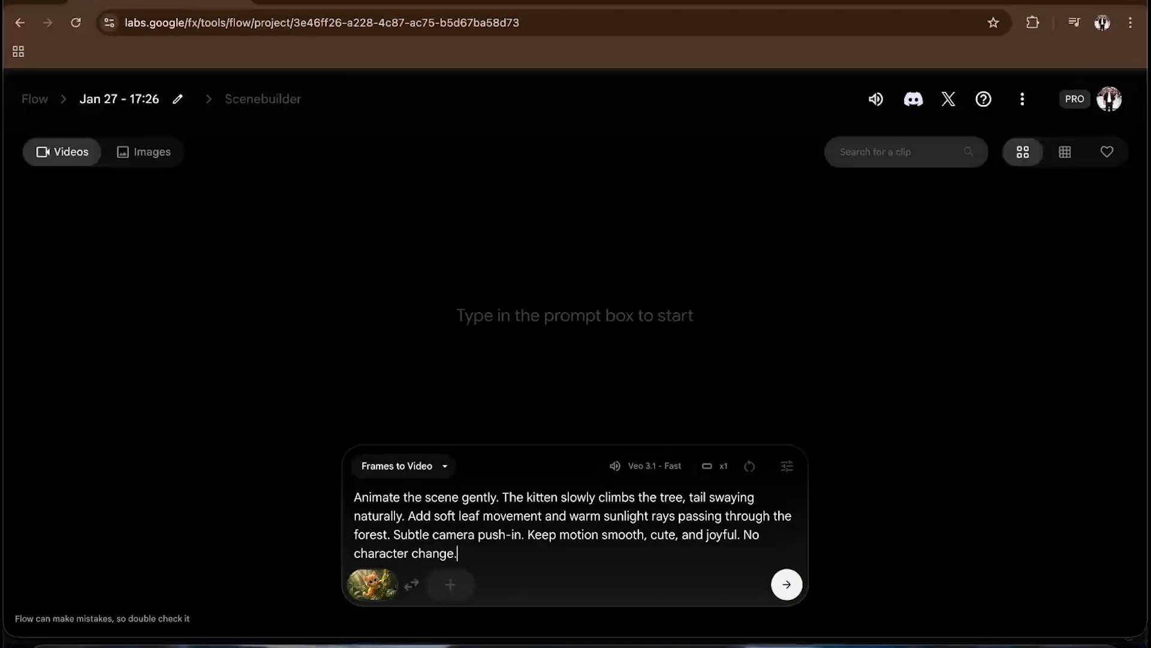
- Keep Frames to Video mode, set the aspect ratio to Landscape (16:9), and generate the clip
click(419, 473)
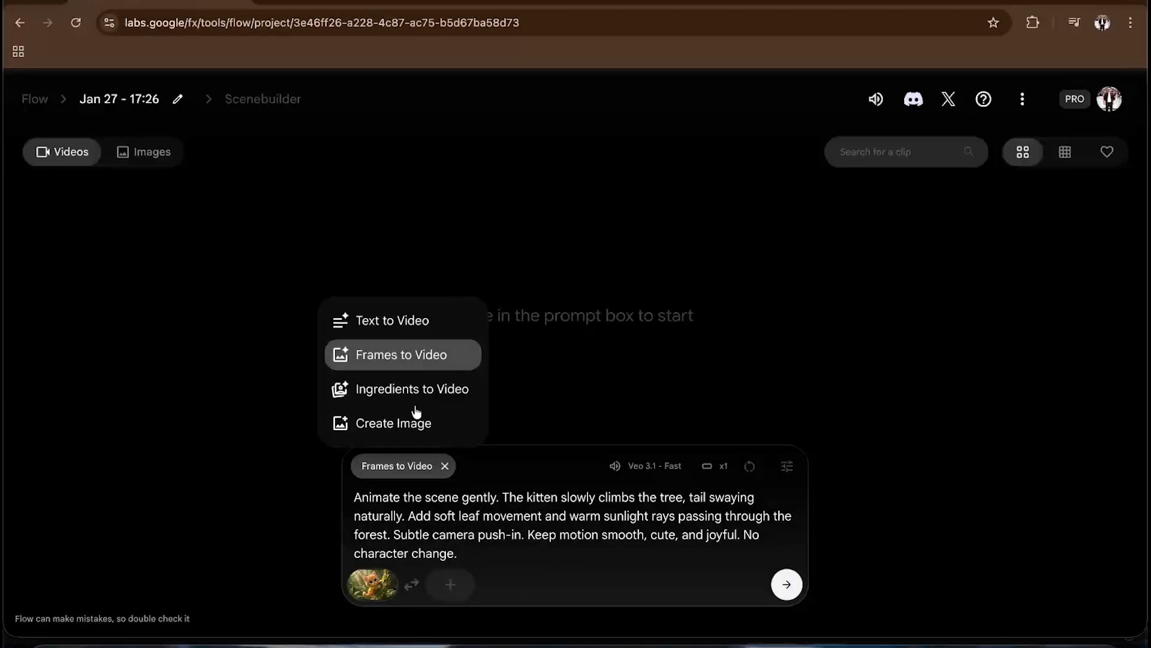
click(413, 367)
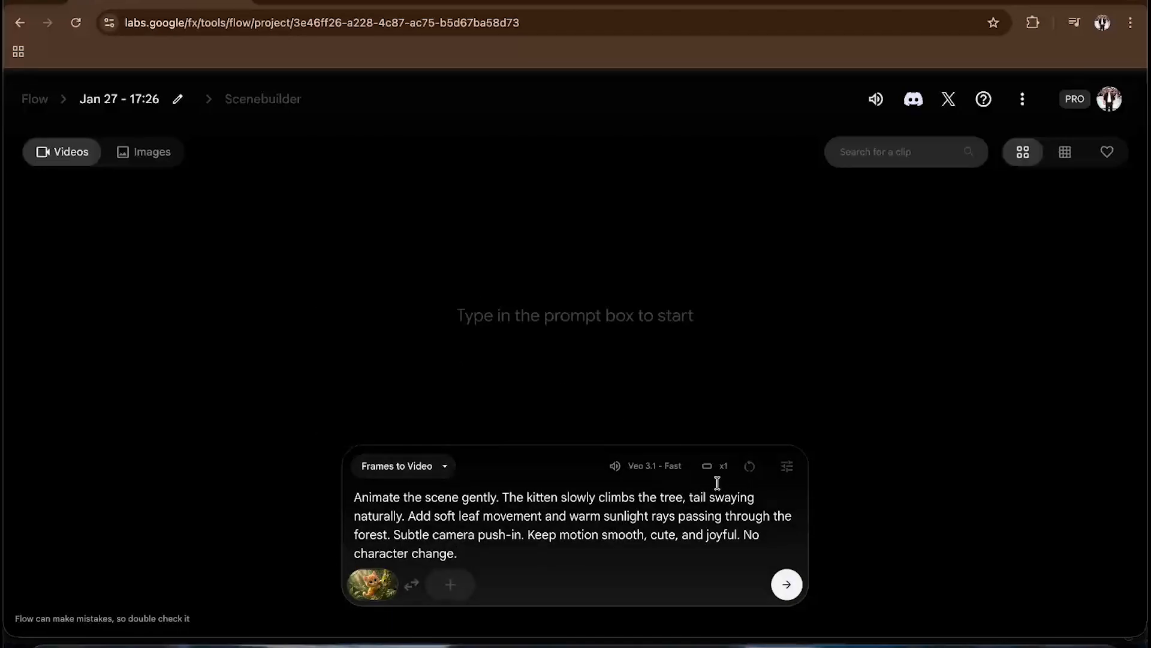
click(785, 465)
click(588, 326)
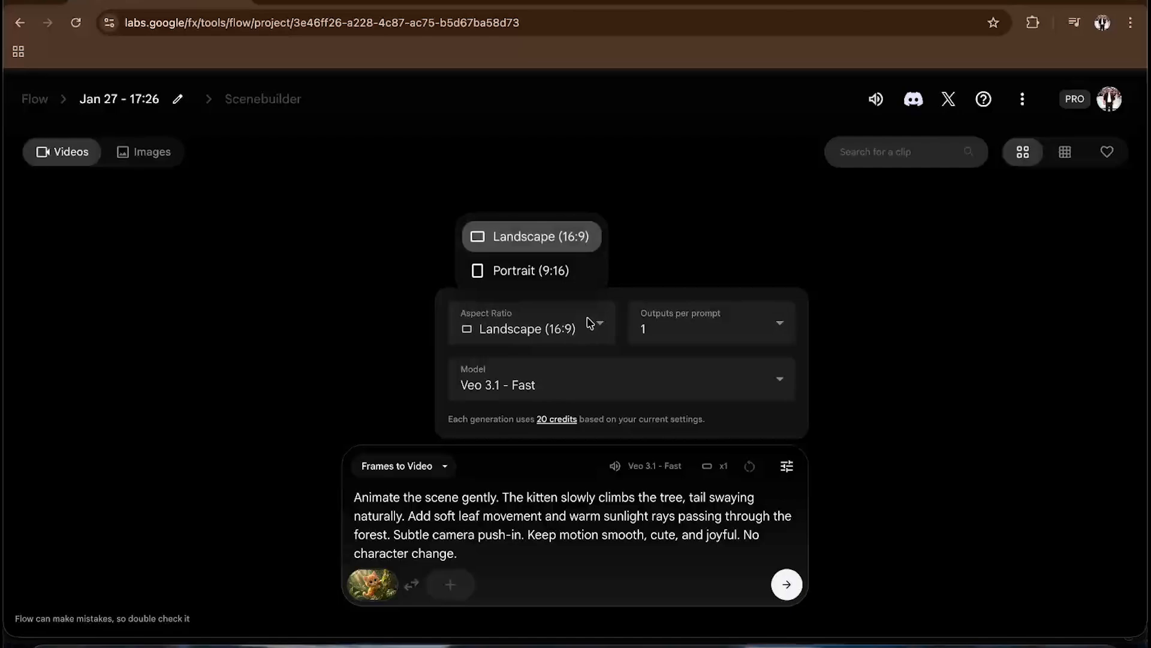
click(567, 243)
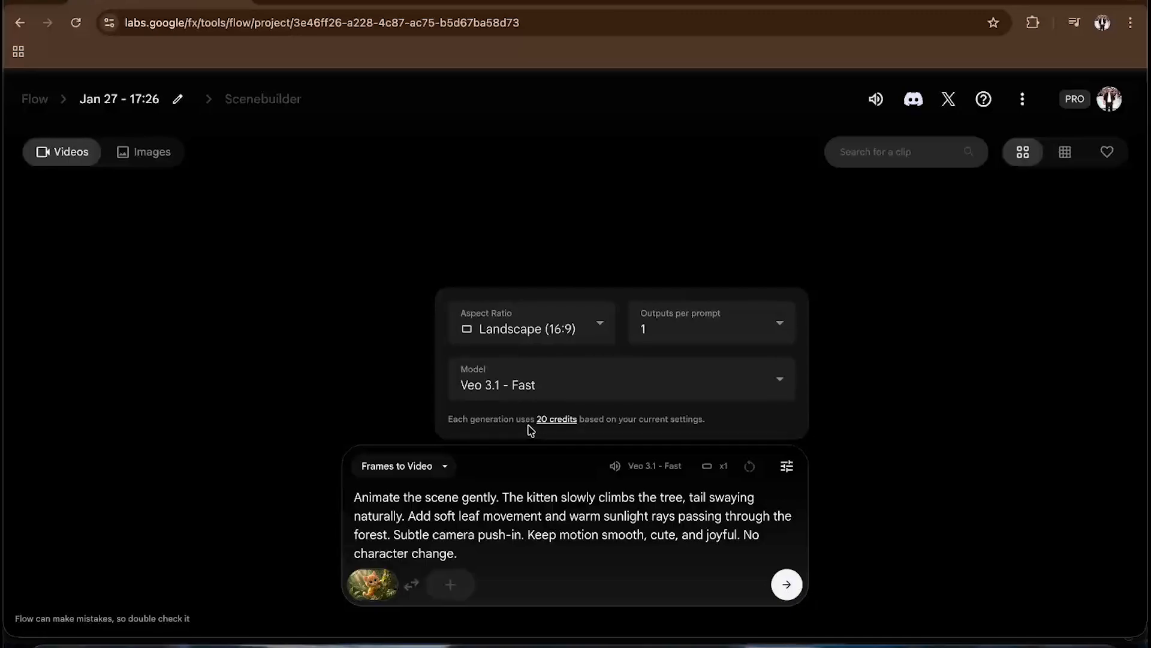
click(787, 584)
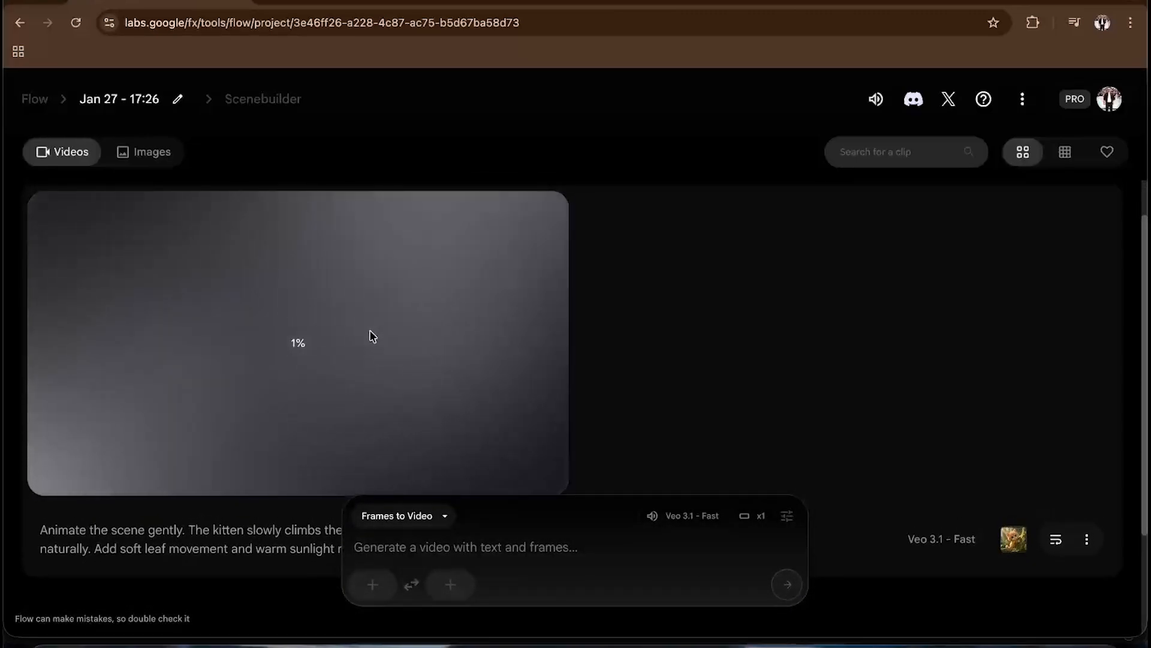
- Switch to the Gemini chat and download the scared kitten on the dark forest path image full size
key(ctrl+Up)
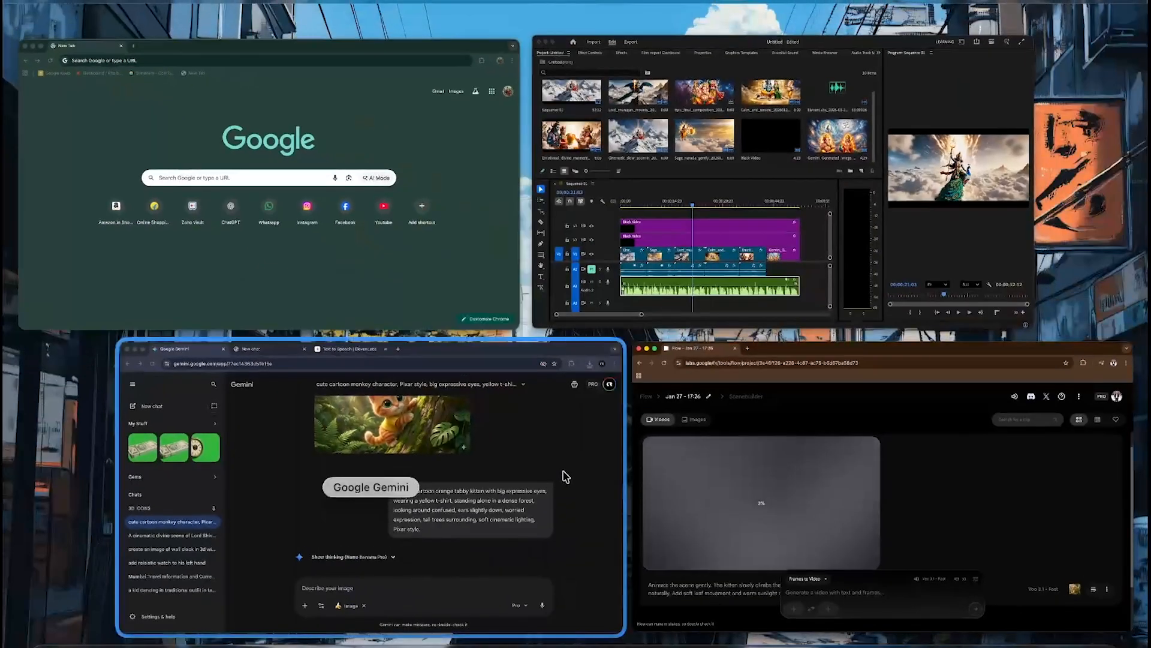
click(512, 426)
scroll(513, 425, down, 6)
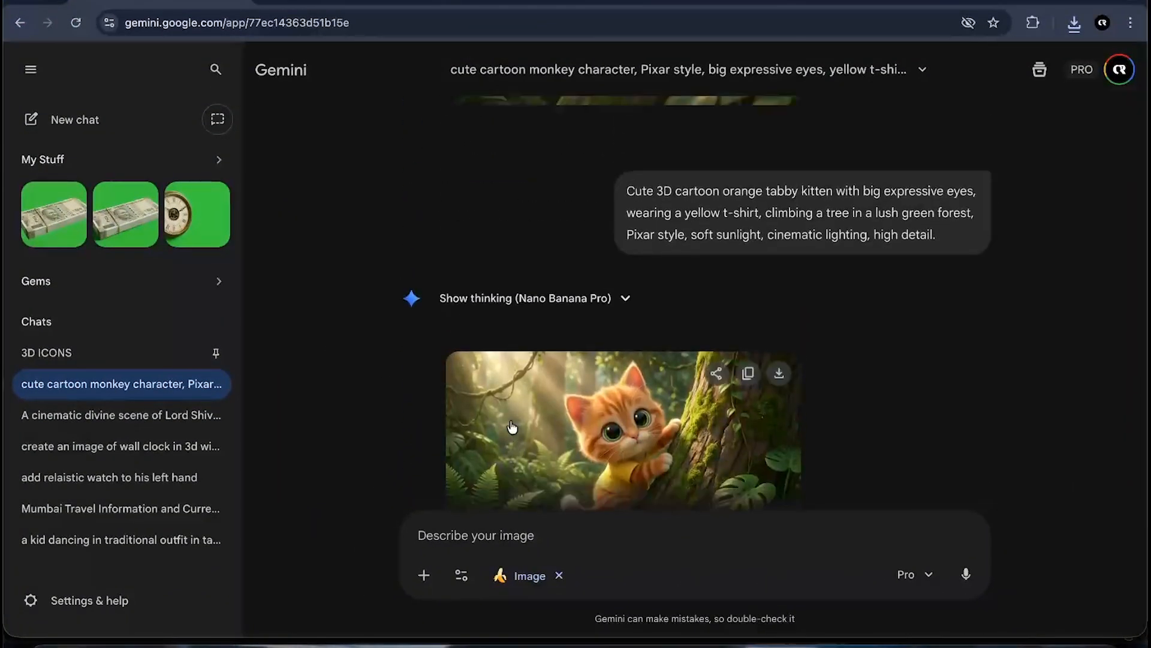
scroll(513, 427, up, 9)
scroll(513, 427, down, 5)
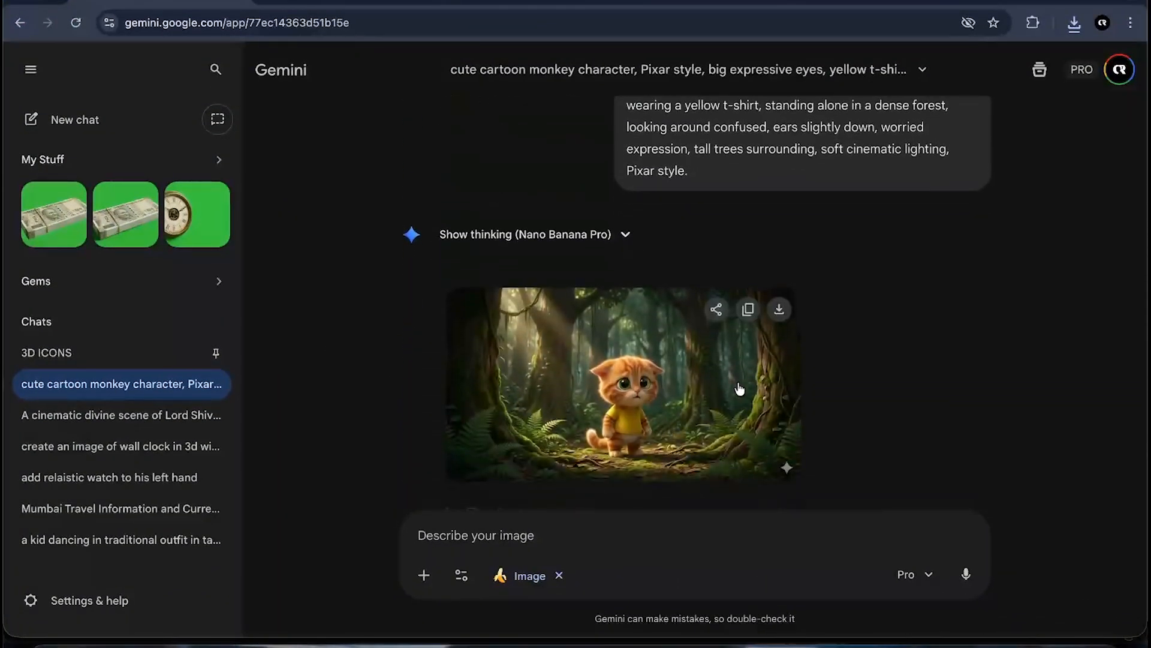
click(1074, 23)
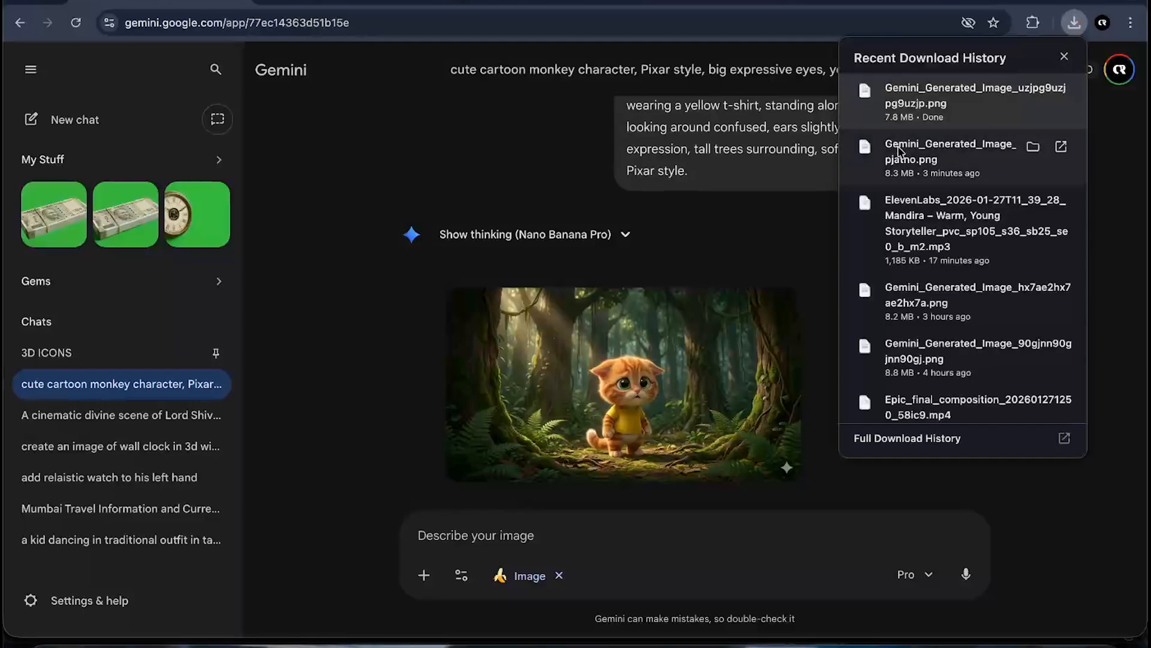
click(727, 270)
scroll(728, 269, up, 5)
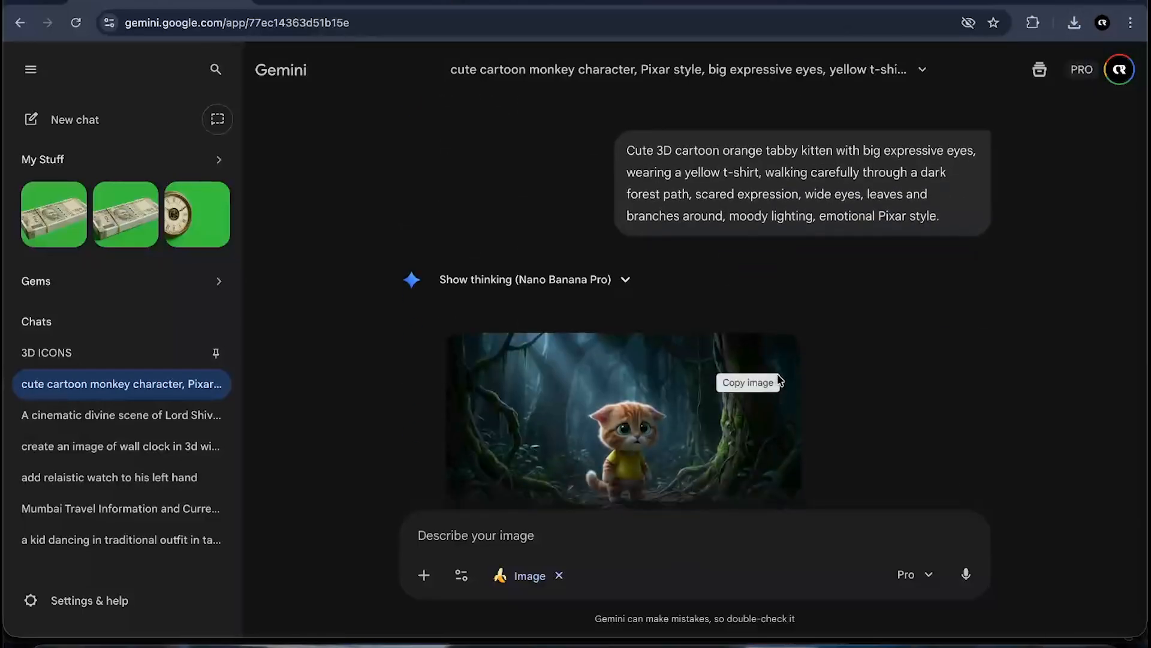
click(780, 355)
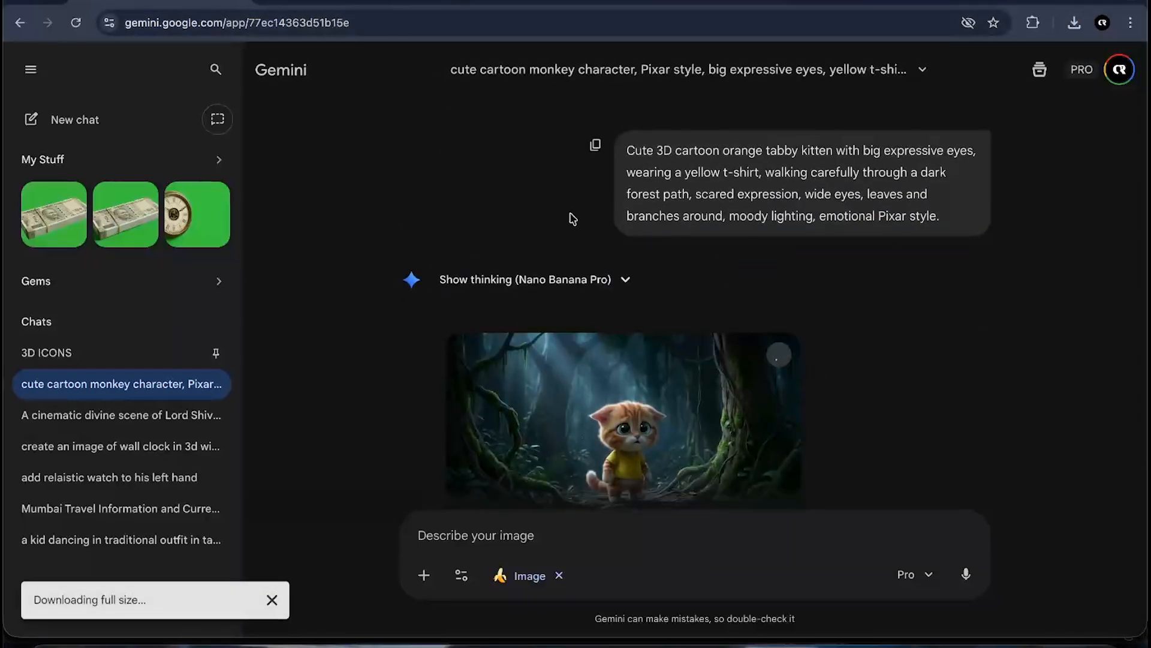
- Return to Flow, rerun the failed generation with its prompt and frame, and open the finished clip full screen
key(ctrl+Up)
click(475, 526)
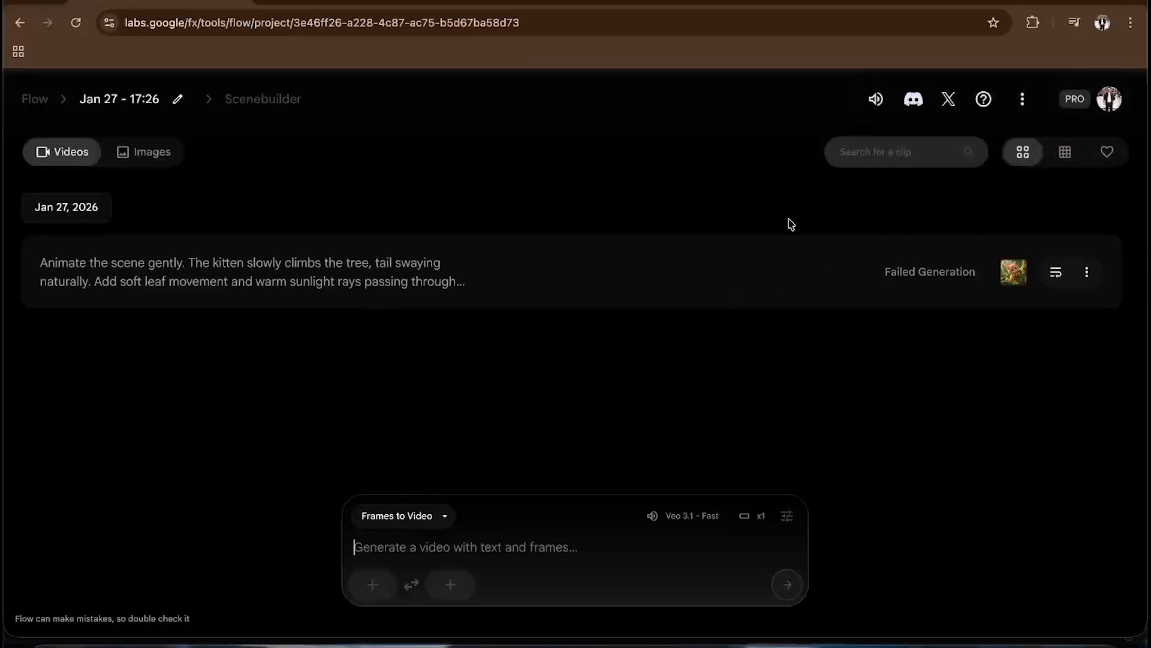
click(1065, 286)
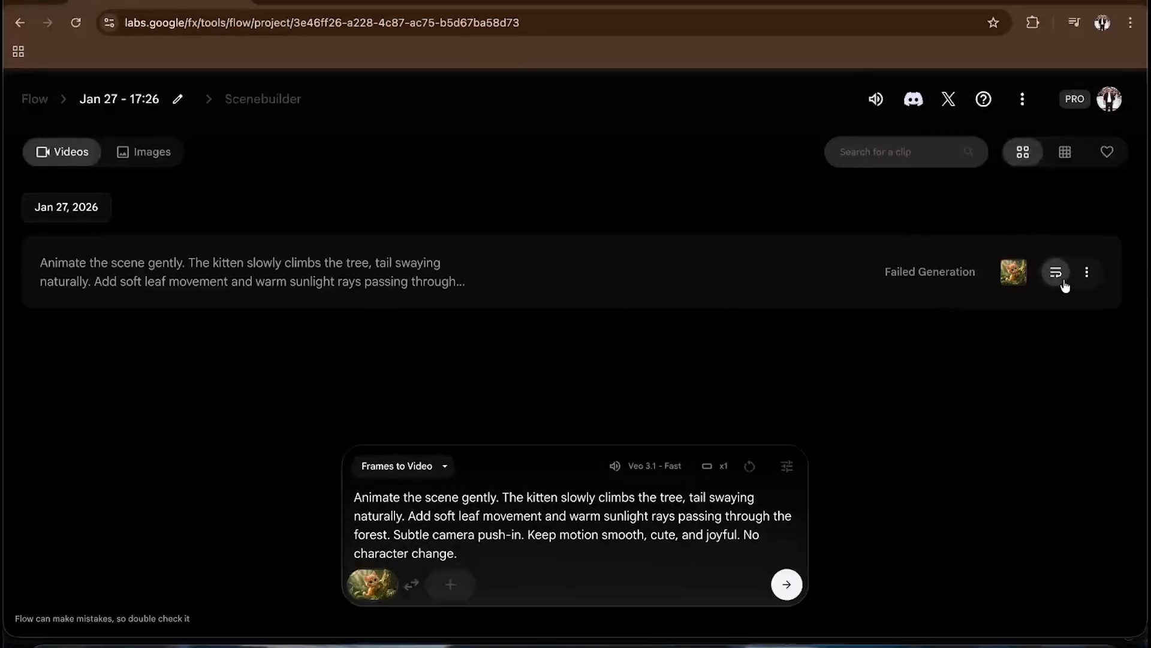
click(785, 585)
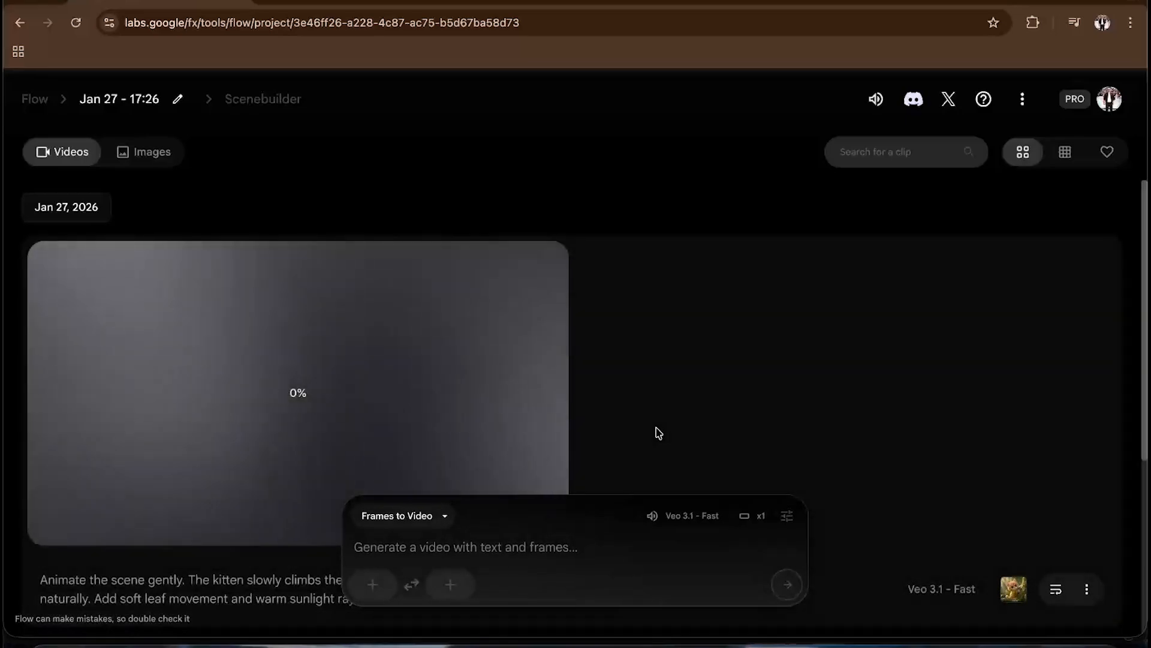
scroll(702, 350, down, 3)
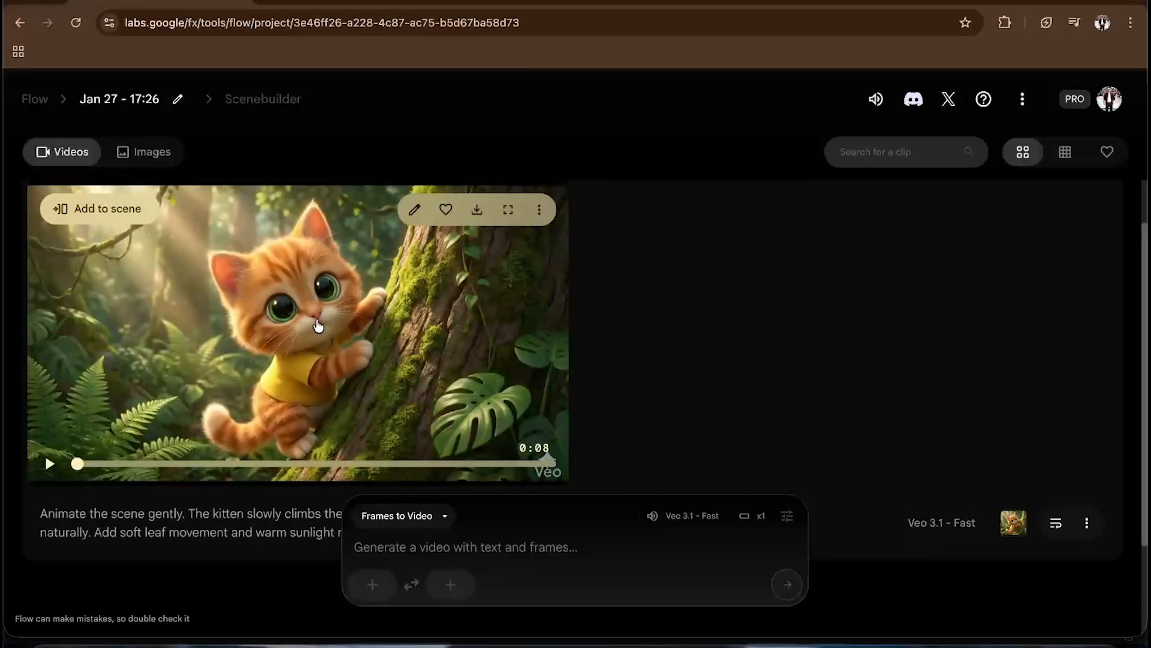
click(508, 212)
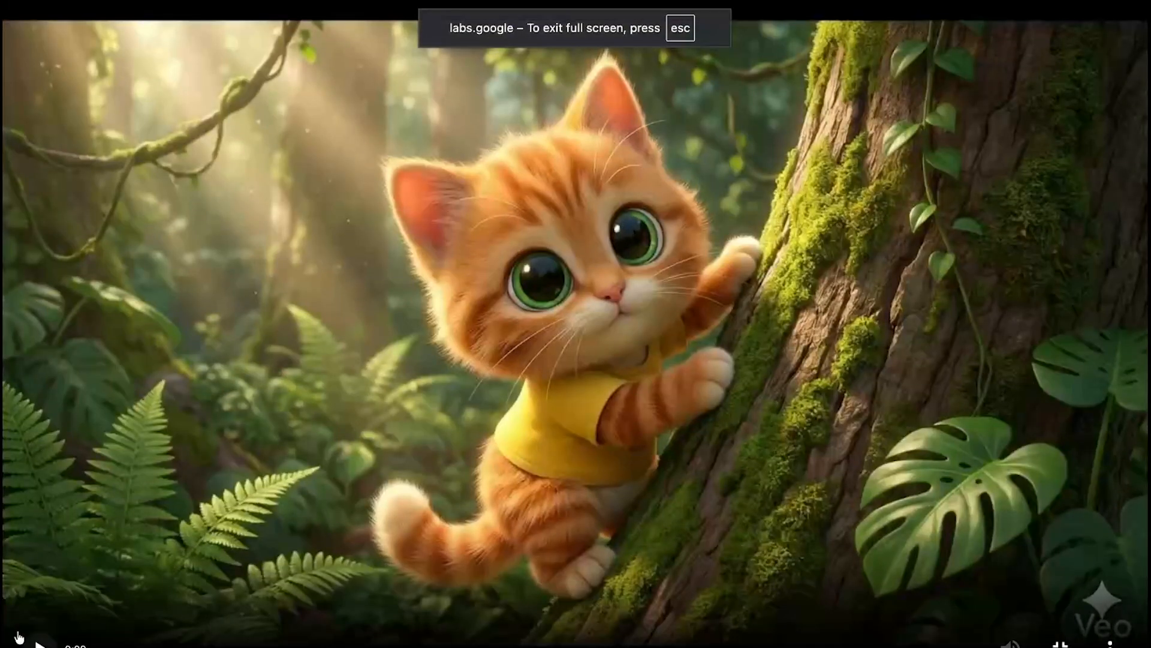
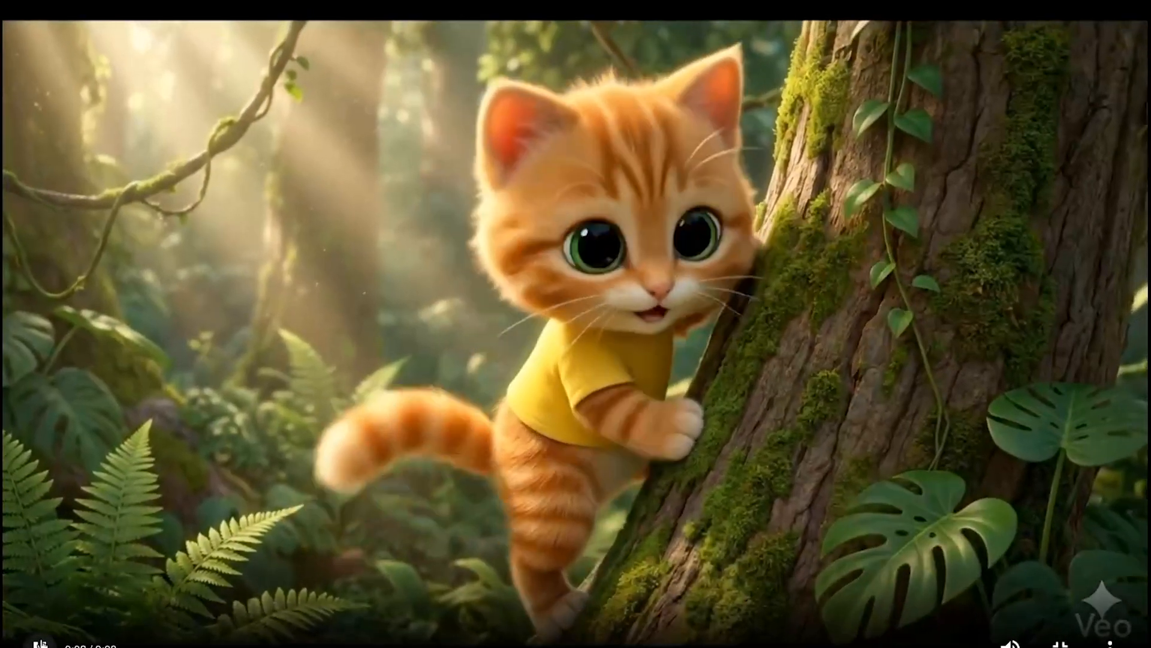
- Leave full-screen view and upload the scared kitten on the dark forest path image as the frame, cropping it in Landscape
key(Escape)
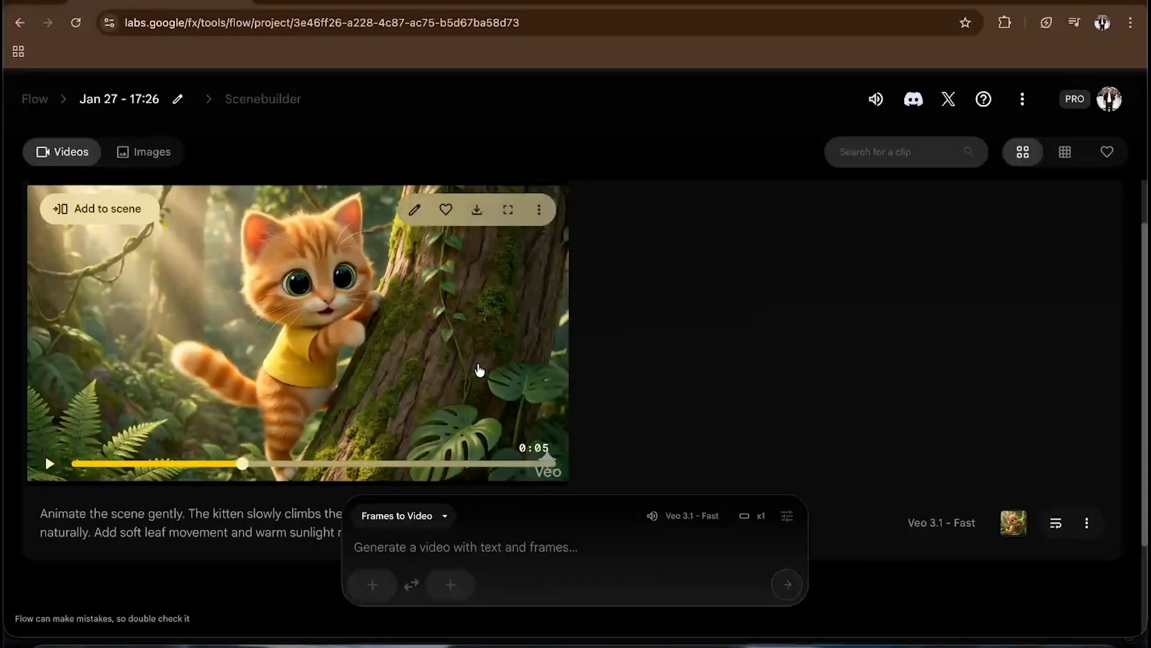
key(ctrl+Up)
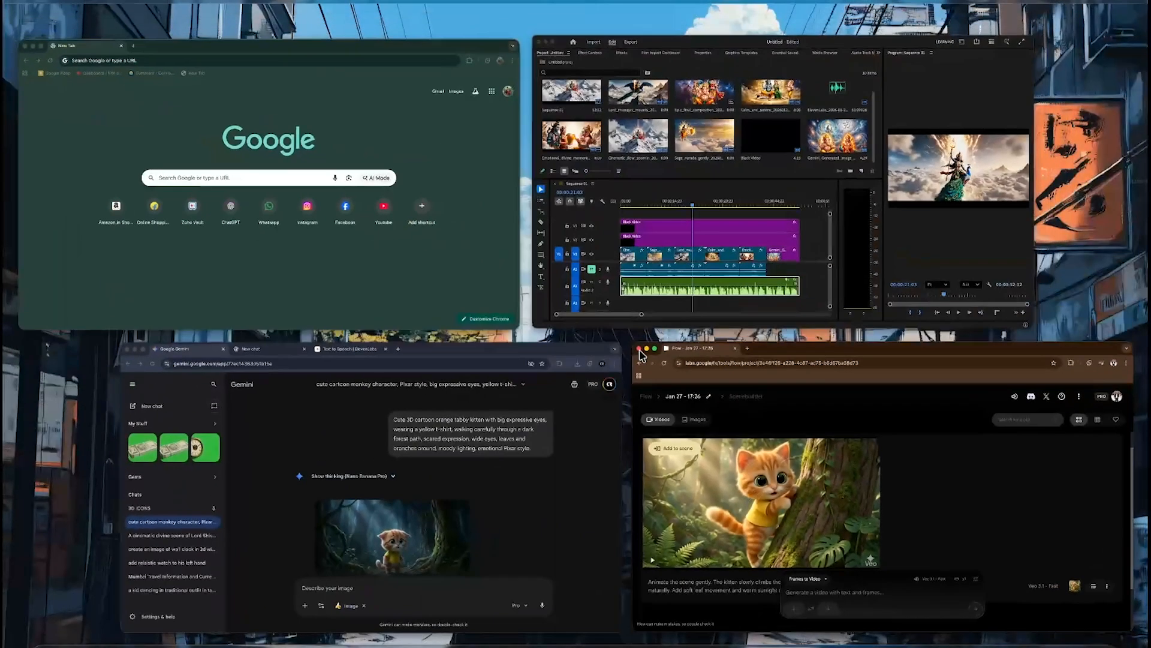
click(780, 435)
click(361, 585)
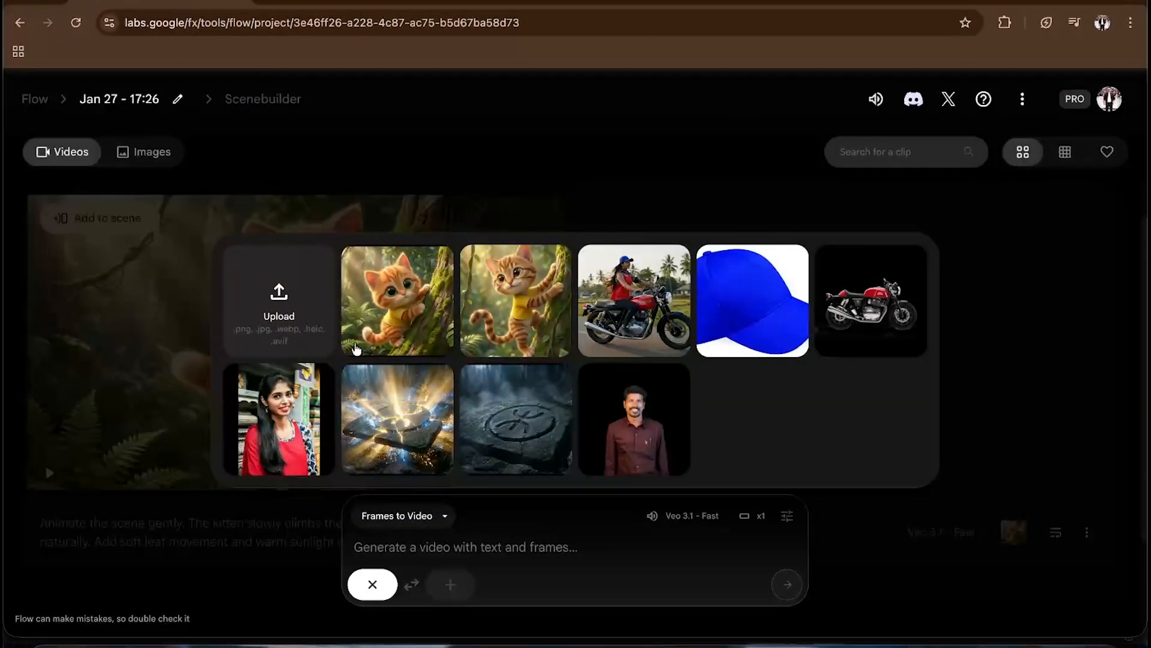
click(279, 297)
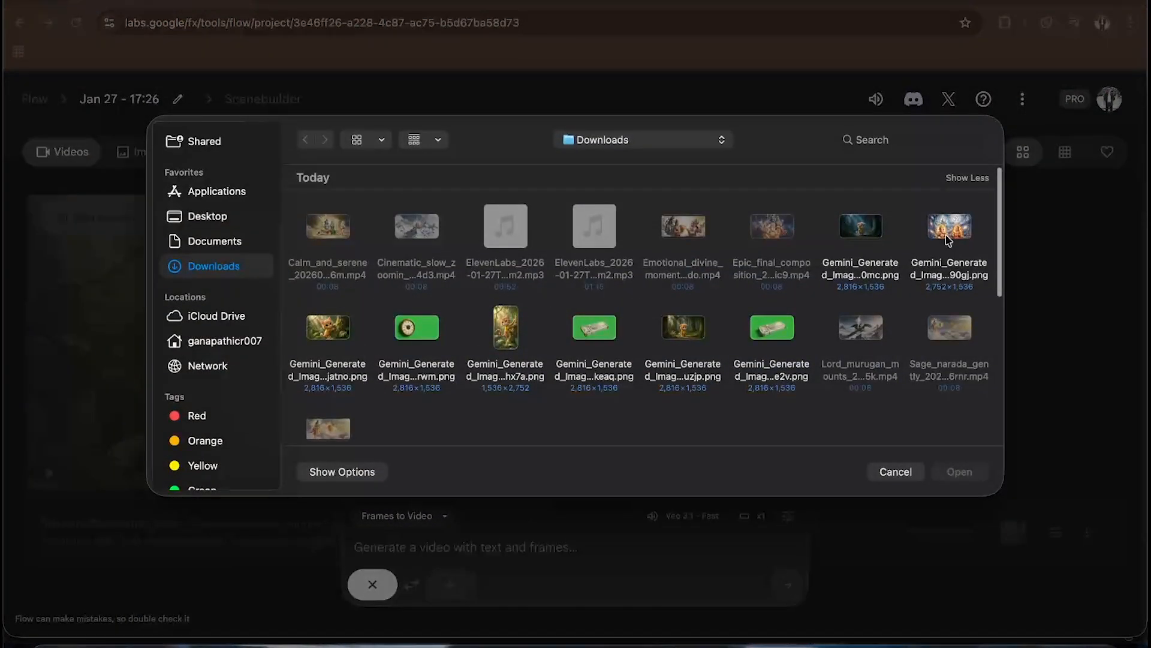
click(680, 329)
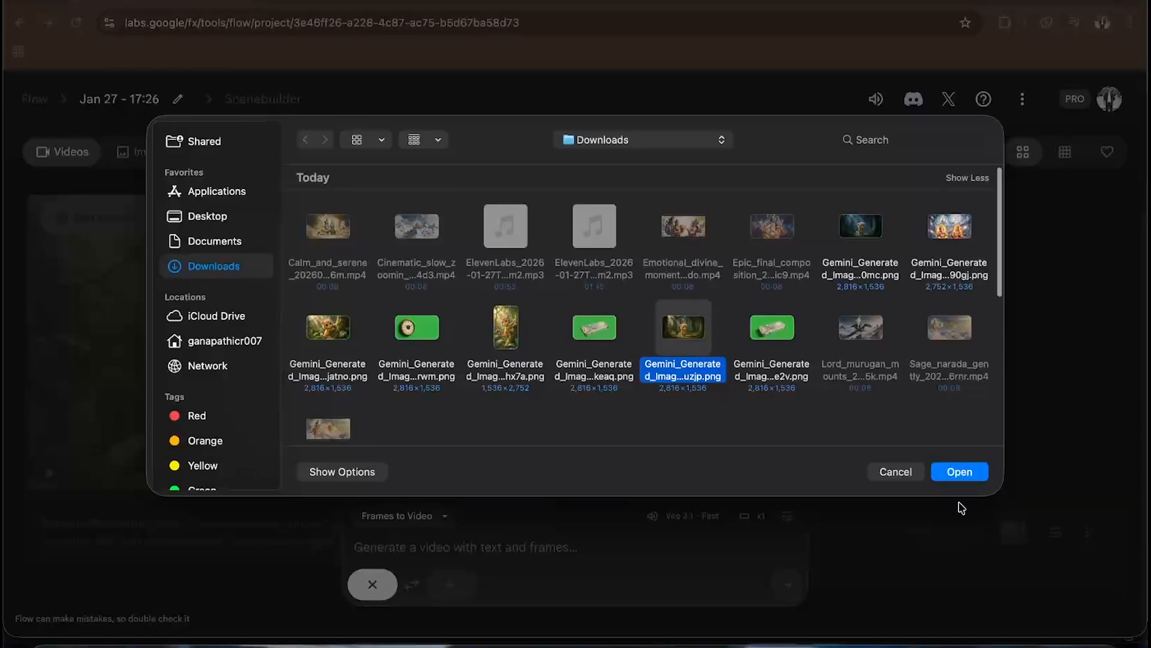
click(960, 472)
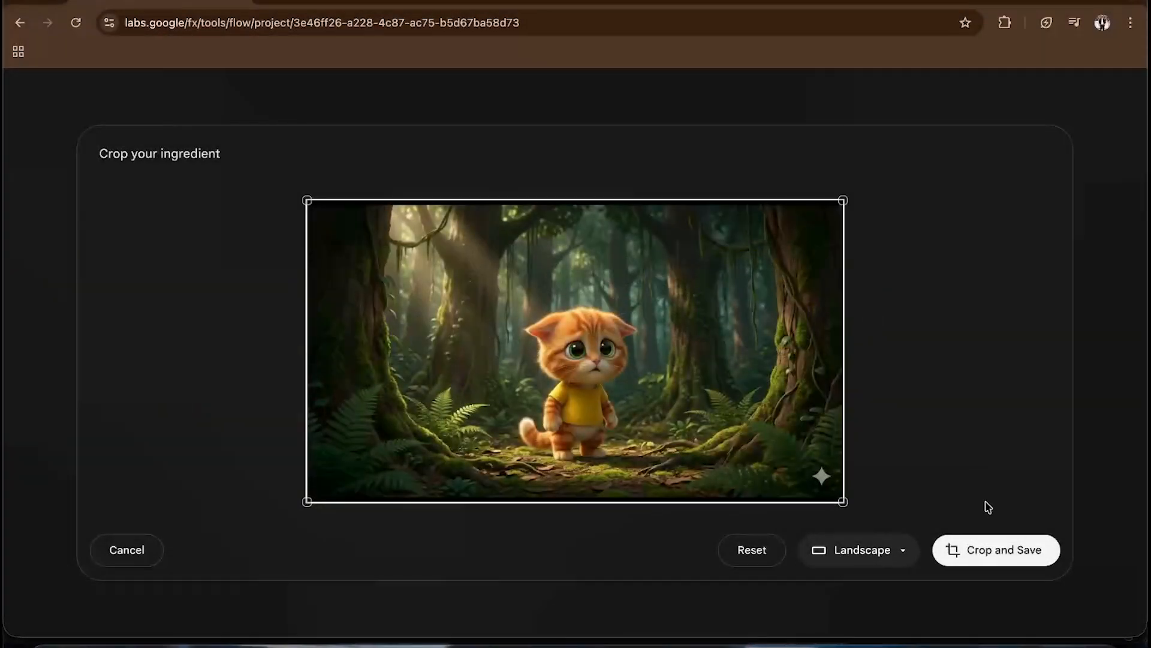
click(964, 545)
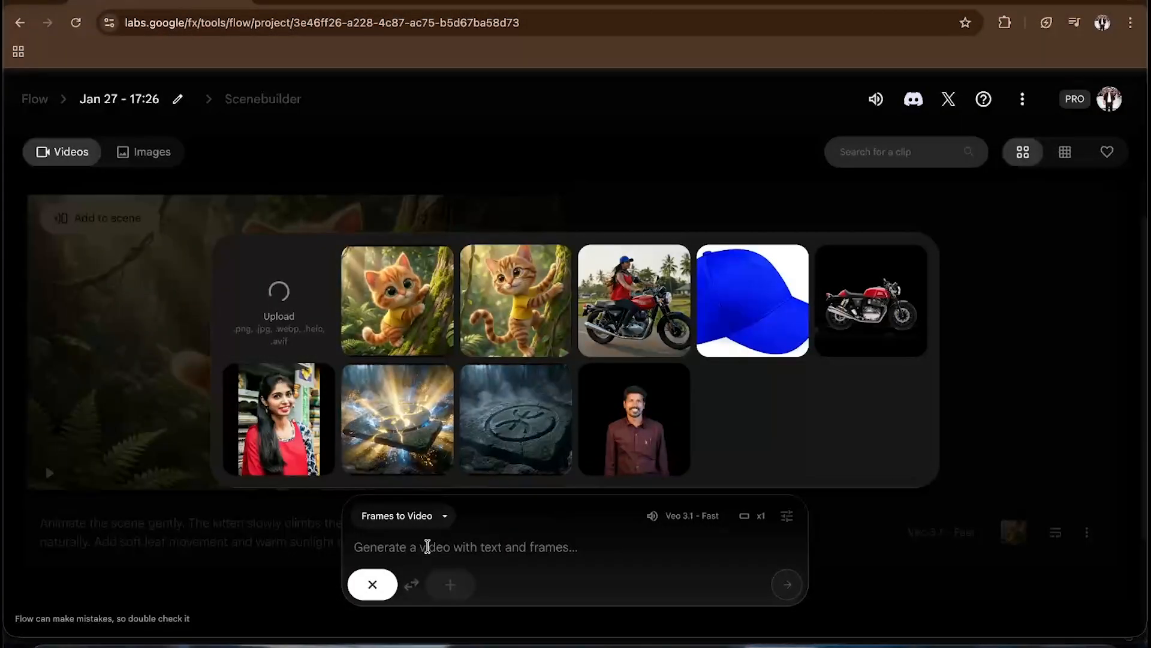
click(352, 547)
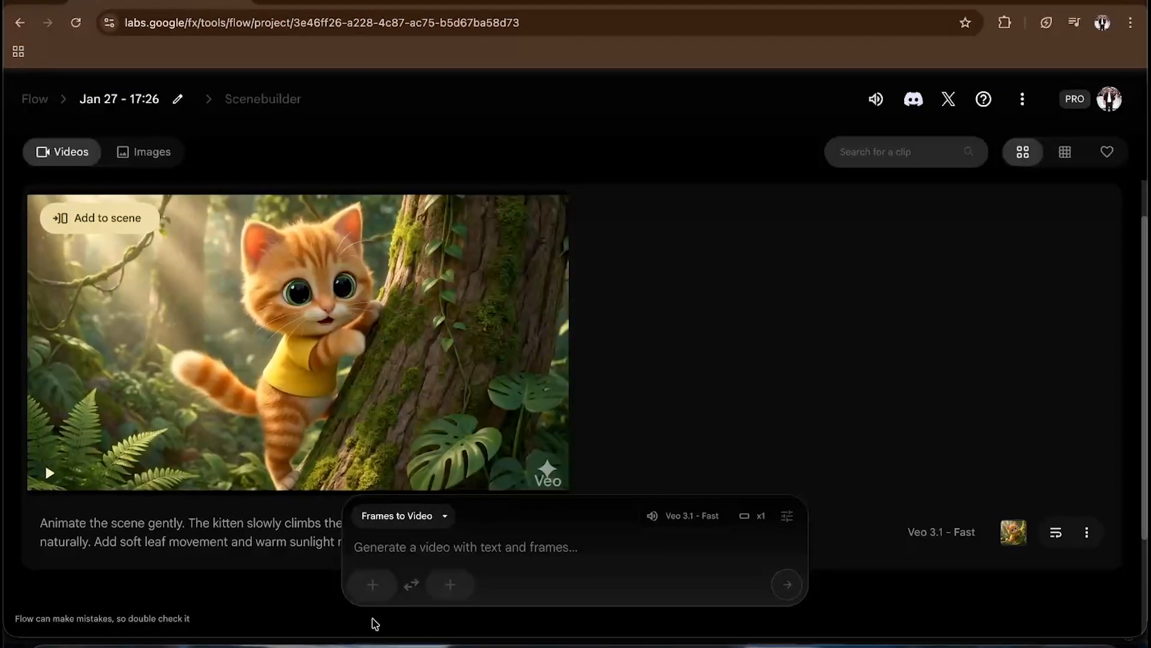
- Switch to the ChatGPT chat and copy the Shot 2 – Realisation (Lost) animation prompt
key(ctrl+Up)
click(475, 522)
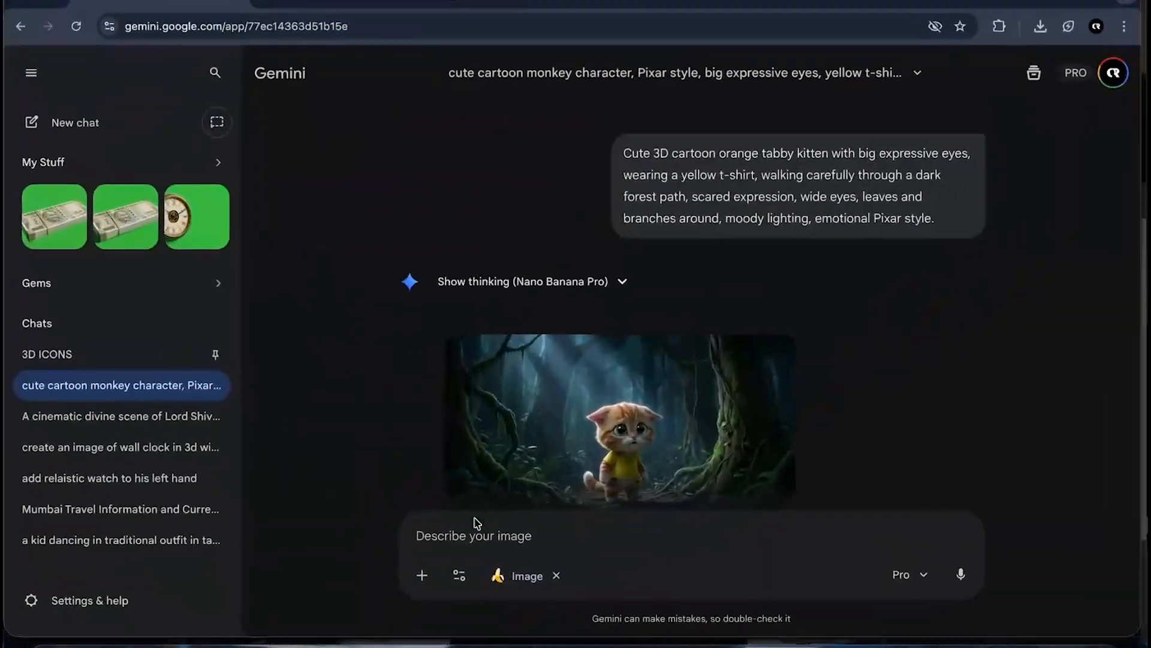
click(372, 1)
scroll(532, 403, down, 1)
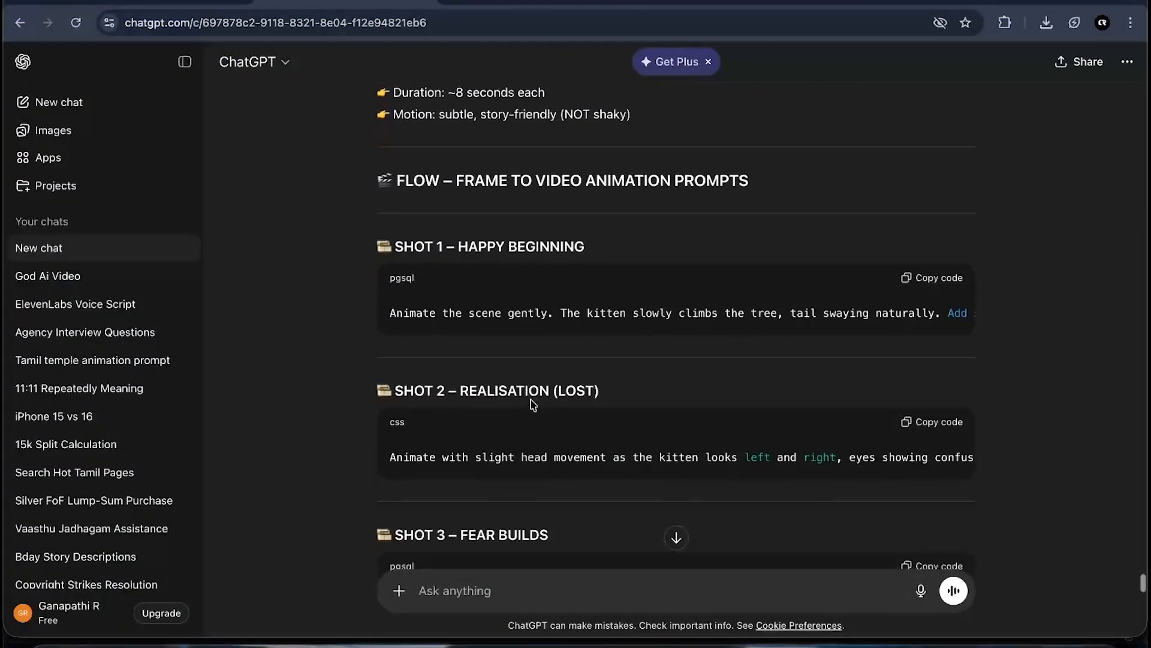
drag(467, 367, 633, 362)
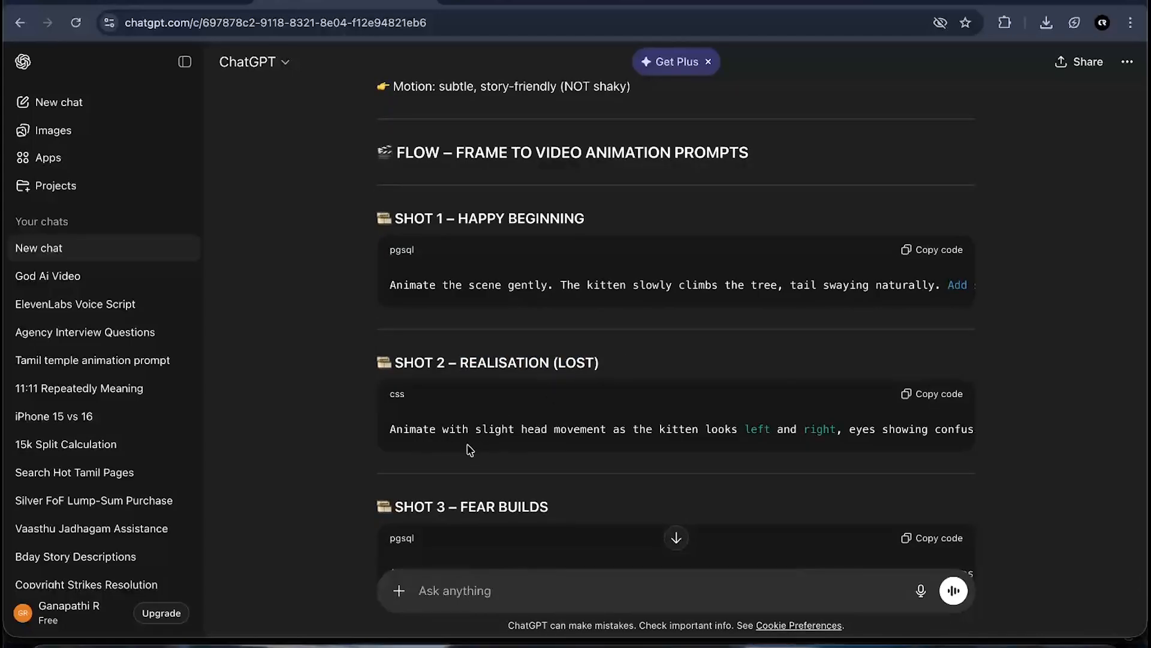
scroll(685, 429, right, 5)
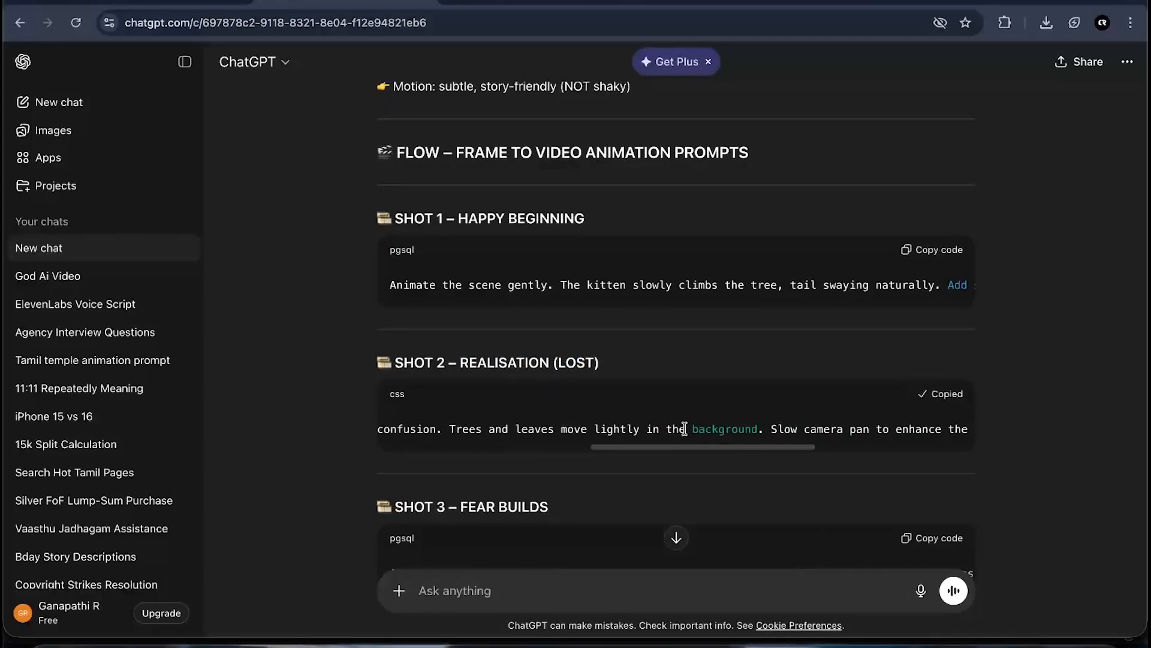
scroll(684, 429, left, 5)
scroll(909, 388, down, 1)
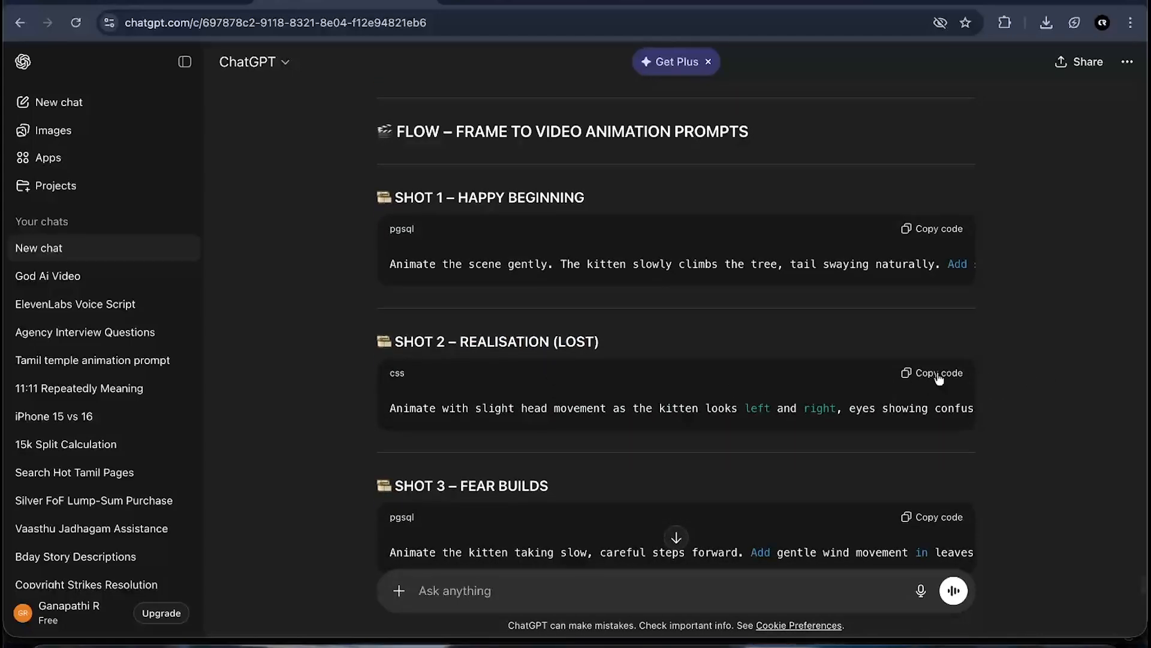
- Return to Flow, paste the Shot 2 prompt alongside the attached frame, and generate the clip
key(ctrl+Up)
click(475, 478)
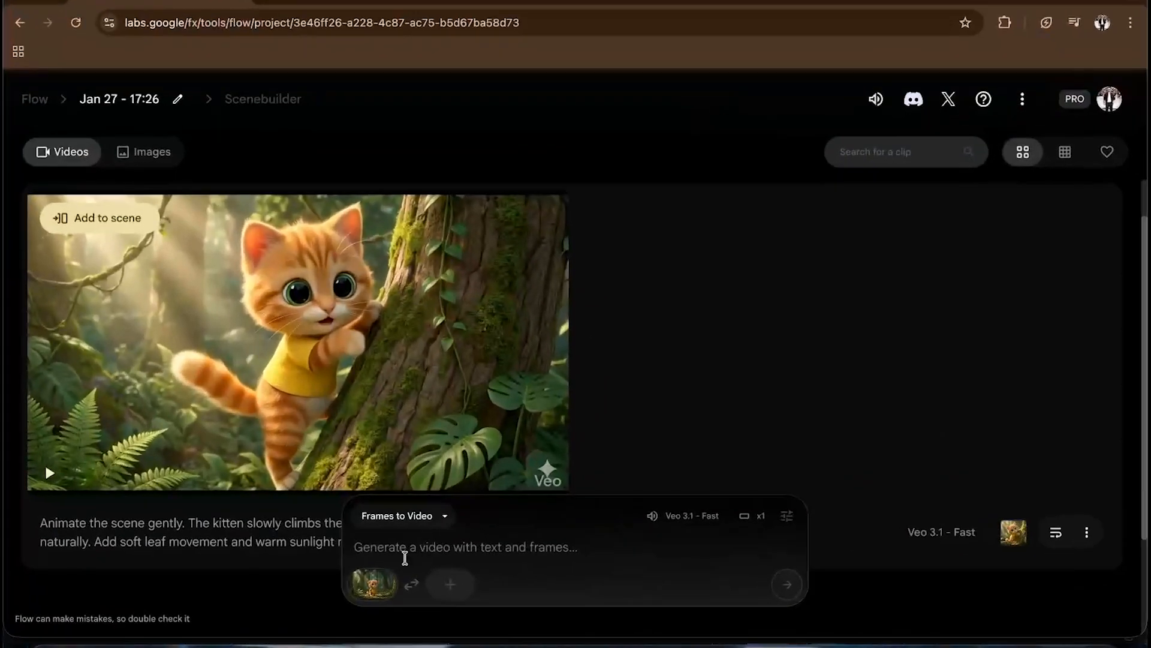
text(Animate with slight head movement as the kitten looks left and right, eyes showing confusion. Trees and leaves move lightly in the background. Slow camera pan to enhance the feeling of being lost. Maintain the same character appearance.)
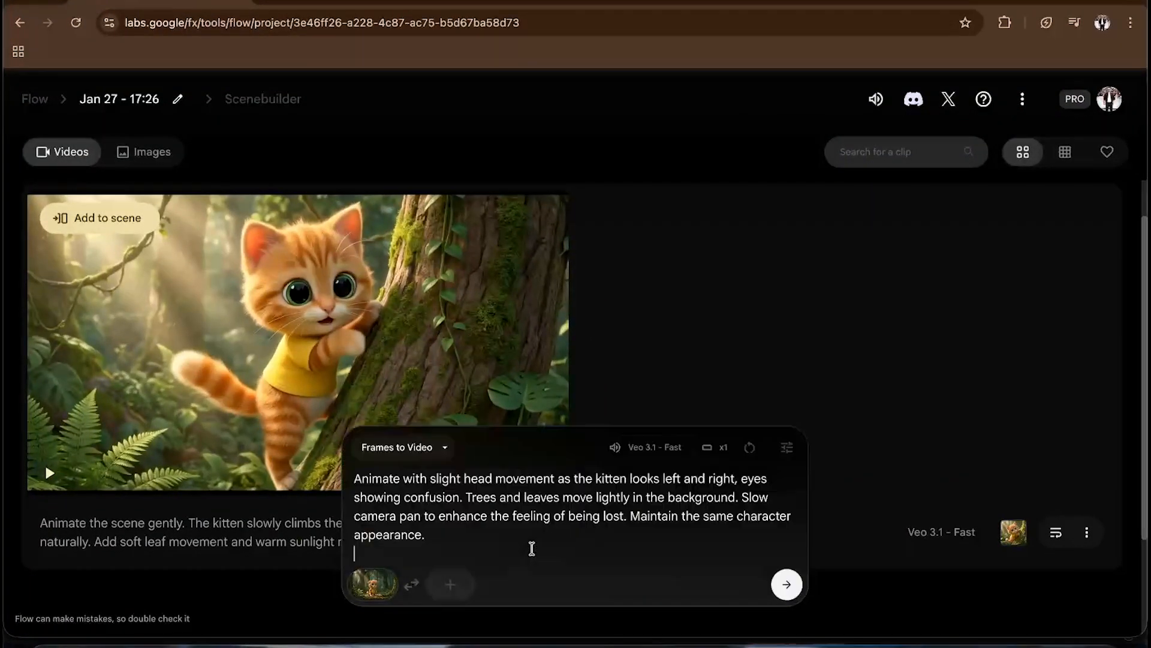
key(BackSpace)
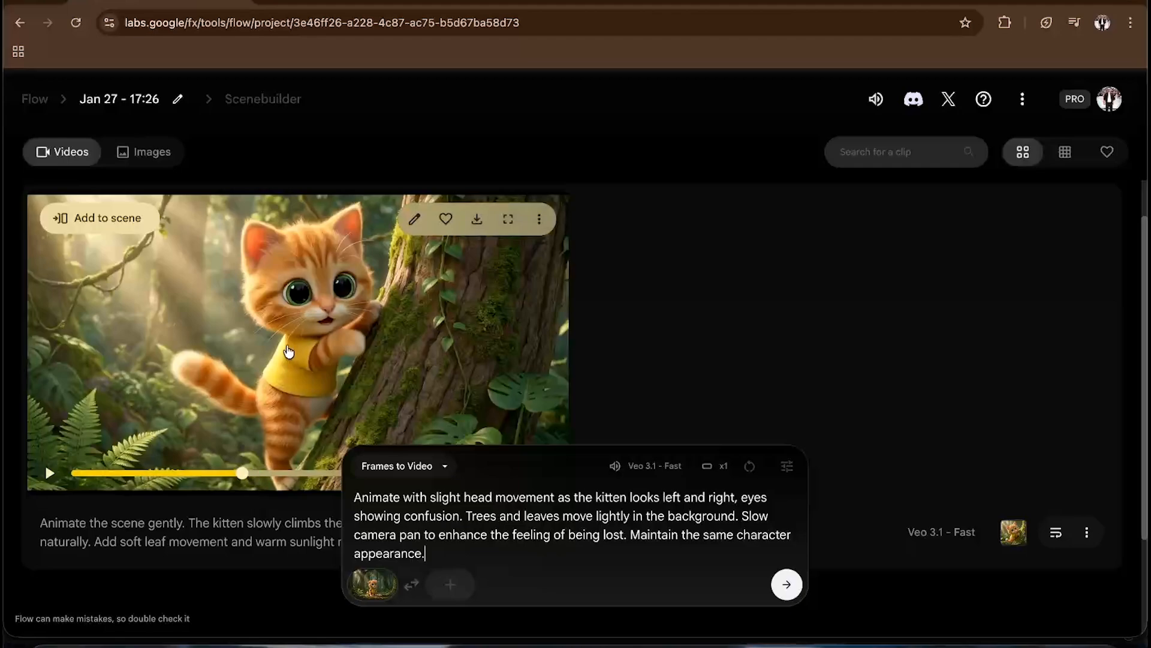
scroll(289, 352, down, 2)
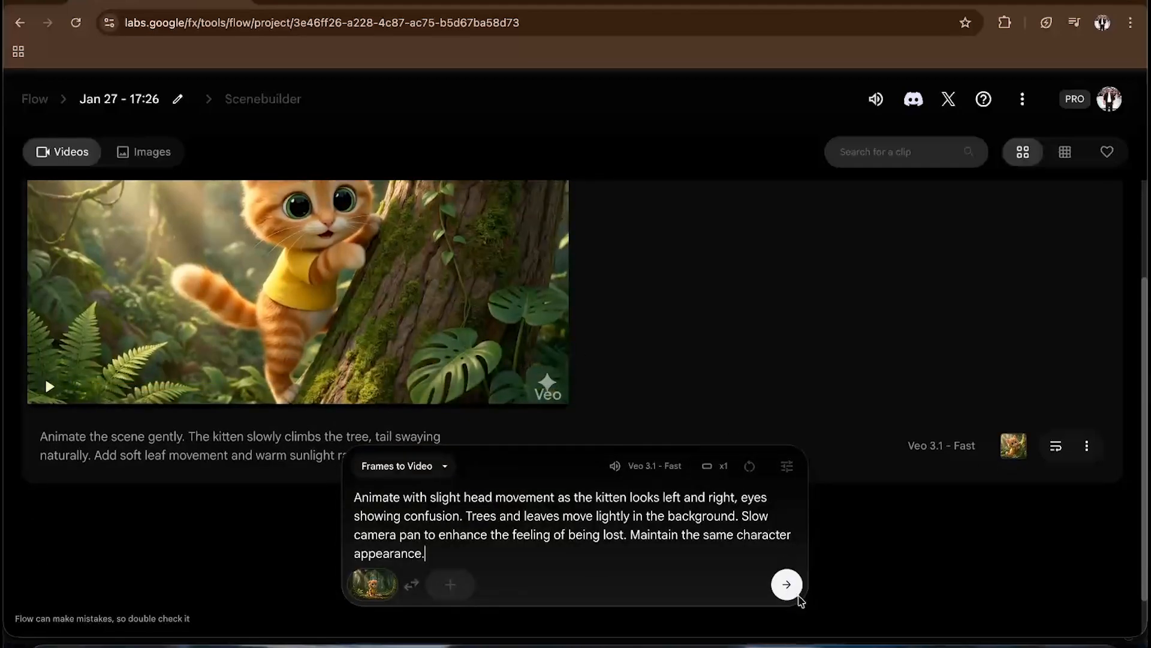
click(786, 584)
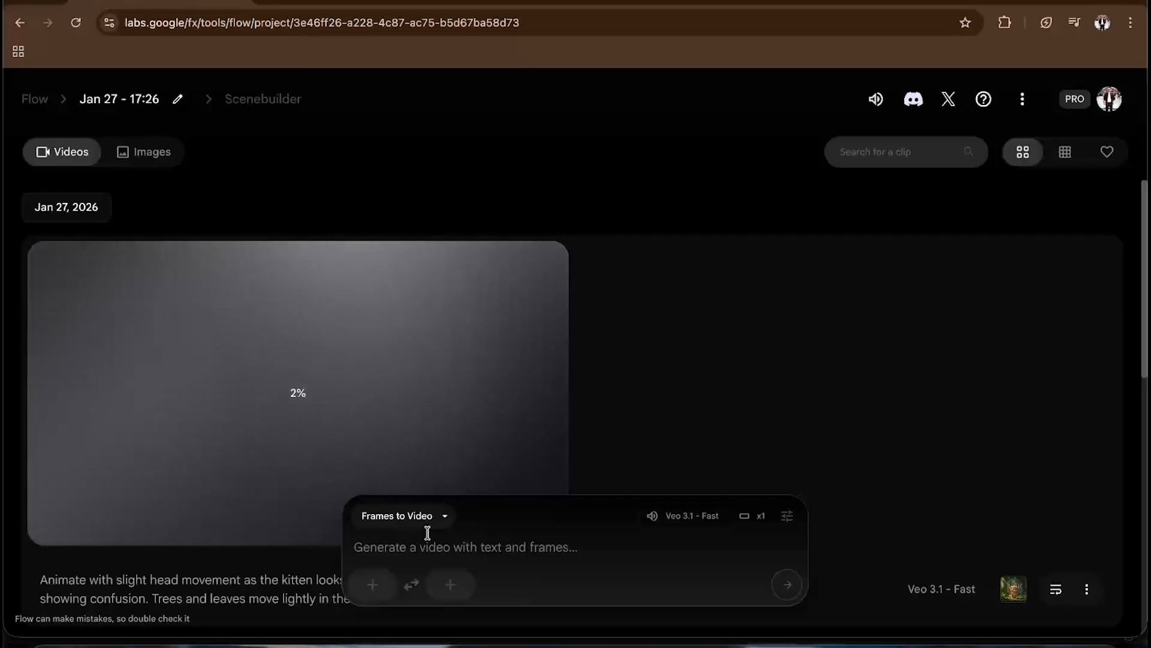
- Switch to the Gemini chat and download the kitten frozen in fear with a dark shadow image full size
key(ctrl+Up)
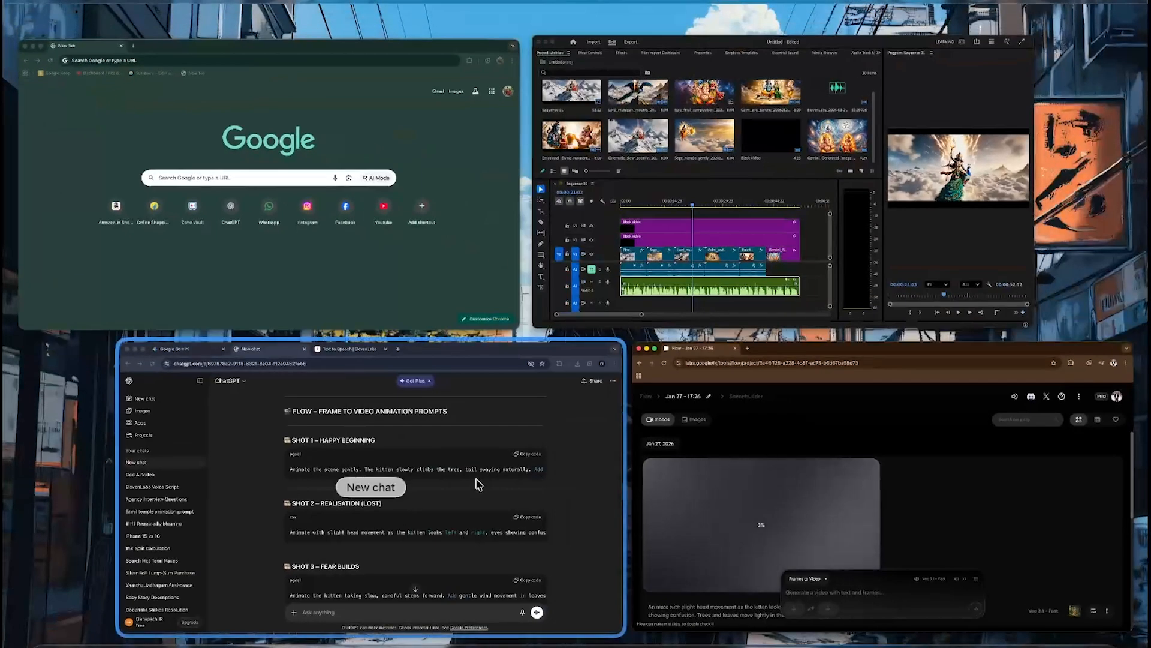
click(479, 485)
click(174, 3)
scroll(447, 321, down, 4)
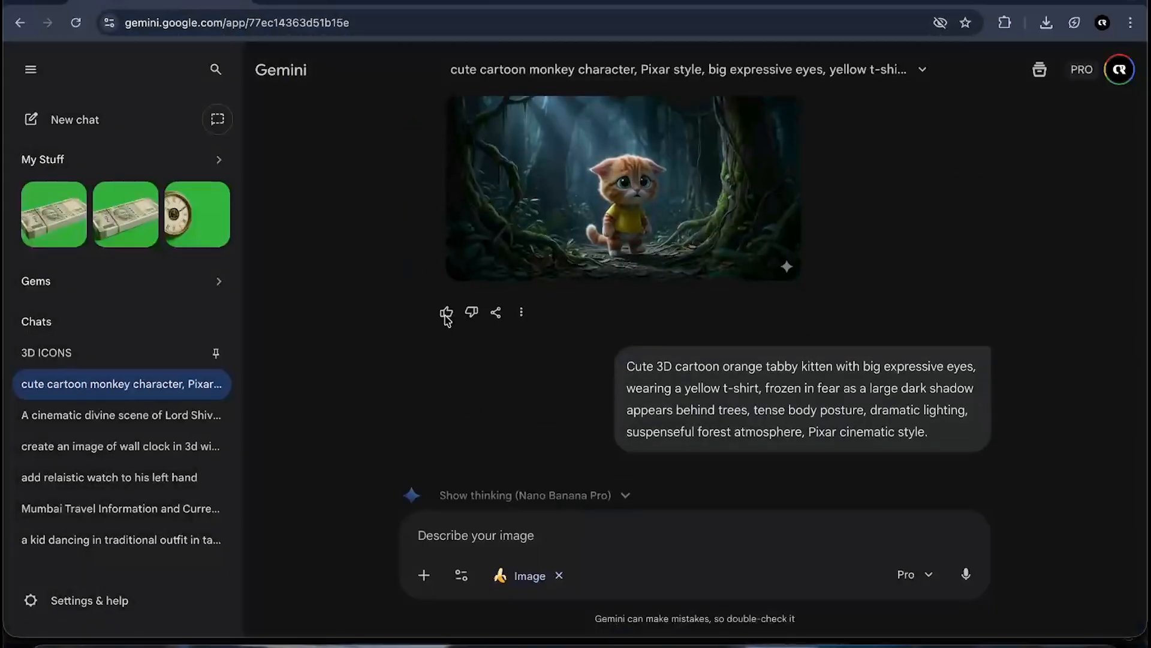
scroll(445, 323, down, 7)
scroll(728, 219, up, 2)
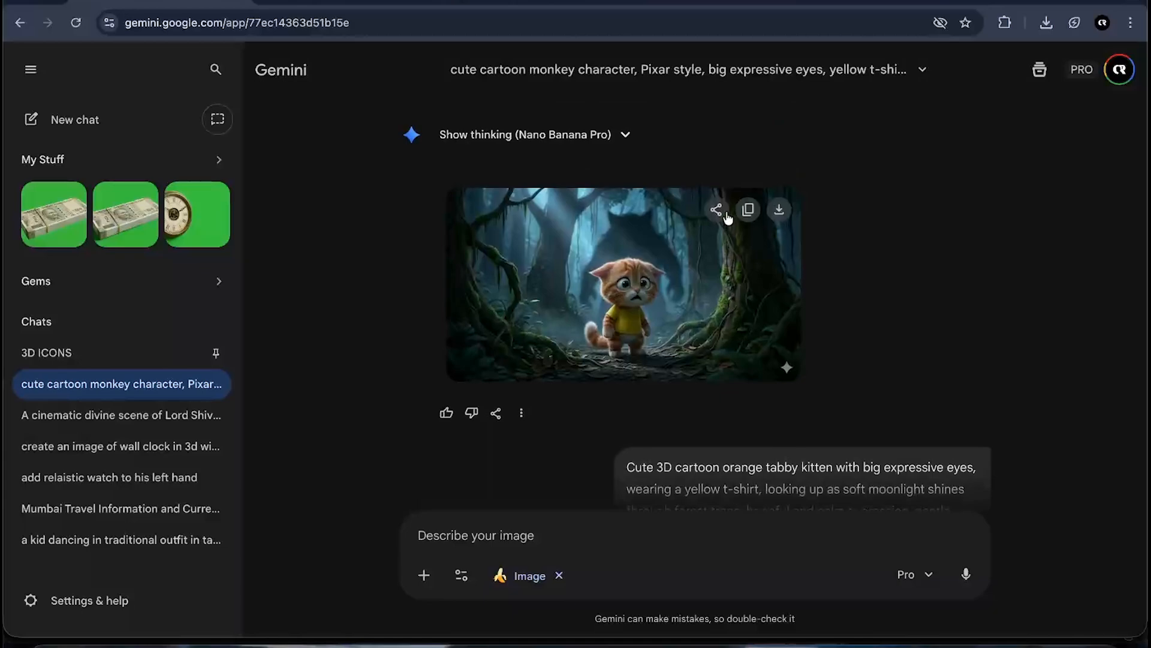
click(779, 209)
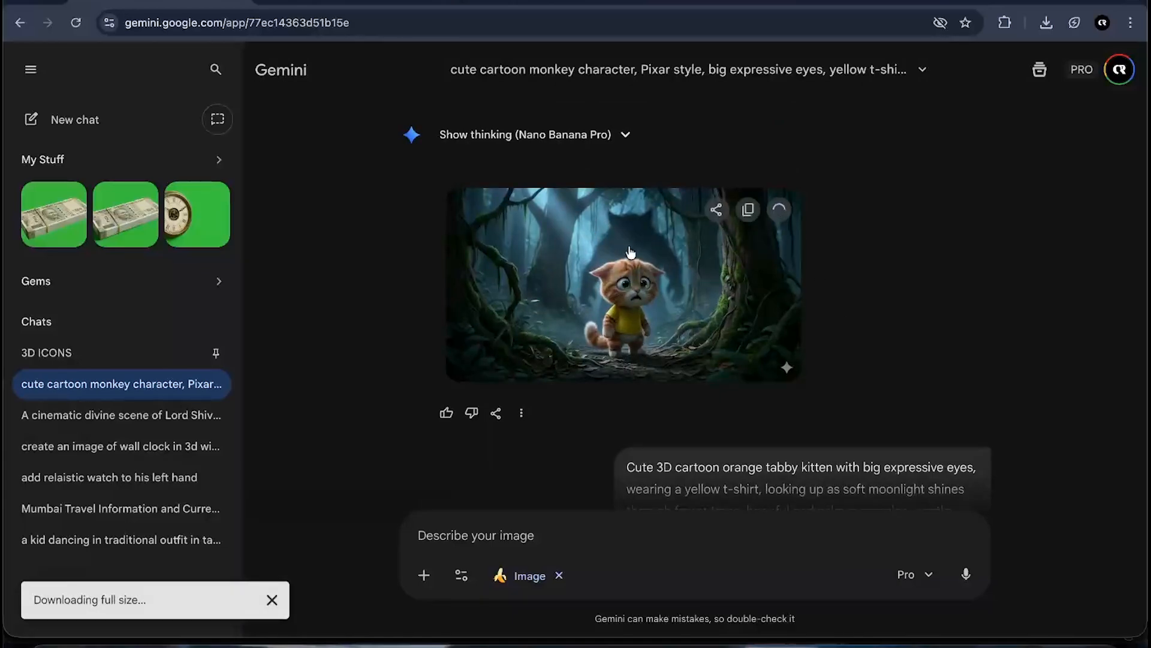
- Download the hopeful kitten looking up at the moonlight image full size
click(627, 270)
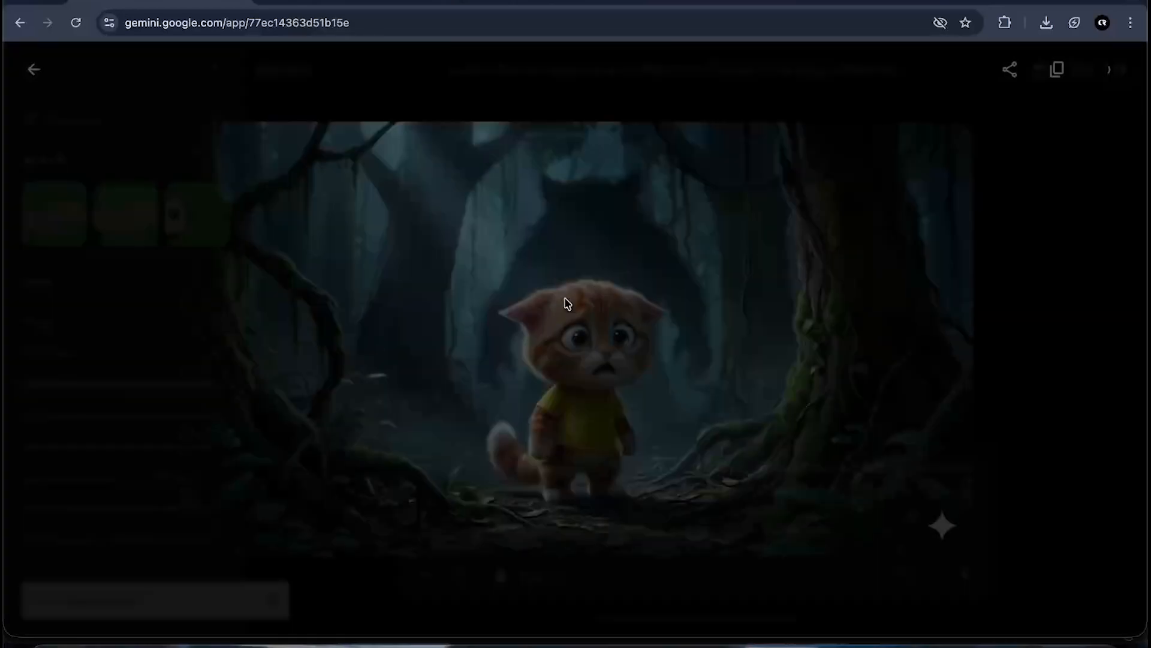
click(1097, 306)
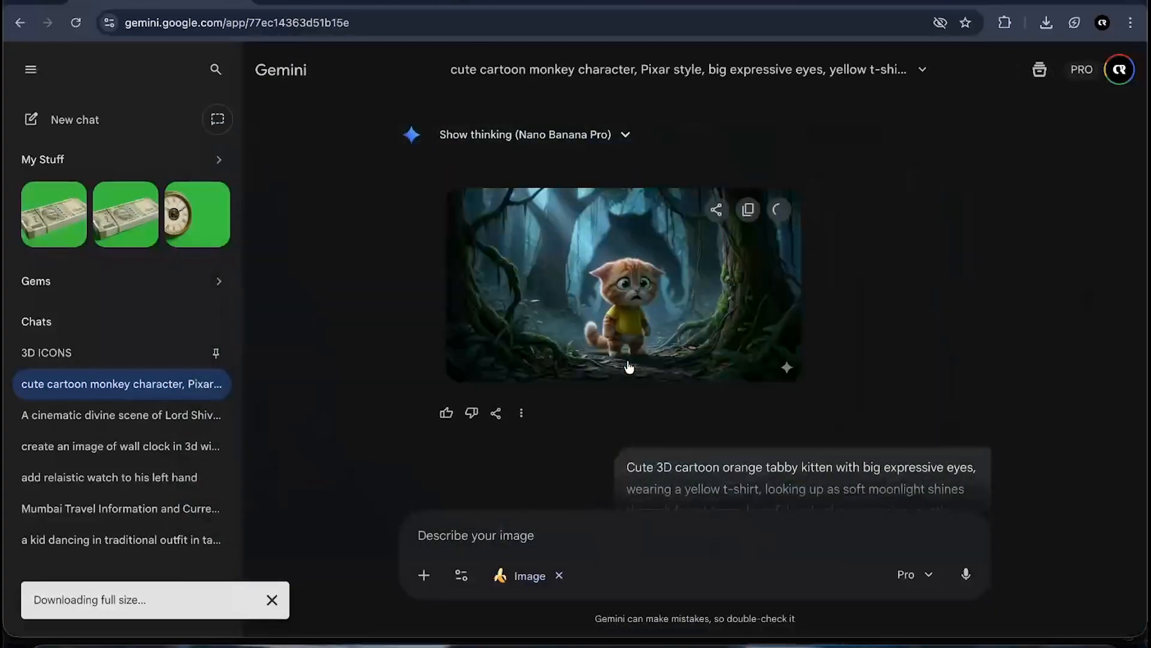
scroll(875, 249, up, 15)
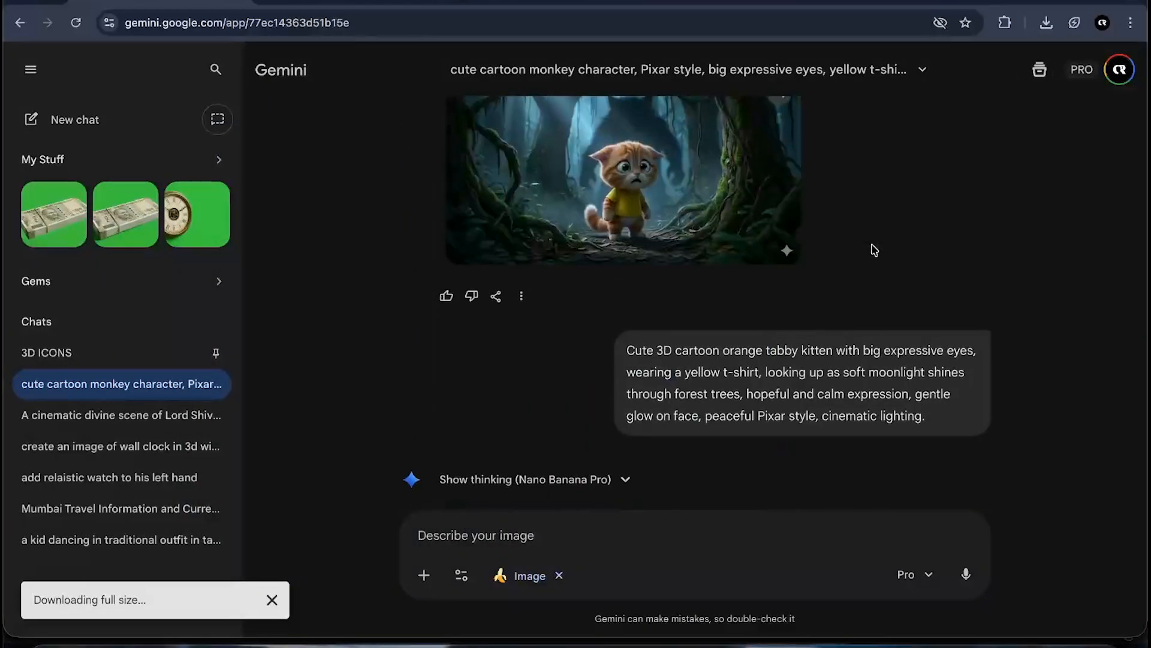
scroll(874, 250, up, 2)
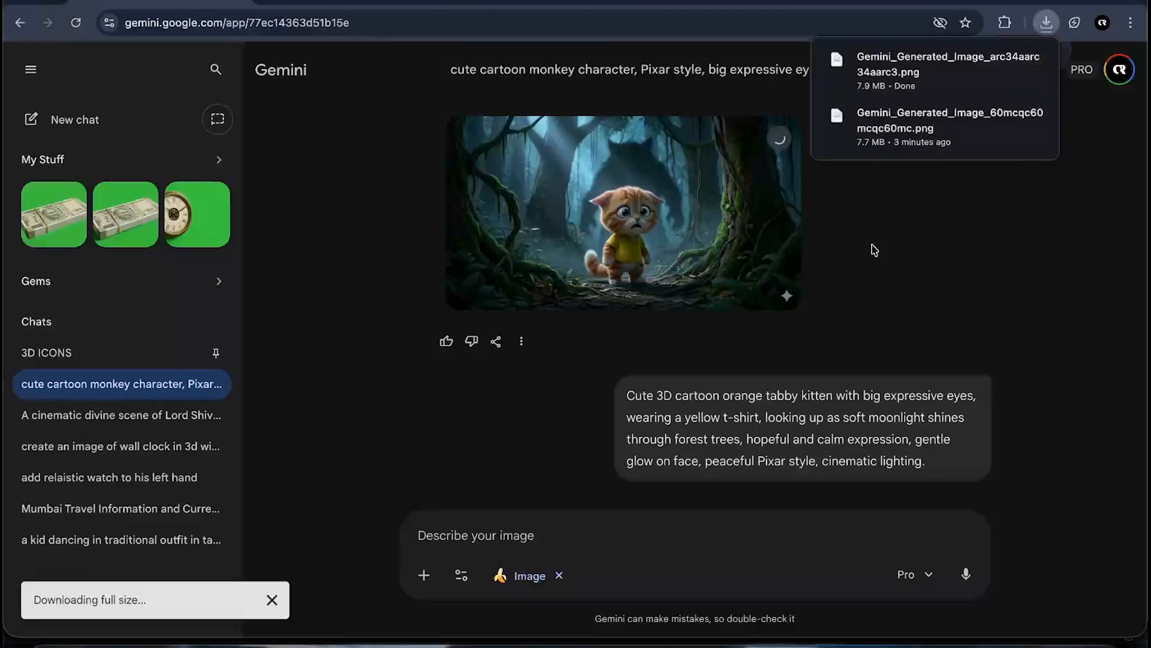
scroll(875, 250, down, 5)
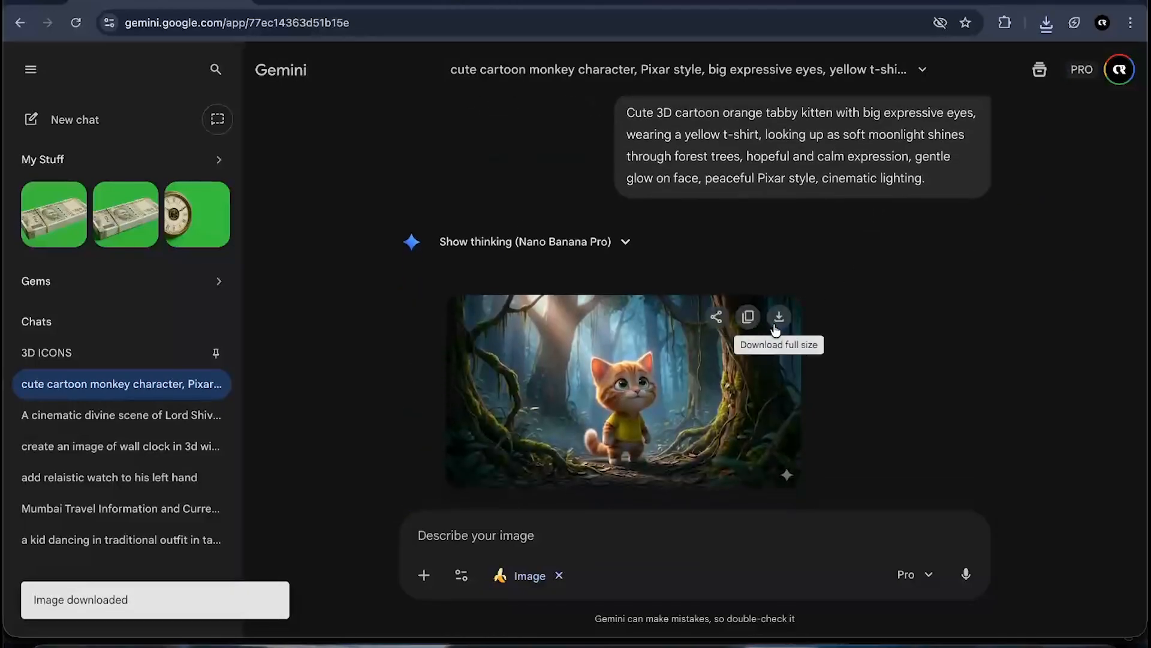
click(779, 317)
- Check the browser's recent download history for the saved kitten images
click(1045, 25)
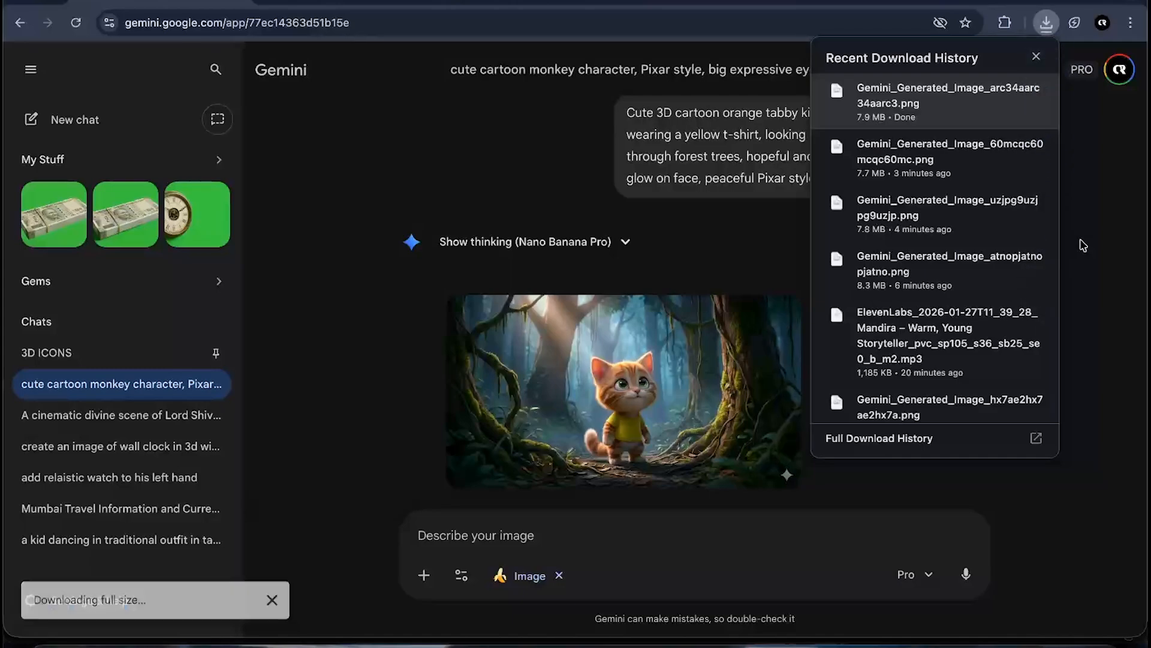
scroll(874, 329, down, 2)
scroll(875, 328, up, 2)
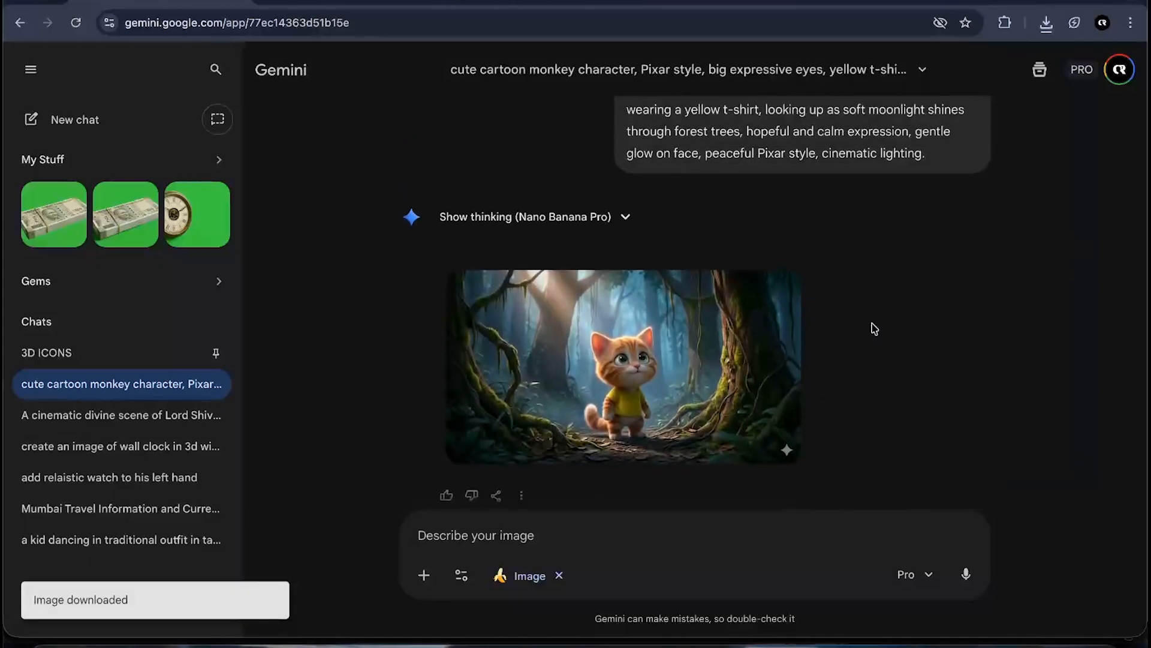
mouse_move(784, 349)
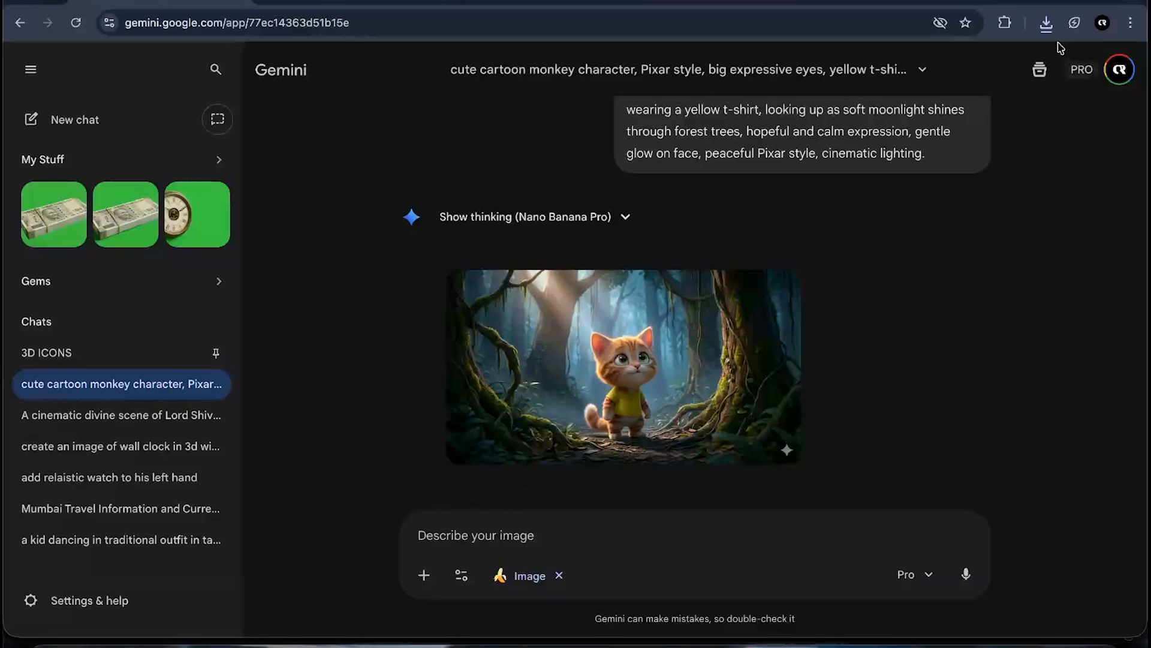
click(1046, 24)
click(931, 112)
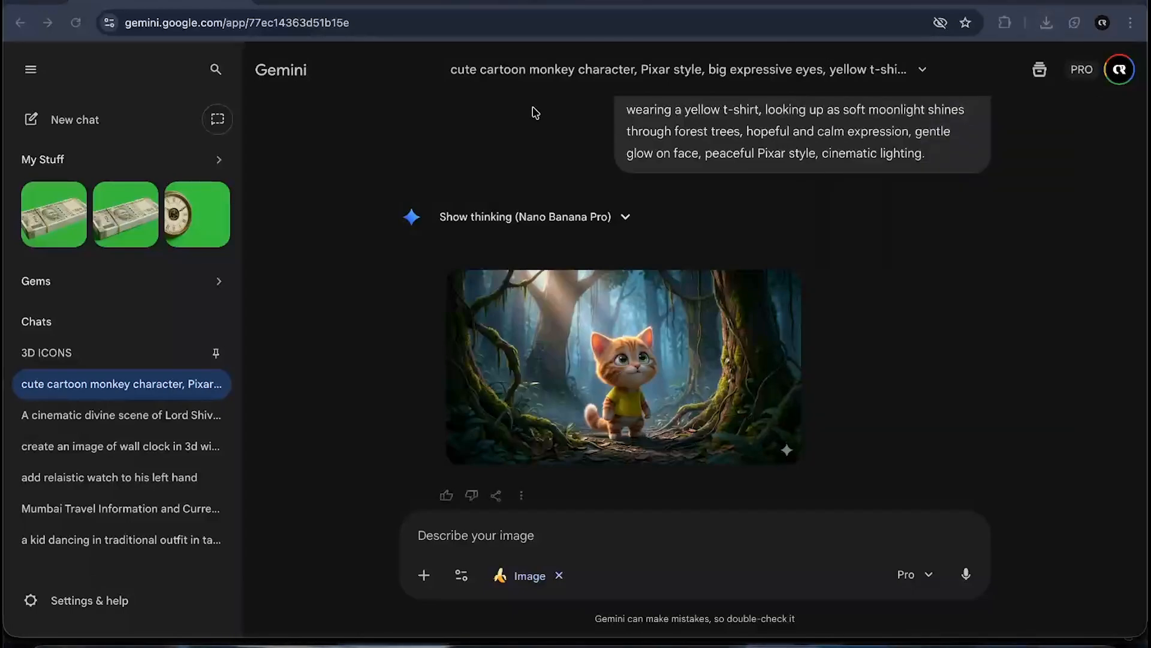
click(26, 4)
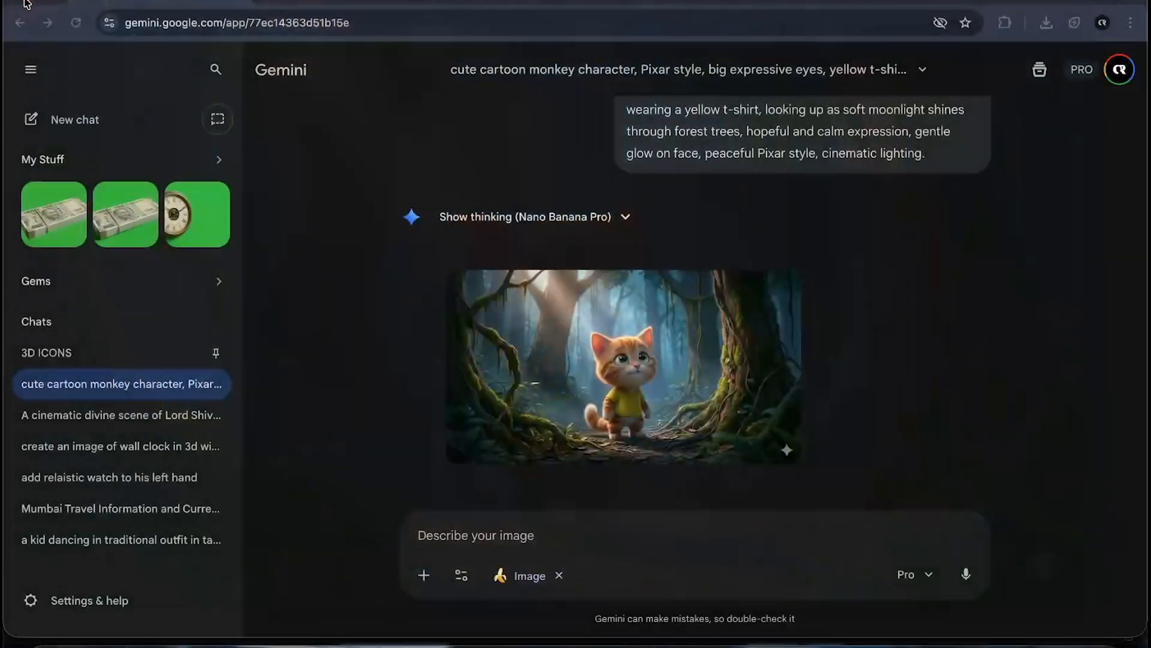
- Download the determined kitten on the warm-lit forest path image full size
scroll(635, 399, down, 5)
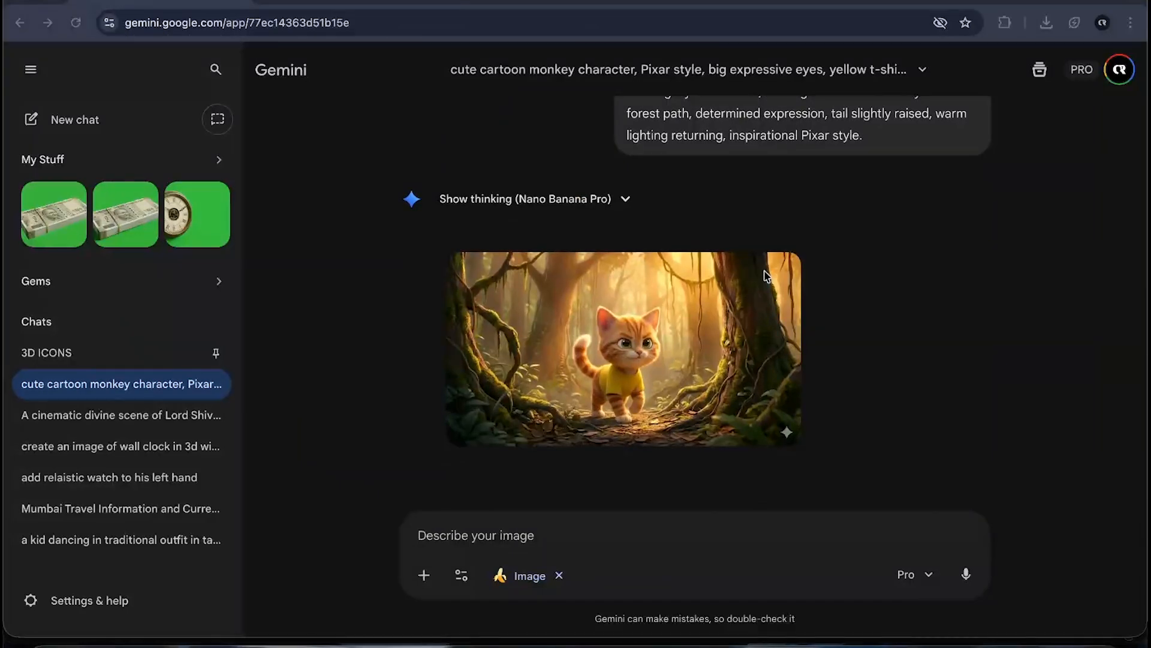
click(779, 273)
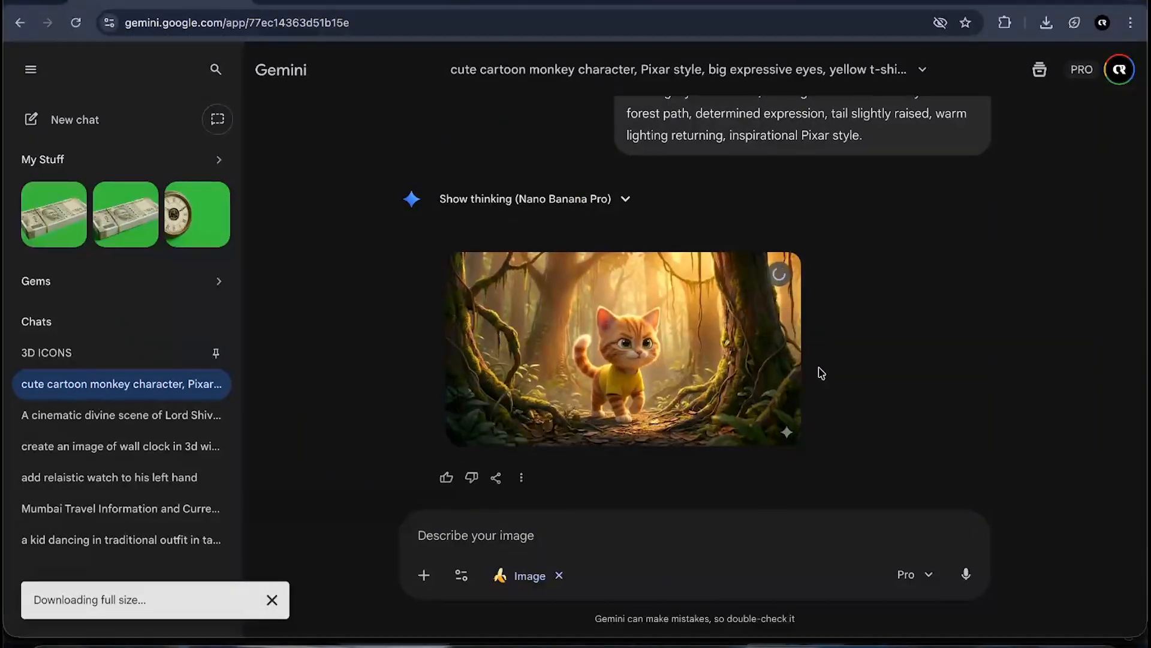
scroll(818, 370, down, 4)
scroll(819, 370, down, 4)
scroll(761, 350, down, 6)
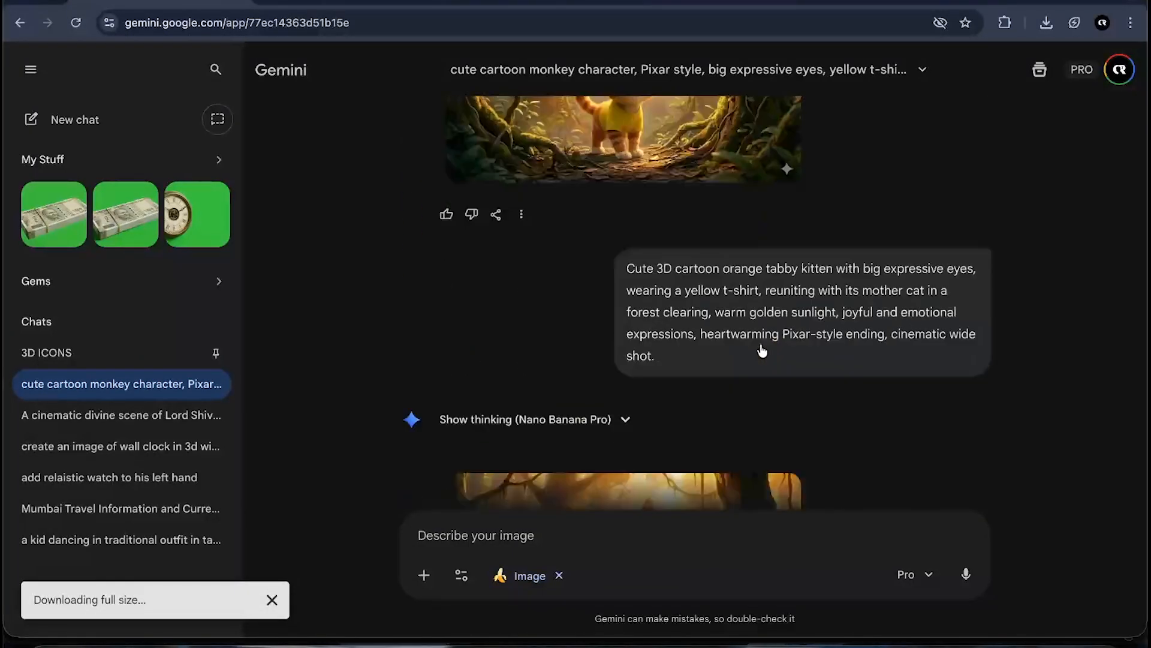
- Download the happy, alert kitten with glowing light image full size from the Gemini chat
scroll(731, 407, up, 7)
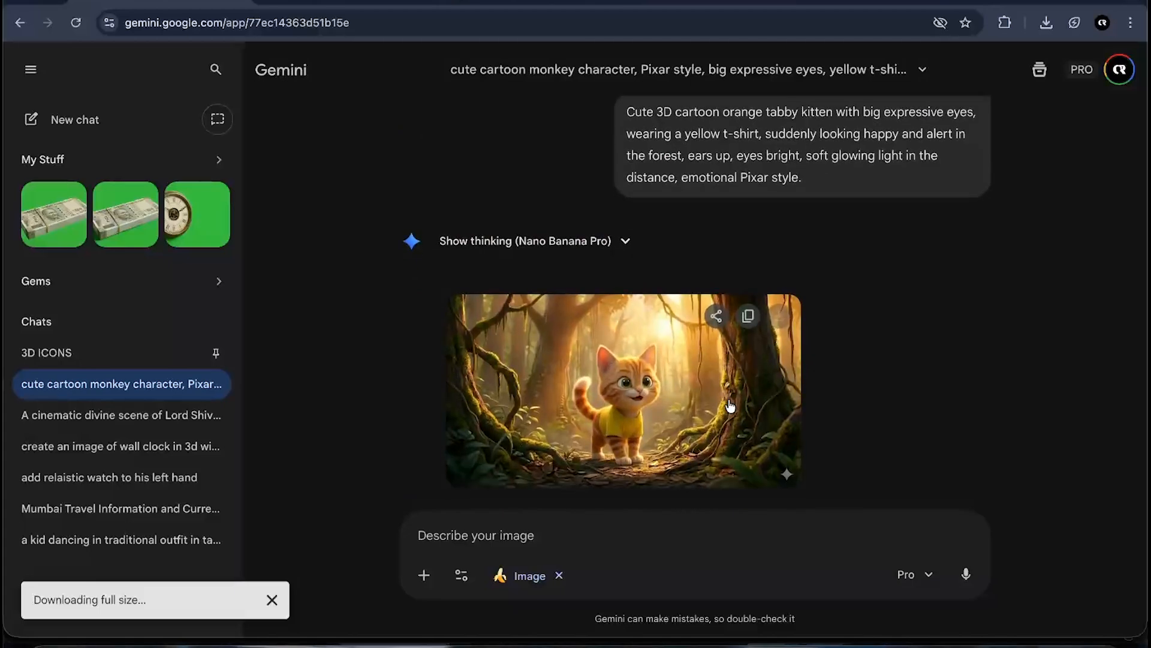
click(778, 277)
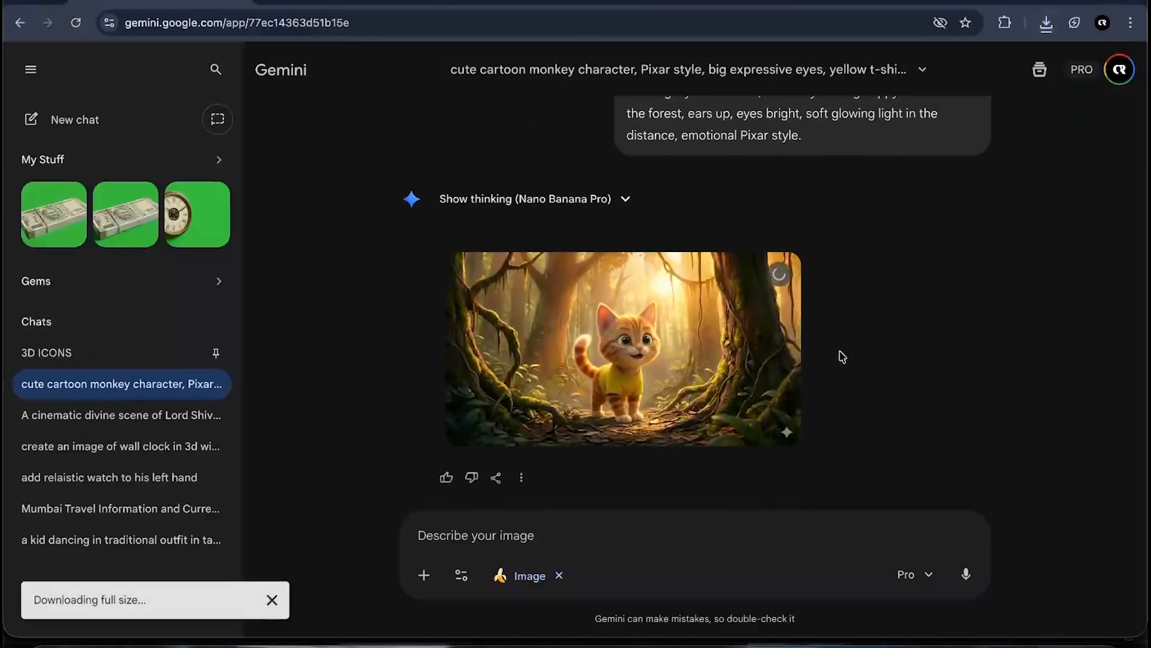
scroll(839, 356, down, 5)
scroll(843, 356, down, 3)
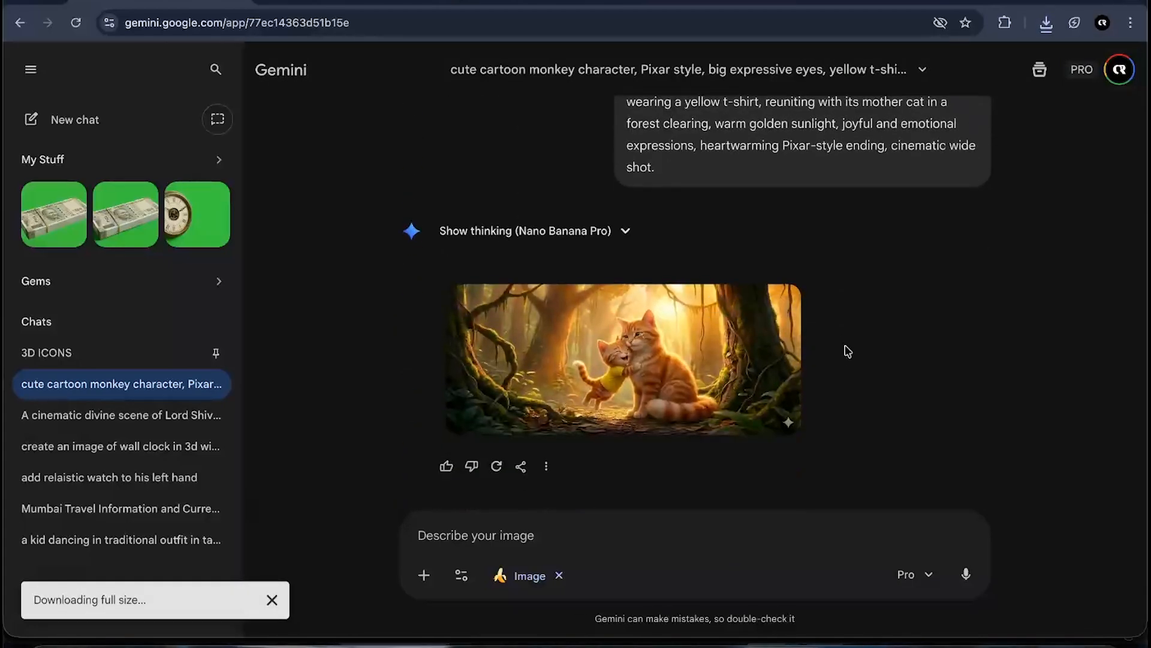
- Switch to the Flow project and open the first-frame image upload in the Frames to Video prompt box
key(ctrl+Up)
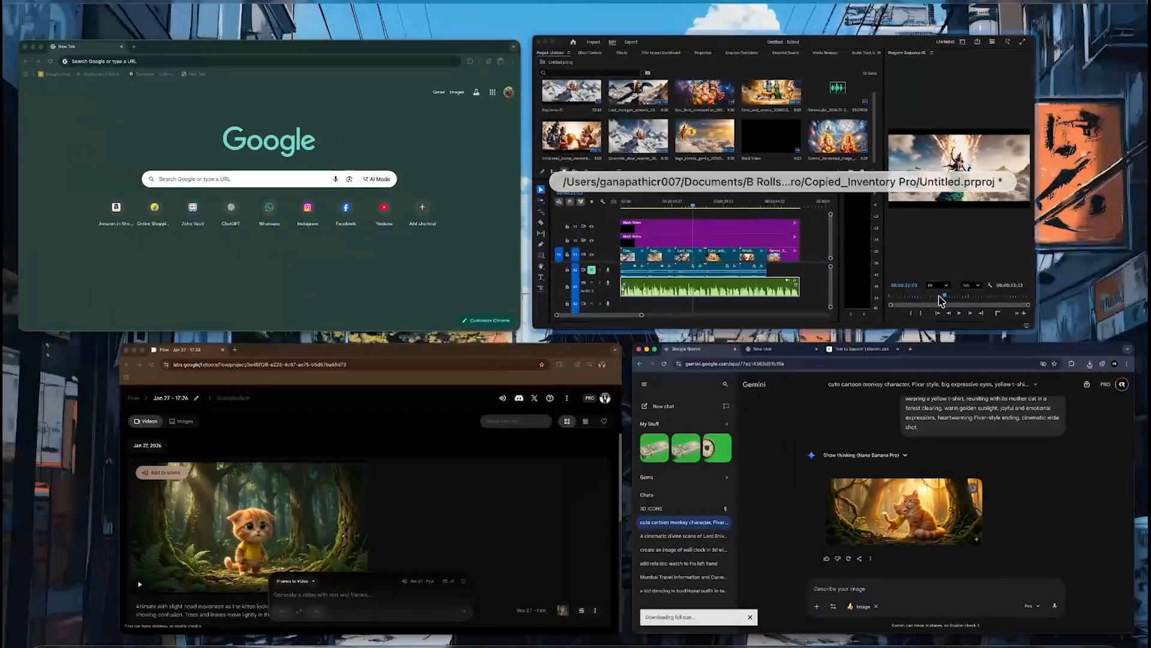
click(514, 540)
scroll(539, 281, down, 4)
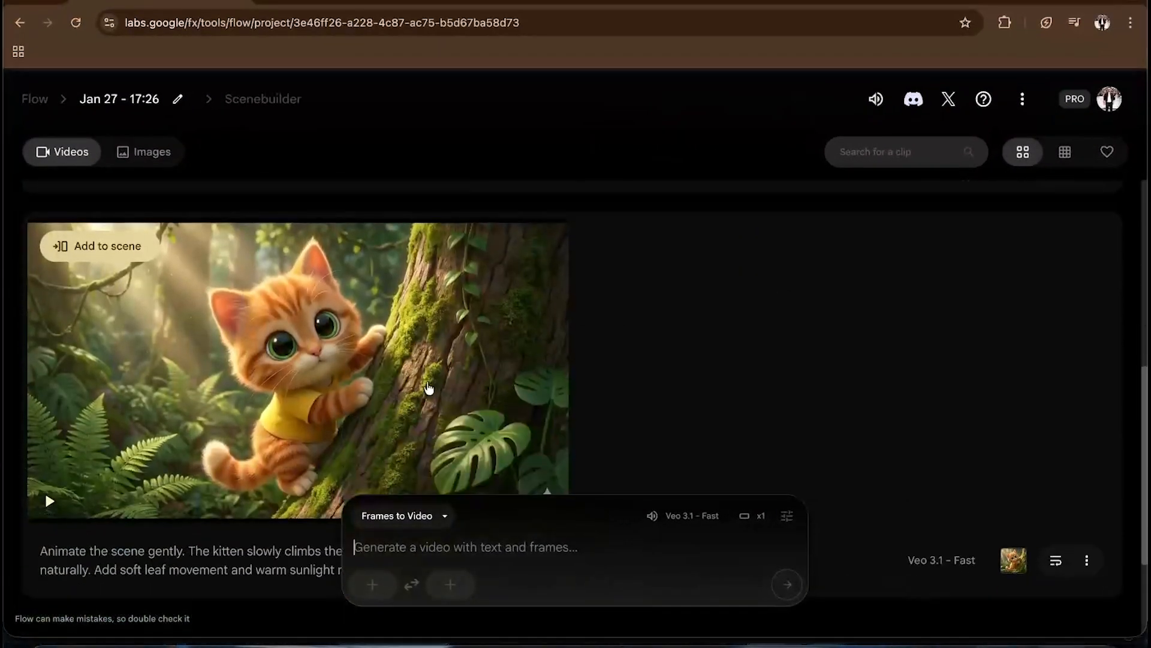
scroll(427, 381, up, 6)
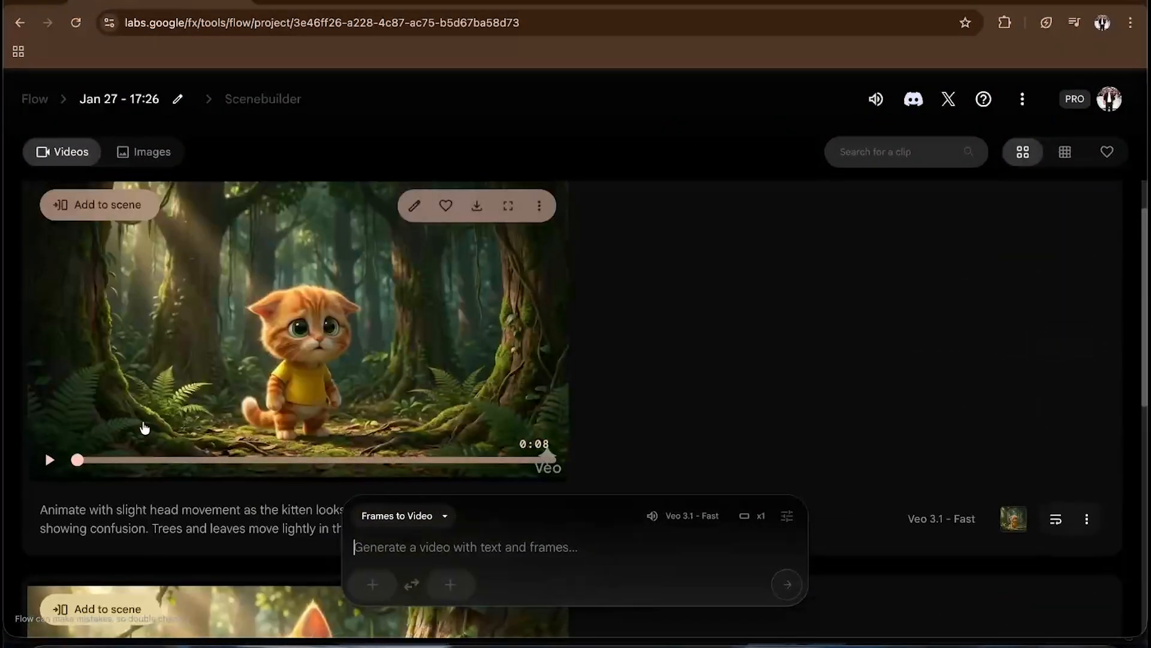
scroll(312, 360, up, 1)
scroll(314, 362, up, 1)
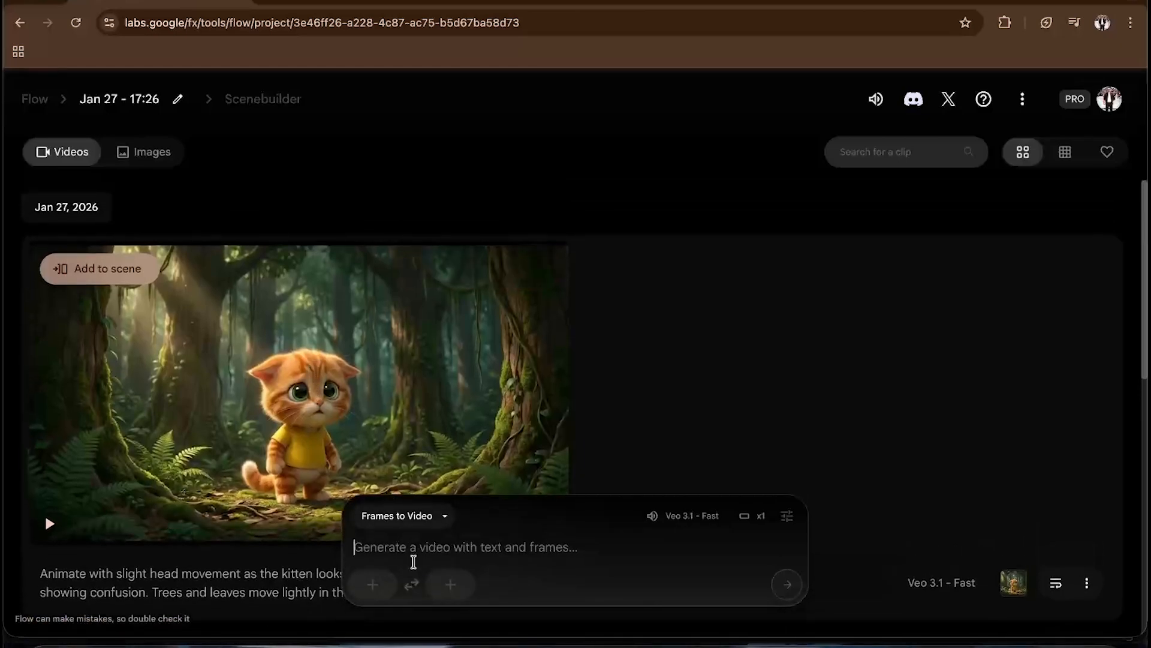
click(422, 519)
click(397, 408)
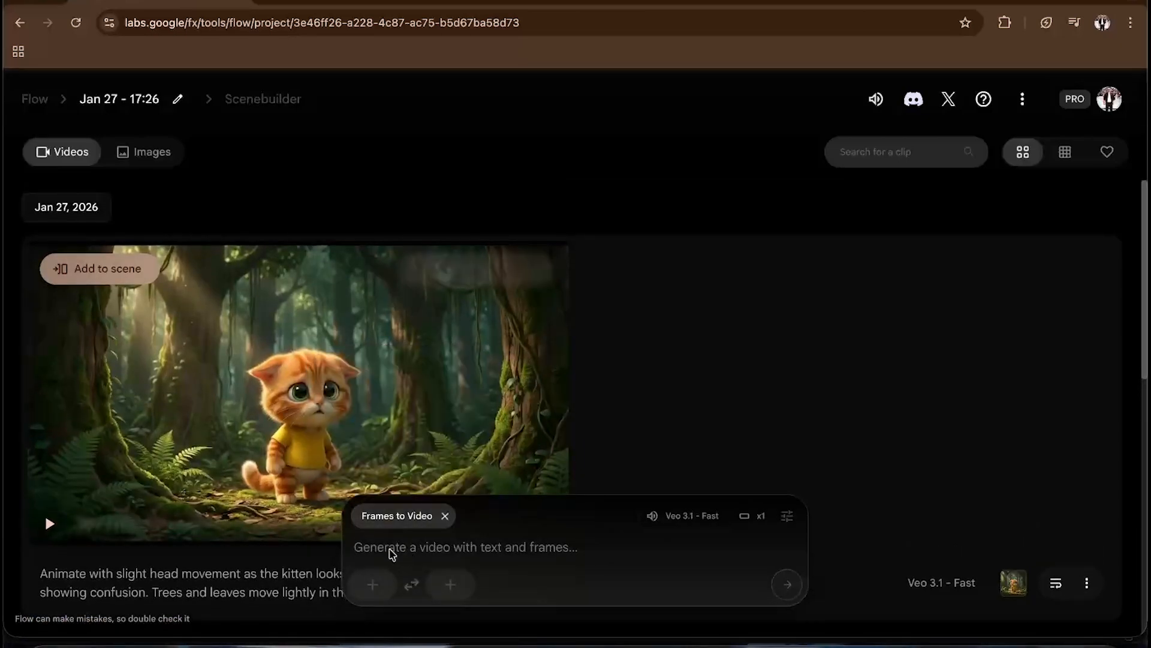
click(384, 587)
click(285, 317)
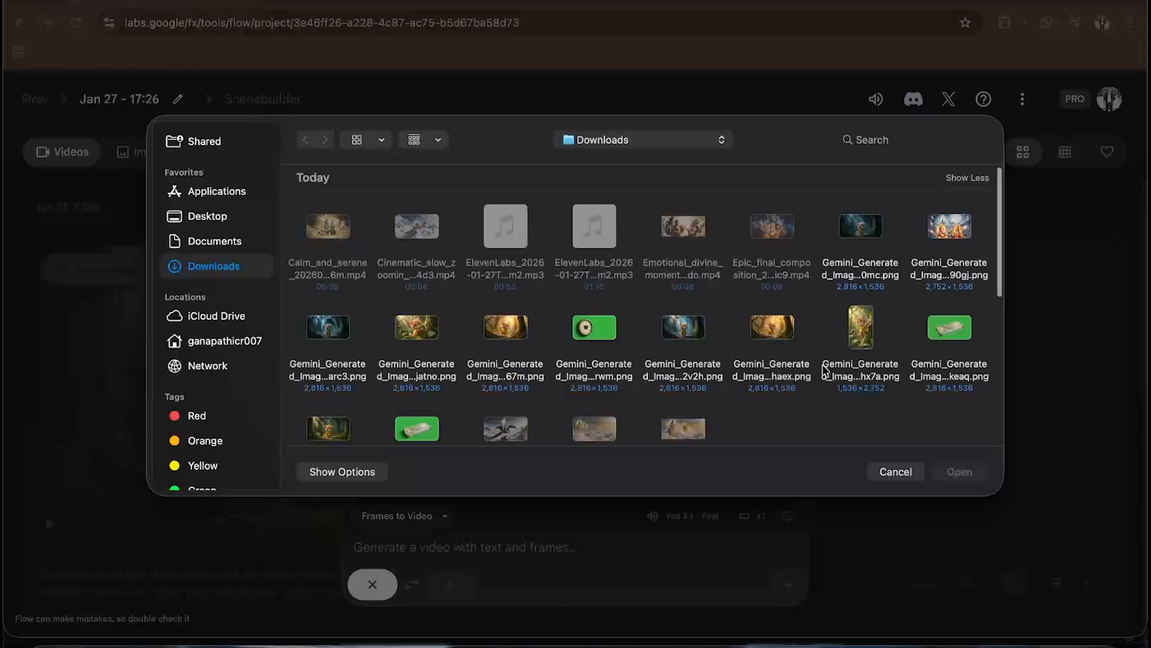
- Upload the kitten frozen with a dark shadow image as the first frame and crop and save it in Landscape
drag(786, 413, 831, 370)
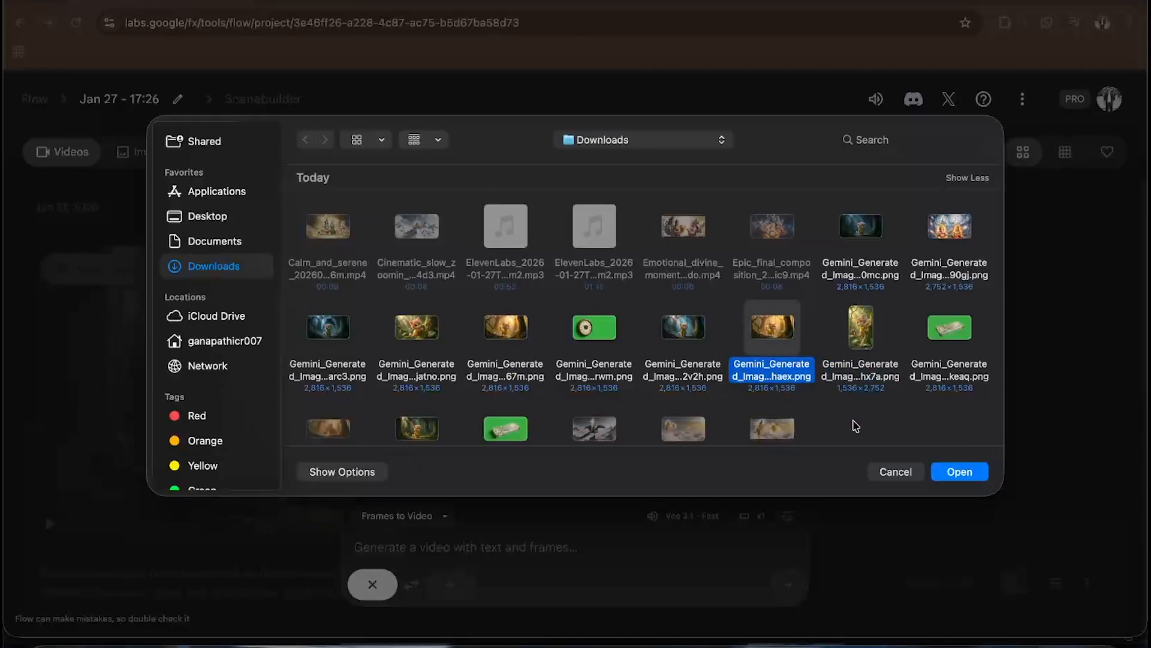
click(856, 426)
click(791, 339)
click(334, 331)
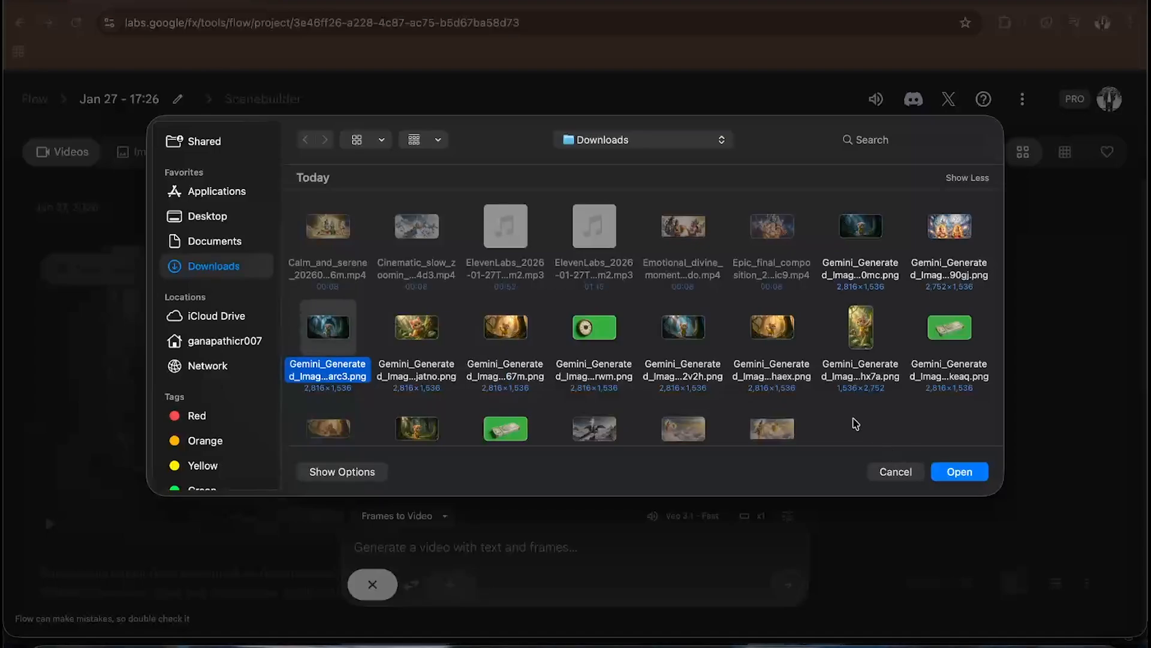
click(964, 473)
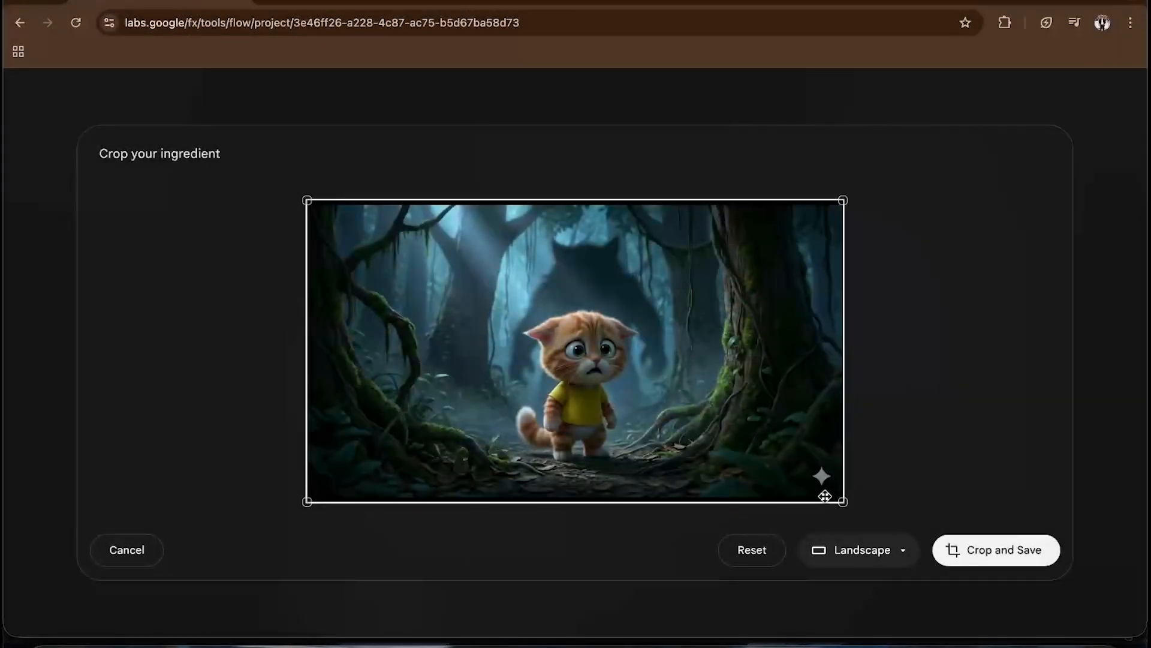
click(990, 550)
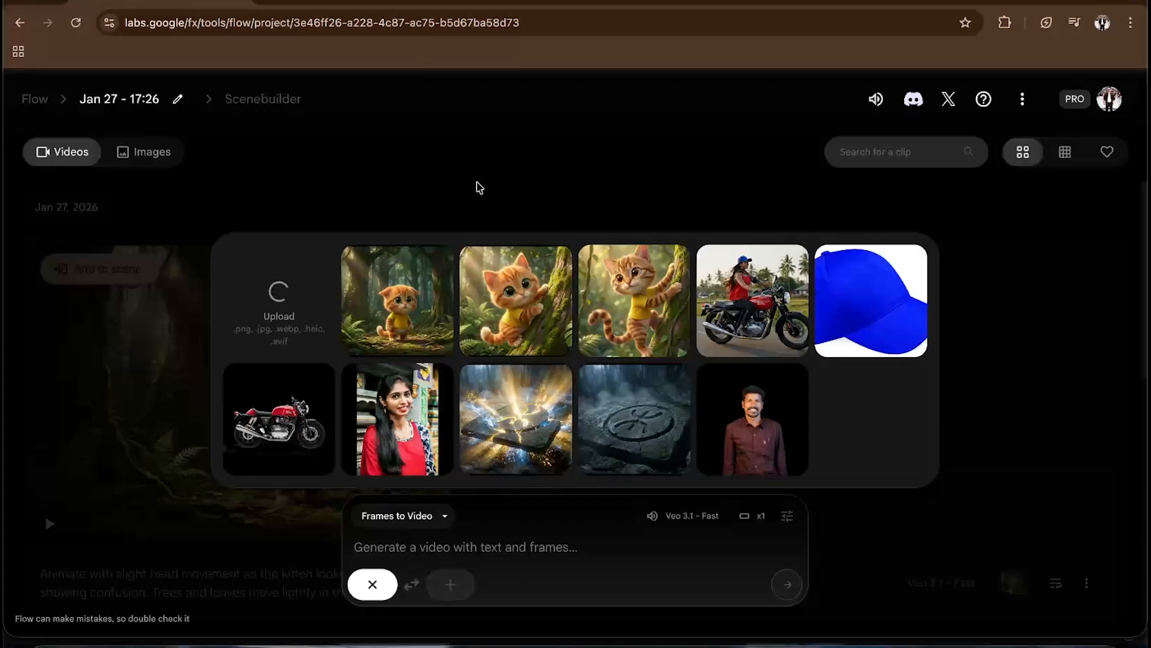
- Copy the SHOT 3 – FEAR BUILDS prompt from ChatGPT and paste it into the Flow prompt box
click(475, 185)
scroll(434, 418, down, 3)
scroll(435, 418, up, 3)
click(419, 554)
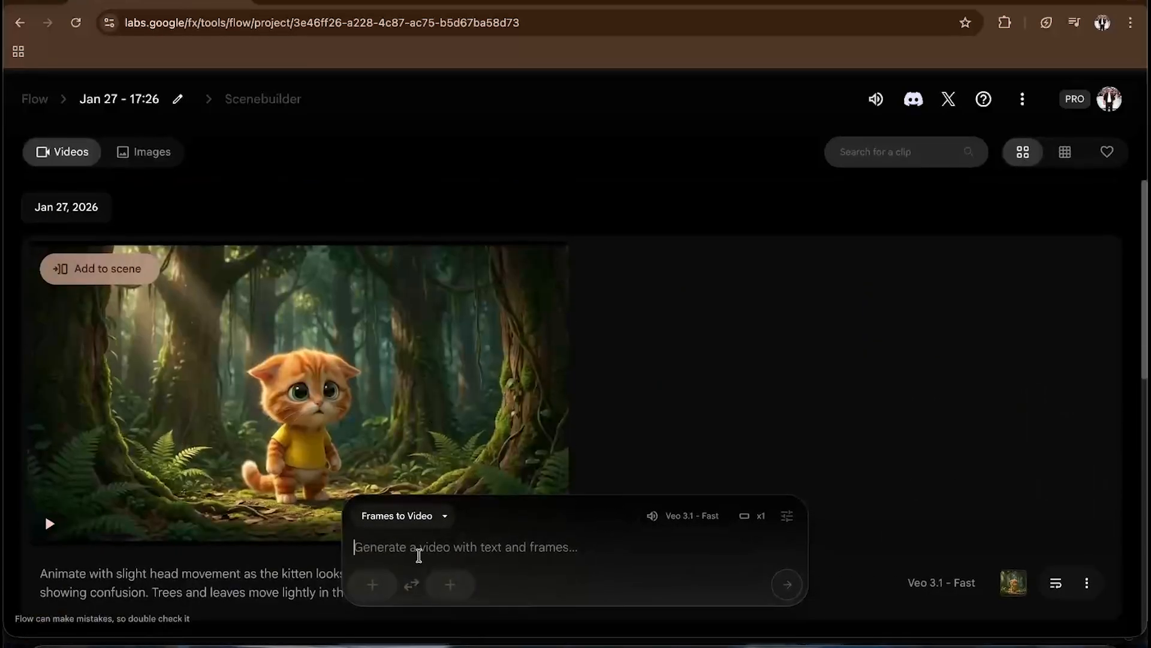
key(ctrl+Up)
click(458, 419)
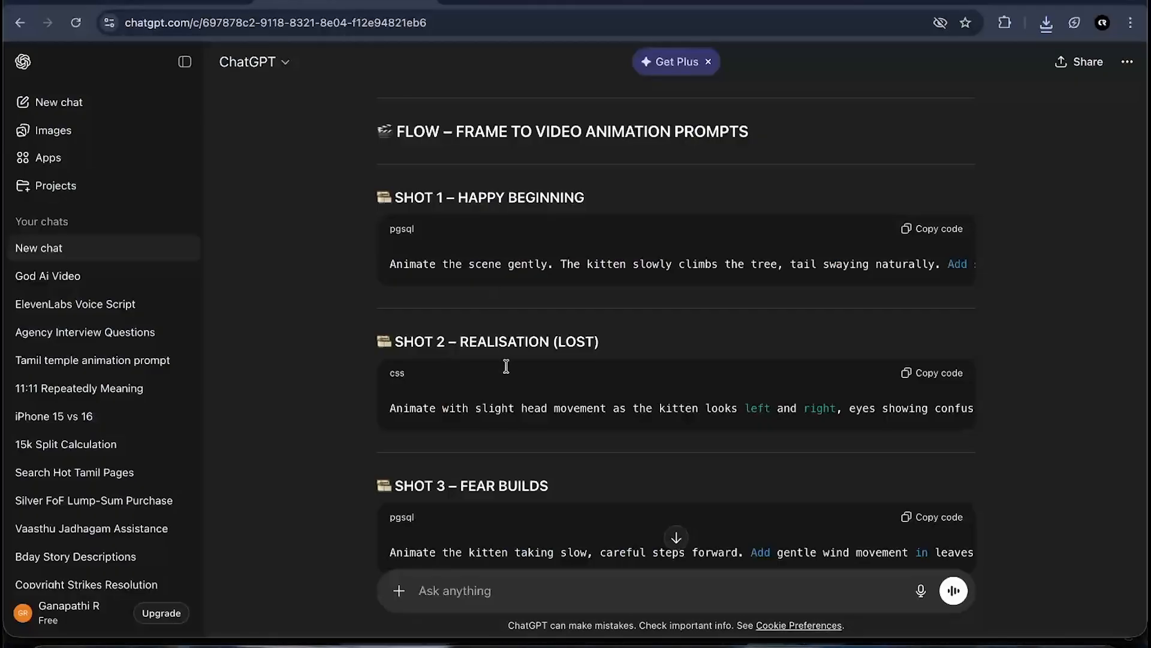
scroll(508, 366, down, 3)
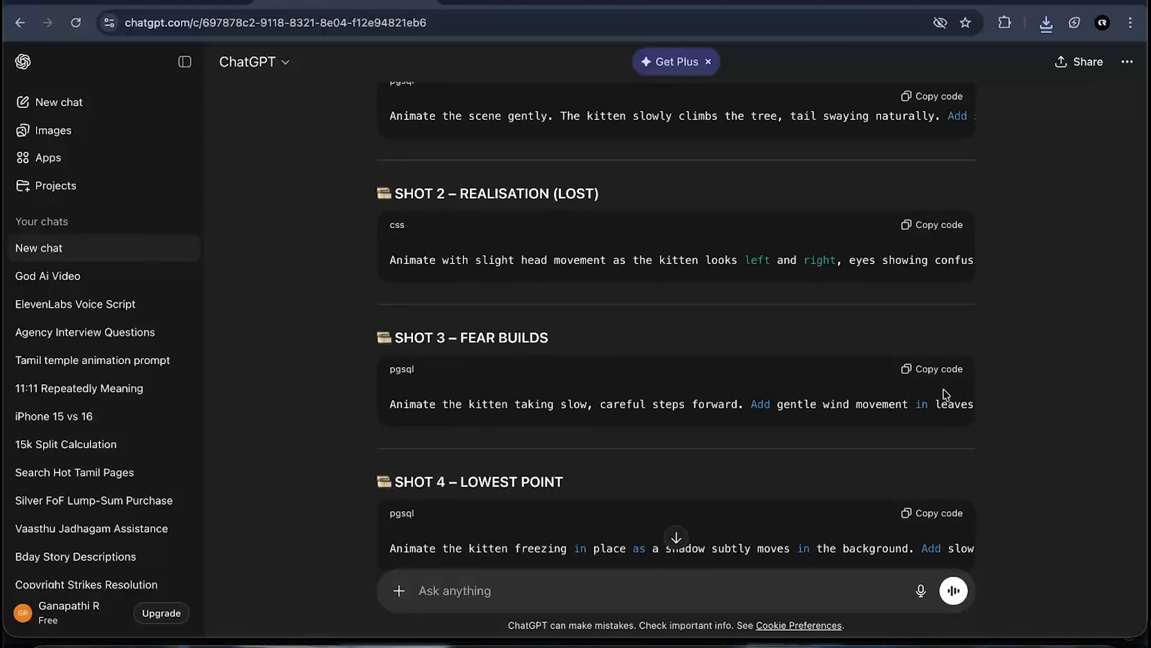
key(ctrl+Up)
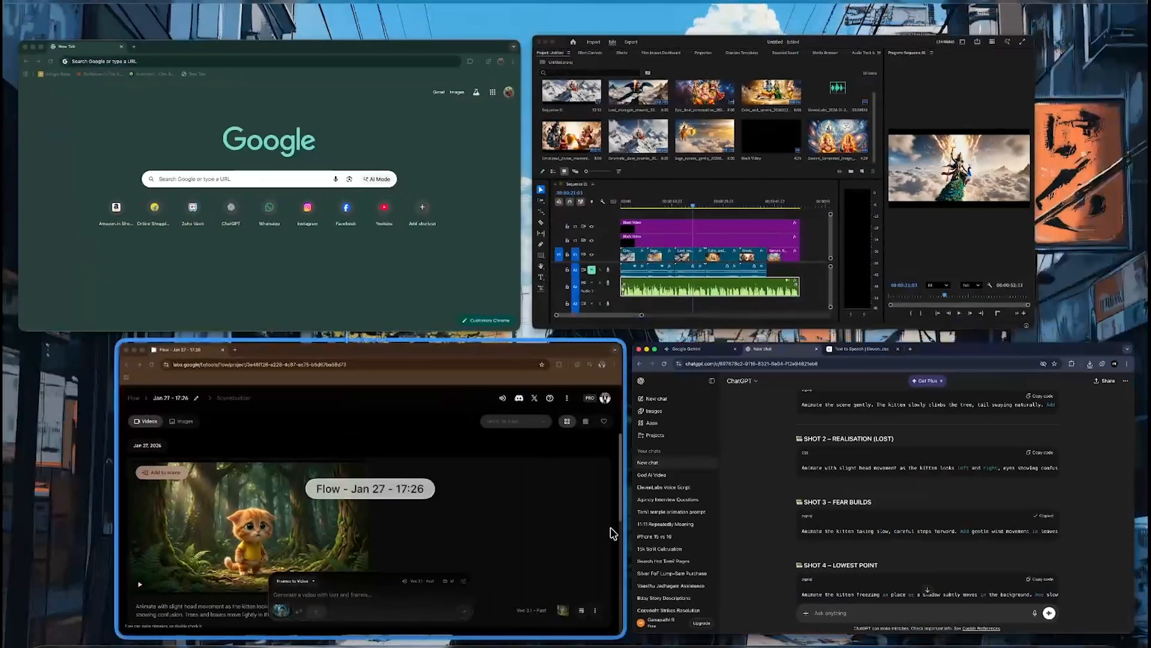
click(433, 552)
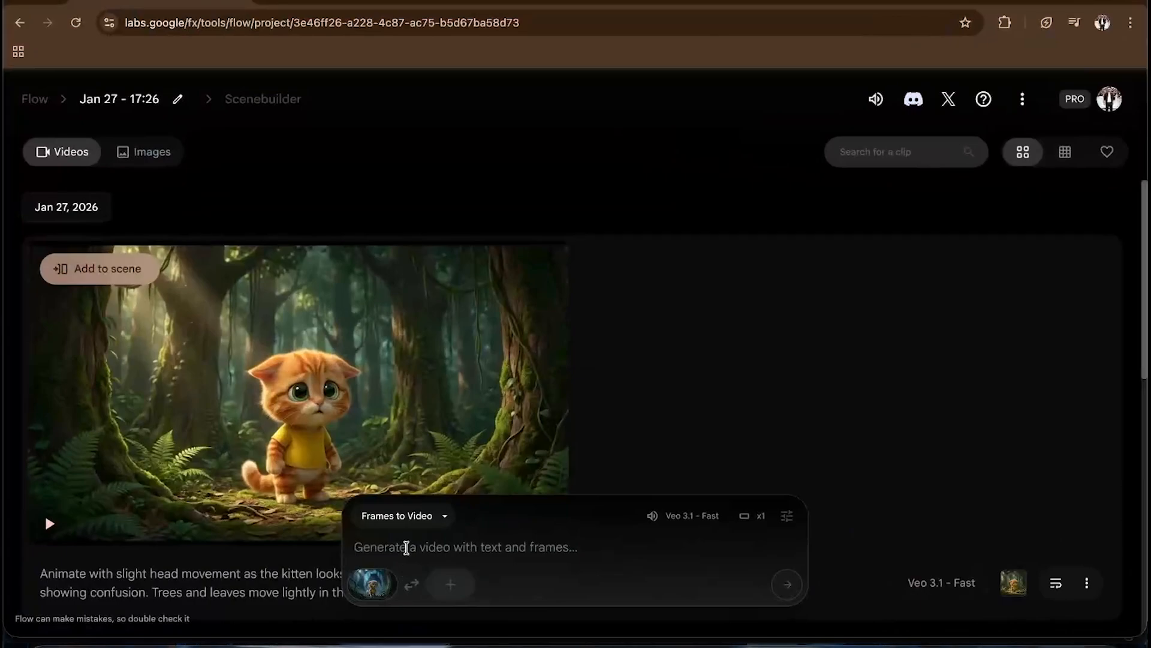
click(407, 548)
text(Animate the kitten taking slow, careful steps forward. Add gentle wind movement in leaves and vines. Slight trembling in the kitten’s body to show fear. Camera slowly tracks forward. Darker, moody atmosphere.)
key(BackSpace)
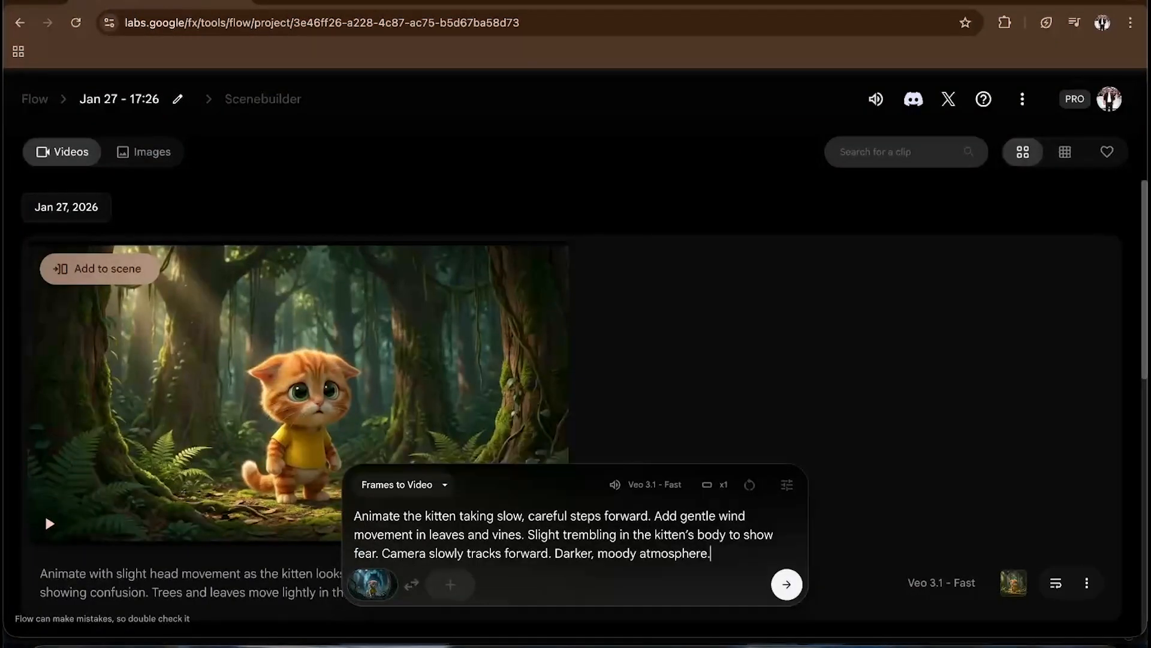
- Review the SHOT 4 – LOWEST POINT animation prompt in the ChatGPT chat
key(ctrl+Up)
click(563, 420)
scroll(569, 412, down, 2)
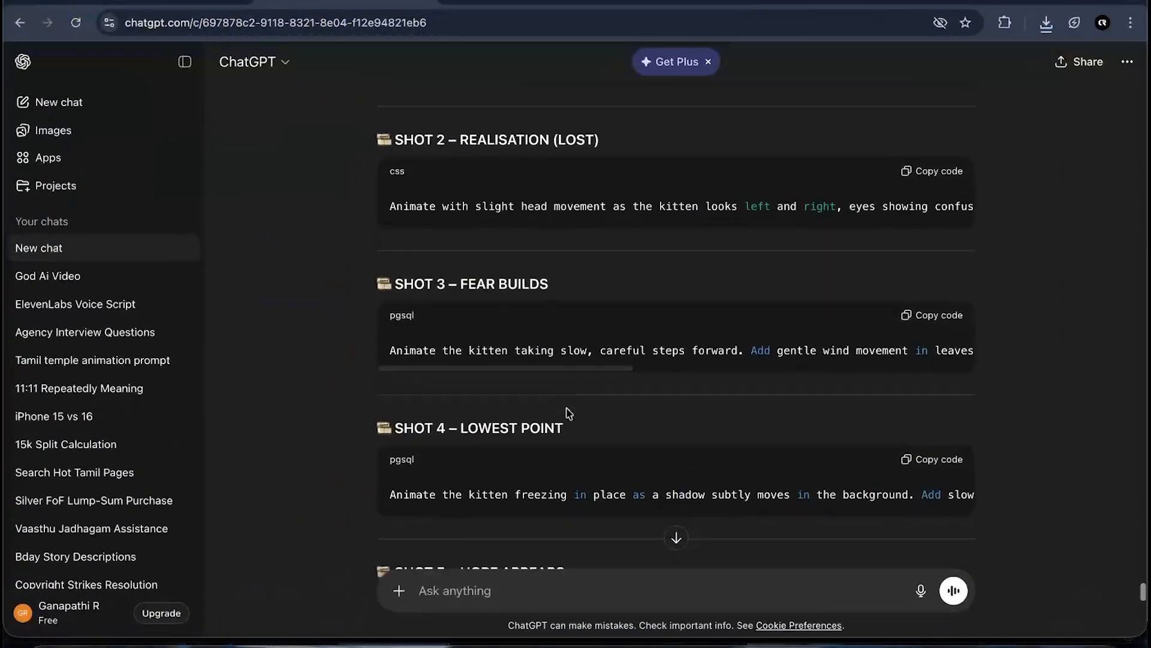
scroll(569, 413, down, 1)
scroll(545, 442, right, 1)
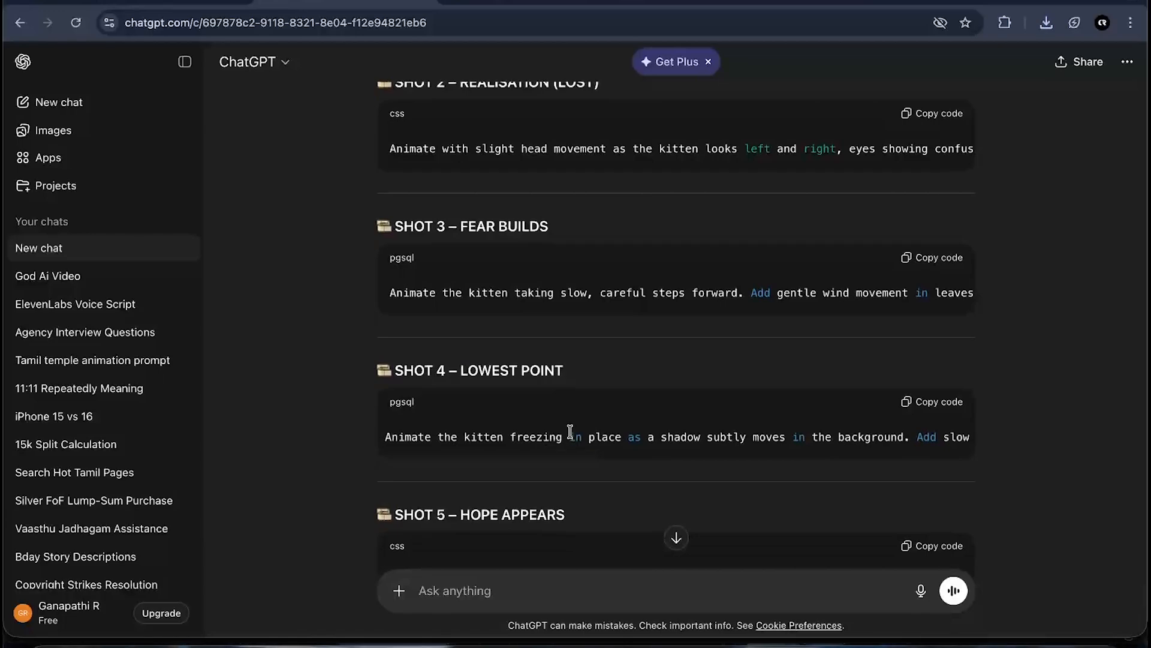
scroll(585, 436, right, 10)
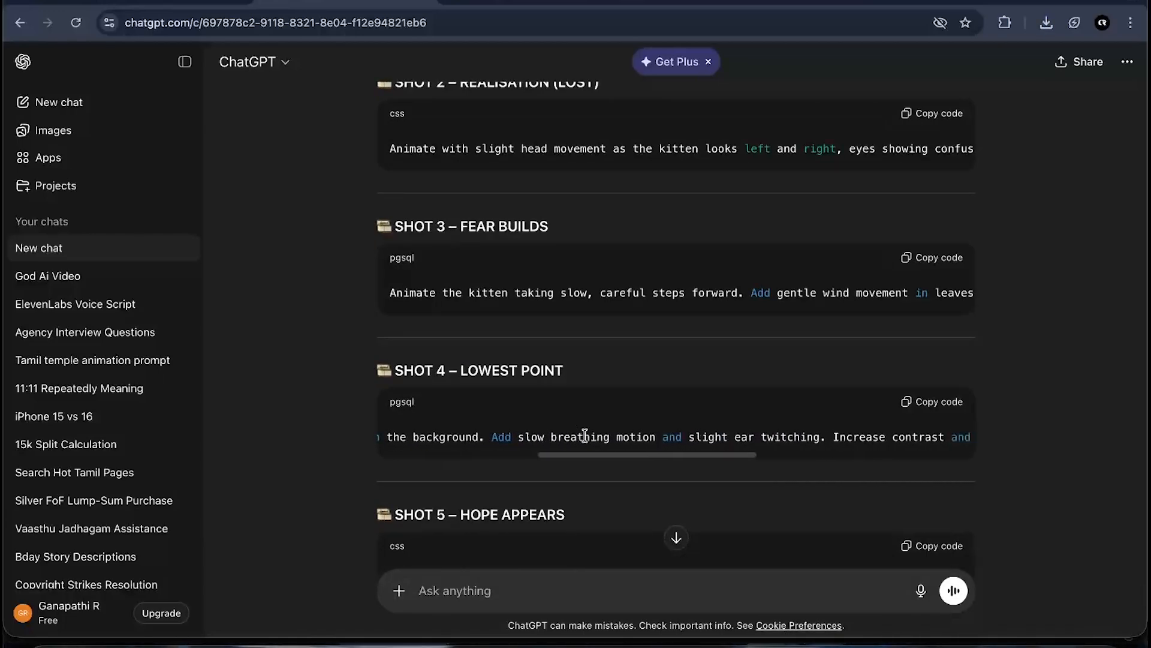
scroll(580, 434, left, 10)
scroll(577, 433, up, 2)
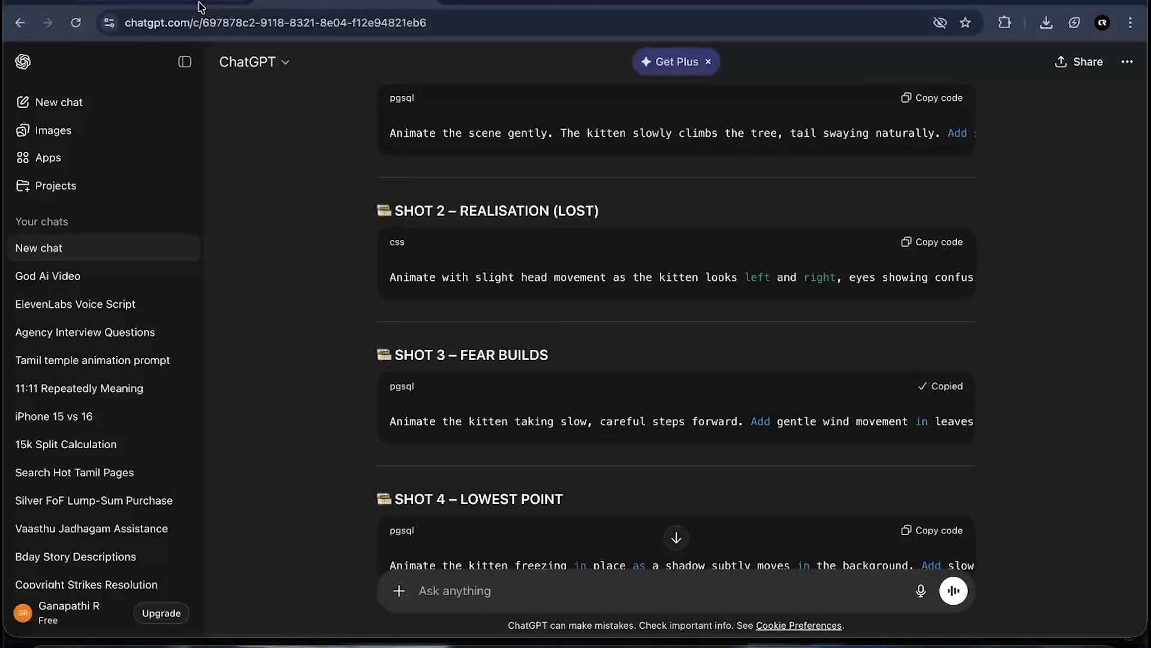
- Switch back to Flow and clear the pasted prompt text
key(ctrl+Up)
click(501, 491)
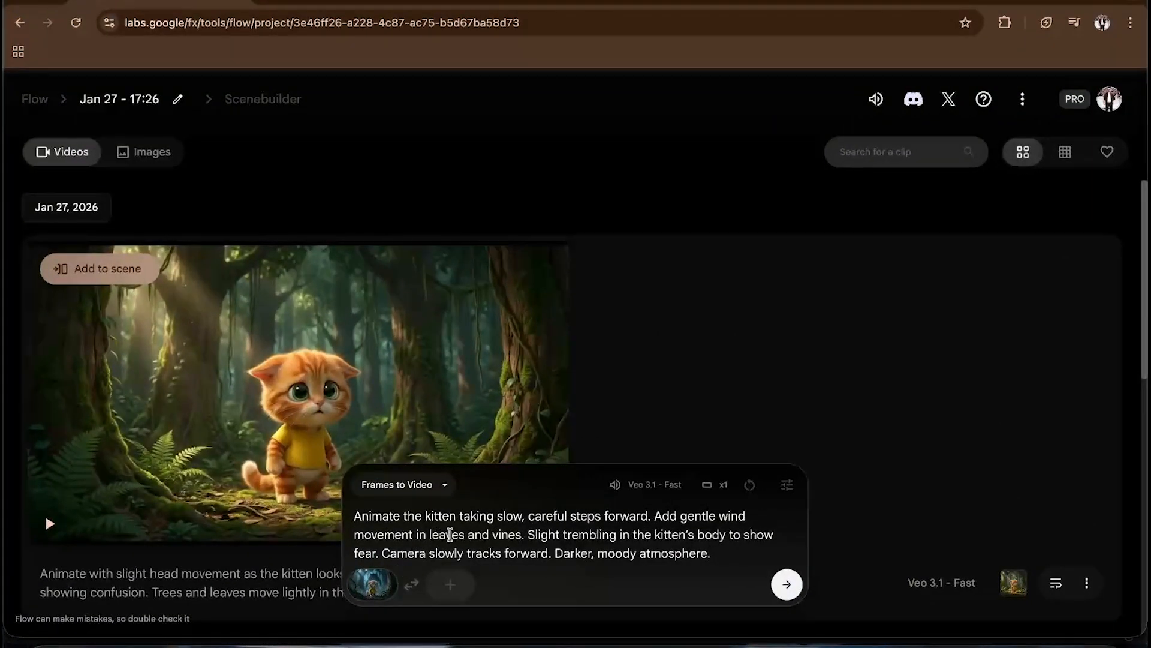
key(super+a)
key(BackSpace)
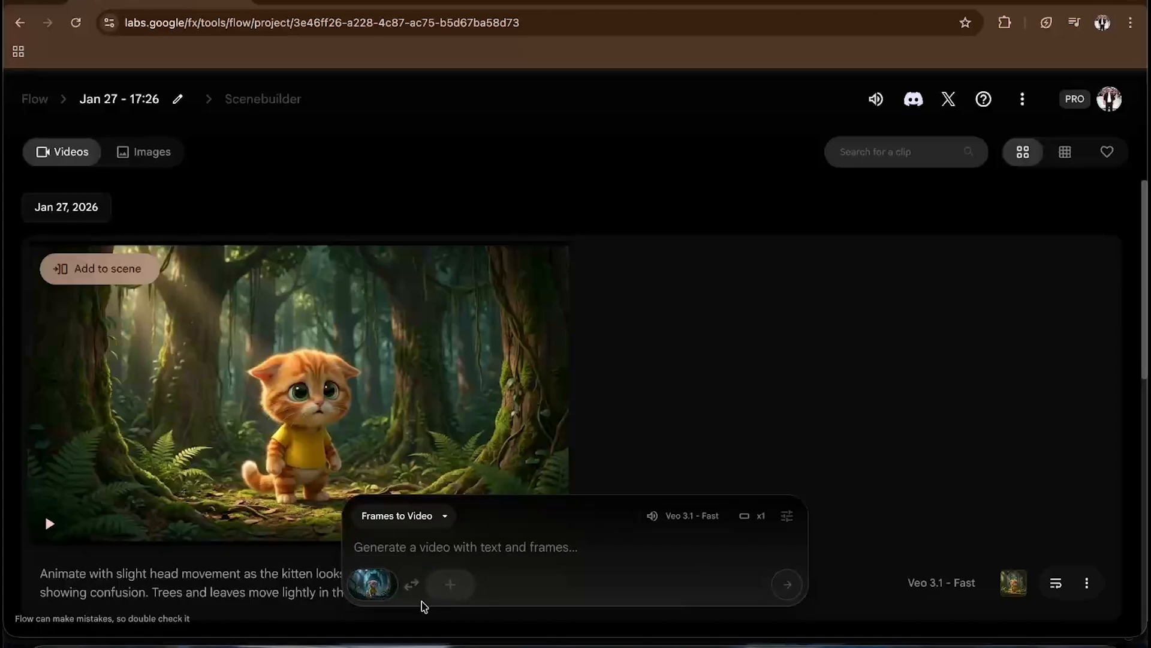
- Reopen the first-frame image upload and preview a downloaded confused kitten image in the Downloads folder
click(372, 584)
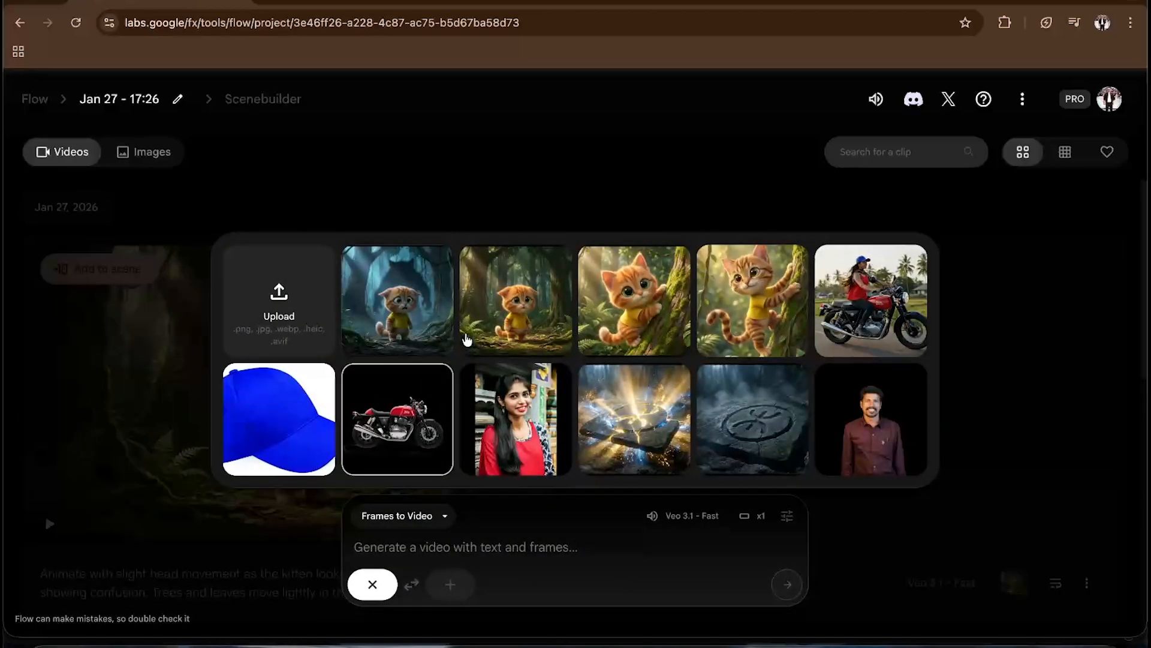
click(269, 324)
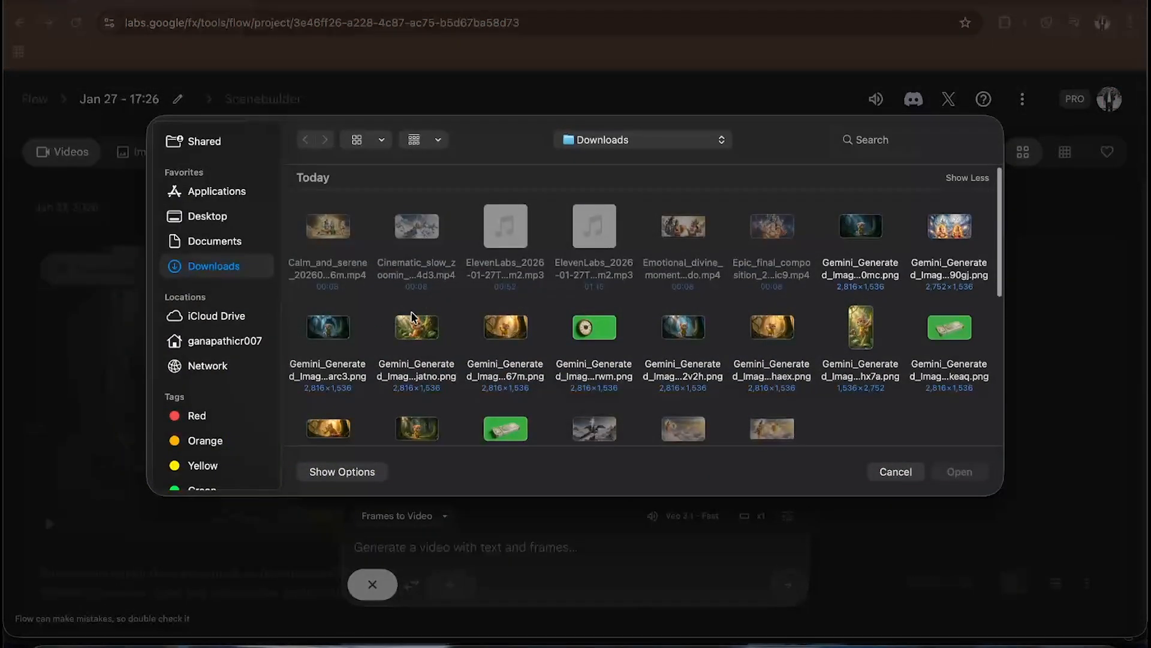
scroll(384, 384, down, 1)
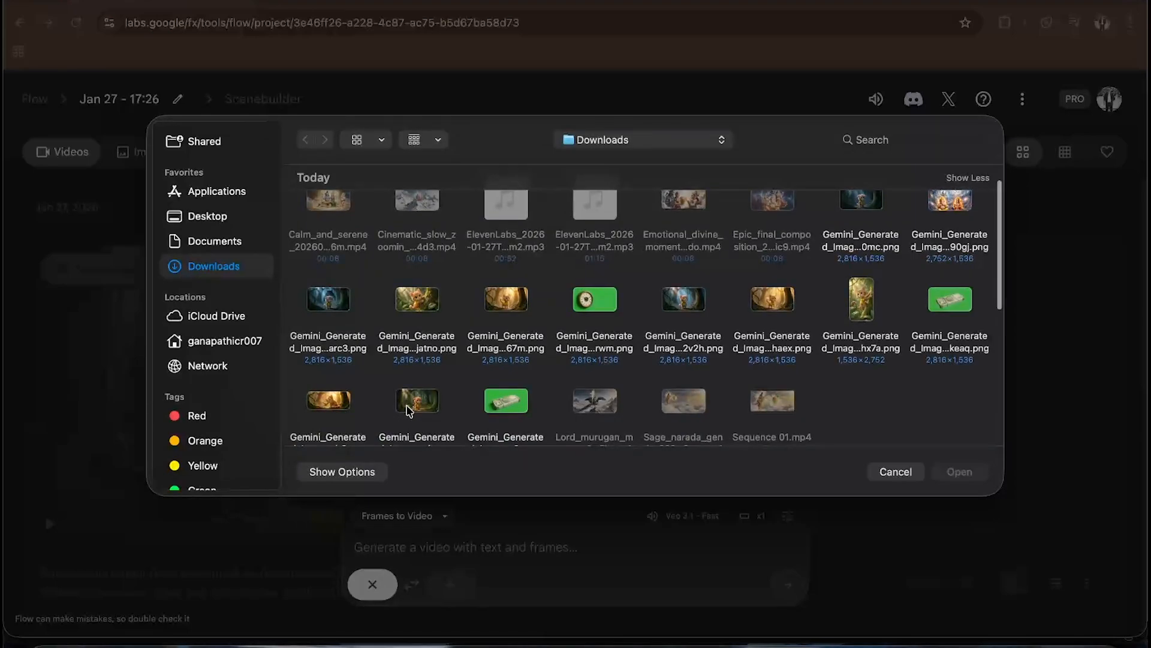
click(409, 410)
key(space)
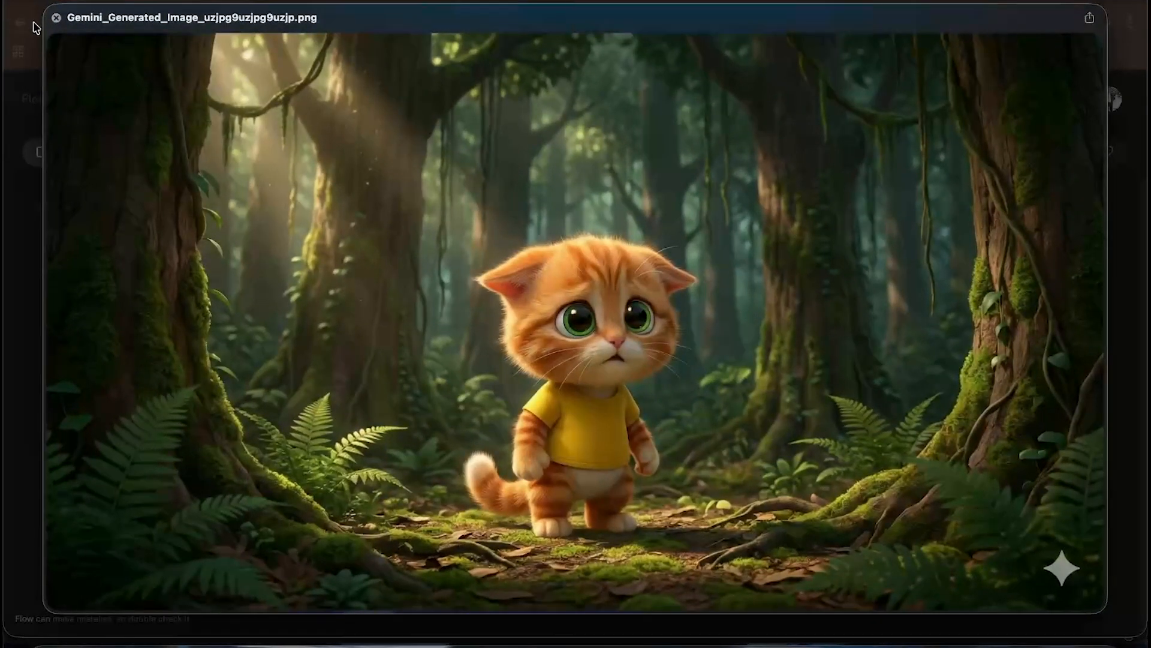
click(56, 19)
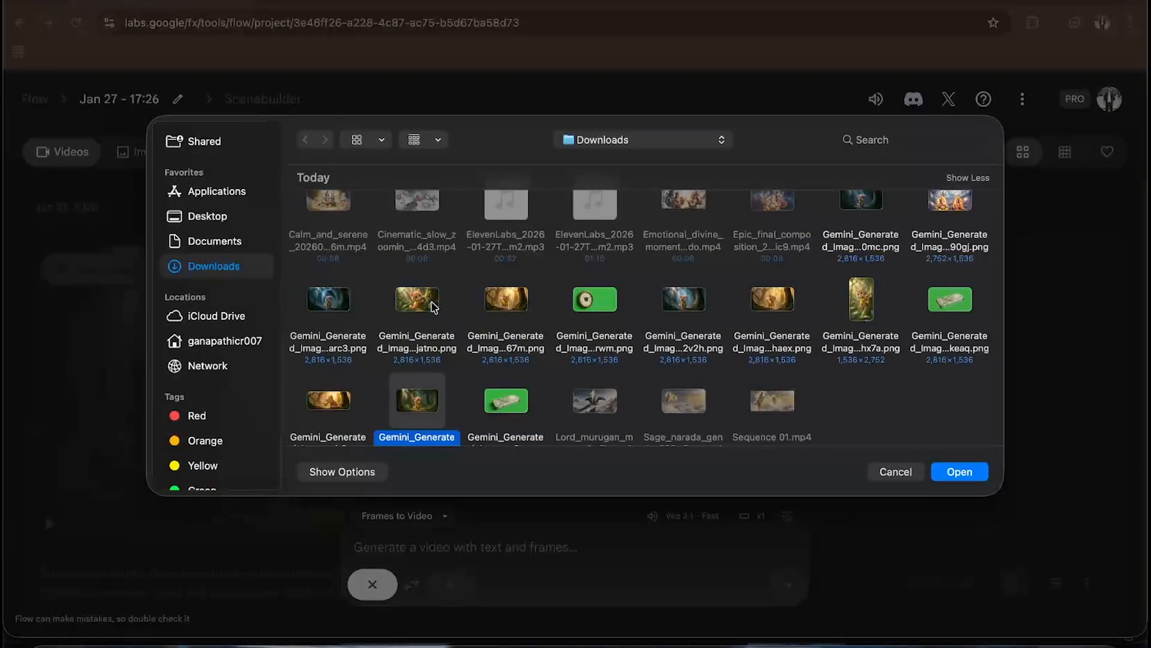
- Preview the cheerful and the sad kitten images in Downloads, then cancel the upload and close the image picker
scroll(863, 306, up, 1)
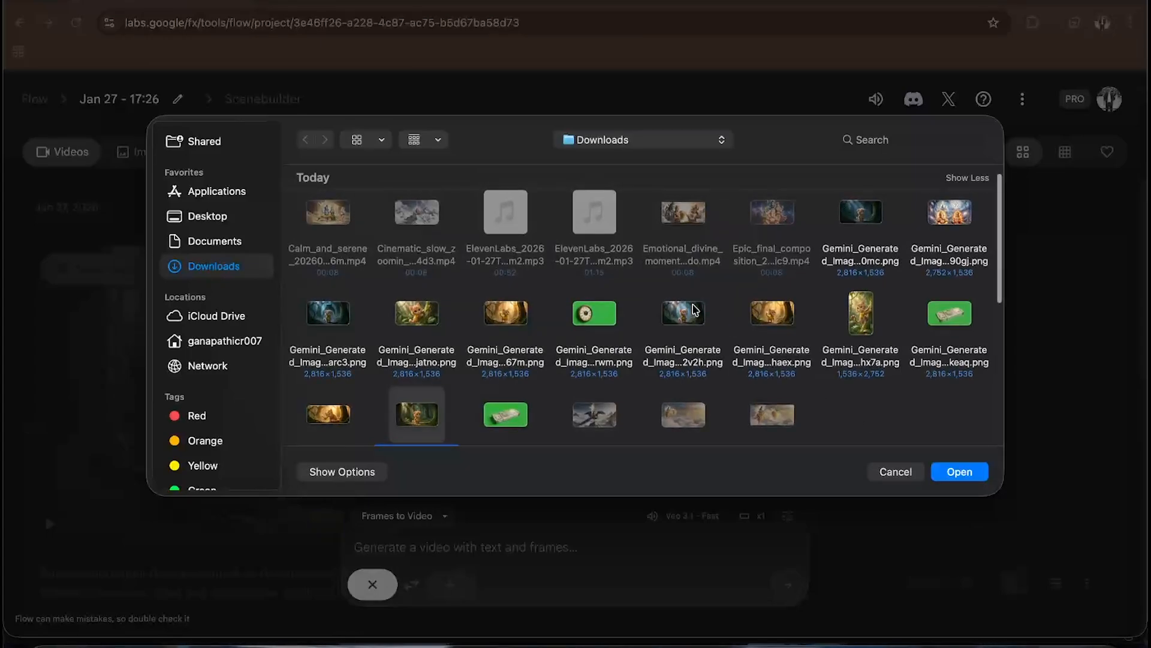
click(695, 311)
key(space)
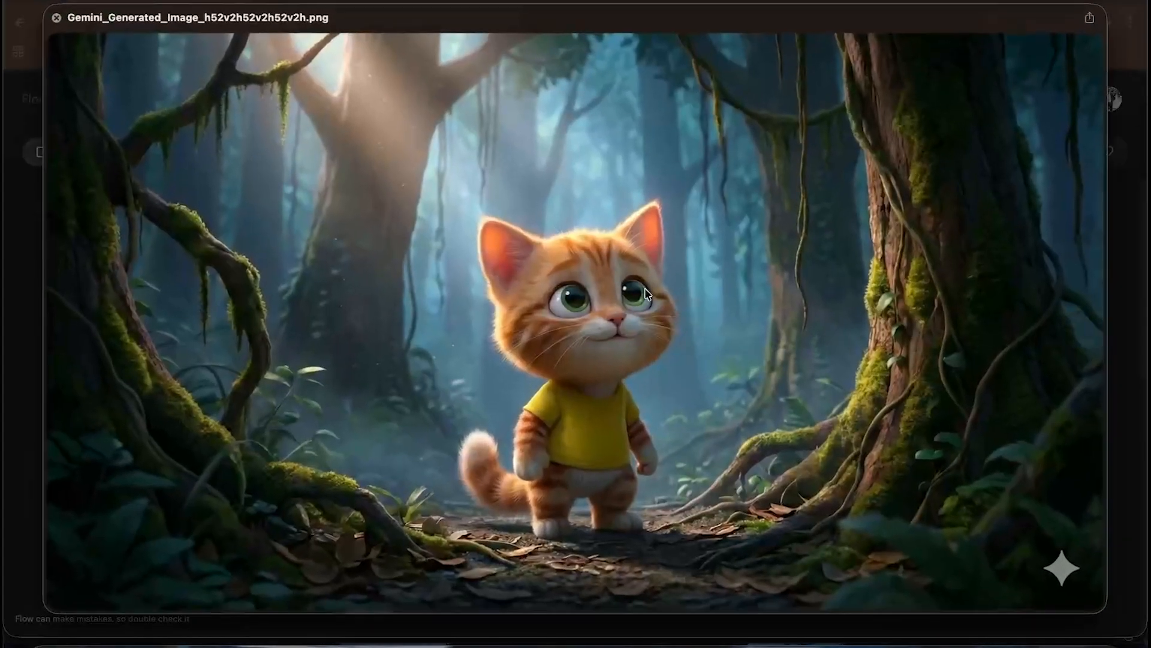
click(56, 19)
scroll(507, 384, up, 1)
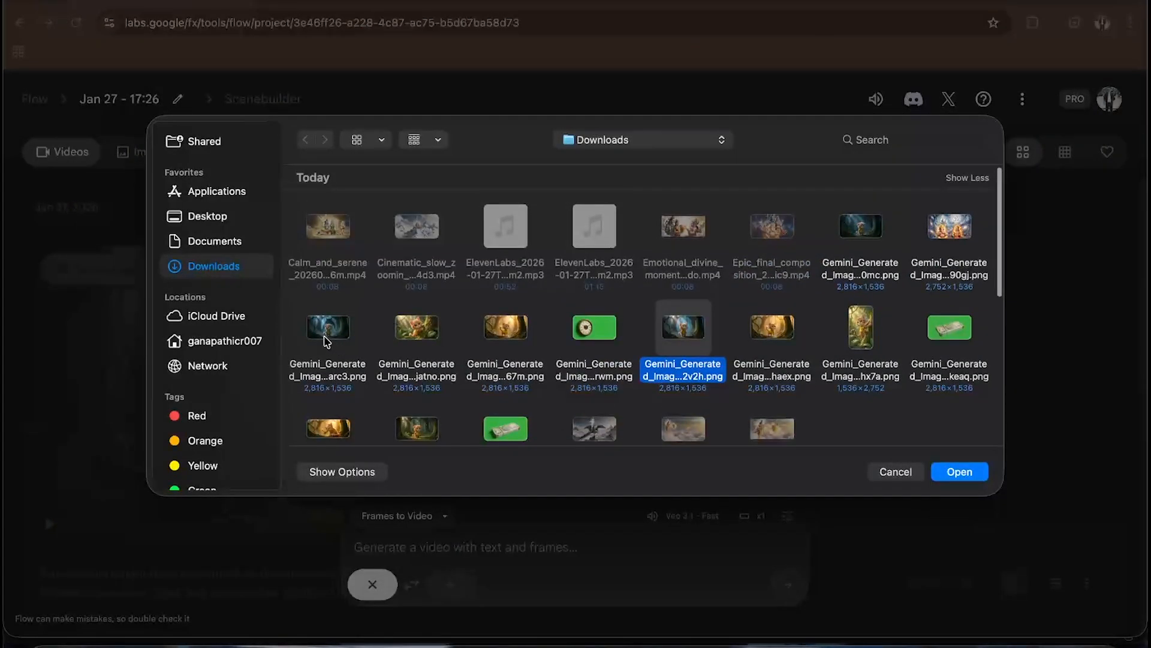
click(862, 227)
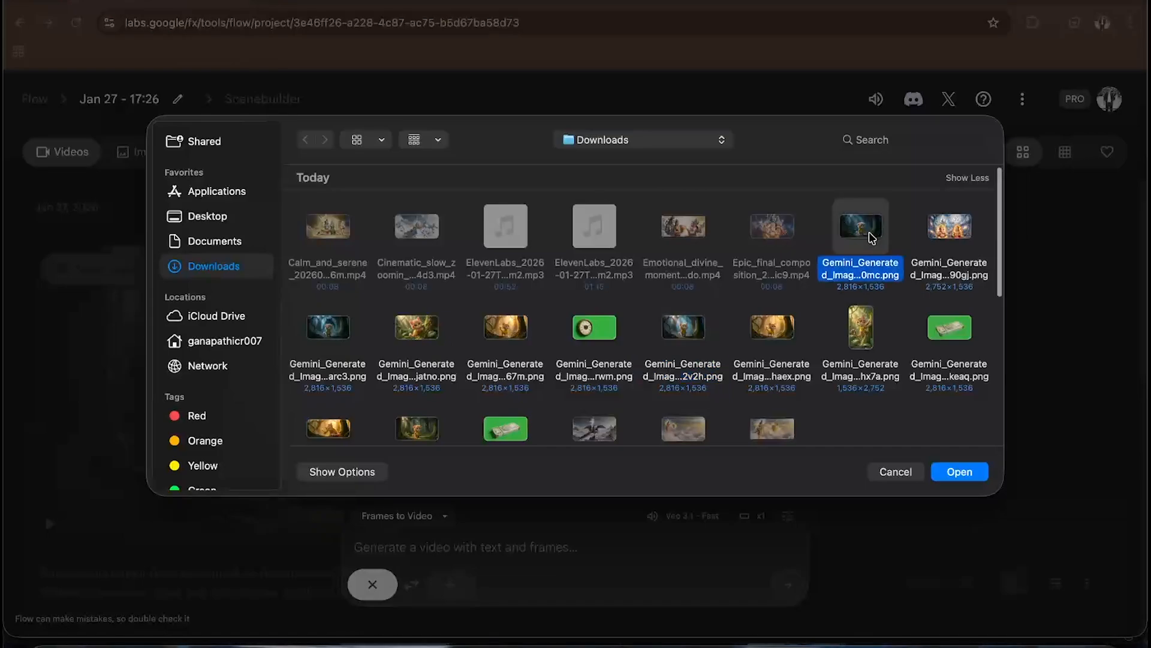
key(space)
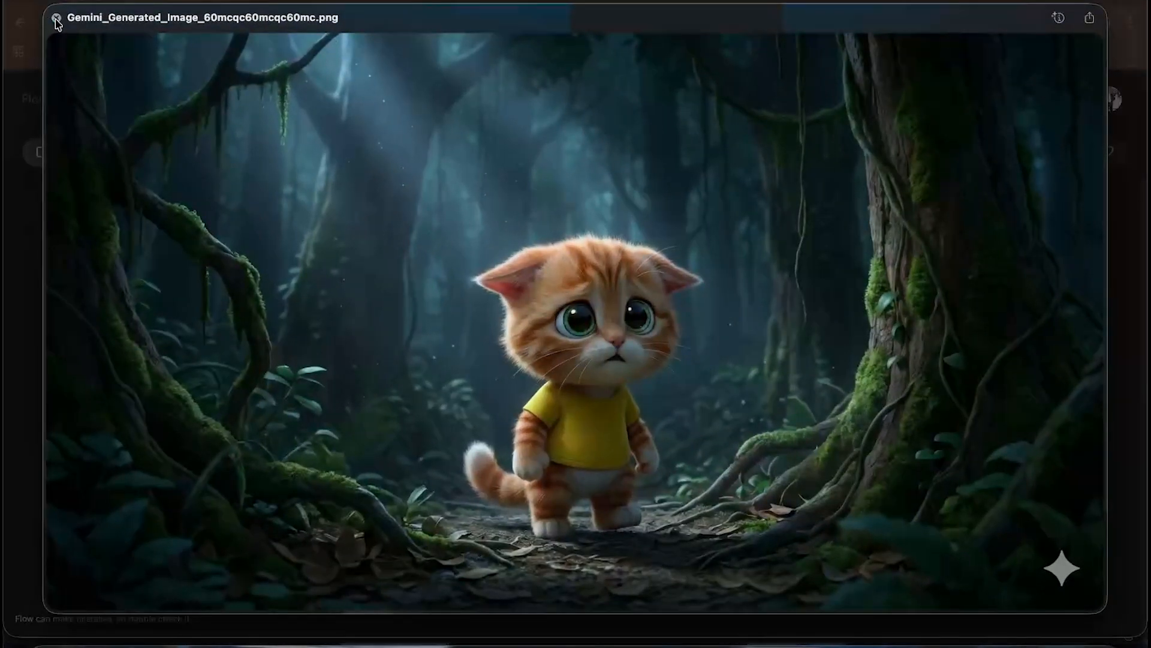
click(56, 19)
scroll(306, 326, down, 2)
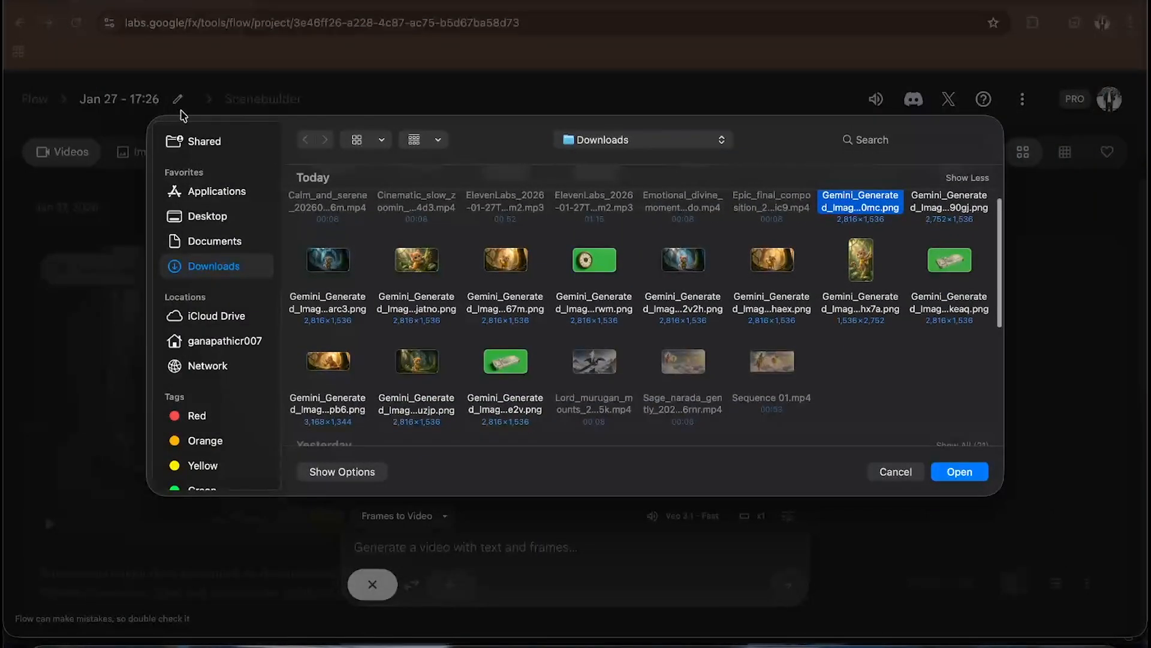
click(896, 472)
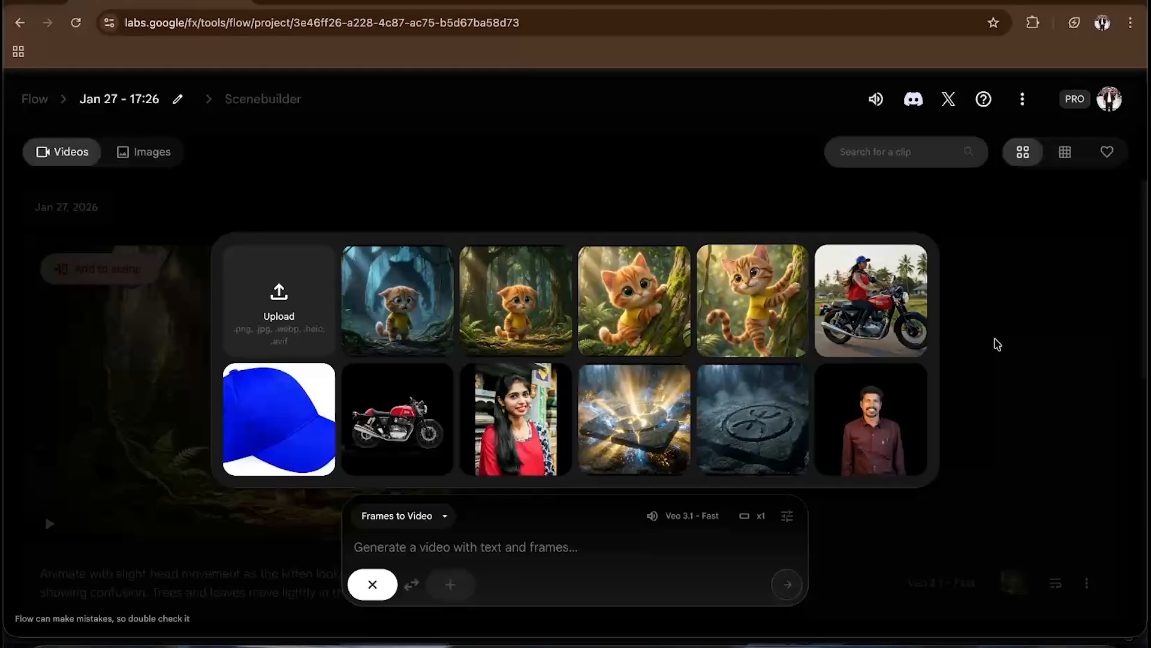
click(995, 342)
- Upload Gemini_Generated_Image_60mcqc60mcqc60mc.png, the sad kitten image, as an ingredient with a landscape crop
scroll(594, 344, down, 2)
scroll(592, 342, up, 8)
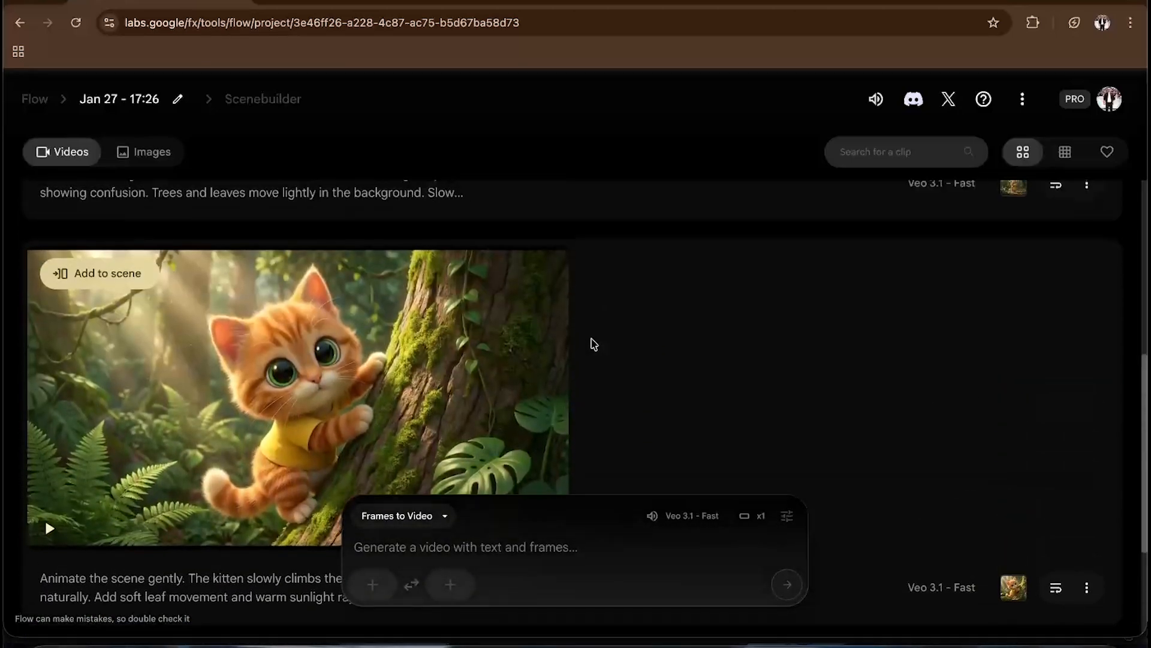
scroll(461, 339, up, 2)
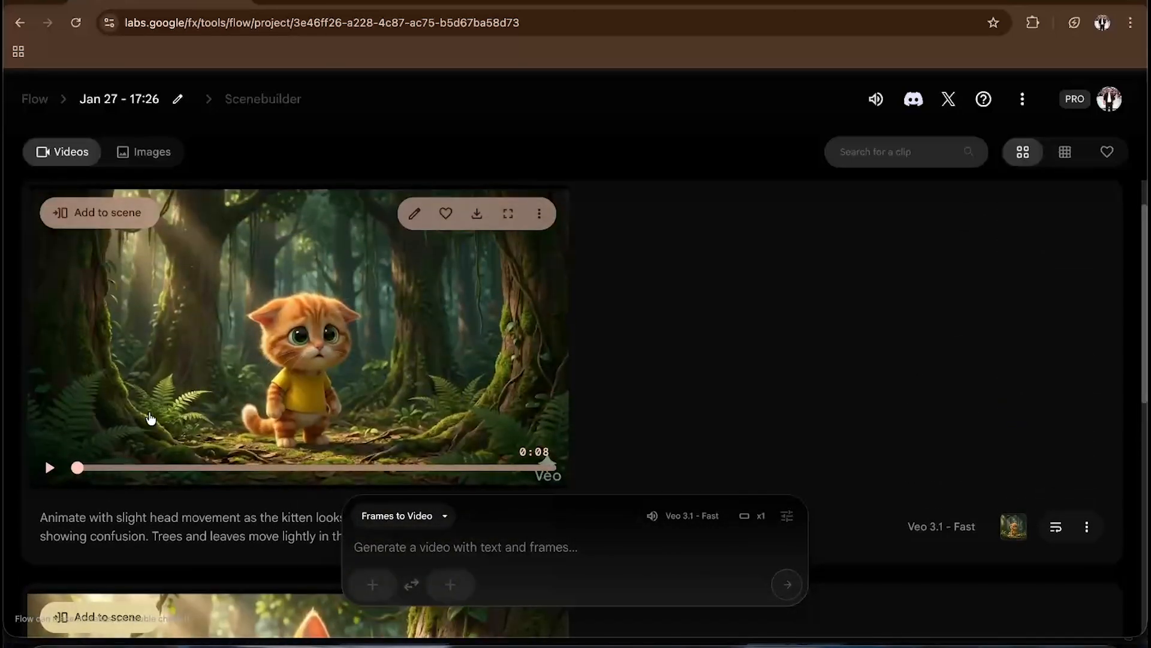
click(372, 584)
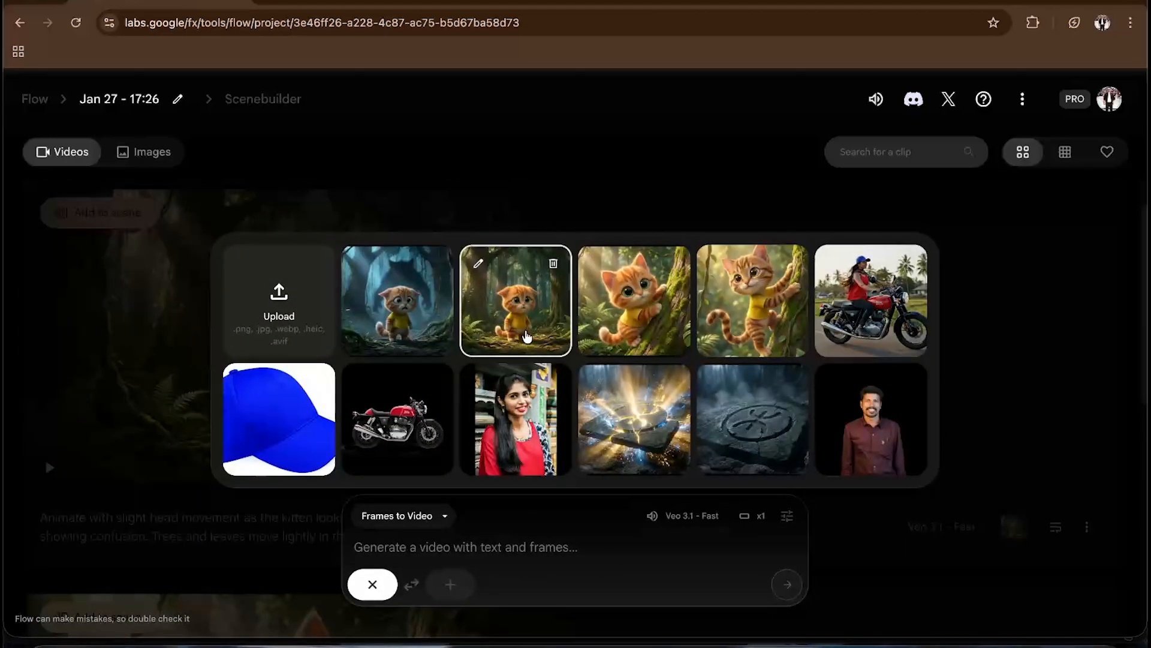
click(261, 316)
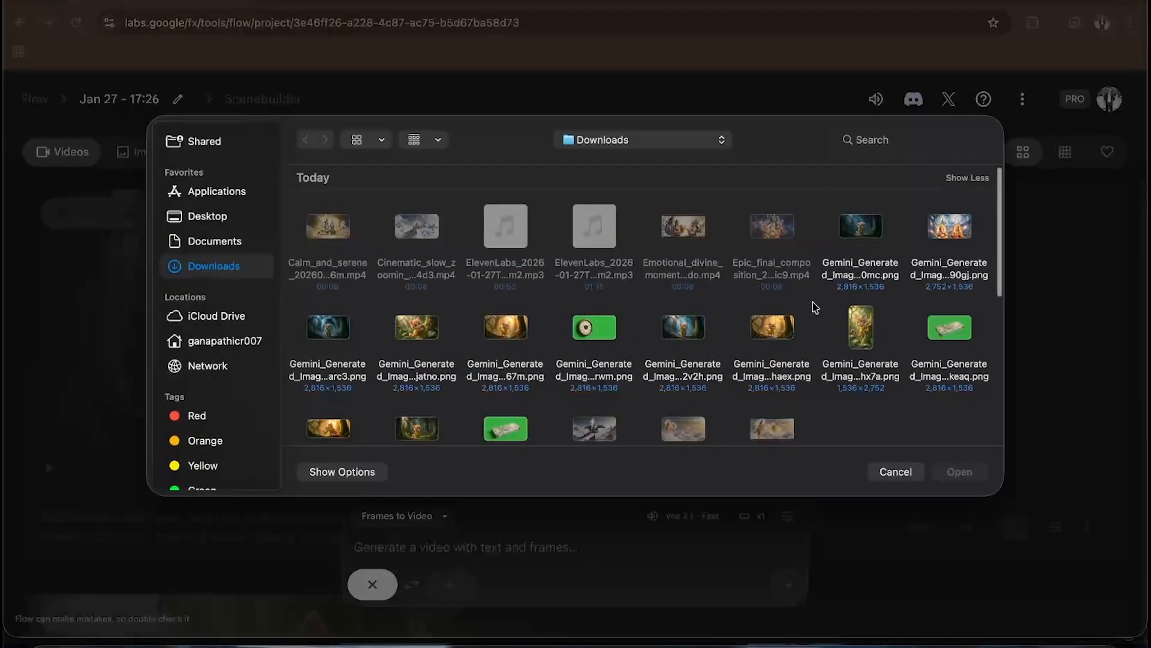
click(861, 227)
key(space)
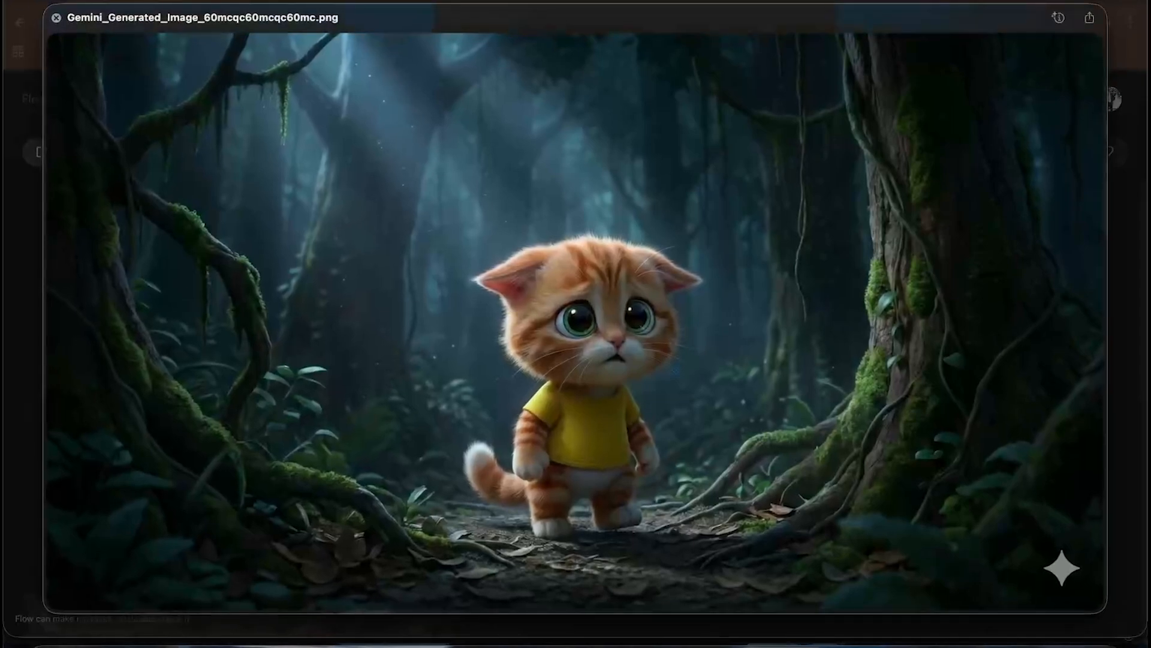
click(57, 18)
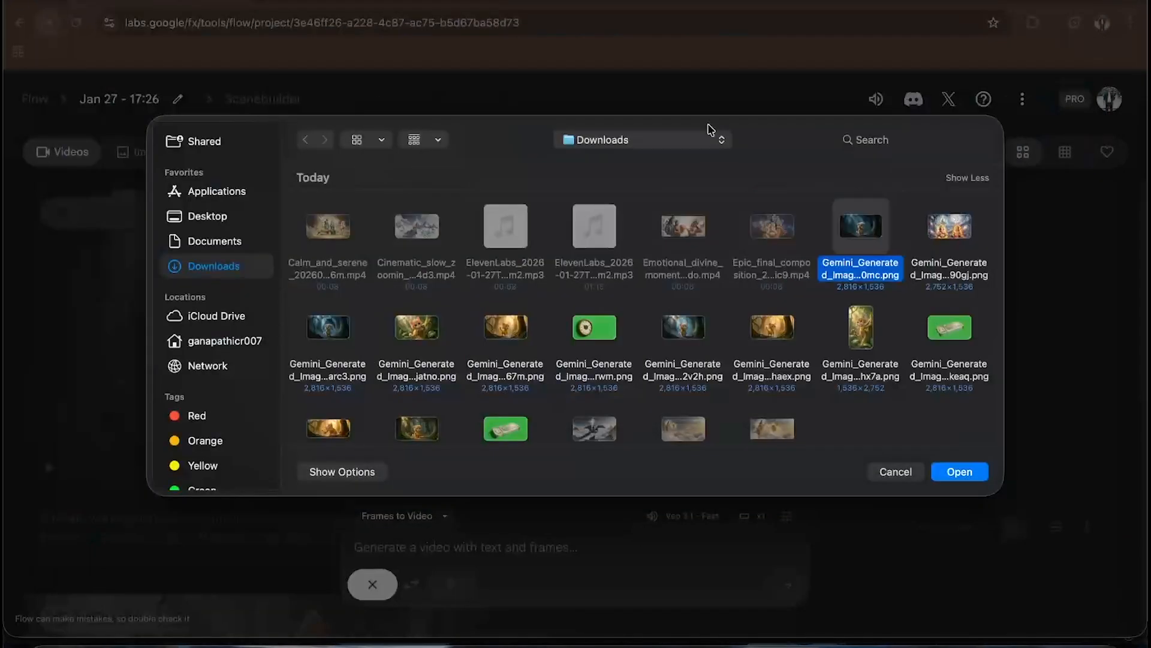
click(985, 473)
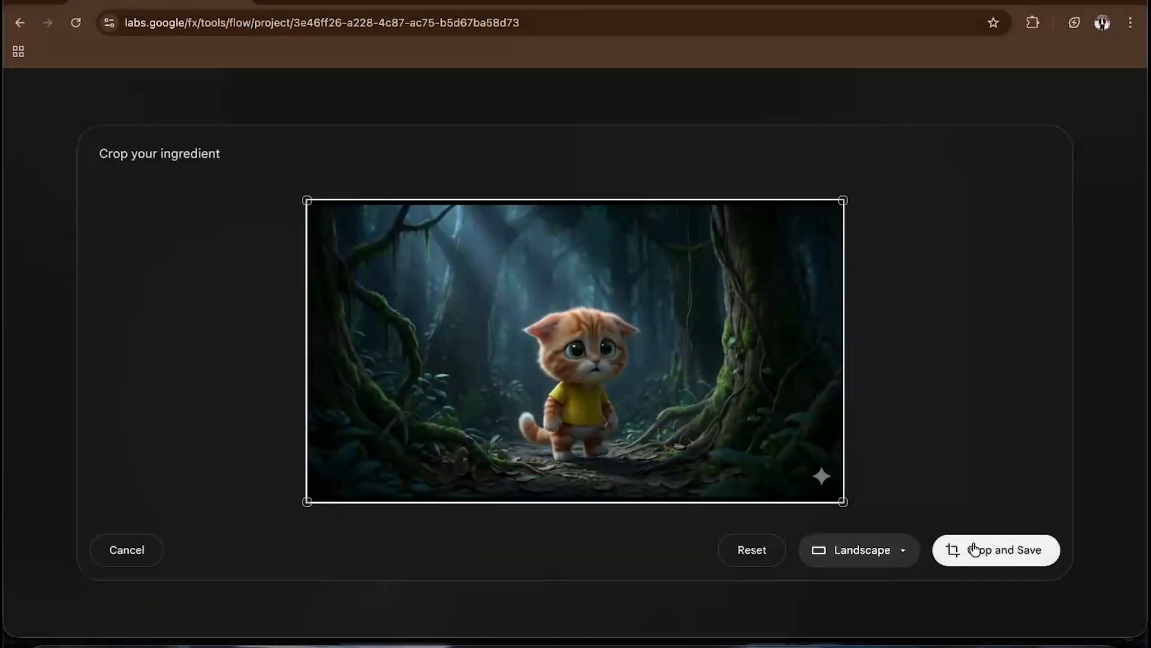
click(974, 549)
- Paste the SHOT 3 fear-builds prompt into the Flow prompt box and remove the trailing line break
click(402, 538)
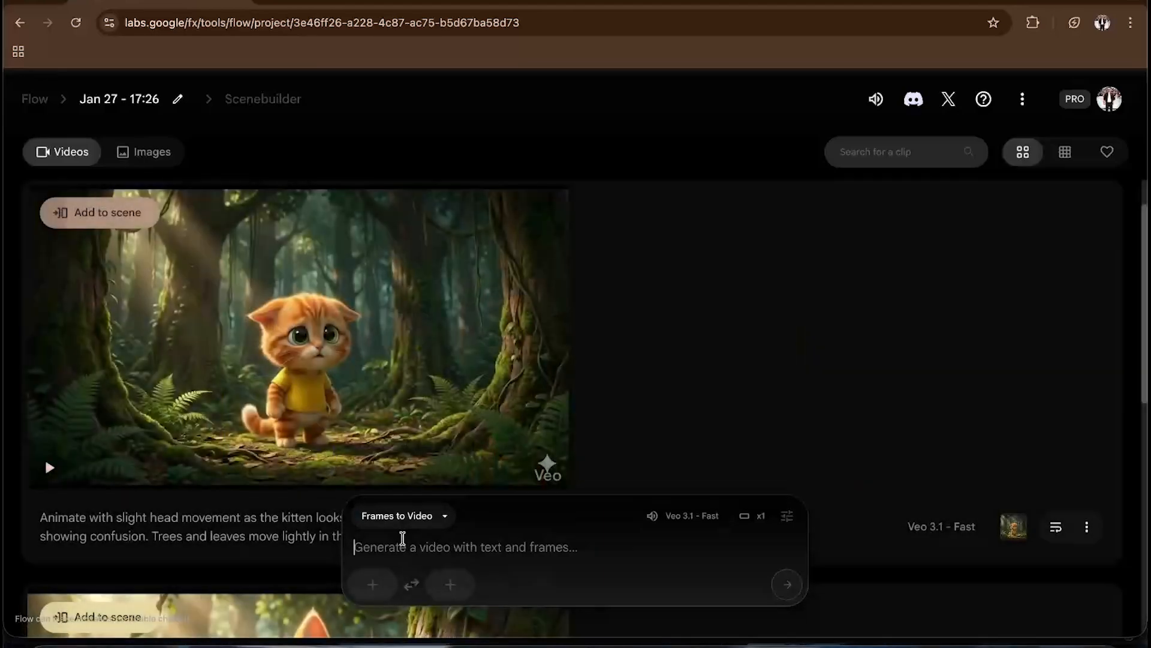
text(Animate the kitten taking slow, careful steps forward. Add gentle wind movement in leaves and vines. Slight trembling in the kitten’s body to show fear. Camera slowly tracks forward. Darker, moody atmosphere.)
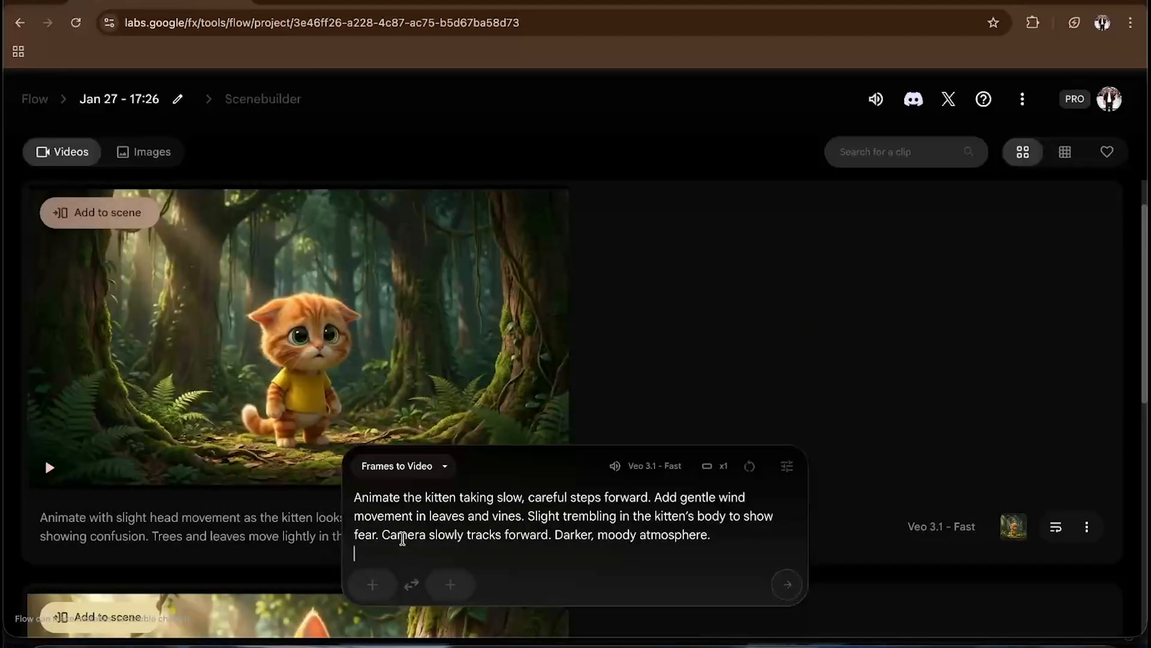
key(BackSpace)
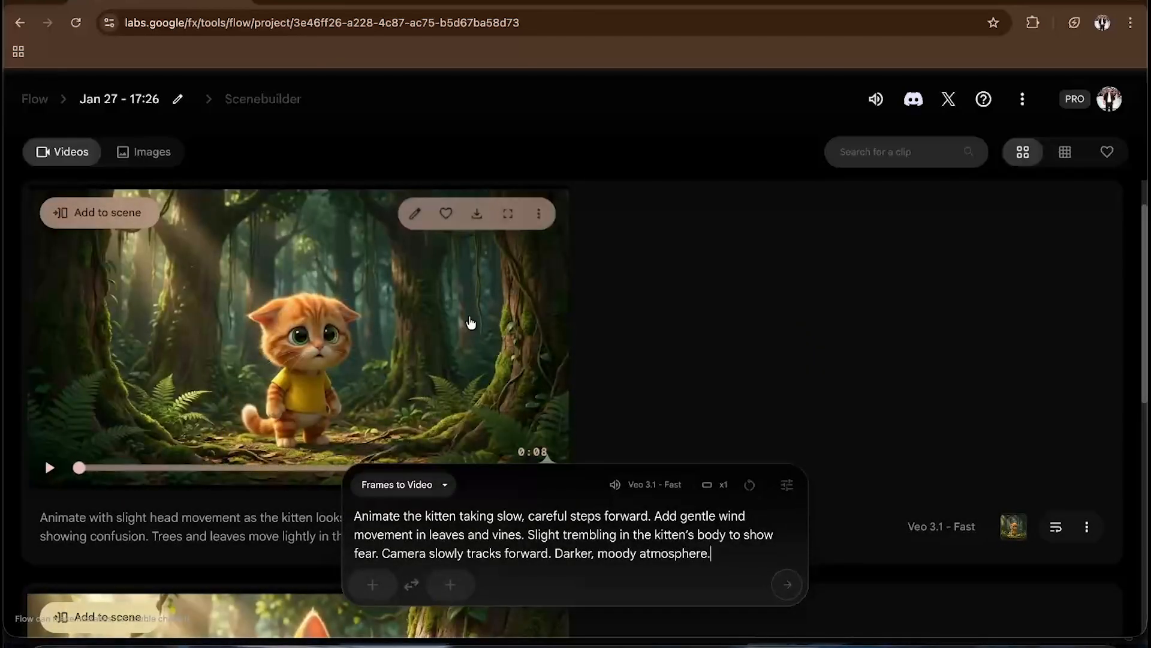
- Set the uploaded sad kitten image as the first frame and generate the SHOT 3 video
scroll(470, 323, up, 1)
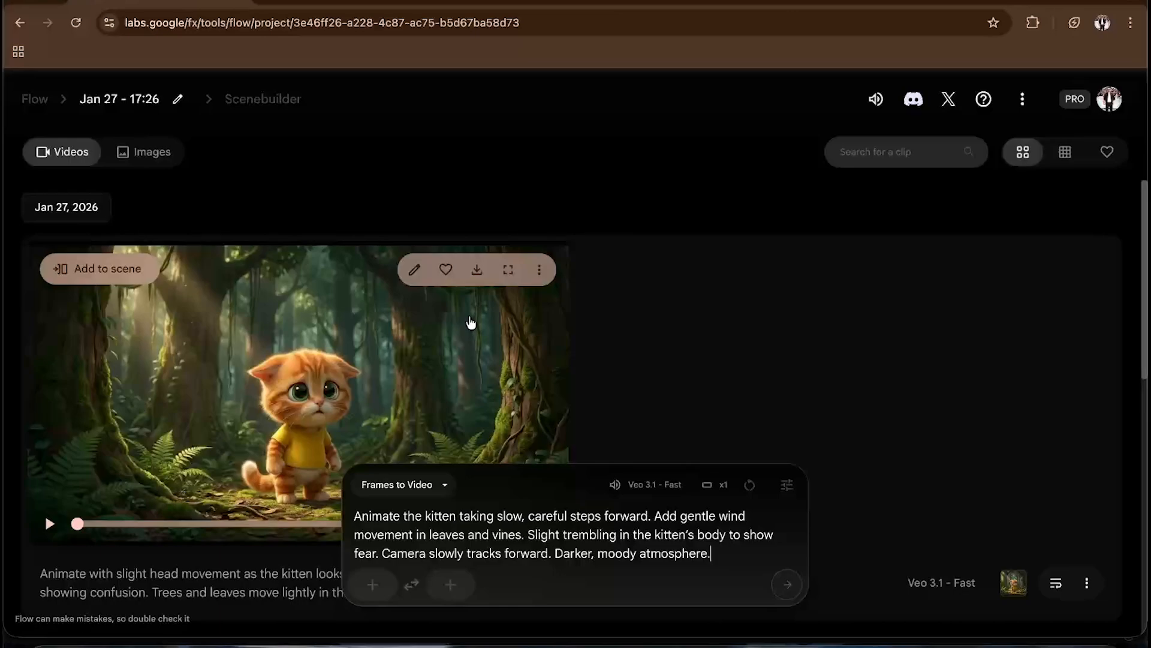
click(372, 584)
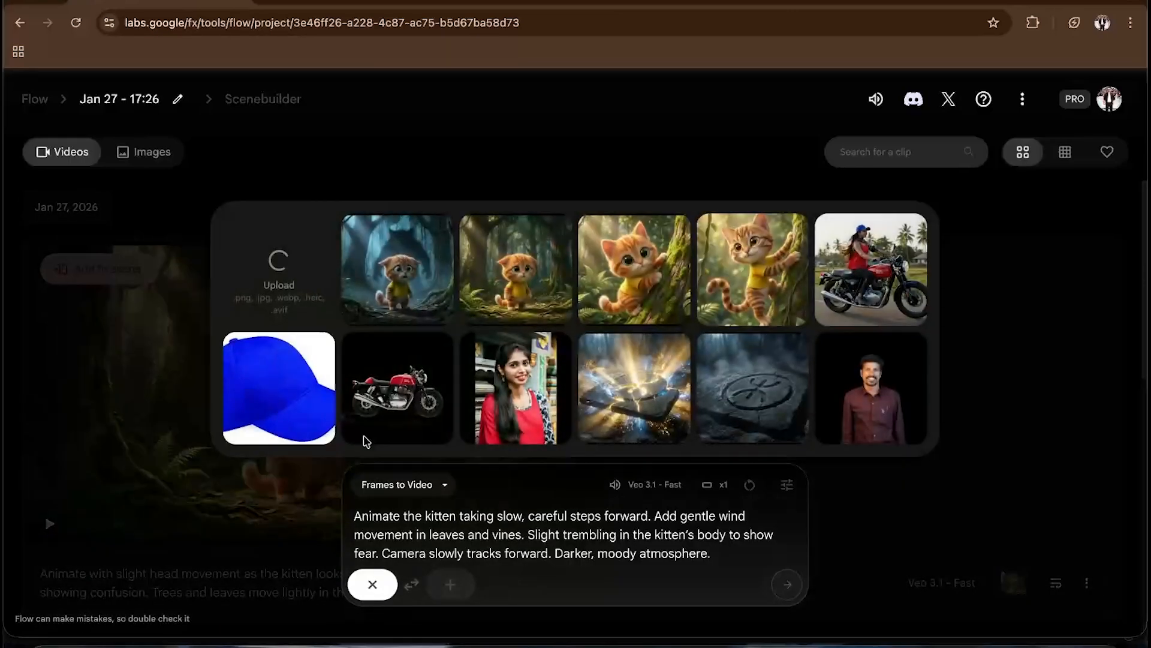
click(348, 293)
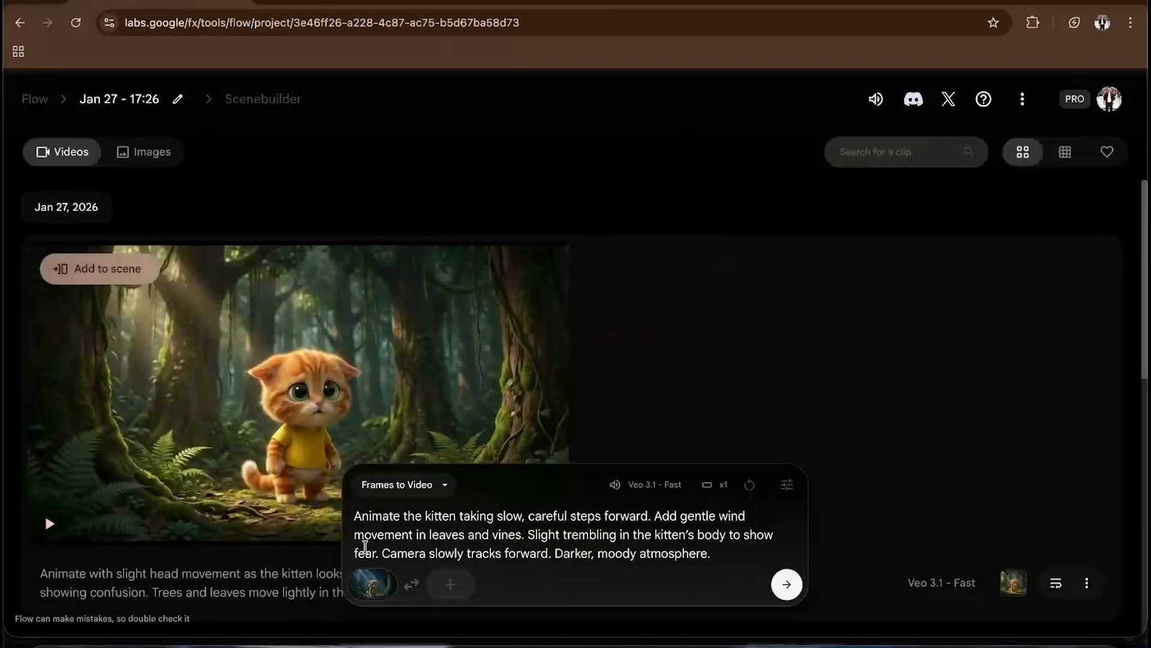
click(794, 595)
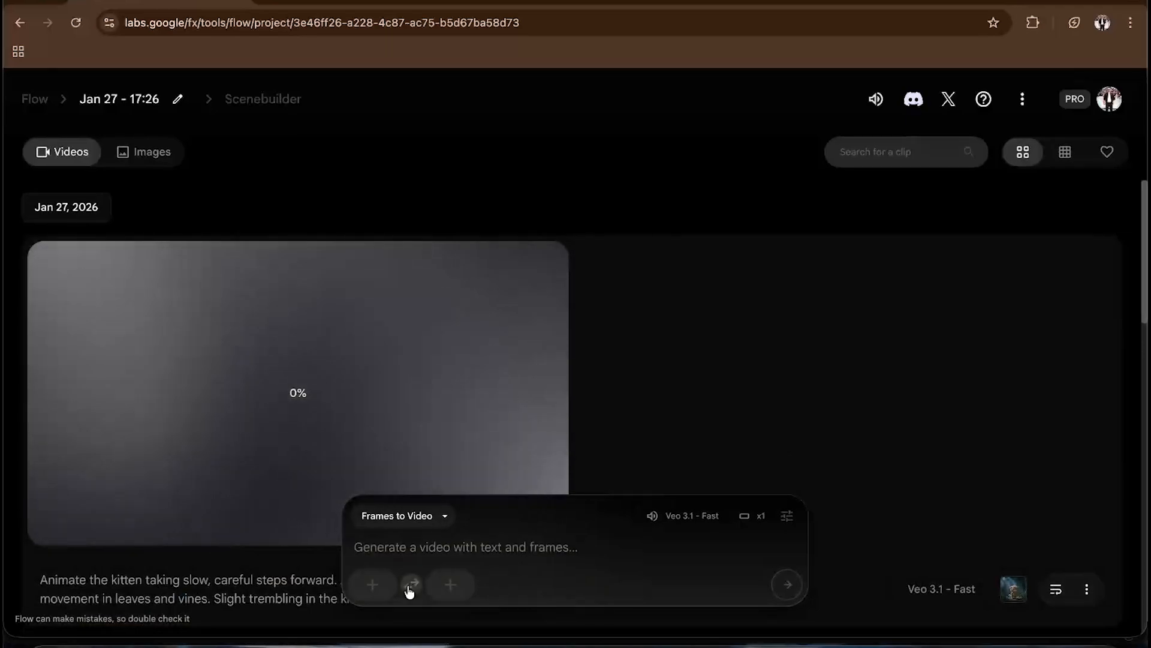
- Upload the scared kitten image with the shadow behind it as the first frame, cropped landscape
click(379, 577)
click(304, 172)
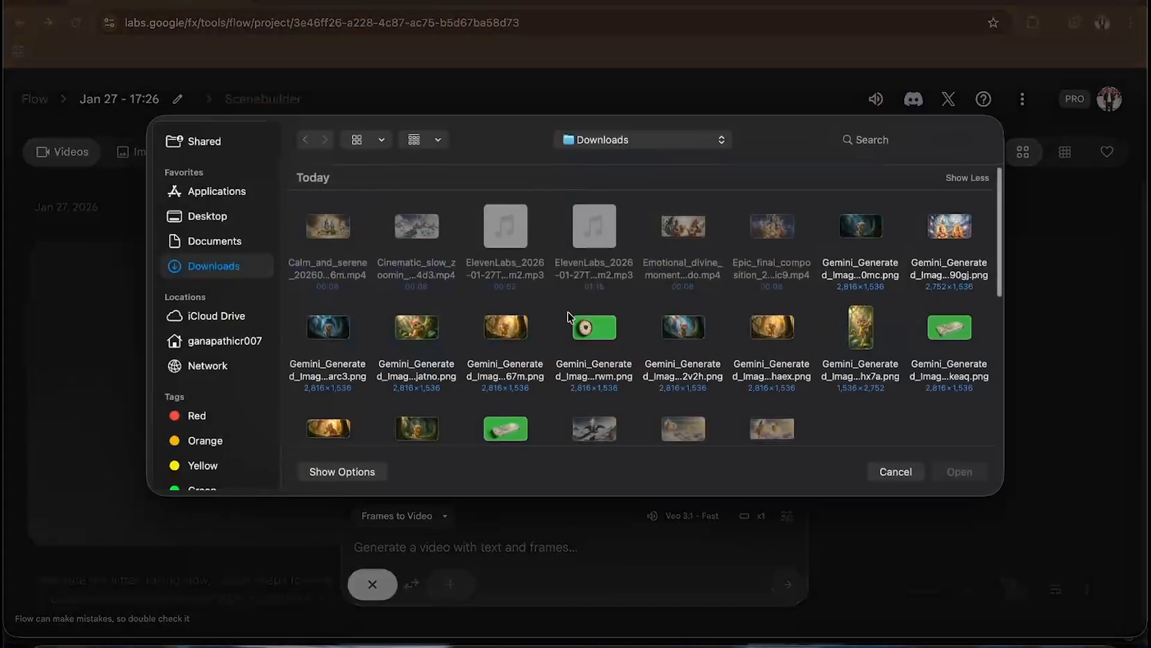
click(324, 333)
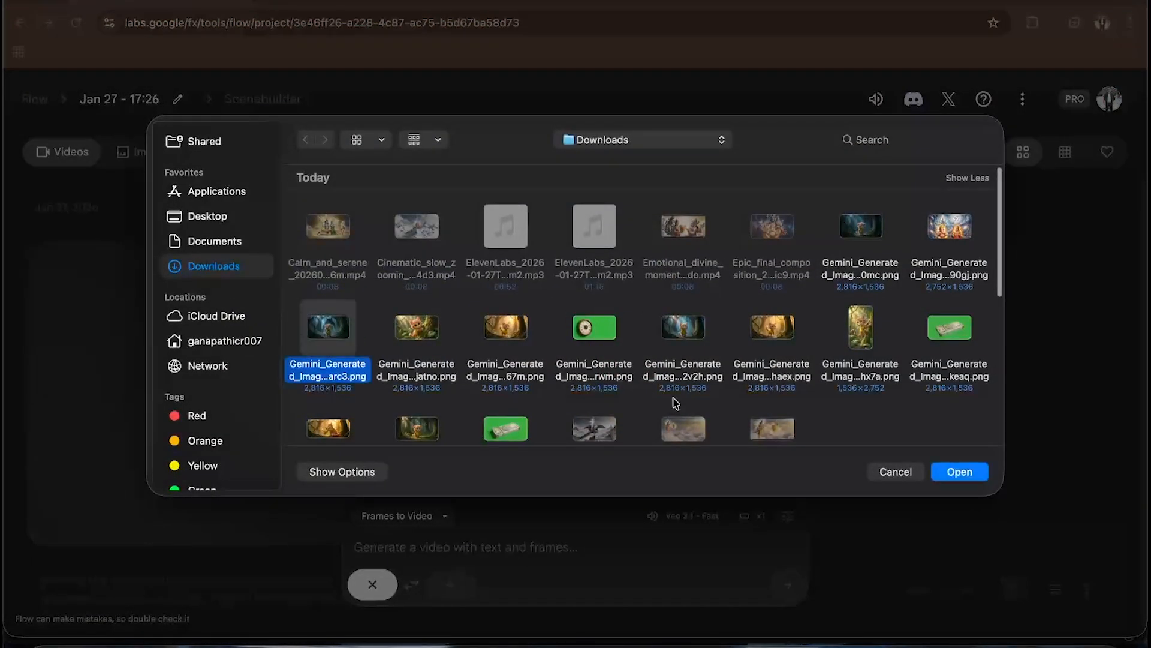
click(964, 471)
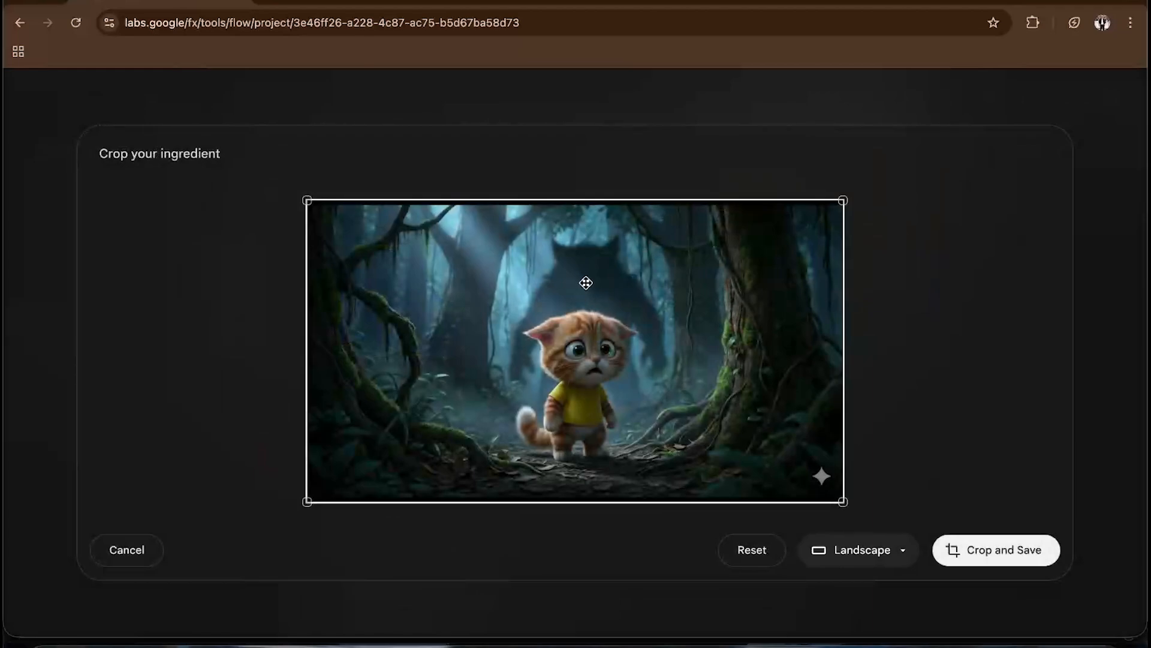
click(983, 547)
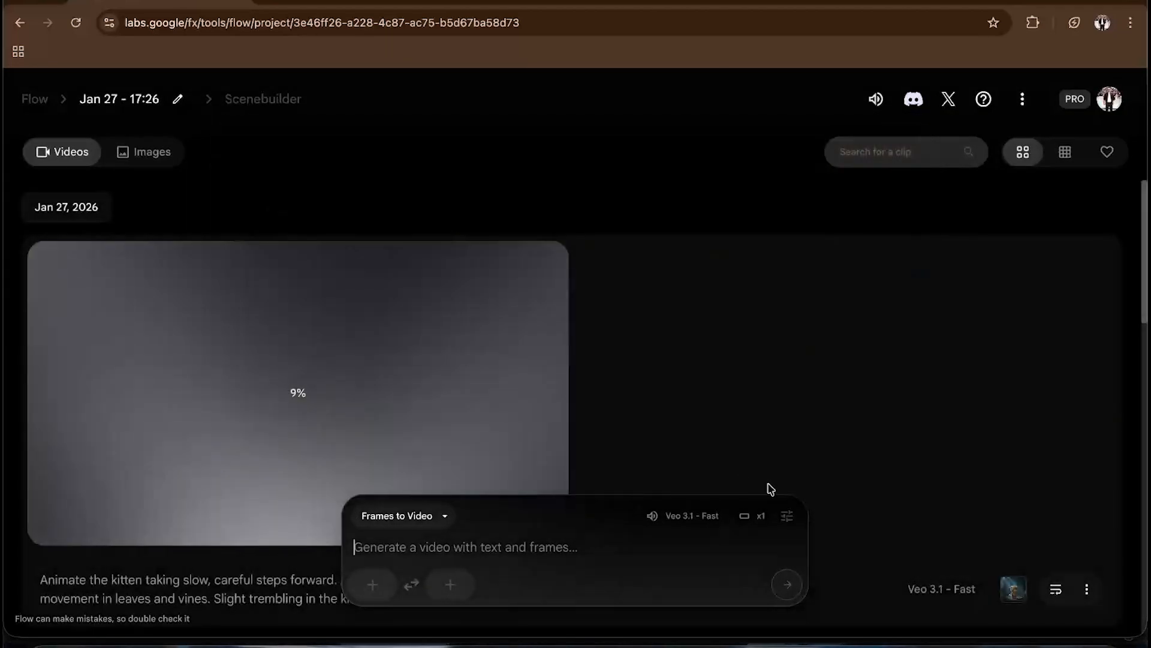
- Switch to ChatGPT and copy the SHOT 4 – LOWEST POINT animation prompt
key(ctrl+Up)
click(523, 397)
scroll(526, 401, down, 1)
scroll(523, 398, down, 3)
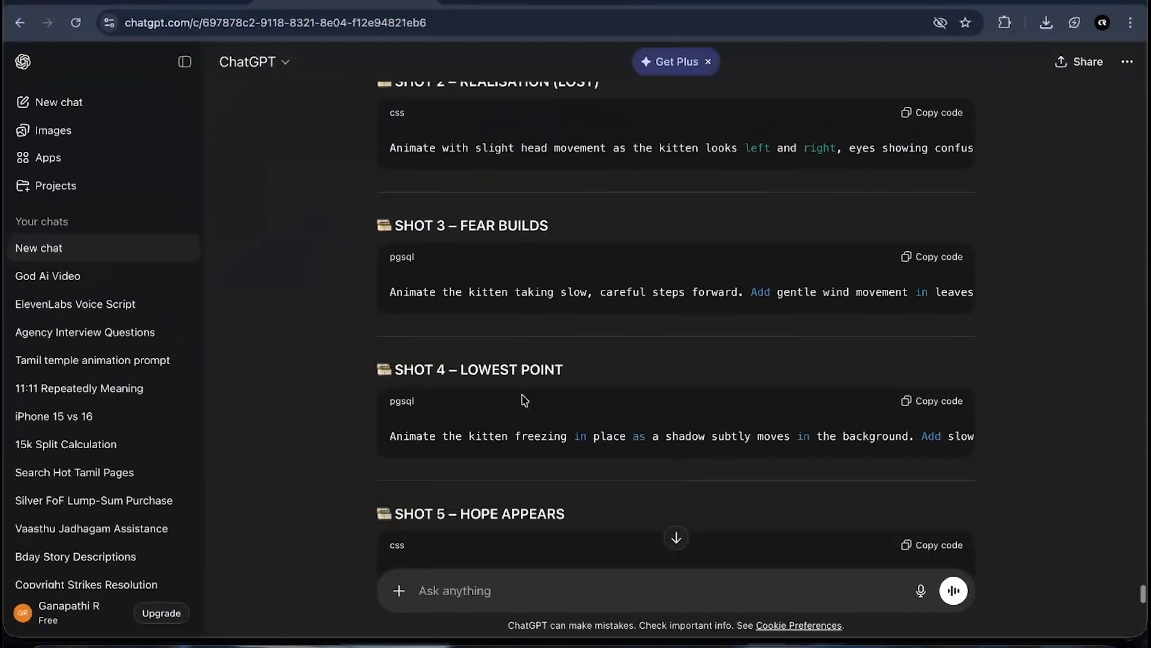
click(936, 350)
key(ctrl+Up)
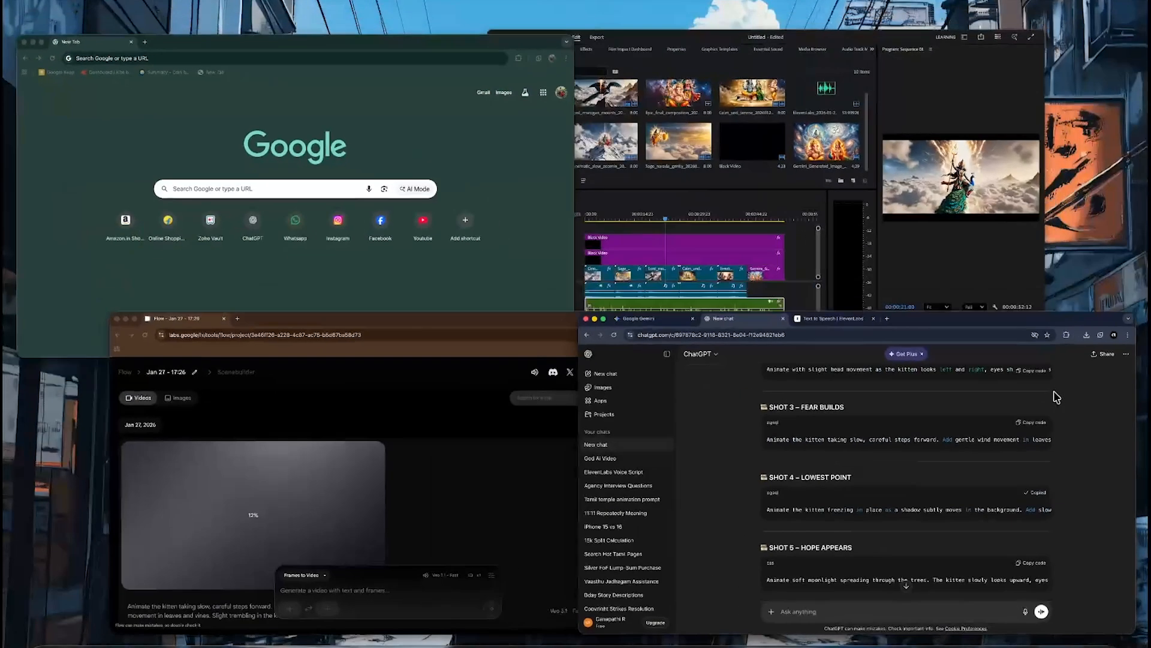
- Paste the SHOT 4 prompt into the Flow prompt box and generate the video
click(563, 550)
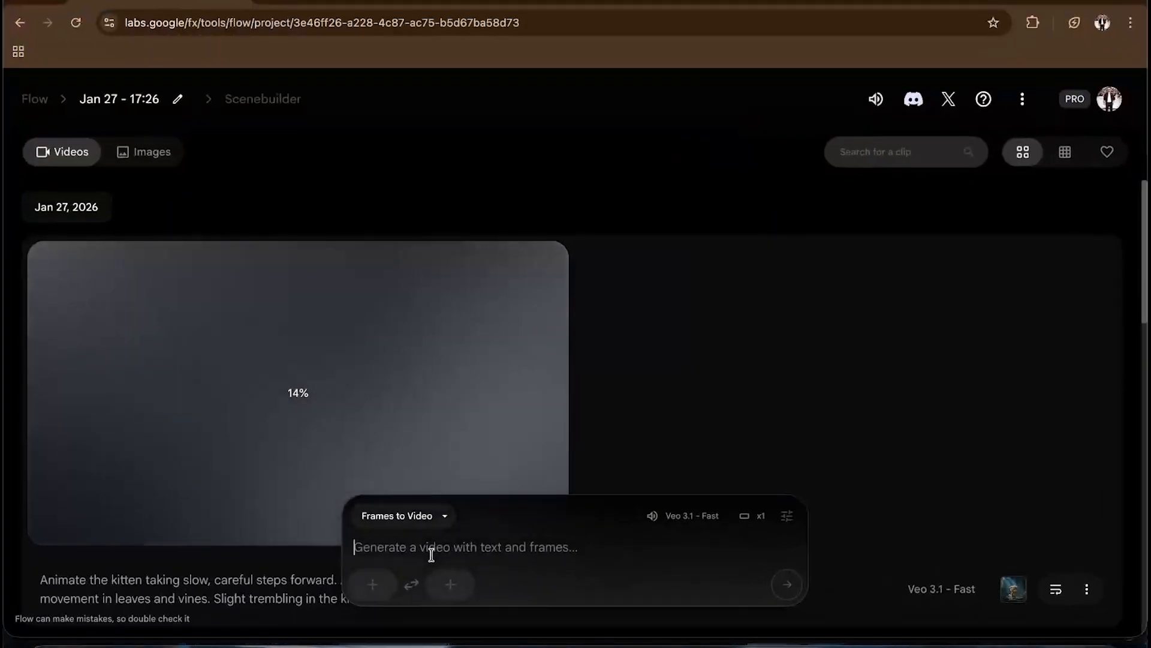
click(431, 549)
key(super+v)
key(BackSpace)
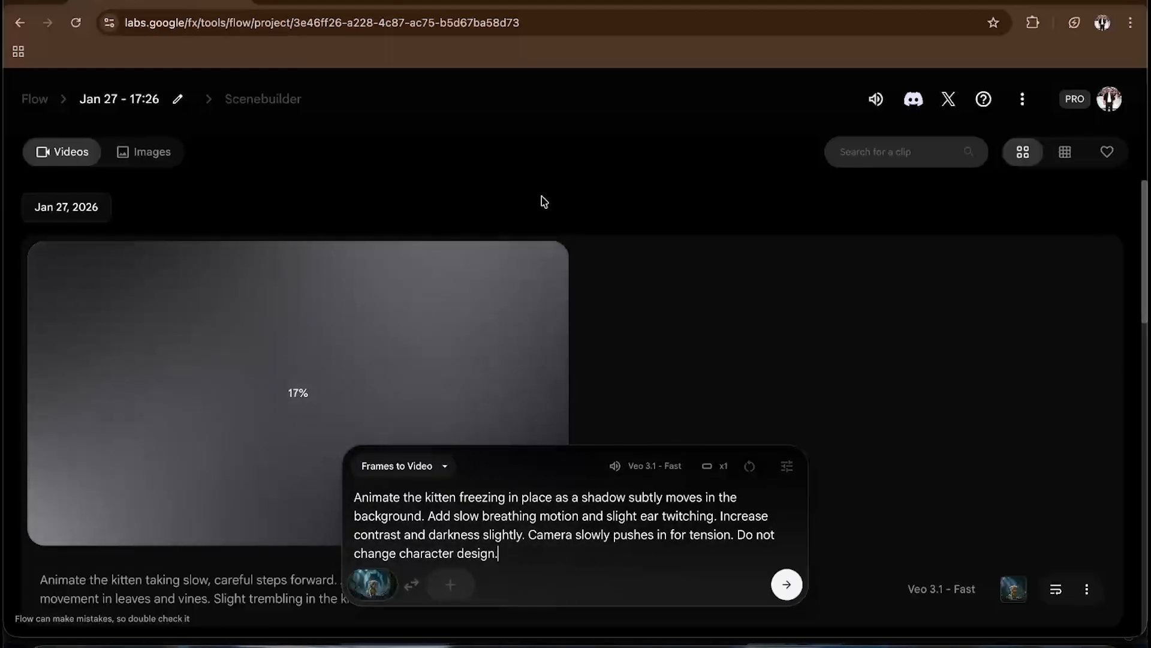
click(787, 584)
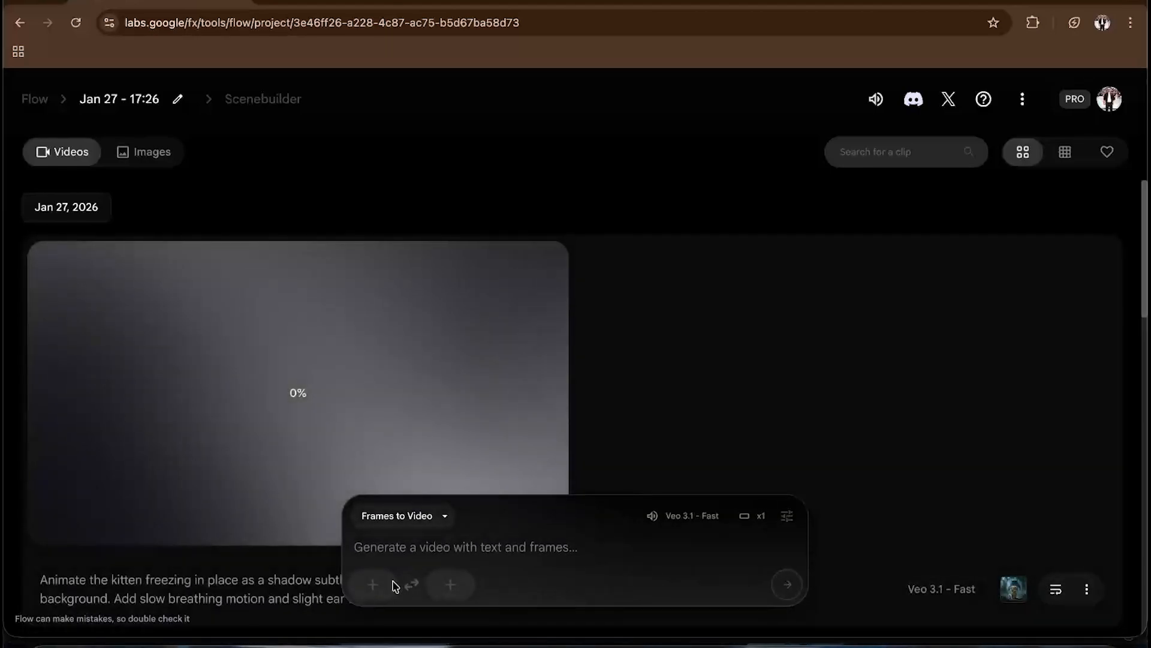
- Preview and upload Gemini_Generated_Image_h52v2h52v2h52v2h.png, the cheerful kitten image, as a landscape-cropped first-frame ingredient
click(372, 584)
click(298, 189)
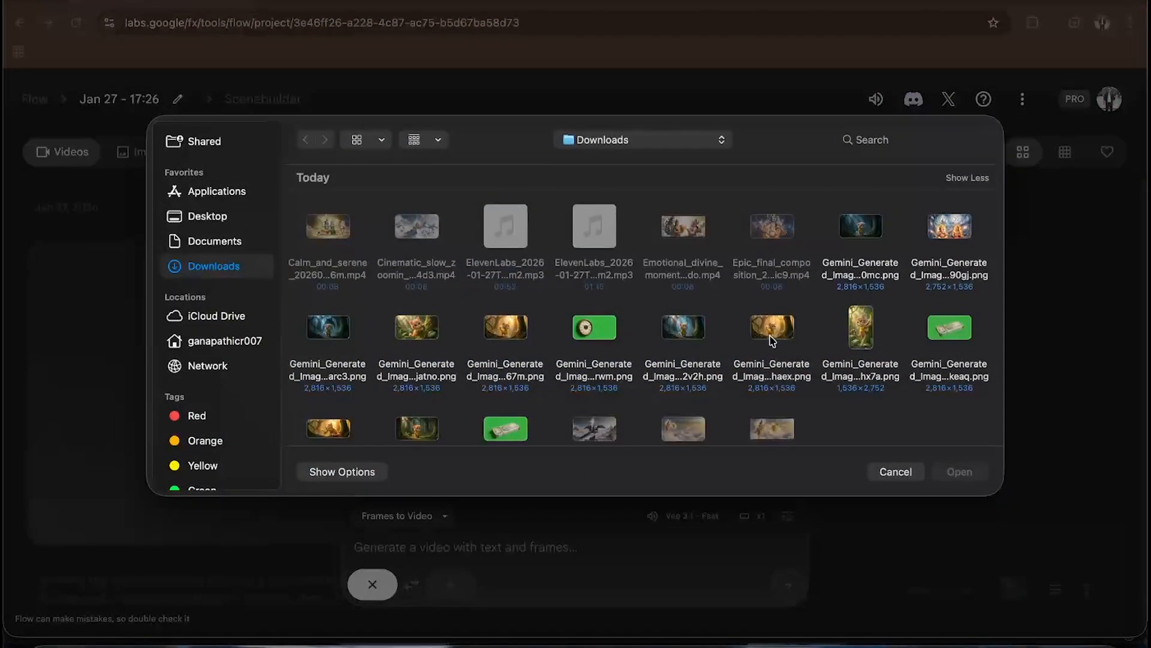
click(698, 340)
key(space)
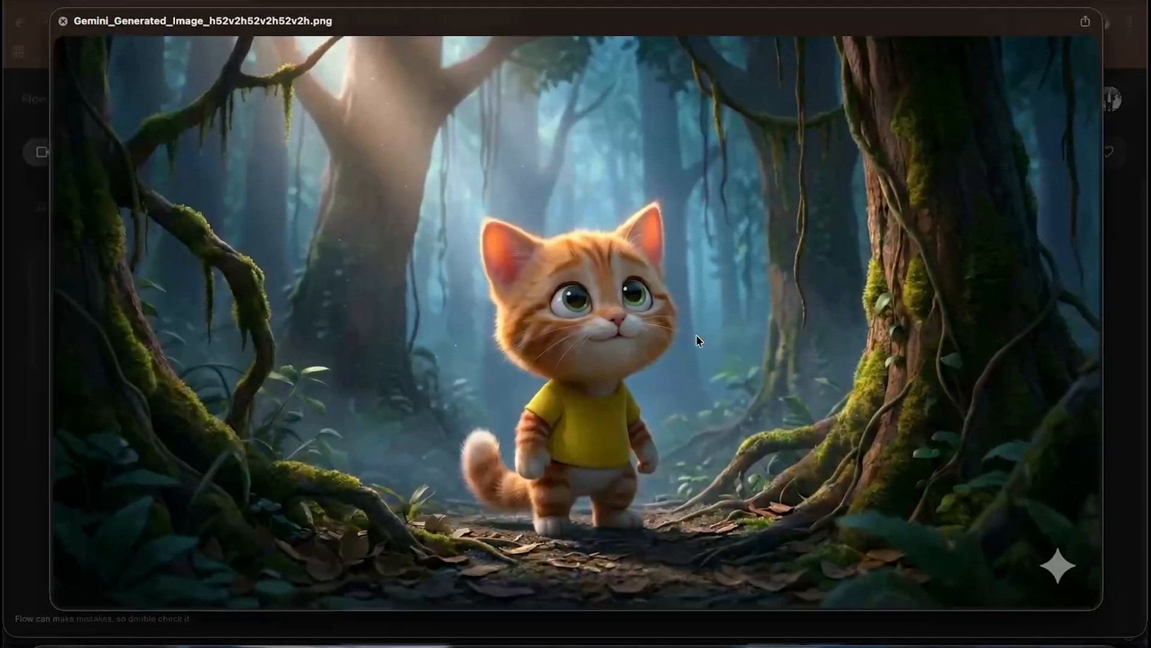
click(56, 18)
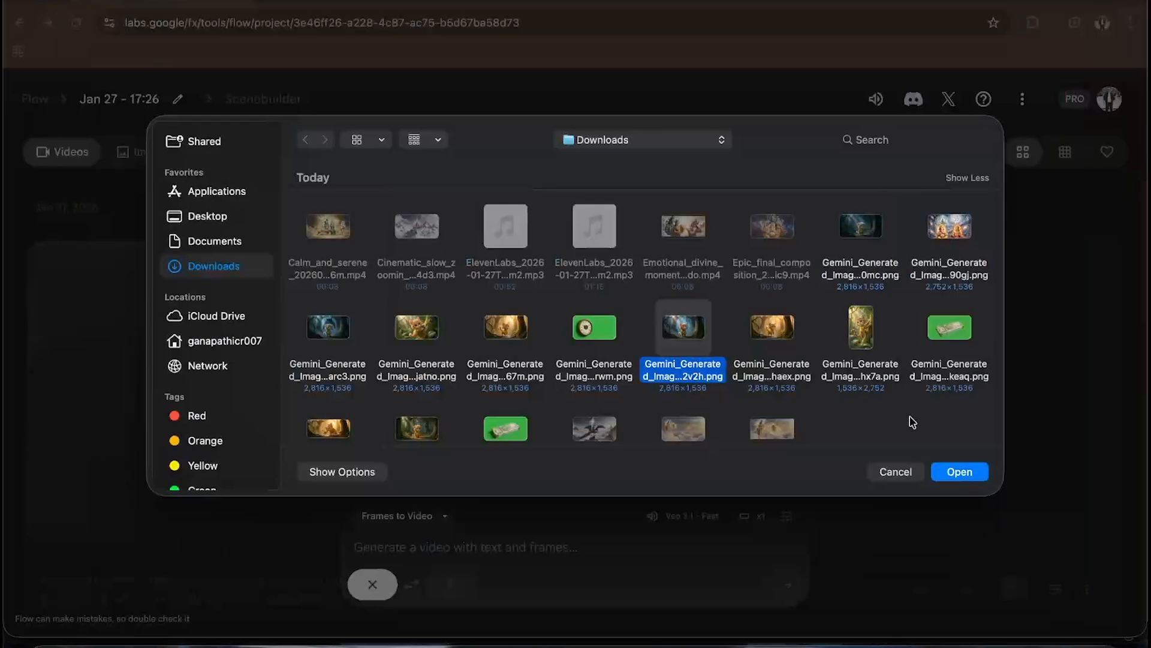
click(959, 470)
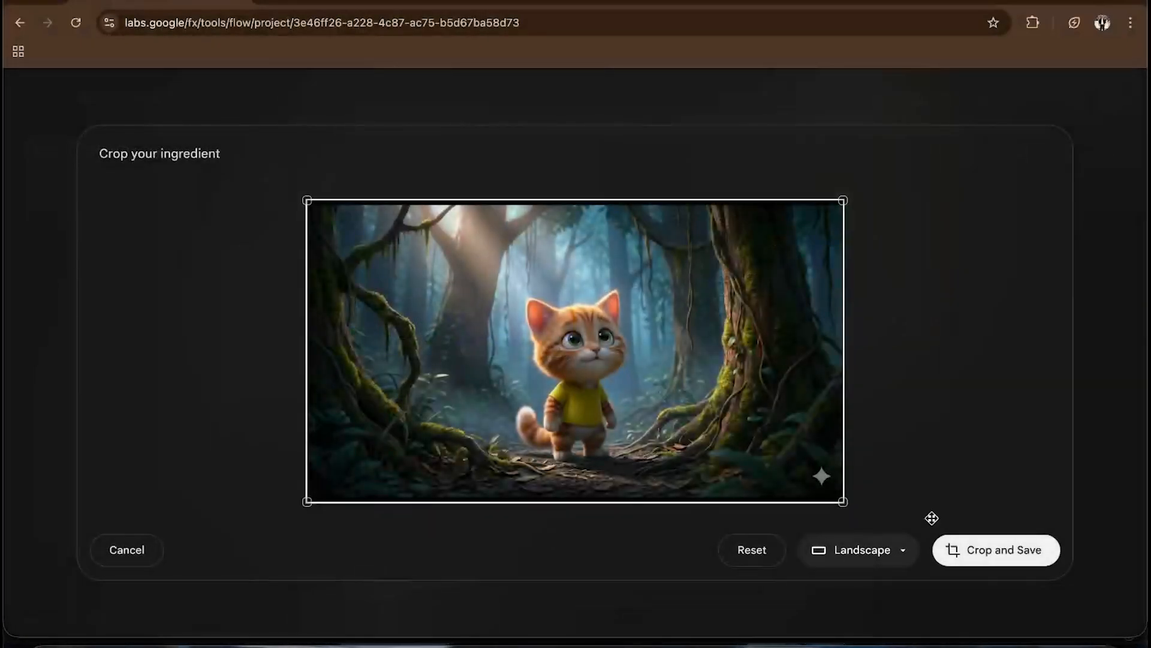
click(981, 546)
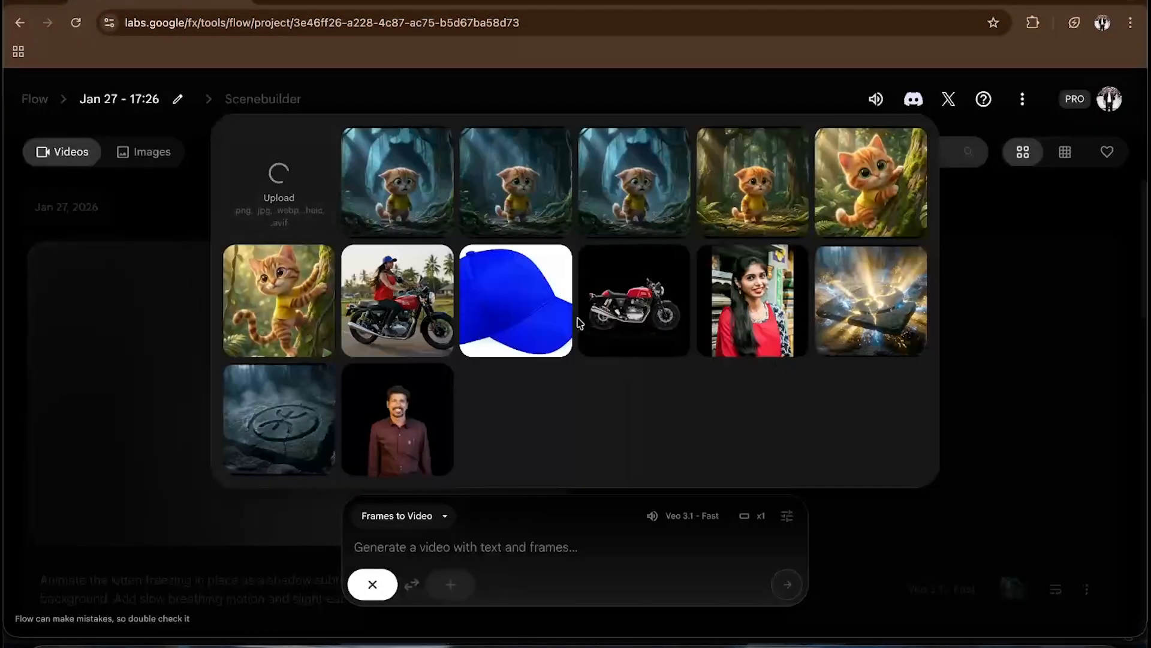
- Switch to ChatGPT and copy the SHOT 5 – HOPE APPEARS animation prompt
key(ctrl+Up)
click(588, 386)
scroll(588, 387, down, 3)
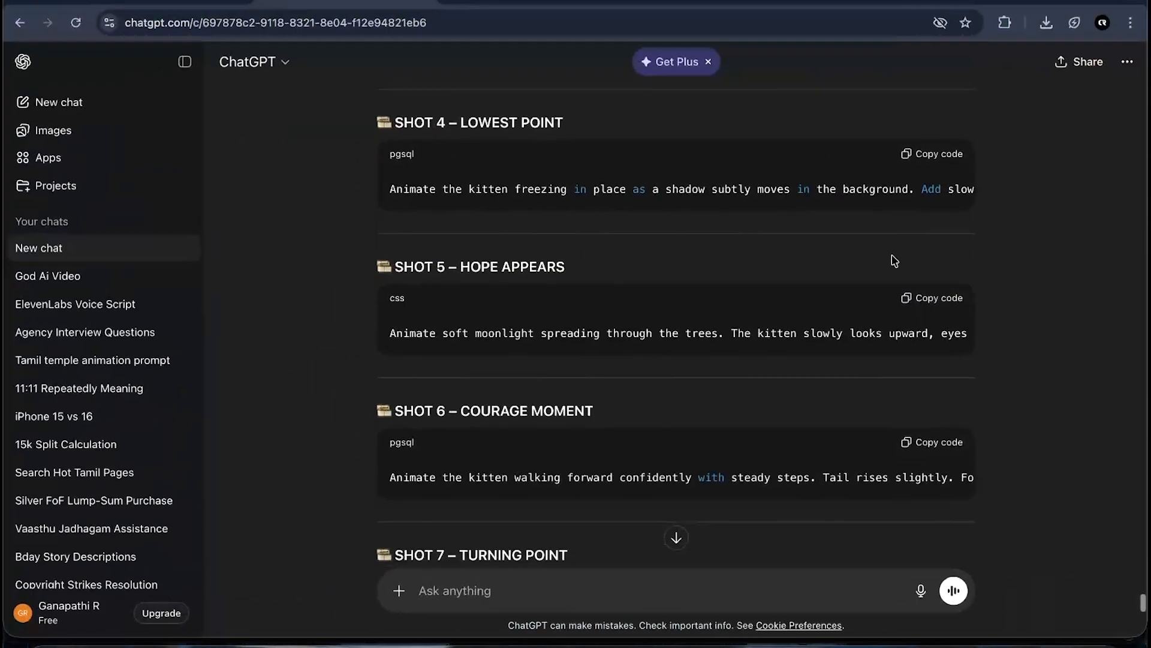
key(ctrl+Up)
click(611, 450)
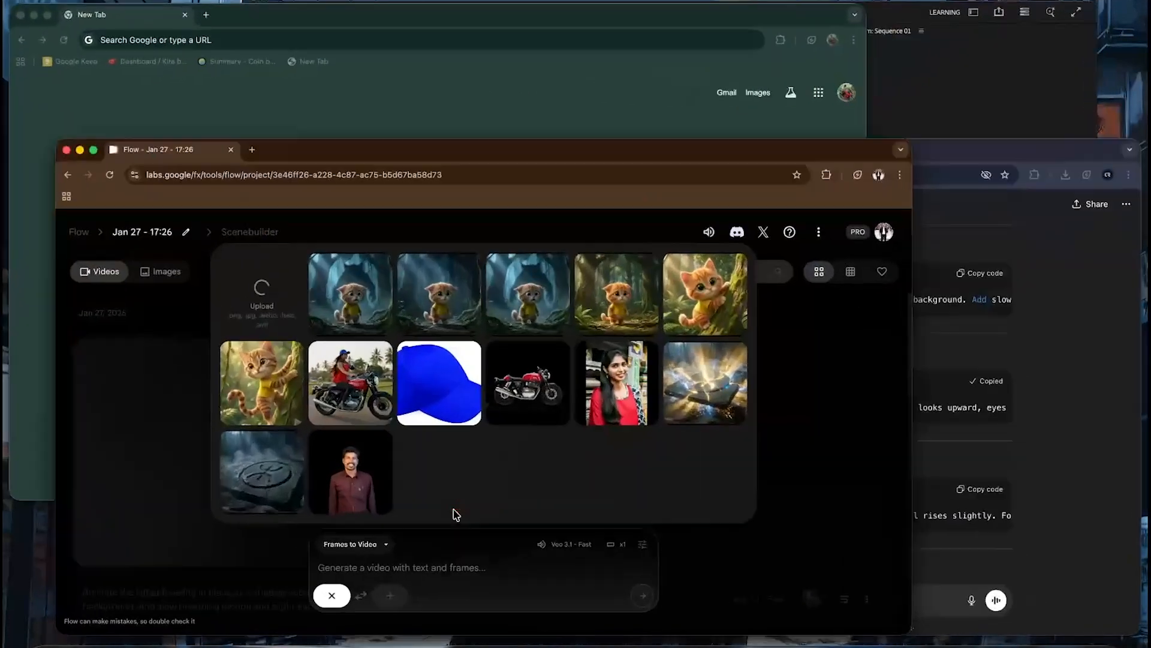
- Paste the SHOT 5 prompt into the Flow prompt box and generate the video
click(408, 558)
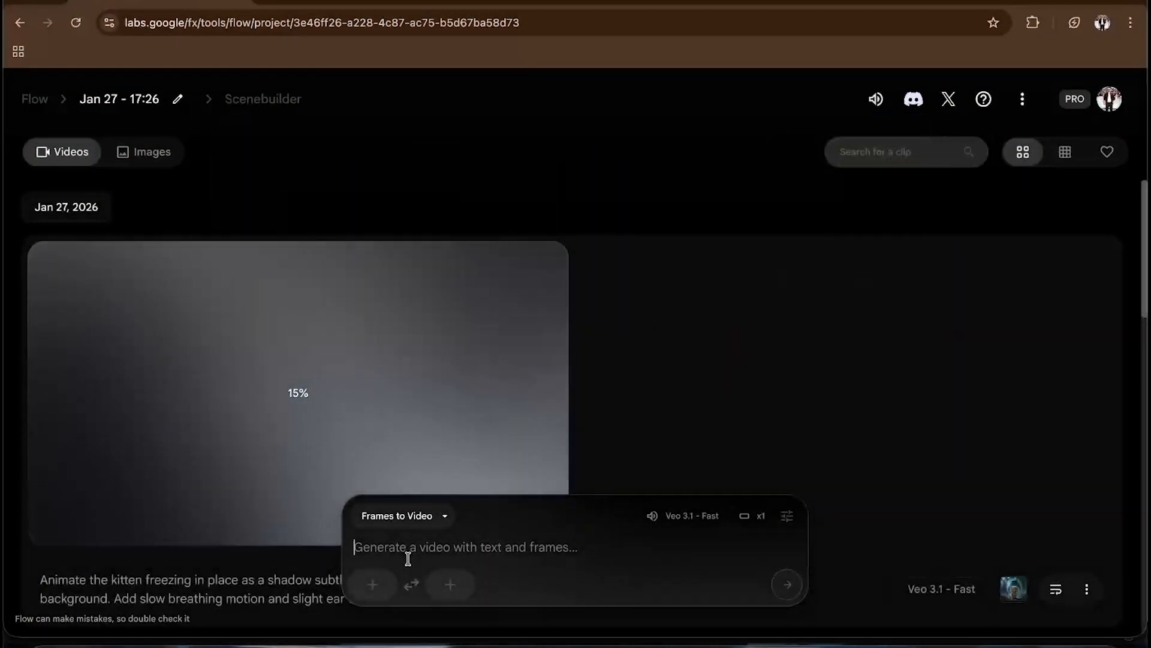
key(super+v)
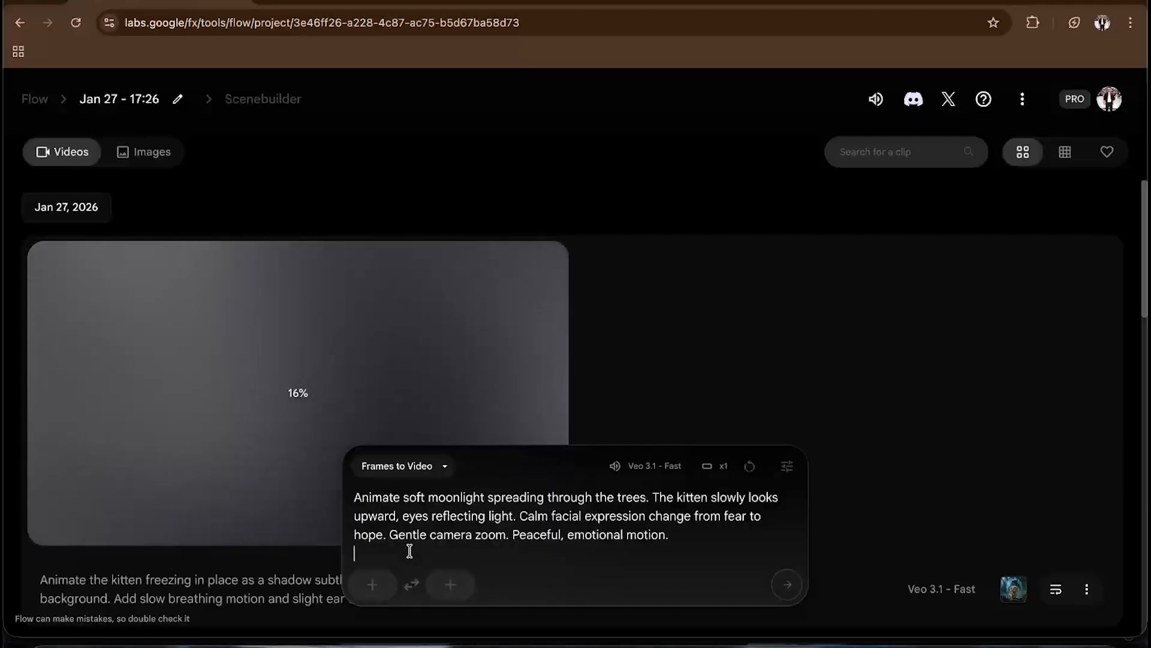
scroll(470, 402, down, 1)
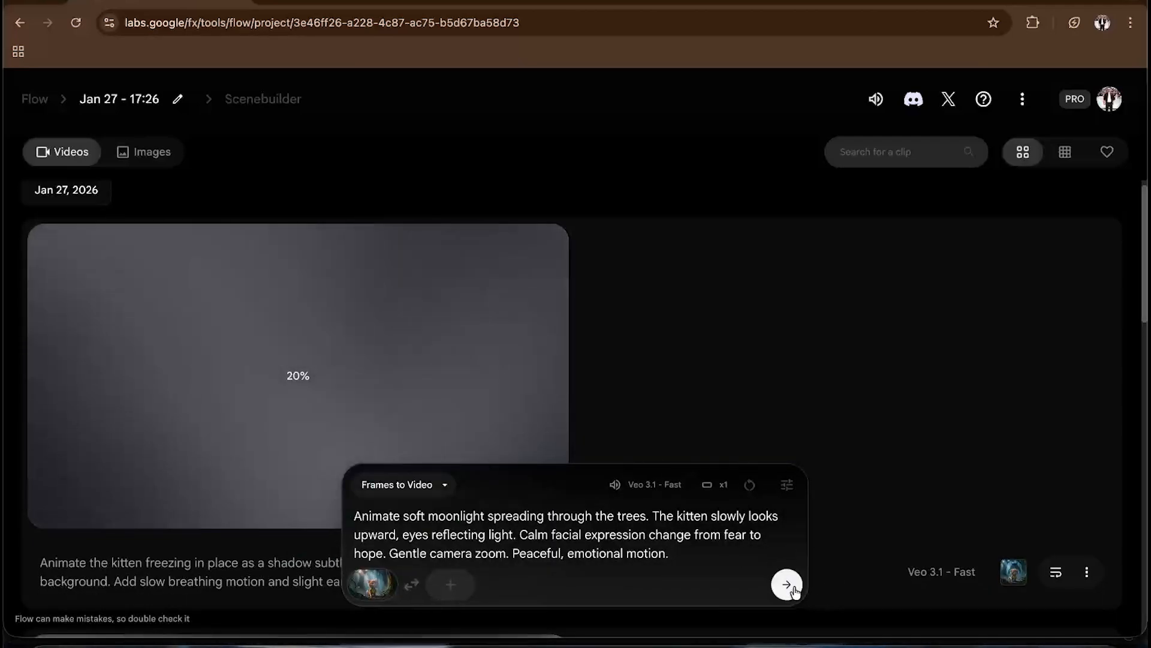
click(790, 588)
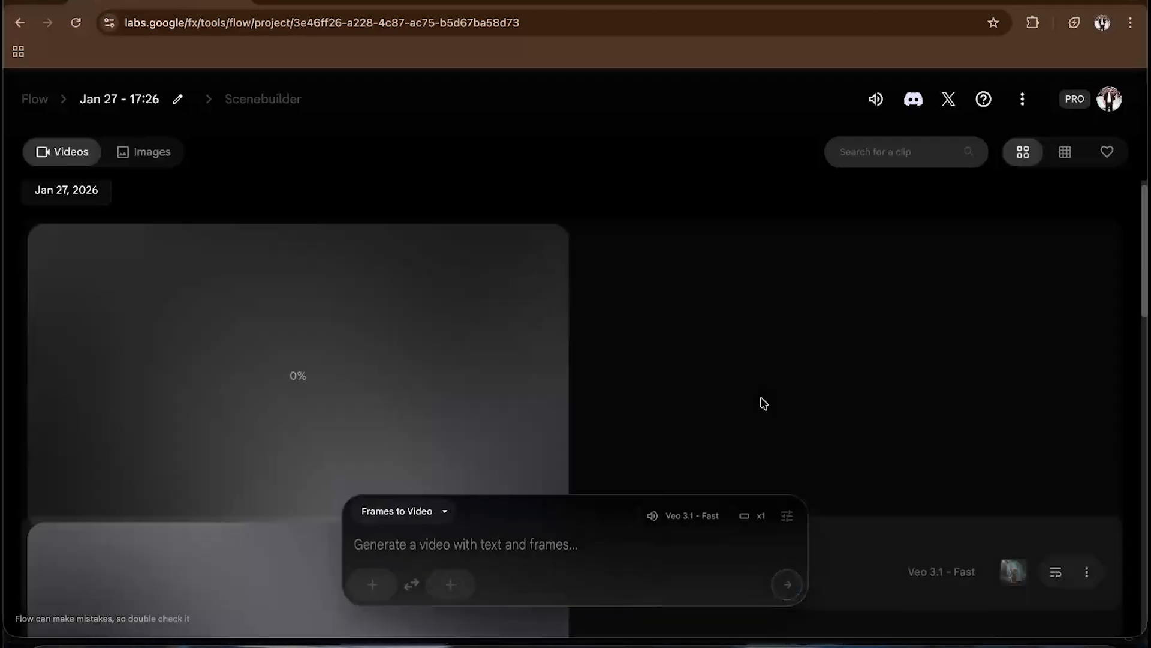
- Open the first-frame upload dialog and preview the kitten images in Downloads
scroll(762, 401, down, 5)
scroll(693, 454, down, 3)
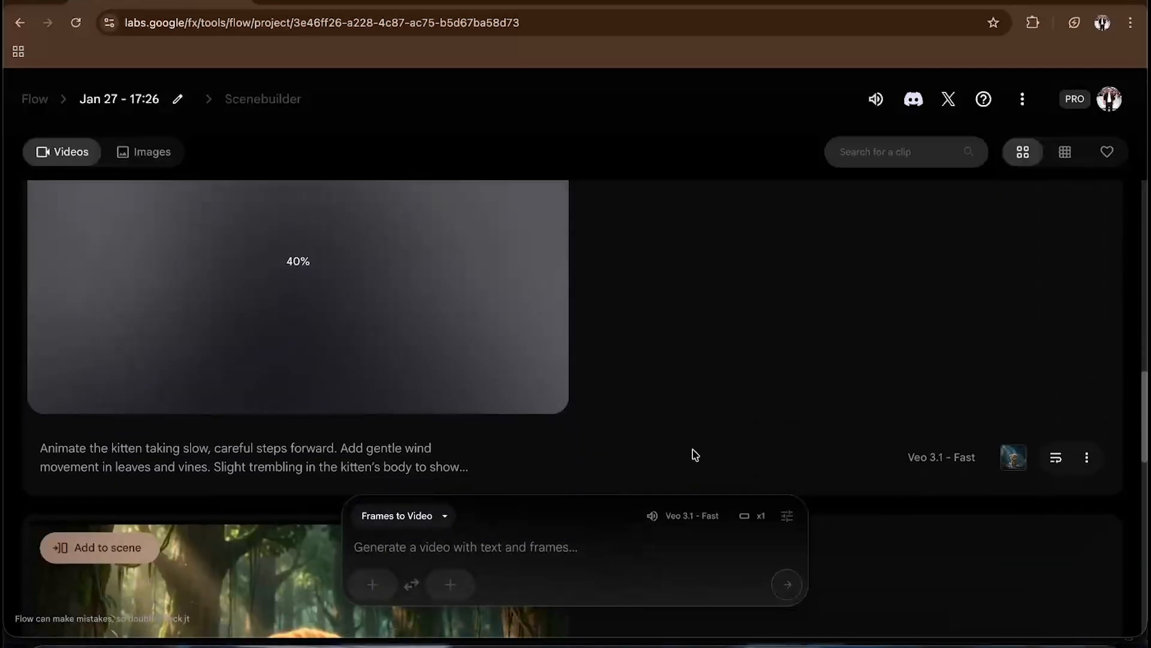
scroll(695, 455, up, 15)
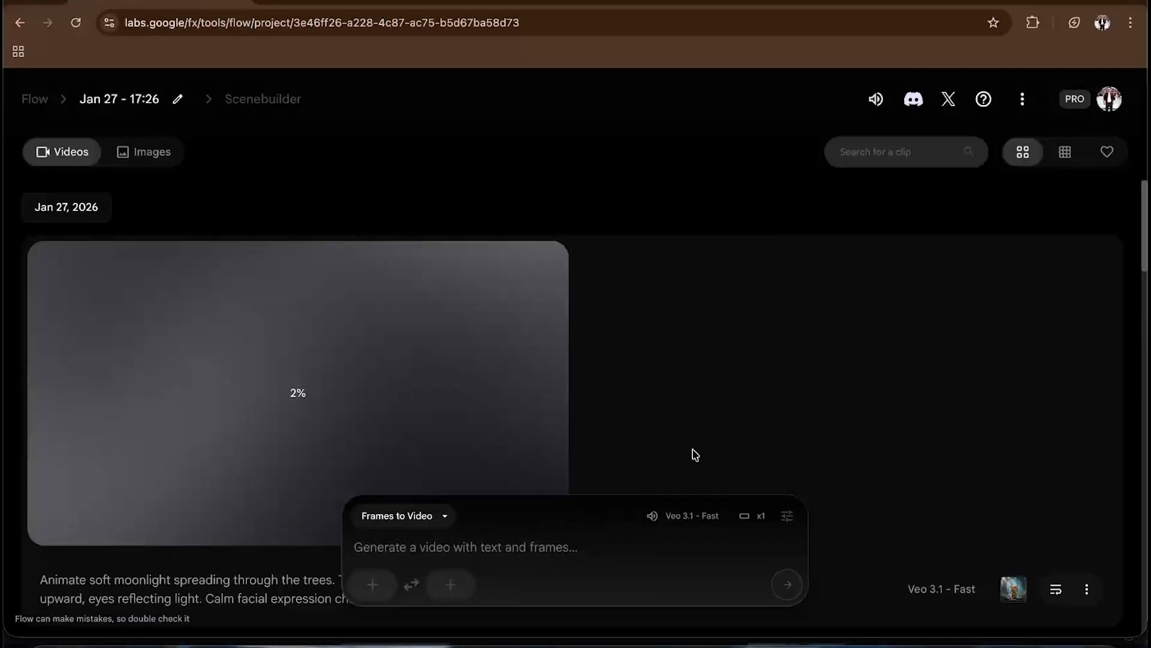
scroll(694, 455, down, 8)
scroll(694, 454, up, 15)
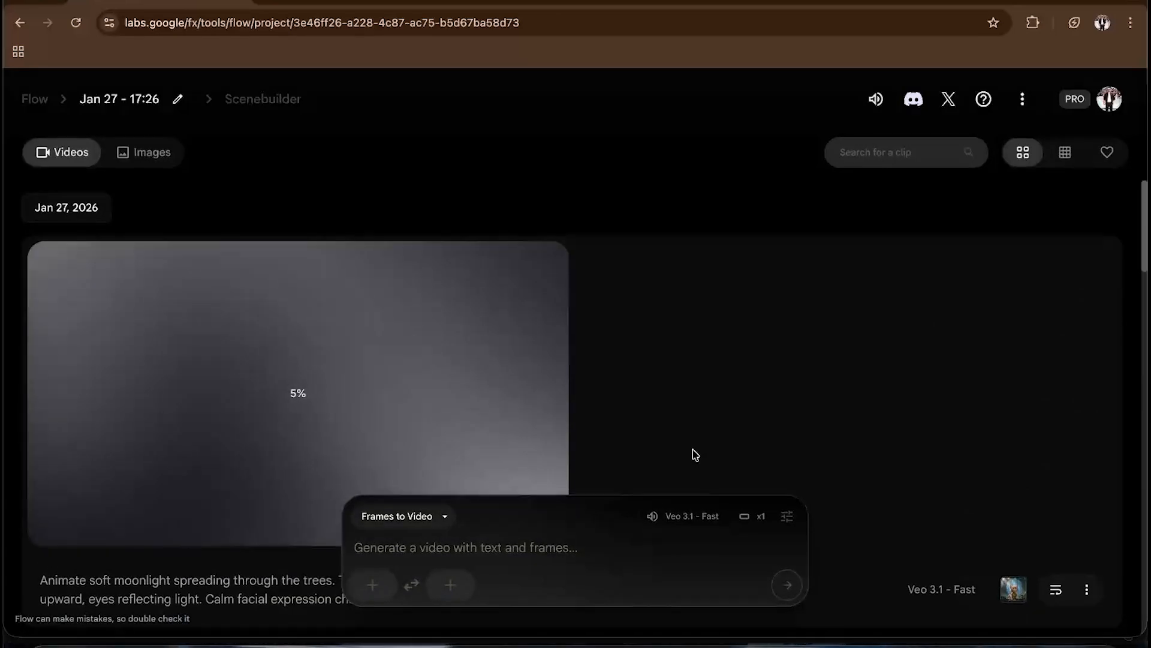
click(370, 588)
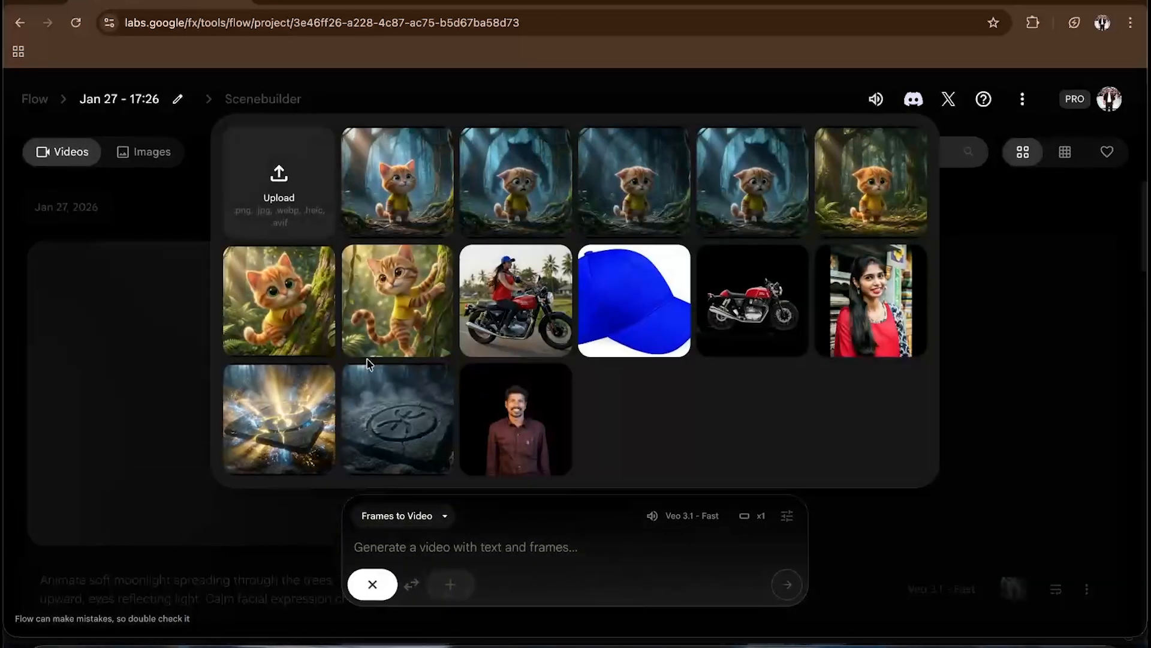
click(284, 200)
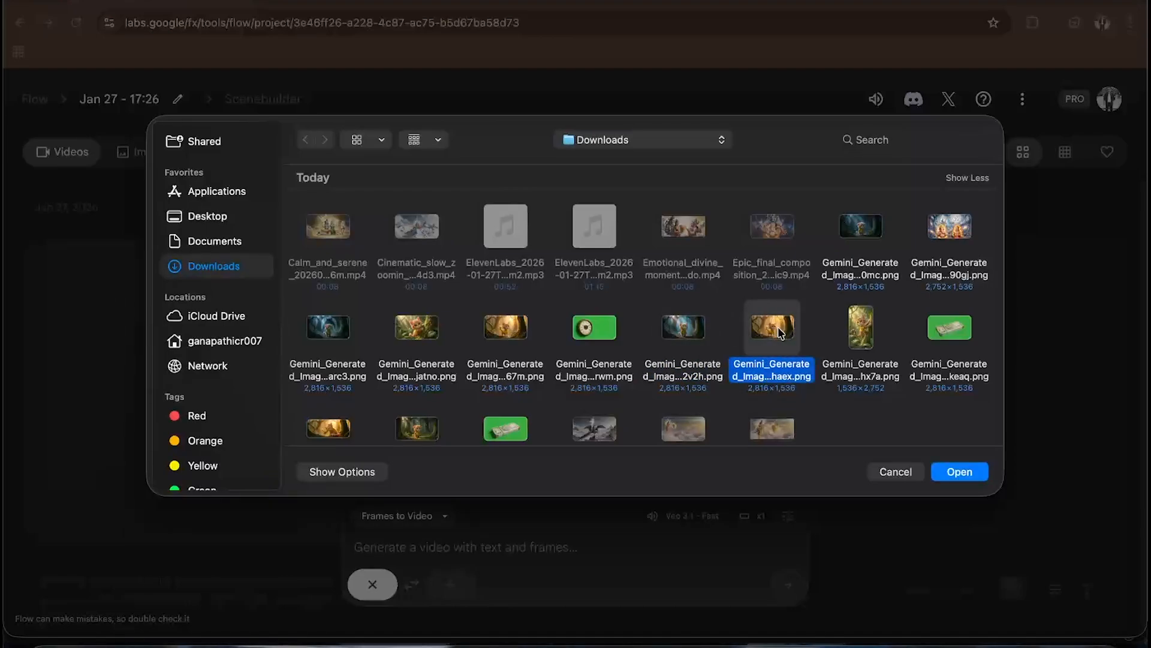
key(space)
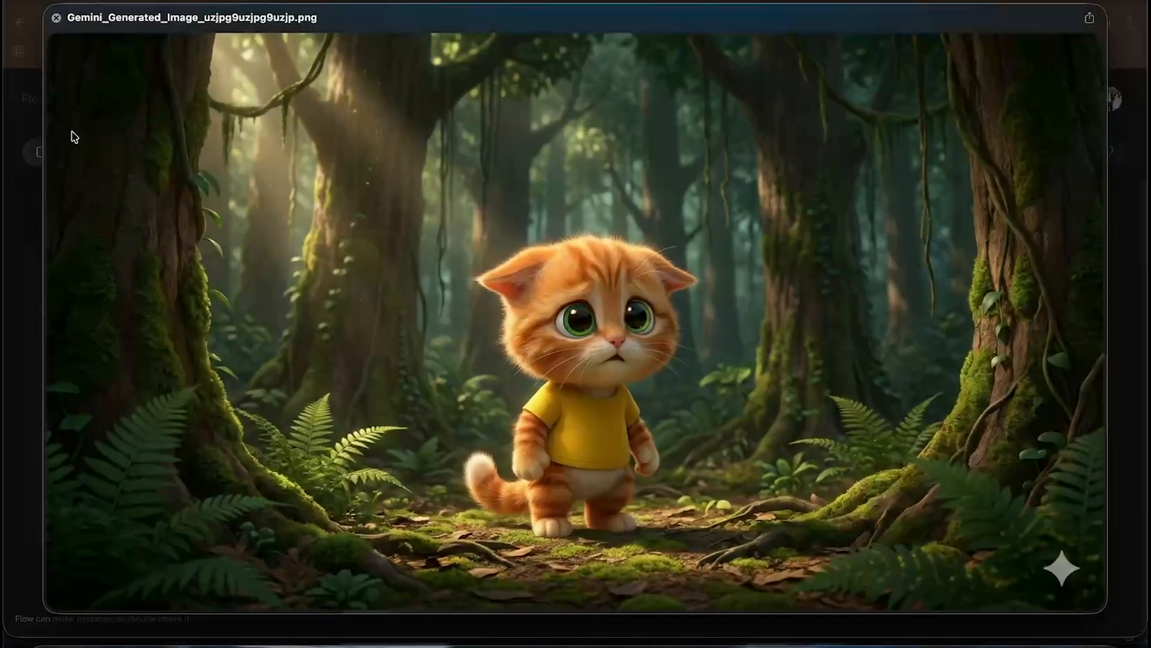
click(56, 19)
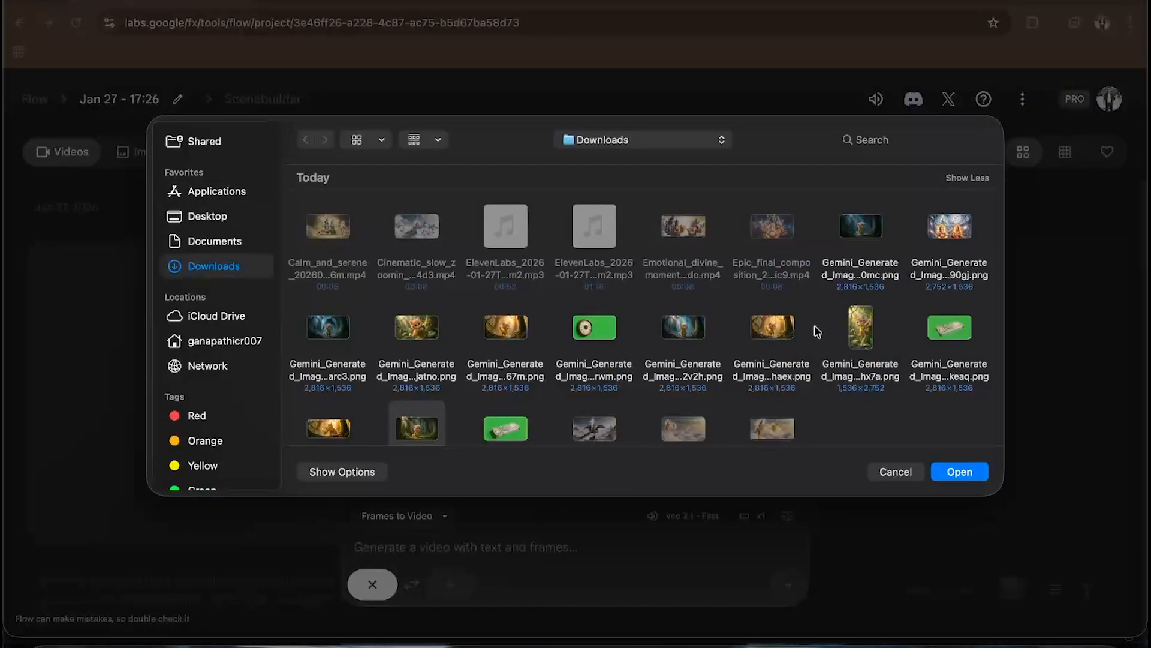
key(space)
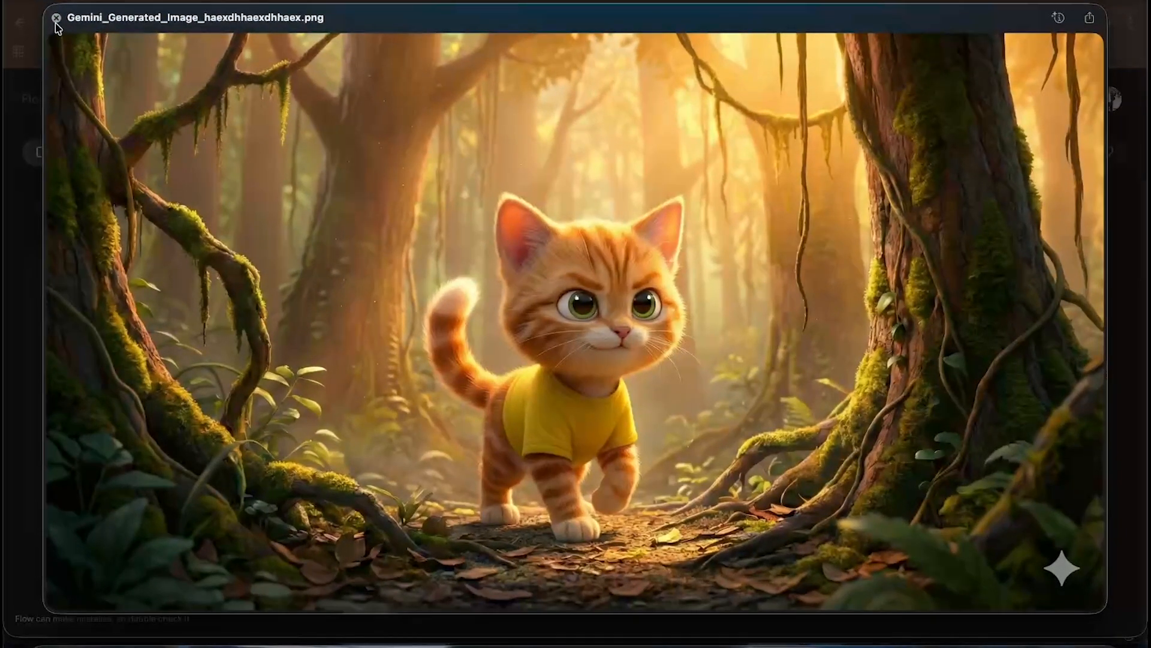
click(57, 18)
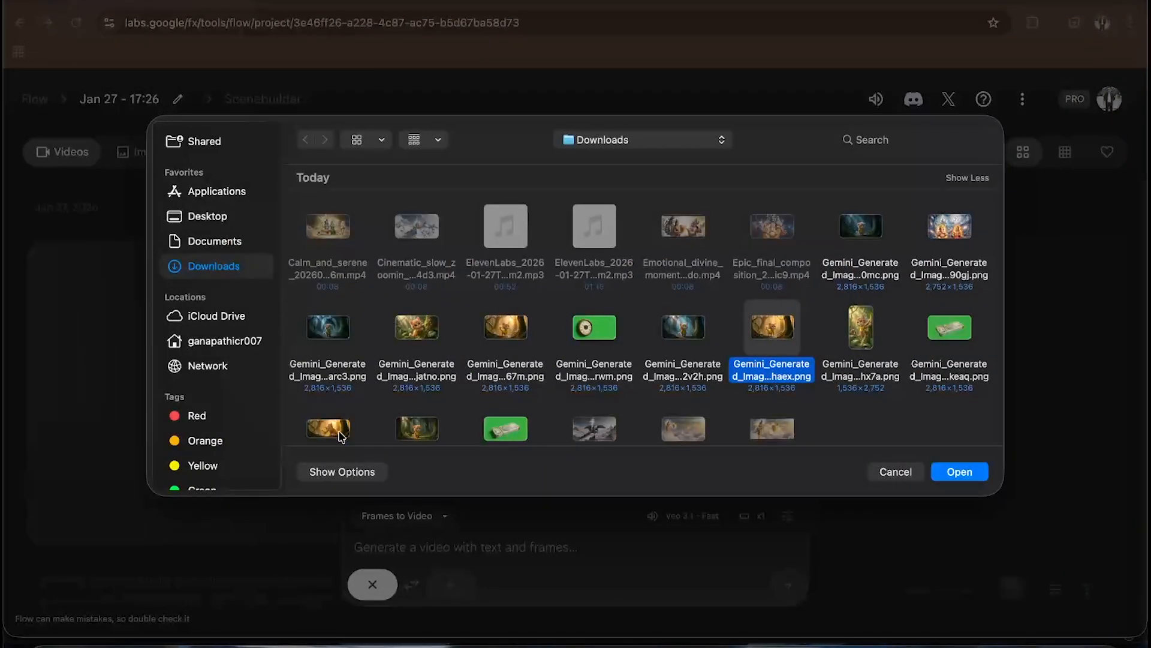
key(space)
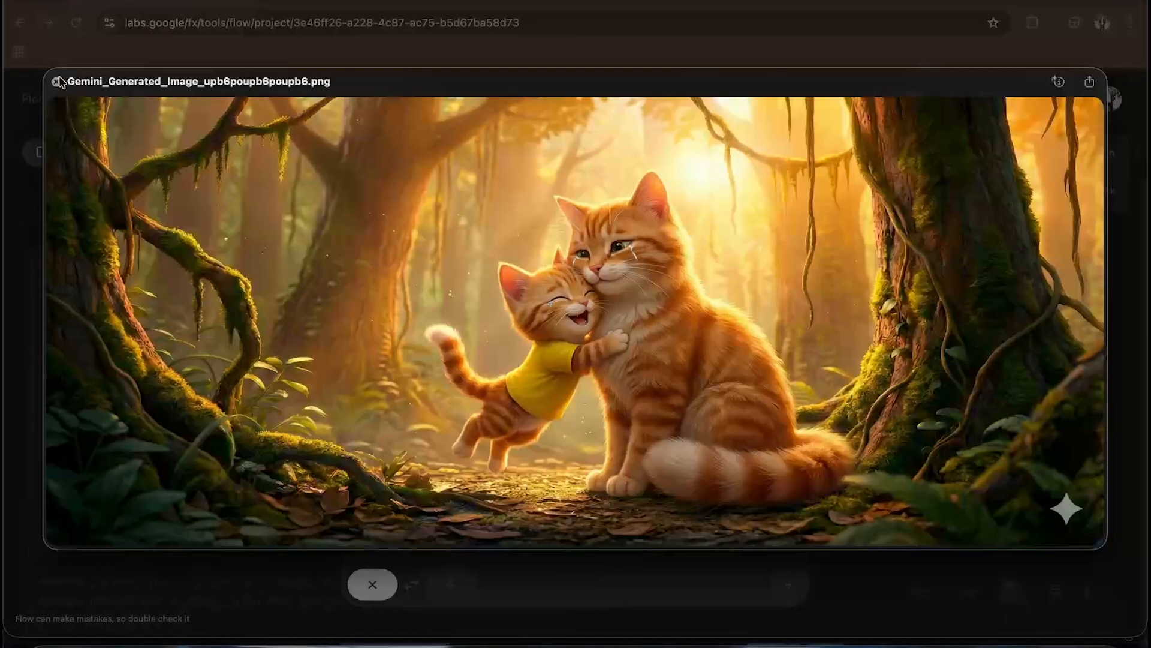
click(57, 81)
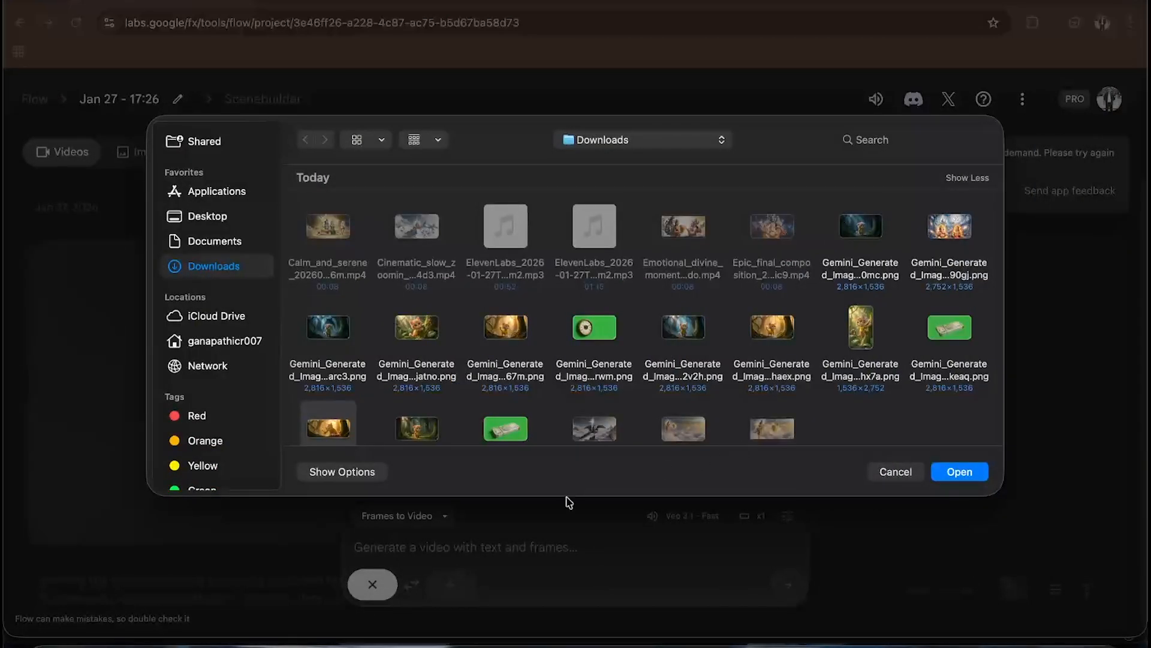
- Switch to Gemini and review the generated happy, alert kitten image
key(ctrl+Up)
click(447, 575)
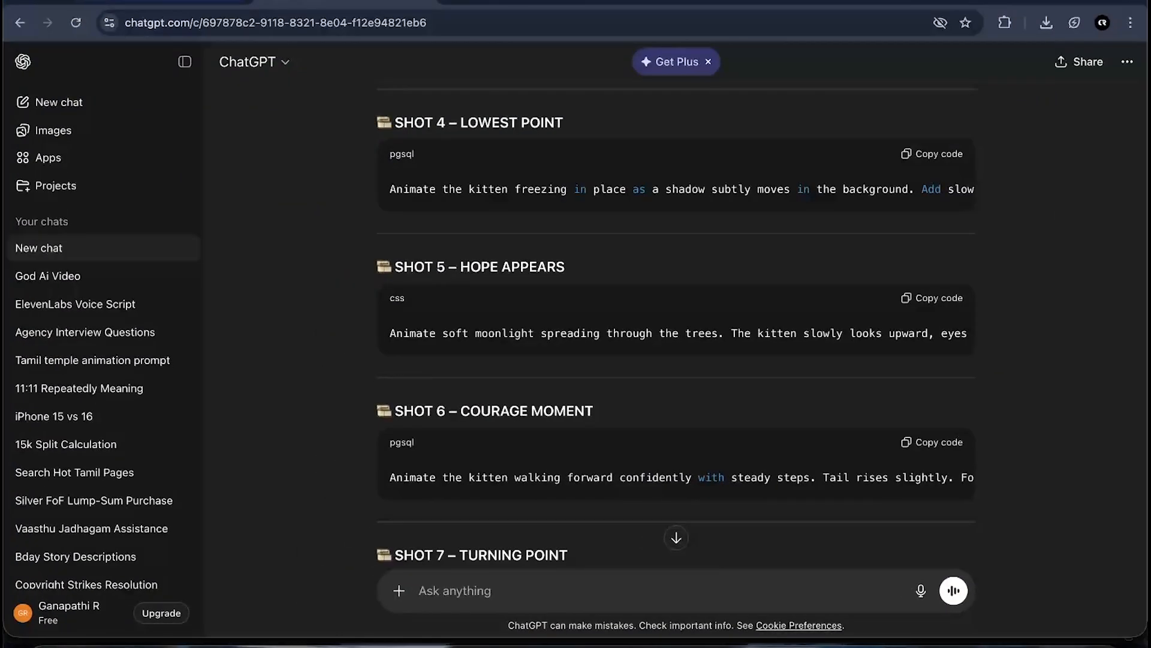
click(174, 1)
scroll(583, 354, up, 20)
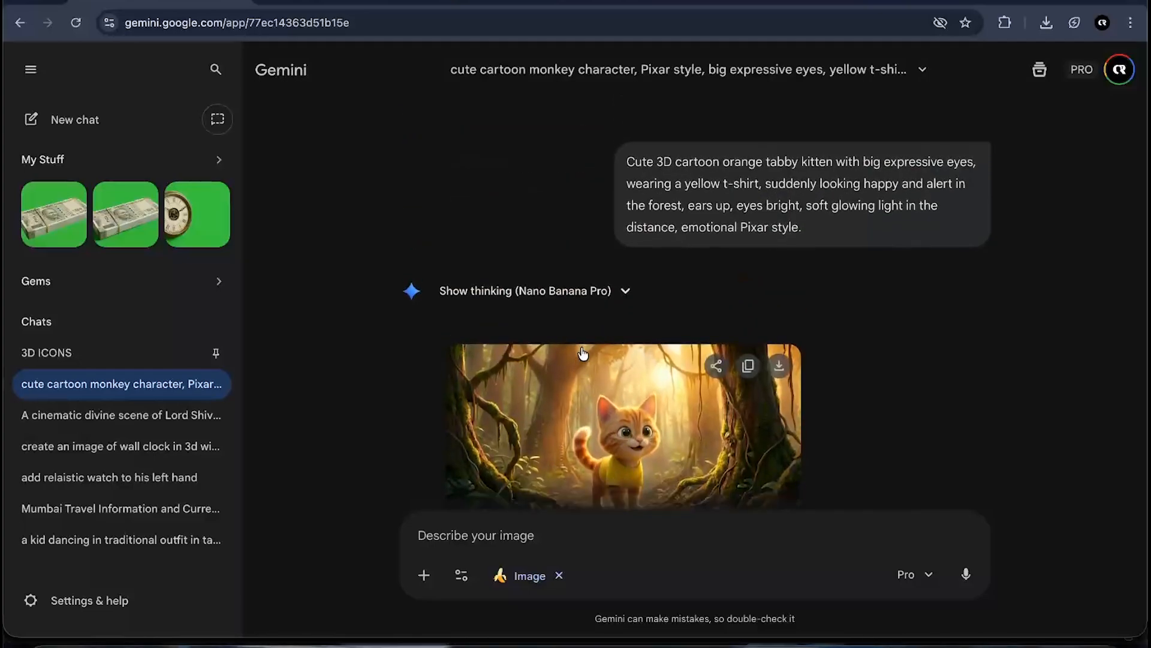
scroll(583, 354, down, 15)
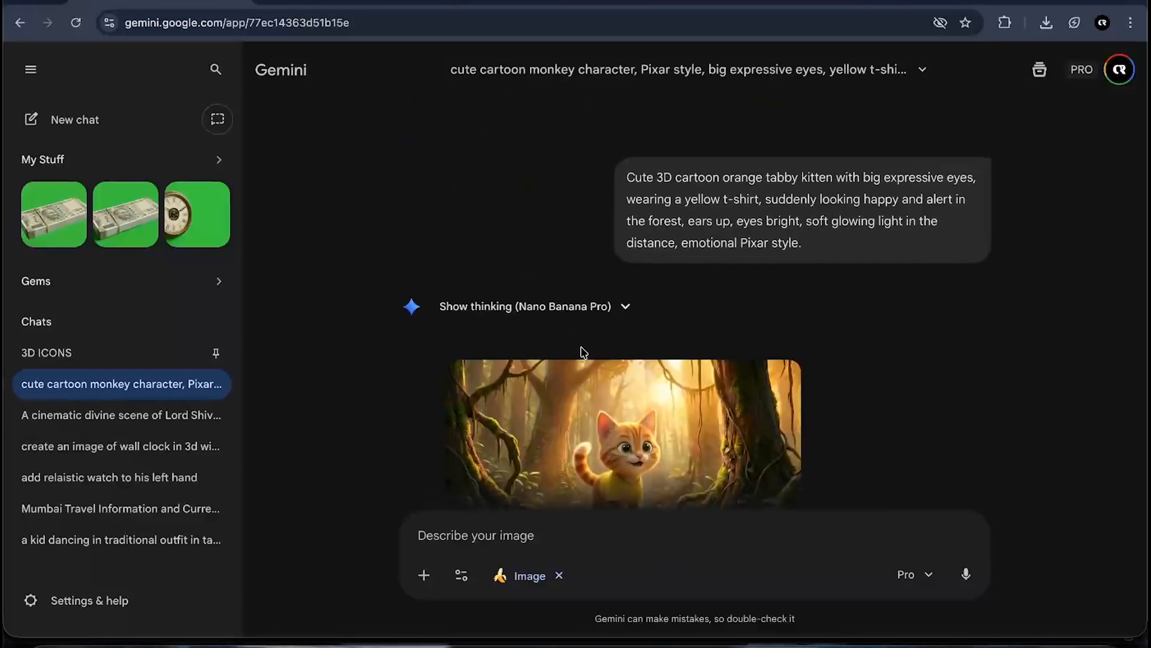
scroll(583, 354, up, 15)
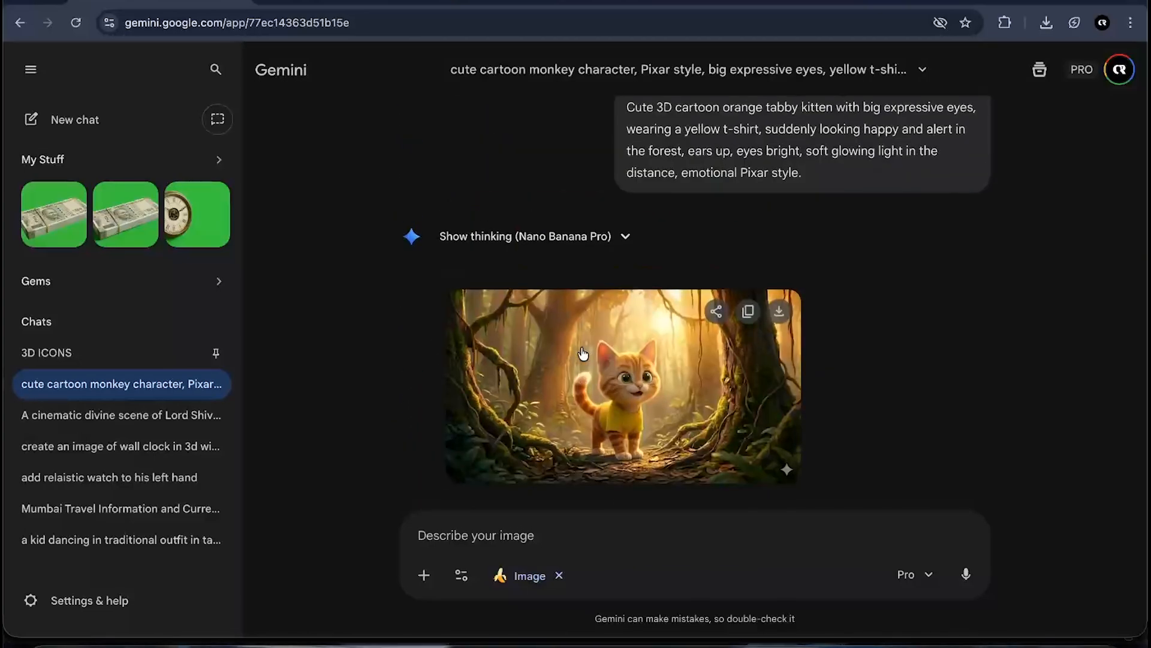
scroll(583, 353, down, 10)
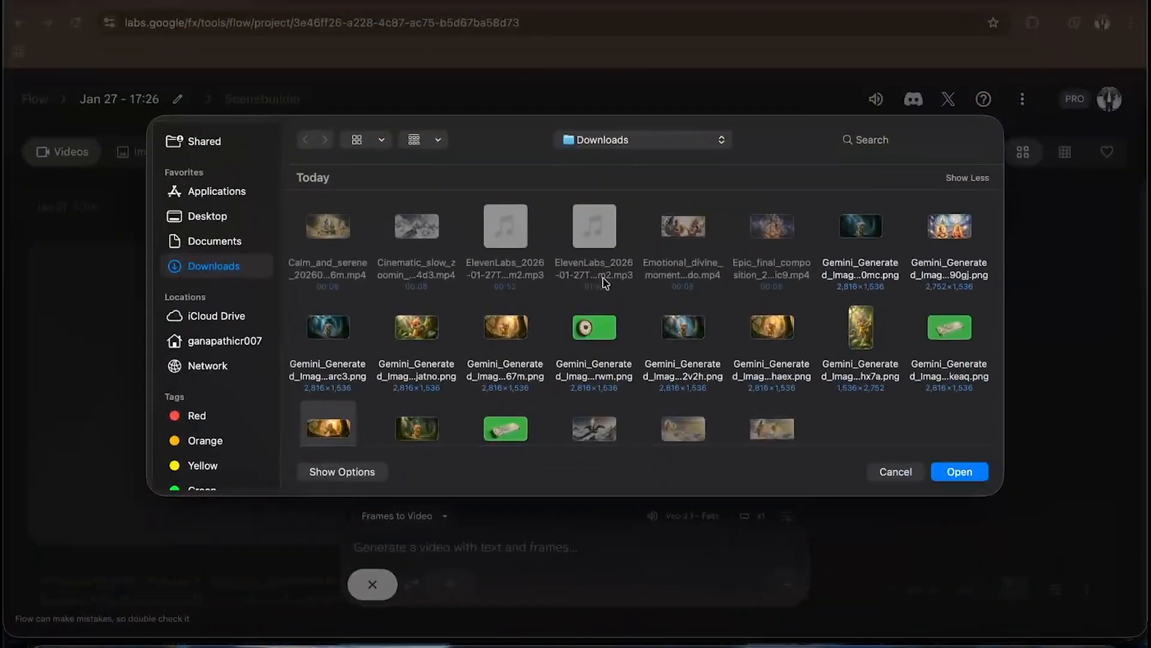
- Preview and upload Gemini_Generated_Image_haexdhhaexdhhaex.png, the confidently walking kitten, as the first frame
scroll(383, 444, down, 1)
key(space)
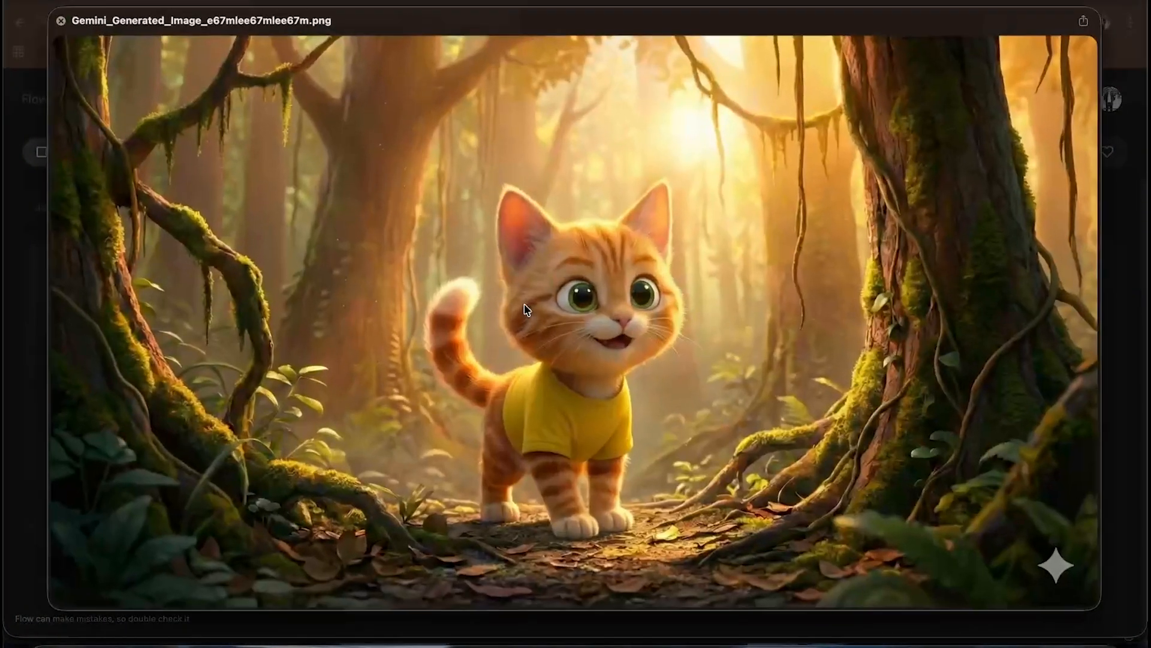
click(56, 20)
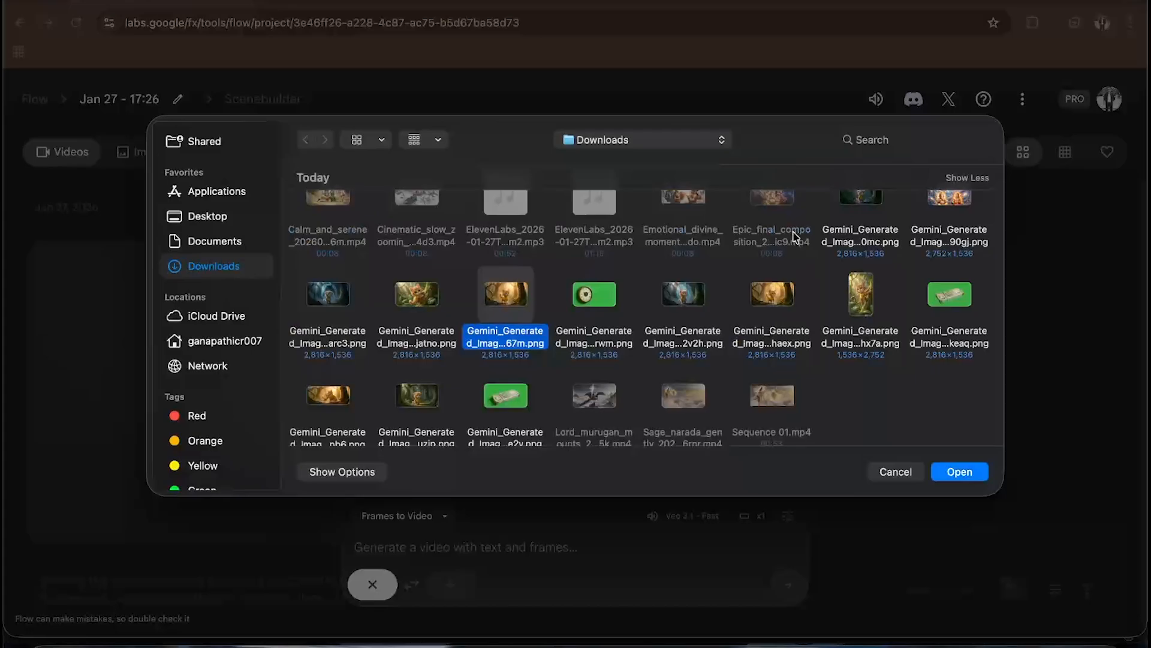
click(779, 289)
key(space)
click(56, 18)
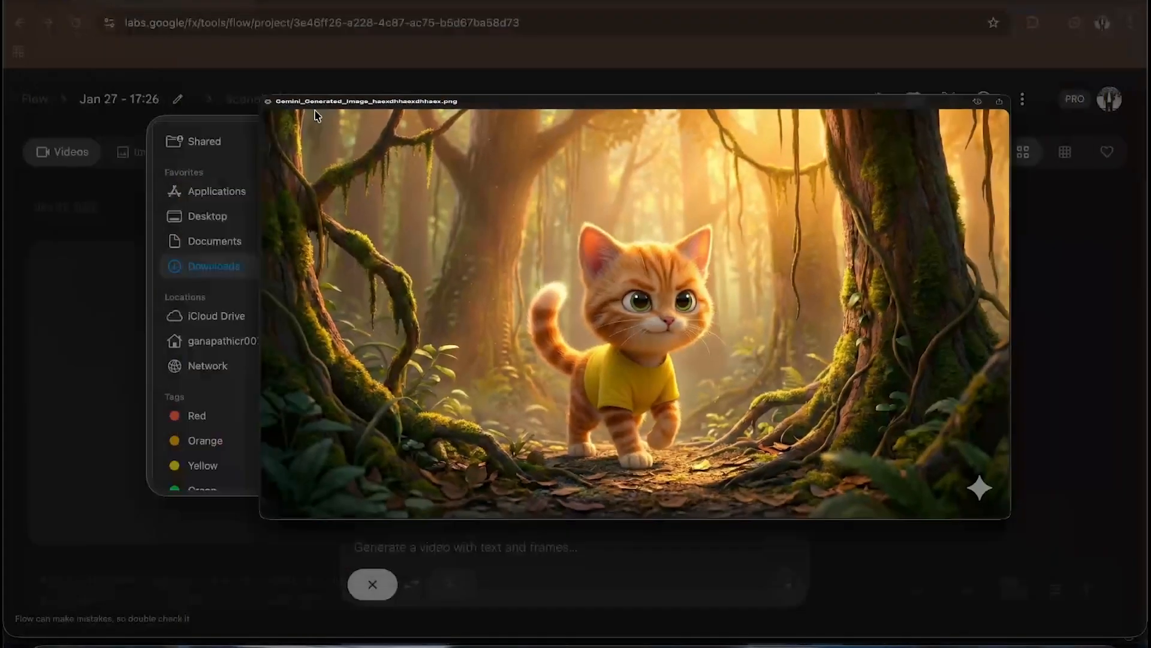
click(958, 472)
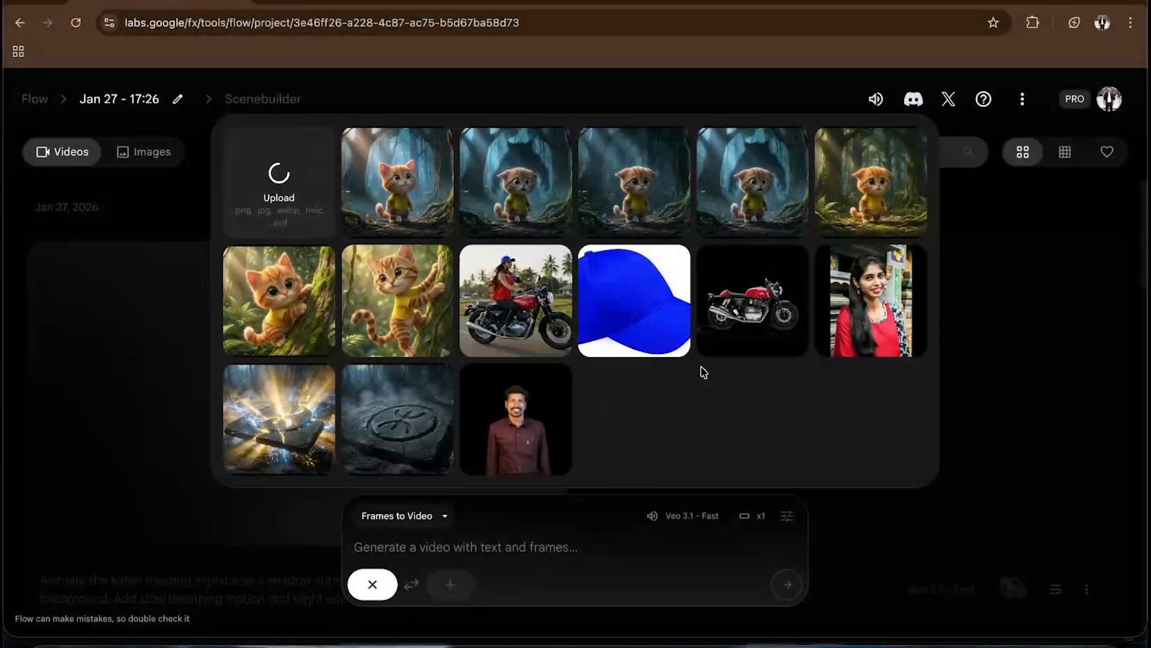
click(967, 559)
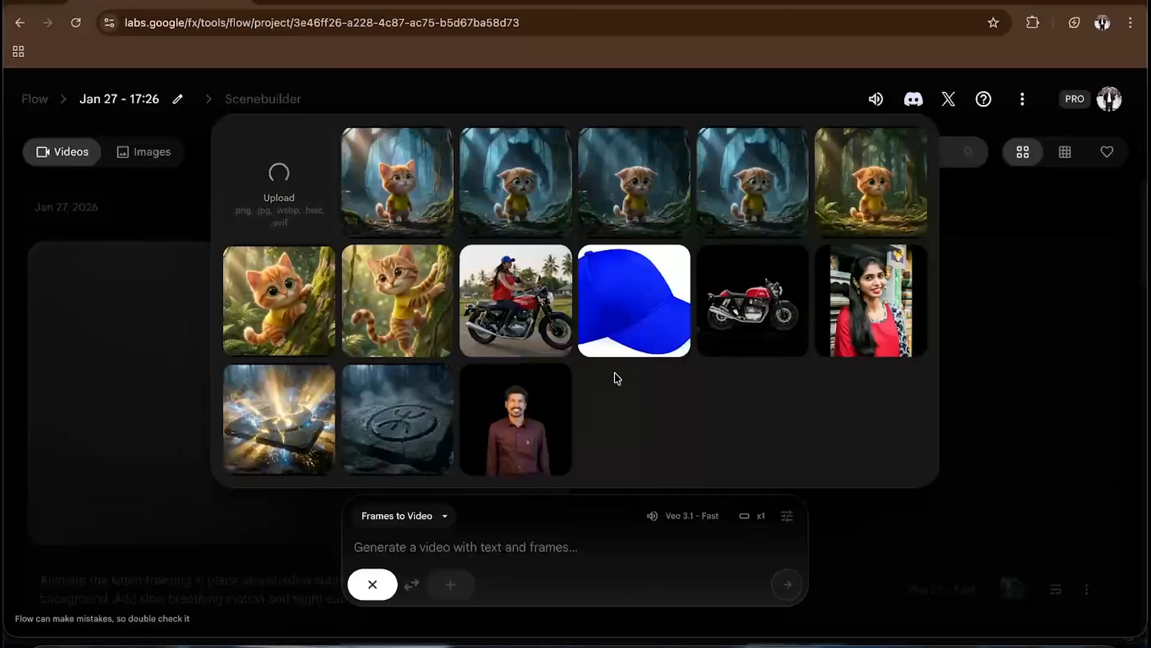
click(406, 554)
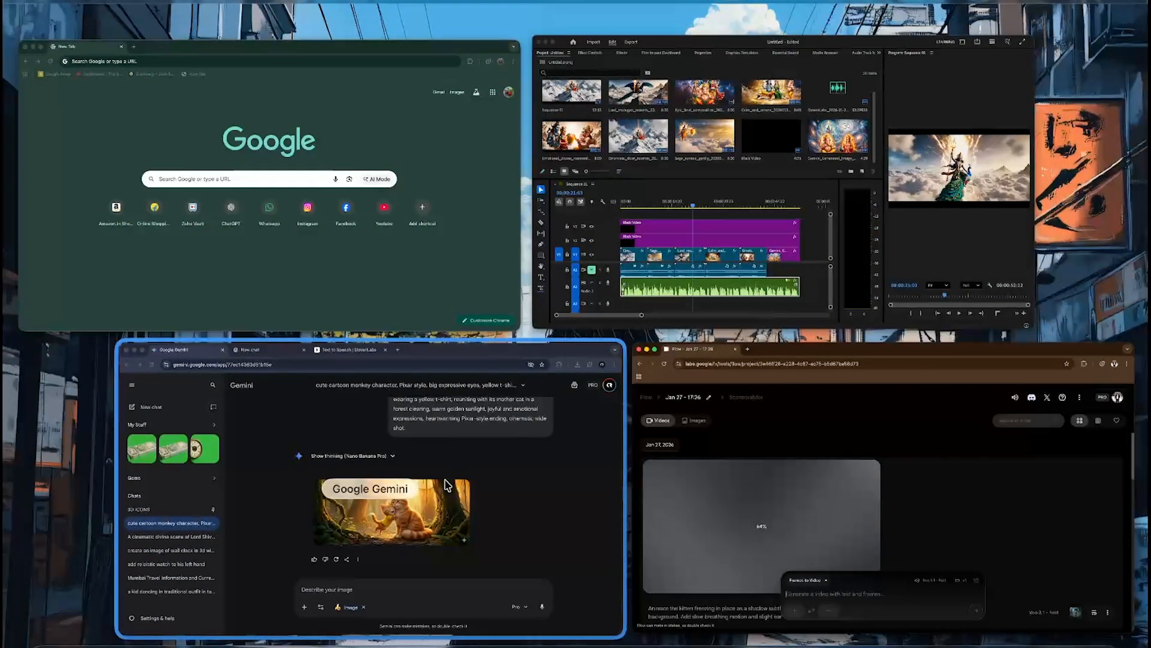
- Switch to ChatGPT and copy the SHOT 6 – COURAGE MOMENT animation prompt
click(438, 358)
click(452, 298)
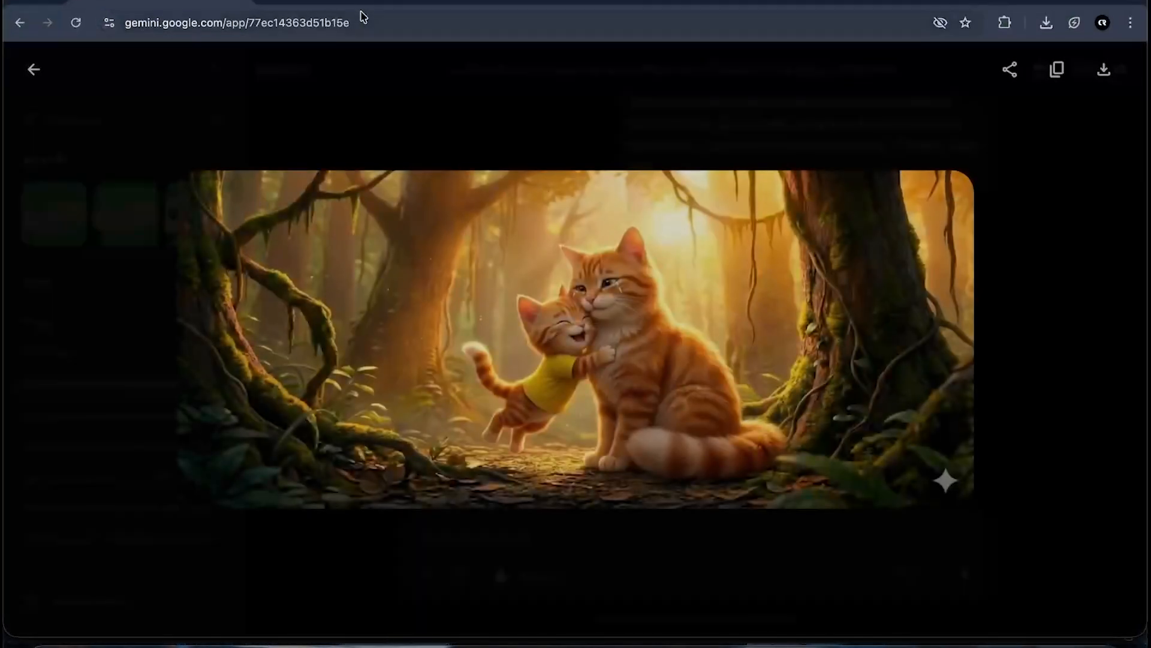
click(353, 2)
scroll(514, 340, down, 4)
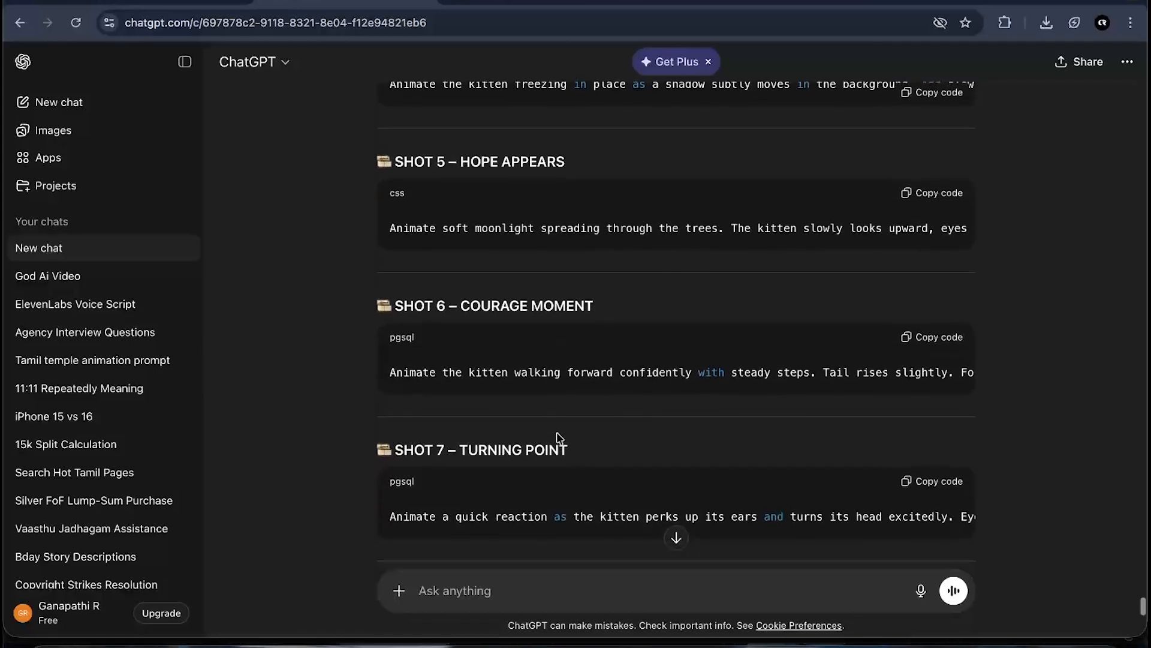
key(ctrl+Up)
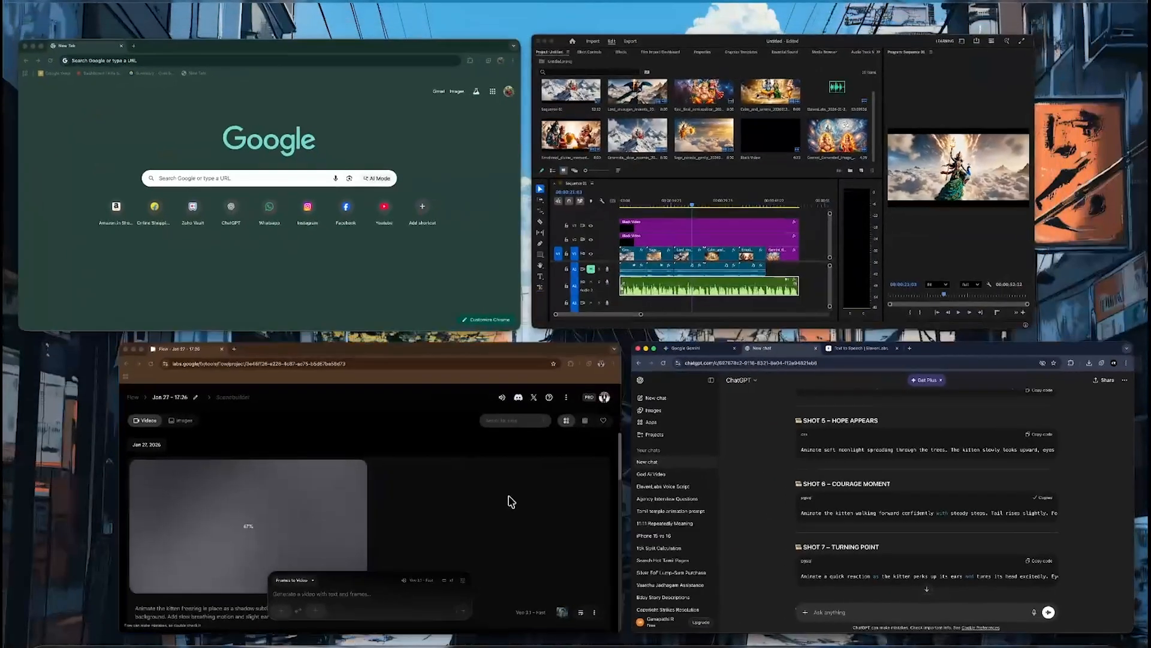
- Paste the SHOT 6 prompt into the Flow prompt box and generate the video
click(509, 501)
click(440, 554)
text(Animate the kitten walking forward confidently with steady steps. Tail rises slightly. Forest lighting becomes warmer. Smooth forward camera movement following the kitten. Inspirational, calm cinematic motion.)
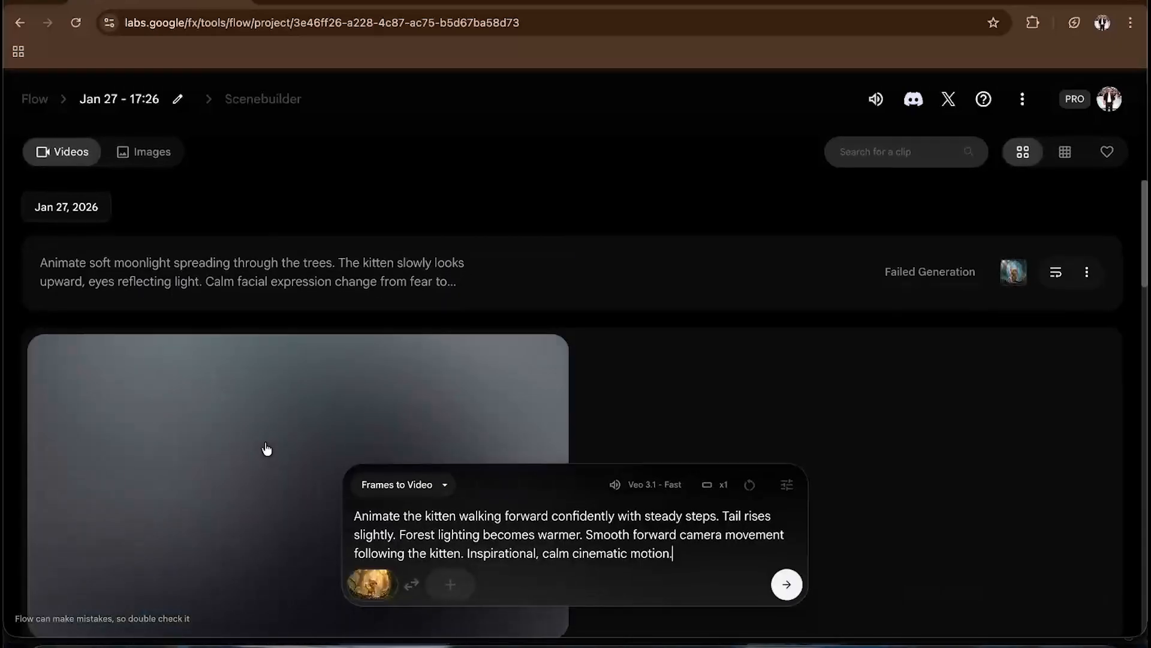
scroll(267, 449, up, 1)
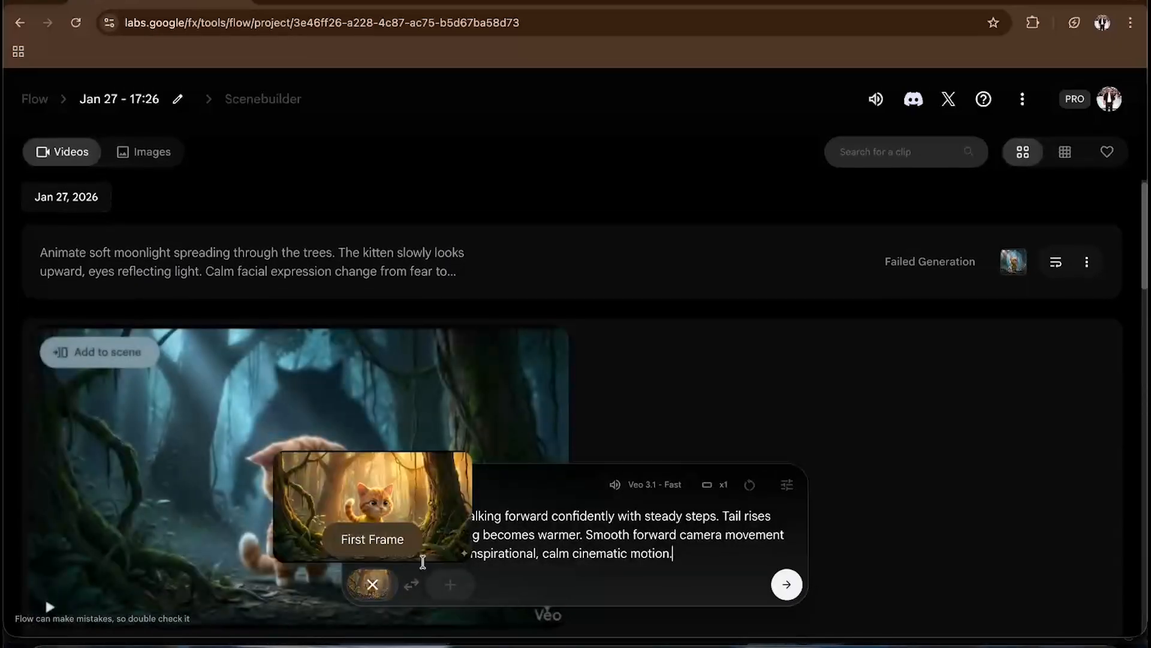
click(787, 591)
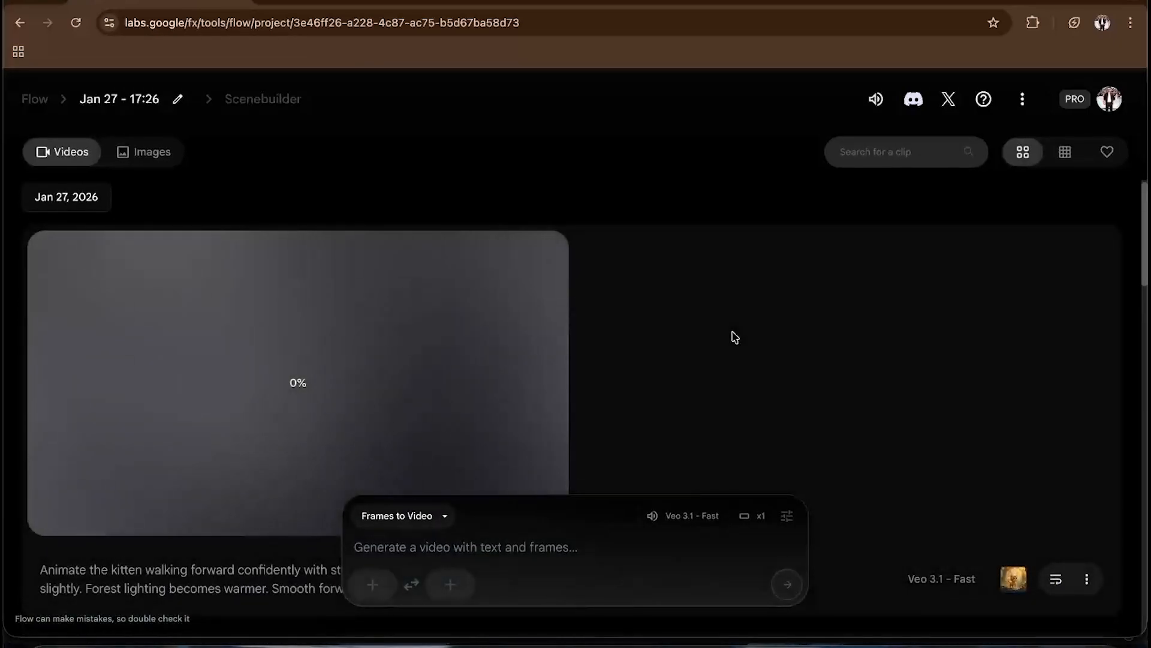
scroll(735, 337, down, 3)
scroll(735, 337, up, 1)
scroll(734, 337, down, 10)
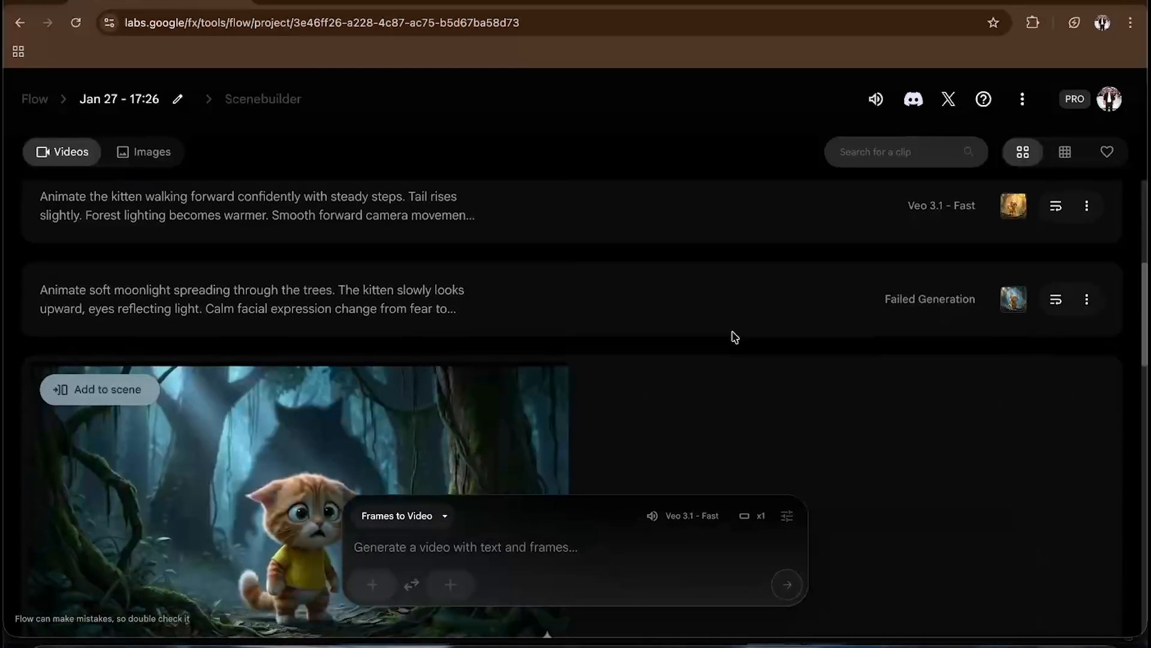
- Switch to ChatGPT and copy the SHOT 7 – TURNING POINT animation prompt
scroll(734, 337, up, 15)
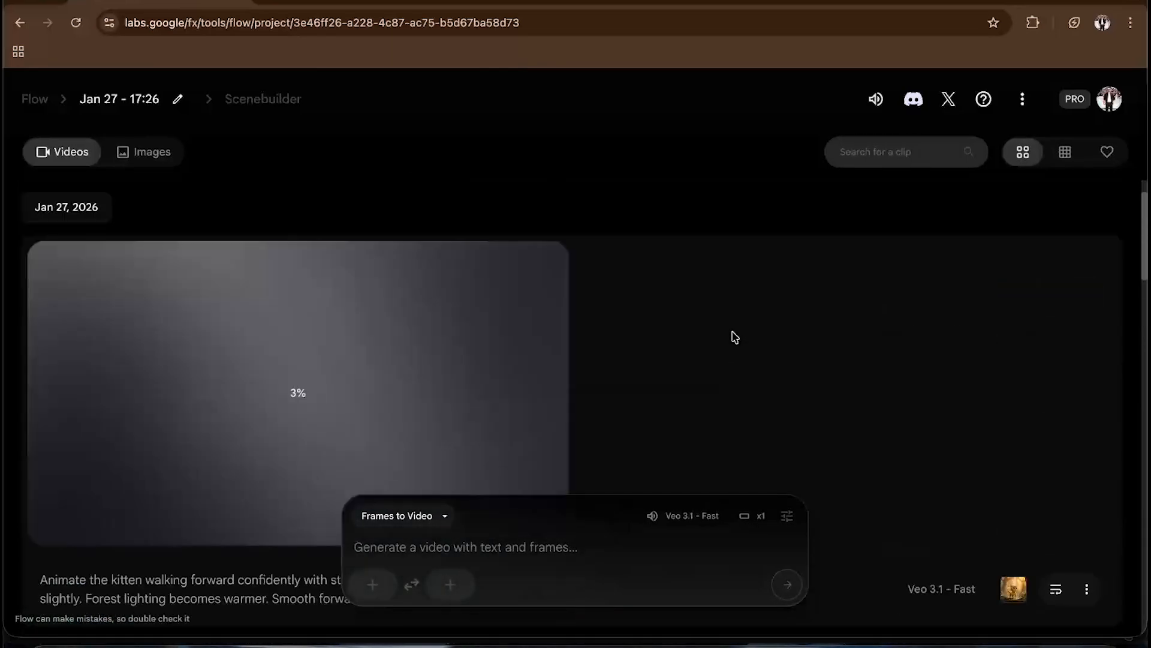
key(ctrl+Up)
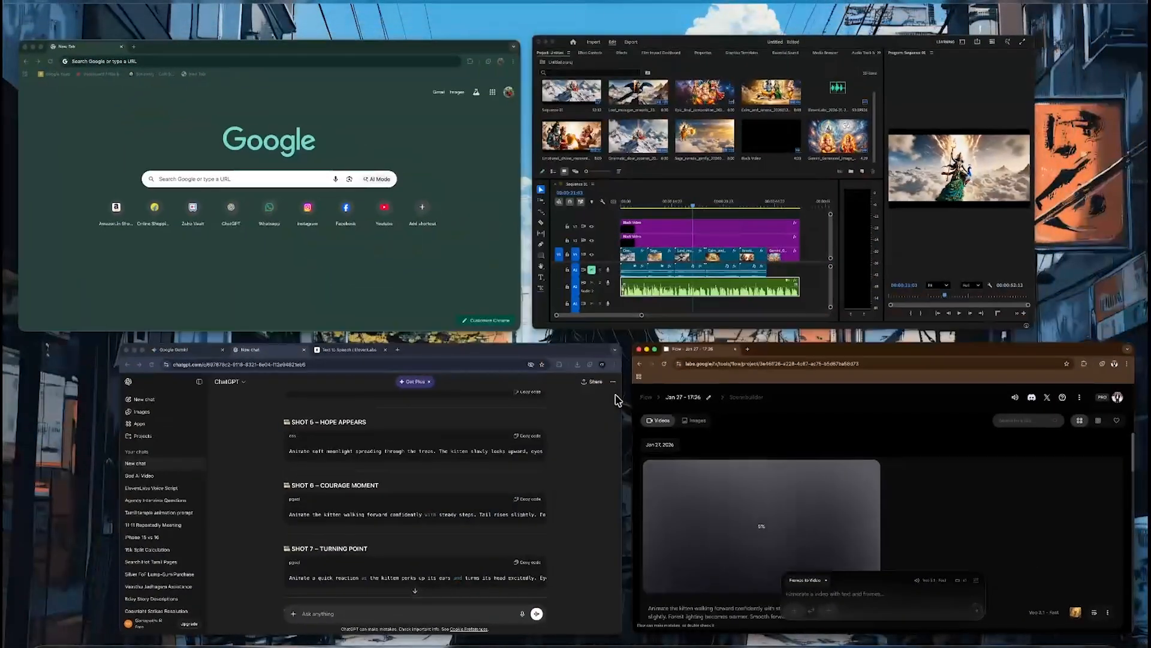
click(549, 463)
scroll(555, 464, down, 3)
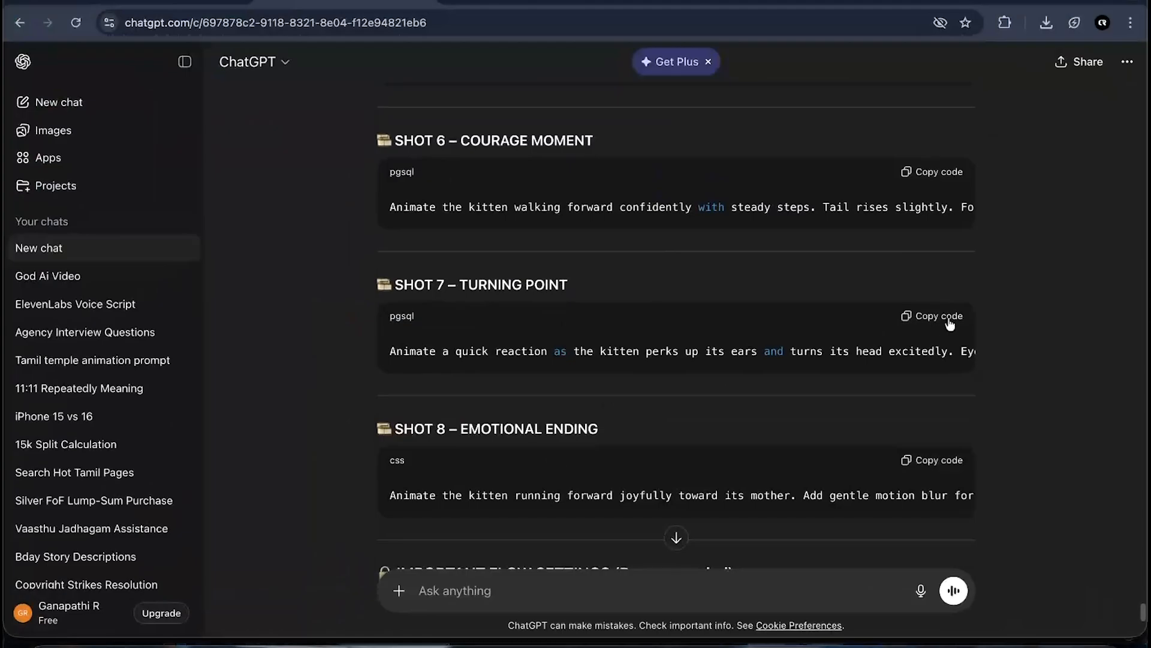
key(ctrl+Up)
- Upload a warm-lit forest kitten image from Downloads as the first frame
click(442, 537)
click(372, 584)
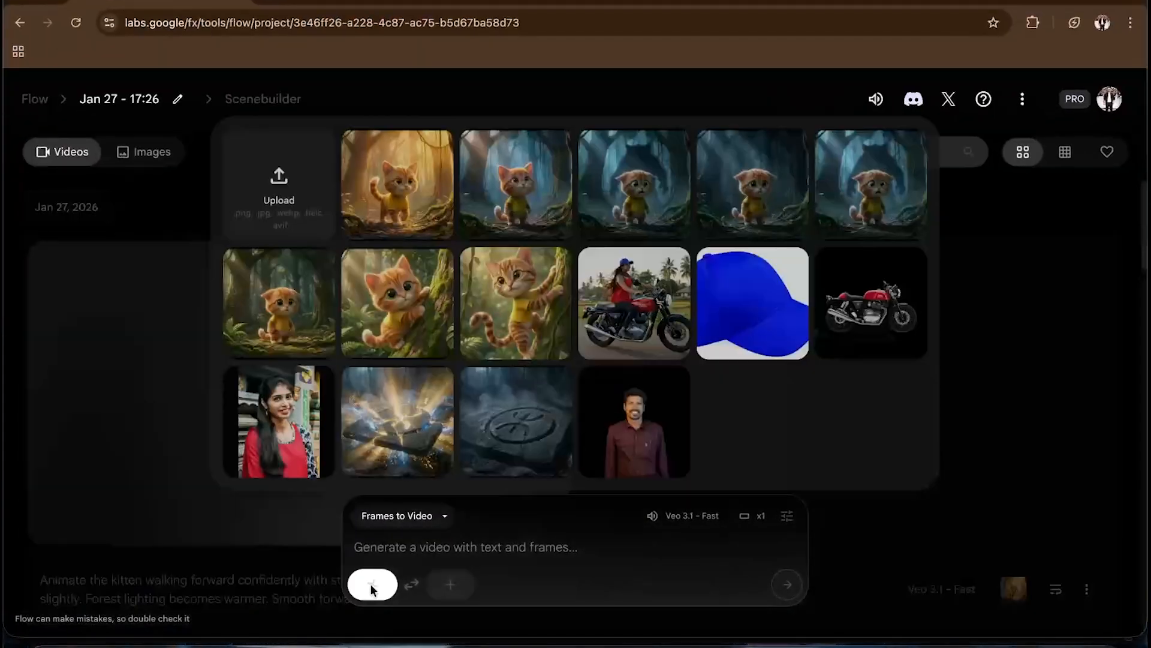
click(268, 184)
scroll(632, 385, down, 2)
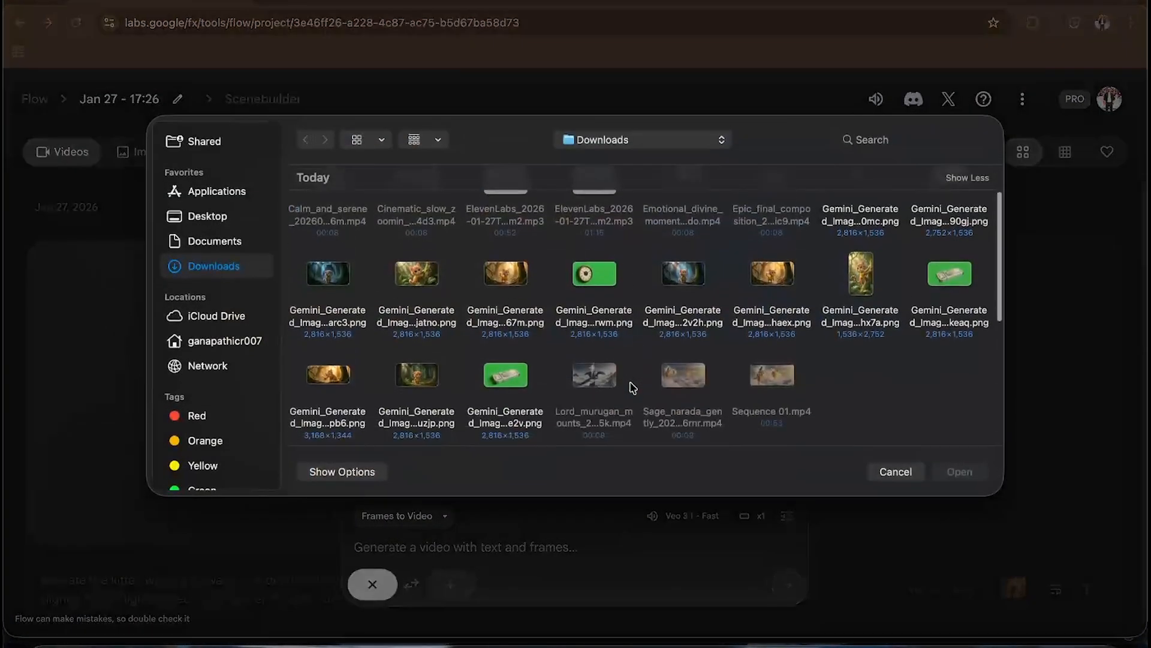
click(959, 472)
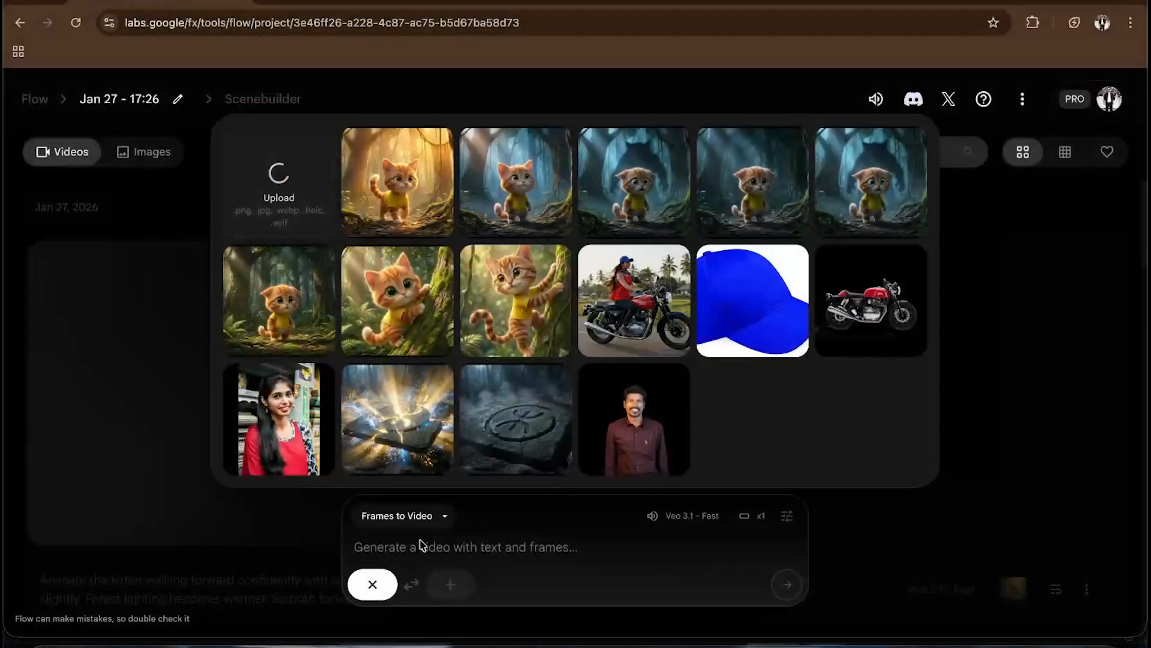
click(976, 563)
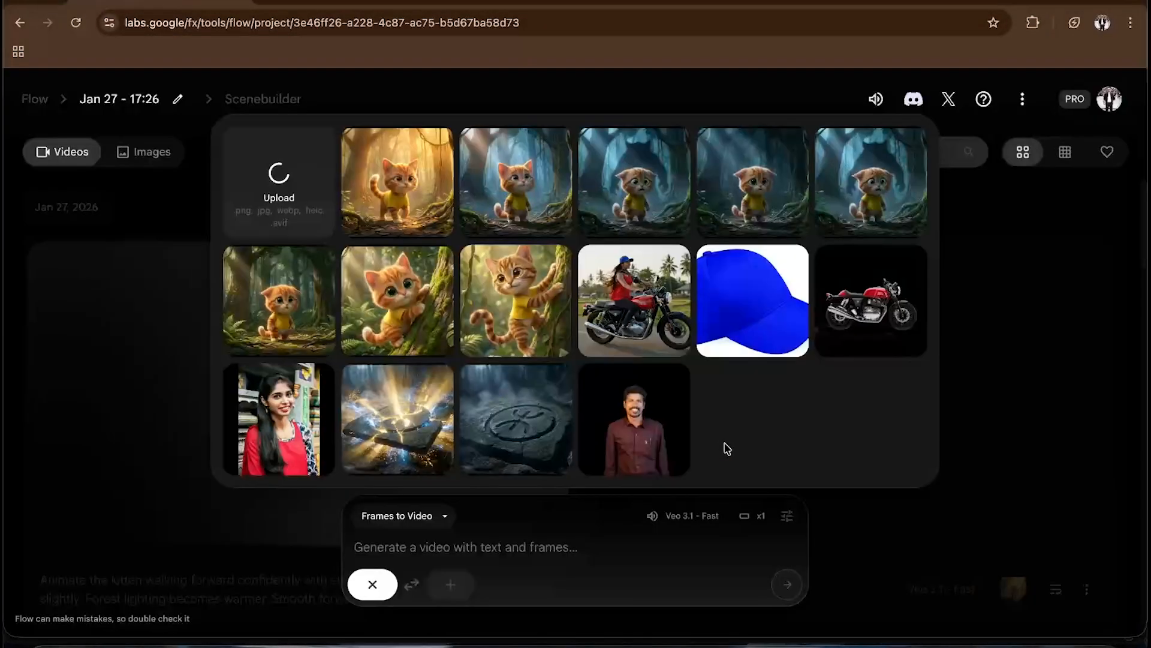
- Paste the SHOT 7 prompt into the Flow prompt box, remove the trailing blank line, and generate the video
click(428, 544)
text(Animate a quick reaction as the kitten perks up its ears and turns its head excitedly. Eyes brighten. Add subtle glowing light in the distance. Slight camera push-in to build anticipation.)
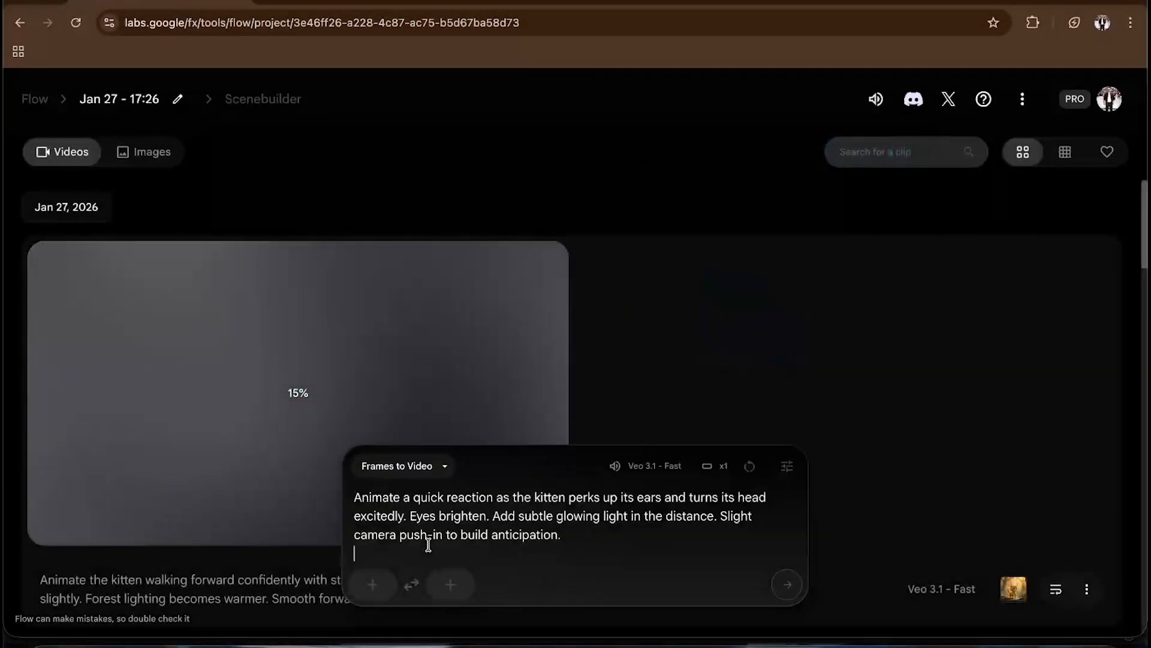
key(BackSpace)
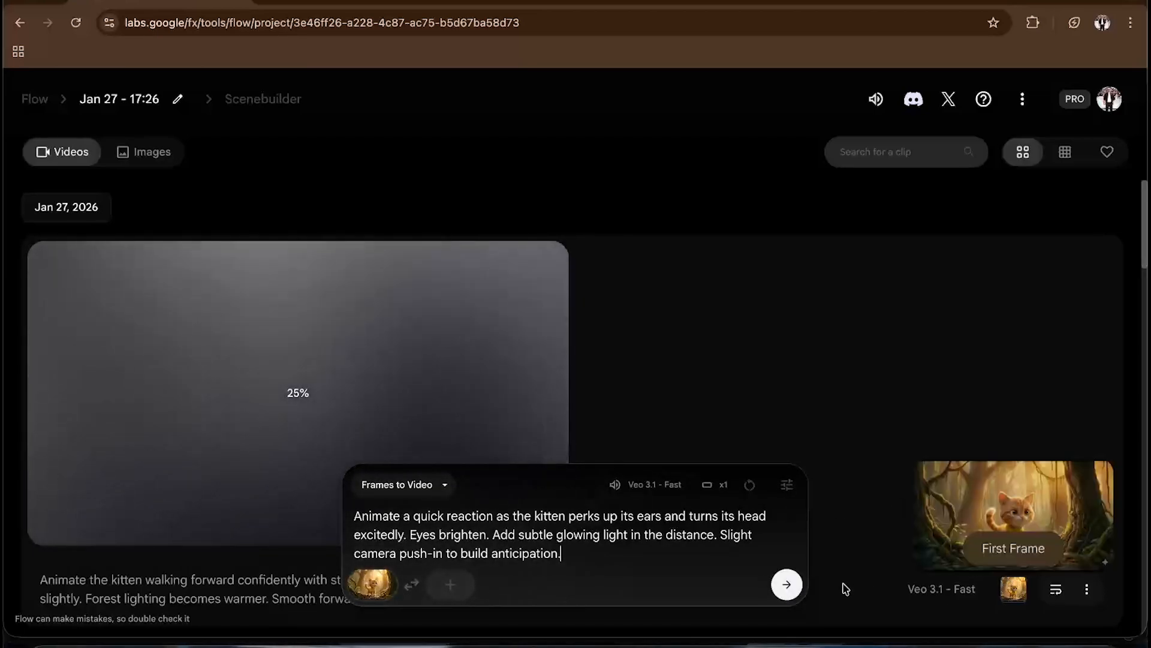
click(787, 584)
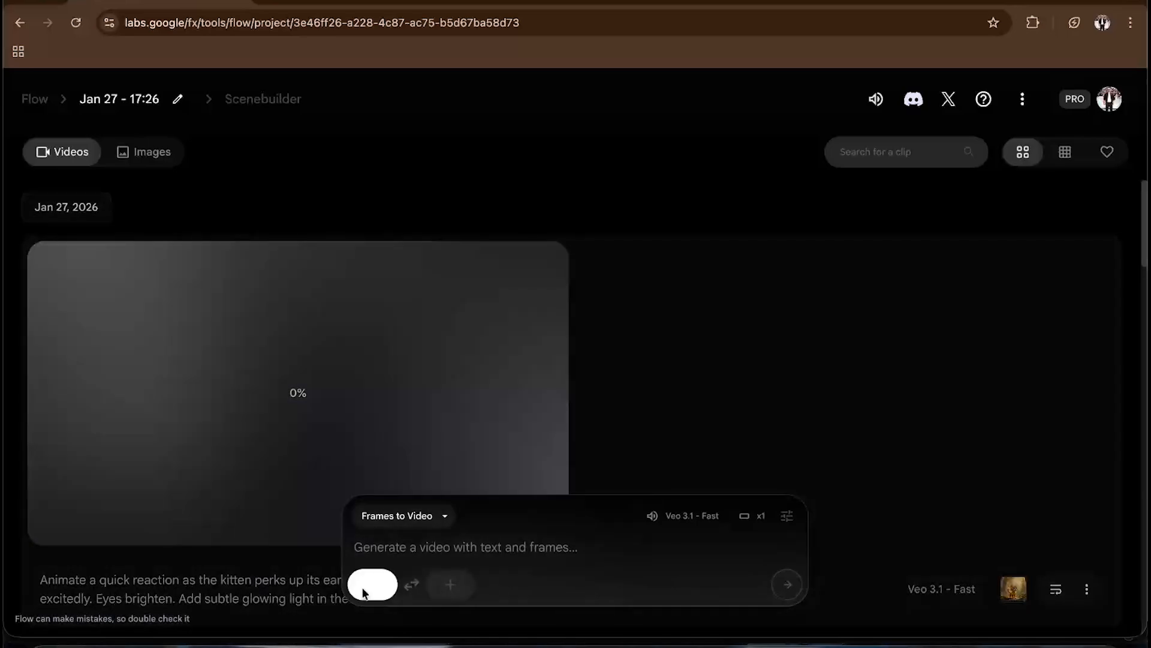
- Upload the kitten-hugging-its-mother image from Downloads as the first frame for the next shot
click(366, 588)
click(287, 205)
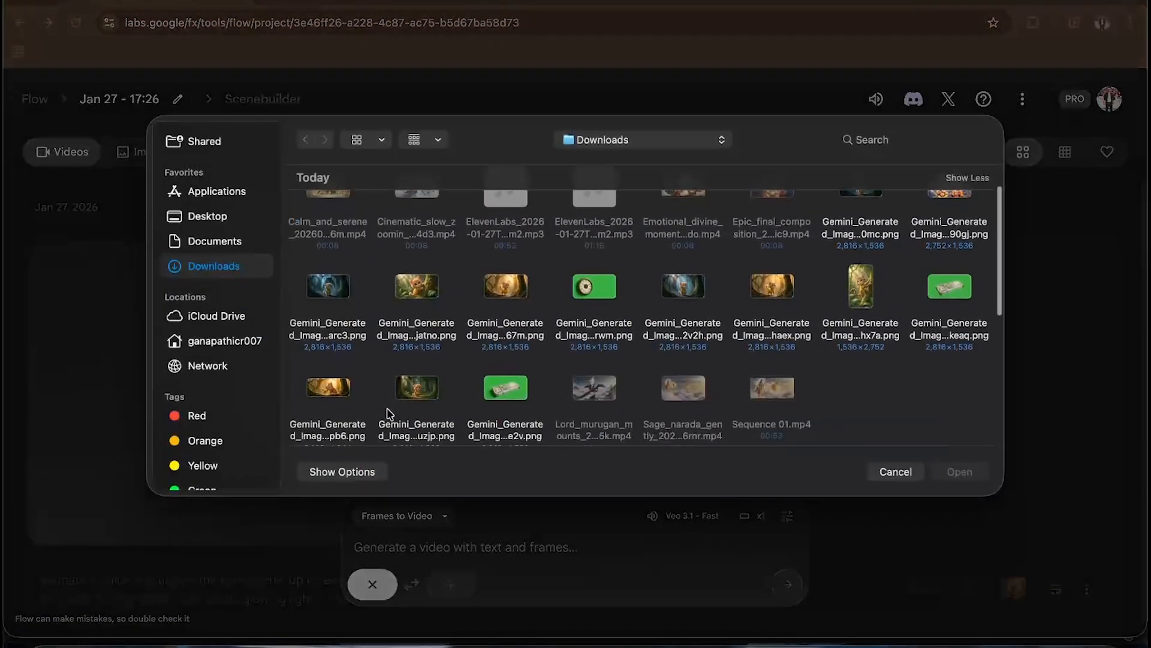
click(958, 472)
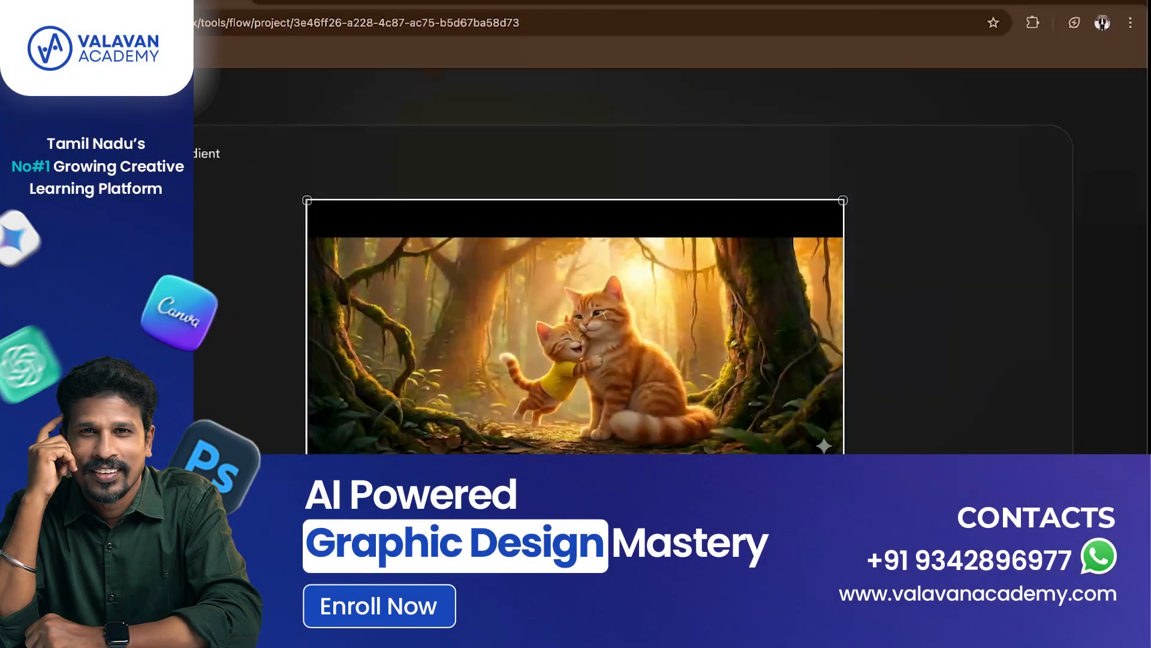
click(986, 548)
- Switch to ChatGPT for the SHOT 8 – EMOTIONAL ENDING prompt and return to the Flow project
key(ctrl+Up)
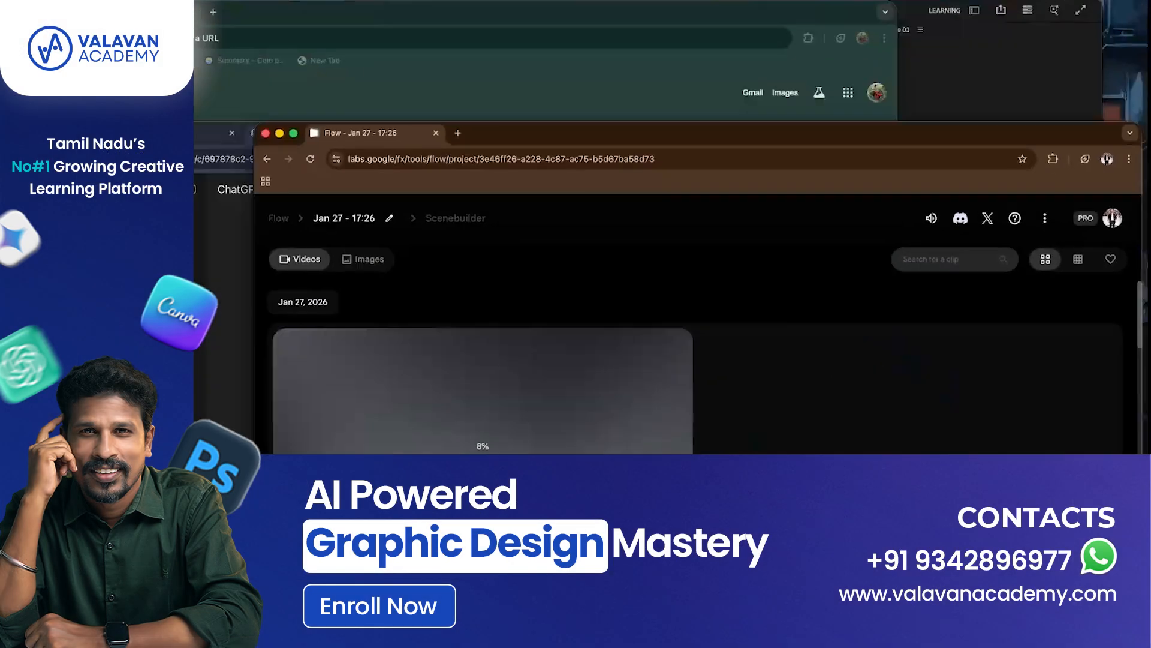
click(442, 447)
scroll(617, 316, down, 2)
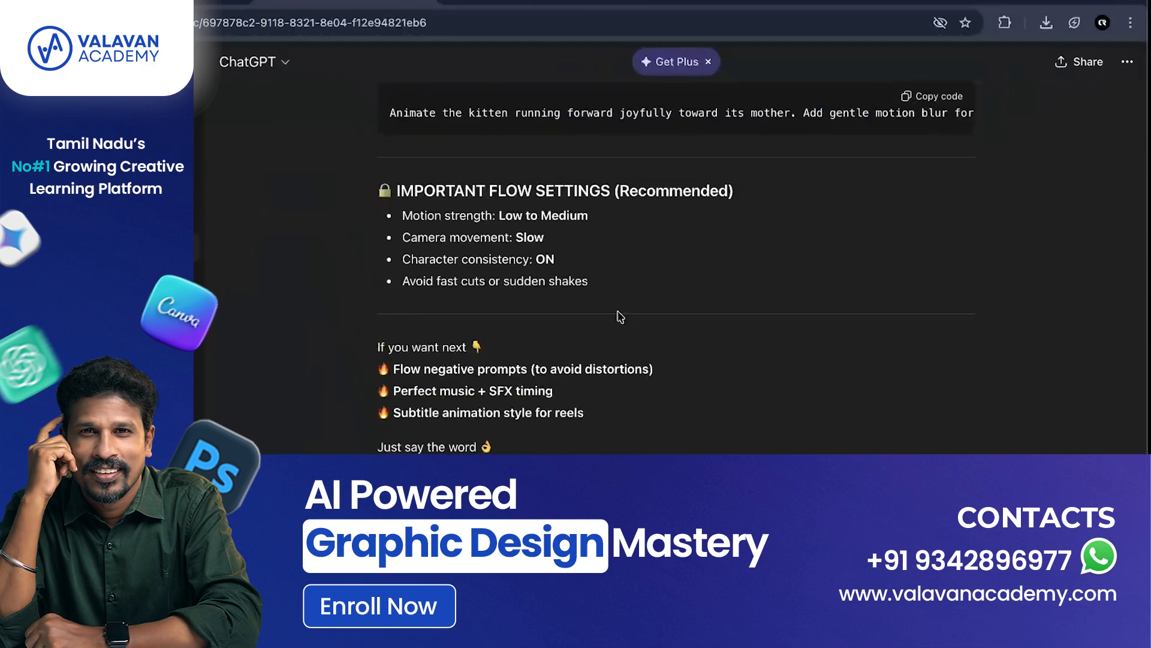
scroll(803, 306, up, 3)
key(ctrl+Up)
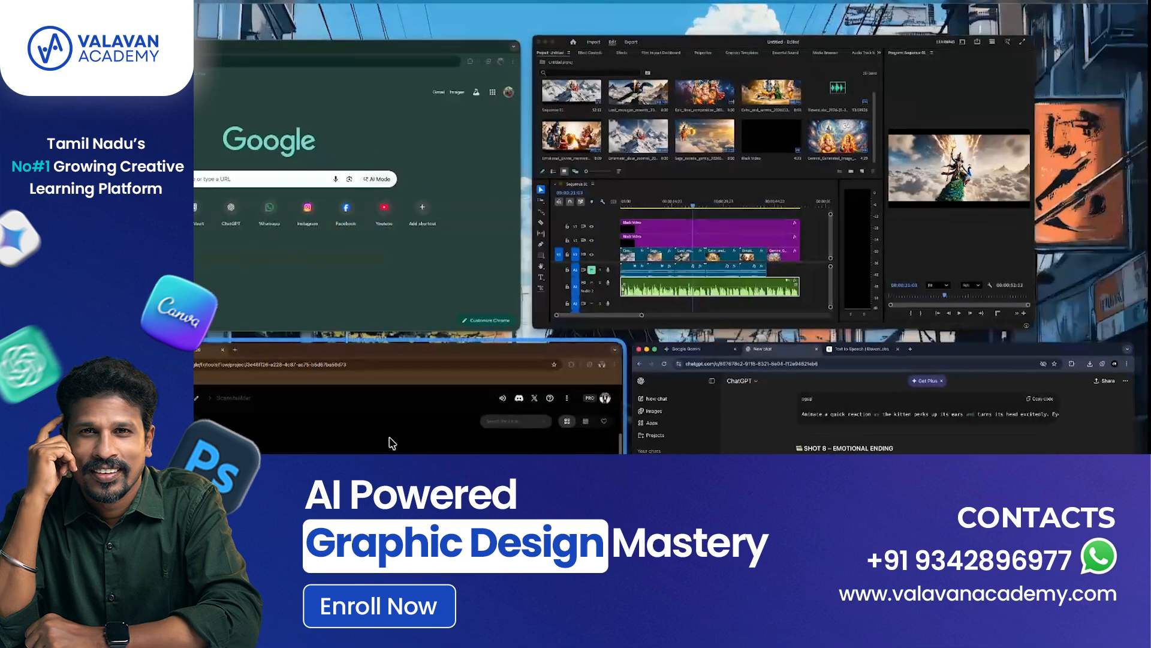
click(411, 407)
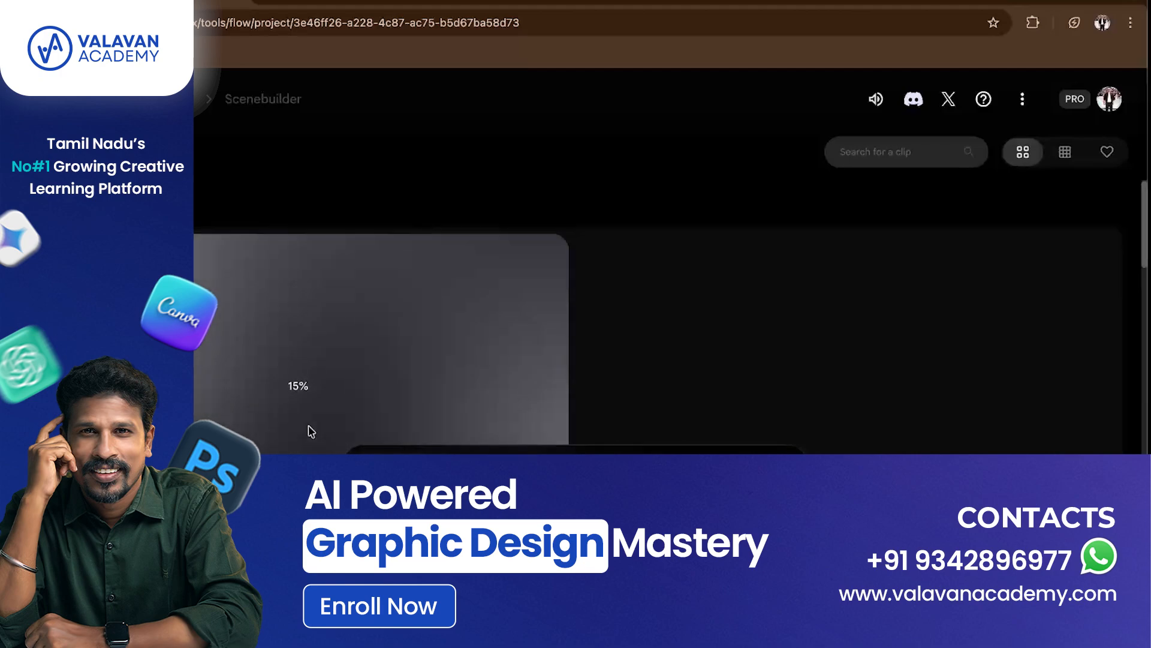
- Scroll through the Flow clip list to check the progress of the generating videos
scroll(311, 431, down, 5)
scroll(311, 431, up, 3)
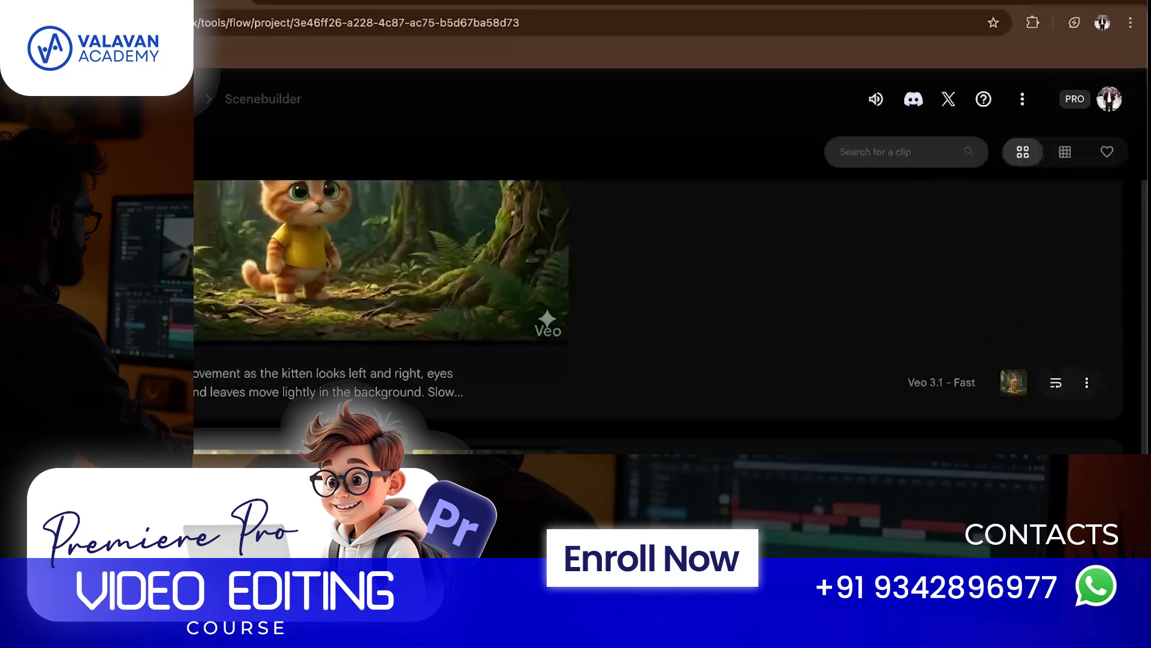
scroll(658, 318, up, 2)
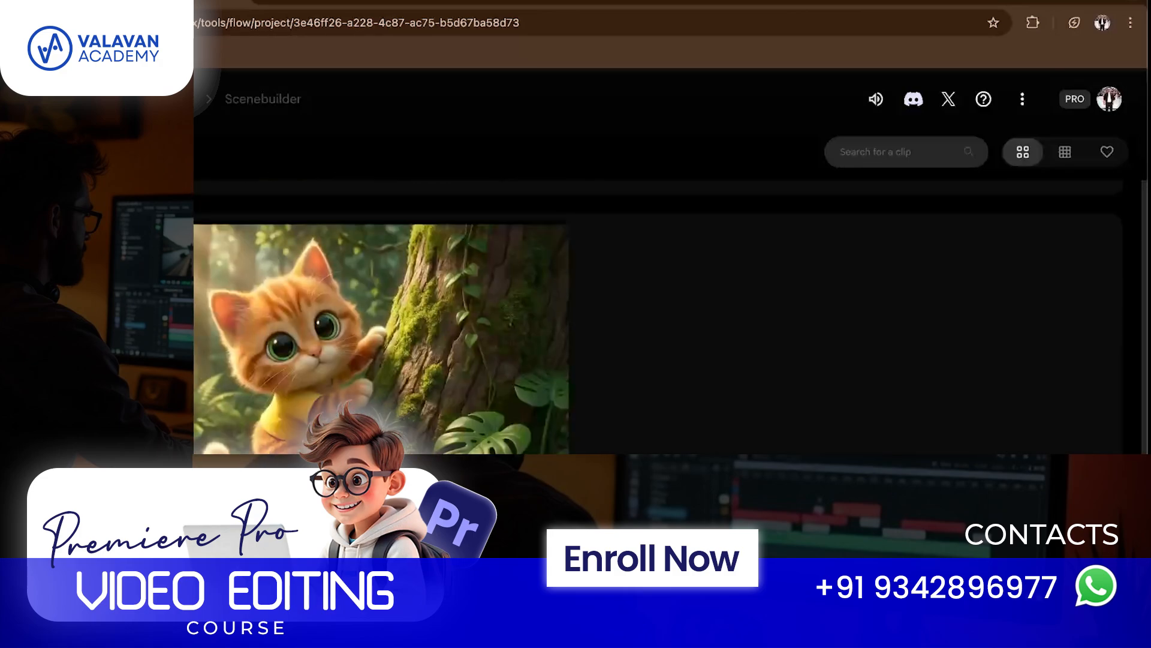
scroll(657, 317, down, 5)
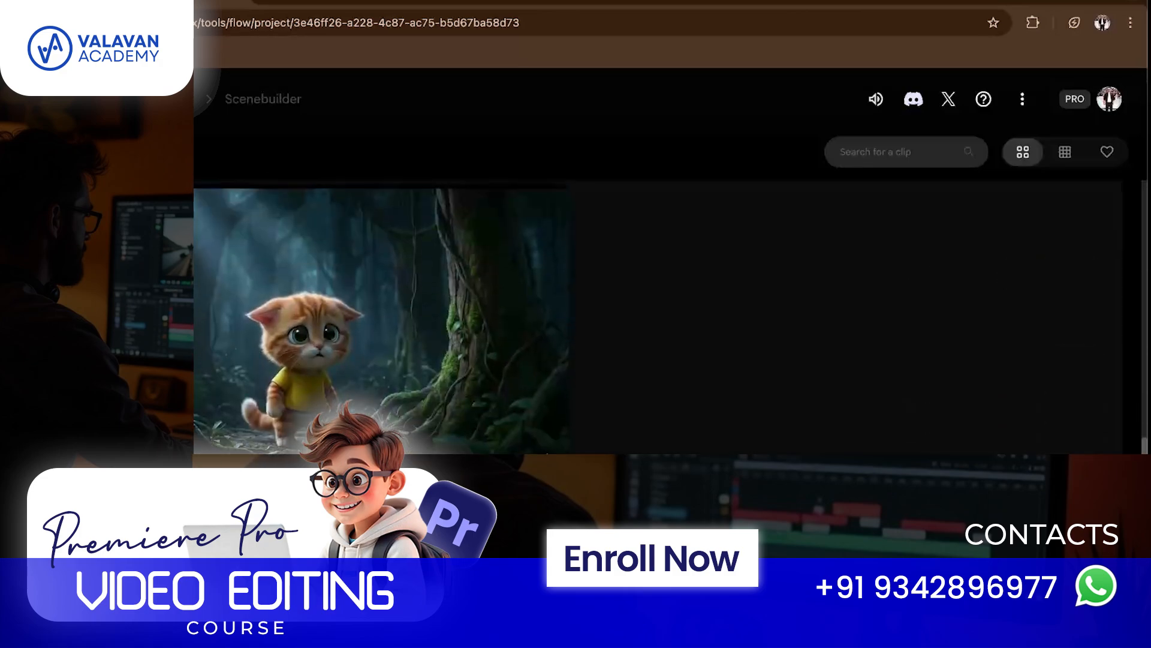
scroll(658, 318, down, 1)
scroll(791, 412, up, 5)
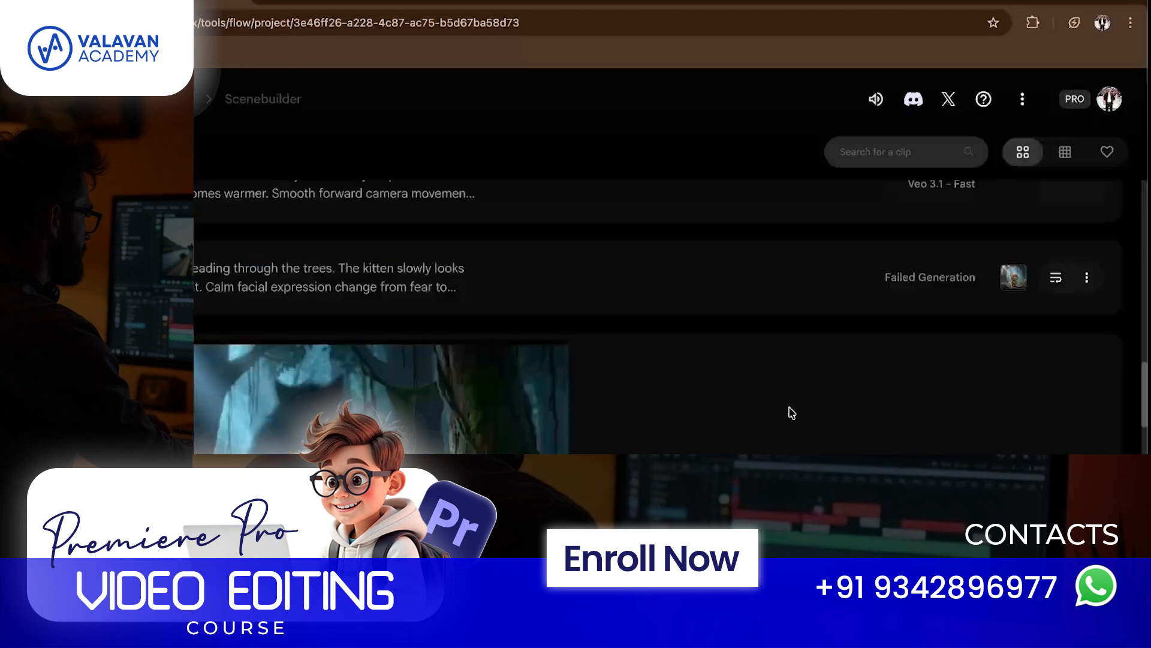
scroll(792, 412, up, 5)
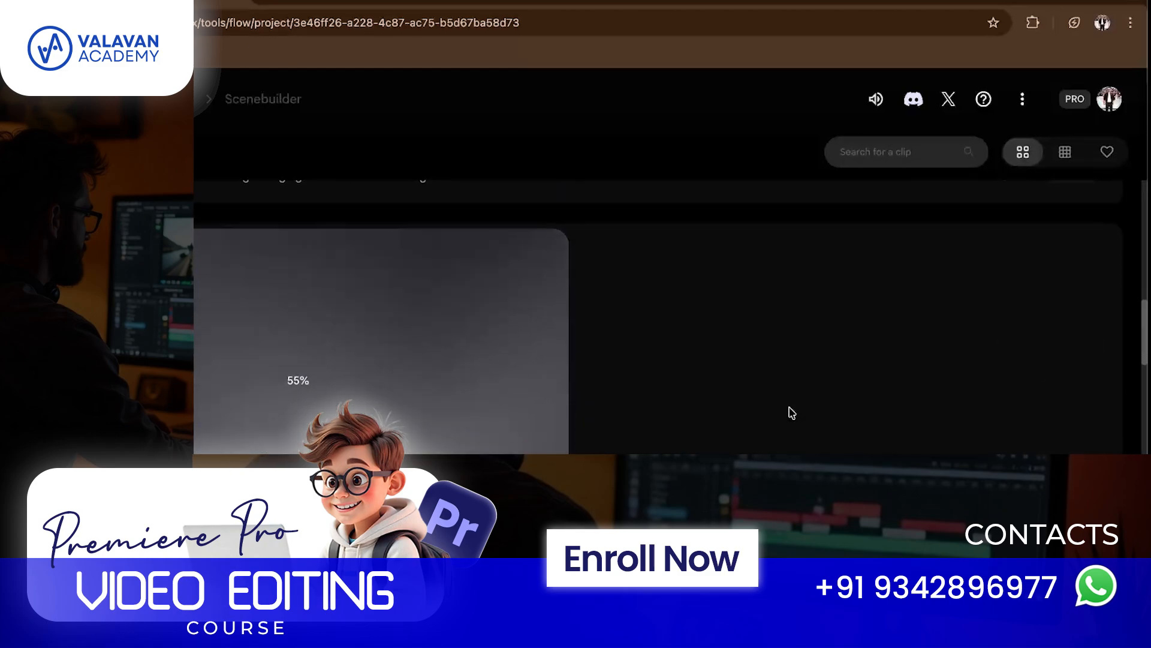
scroll(792, 413, down, 3)
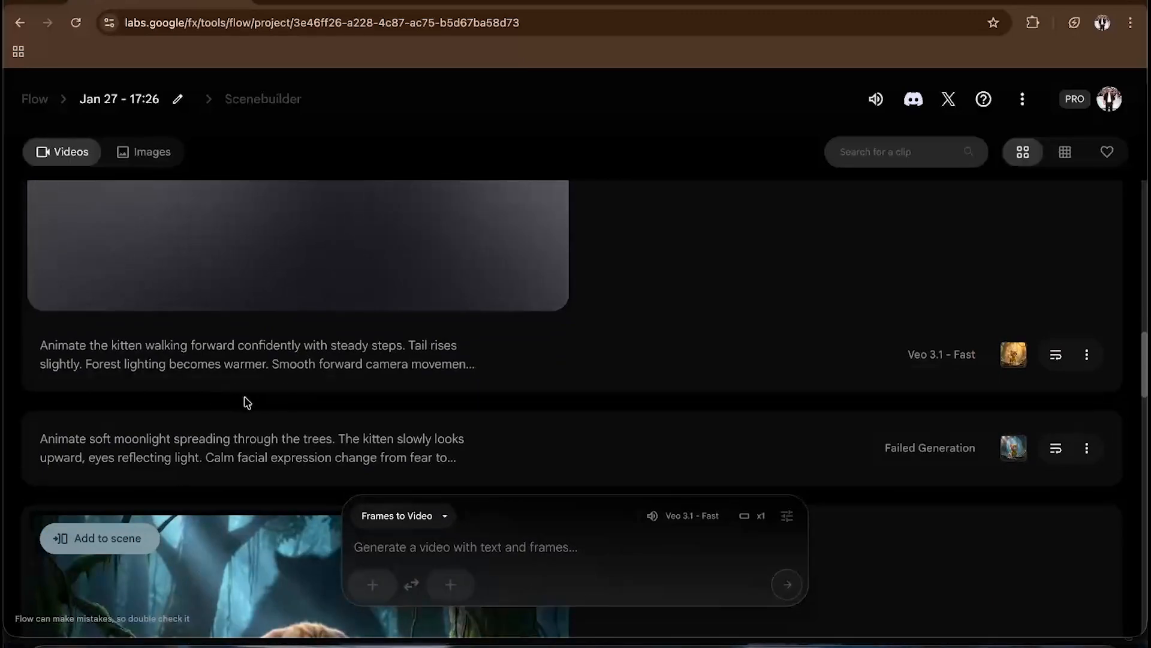
scroll(417, 432, up, 5)
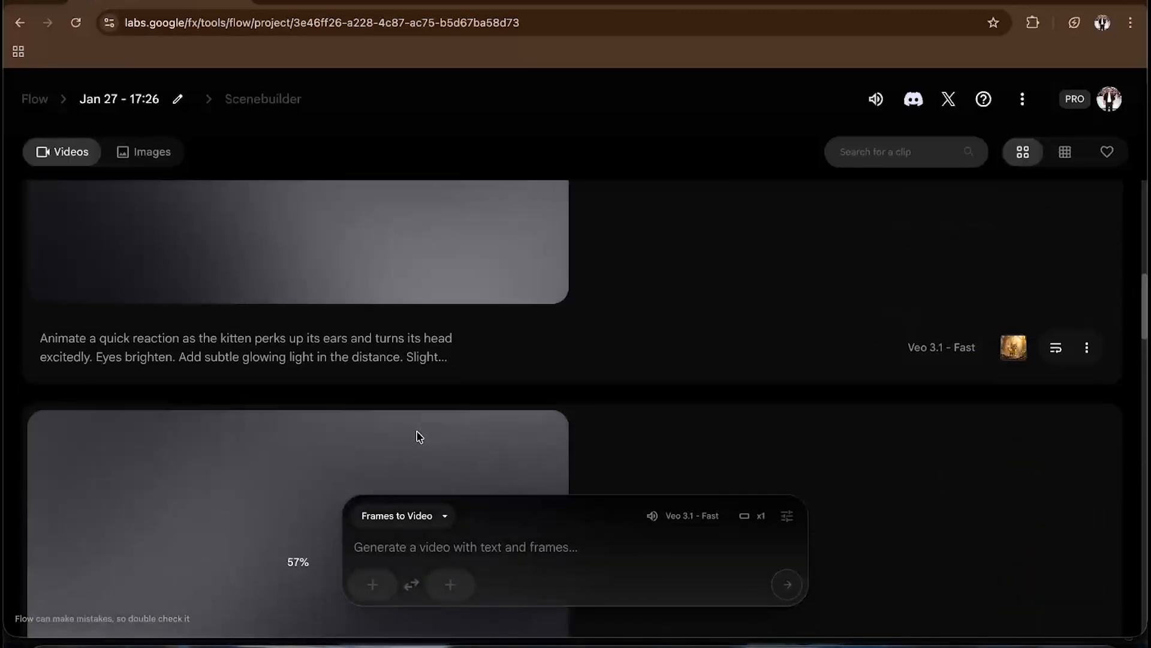
scroll(418, 437, up, 10)
scroll(418, 437, down, 7)
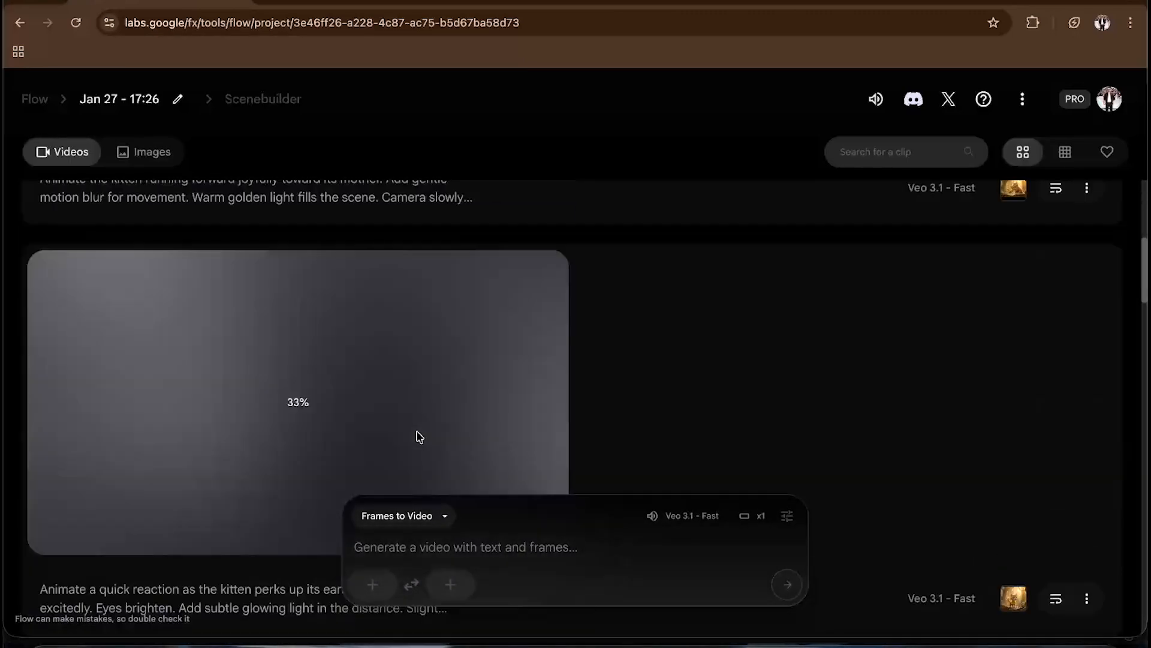
scroll(418, 436, down, 5)
scroll(519, 429, down, 3)
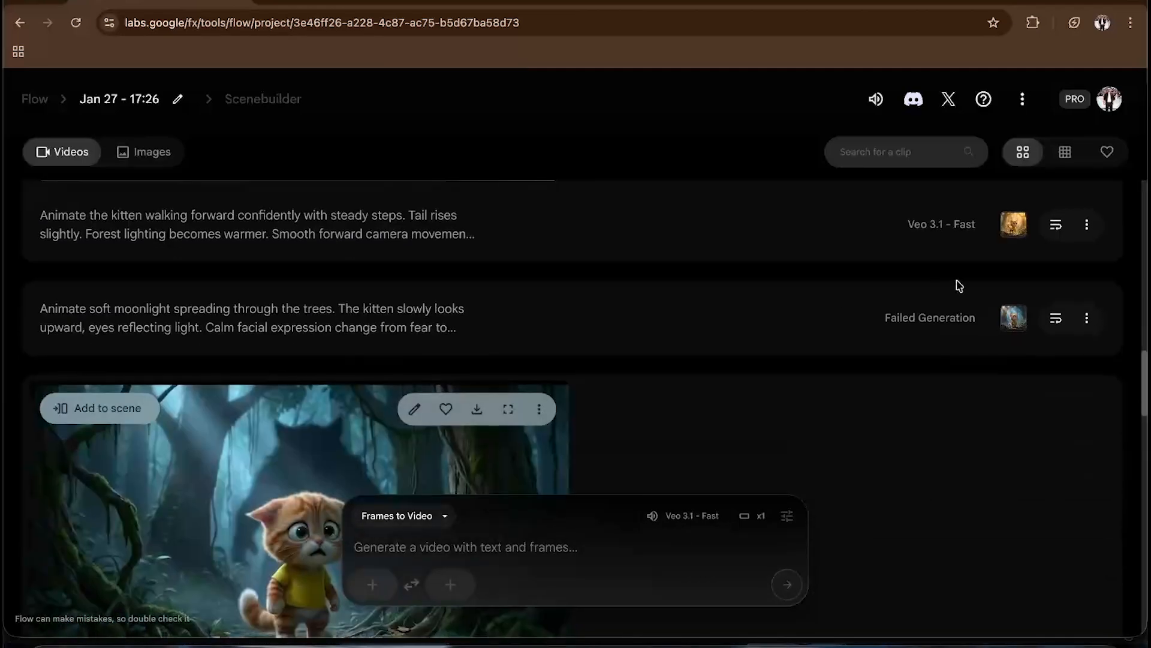
scroll(1053, 327, down, 8)
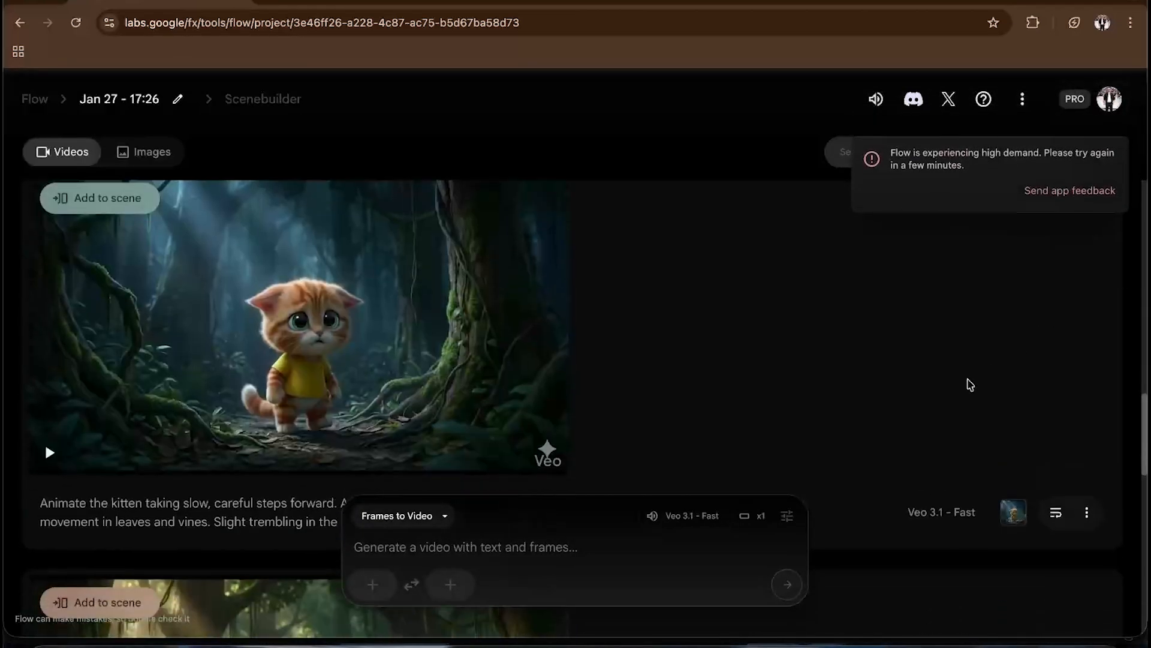
scroll(959, 389, up, 10)
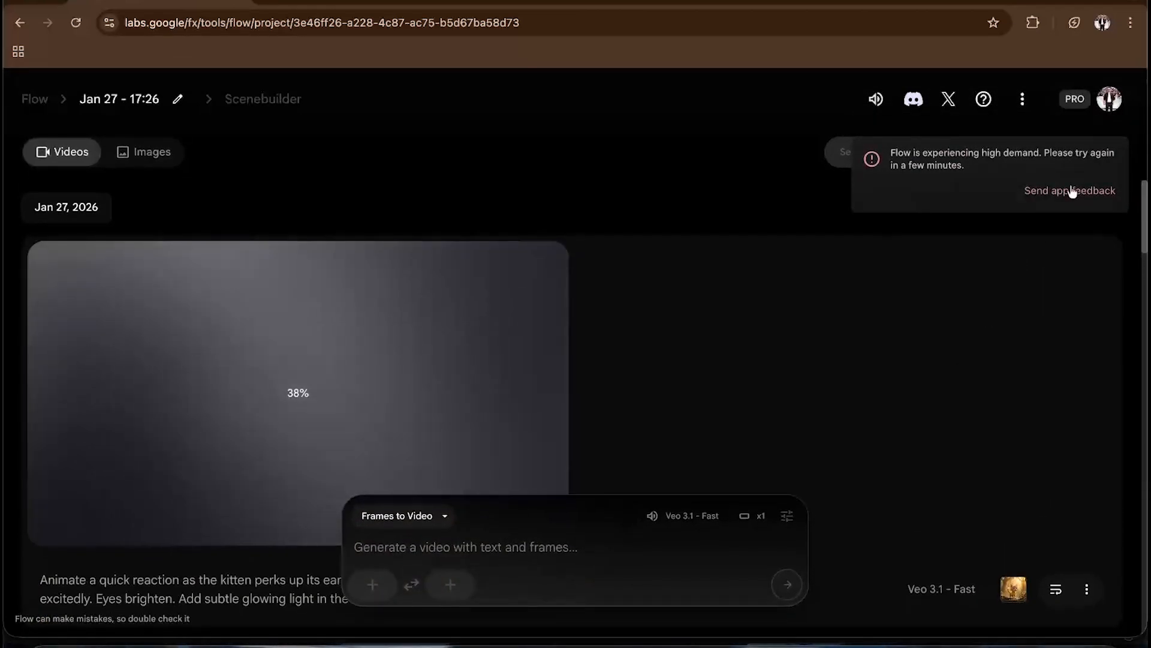
scroll(887, 303, down, 8)
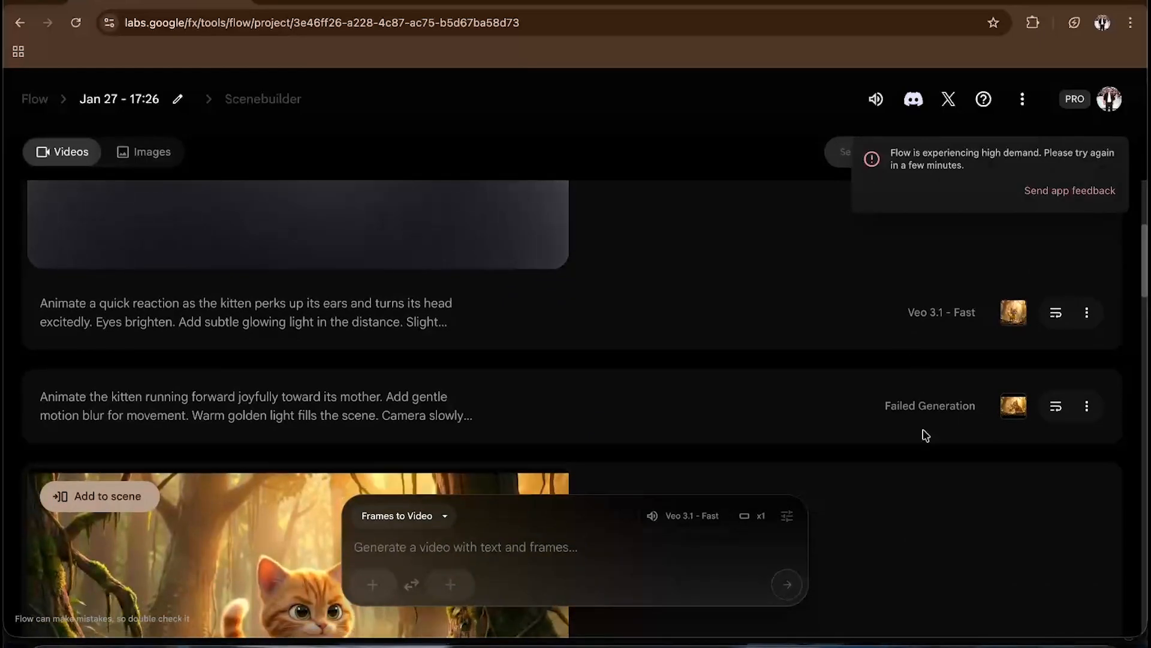
scroll(923, 435, down, 10)
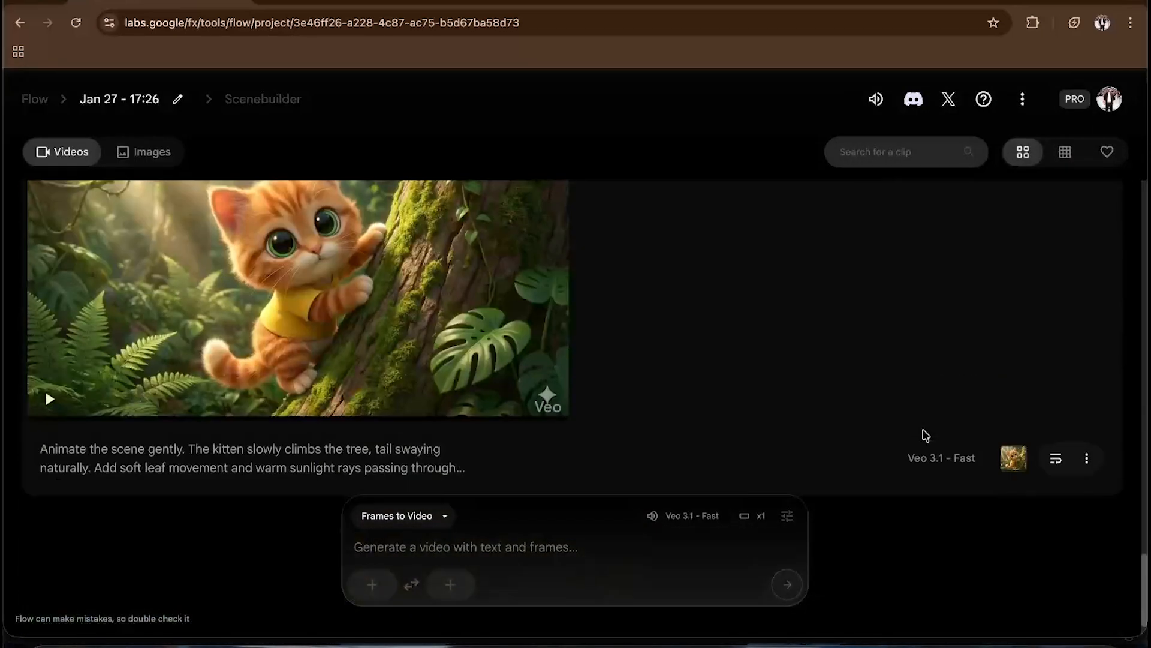
scroll(834, 381, down, 8)
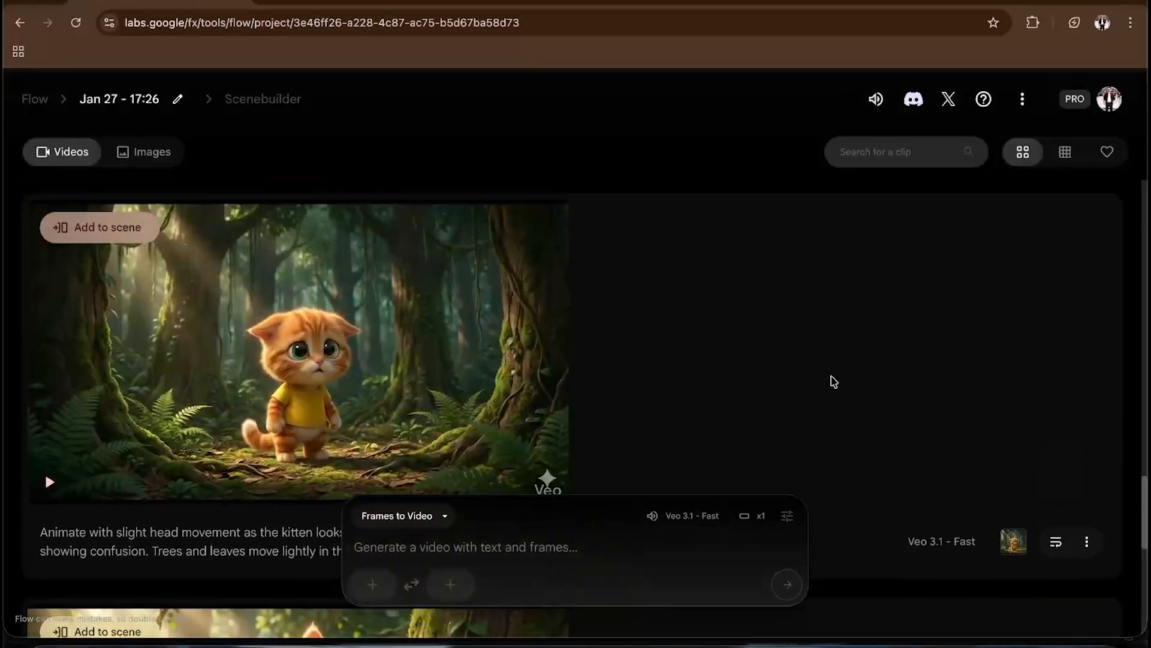
- Reuse and regenerate the failed moonlight prompt and the failed running-toward-its-mother prompt
scroll(834, 381, up, 5)
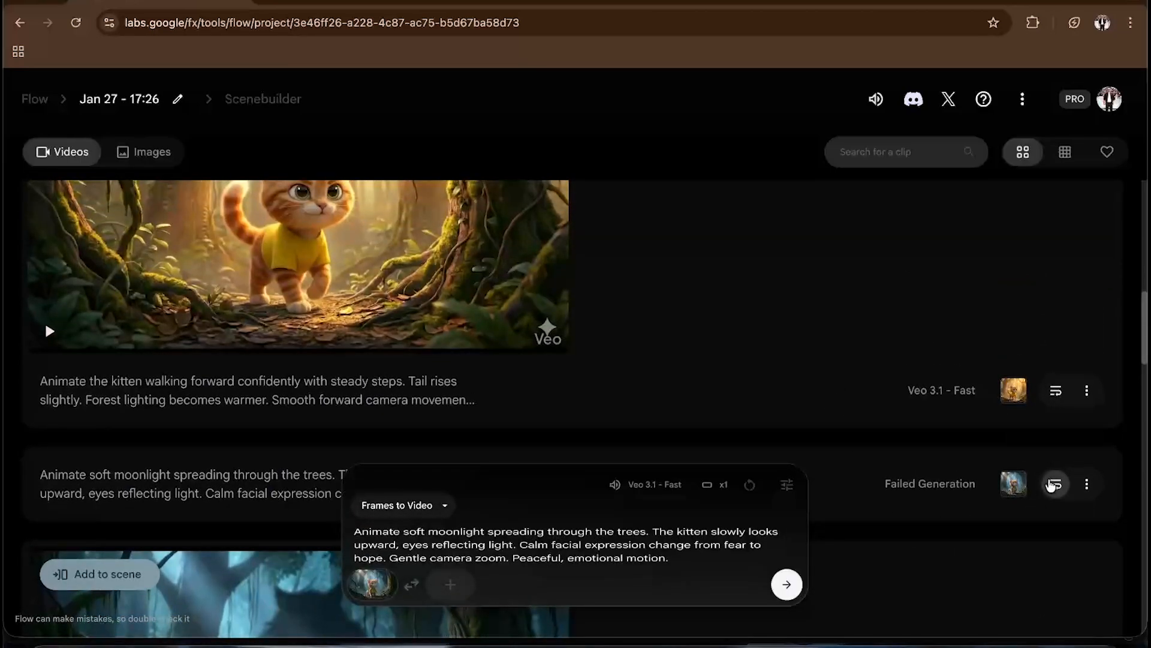
click(787, 584)
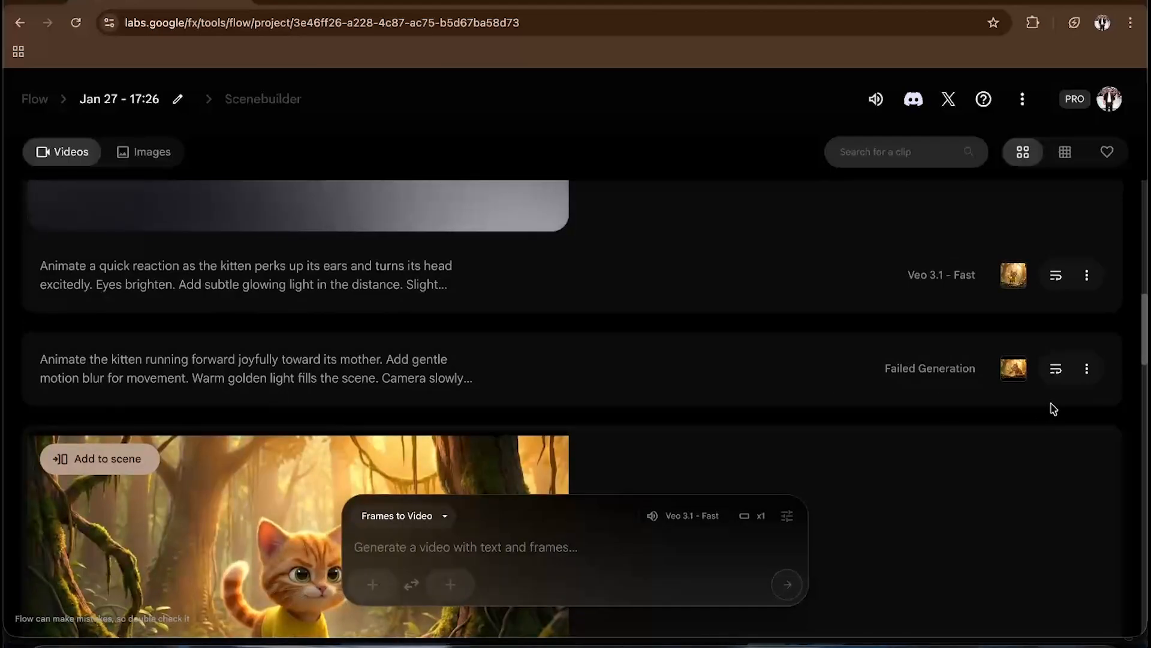
click(1056, 369)
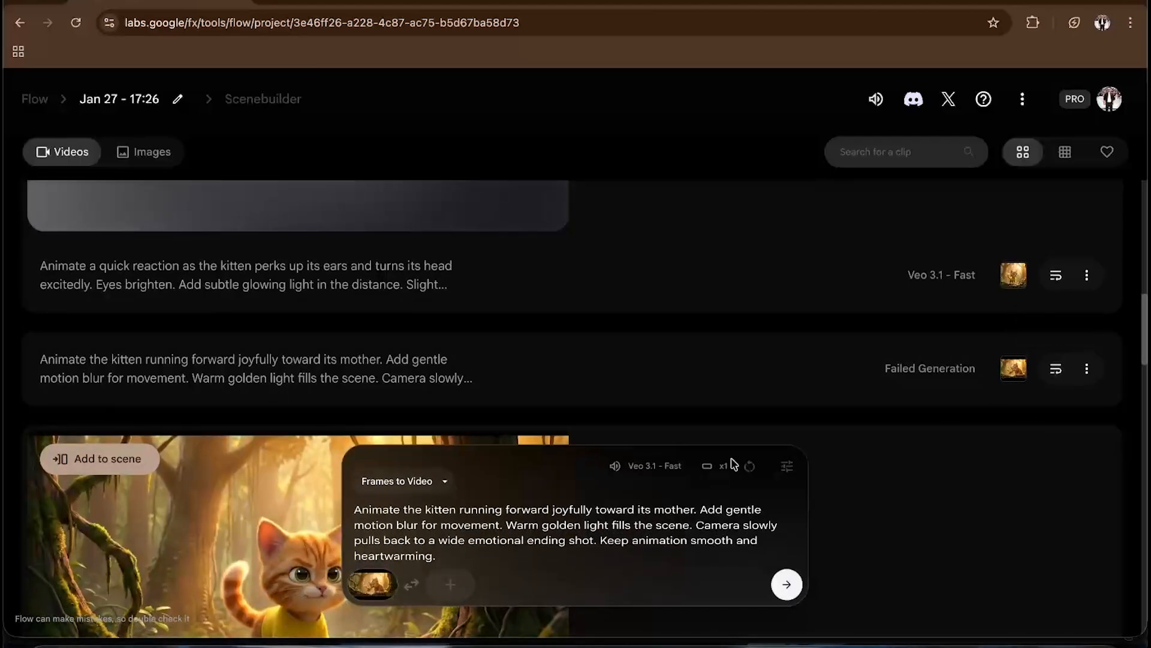
click(785, 583)
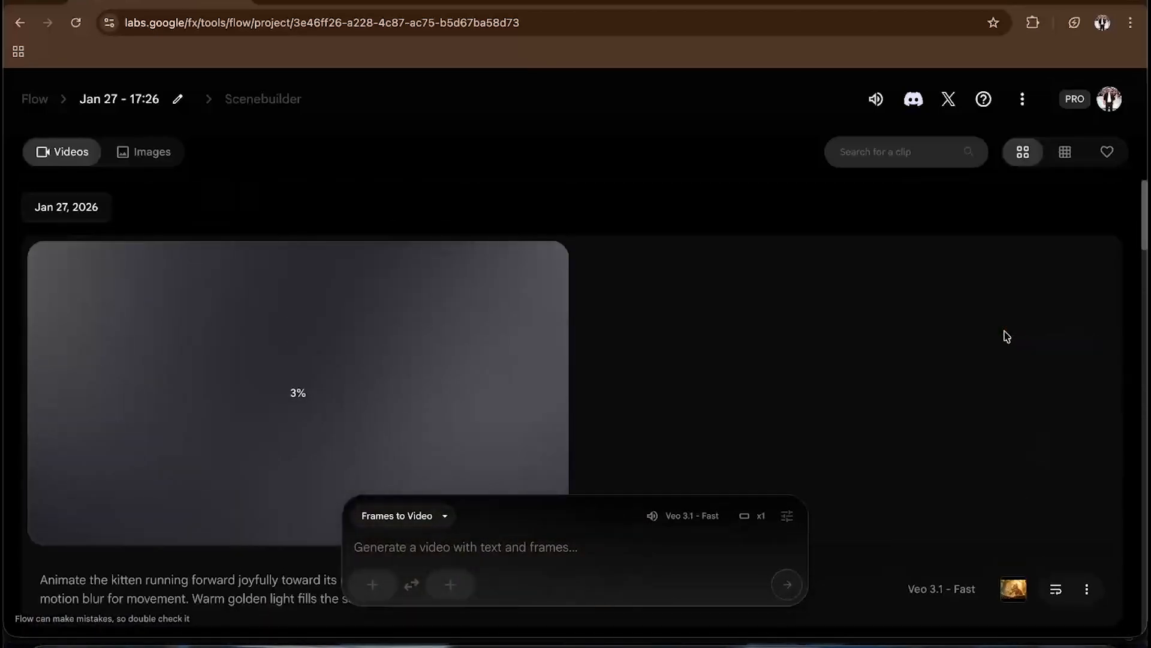
scroll(1006, 336, down, 7)
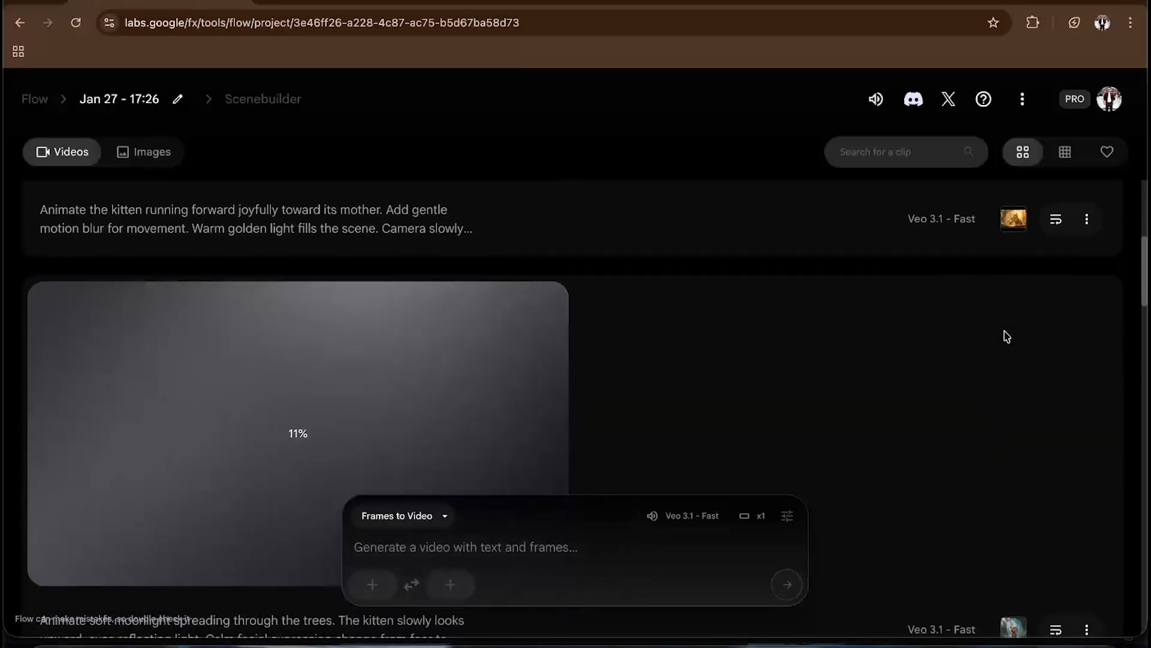
- Scroll through the clip list and preview the kitten tree-climbing clip full screen
scroll(1007, 336, down, 12)
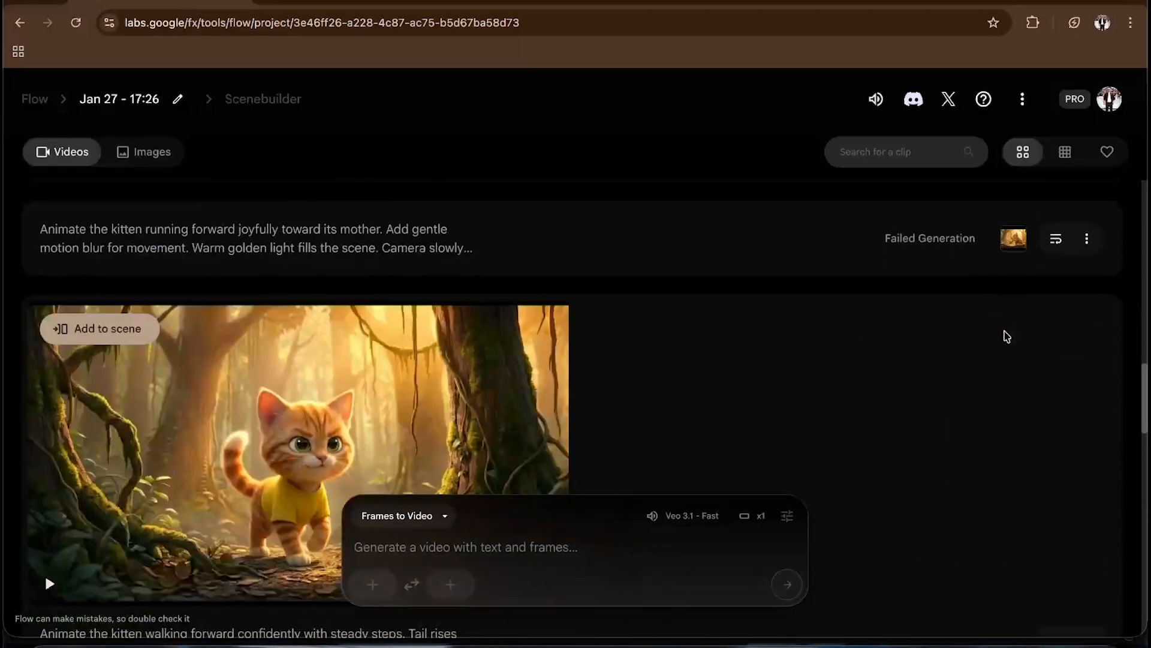
scroll(1007, 336, up, 5)
scroll(1007, 337, down, 20)
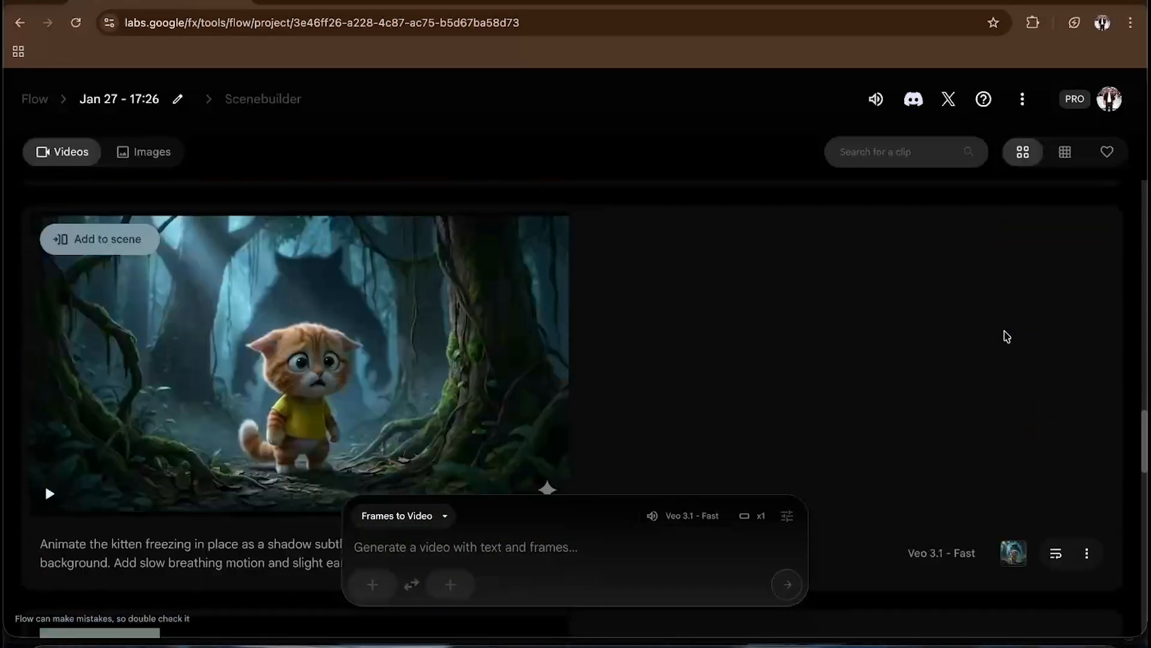
scroll(1007, 336, down, 4)
scroll(498, 333, up, 2)
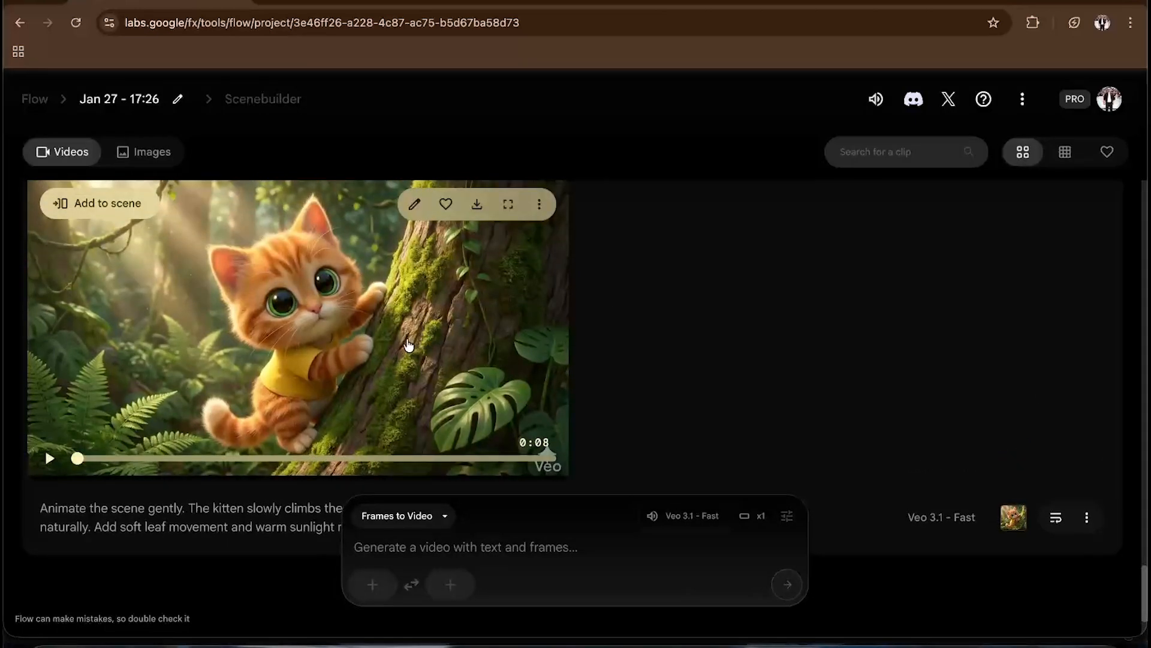
scroll(420, 343, up, 1)
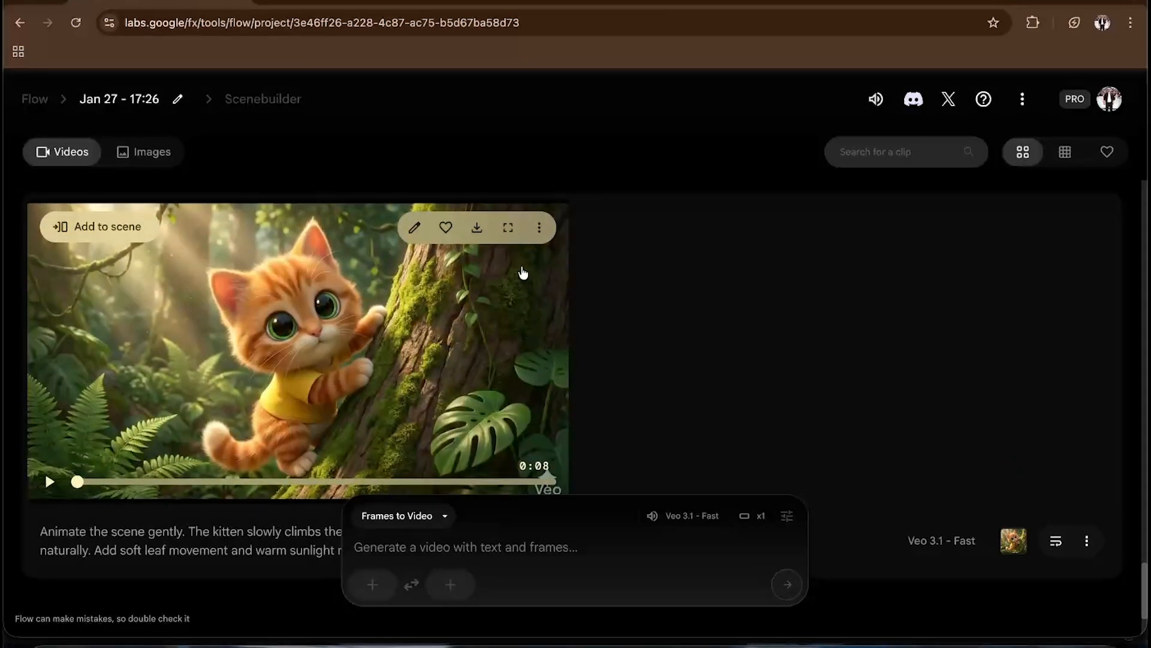
click(508, 227)
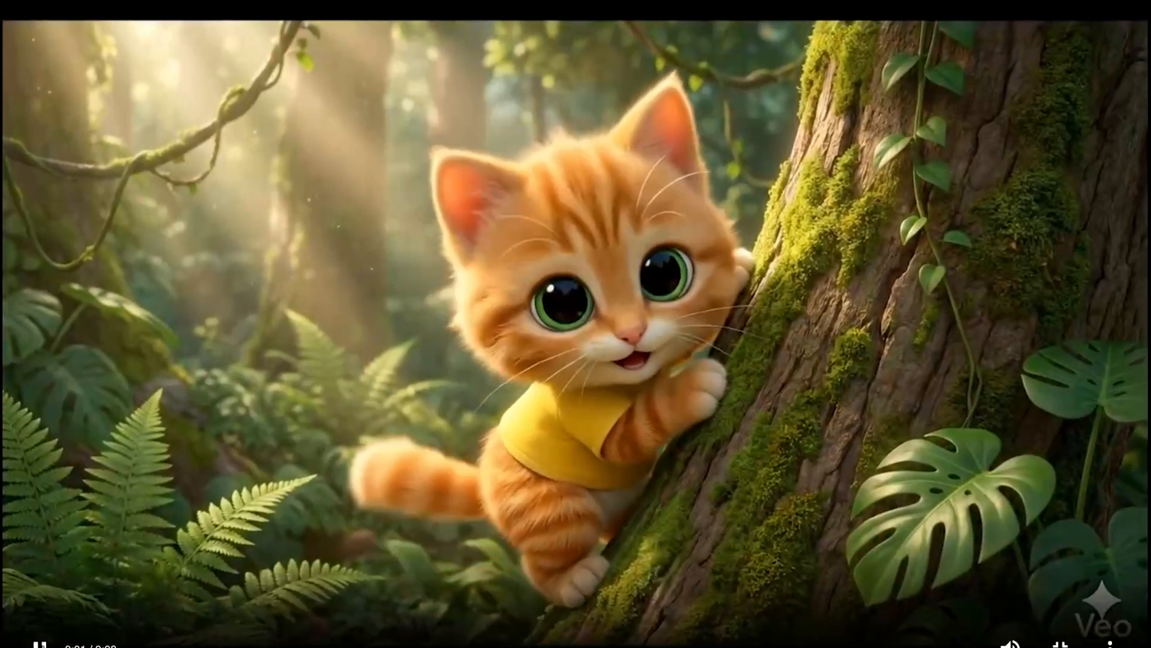
click(856, 597)
key(Escape)
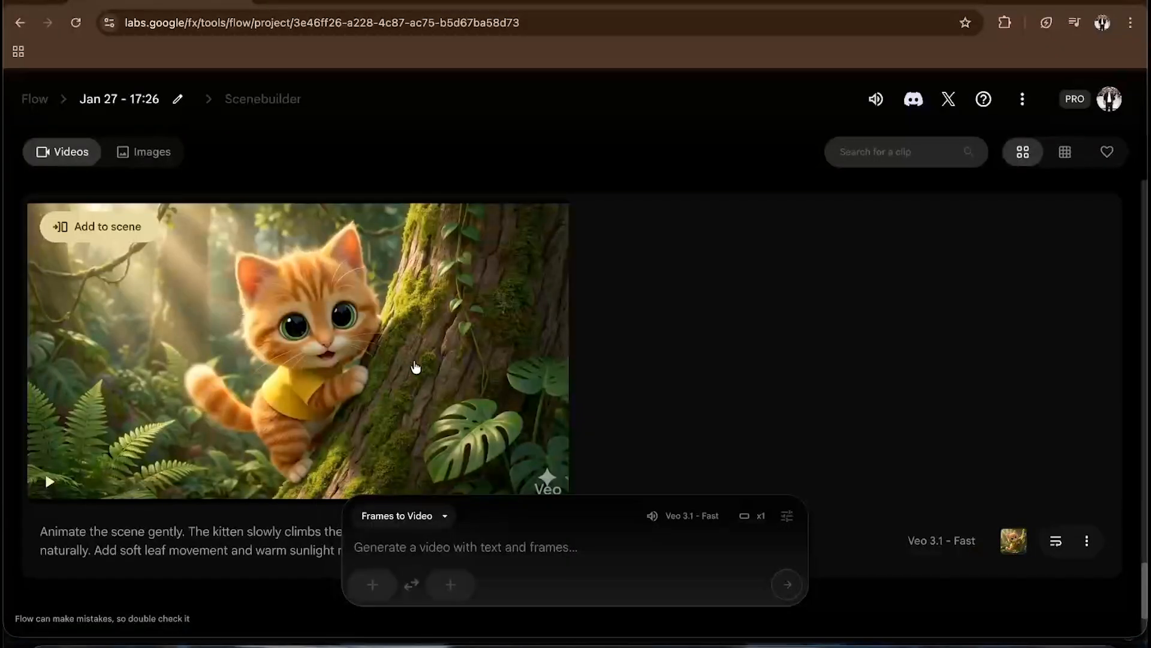
- Download the kitten tree-climbing clip at Original size (720p)
click(478, 229)
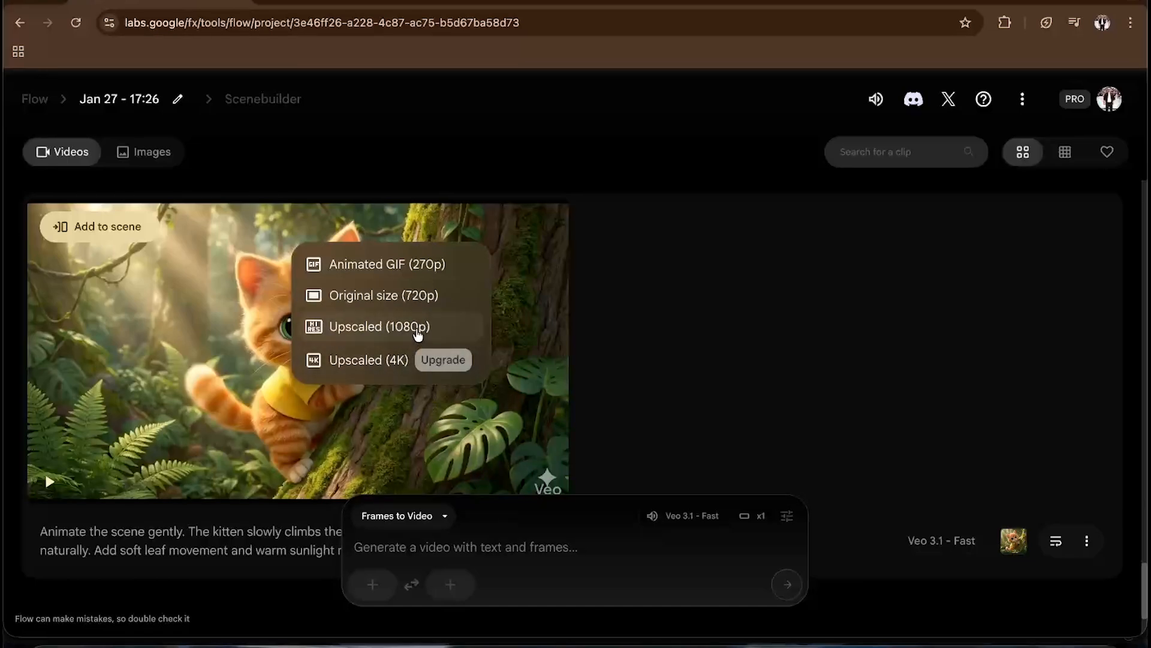
click(412, 306)
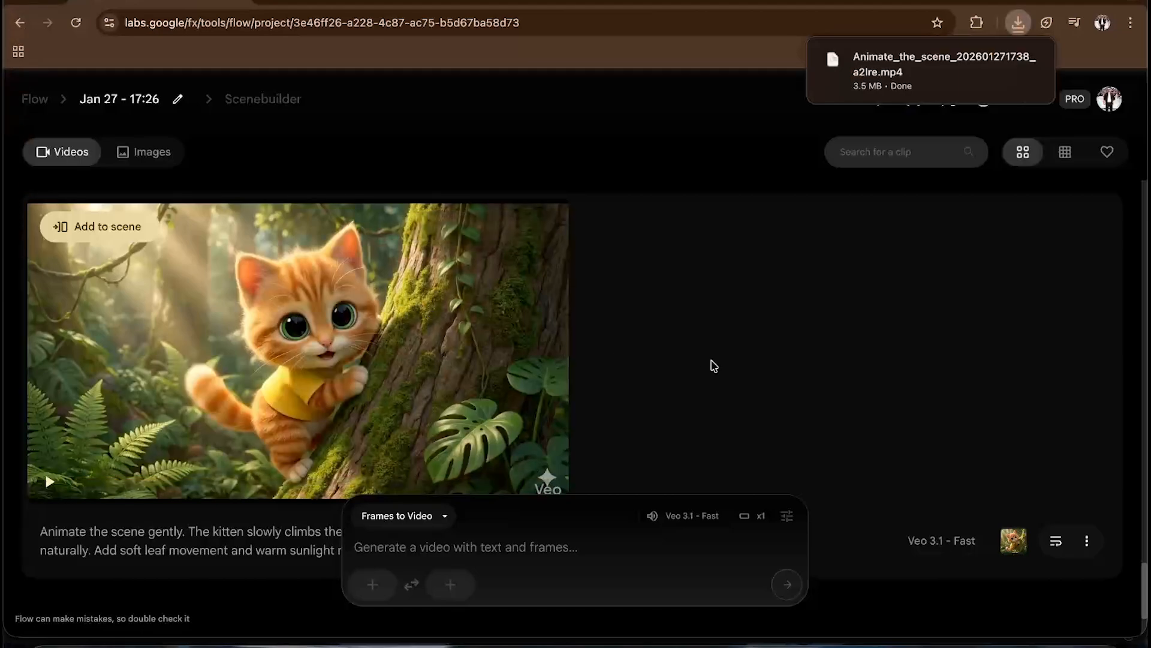
scroll(713, 366, up, 2)
scroll(760, 365, up, 3)
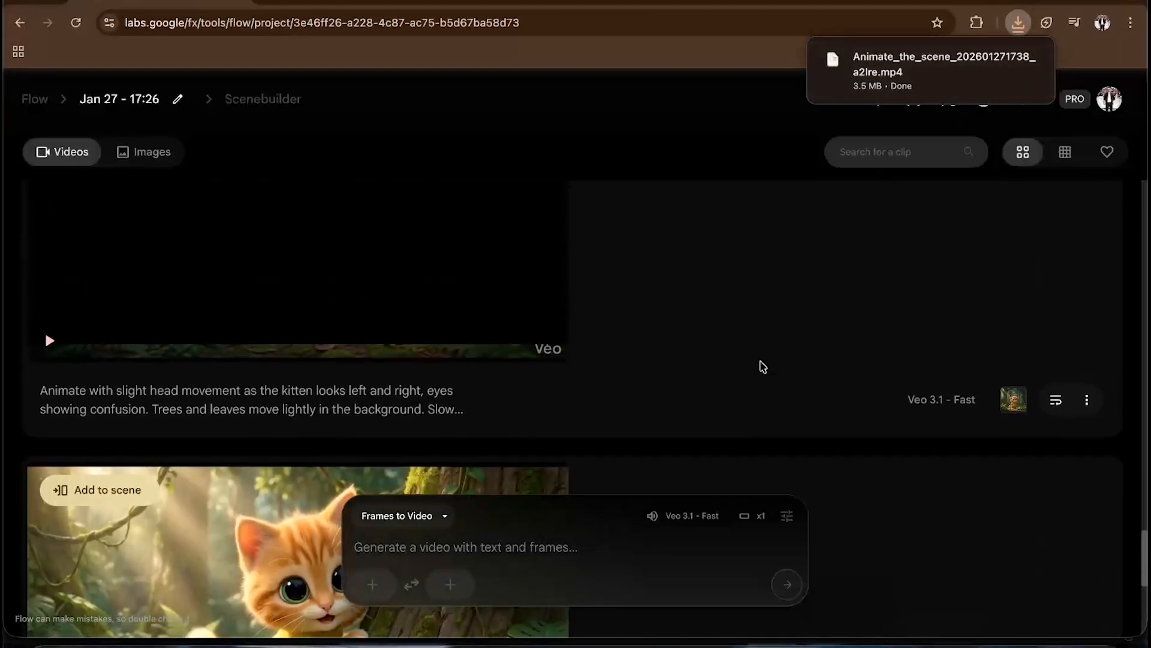
- Preview the clip of the kitten looking left and right in confusion full screen, then download it at Original size (720p)
scroll(290, 407, up, 1)
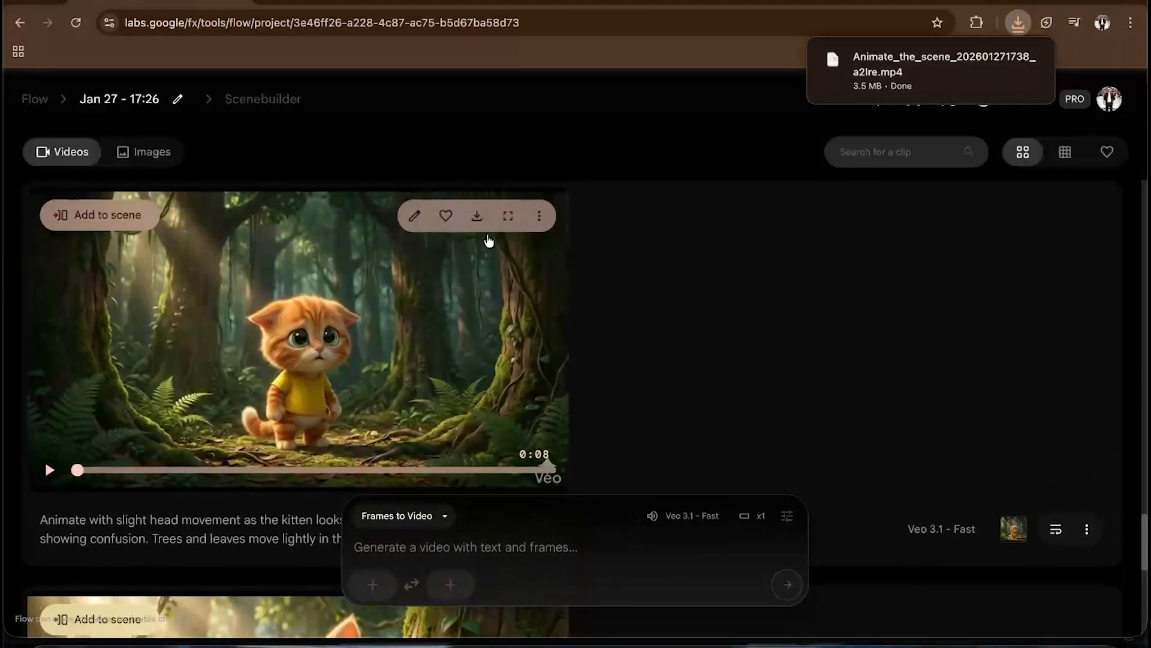
click(506, 213)
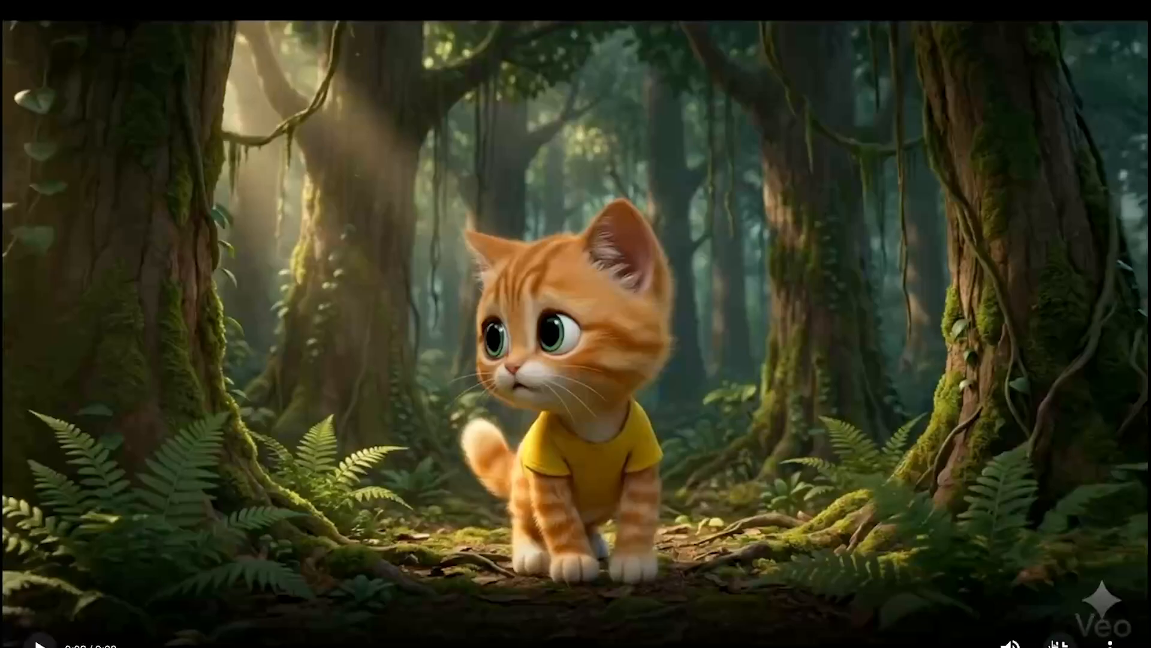
click(1057, 643)
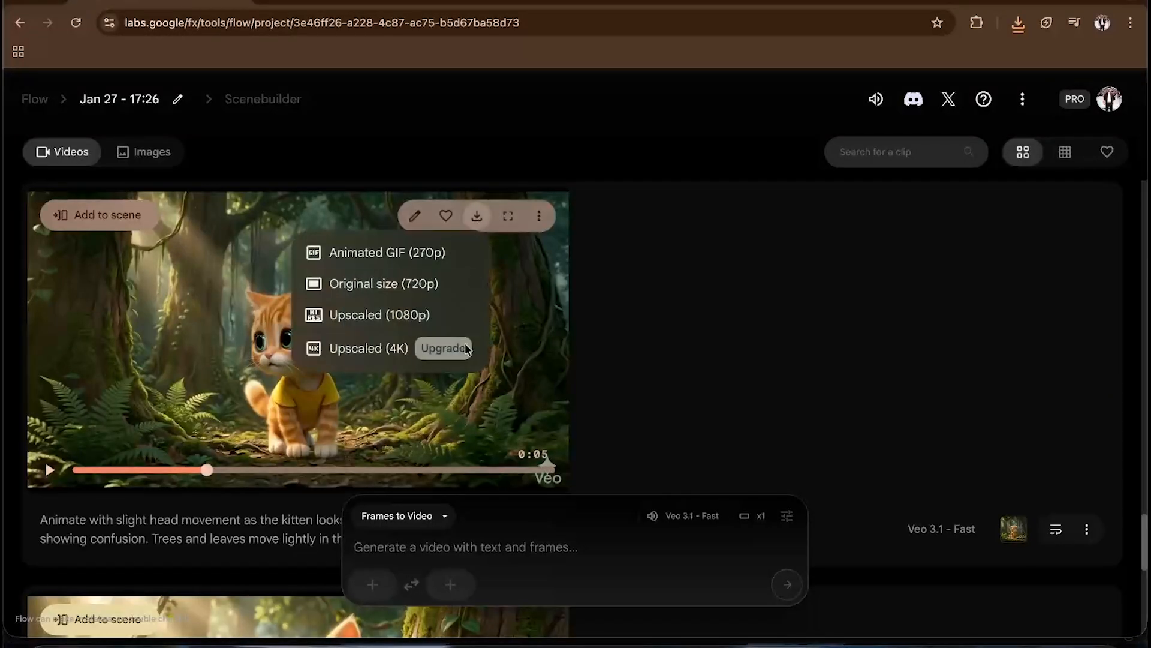
click(399, 289)
- Preview the clip of the kitten taking slow, careful steps forward full screen
scroll(738, 352, up, 5)
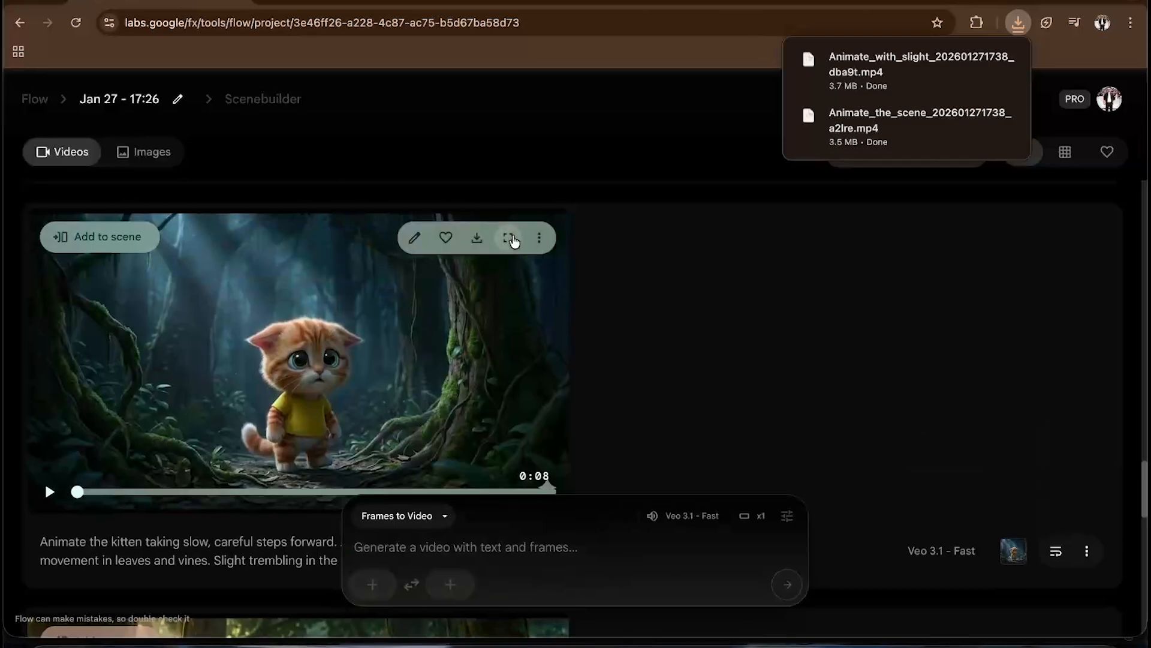
click(511, 238)
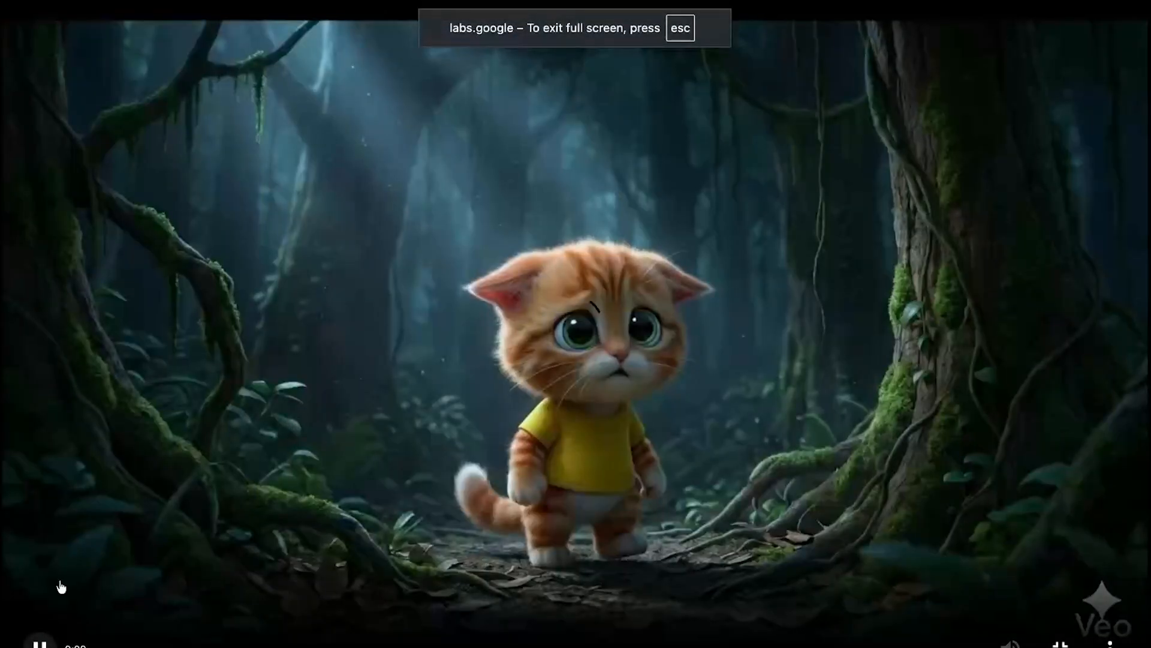
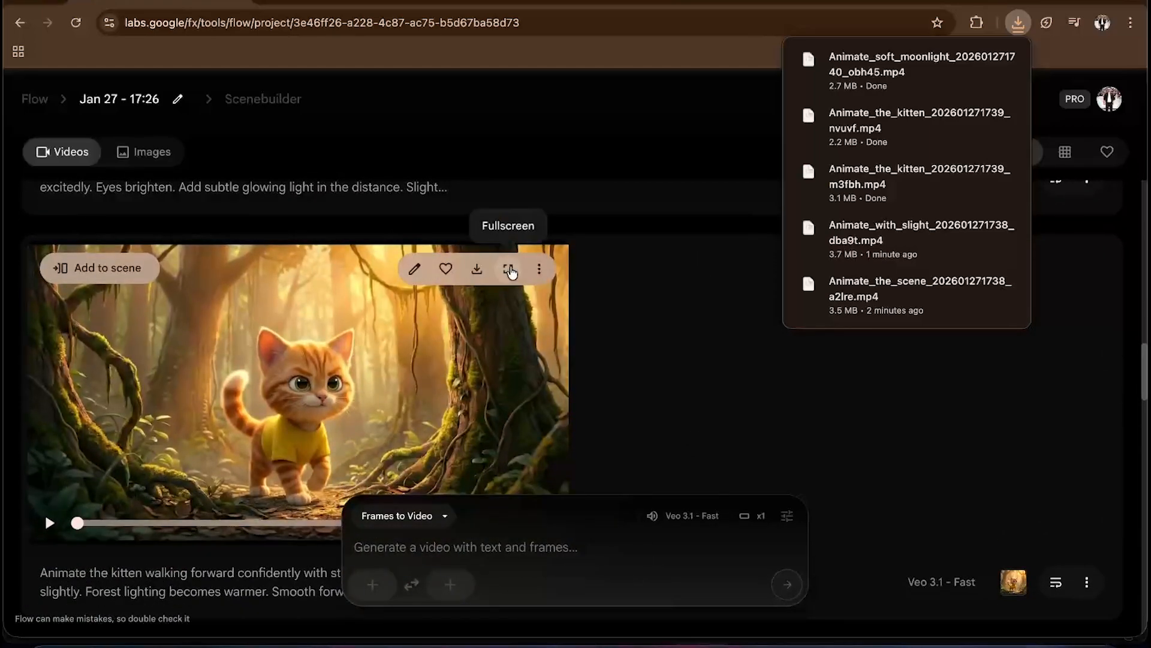
- Preview the clip of the kitten walking forward confidently full screen, then download it at Original size (720p)
click(508, 270)
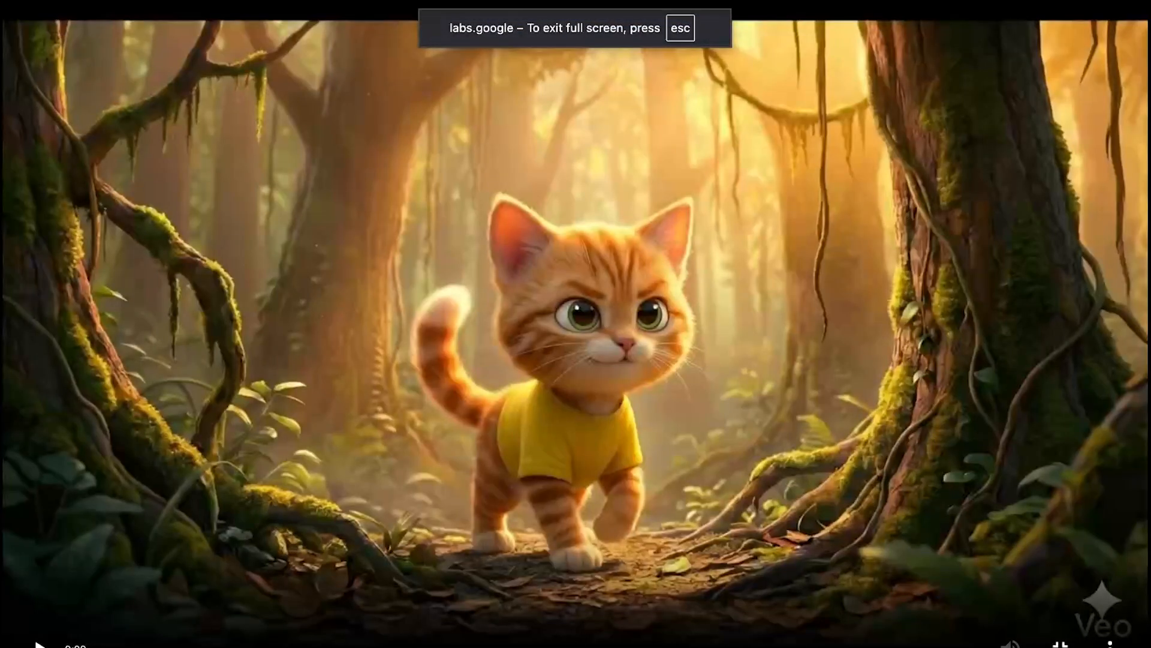
click(40, 646)
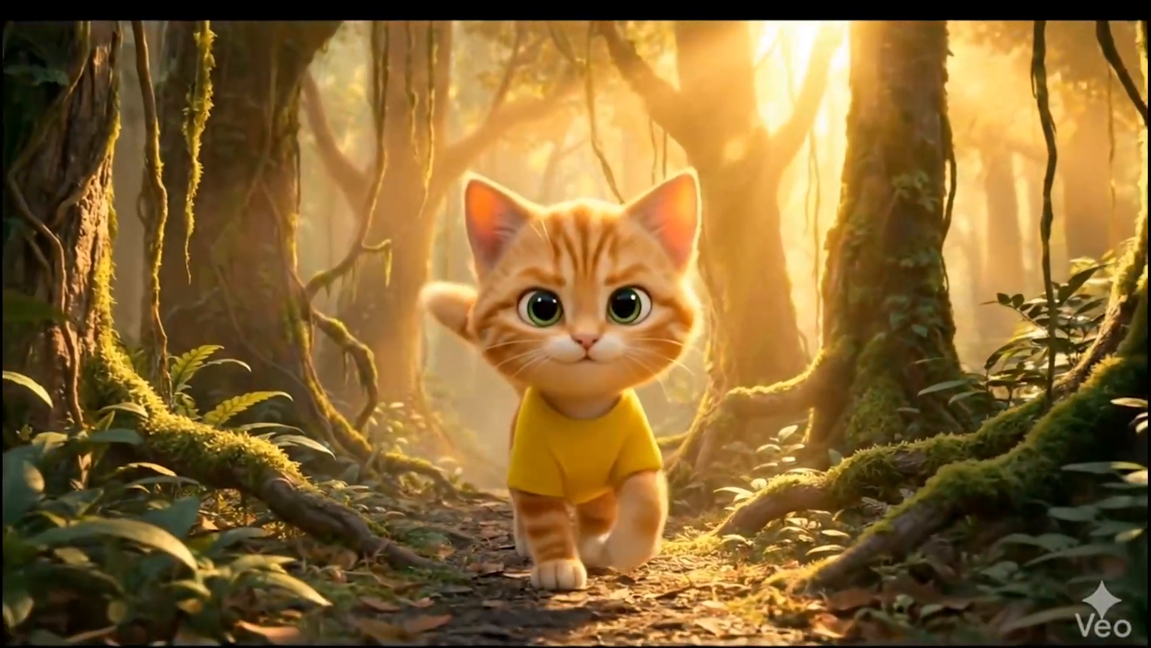
mouse_move(985, 563)
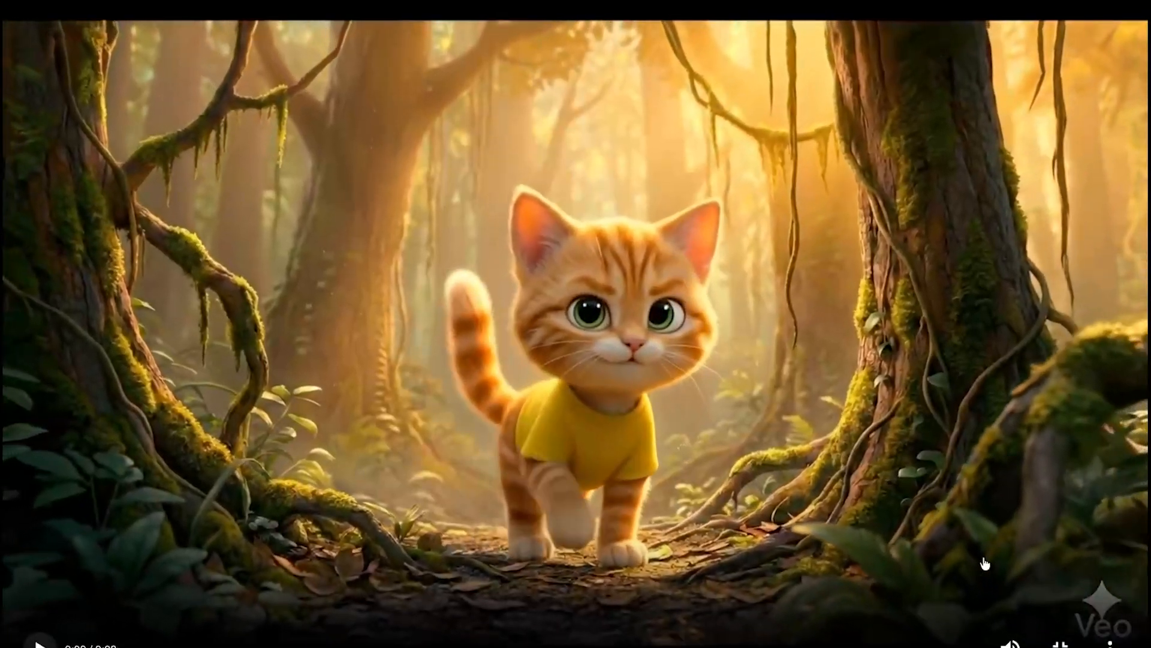
key(Escape)
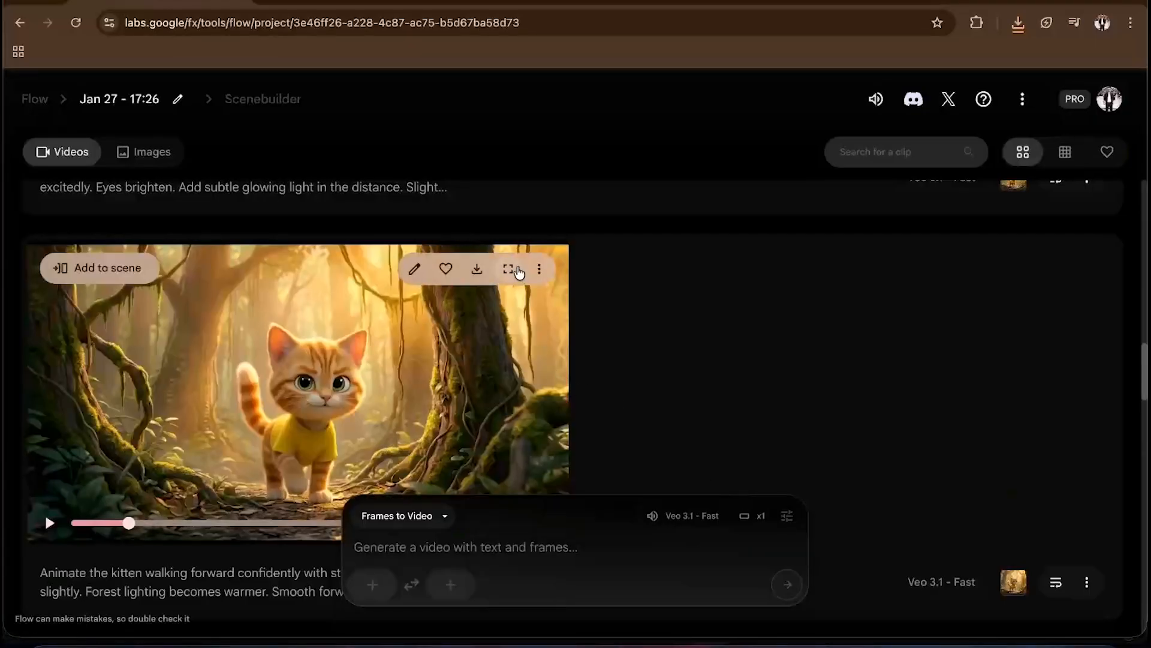
click(475, 267)
click(438, 338)
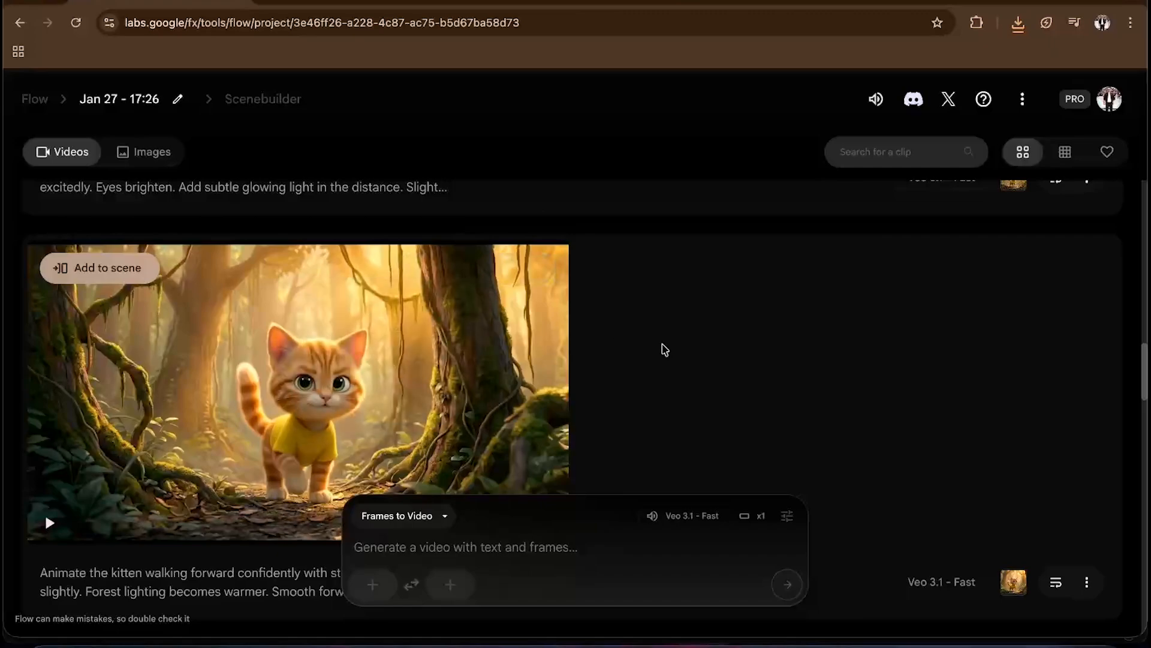
- Preview the clip of the kitten's eyes brightening at a glowing light full screen
scroll(662, 349, up, 5)
click(508, 182)
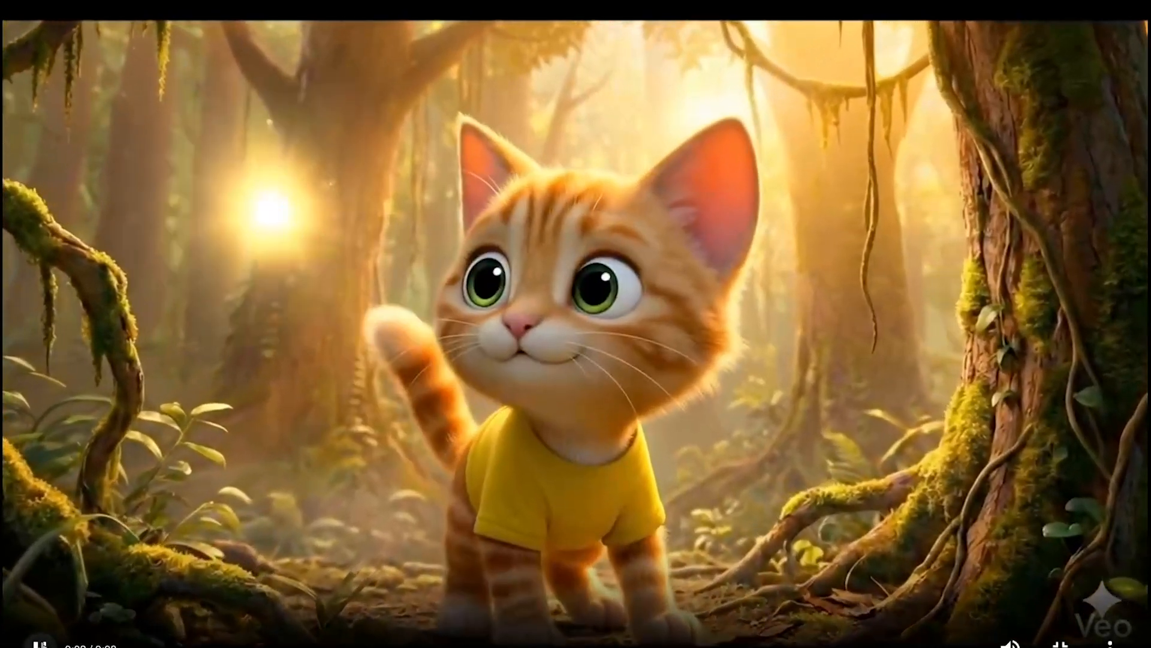
click(908, 608)
key(Escape)
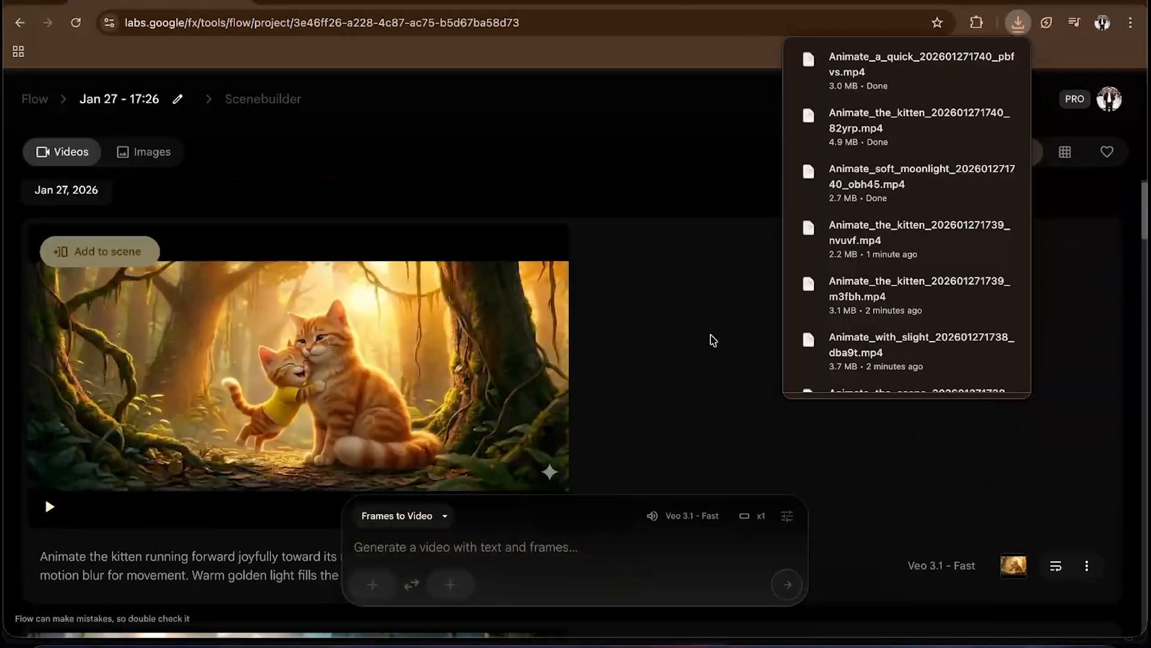
- Preview the clip of the kitten hugging its mother full screen, then download it at Original size (720p)
mouse_move(510, 325)
click(509, 271)
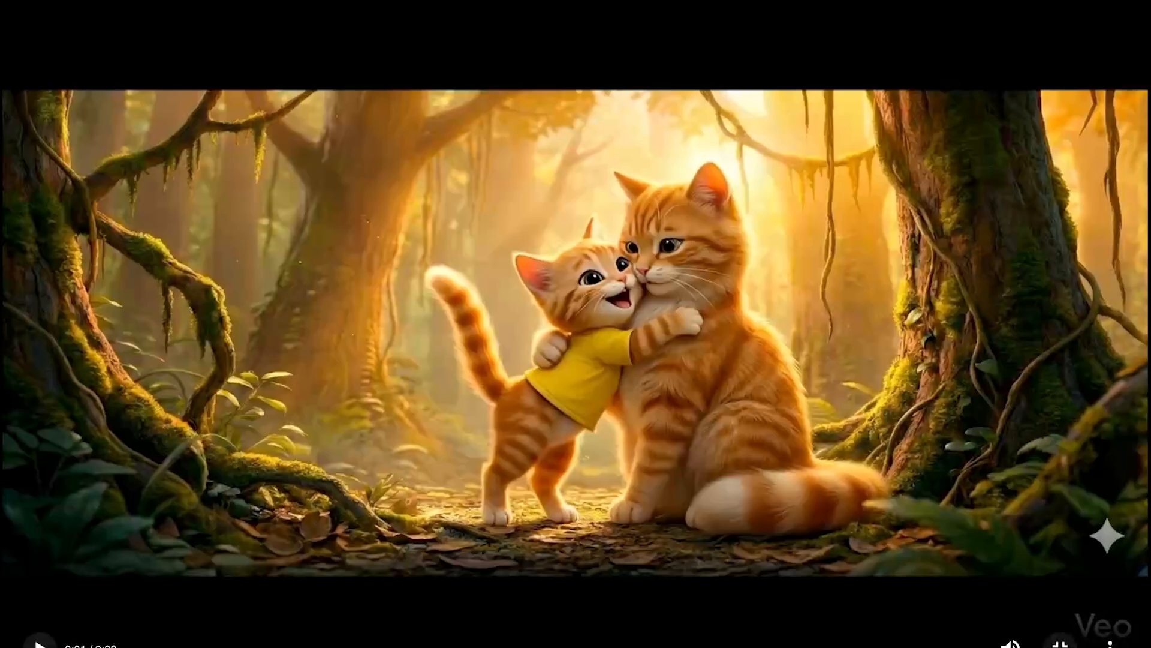
key(Escape)
click(478, 273)
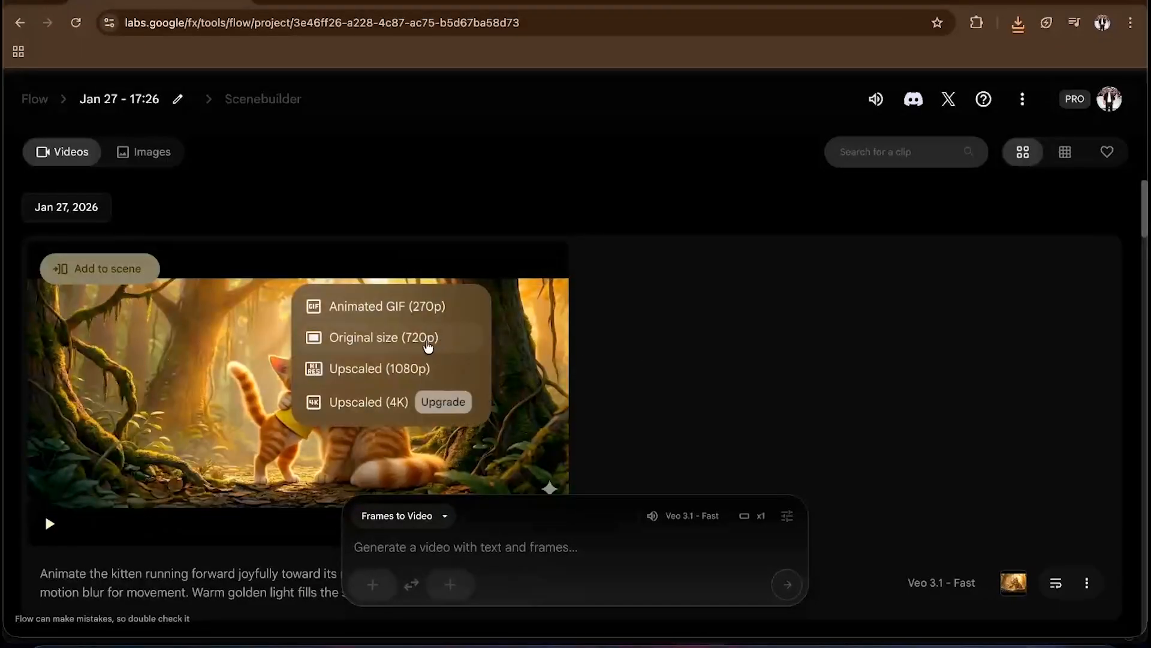
click(393, 337)
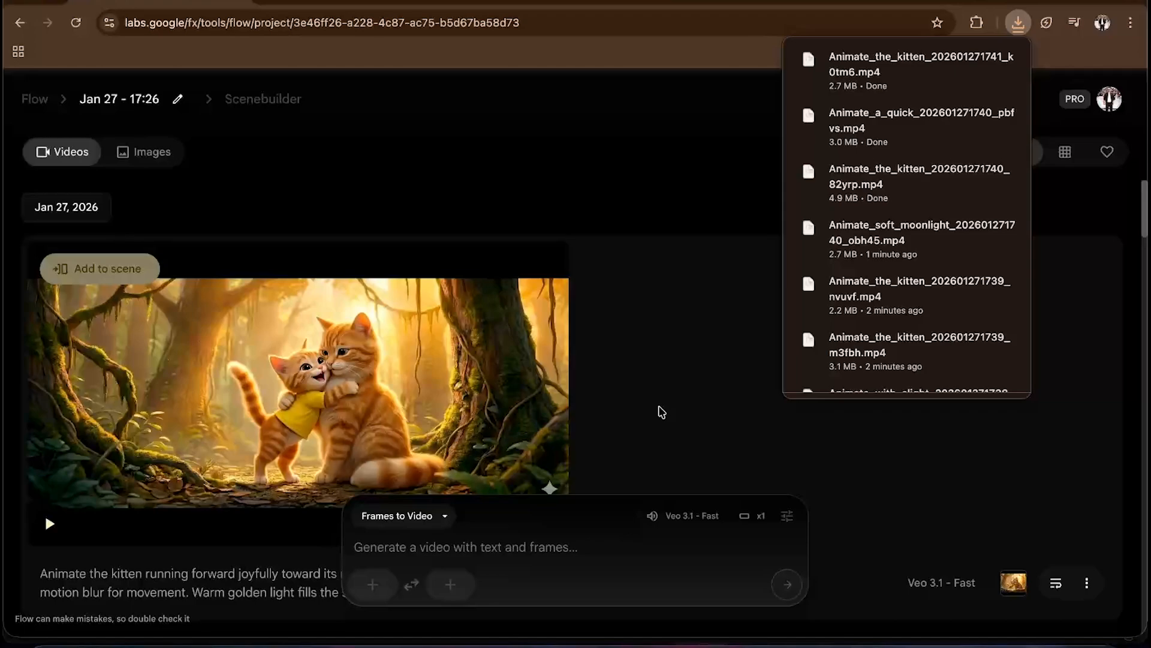
- Review the recent download history list of the downloaded clips
scroll(816, 364, down, 2)
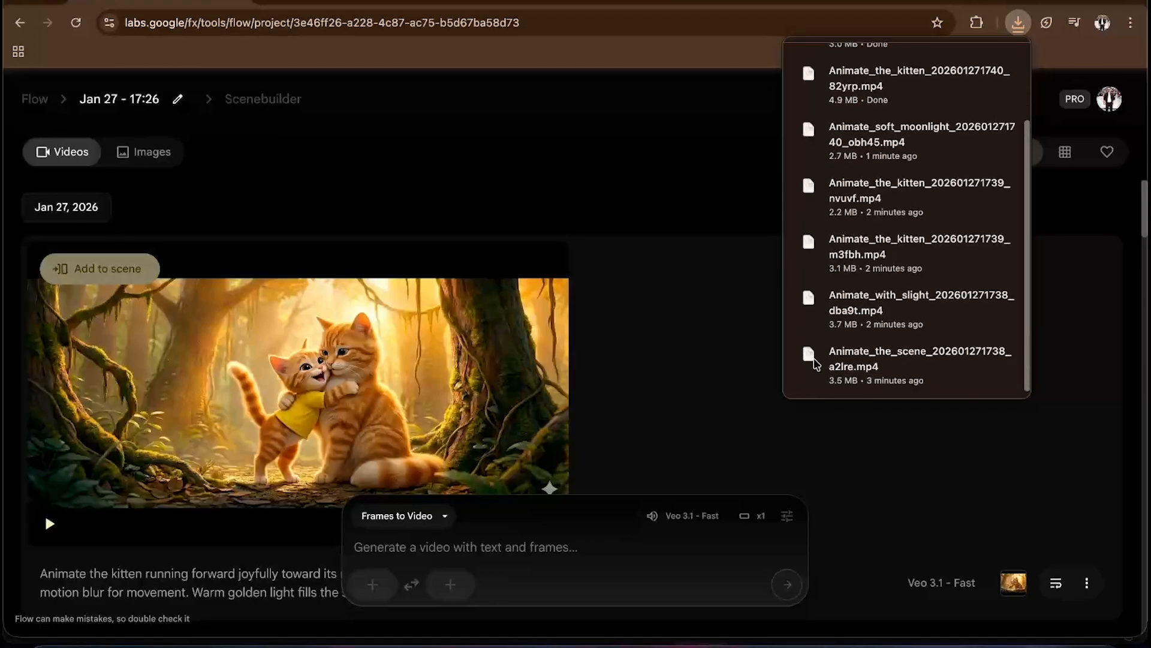
scroll(817, 359, up, 2)
click(742, 360)
click(1017, 23)
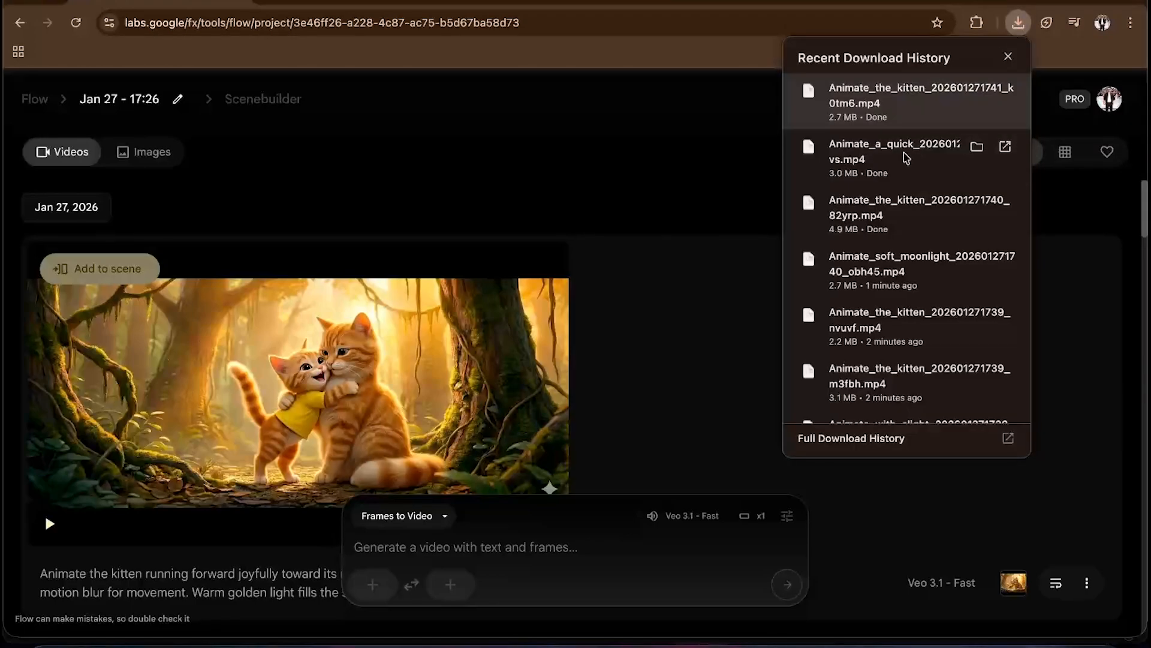
scroll(930, 260, down, 3)
click(703, 349)
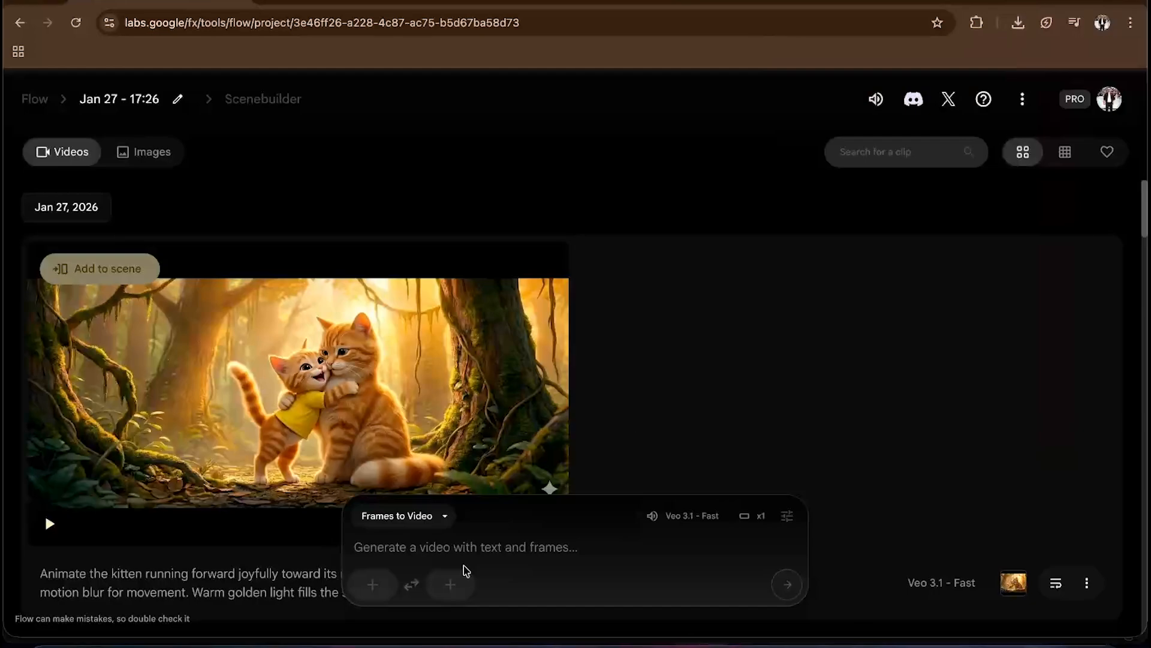
- Switch to Premiere Pro and create a new sequence named Sequence 02 with the HD 1080p 23.976 fps preset
click(473, 637)
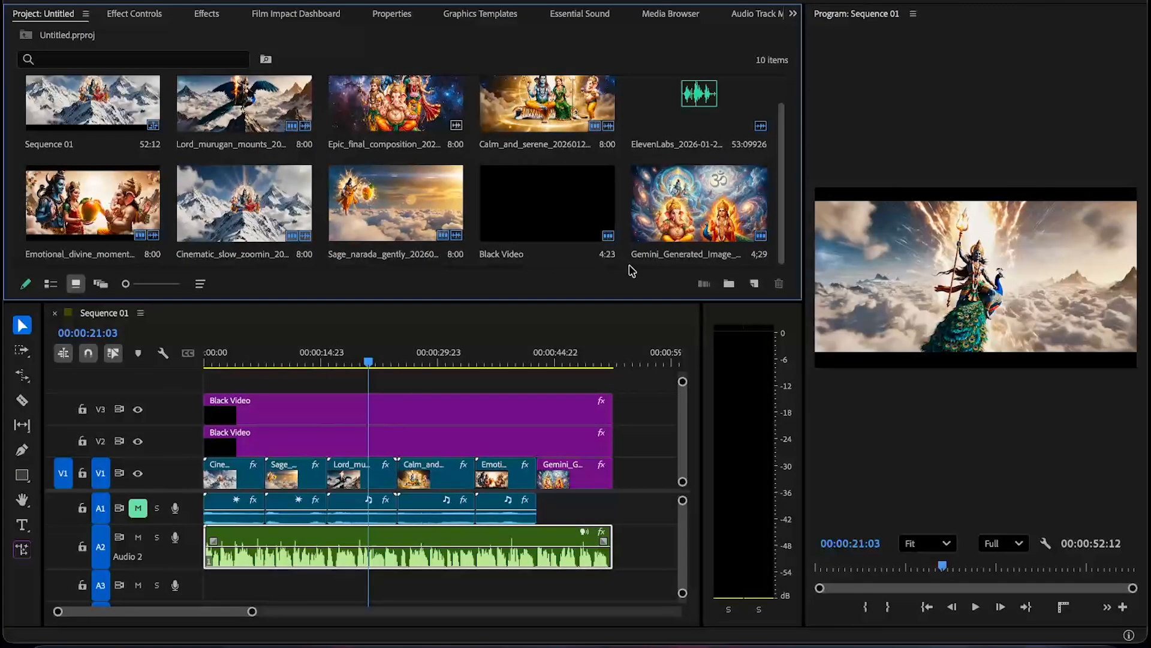
click(751, 285)
click(774, 311)
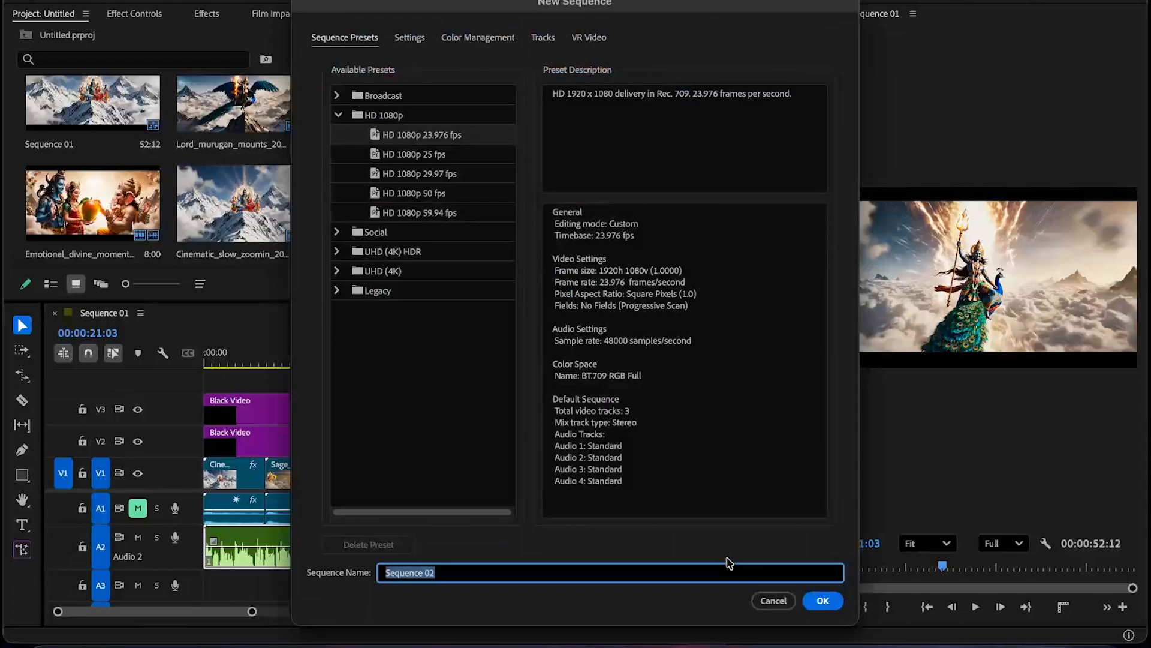
click(825, 601)
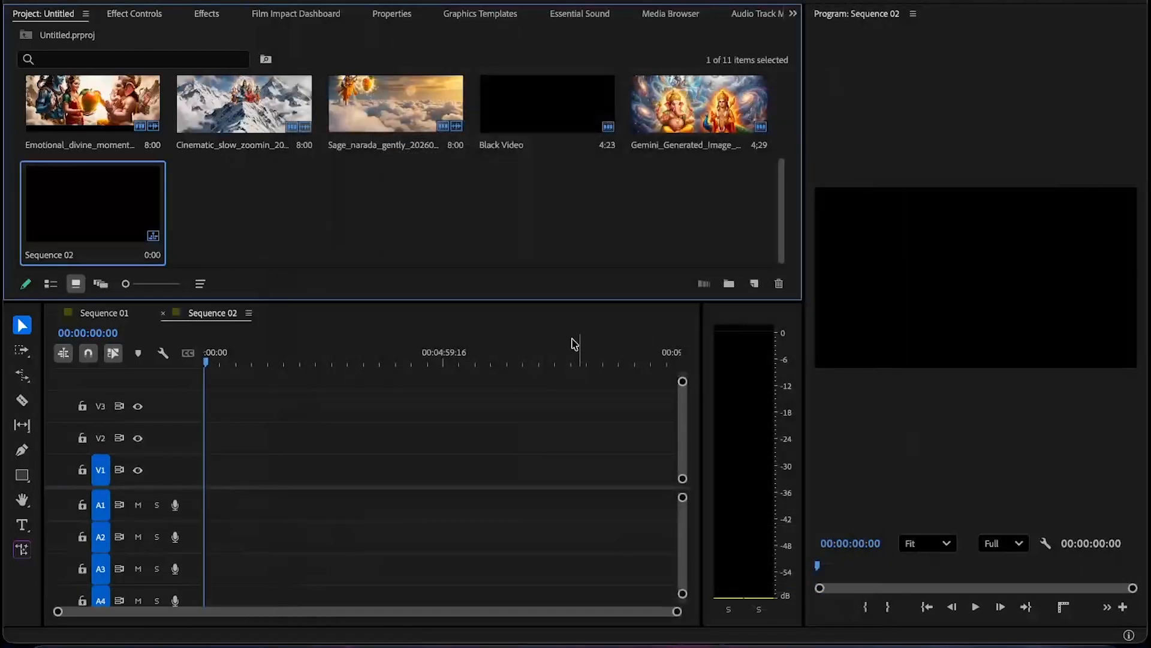
- Create a new bin, open it, and import the eight Animate kitten clips from Downloads into it
click(729, 283)
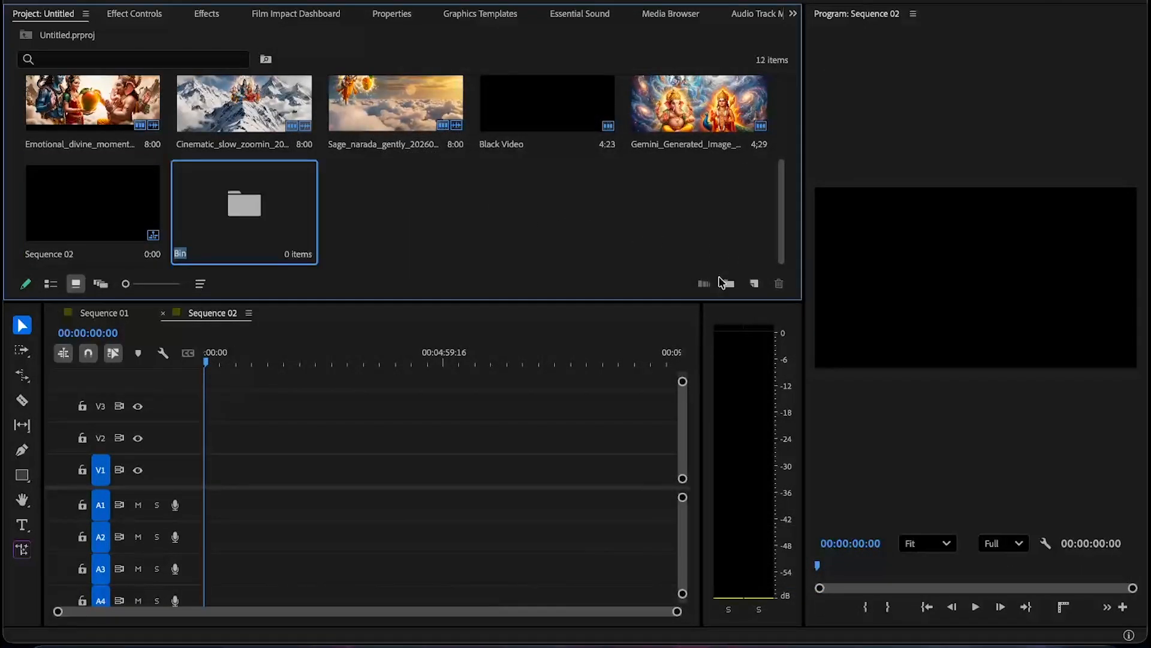
double_click(211, 206)
double_click(391, 196)
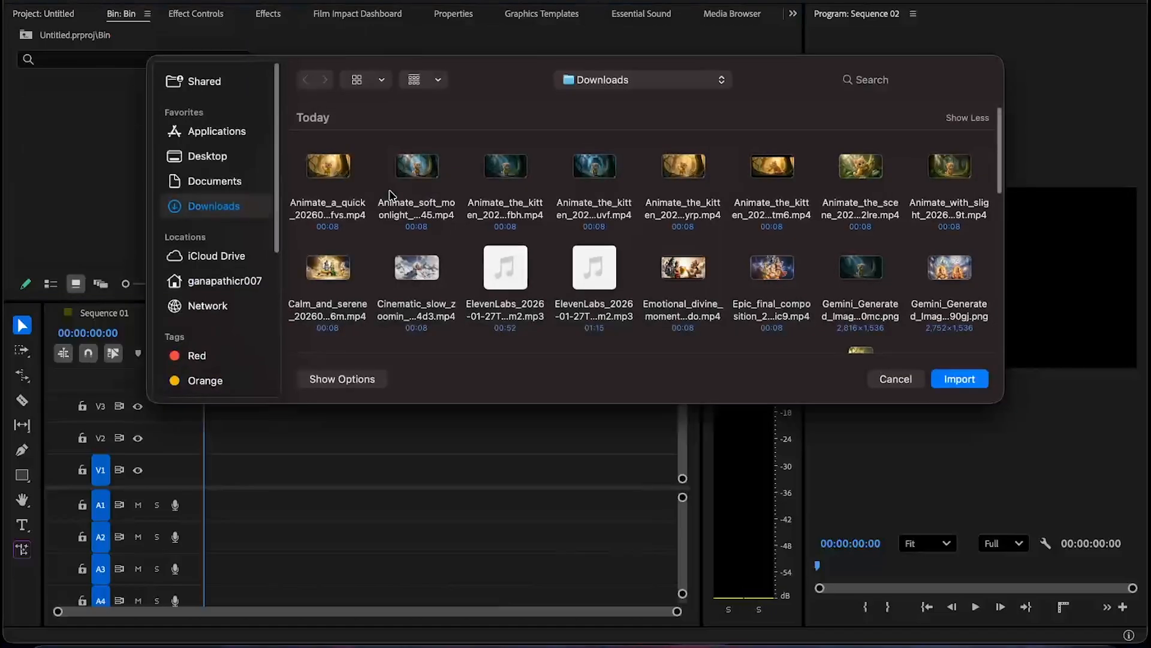
drag(305, 237, 818, 204)
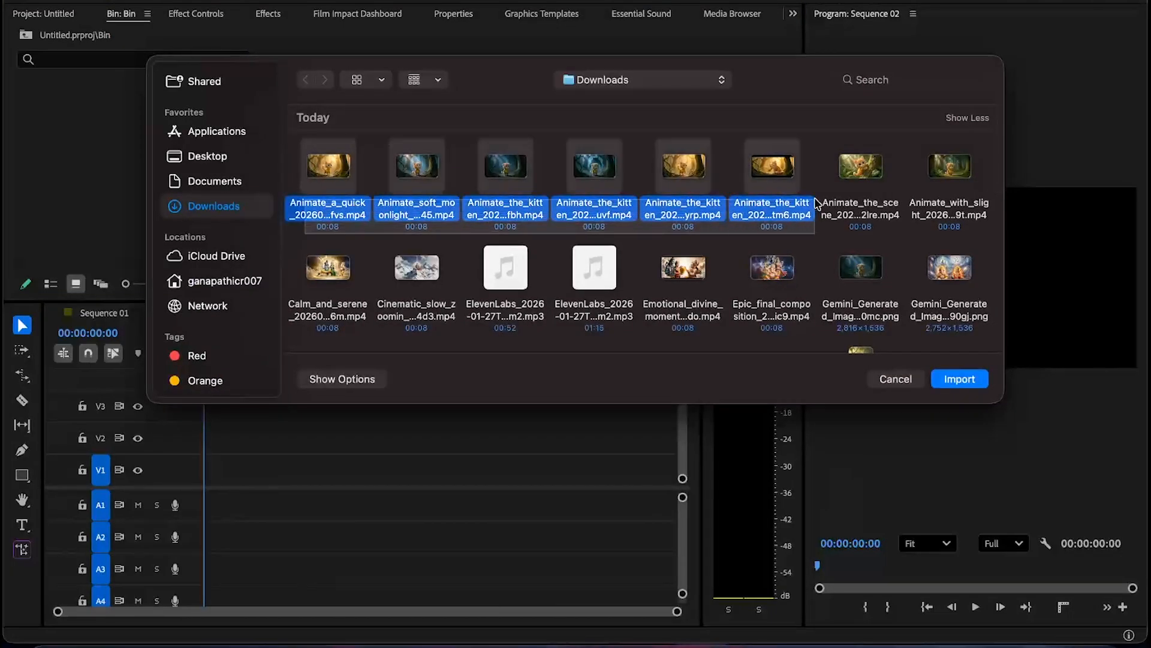
click(817, 204)
drag(988, 183, 315, 201)
click(960, 385)
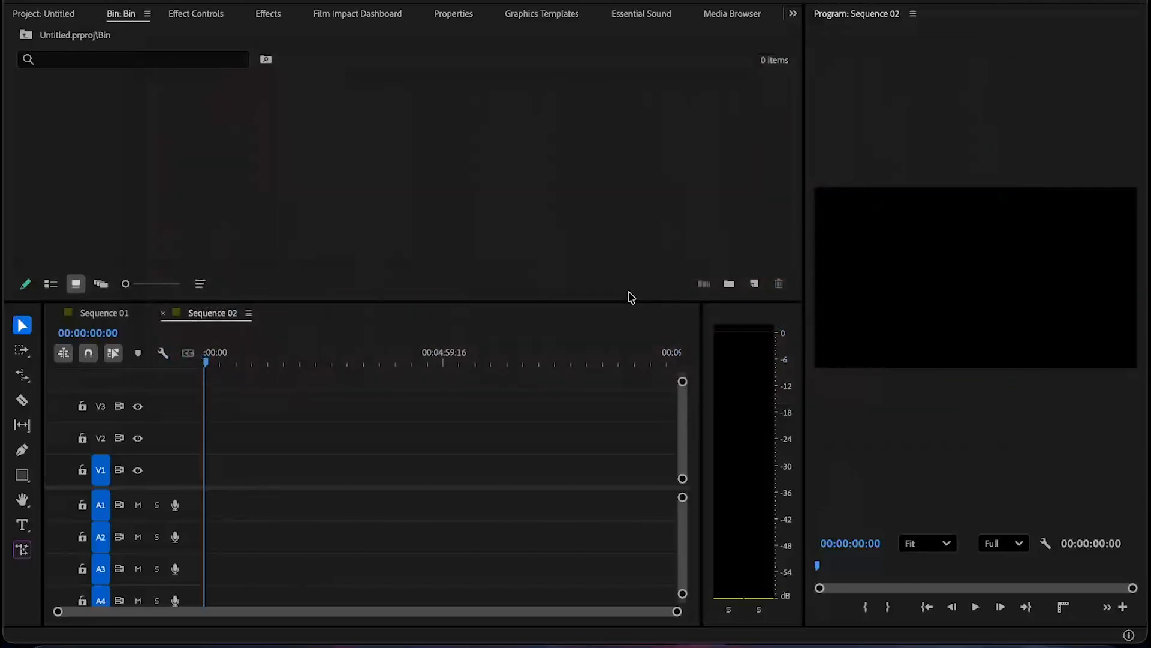
- Import the 01:15 ElevenLabs voiceover MP3 from Downloads into the bin
double_click(583, 188)
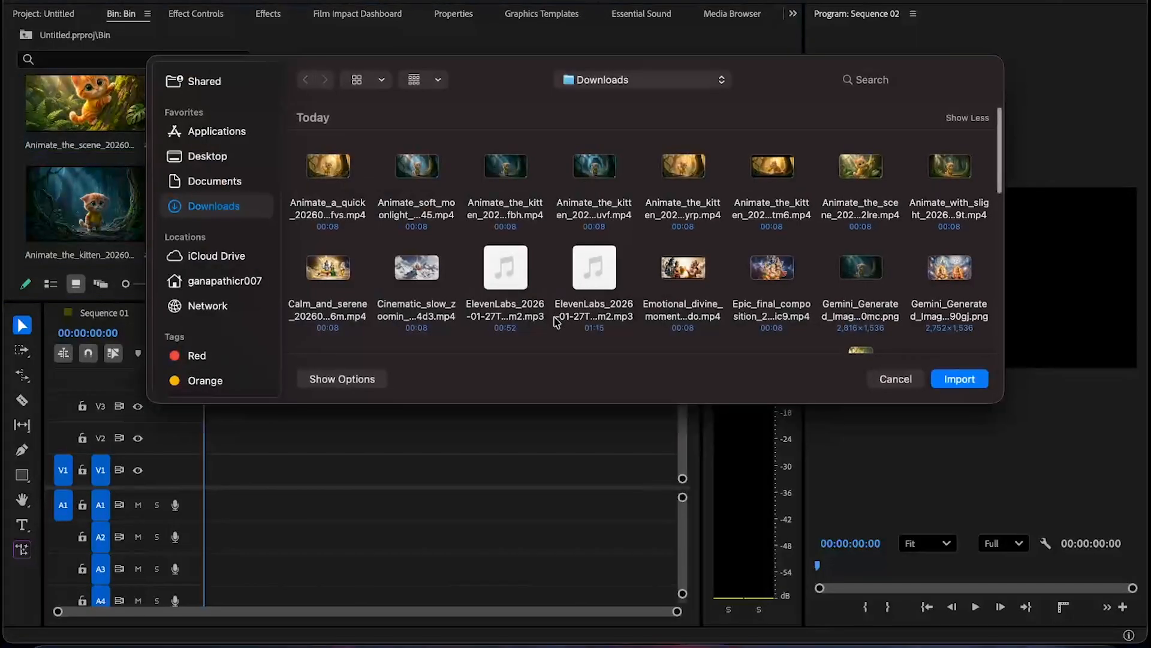
click(595, 269)
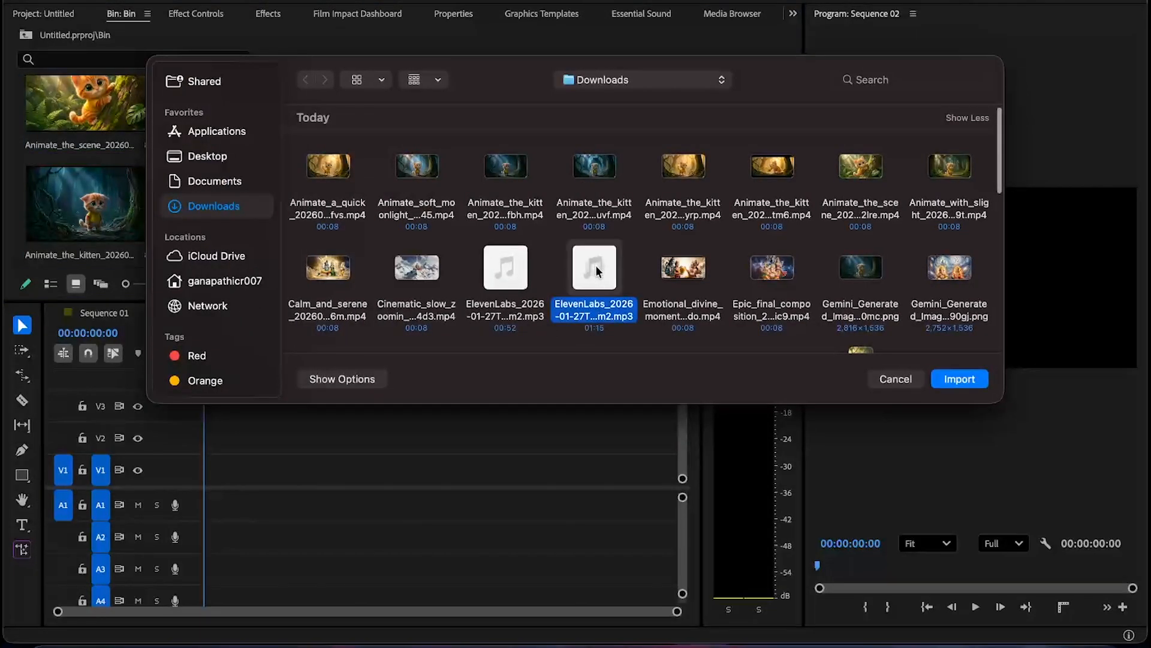
click(942, 384)
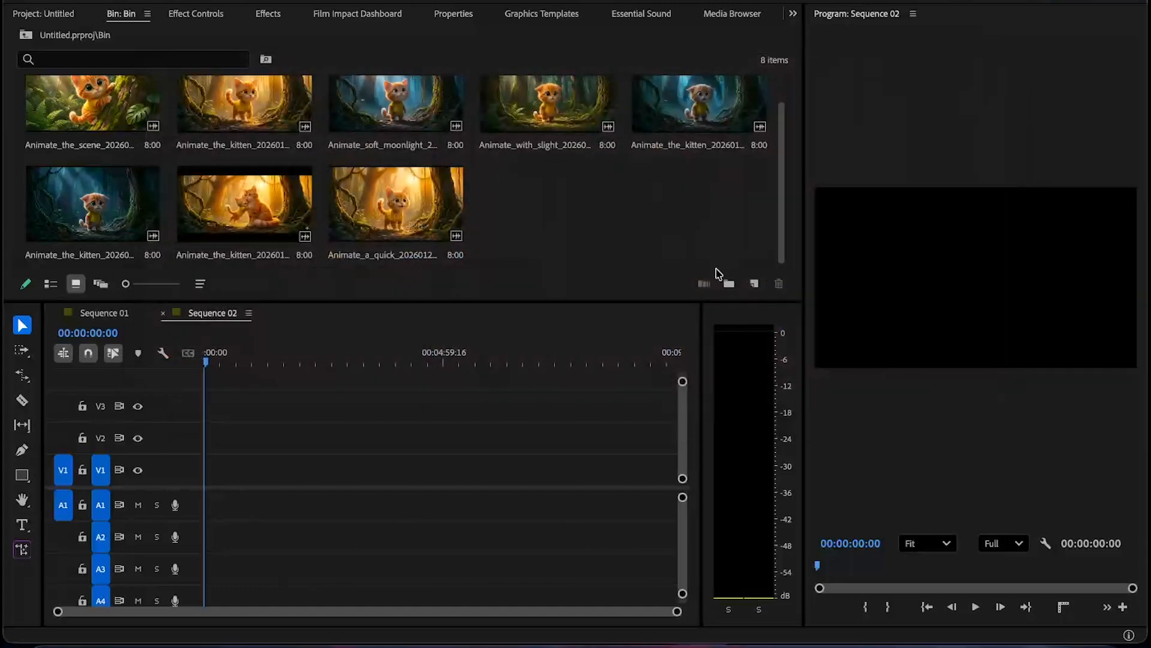
- Place the ElevenLabs voiceover on audio track A1 at the start of Sequence 02
click(734, 239)
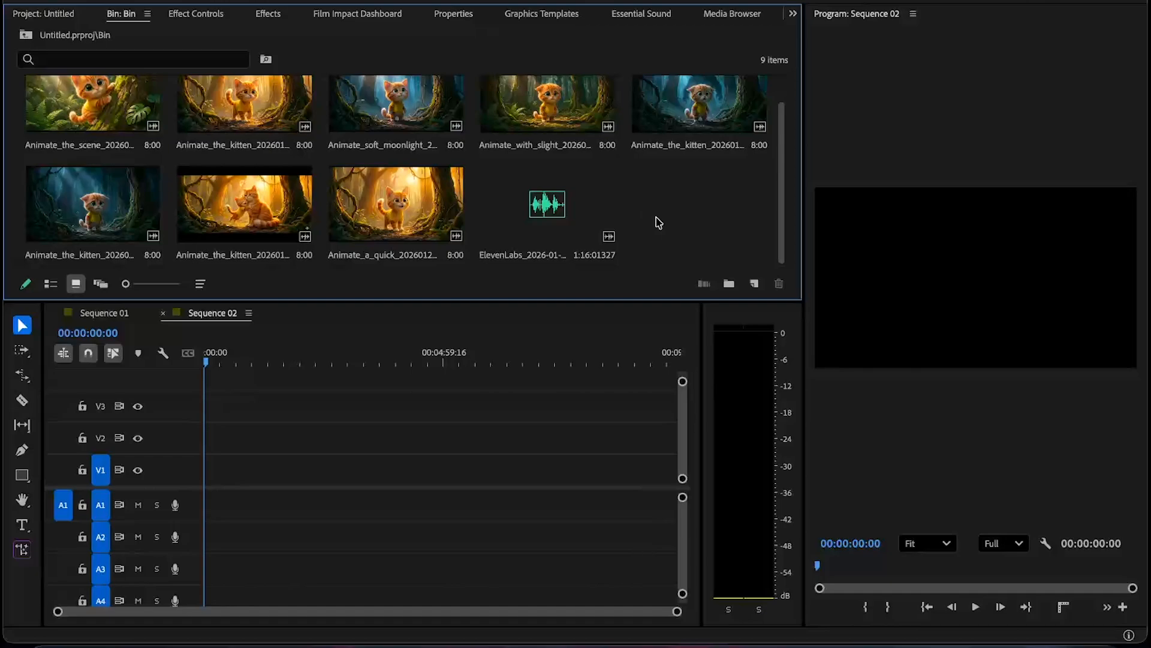
drag(548, 223, 201, 505)
drag(643, 613, 138, 611)
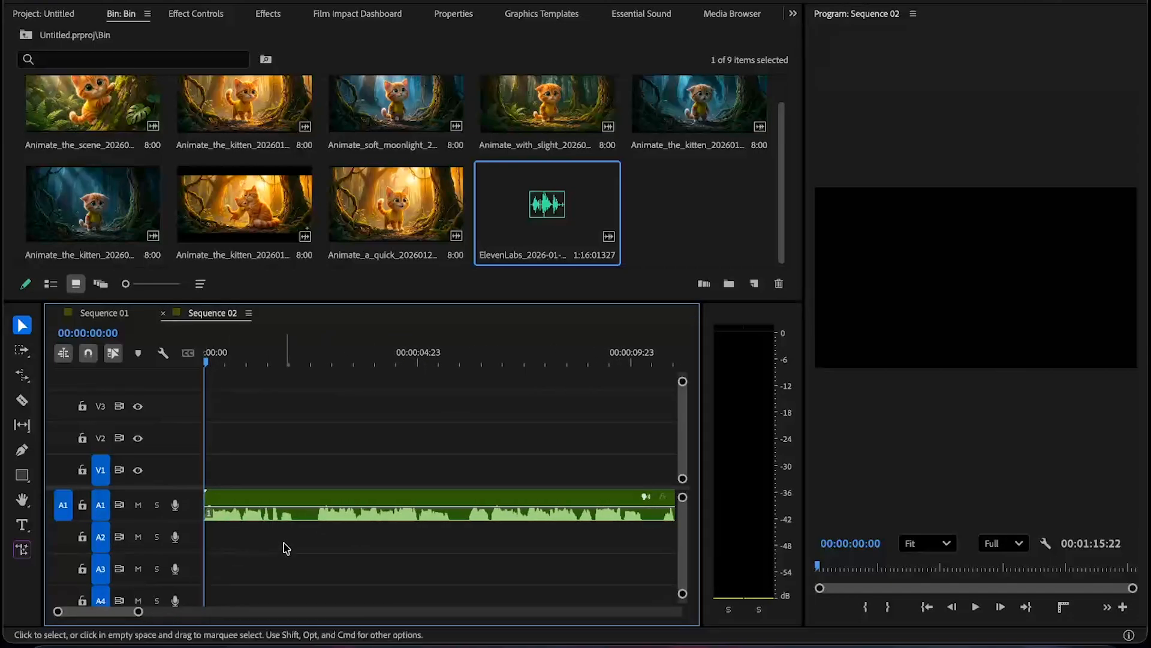
- Tighten the voiceover by cutting out pauses along its length and ripple-trimming its end at about 1:03
key(space)
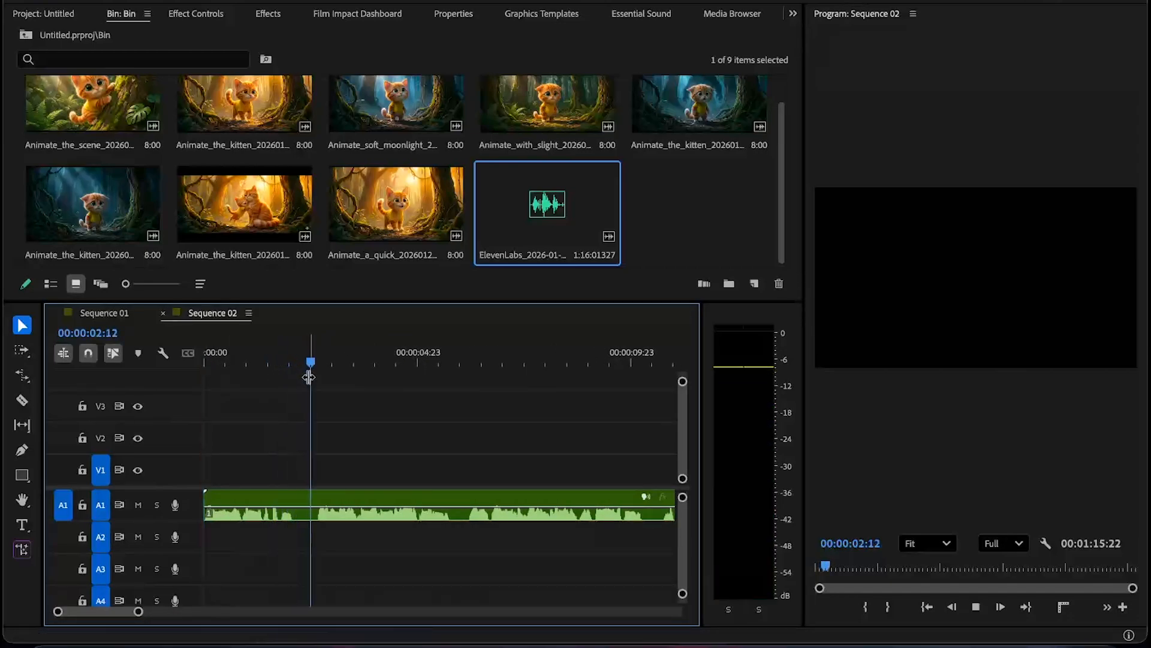
click(295, 364)
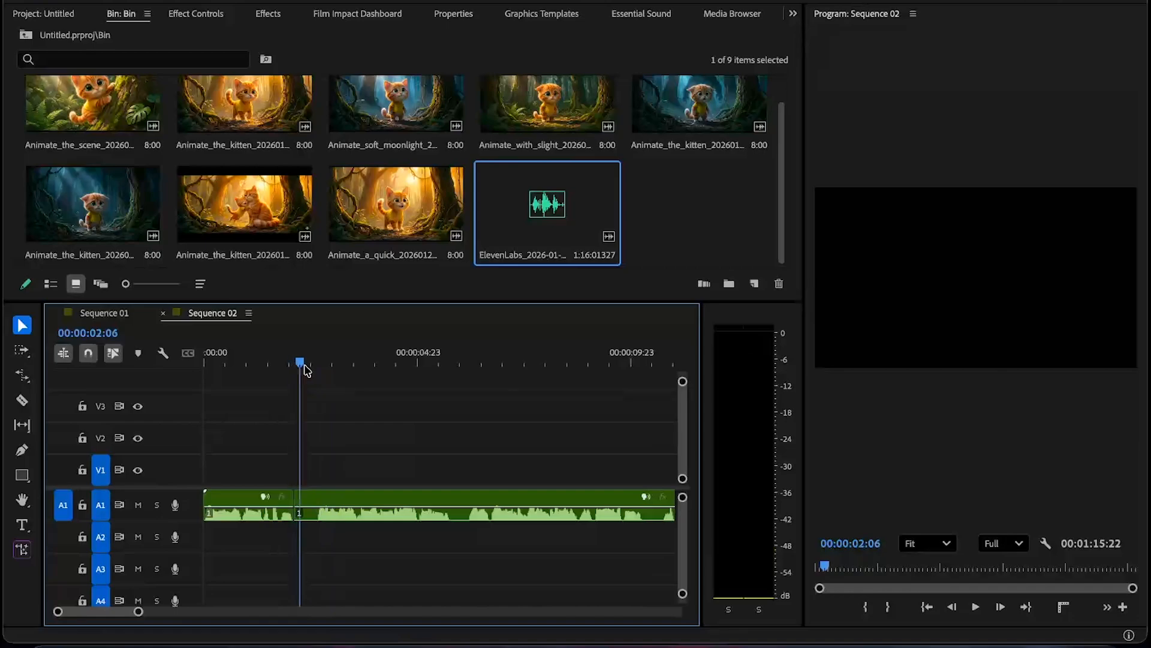
drag(305, 367, 318, 367)
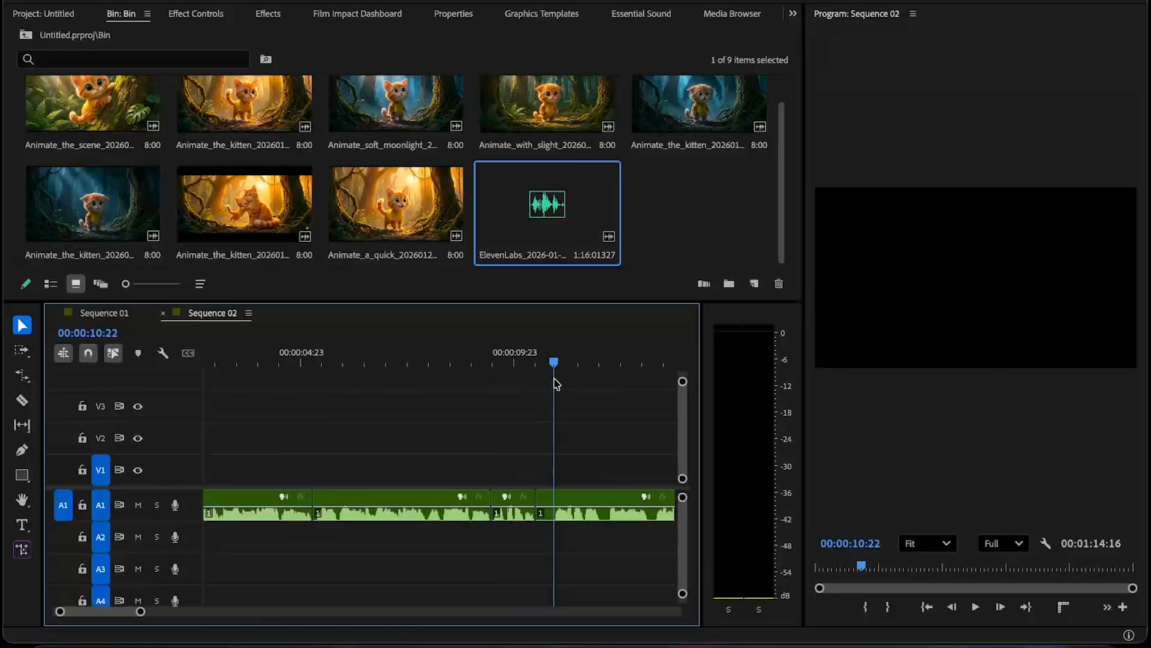
scroll(557, 384, right, 10)
click(571, 366)
scroll(533, 375, right, 10)
click(518, 366)
scroll(528, 371, right, 10)
click(526, 366)
scroll(540, 375, right, 10)
click(544, 365)
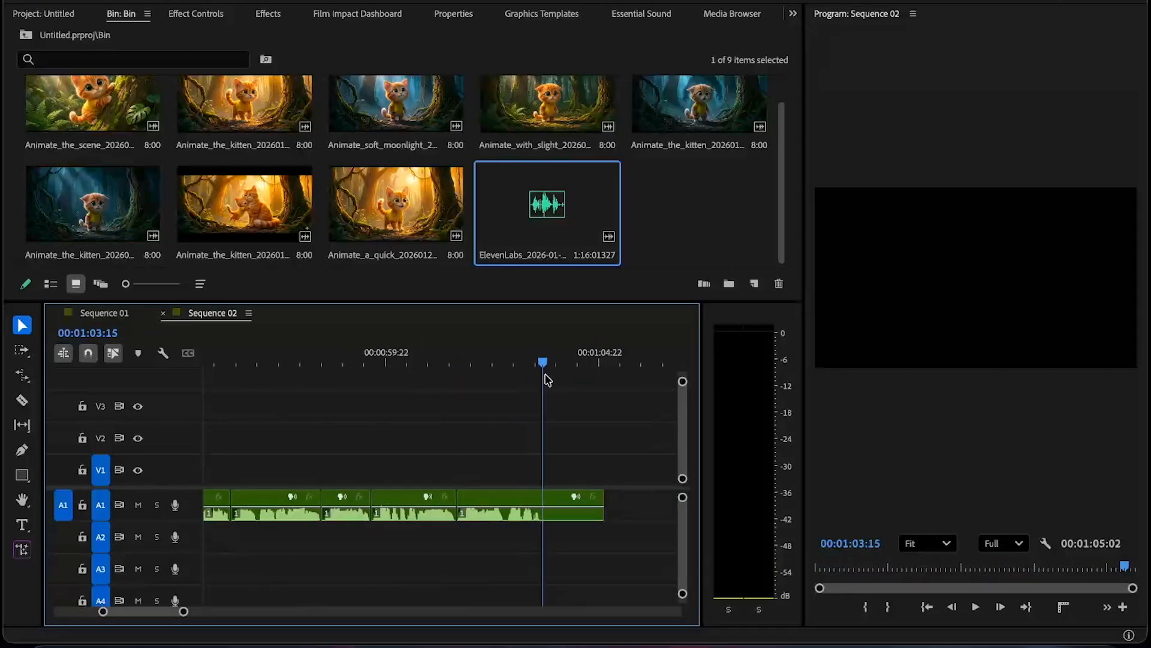
key(w)
scroll(326, 546, down, 10)
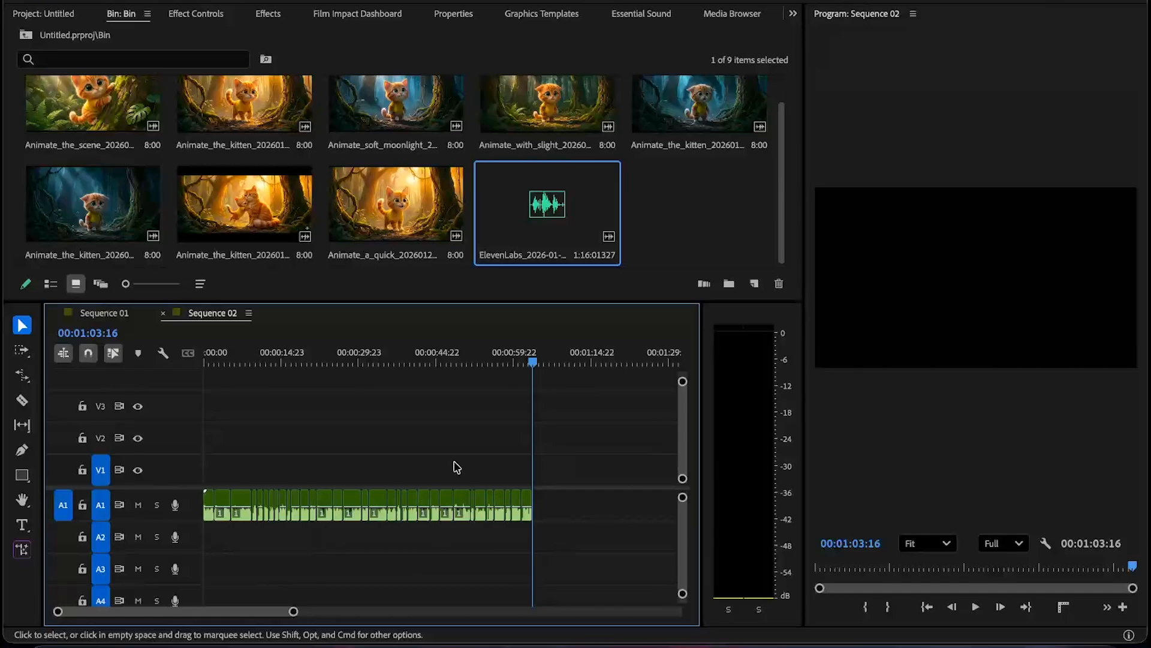
- Play back the edited voiceover from the start of the sequence
drag(370, 359, 184, 366)
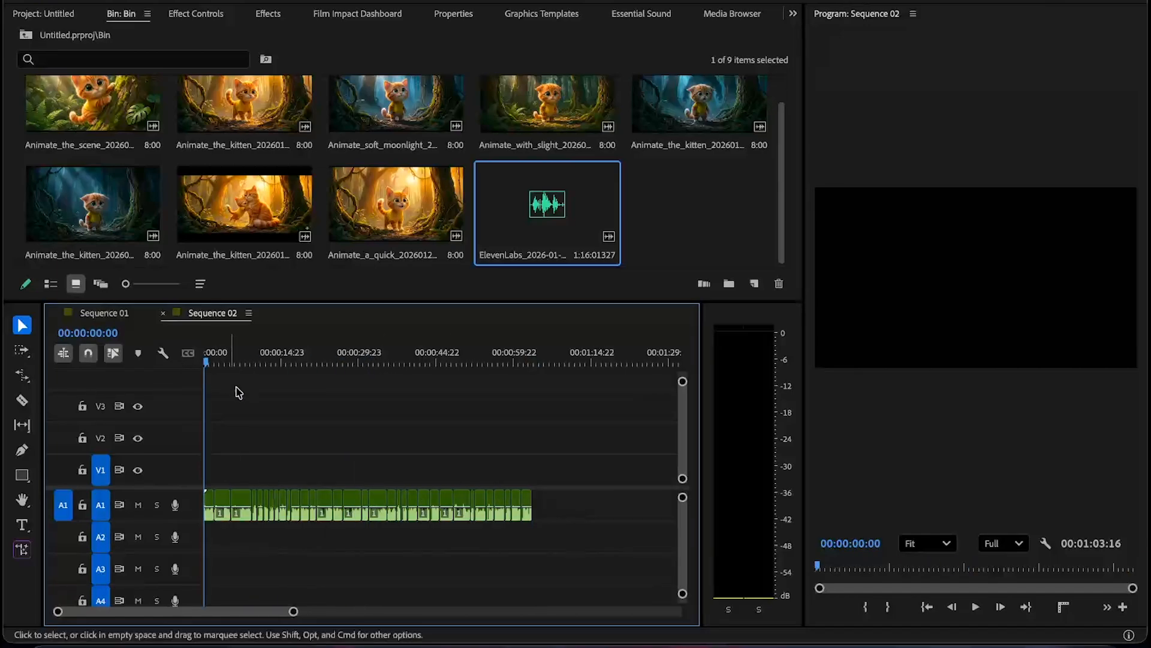
key(space)
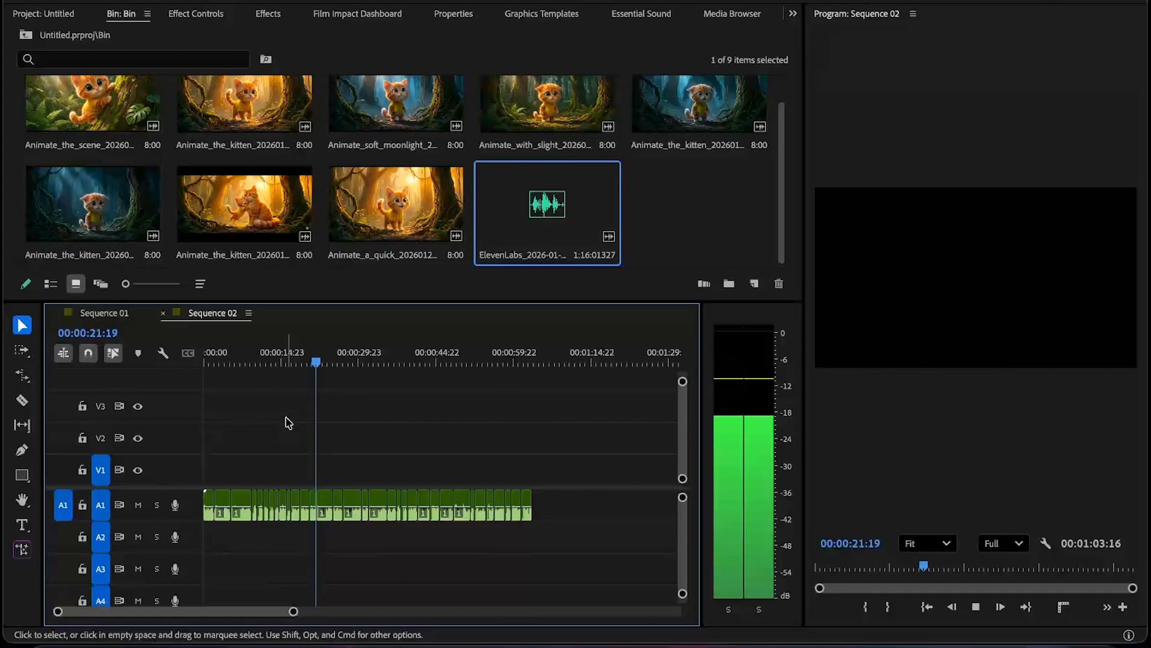
key(space)
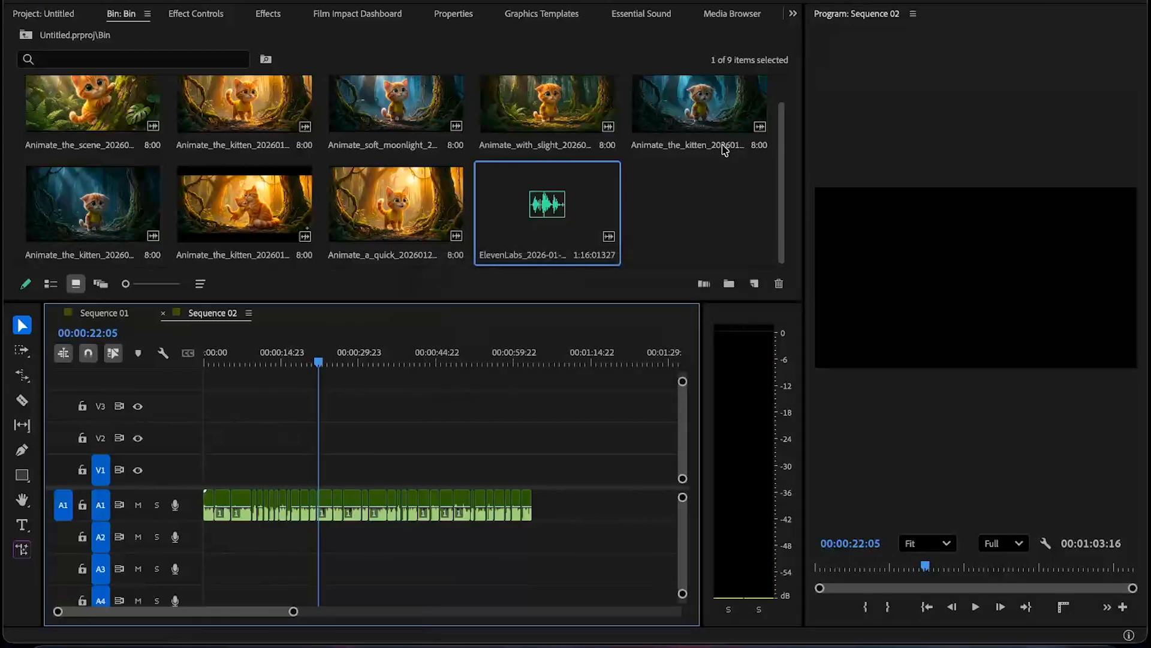
- Place the first kitten clip, Animate_the_scene, at the start of the timeline above the voiceover
click(670, 187)
scroll(670, 187, up, 1)
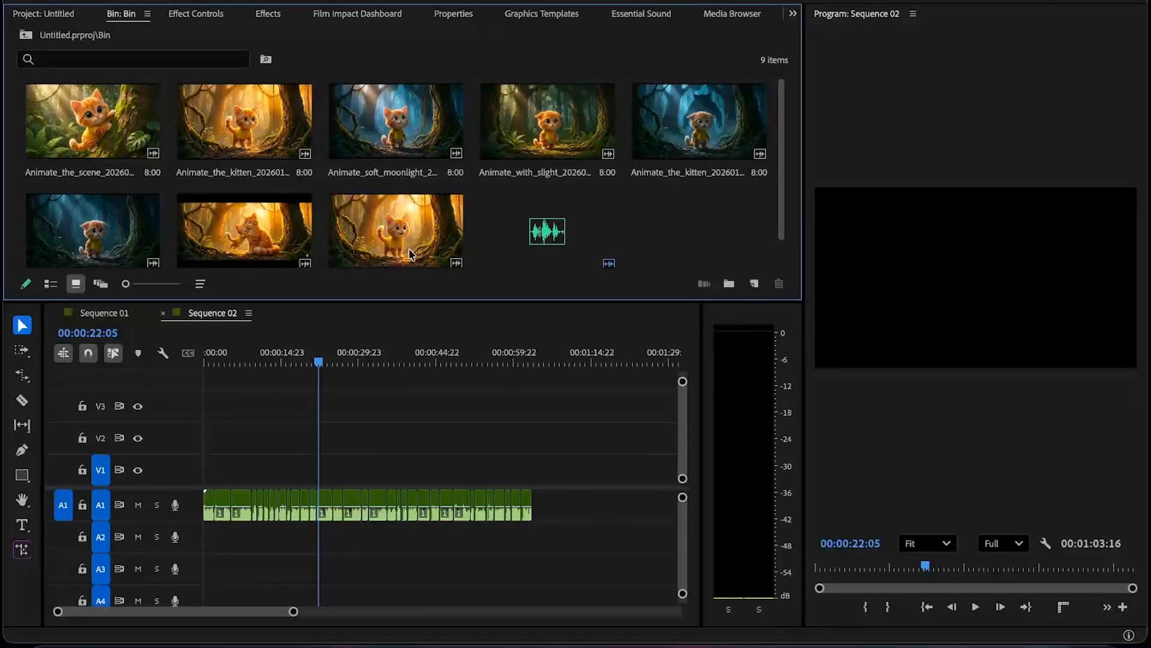
drag(74, 118, 204, 456)
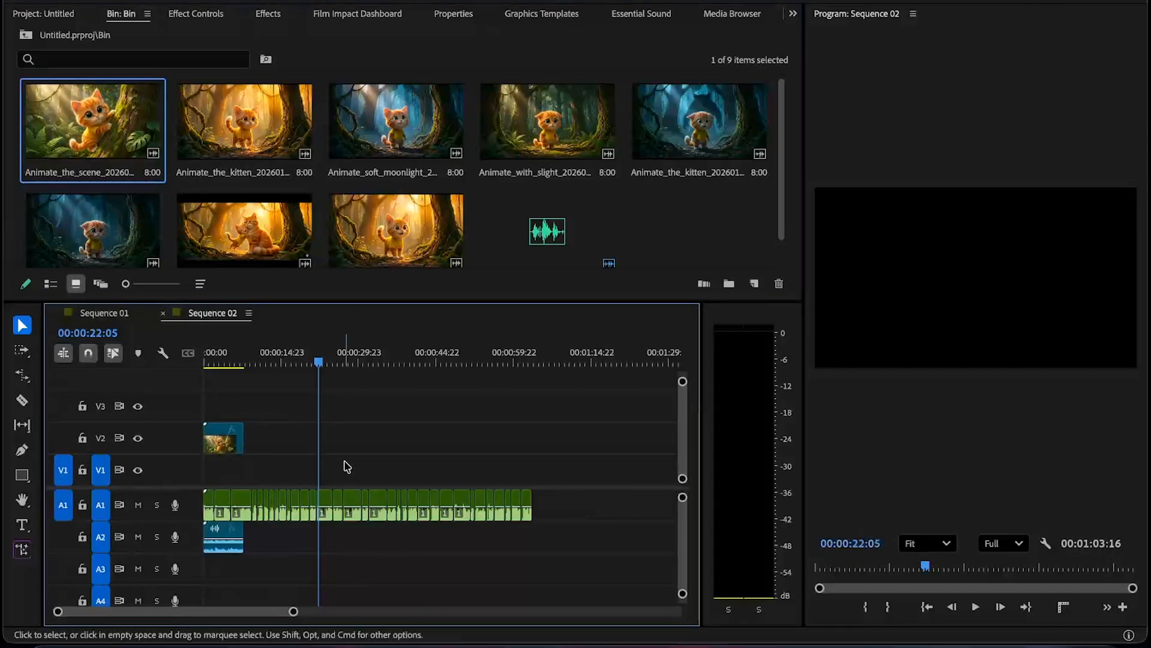
- Undo the clip placement and move the voiceover down to audio track A3
key(ctrl+z)
key(super+z)
key(super+z)
key(super+z)
key(super+z)
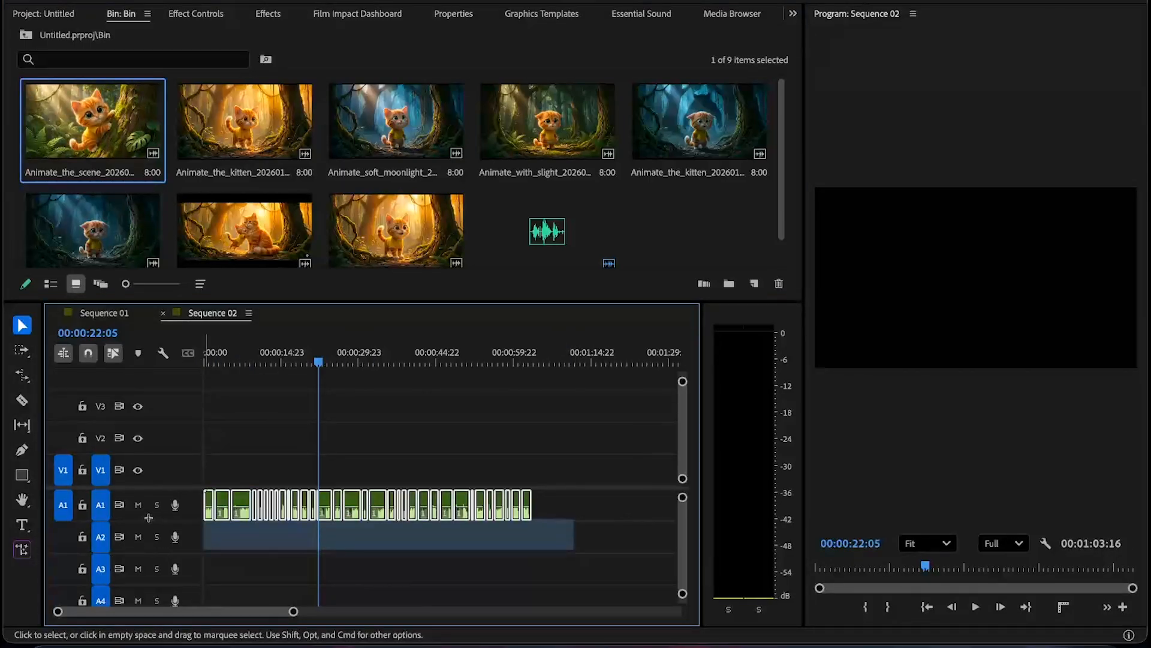
click(241, 495)
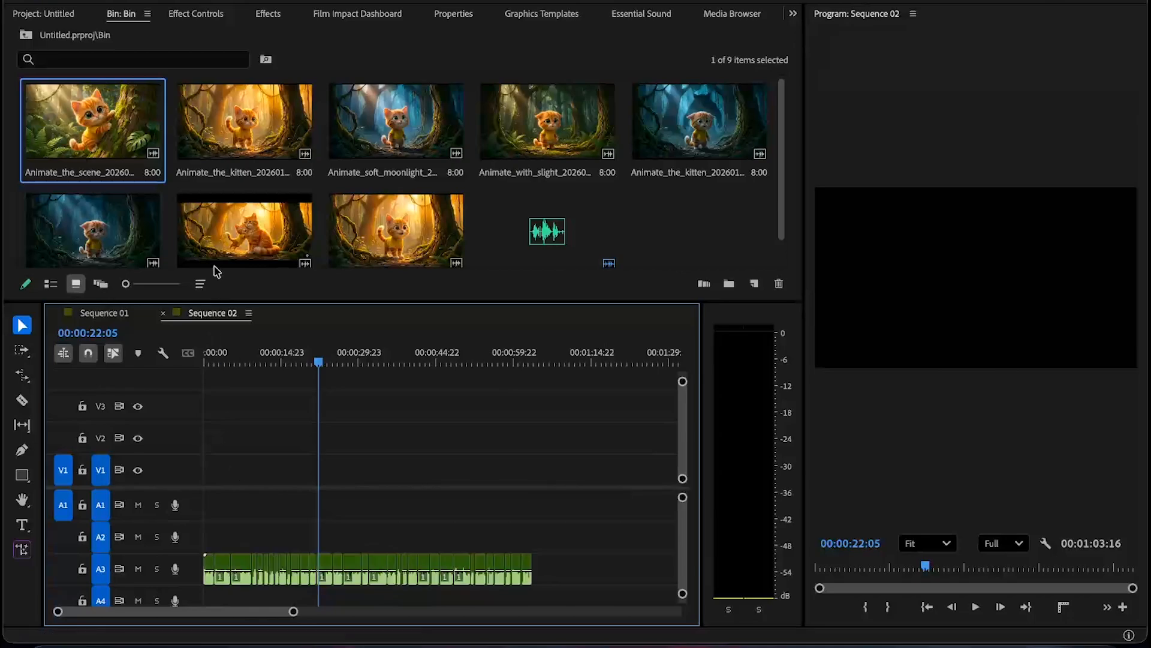
- Lay the seven kitten clips end to end on V1 from the start of Sequence 02, beginning with Animate_the_scene
drag(111, 157, 202, 511)
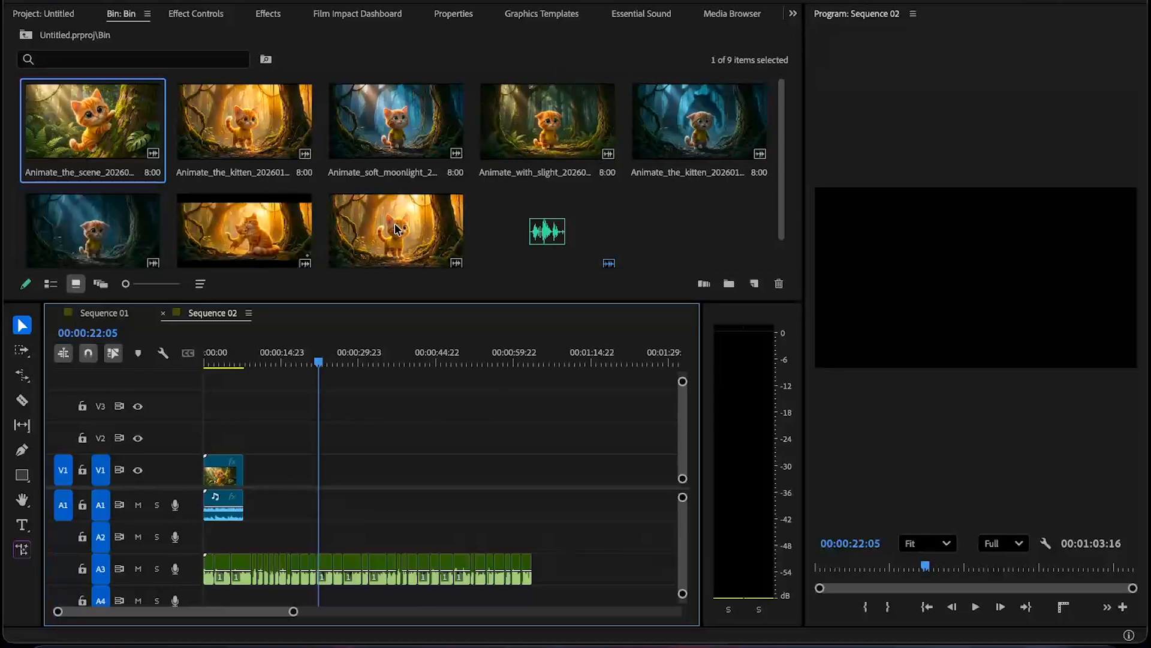
drag(594, 130, 252, 476)
drag(93, 231, 294, 481)
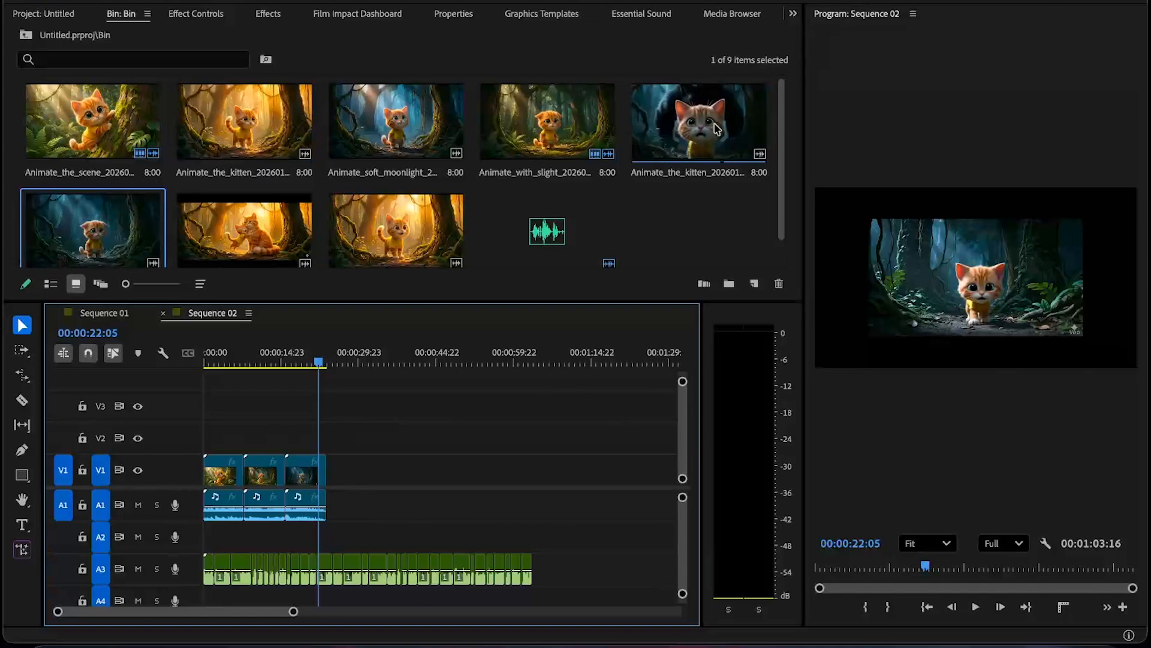
drag(733, 133, 327, 483)
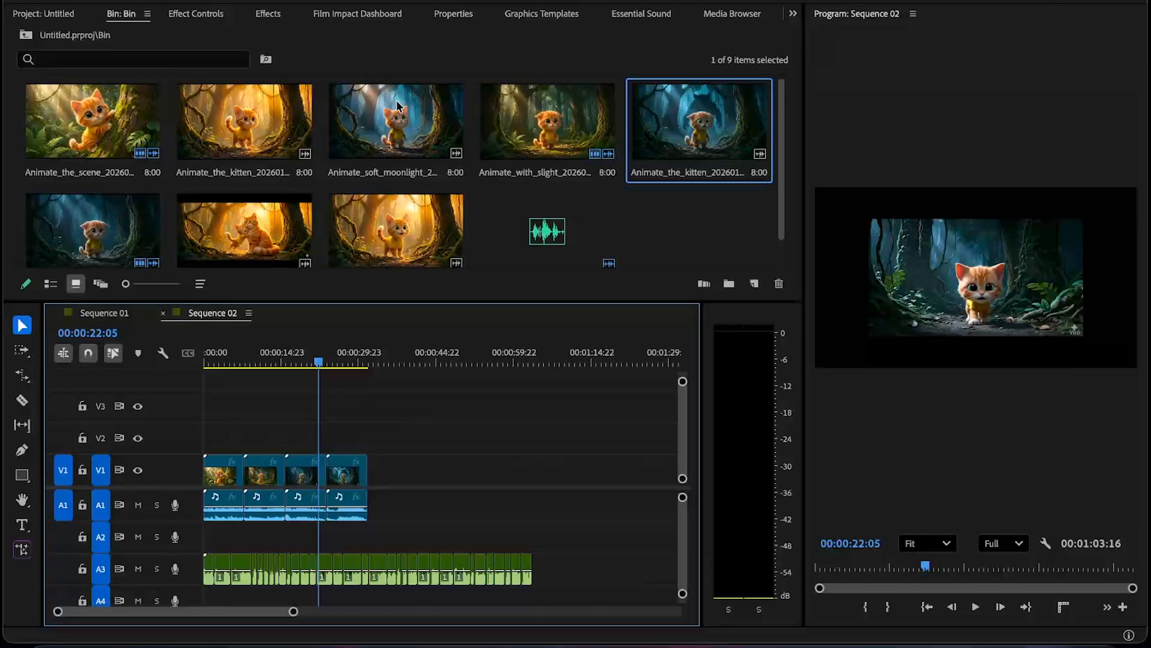
drag(397, 106, 368, 491)
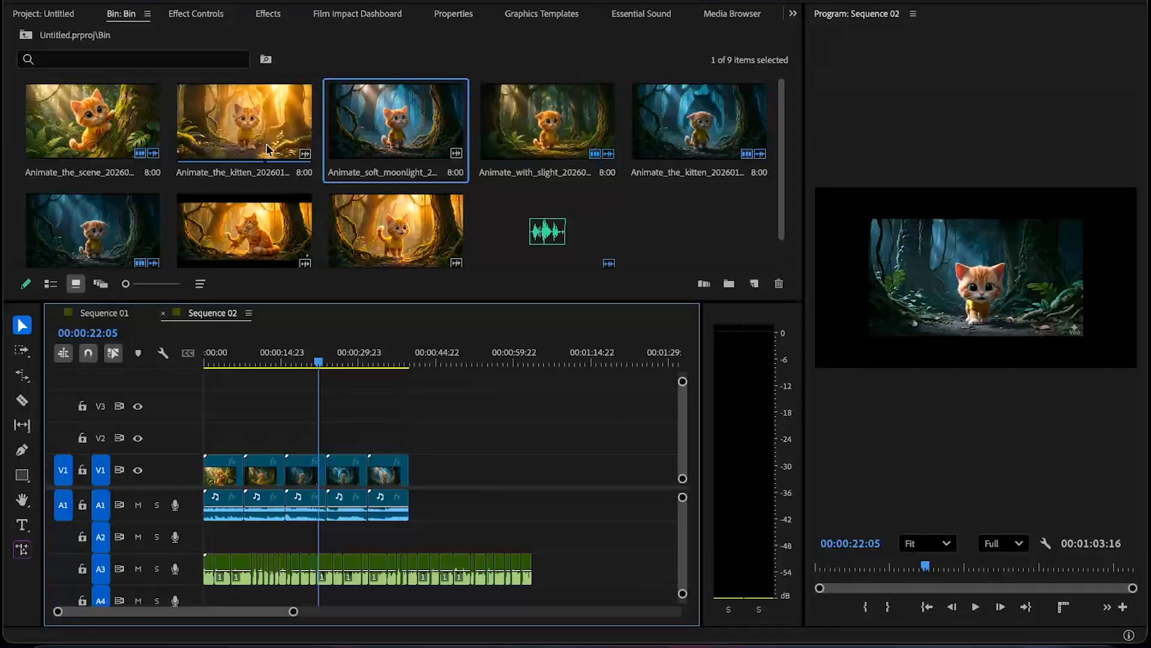
drag(299, 165, 414, 477)
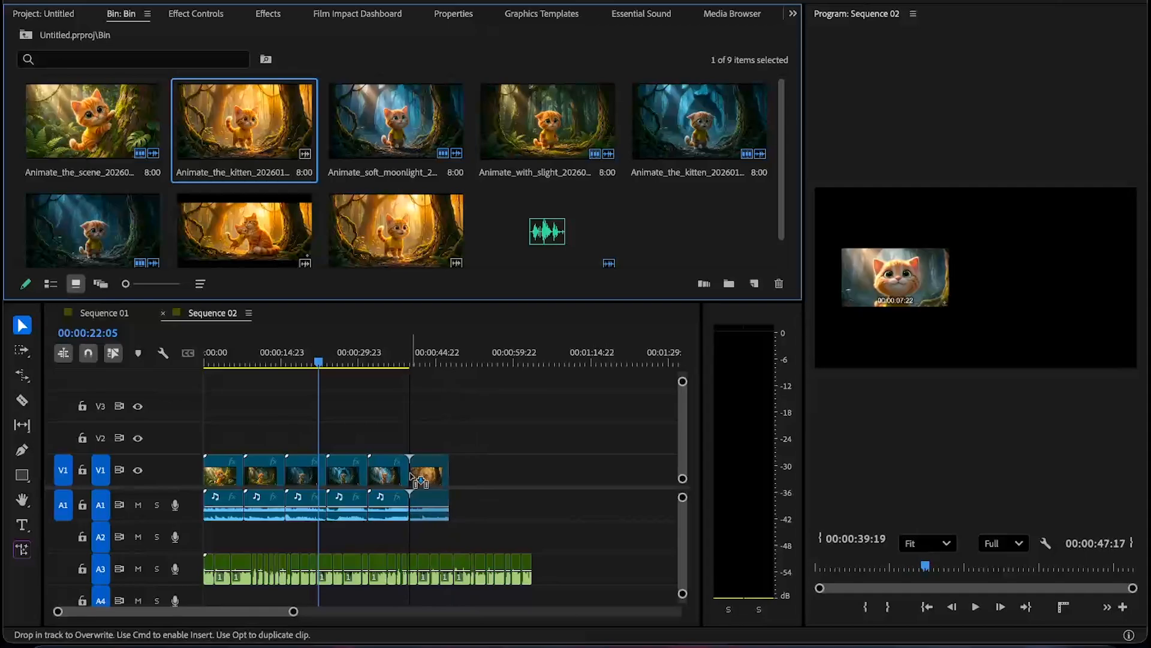
drag(396, 231, 452, 491)
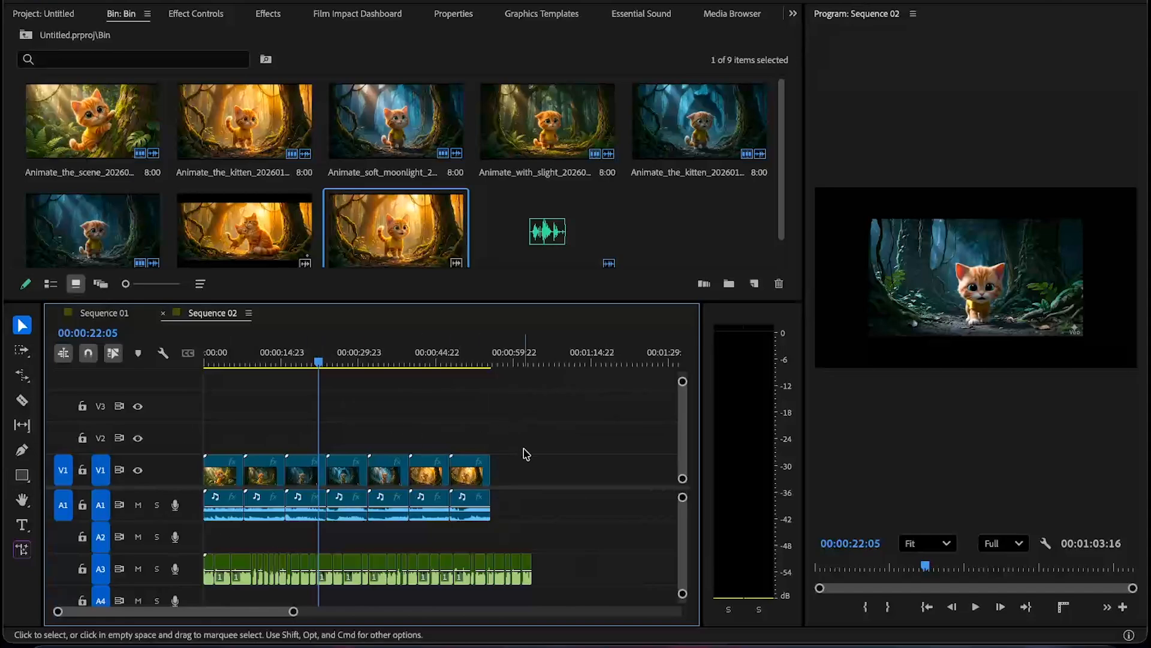
- Select all the kitten clips on the timeline and apply Fit to frame to them
drag(537, 507, 204, 434)
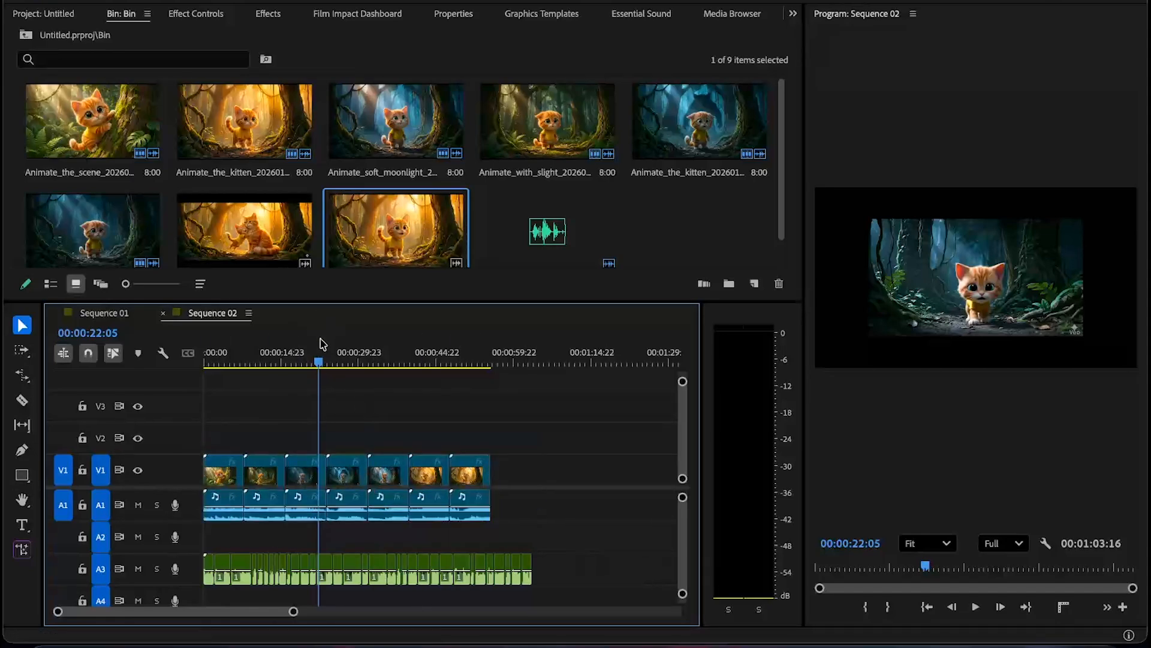
key(Home)
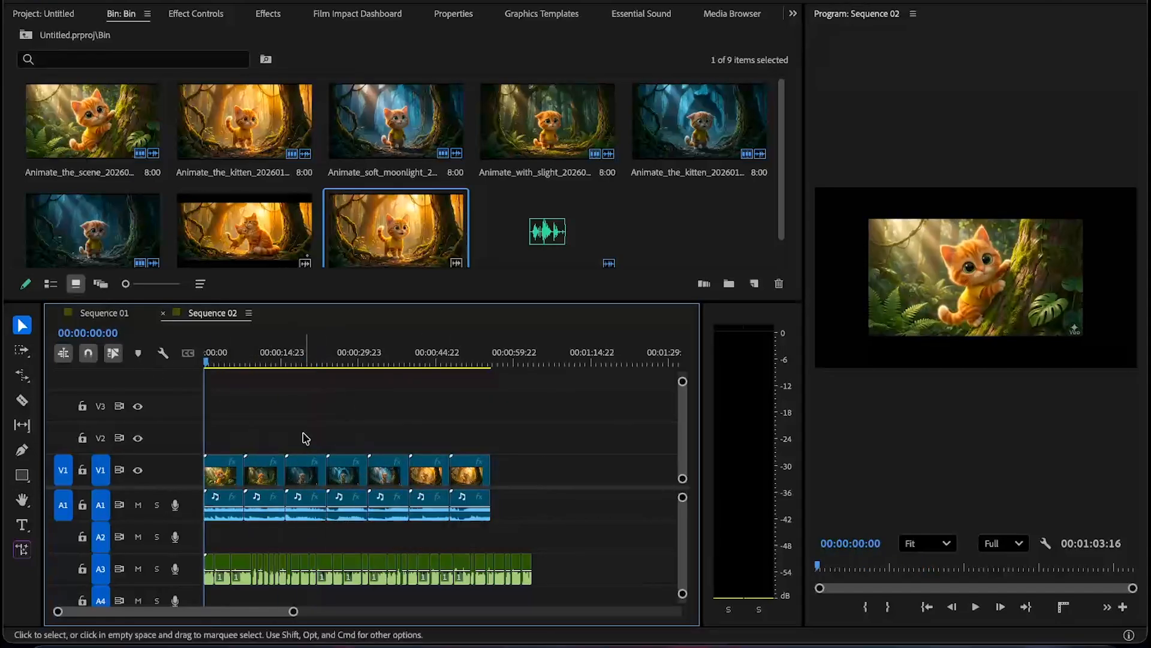
key(space)
drag(298, 459, 204, 457)
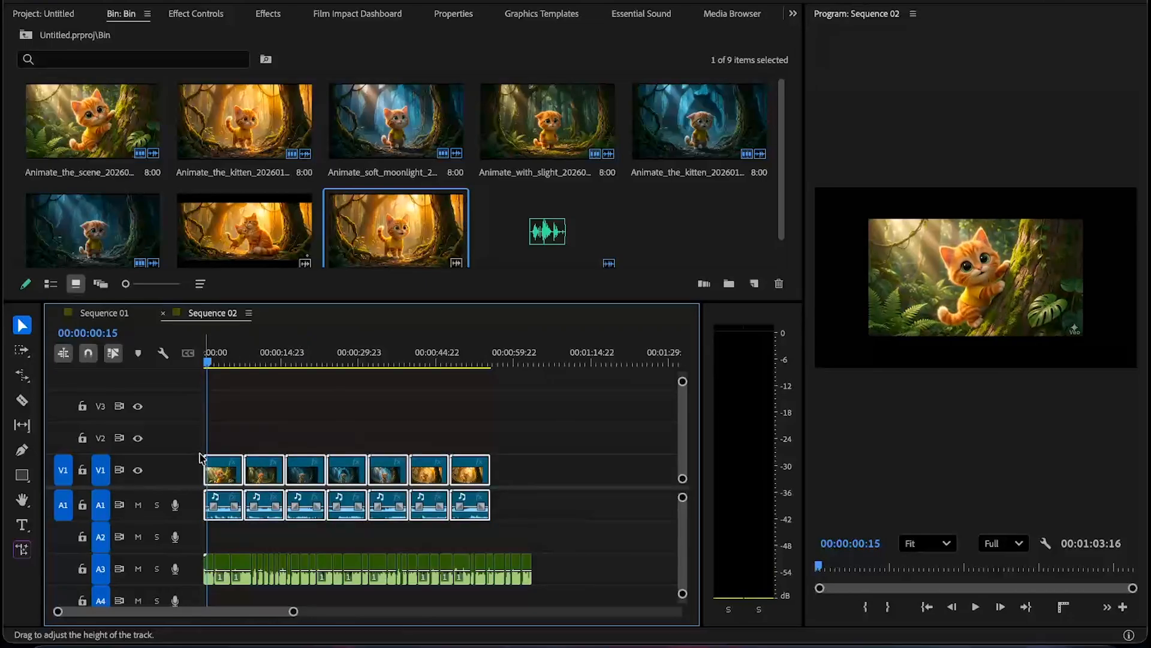
right_click(350, 470)
scroll(473, 551, down, 5)
scroll(473, 550, down, 5)
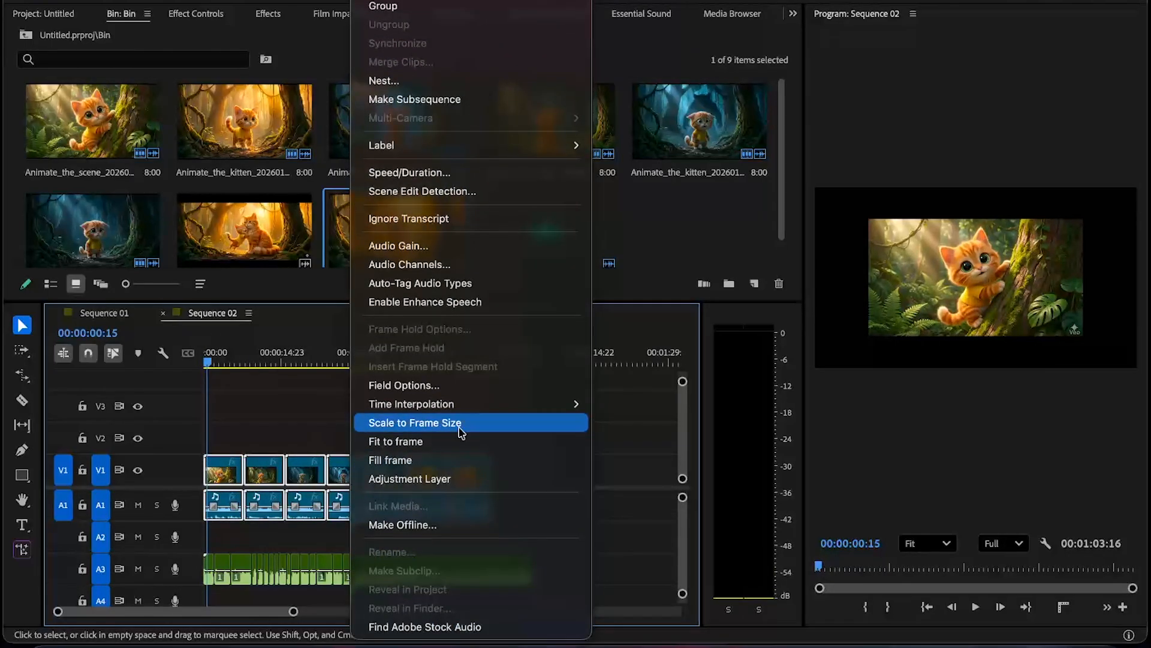
click(427, 444)
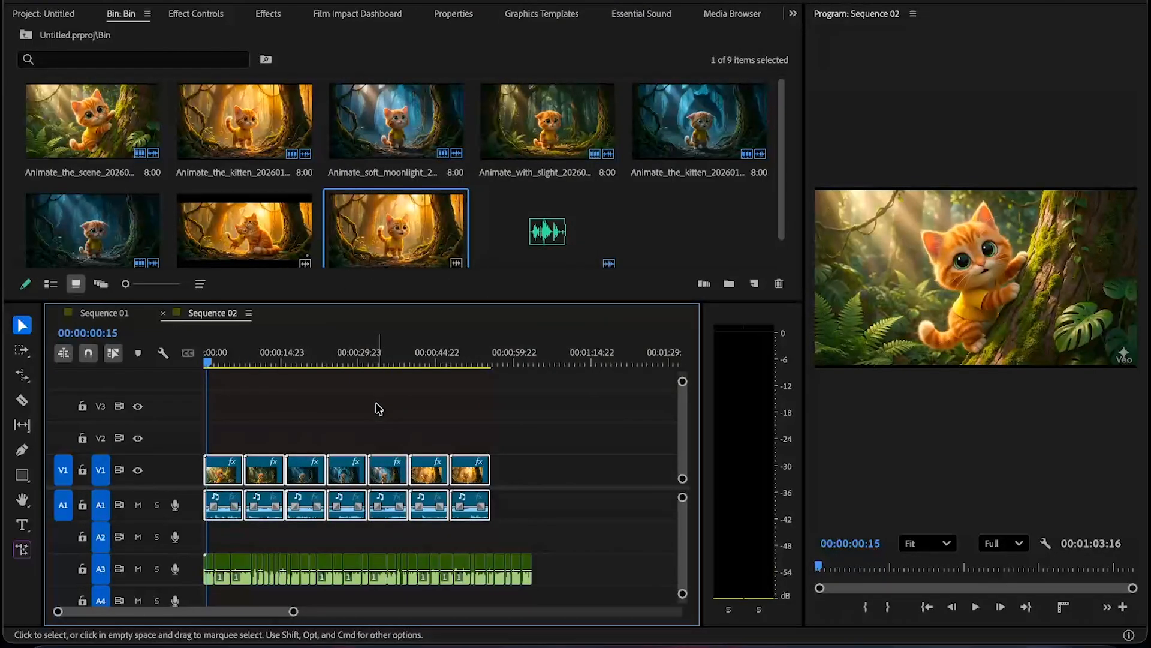
- Play back the sequence from the start to review the clips with the voiceover
click(379, 408)
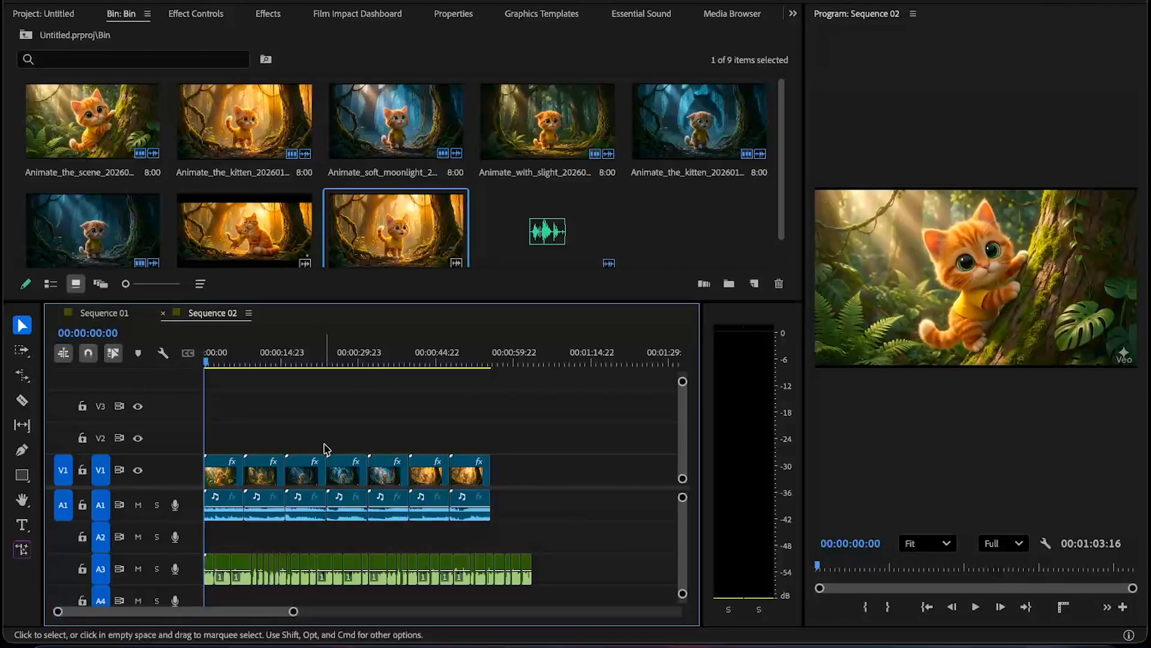
key(space)
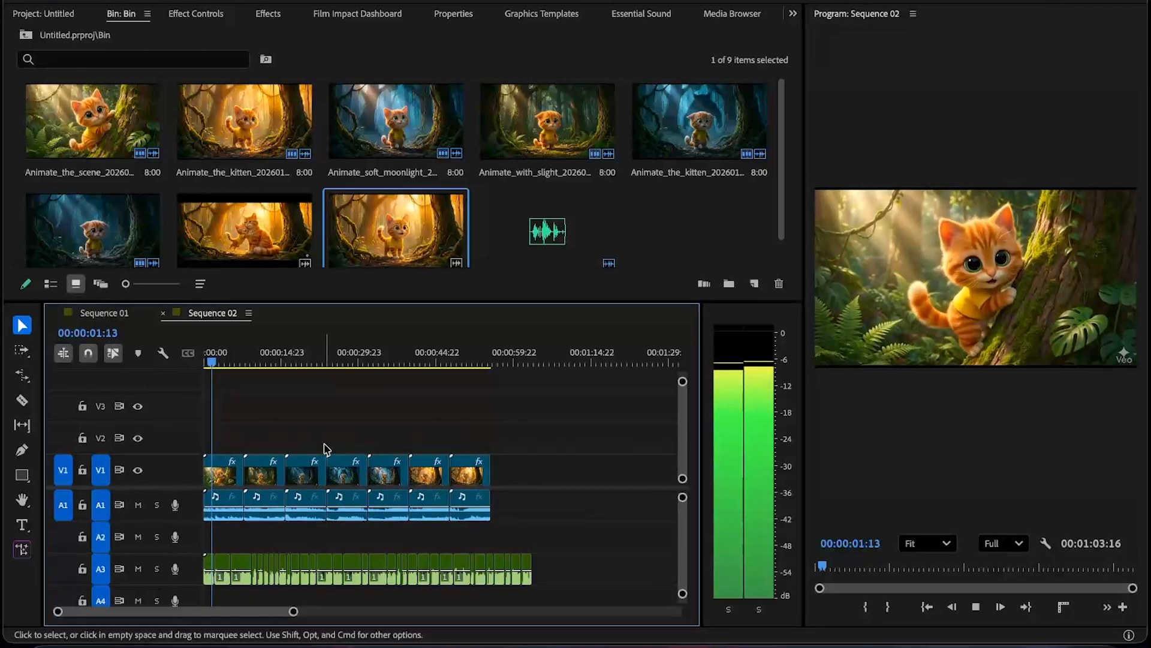
key(XF86AudioLowerVolume)
key(XF86AudioLowerVolume)
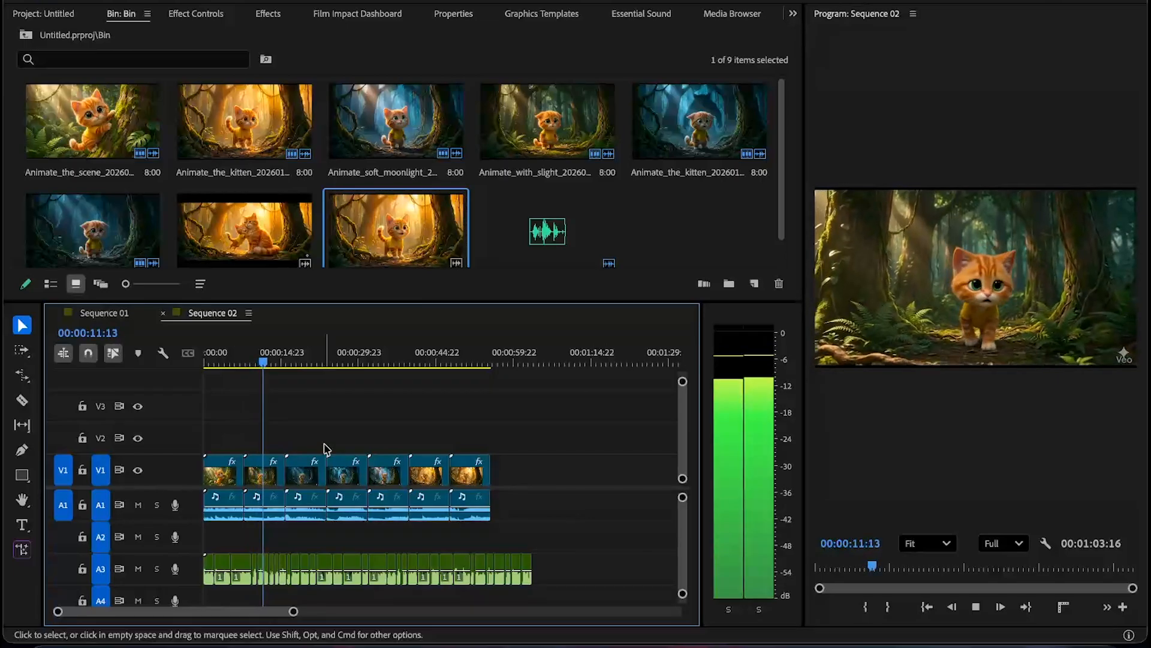
key(space)
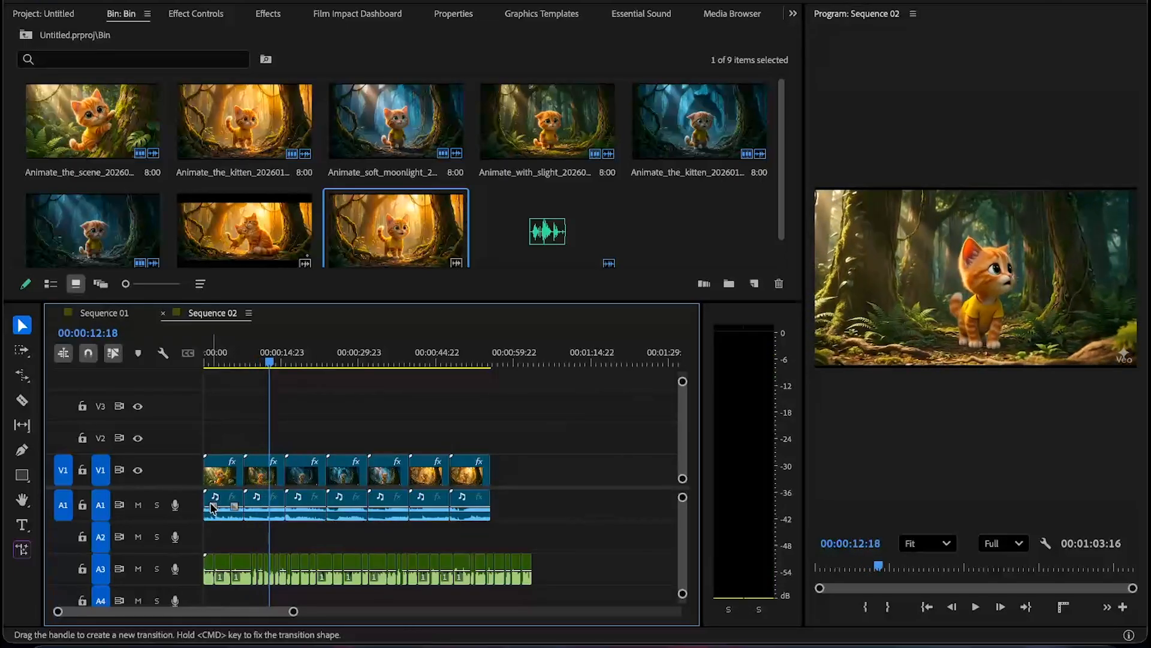
- Cut the first clip at 00:00:05:07, delete its remaining tail, and slide the next clip back against it
scroll(215, 505, up, 8)
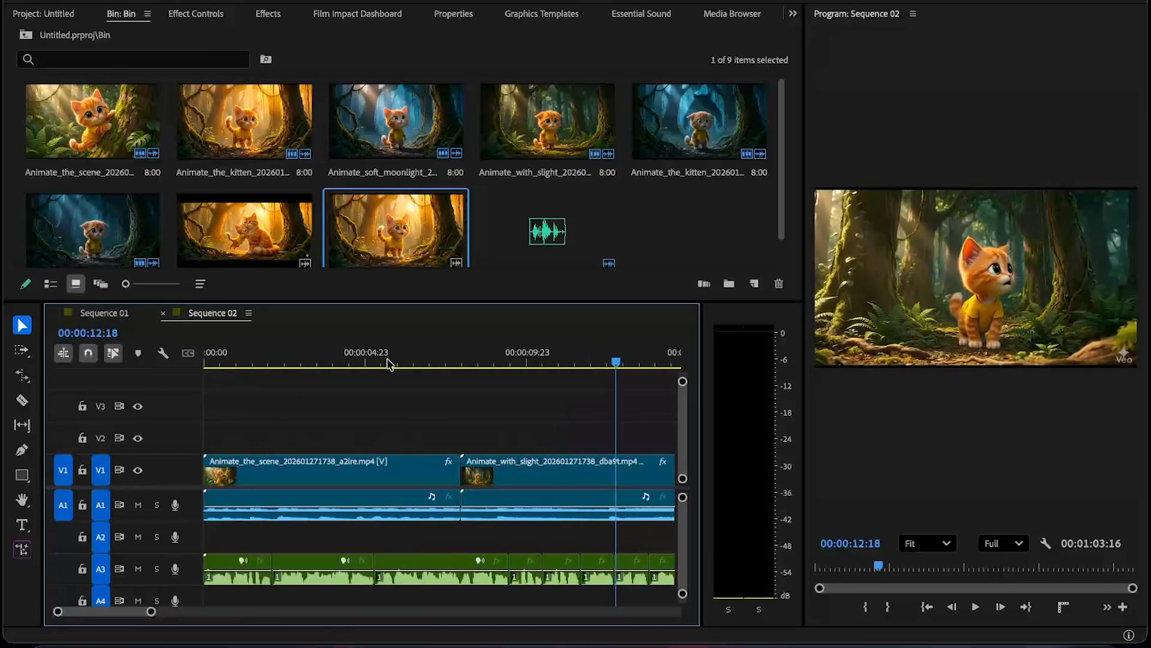
key(space)
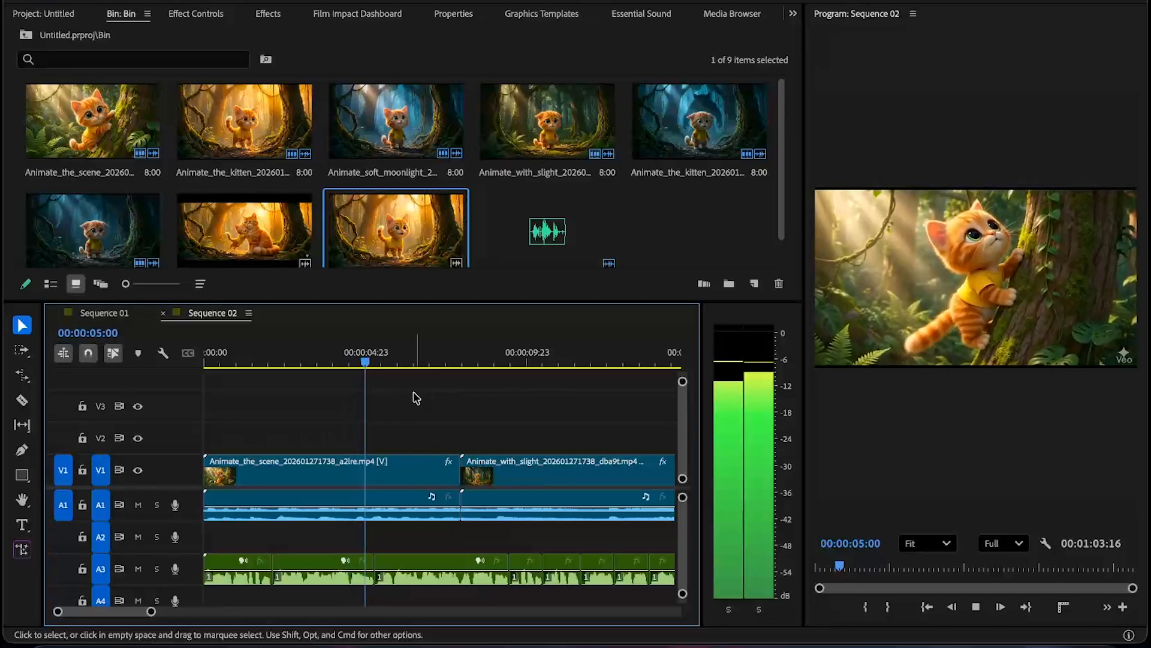
key(space)
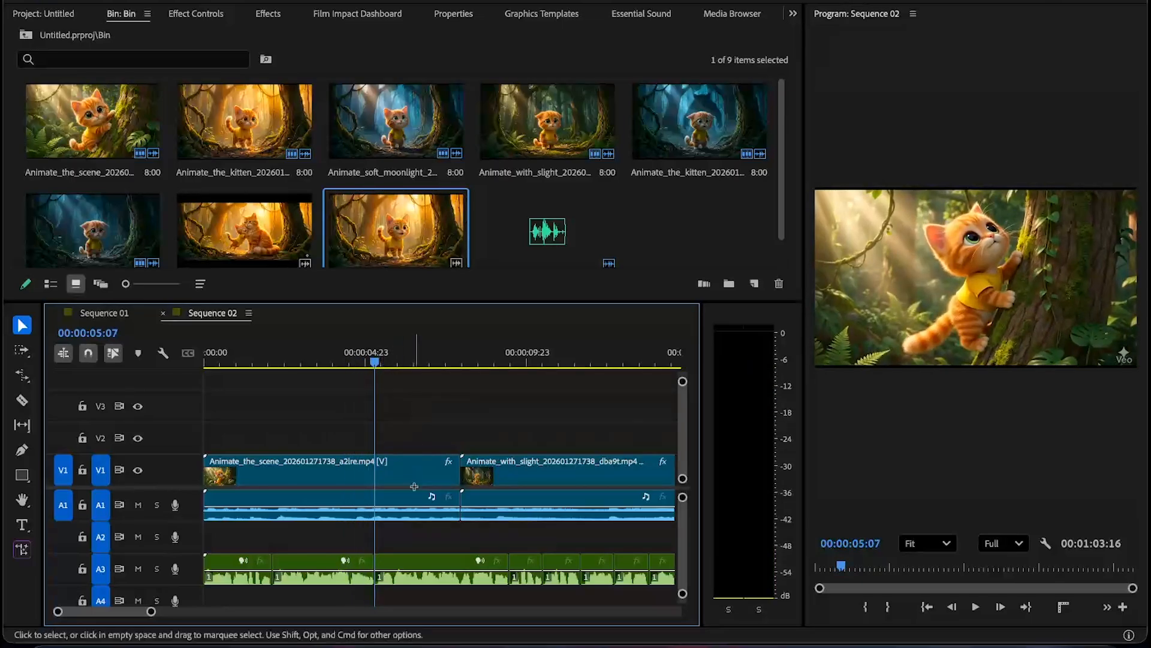
key(super+k)
click(406, 486)
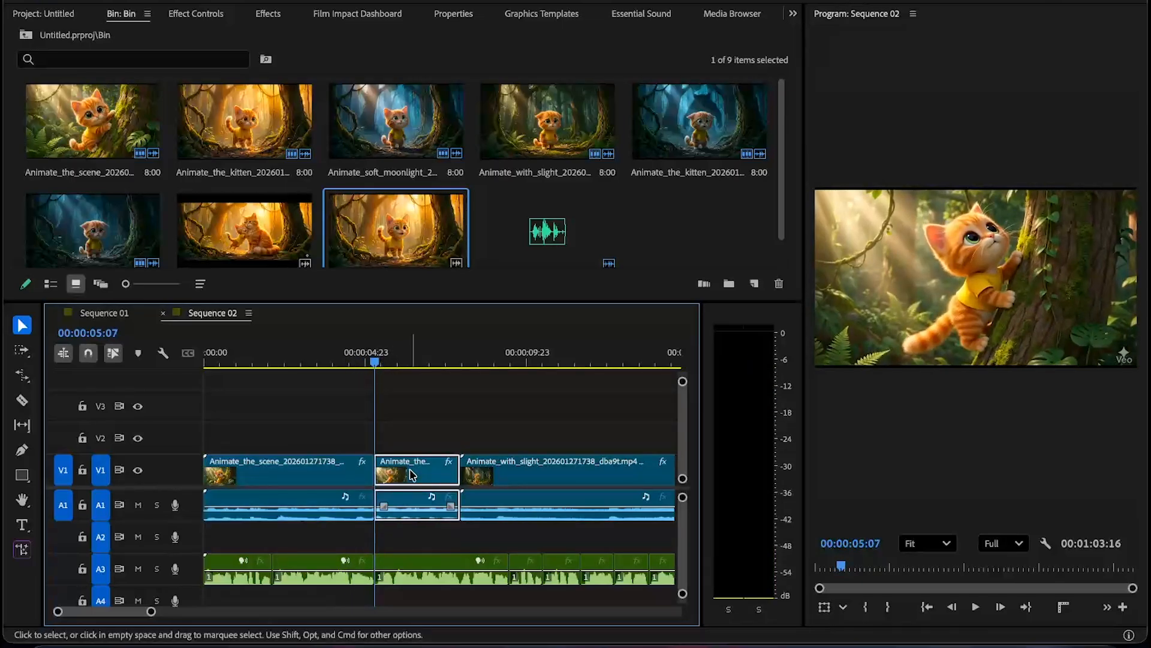
key(Delete)
drag(494, 476, 408, 479)
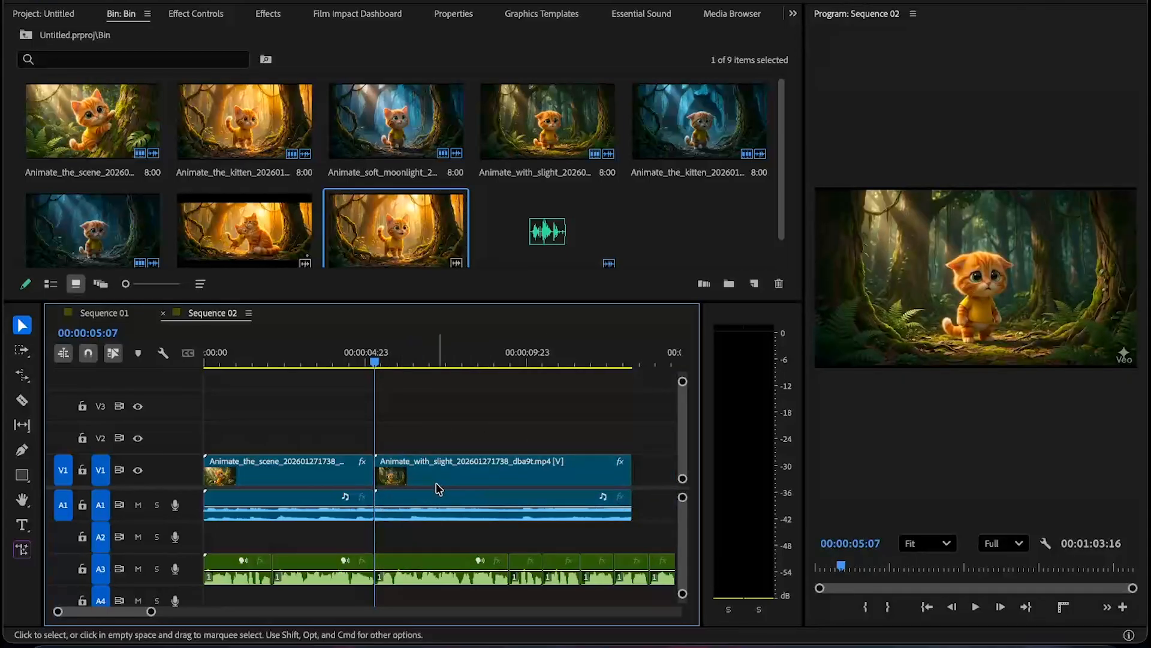
- Play back the second clip and review where it should end against the voiceover
key(space)
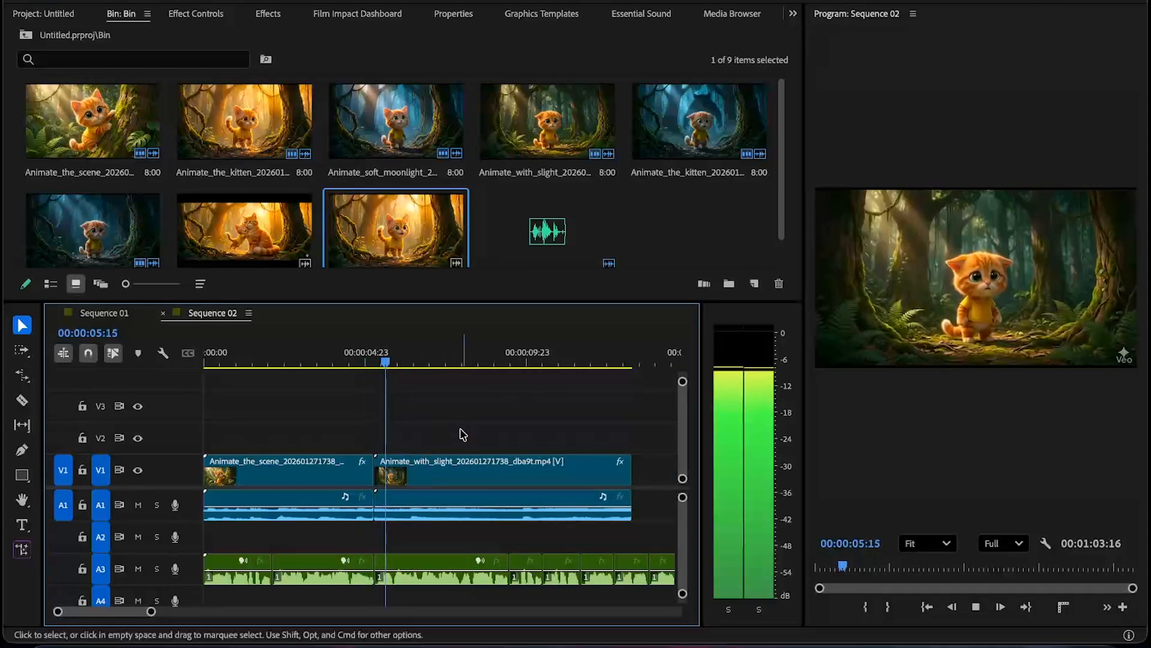
key(minus)
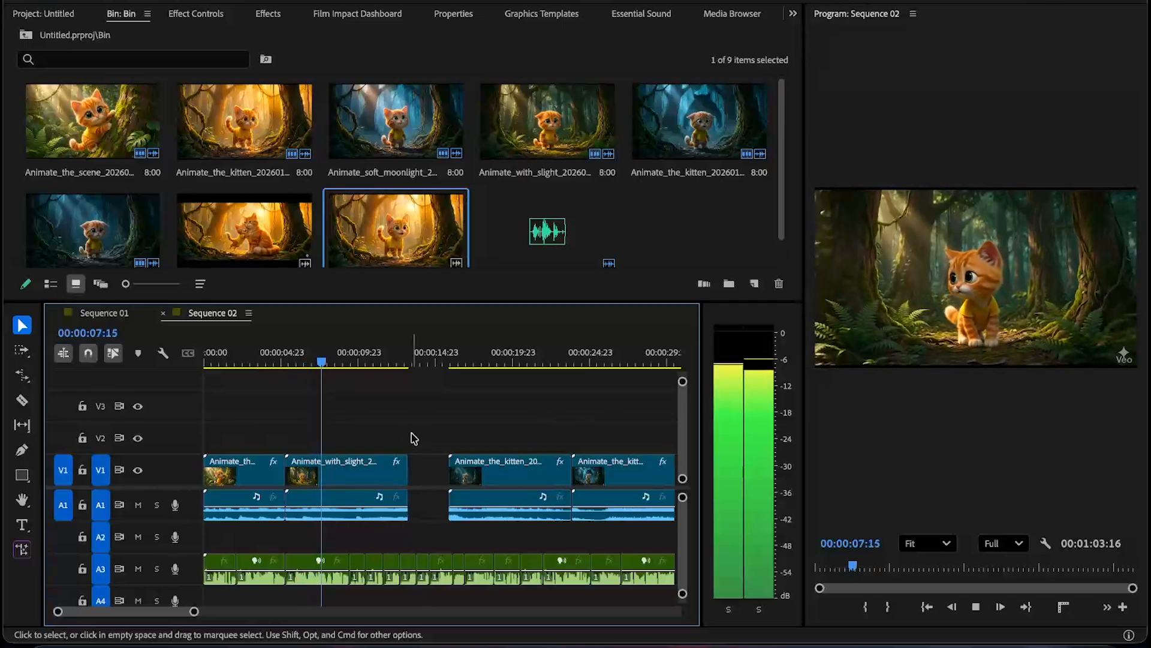
key(equal)
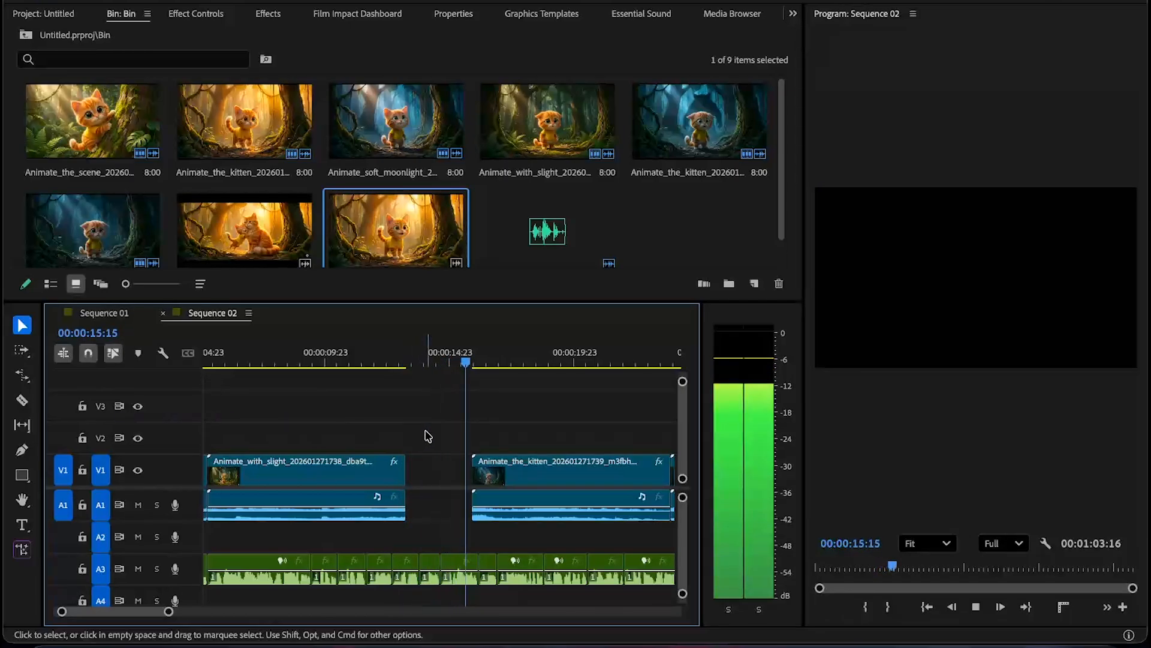
key(space)
click(400, 362)
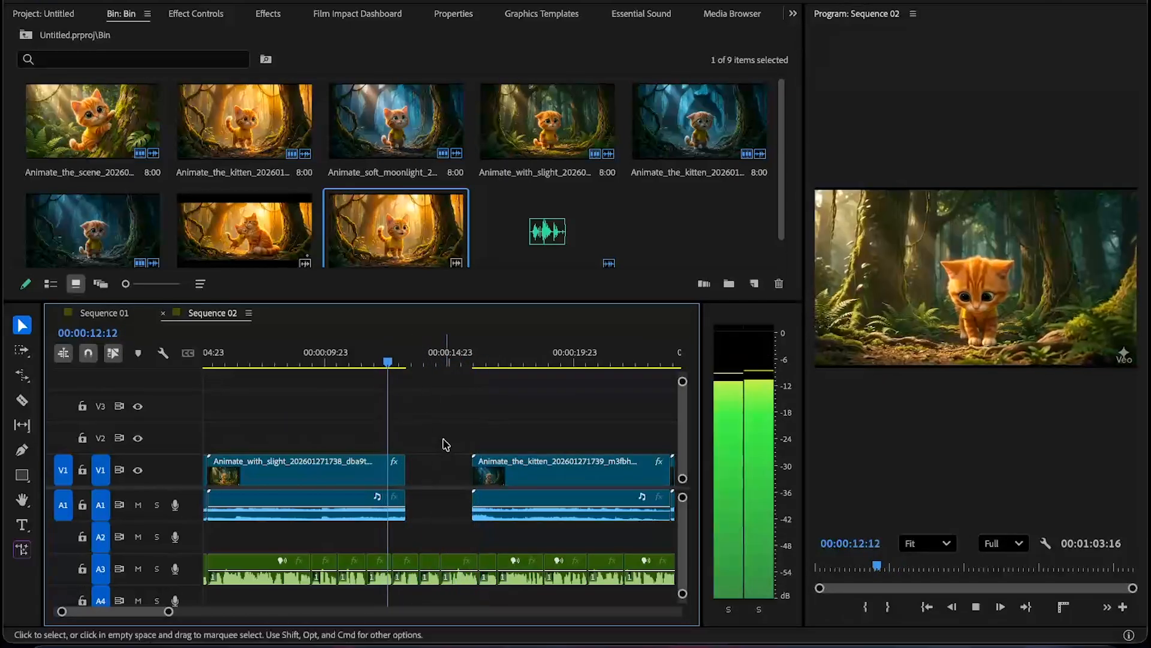
key(space)
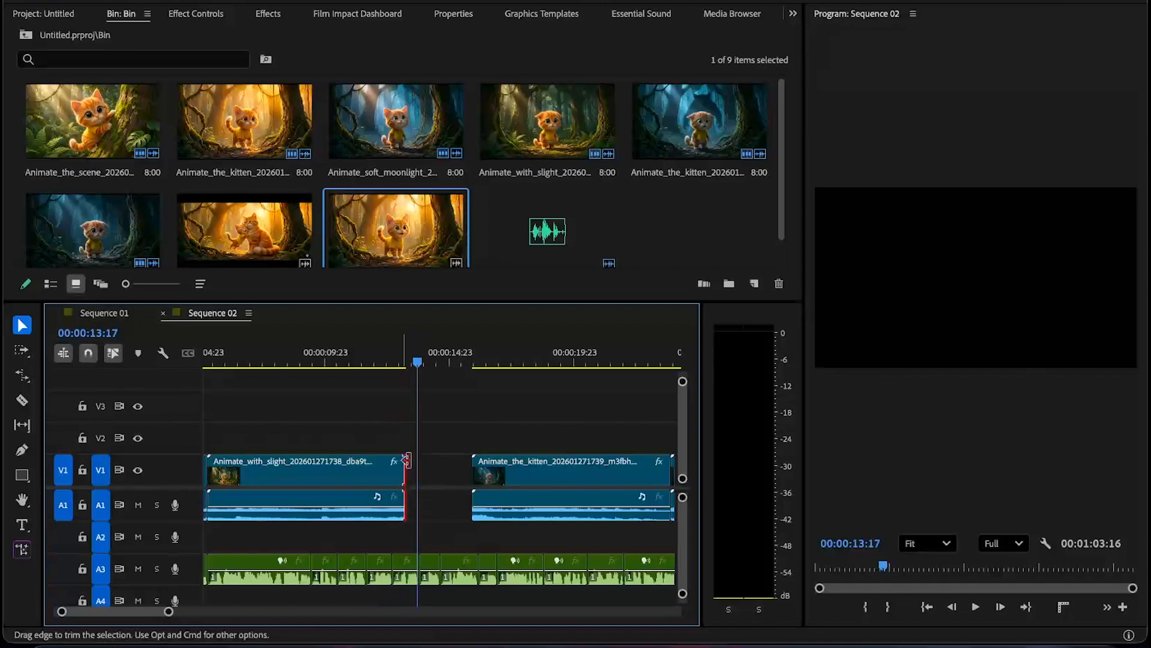
- Rate-stretch the second clip's end out to about 00:00:13:17 with the Rate Stretch tool
key(r)
drag(404, 462, 414, 465)
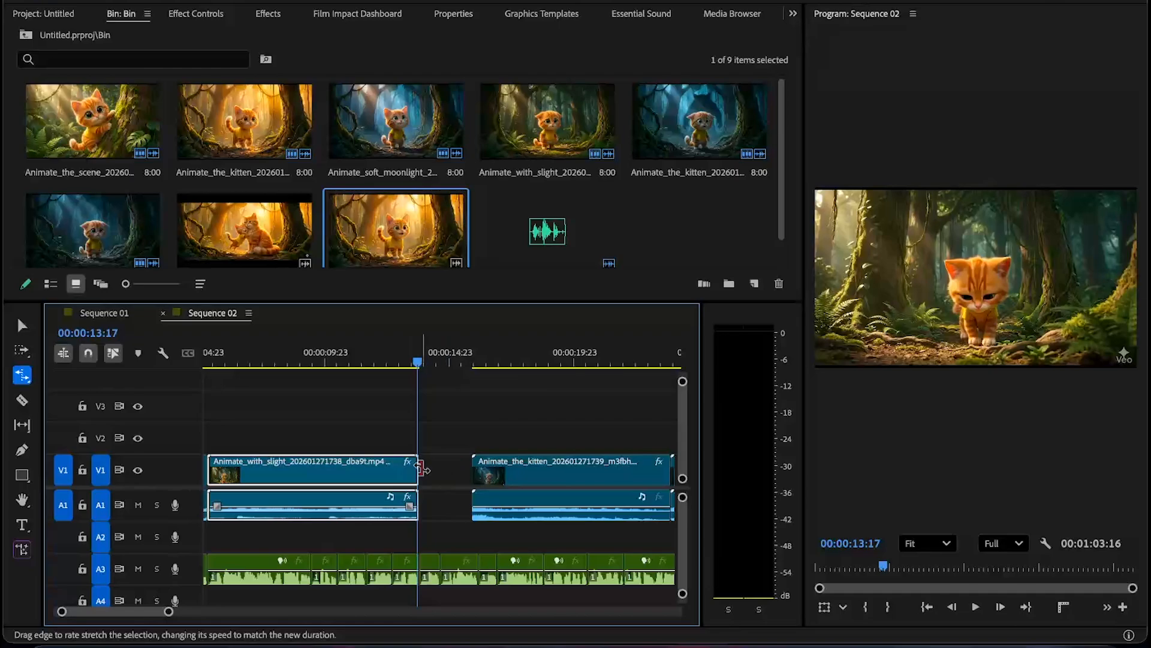
key(v)
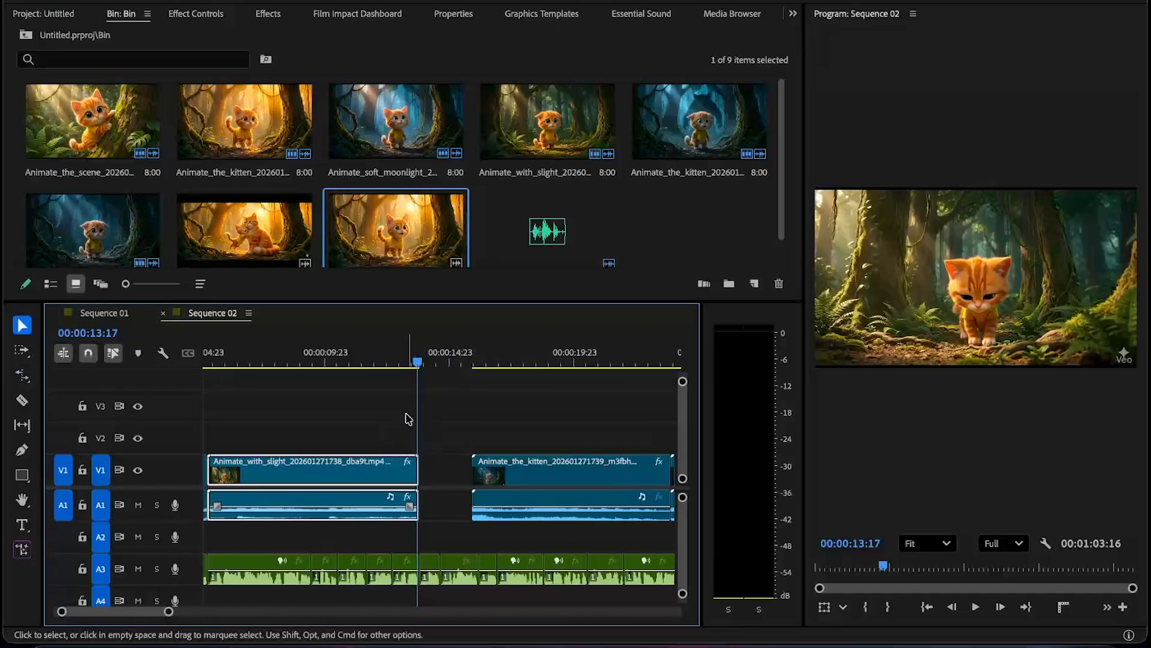
- Mute audio track A1 carrying the clips' own sound
click(352, 360)
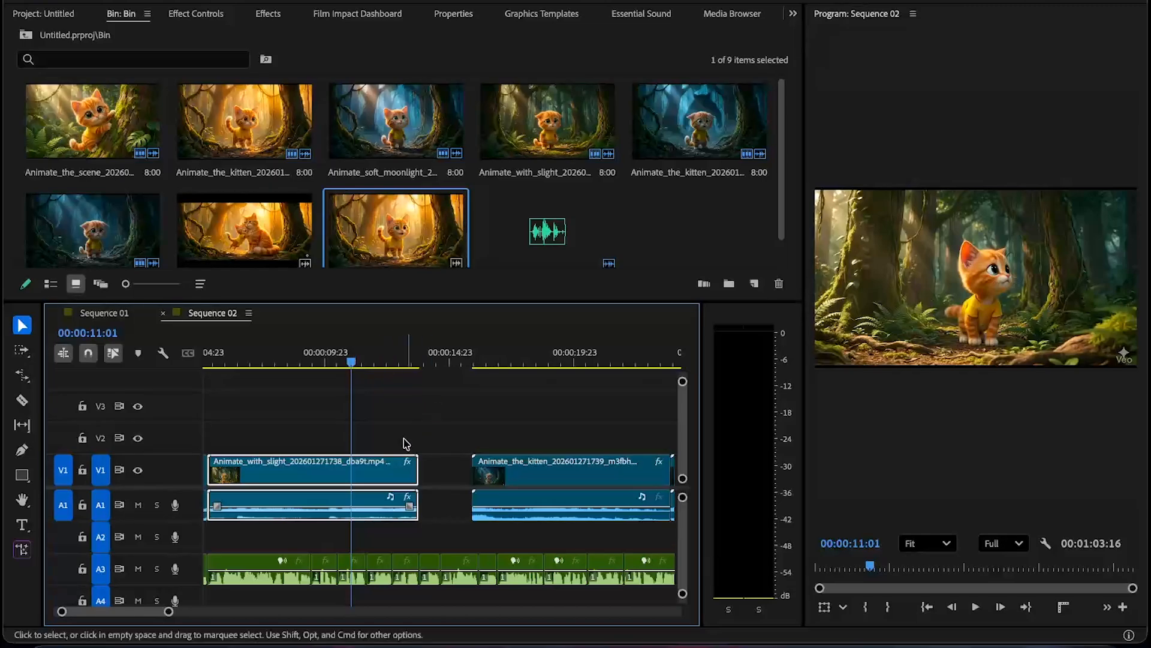
key(minus)
key(minus)
key(space)
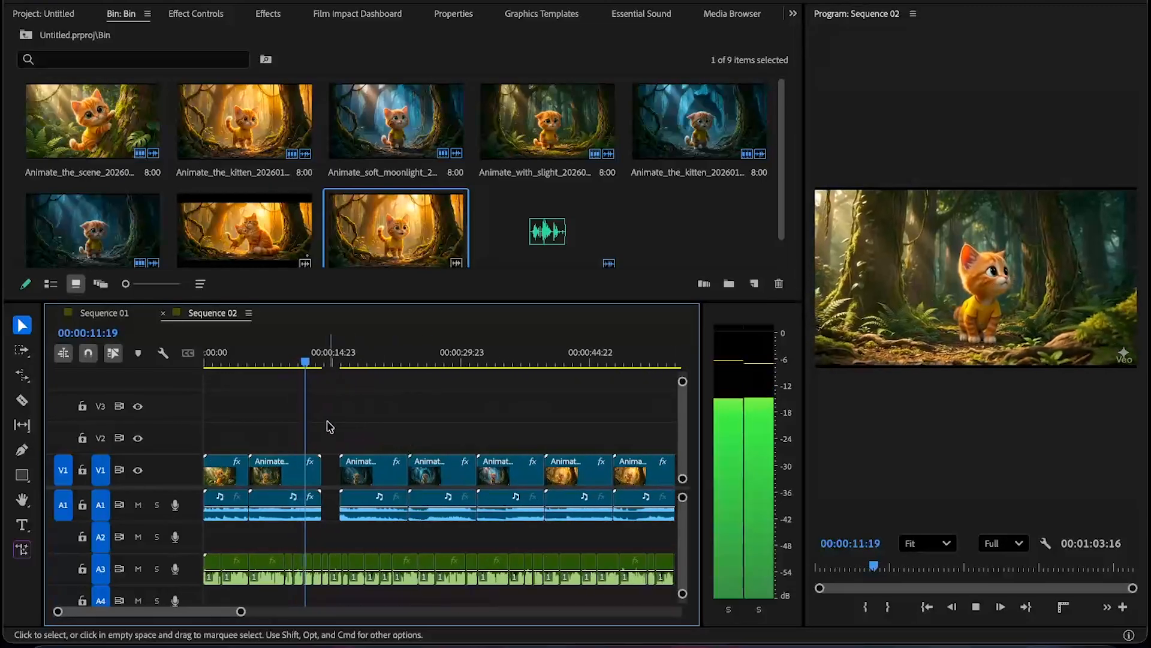
click(138, 505)
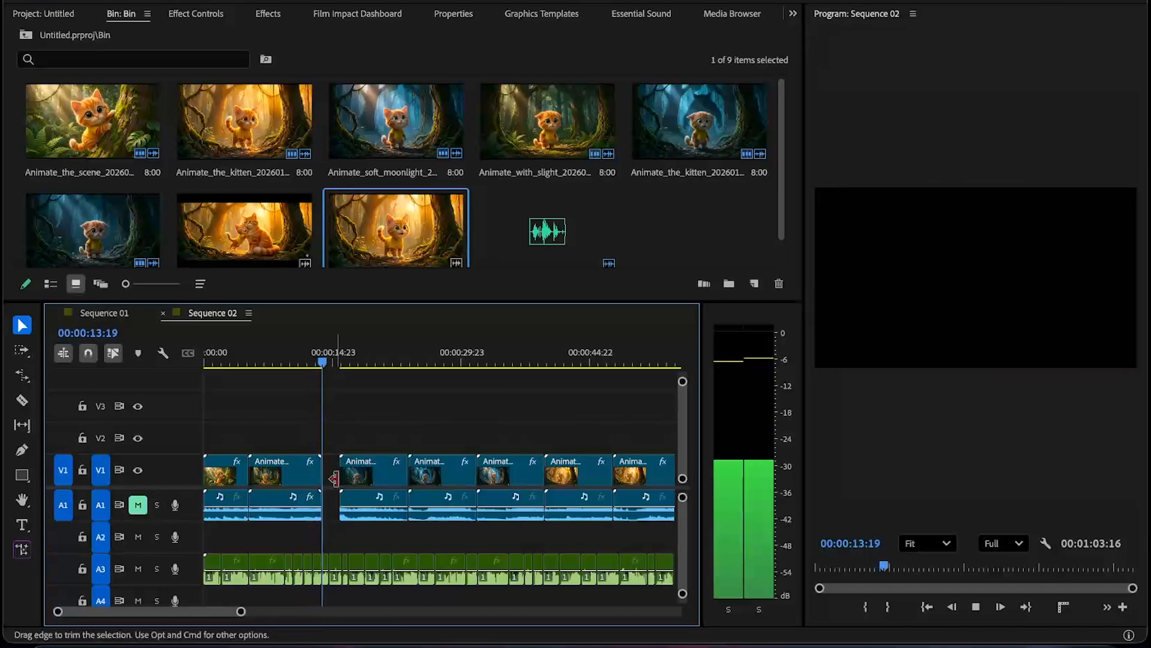
- Move the third clip back to close the gap after the second clip and play back the result
drag(362, 472, 345, 474)
click(313, 362)
key(space)
click(357, 418)
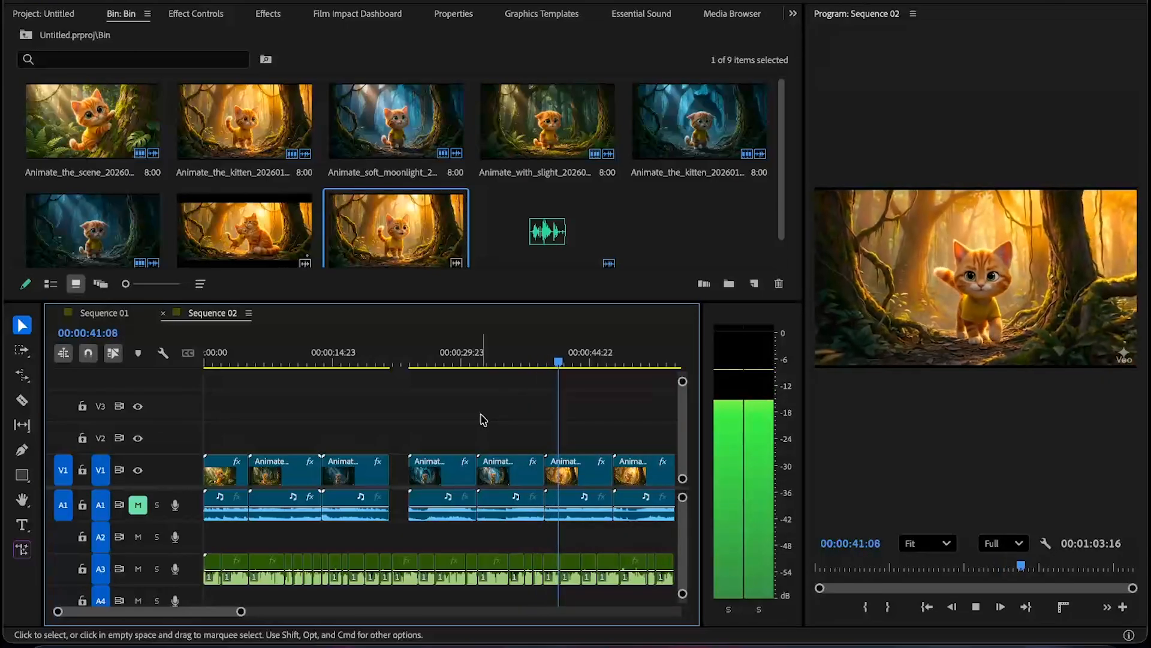
key(space)
click(340, 362)
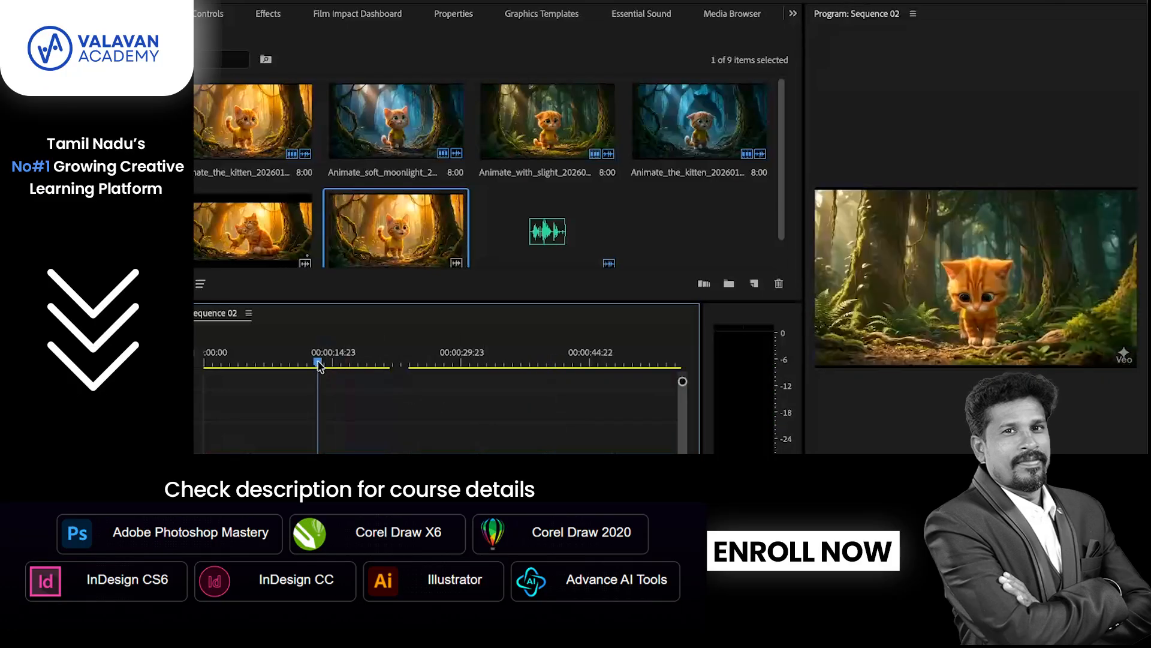
key(space)
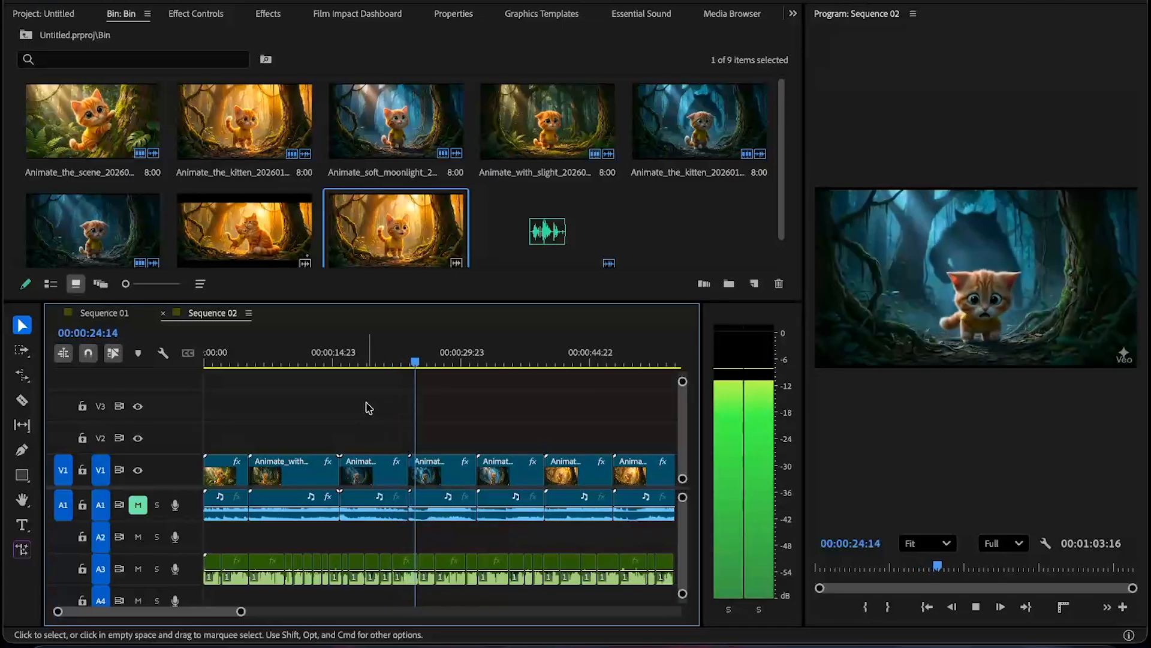
- Rate-stretch the third clip's end out to the playhead at about 00:00:25:13
click(412, 358)
click(441, 473)
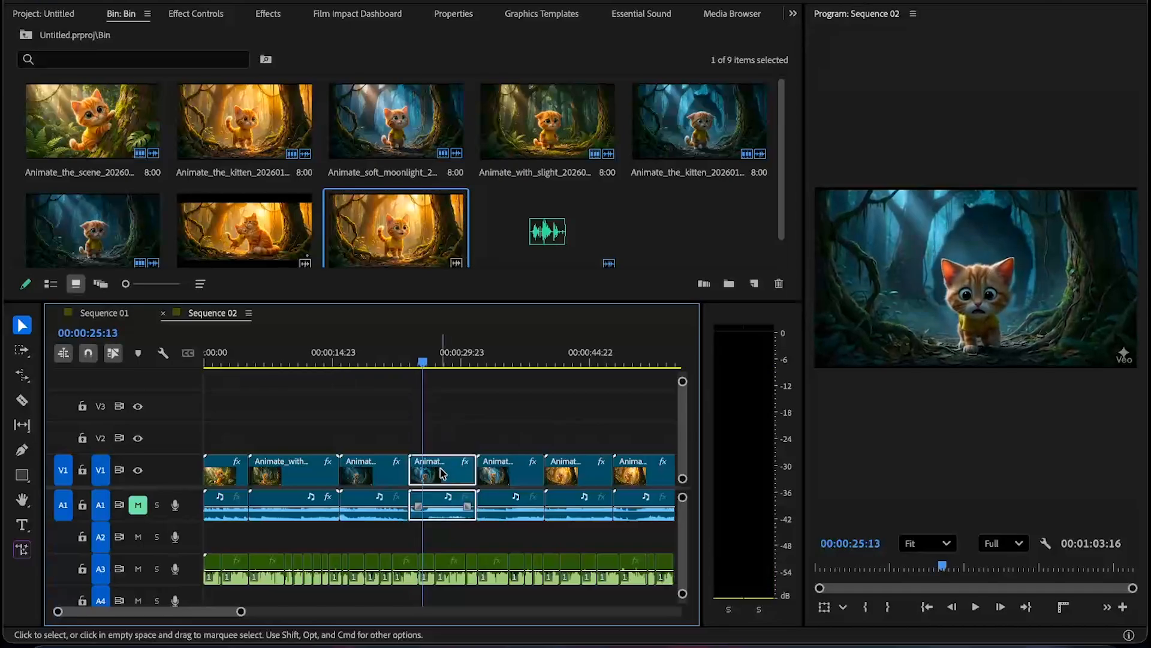
drag(410, 471, 422, 471)
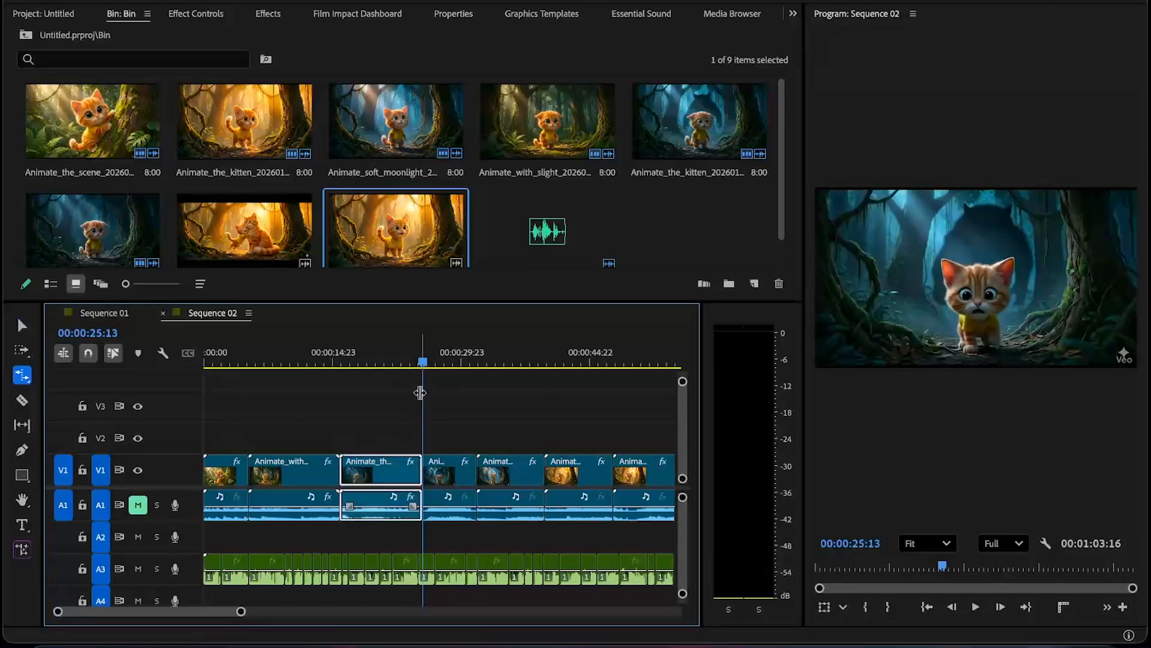
- Play back the sequence around the third and fourth clips to review their timing against the voiceover
click(401, 358)
key(space)
click(439, 411)
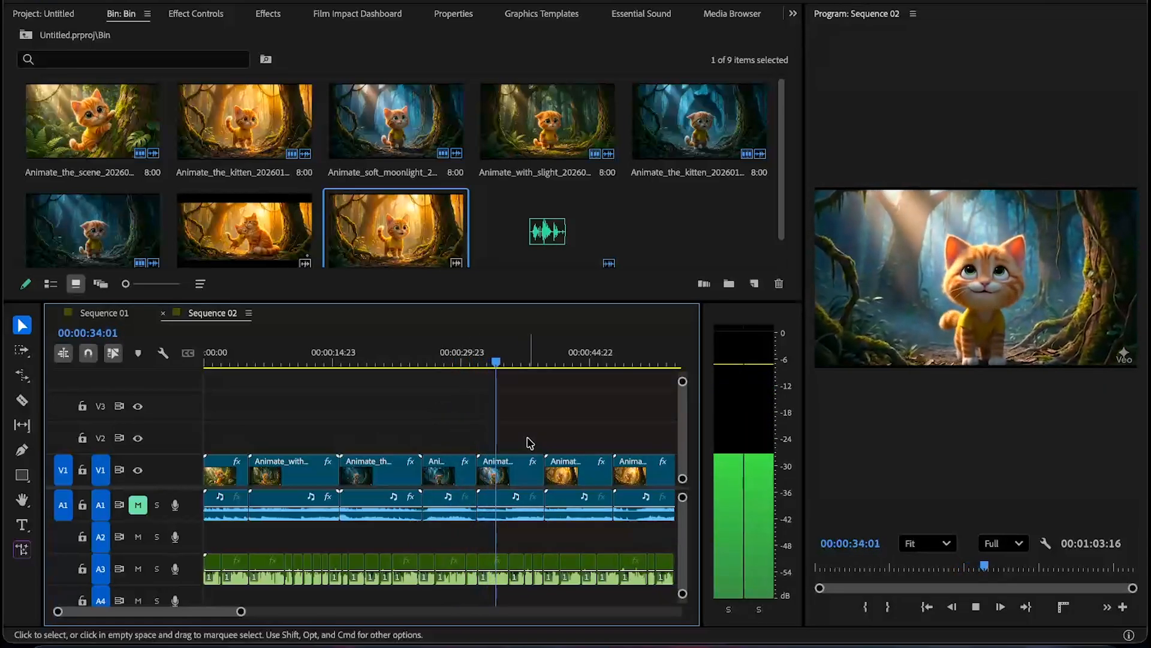
key(space)
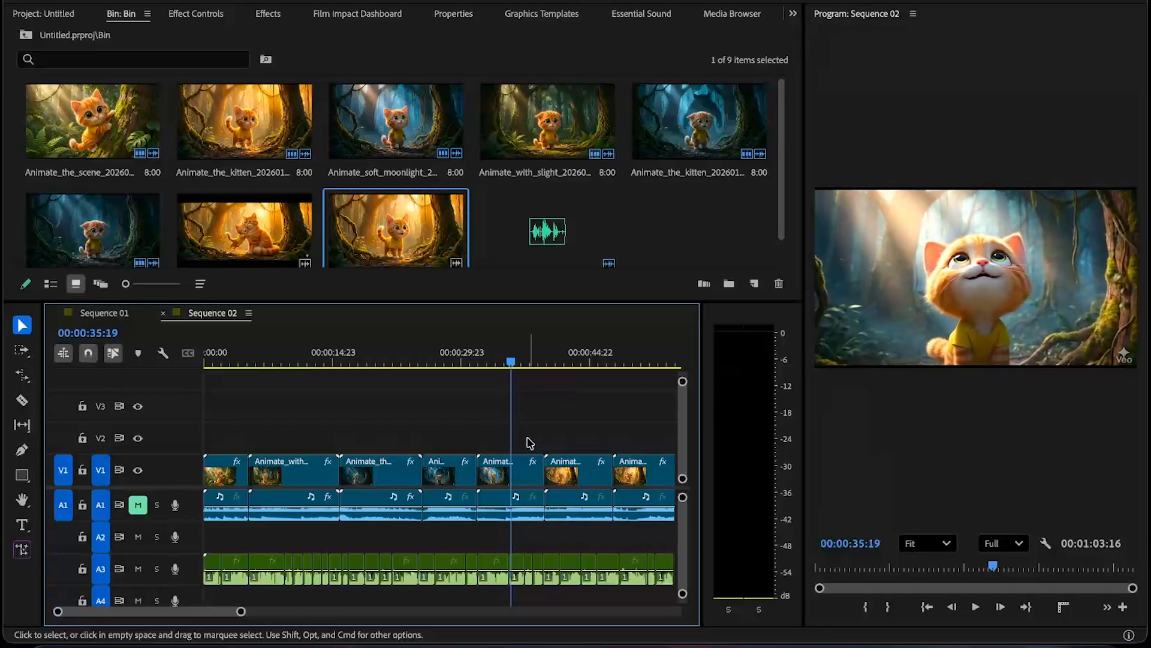
key(space)
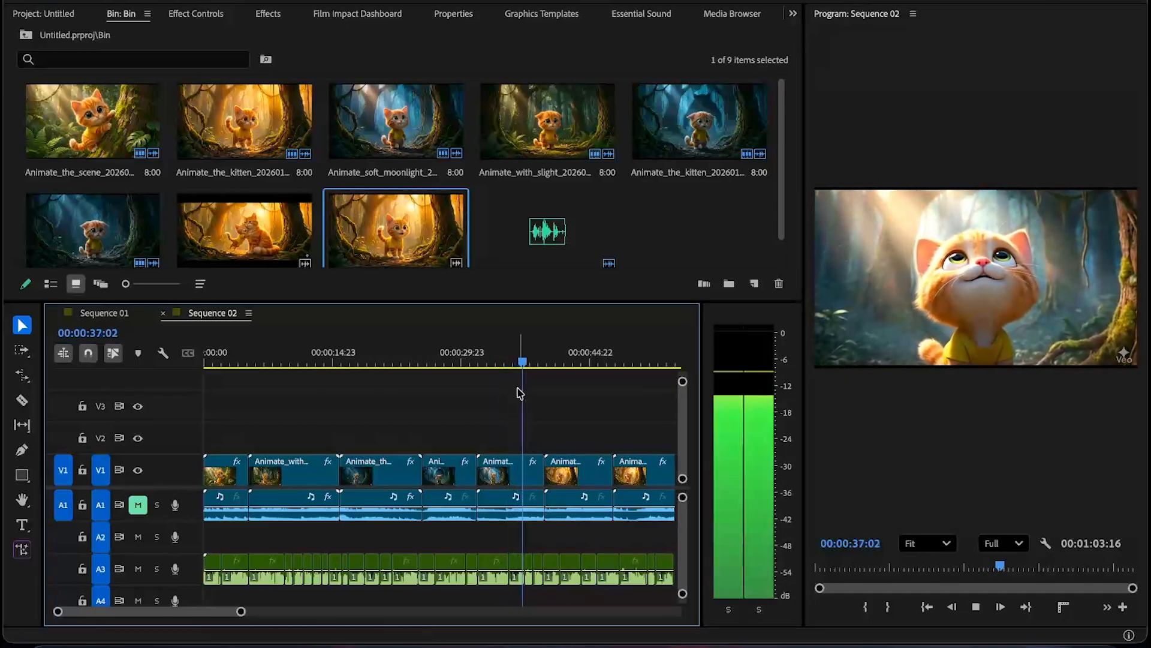
click(489, 363)
mouse_move(339, 363)
mouse_down()
mouse_move(359, 369)
mouse_move(340, 361)
mouse_up()
key(space)
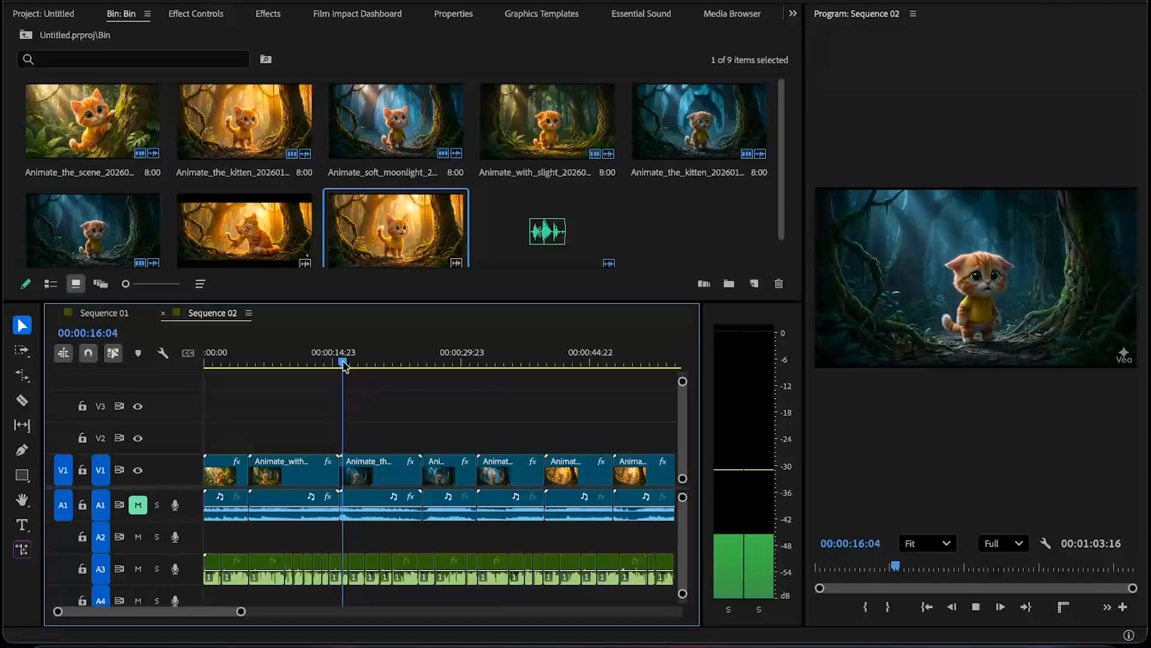
key(space)
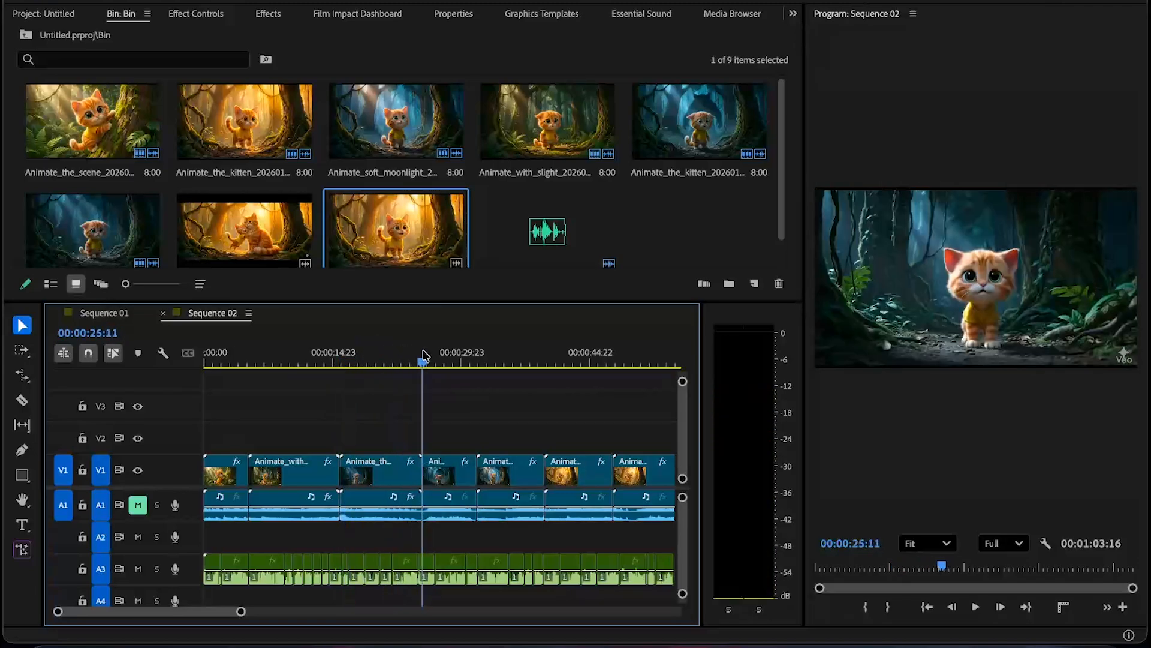
key(space)
click(293, 347)
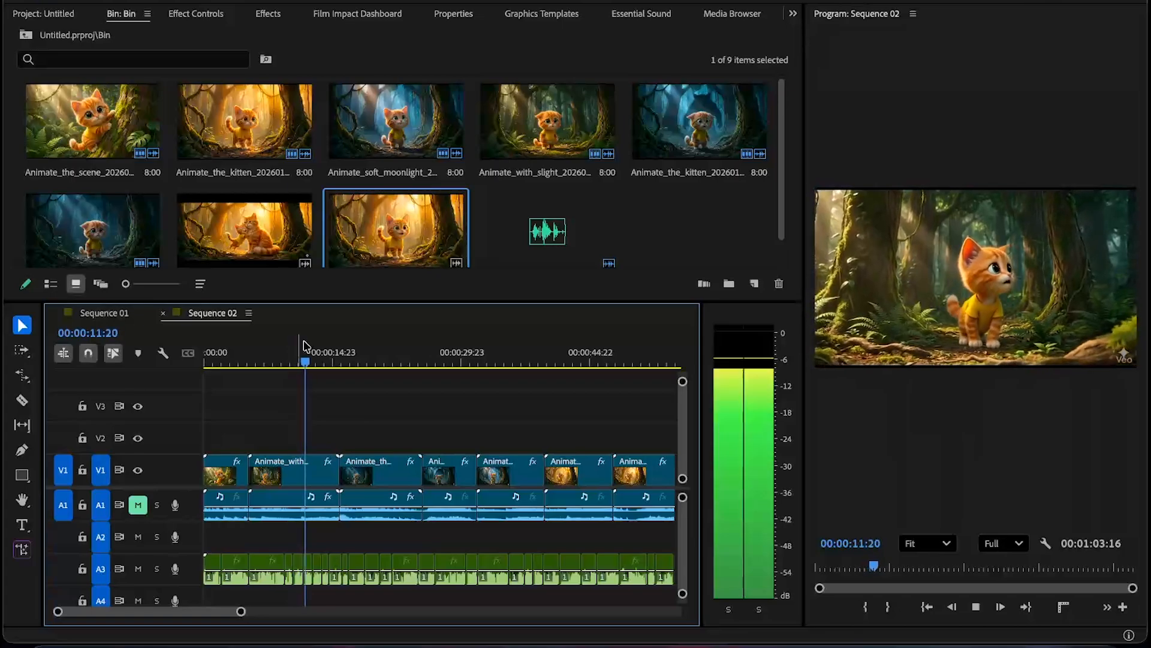
key(space)
- Copy the fourth clip and paste a duplicate after the end of the sequence at about 00:00:58:07
drag(457, 363, 447, 363)
scroll(441, 500, down, 5)
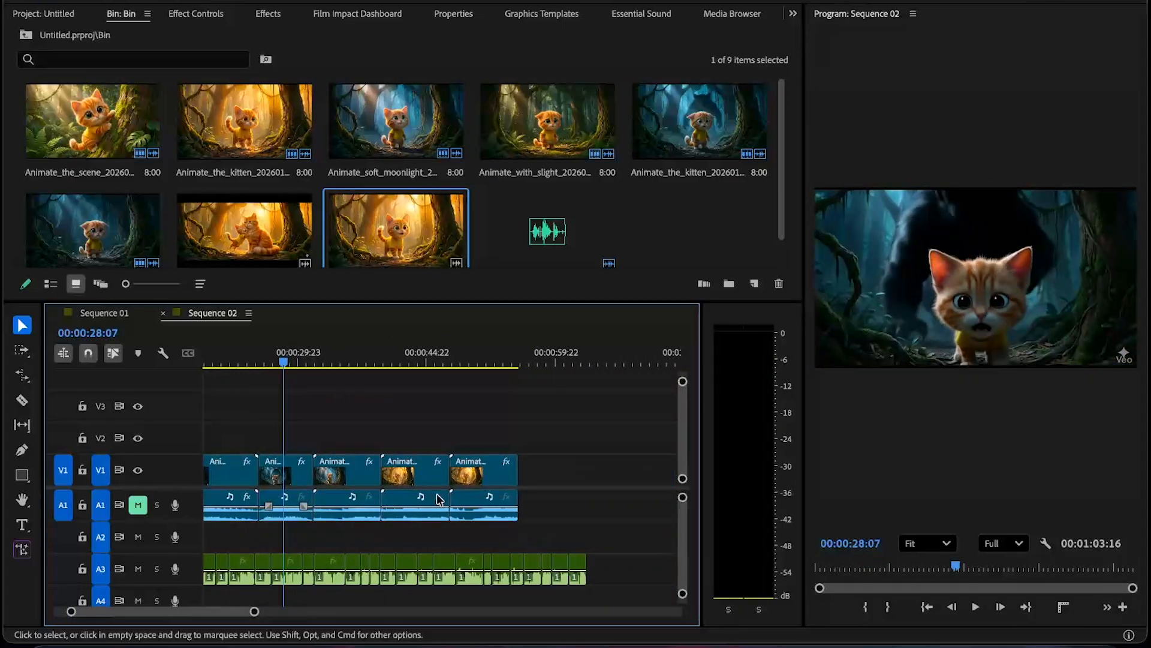
click(303, 474)
key(ctrl+c)
click(540, 359)
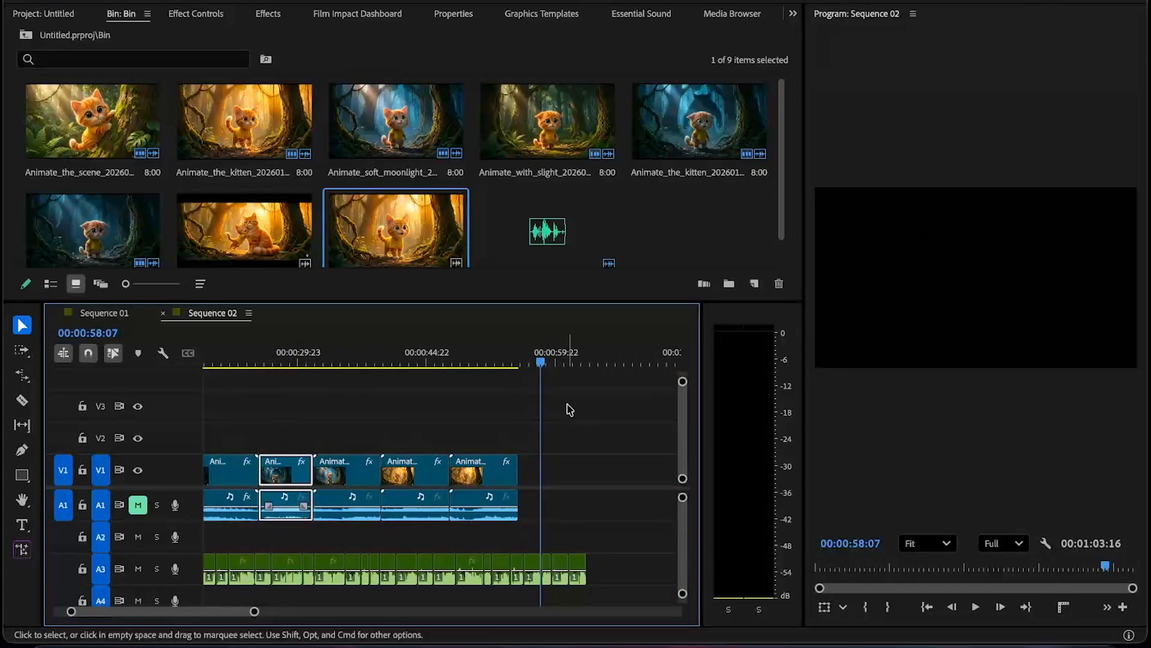
key(ctrl+v)
- Split the pasted duplicate at about 00:01:07:23 and delete the part after the cut
drag(587, 474, 549, 470)
key(space)
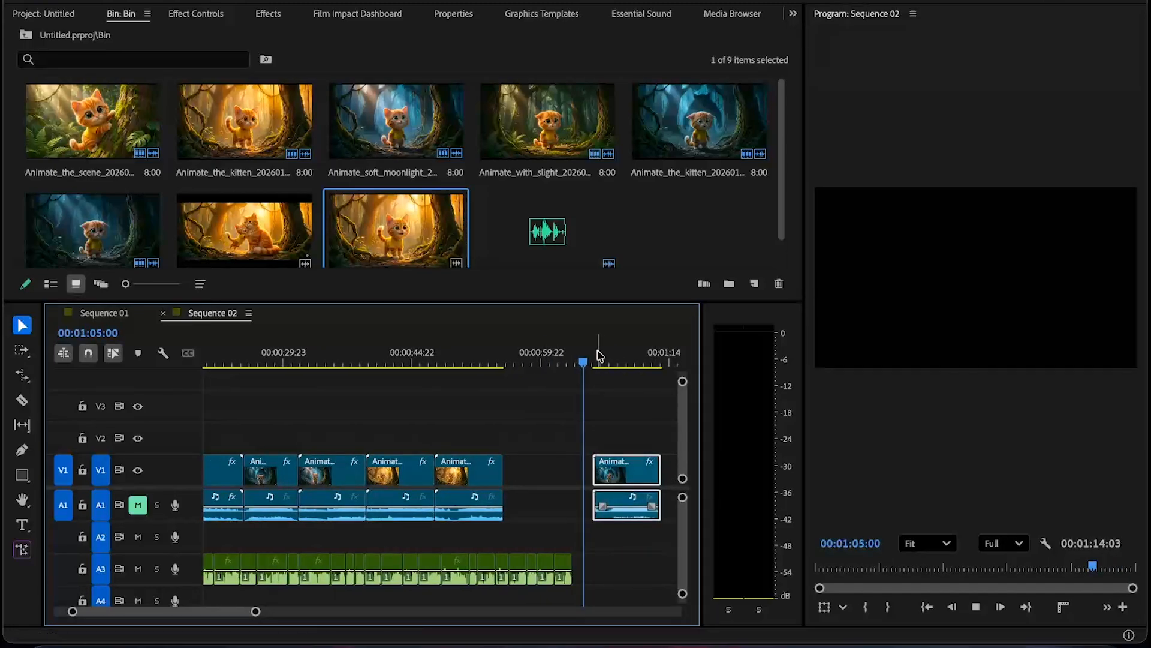
key(space)
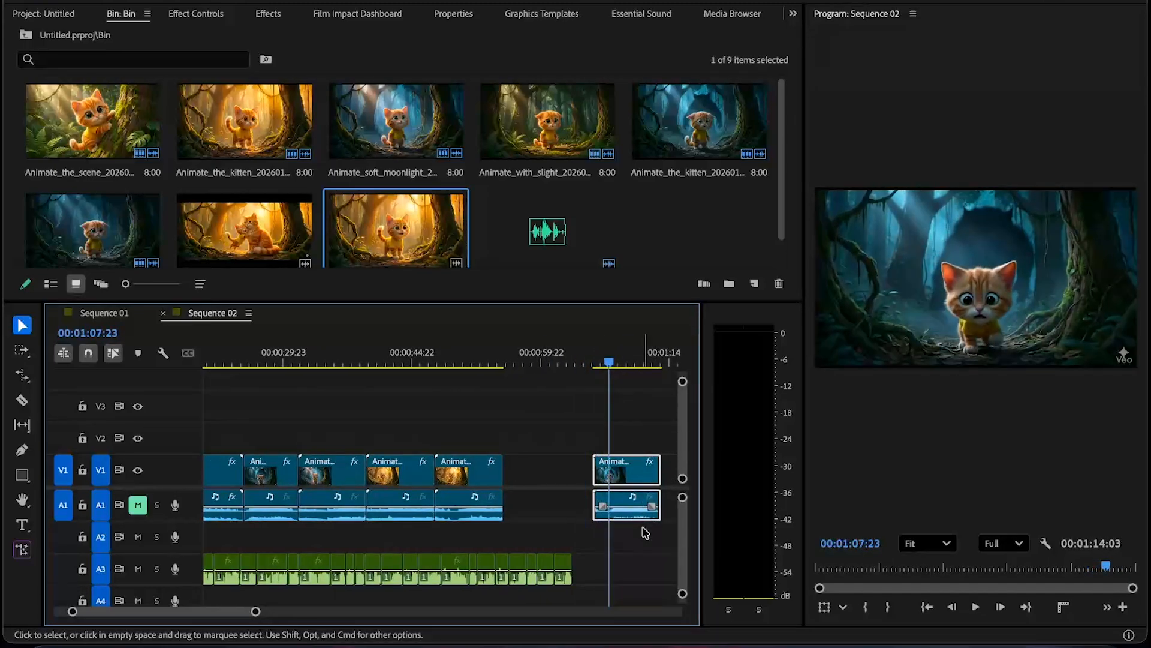
key(super+k)
click(643, 476)
key(Delete)
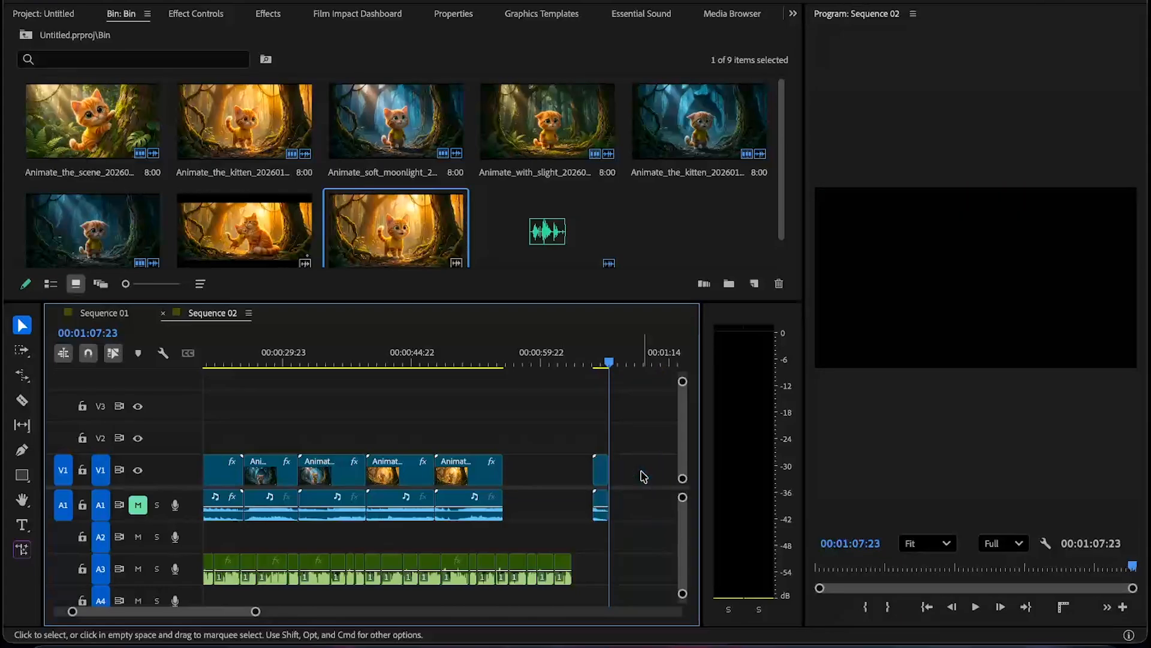
- Move the trimmed duplicate into track V1 directly after the fourth clip, at about 00:00:31
click(247, 364)
key(space)
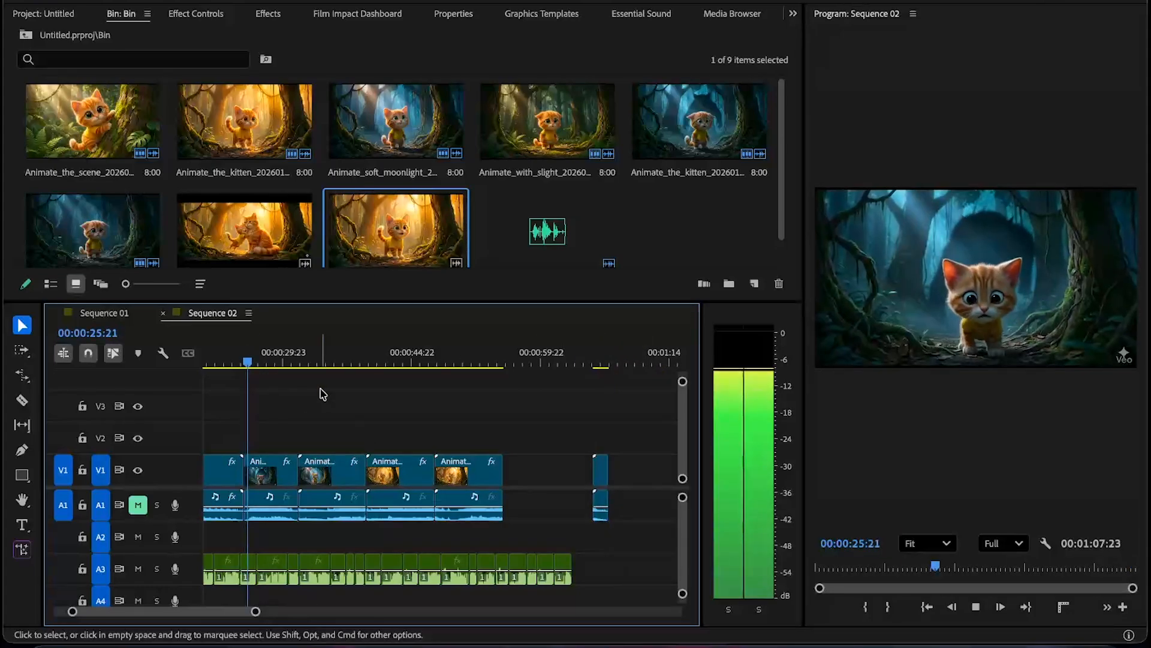
scroll(336, 391, left, 3)
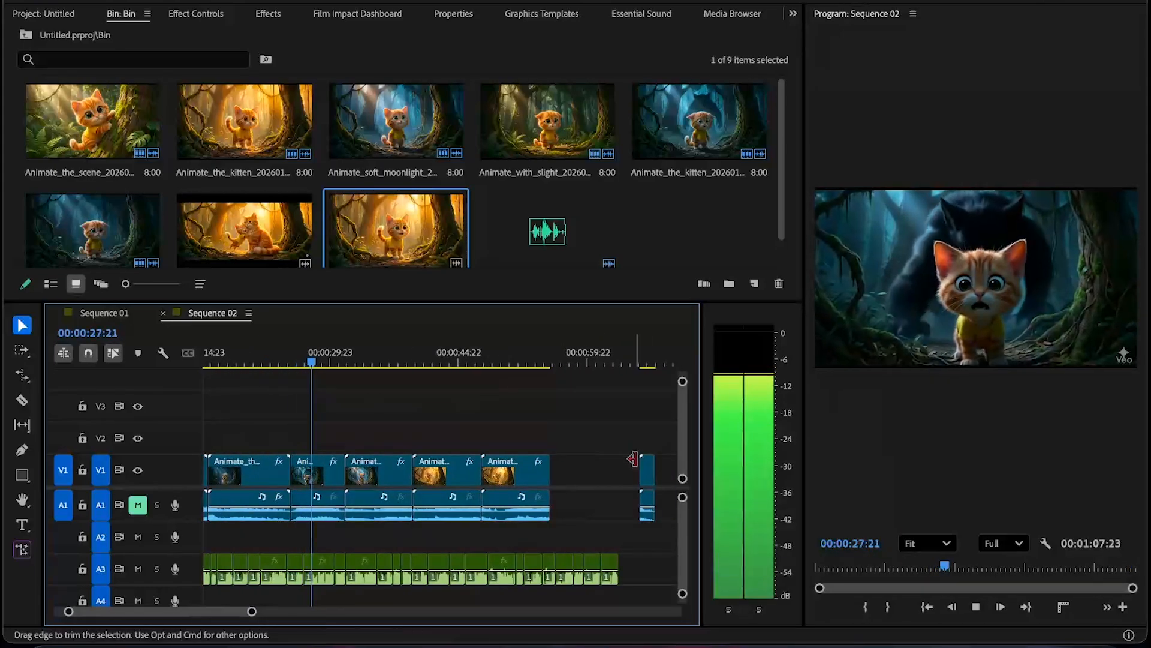
key(space)
drag(648, 478, 600, 454)
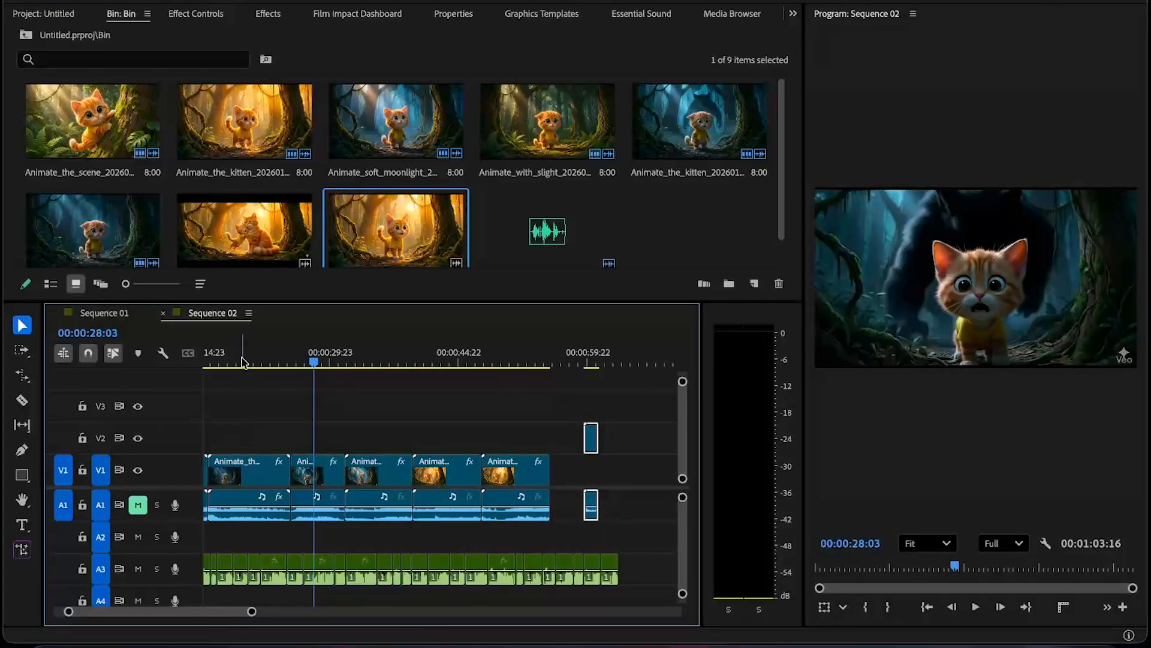
key(space)
drag(288, 358, 327, 359)
key(space)
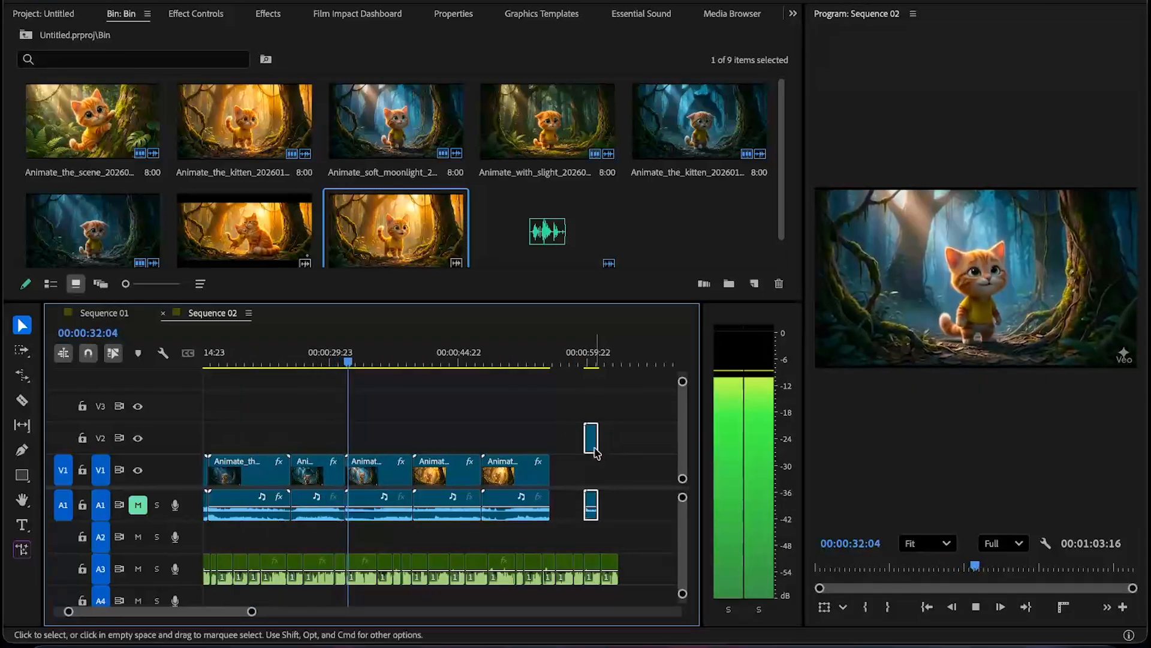
drag(586, 437, 353, 479)
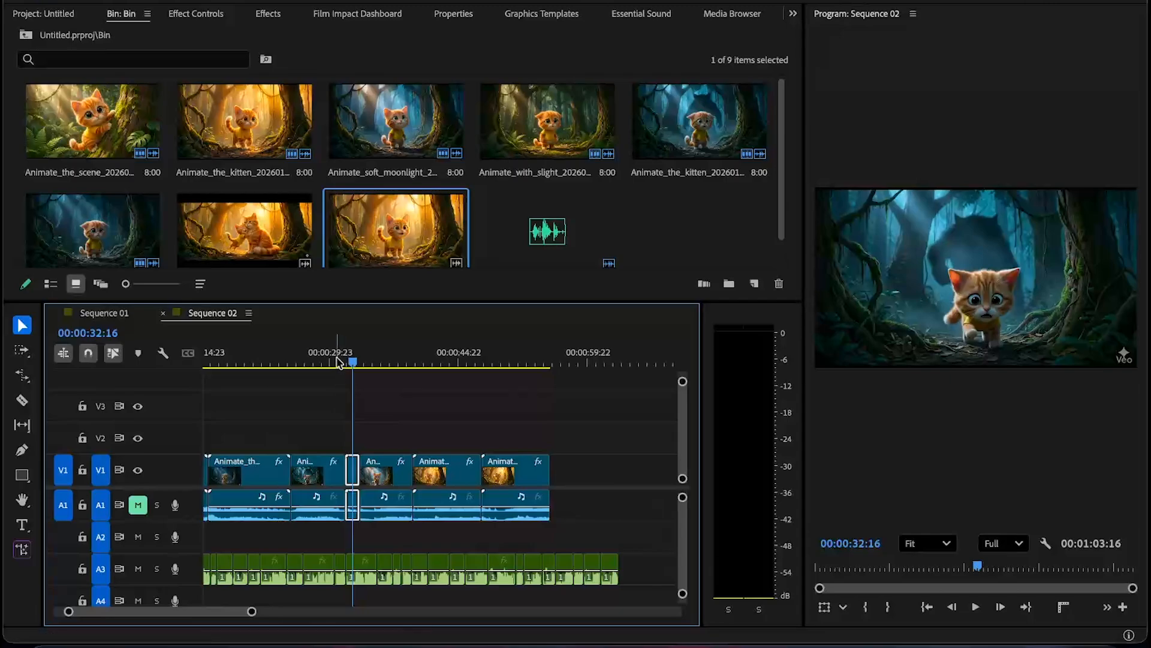
- Cut the following clip at about 00:00:34:19 and delete its piece before the cut
click(336, 358)
key(space)
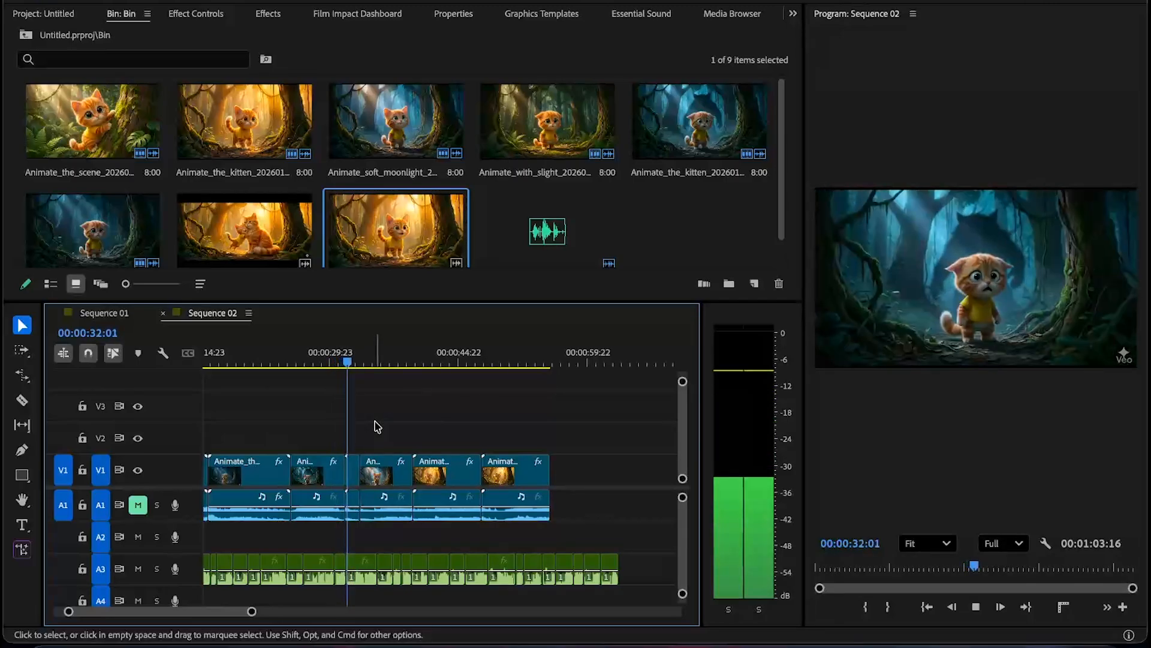
key(space)
click(389, 466)
key(super+k)
key(Delete)
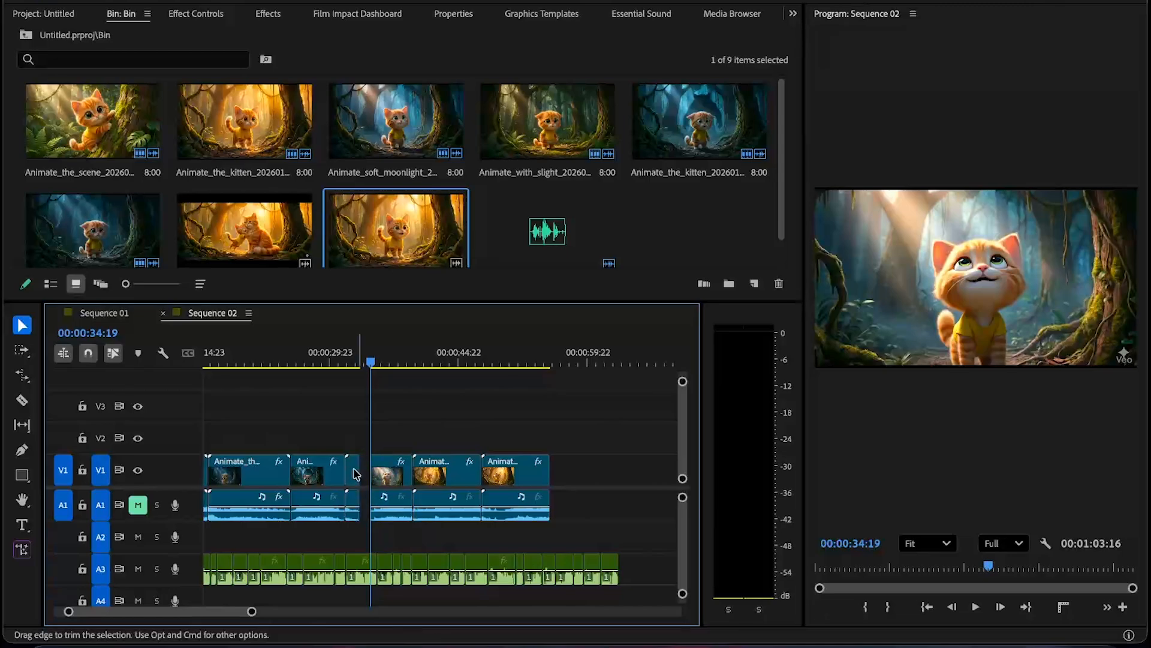
- Rate-stretch the inserted duplicate to fill the gap up to the next clip
key(r)
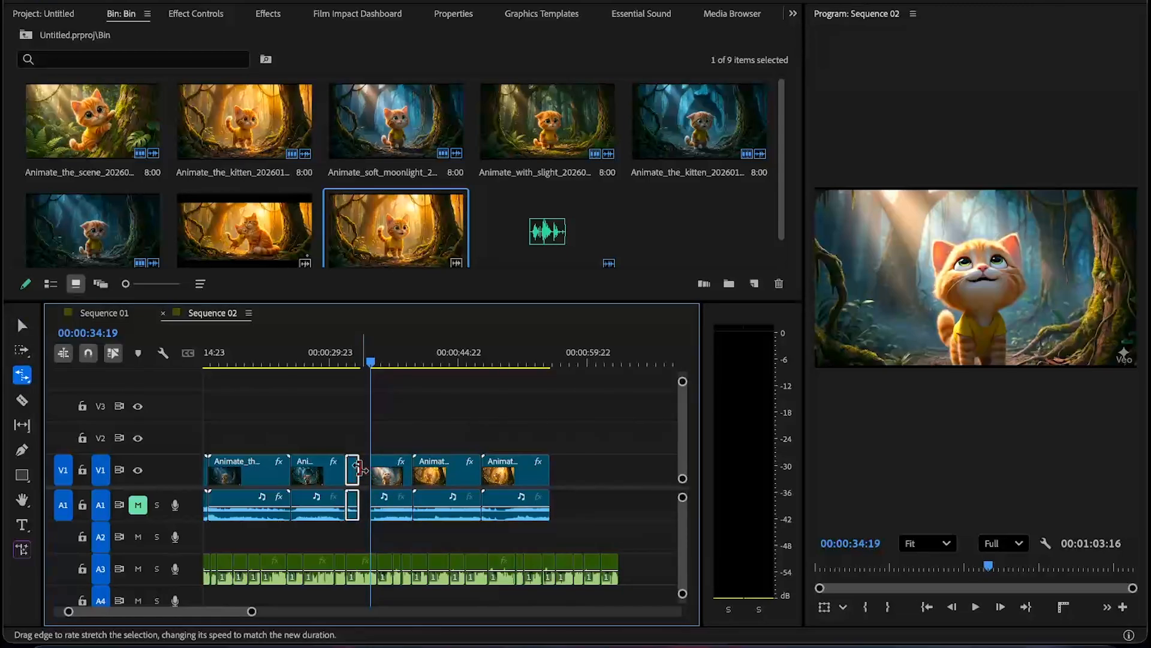
drag(373, 468, 367, 468)
drag(359, 468, 370, 467)
key(v)
click(339, 361)
key(space)
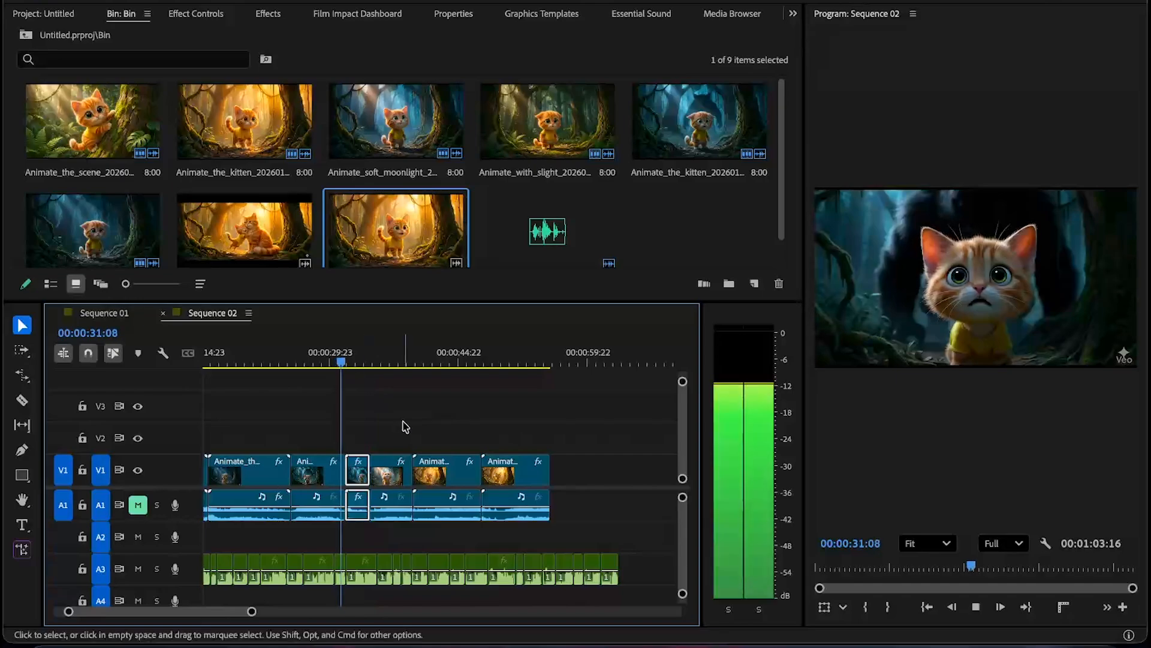
- Play back the sequence around the inserted duplicate to check the transition
click(406, 426)
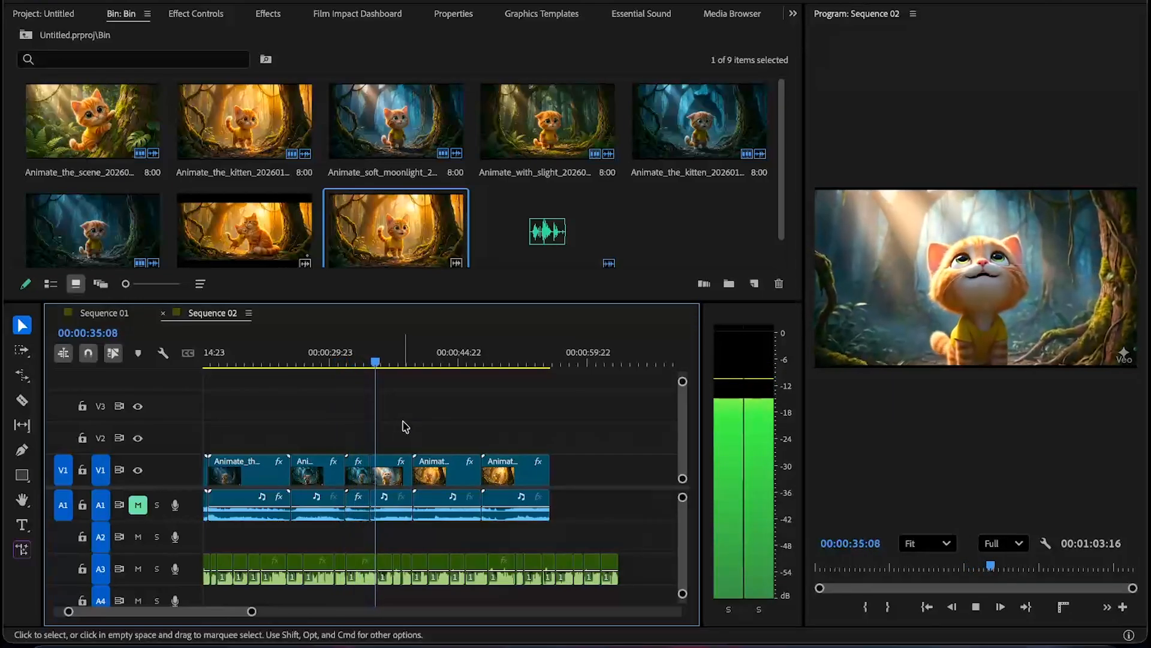
key(space)
key(space)
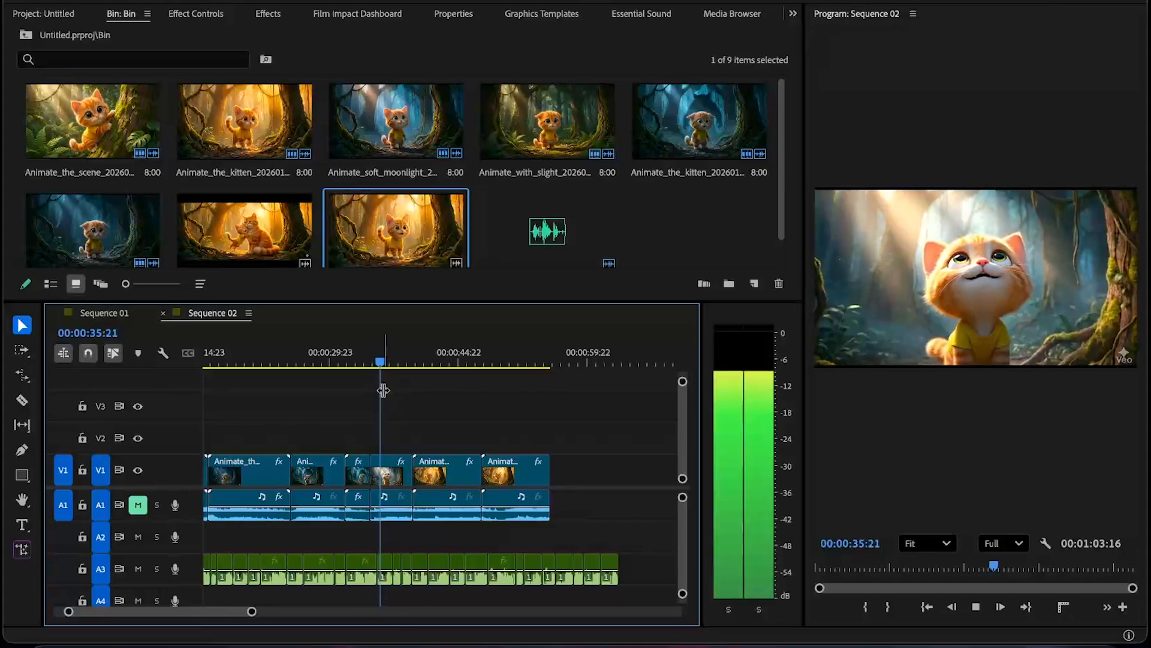
click(364, 361)
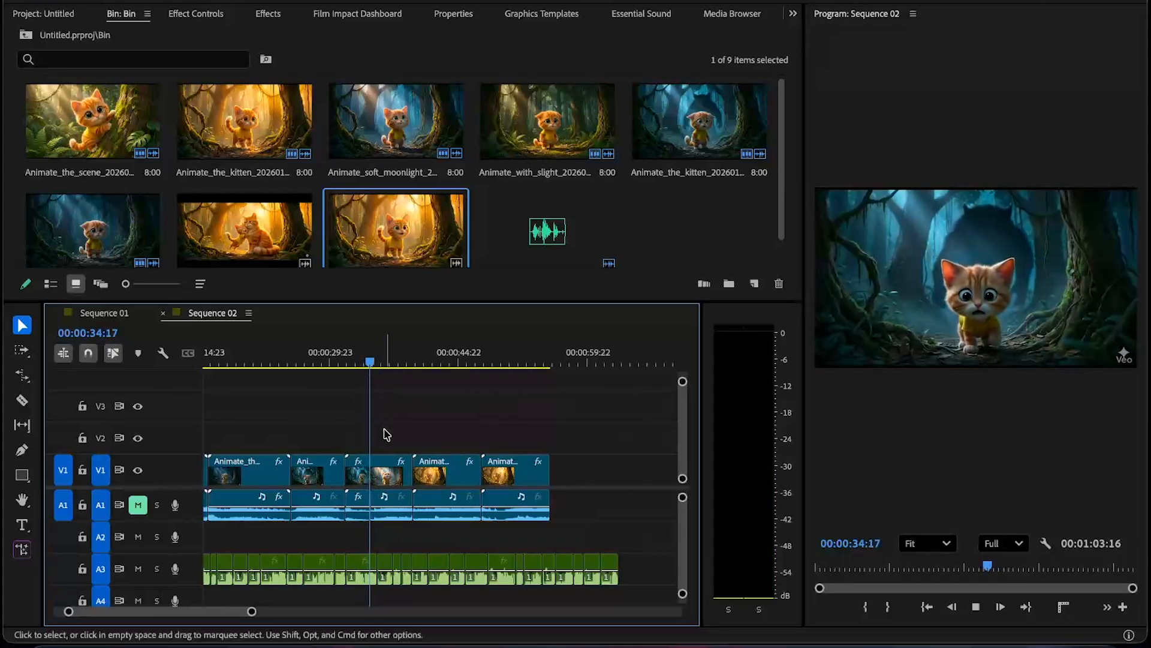
key(space)
- Rate-stretch the inserted duplicate's end slightly further to about 00:00:35:00
click(389, 461)
key(r)
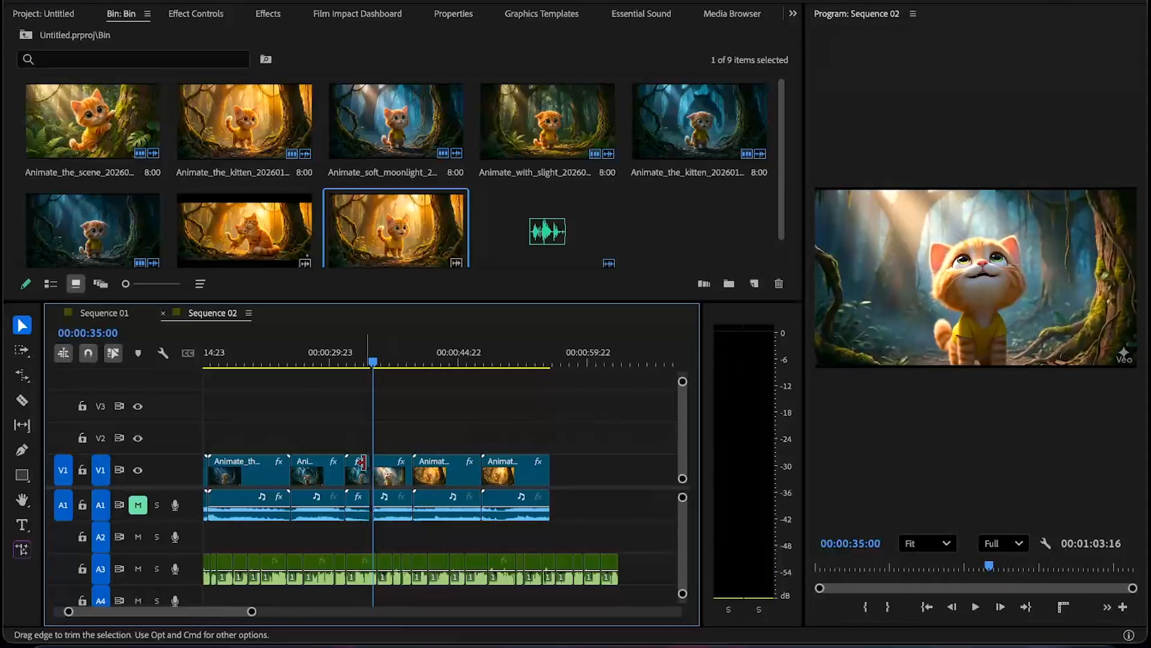
drag(372, 462, 377, 463)
key(space)
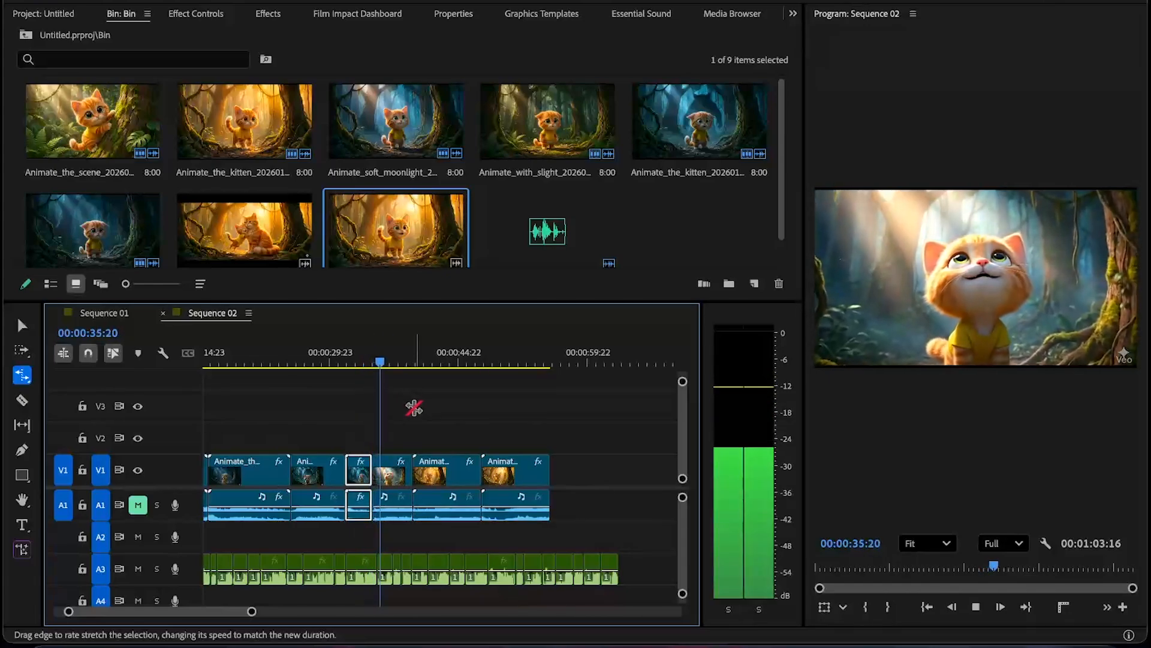
key(v)
- Play back the later clips and check the A3 audio segments near 00:00:45
click(426, 411)
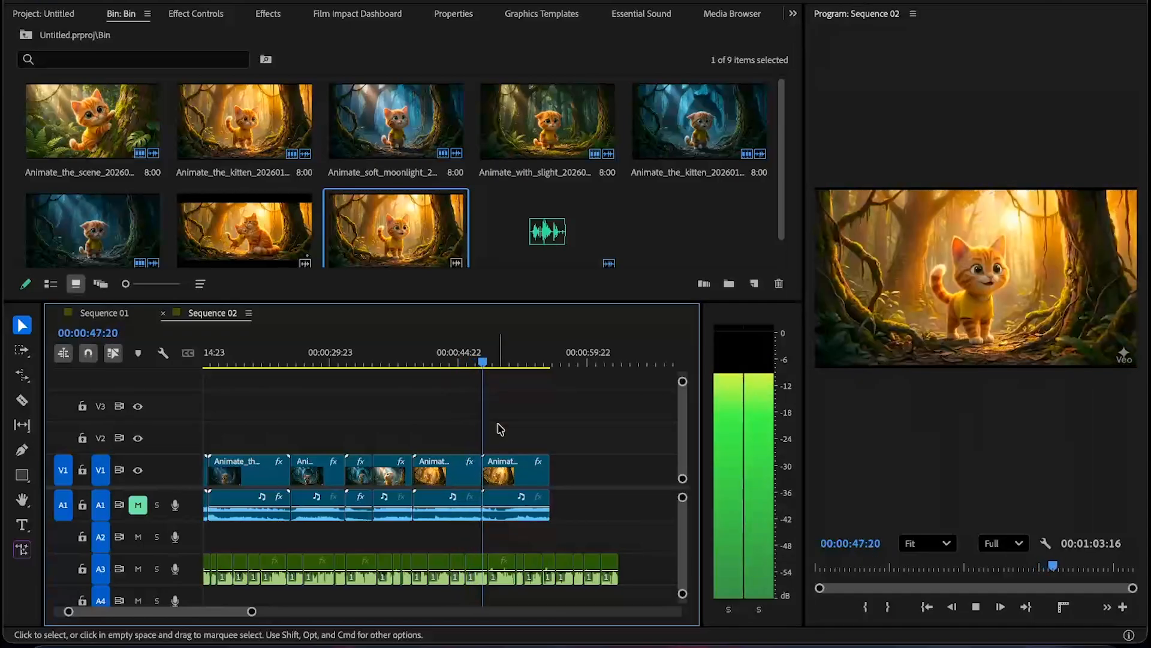
click(449, 360)
key(space)
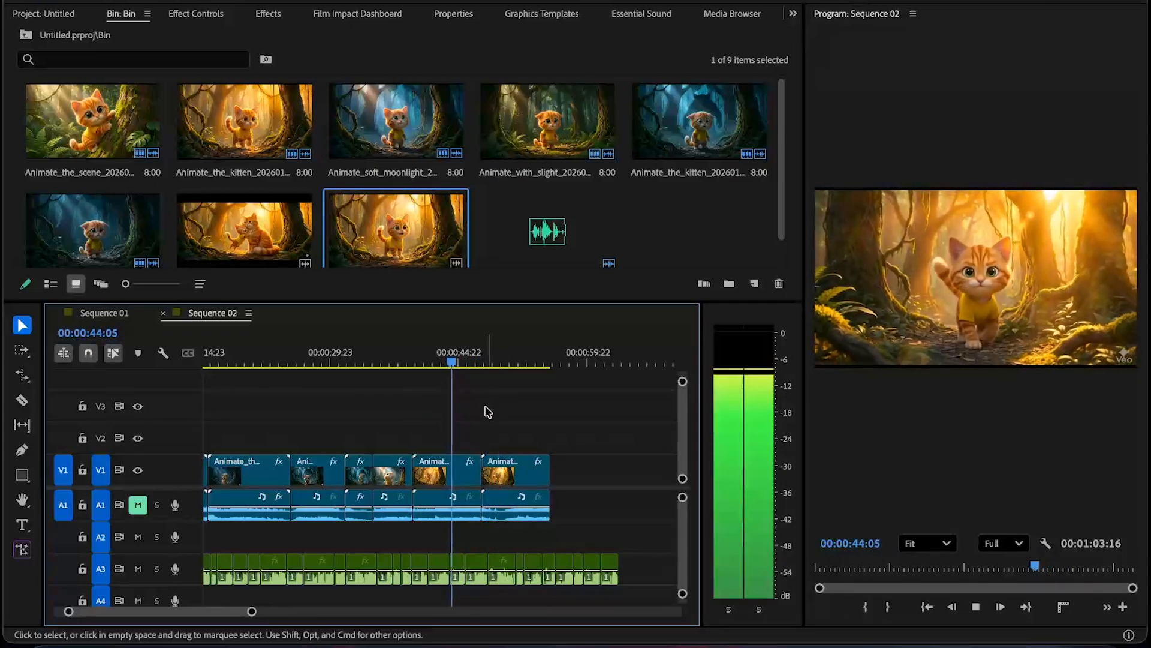
click(477, 560)
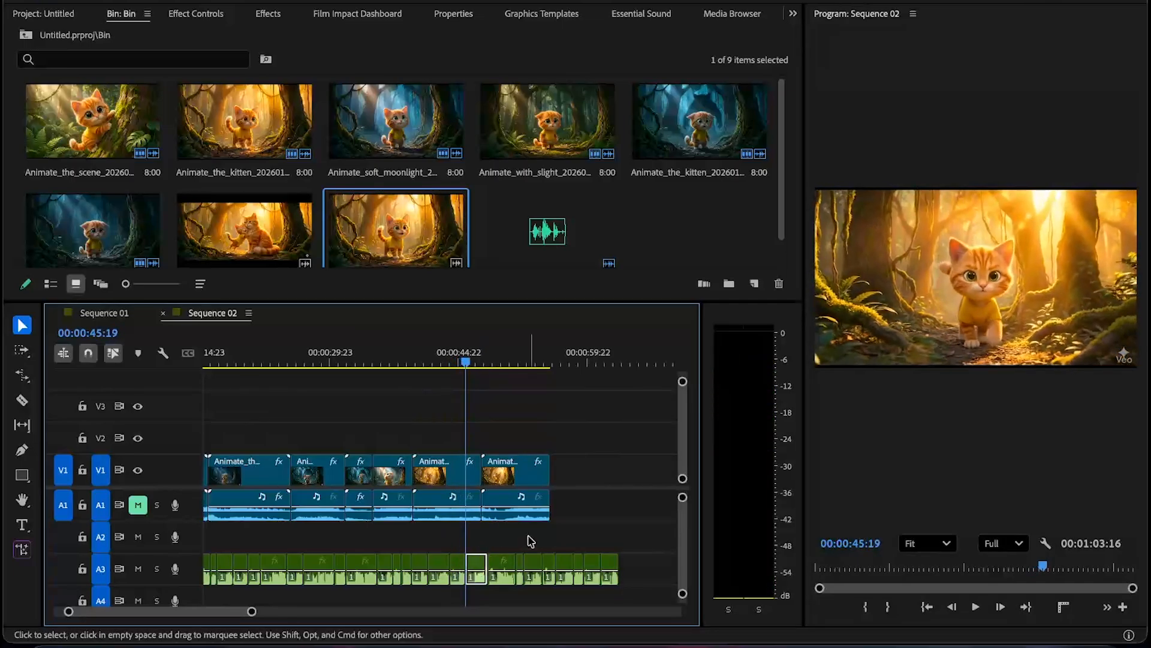
key(space)
- Delete the A3 audio segment at about 00:00:51
scroll(573, 527, up, 2)
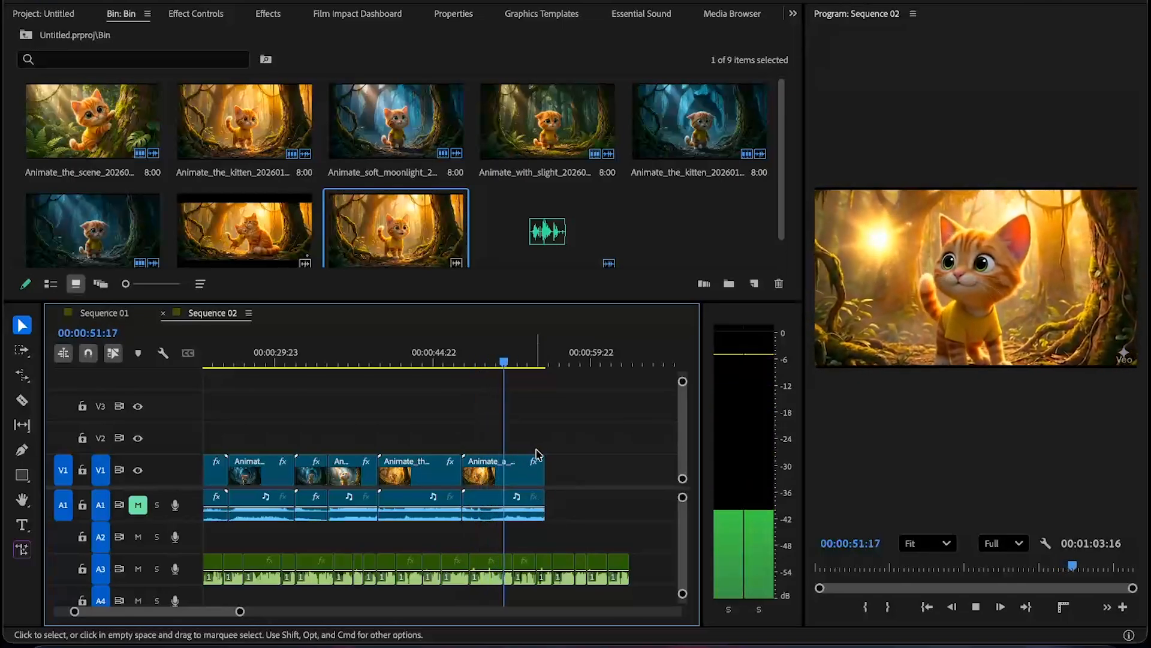
click(487, 359)
key(space)
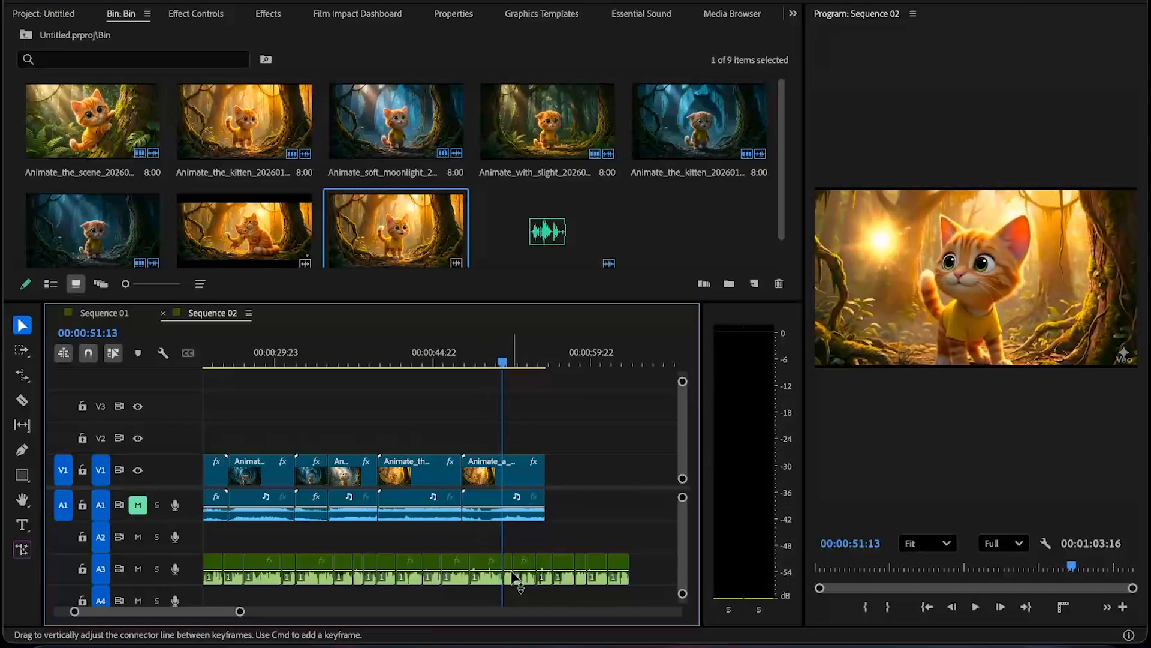
click(507, 565)
key(Delete)
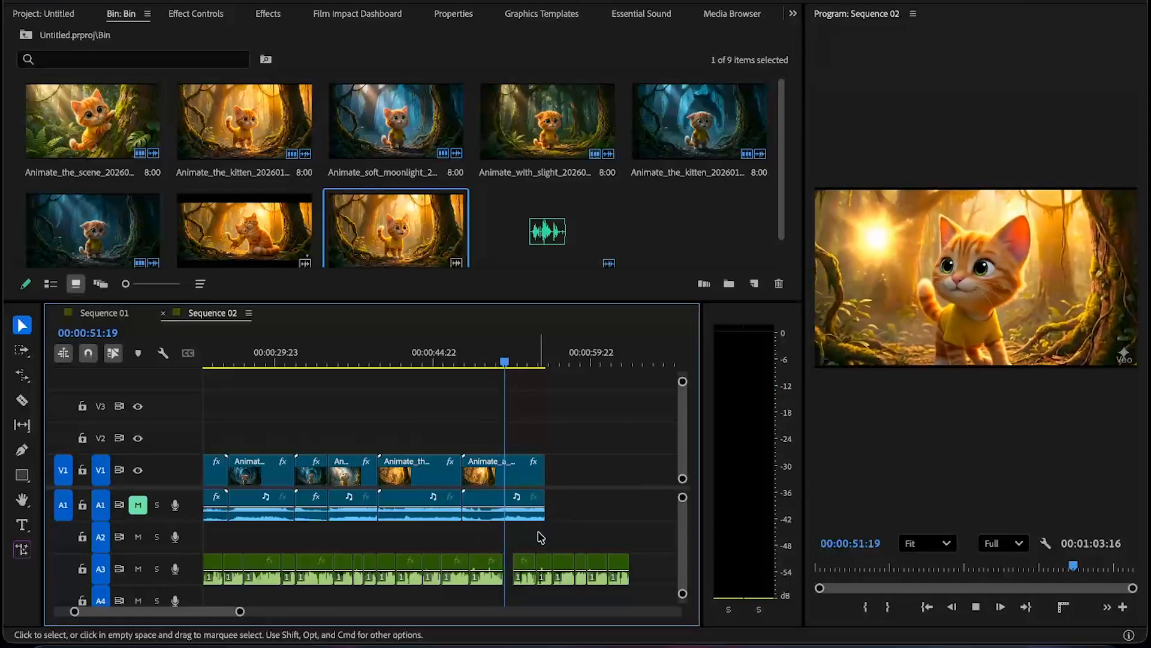
- Play back the end of the sequence around the deleted audio segment
key(space)
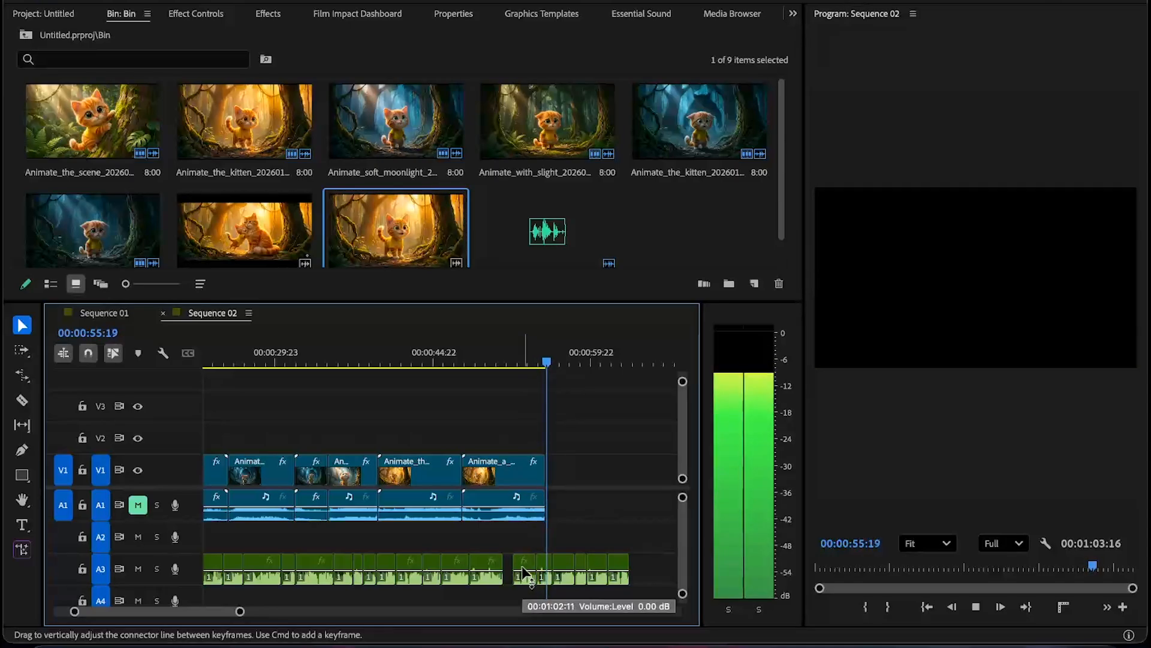
key(space)
click(488, 358)
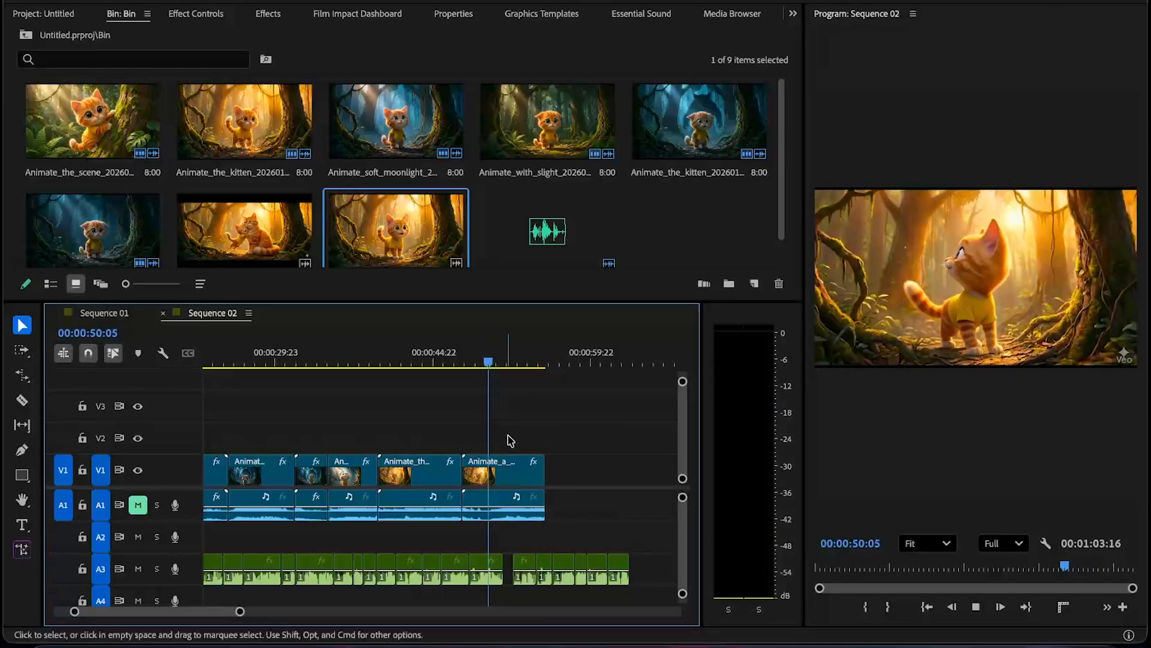
- Trim the end of the last V1 clip back to the playhead at about 00:00:51:15
key(space)
key(space)
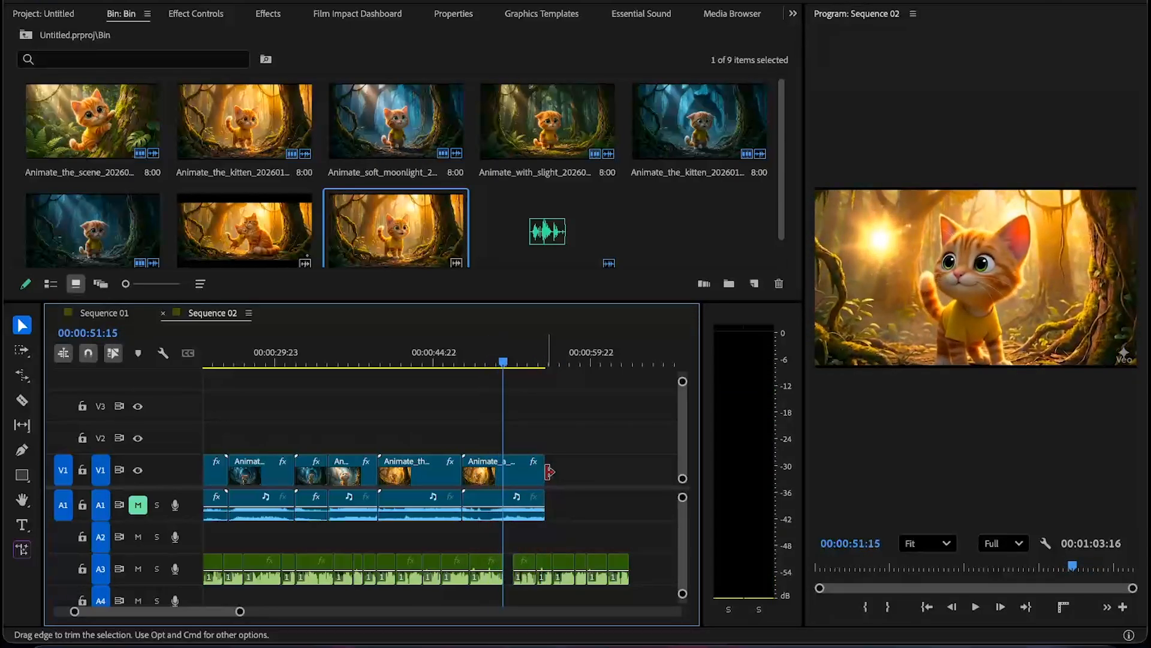
drag(550, 472, 512, 465)
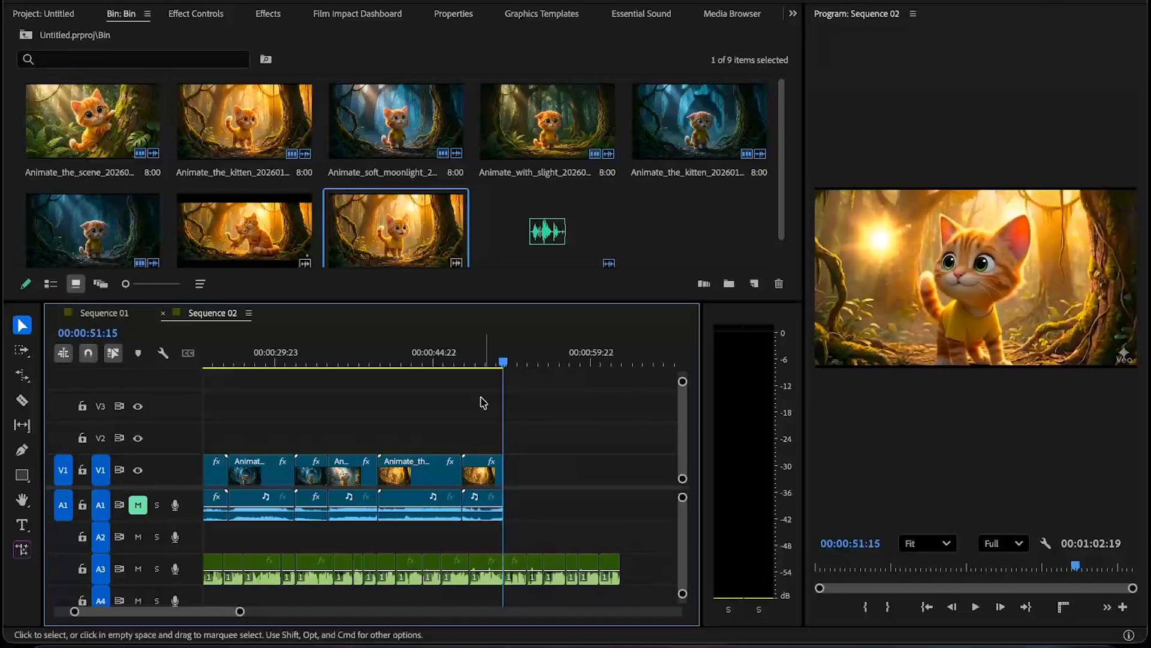
- Play back the sequence from the previous edit point
key(Up)
key(space)
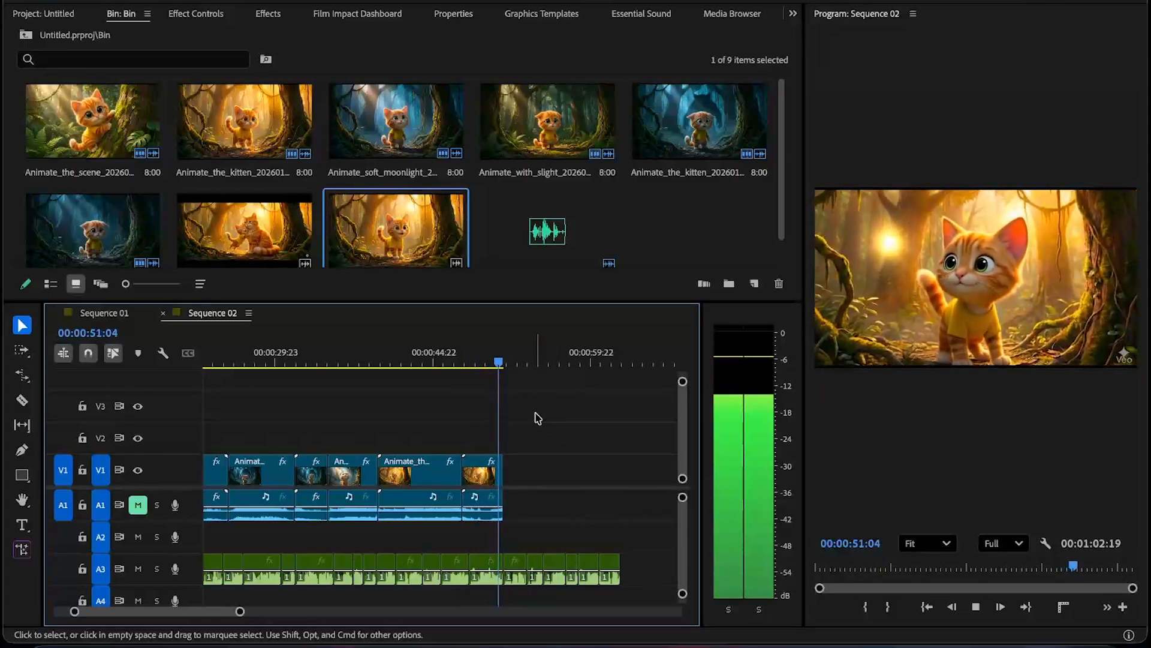
key(space)
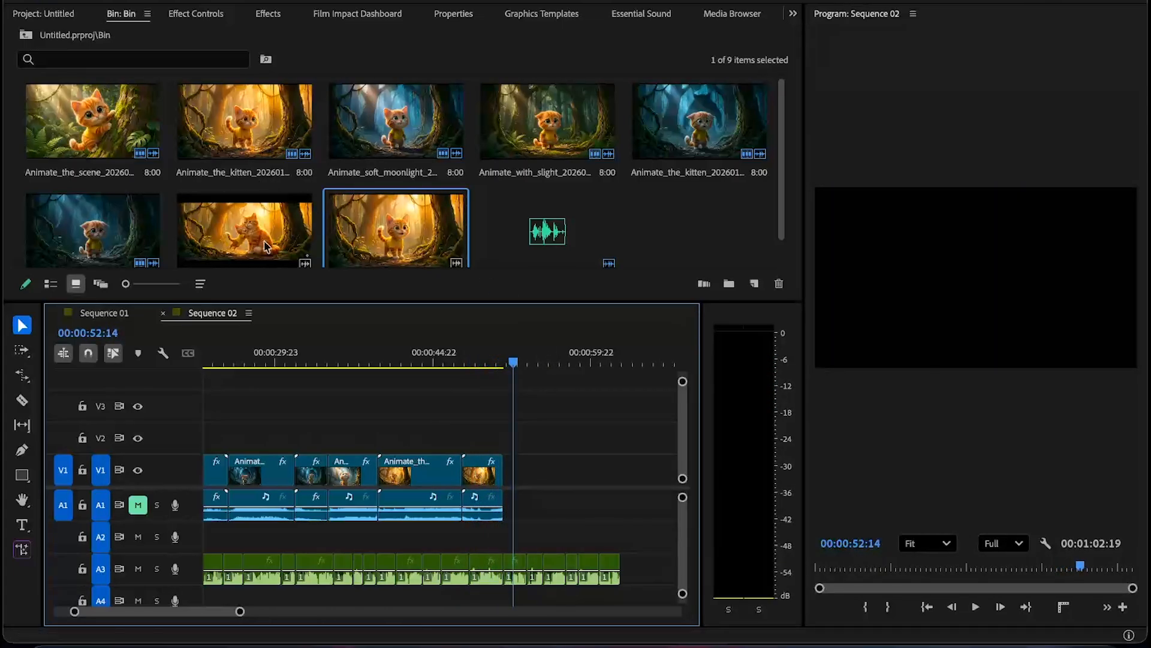
- Add the Animate_the_kitten clip with the two cats from the bin to the end of the V1 track
drag(265, 246, 508, 496)
click(495, 360)
key(space)
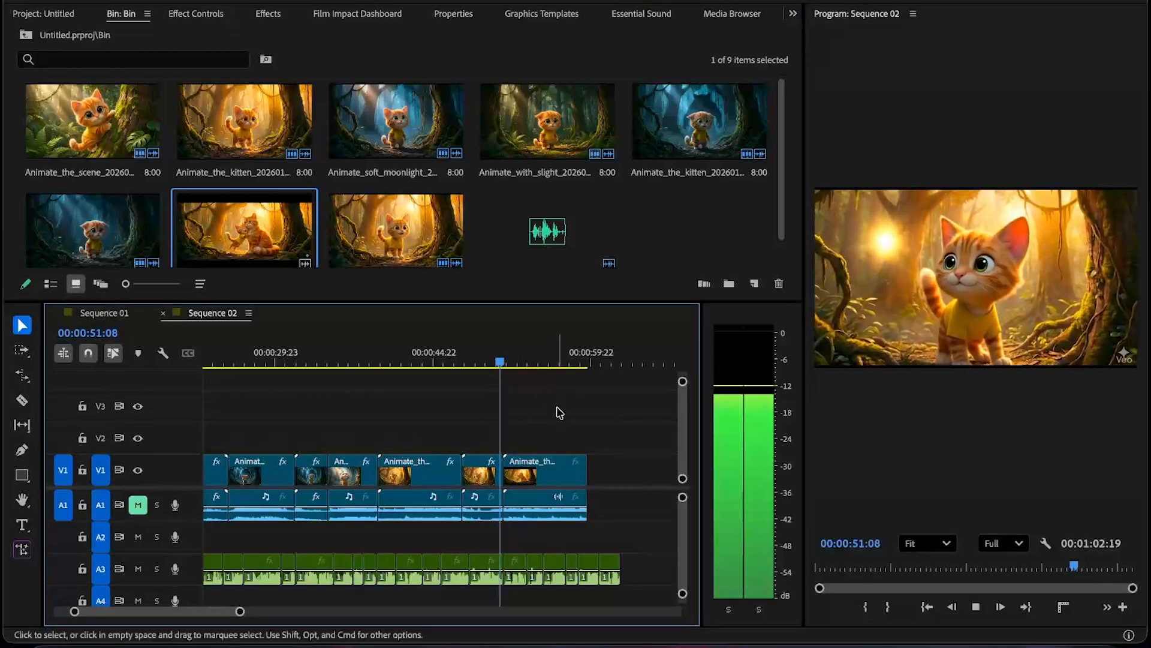
- Apply Fit to Frame to the newly added clip
right_click(556, 461)
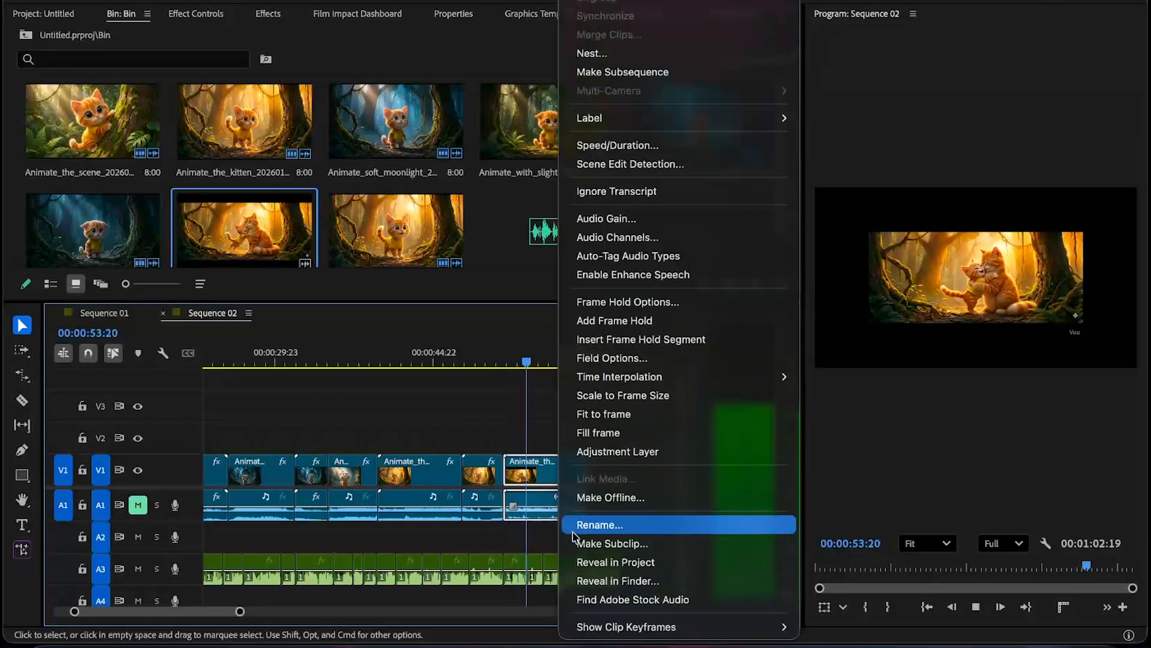
click(594, 414)
click(604, 407)
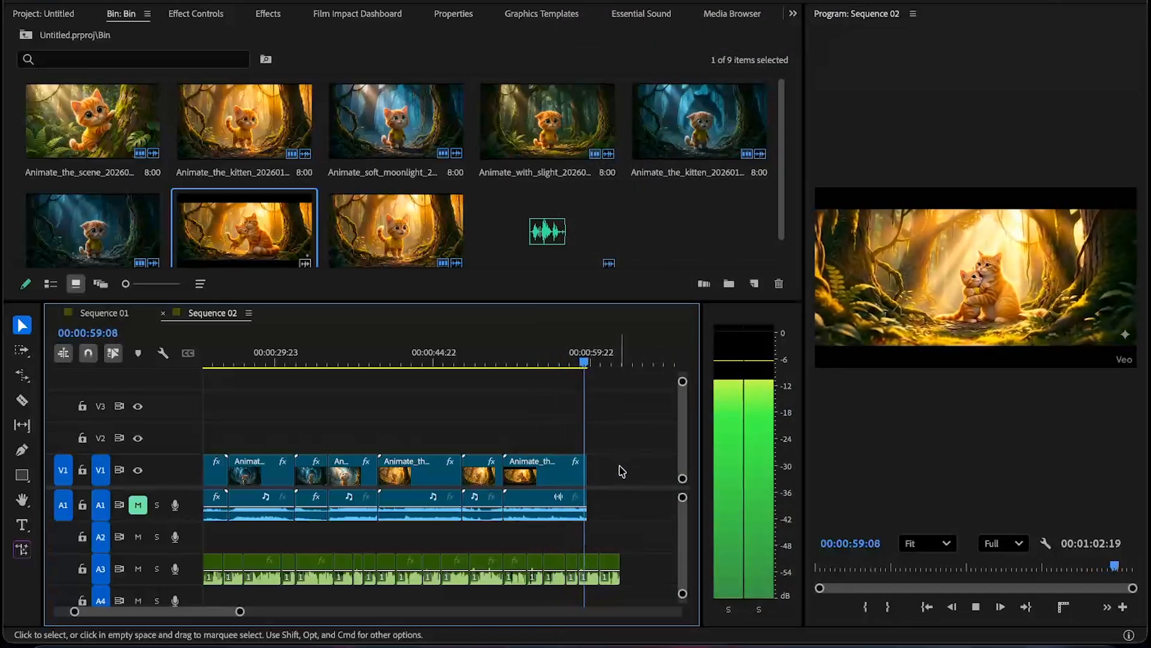
- Play back the end of the sequence including the newly added clip
click(572, 361)
key(space)
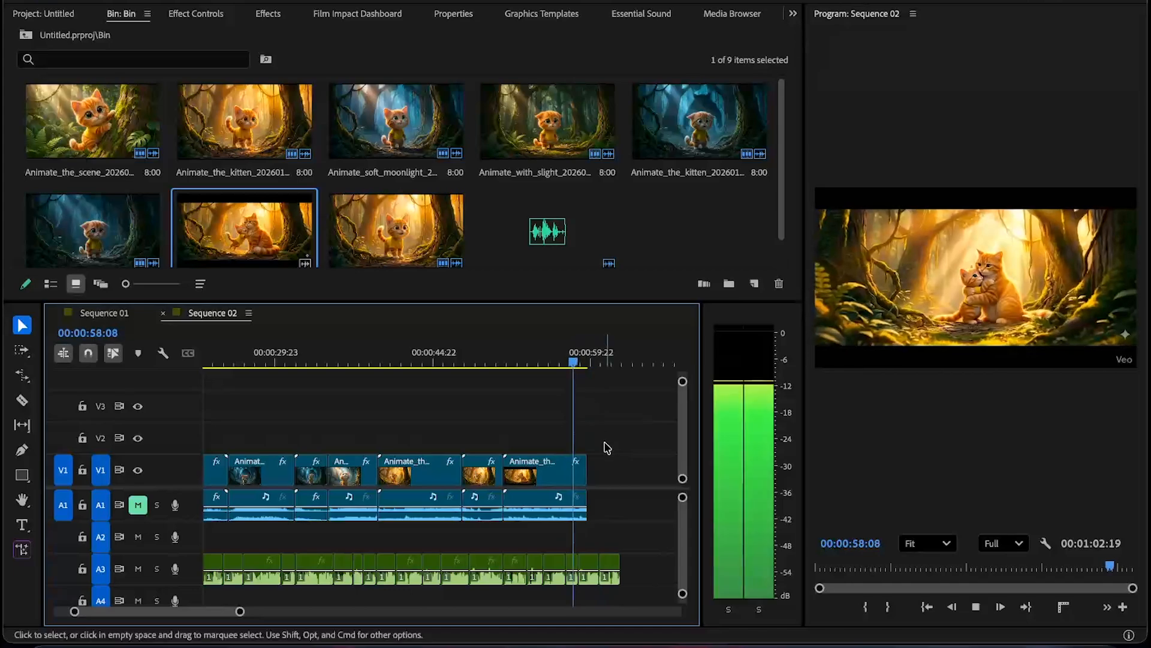
key(space)
click(574, 477)
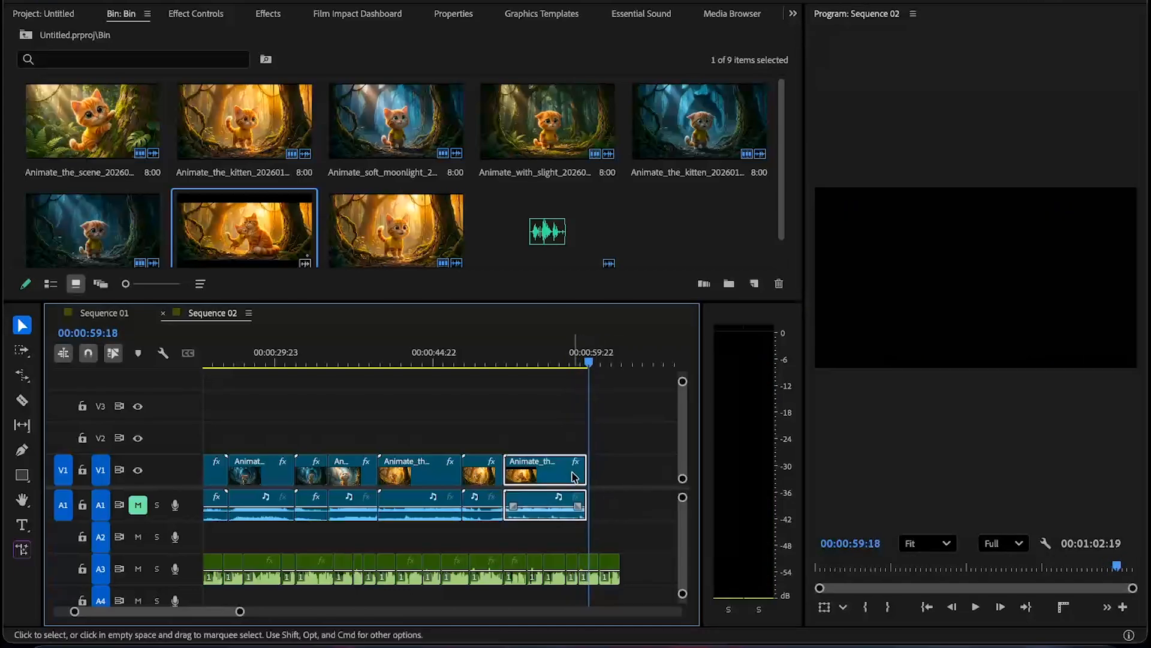
click(573, 361)
key(space)
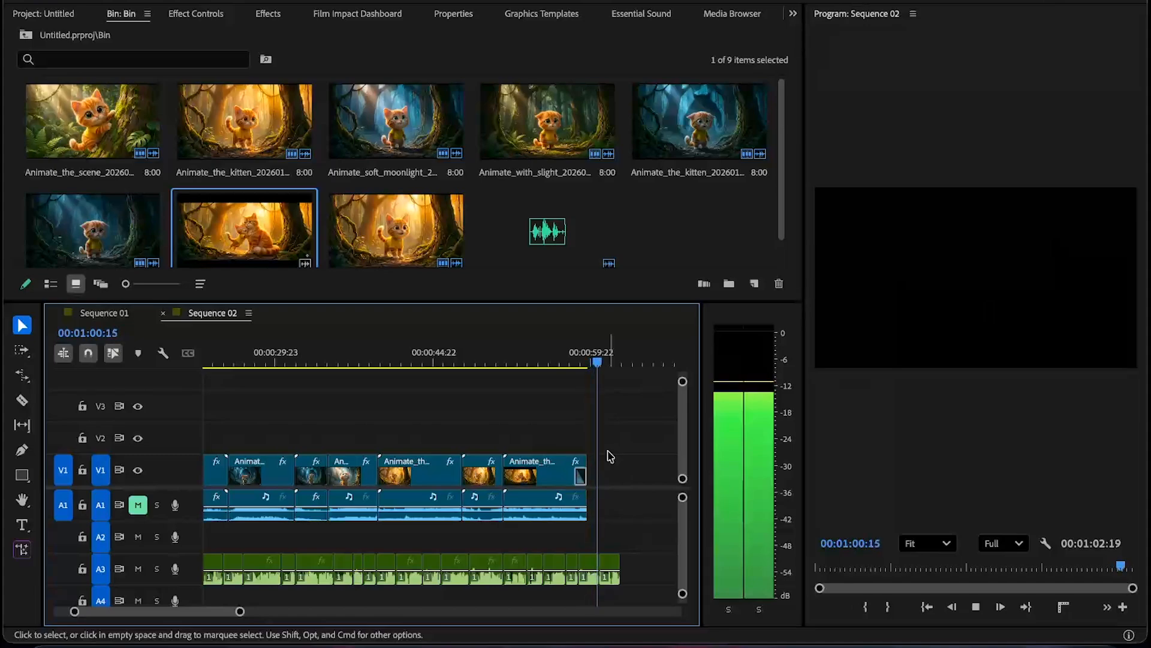
- Zoom out the timeline and review the full sequence in the maximized program monitor from the start
scroll(610, 453, down, 1)
scroll(608, 455, up, 2)
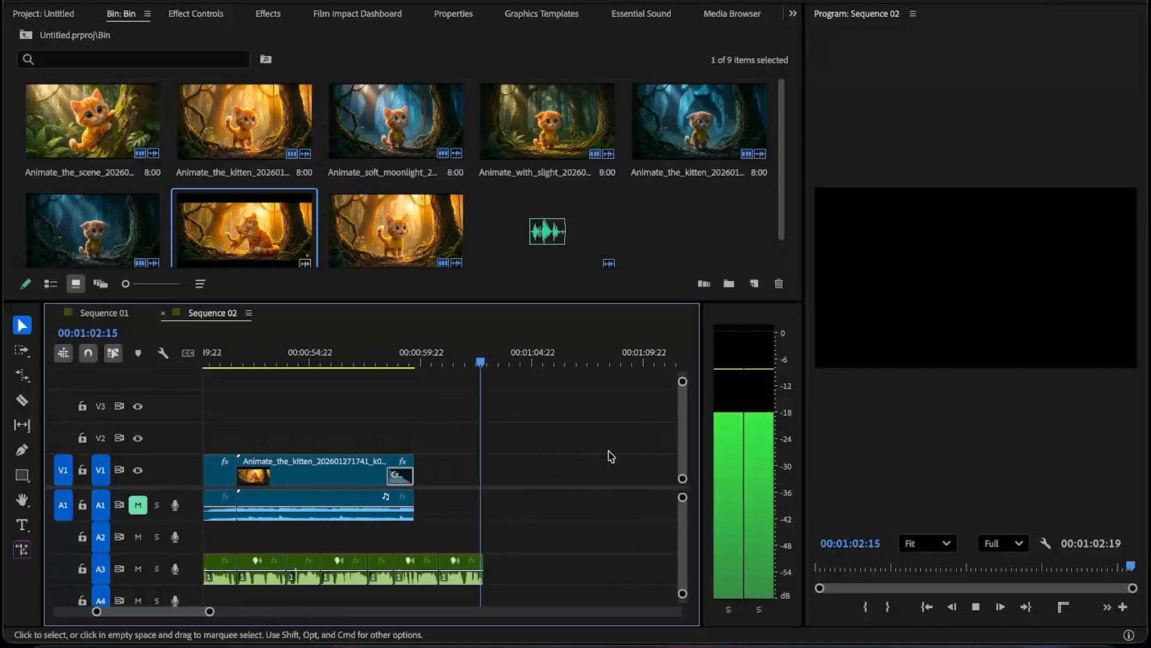
scroll(515, 487, down, 3)
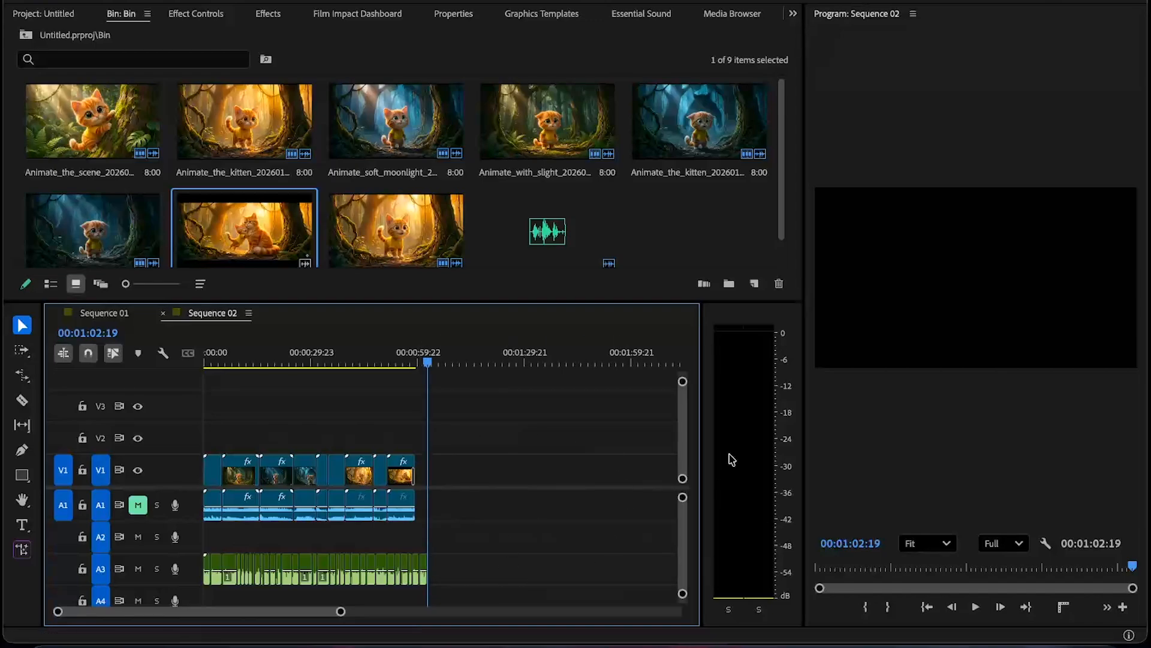
key(grave)
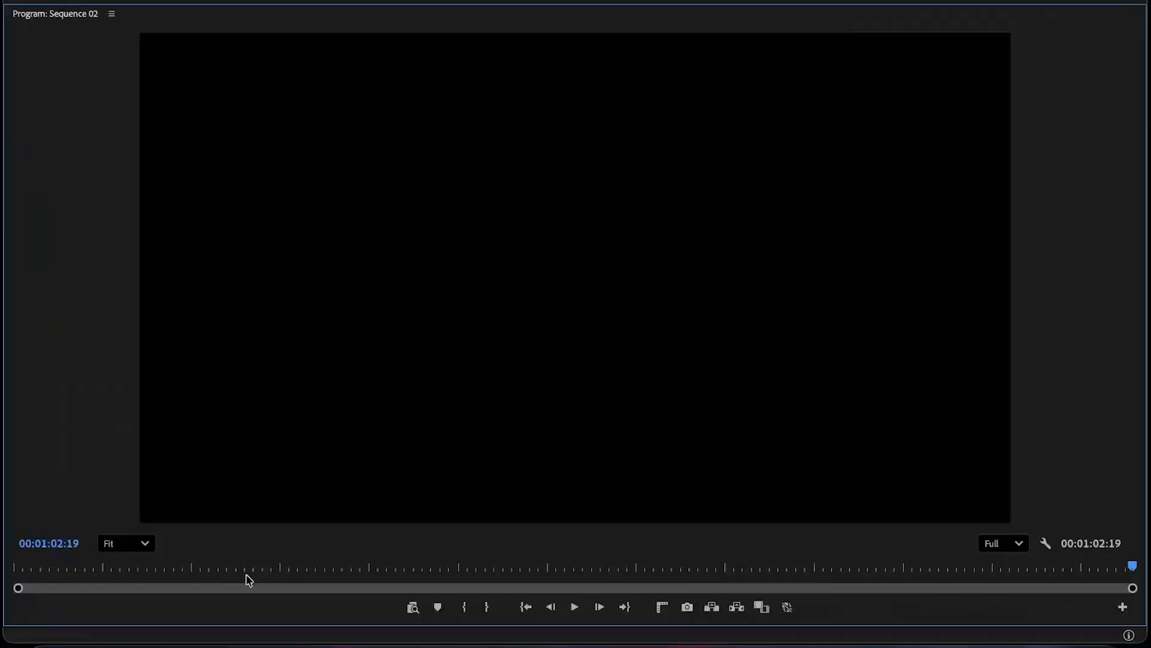
drag(248, 568, 18, 566)
key(grave)
scroll(283, 476, down, 6)
scroll(286, 477, up, 6)
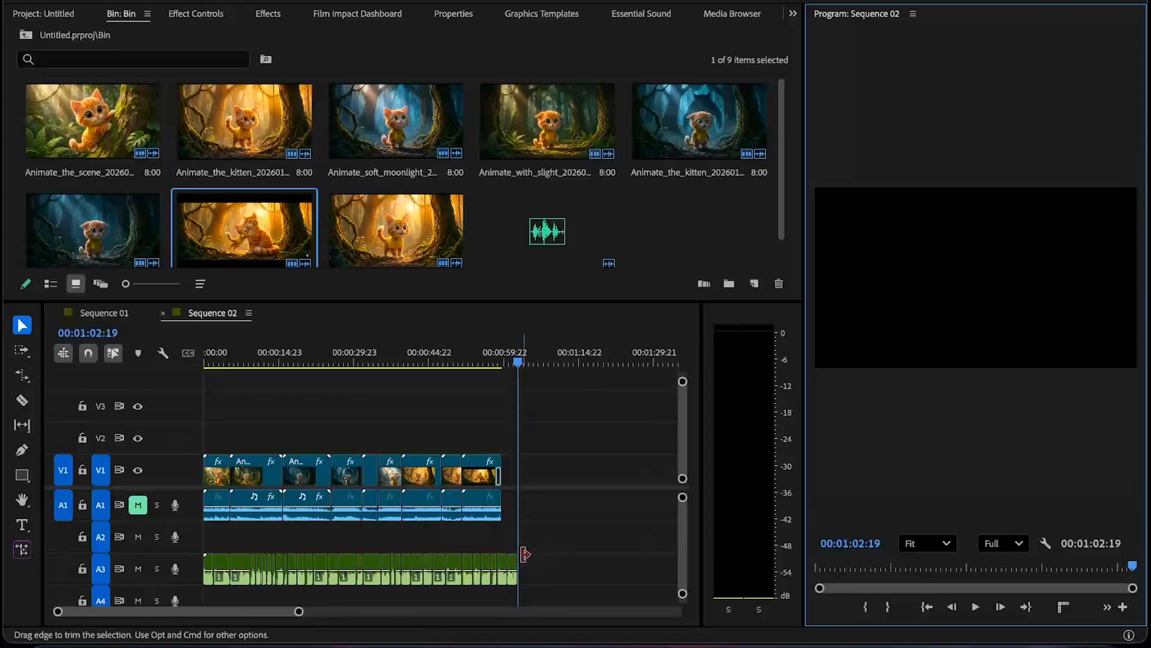
- Select all voiceover segments on A3 and move them up to track A2
drag(549, 560, 187, 560)
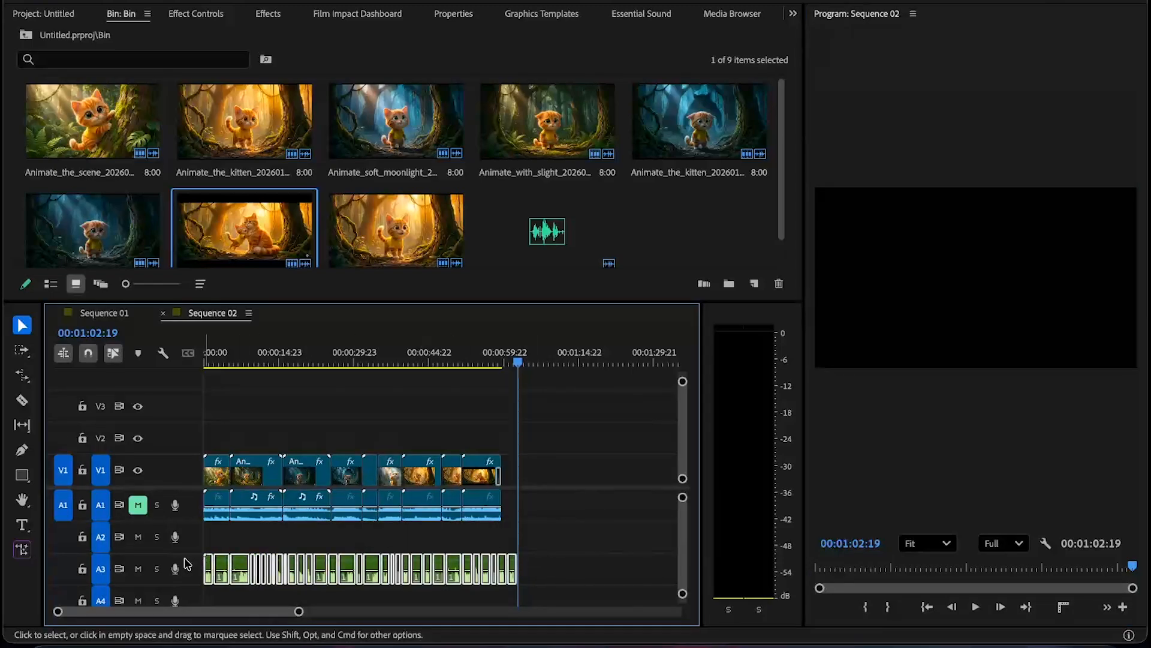
key(alt+Up)
click(544, 459)
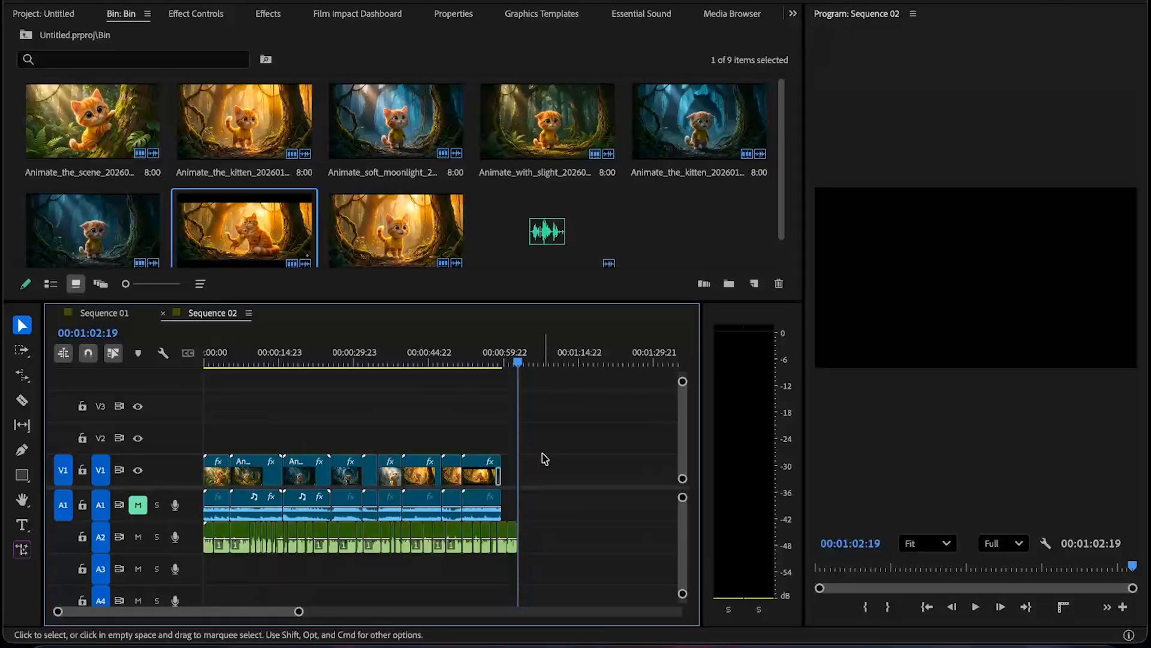
- Inspect frames zoomed in the program monitor, then return its zoom to Fit and scrub to about 00:00:37:16
click(434, 360)
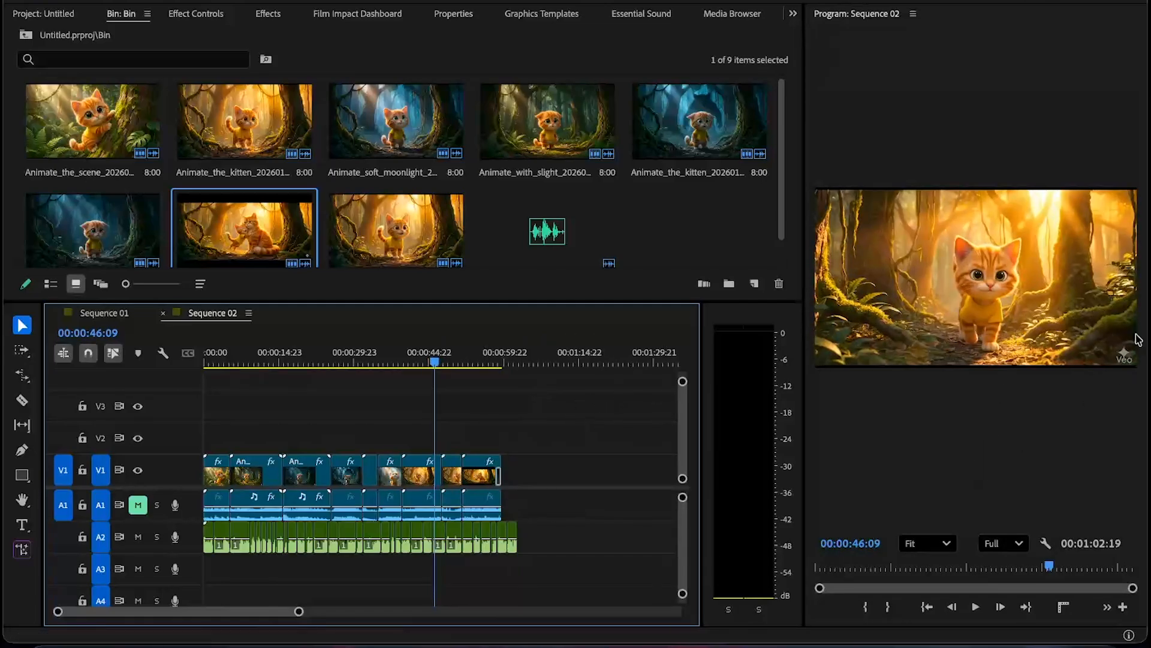
scroll(1137, 339, up, 3)
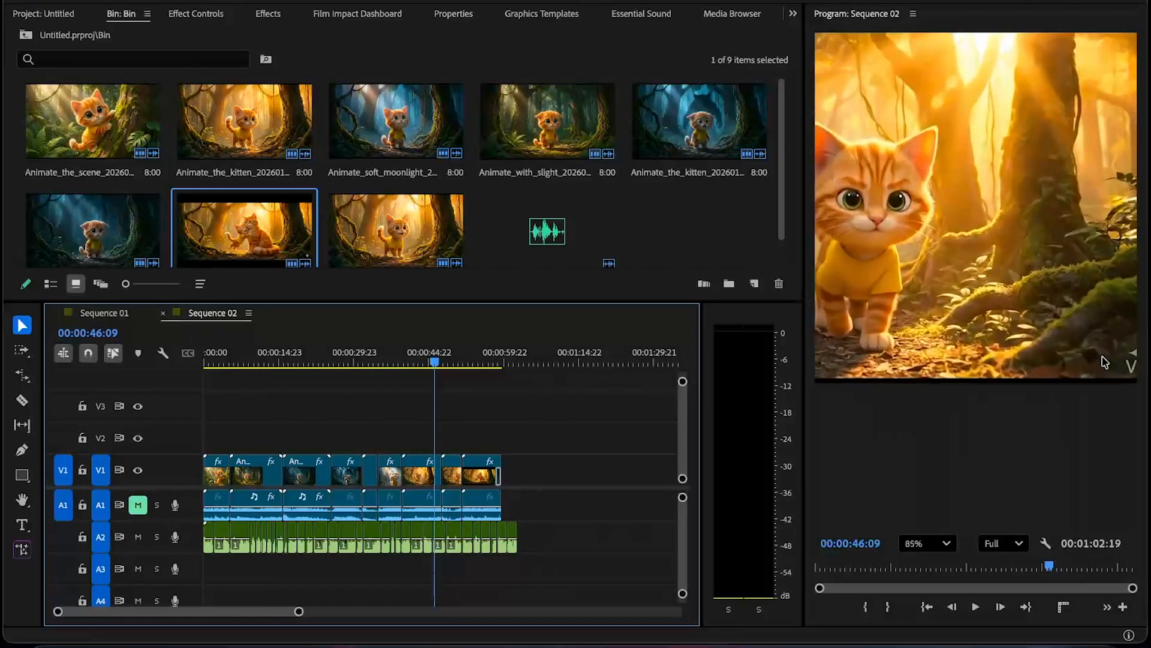
scroll(1103, 361, down, 2)
scroll(1103, 361, up, 3)
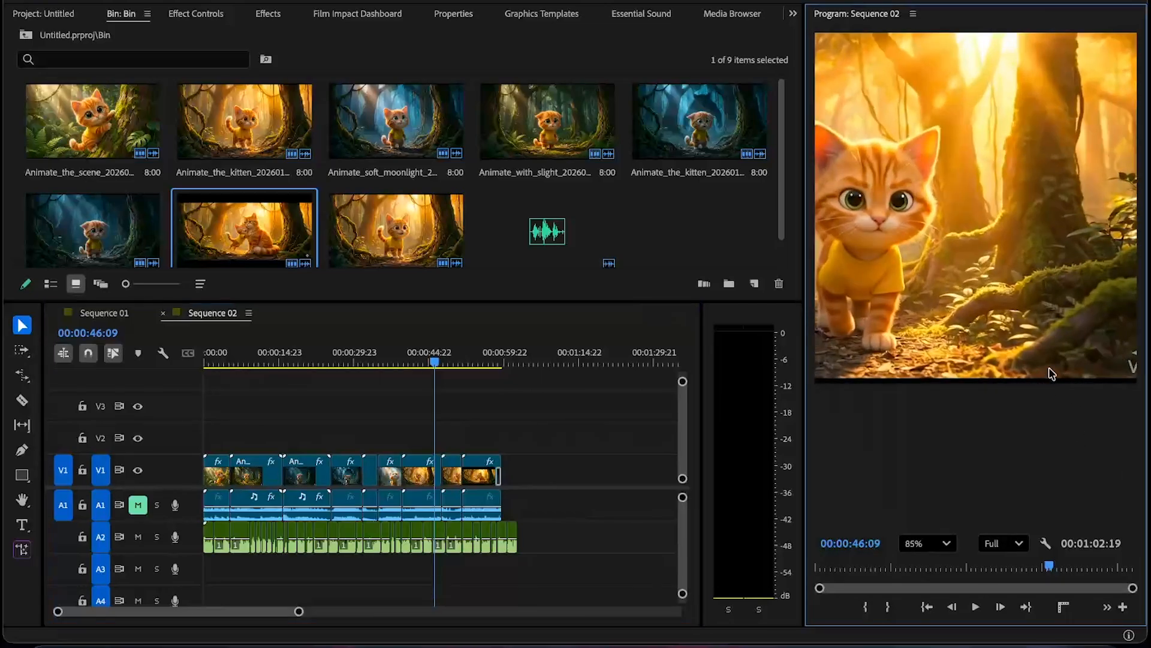
drag(1018, 352, 876, 356)
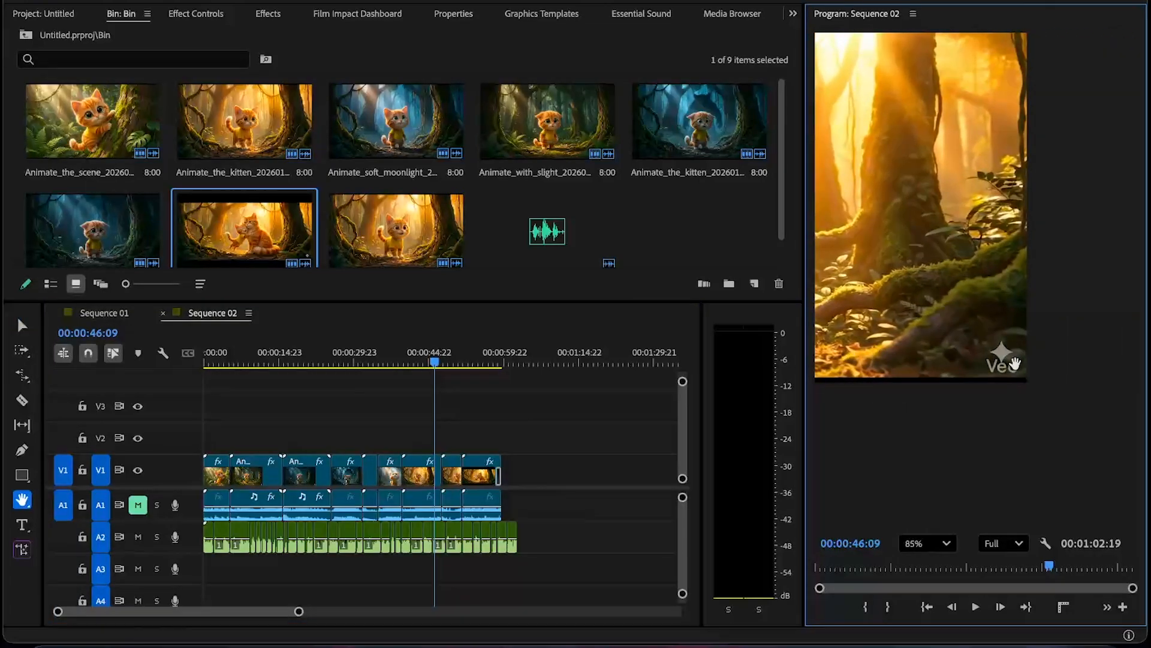
key(v)
mouse_move(468, 362)
mouse_down()
mouse_move(483, 362)
mouse_move(448, 363)
mouse_move(494, 362)
mouse_move(458, 364)
mouse_up()
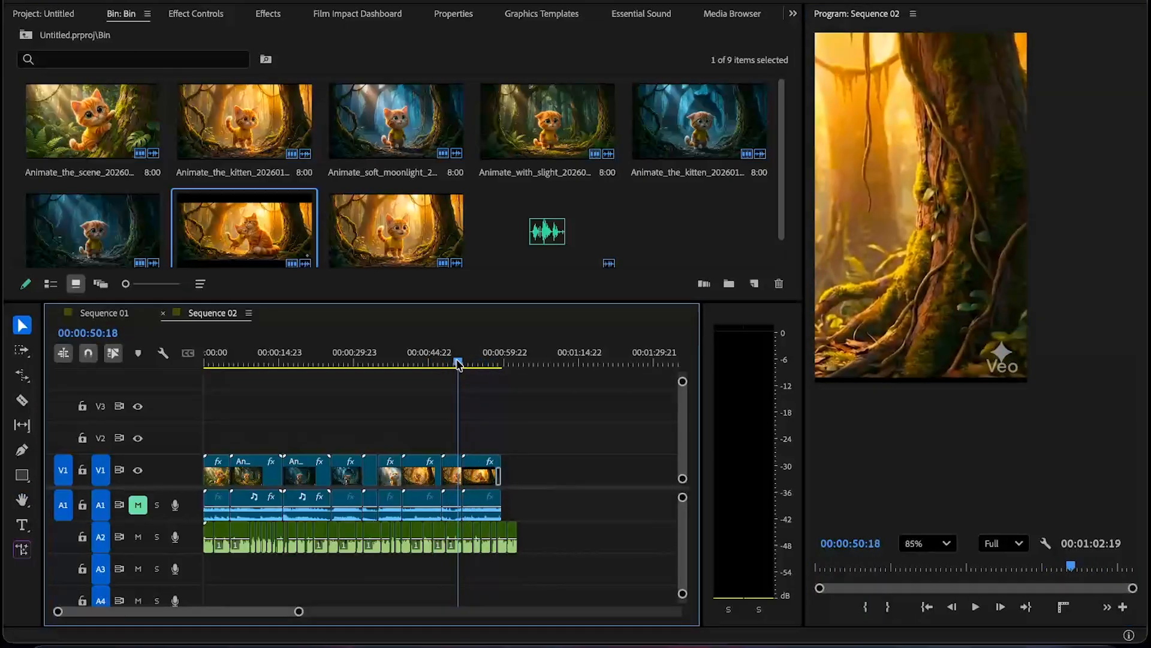
scroll(910, 390, up, 3)
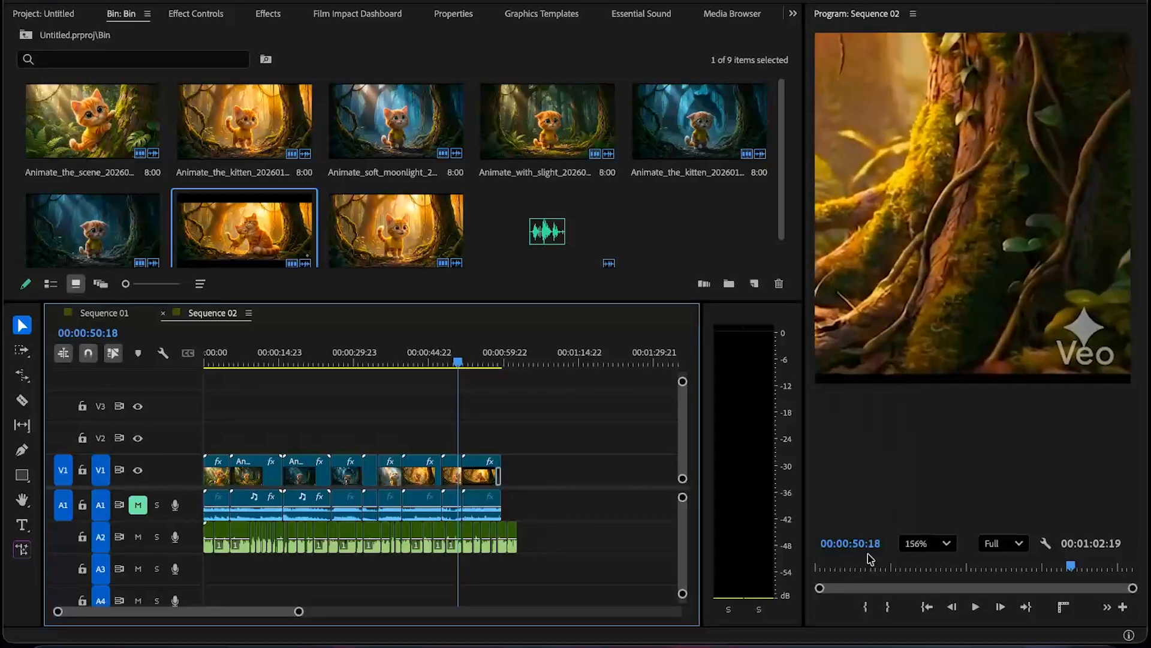
click(925, 539)
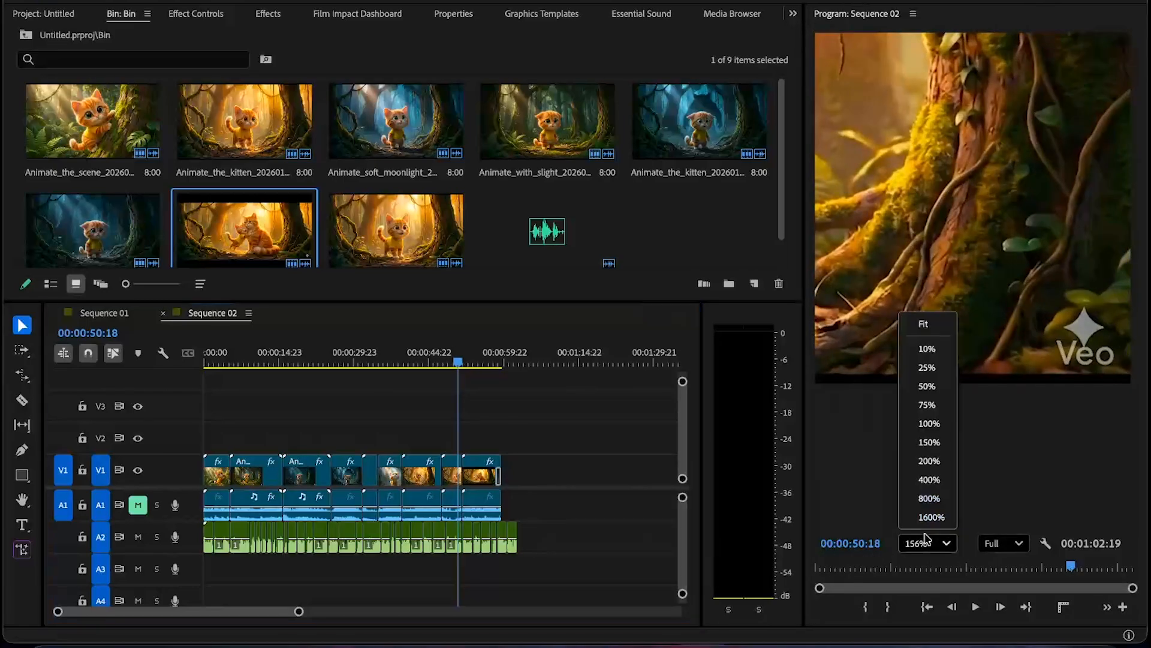
click(922, 321)
click(251, 358)
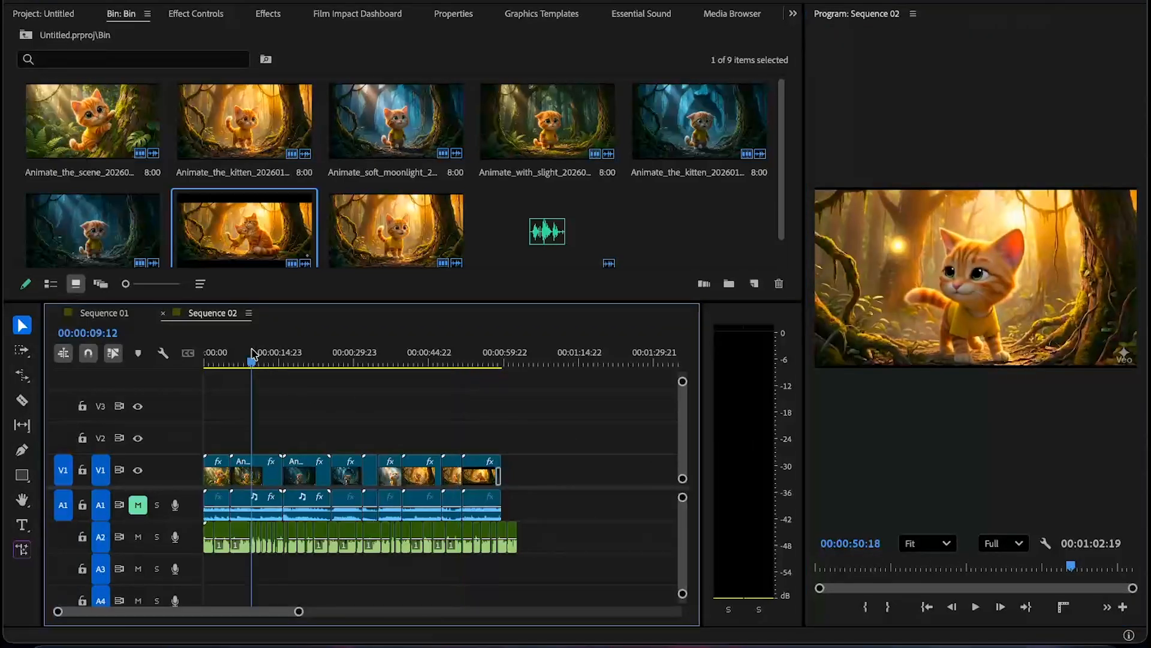
drag(462, 358, 393, 359)
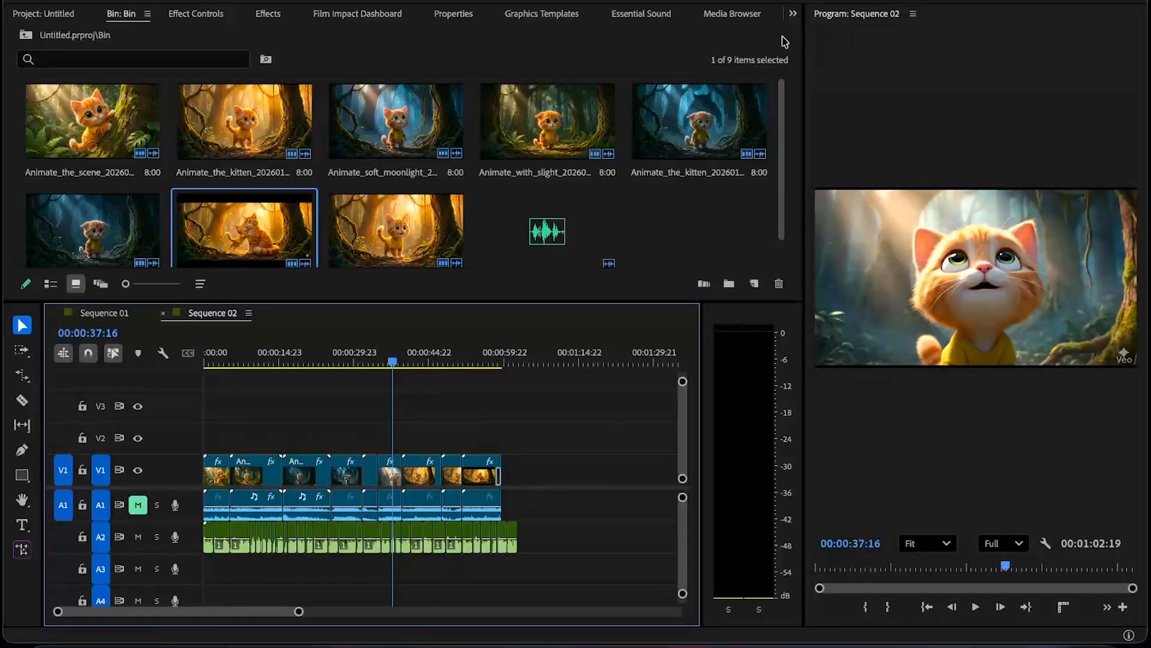
- Create a new 1920×1080 black video in the bin and place it on V2 across the whole sequence
click(793, 14)
click(857, 30)
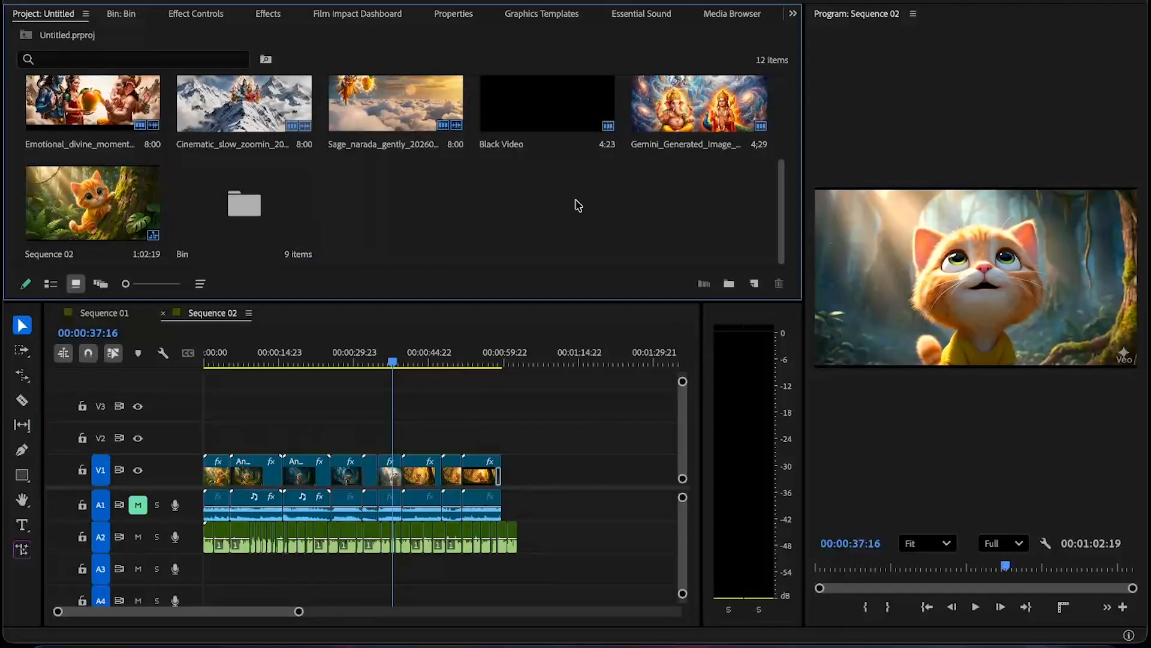
double_click(274, 217)
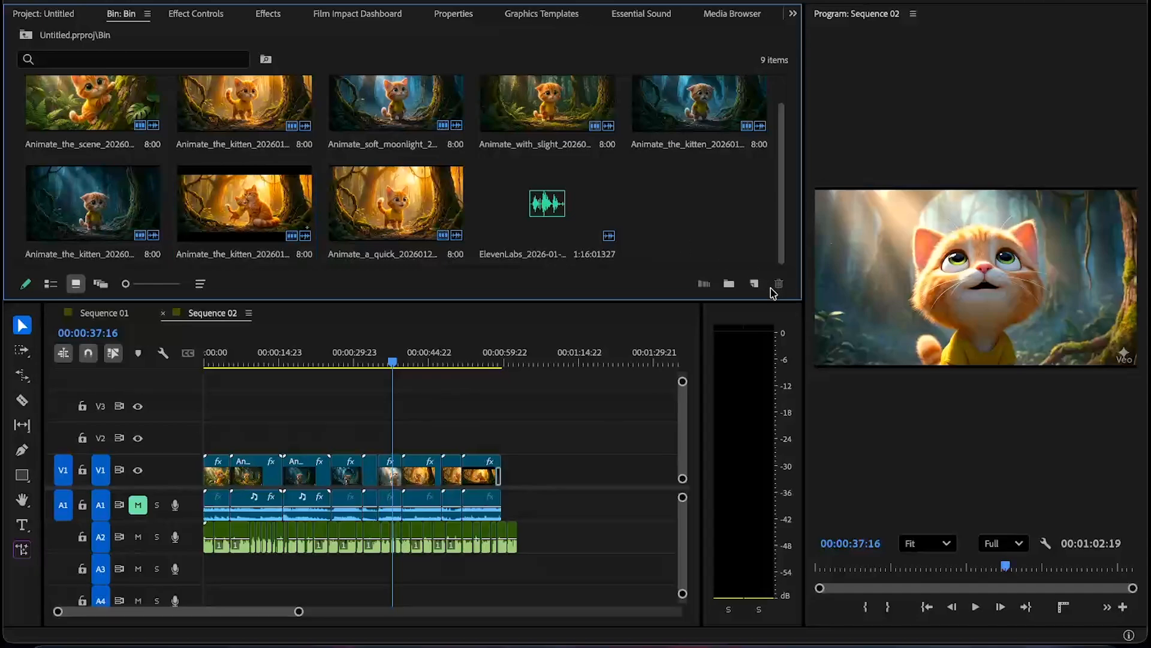
click(754, 283)
click(790, 404)
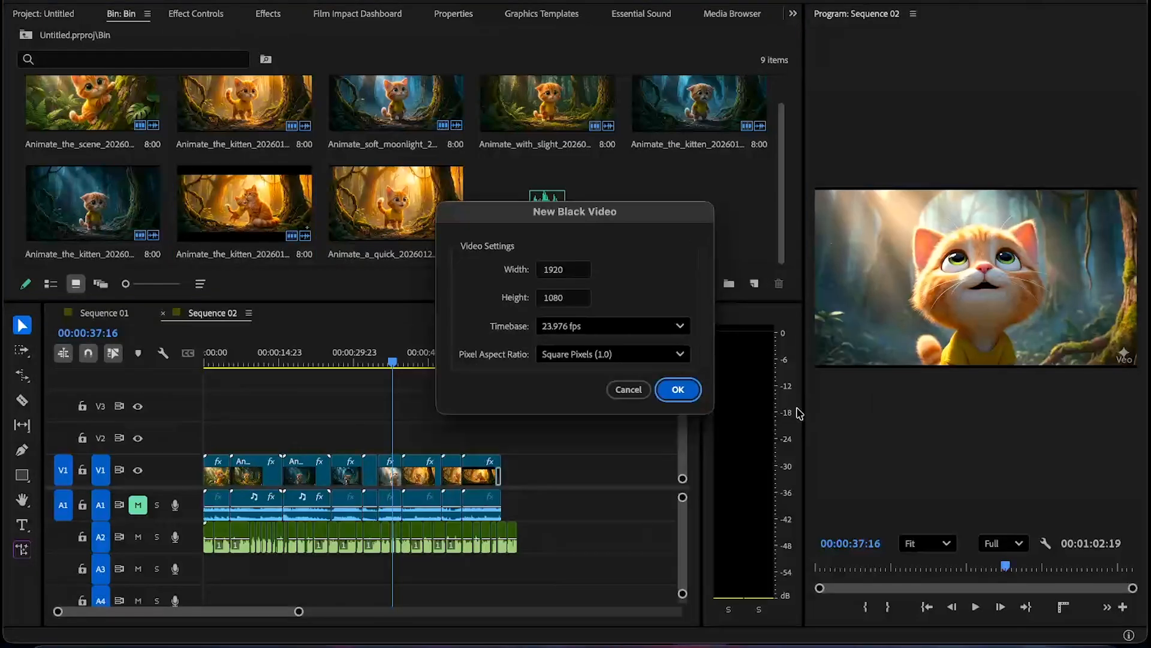
click(678, 389)
drag(699, 204, 501, 437)
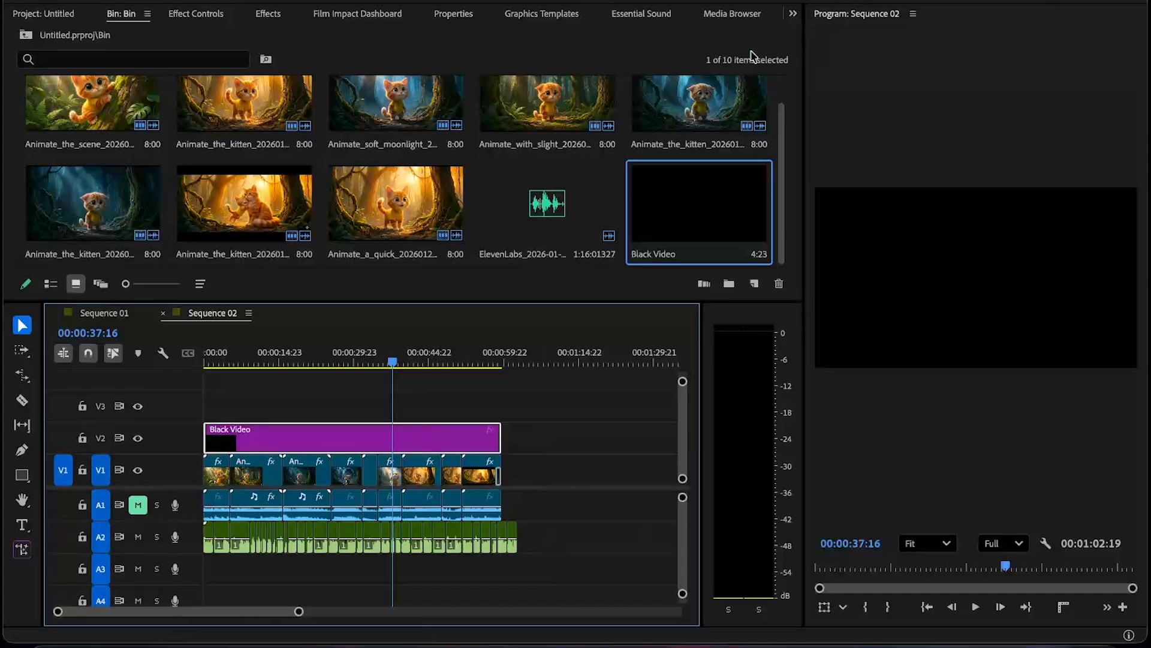
- Set the black video's vertical position to 1495 to form a bottom letterbox bar
click(793, 18)
click(814, 72)
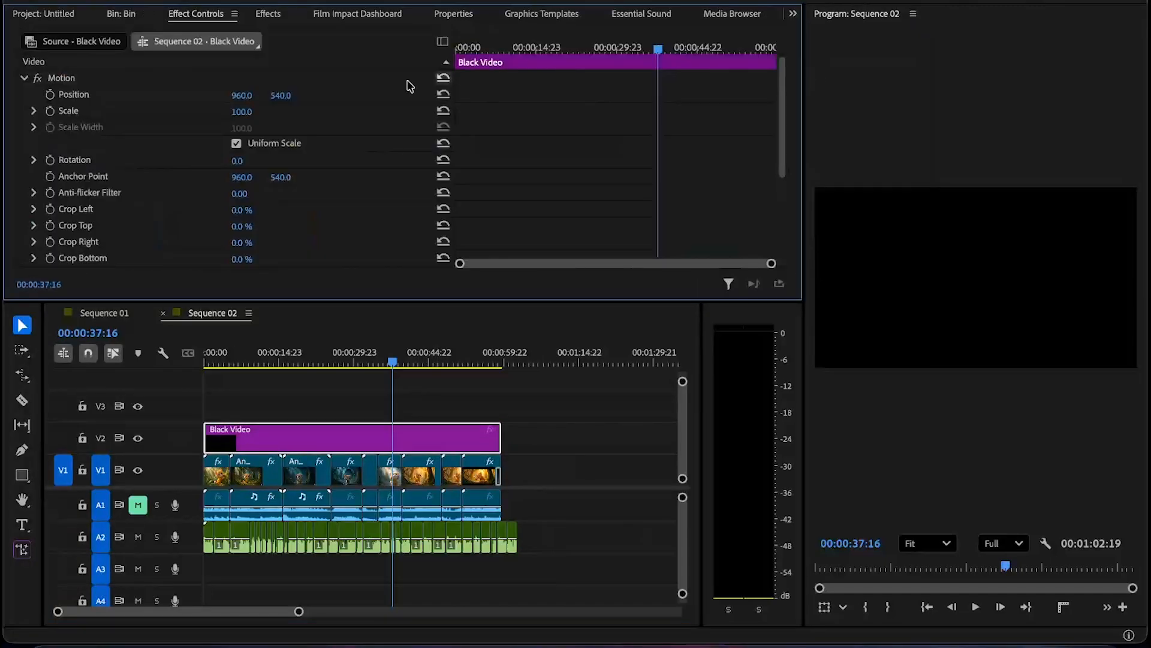
drag(281, 99, 347, 97)
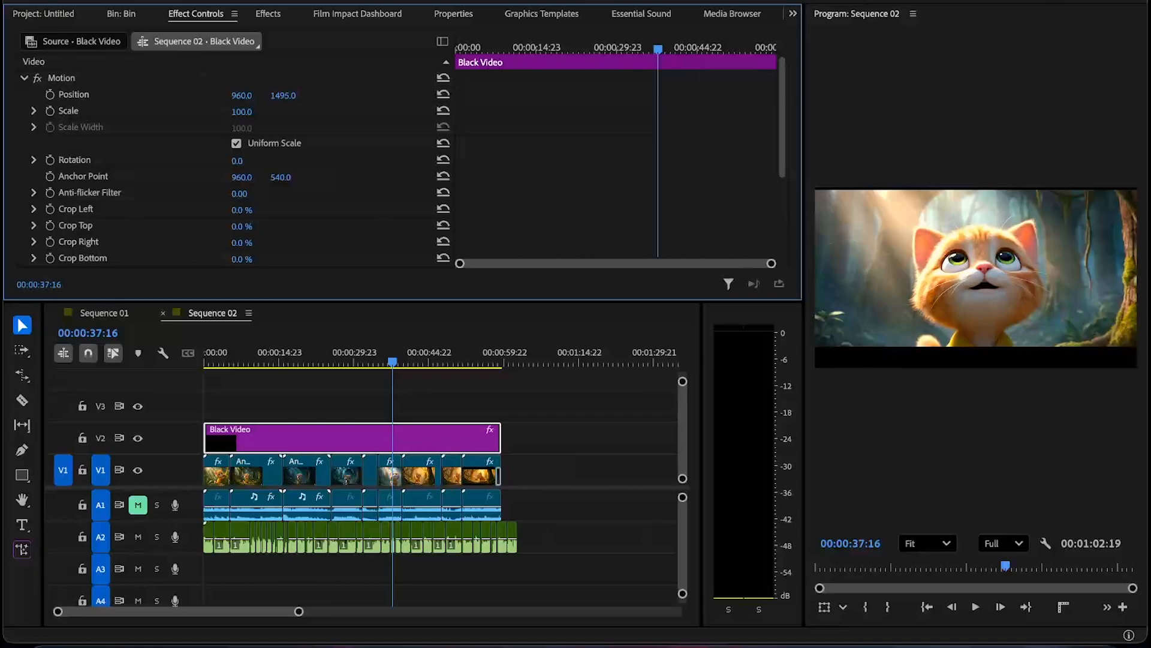
- Duplicate the black video onto V3 and set the copy's vertical position to -425 for a top bar
click(470, 404)
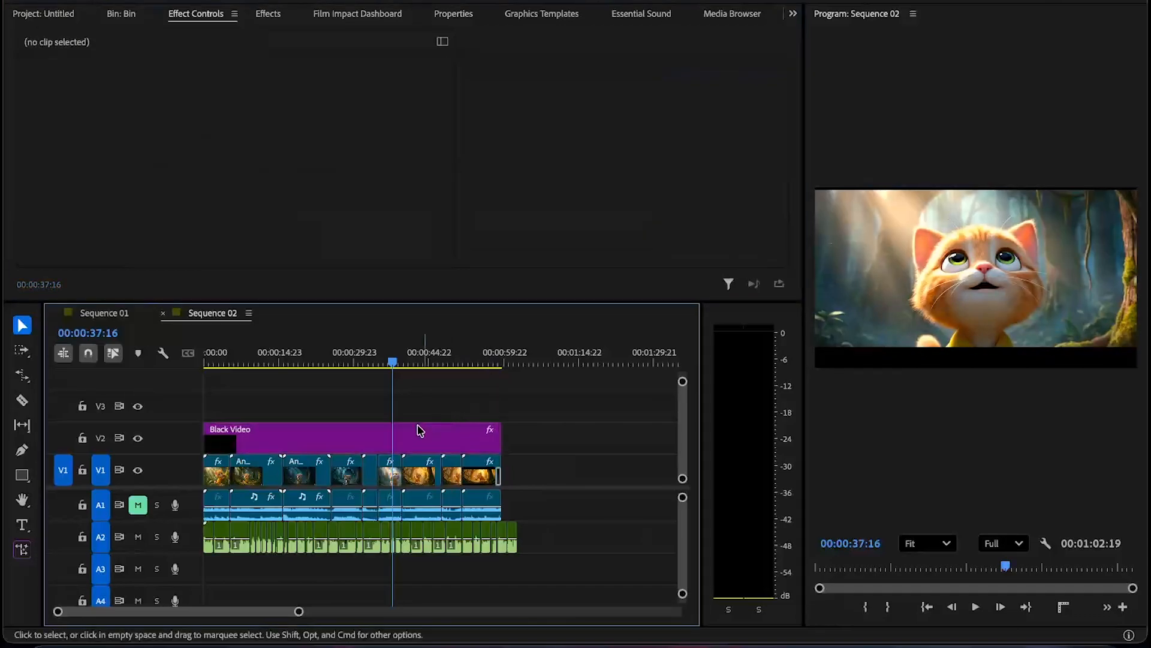
click(412, 434)
click(430, 405)
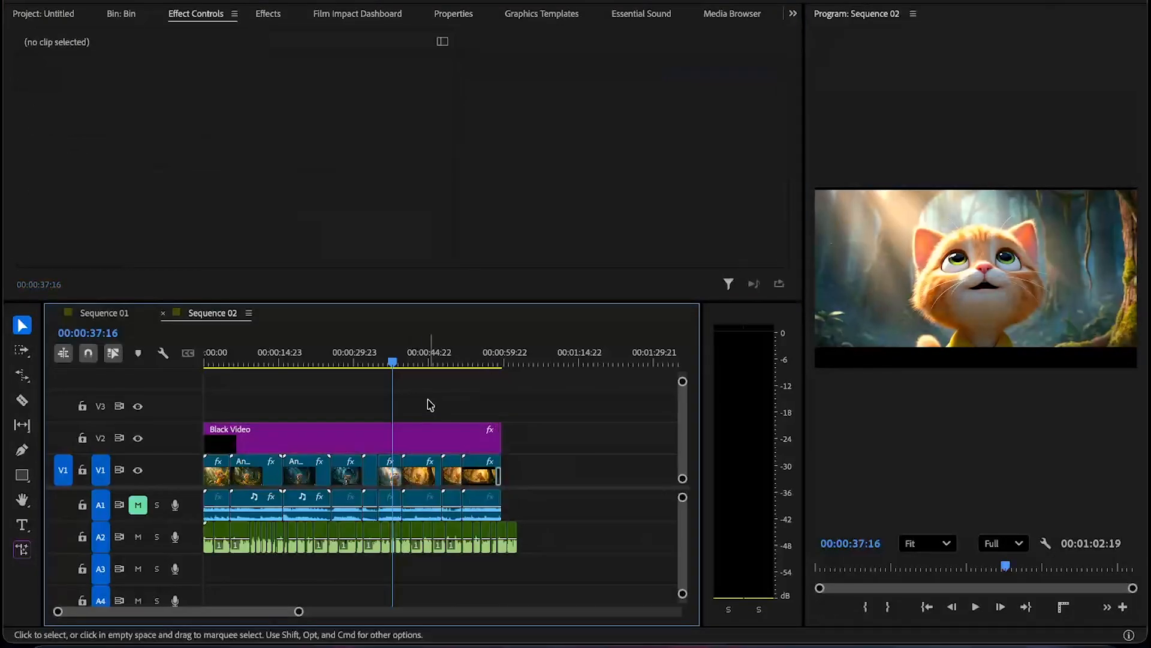
click(420, 438)
drag(413, 436, 437, 408)
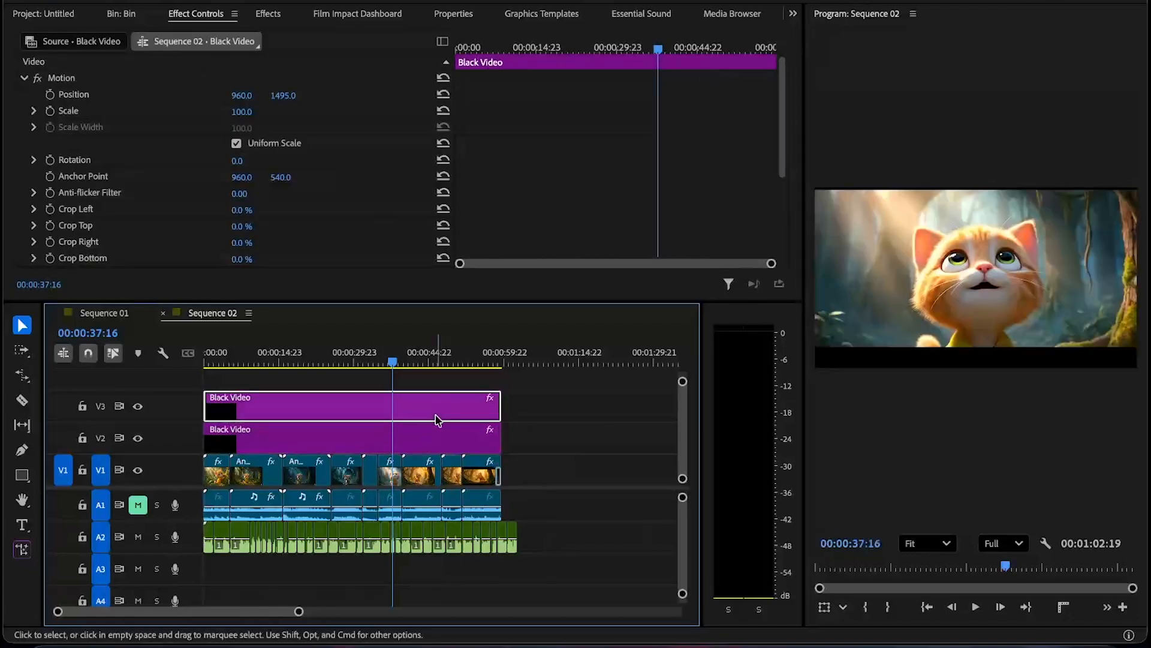
click(138, 79)
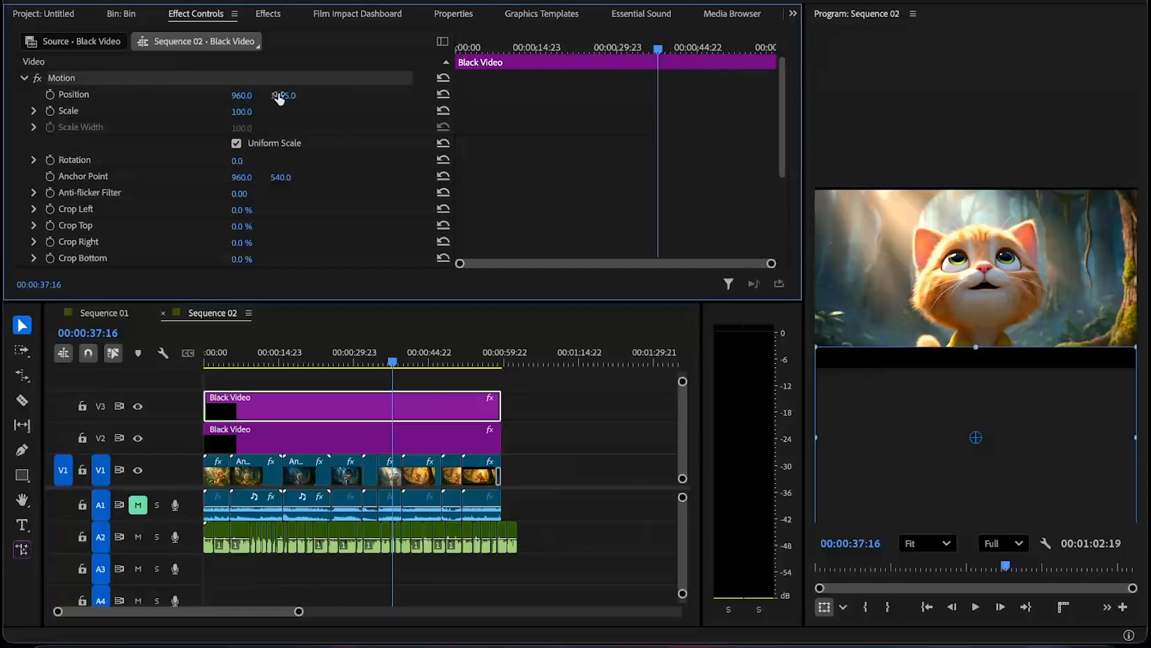
drag(283, 95, 273, 97)
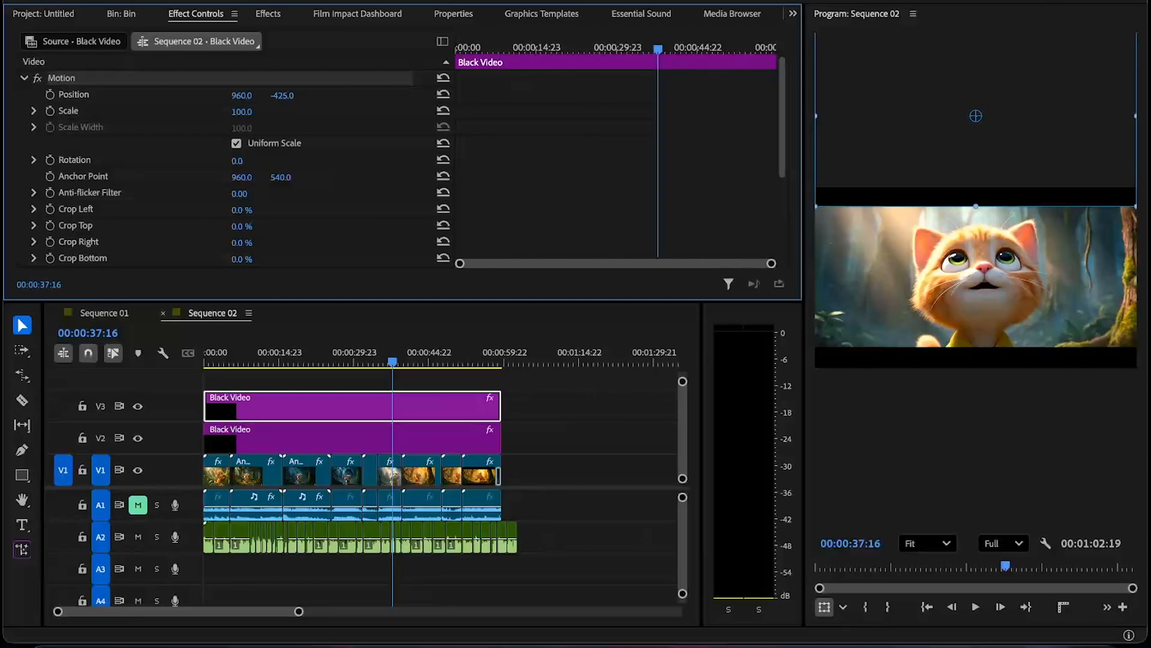
- Play back the sequence from the start in the maximized program monitor to review the letterbox bars
click(542, 405)
drag(459, 358, 203, 324)
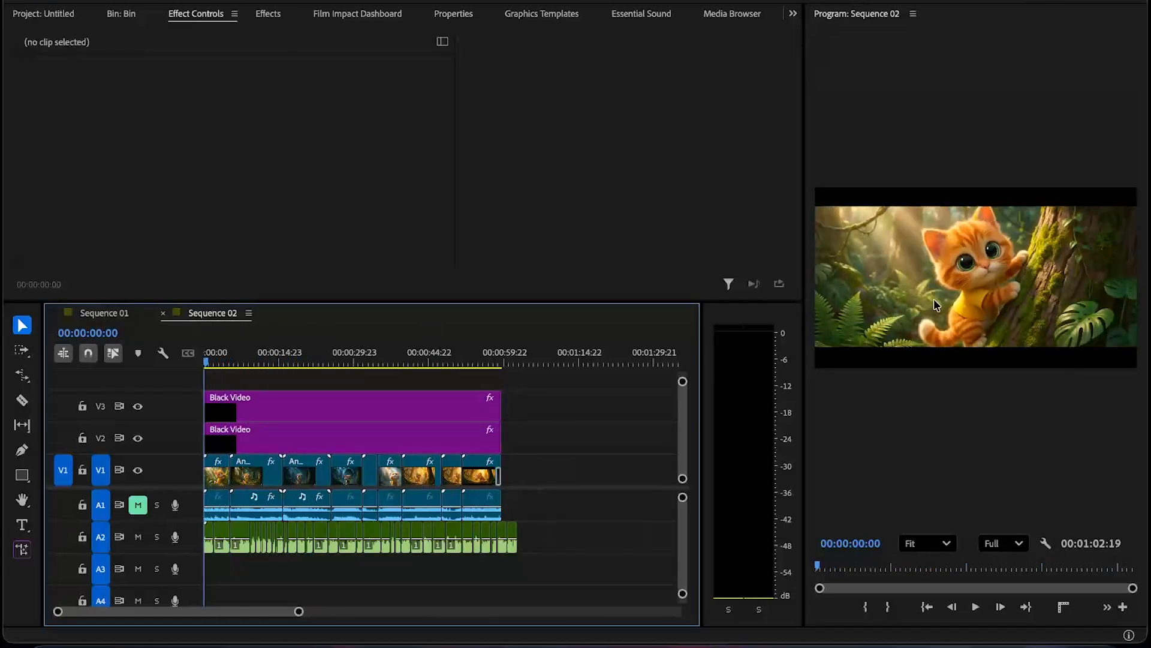
key(grave)
key(space)
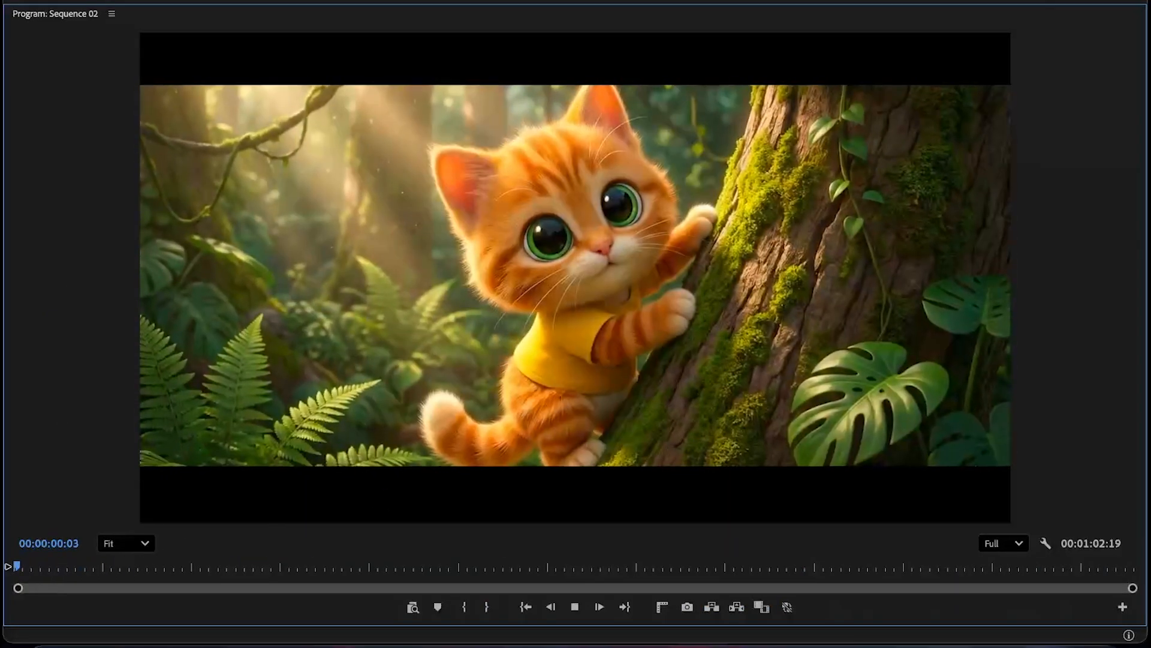
key(grave)
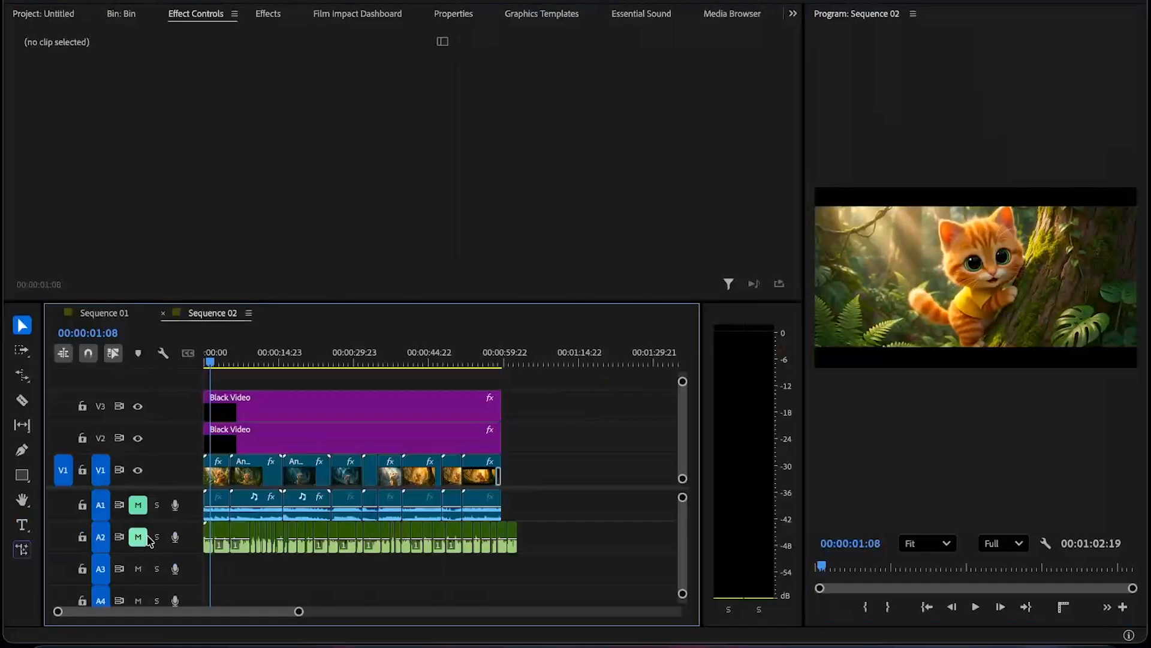
key(grave)
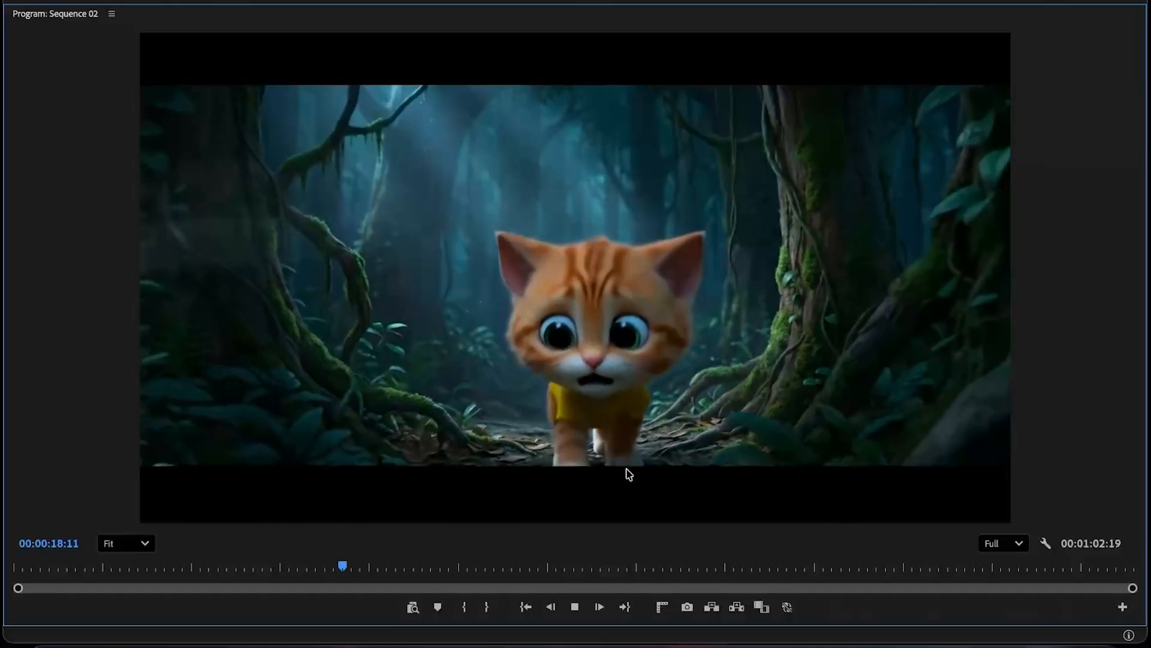
drag(519, 566, 629, 565)
key(space)
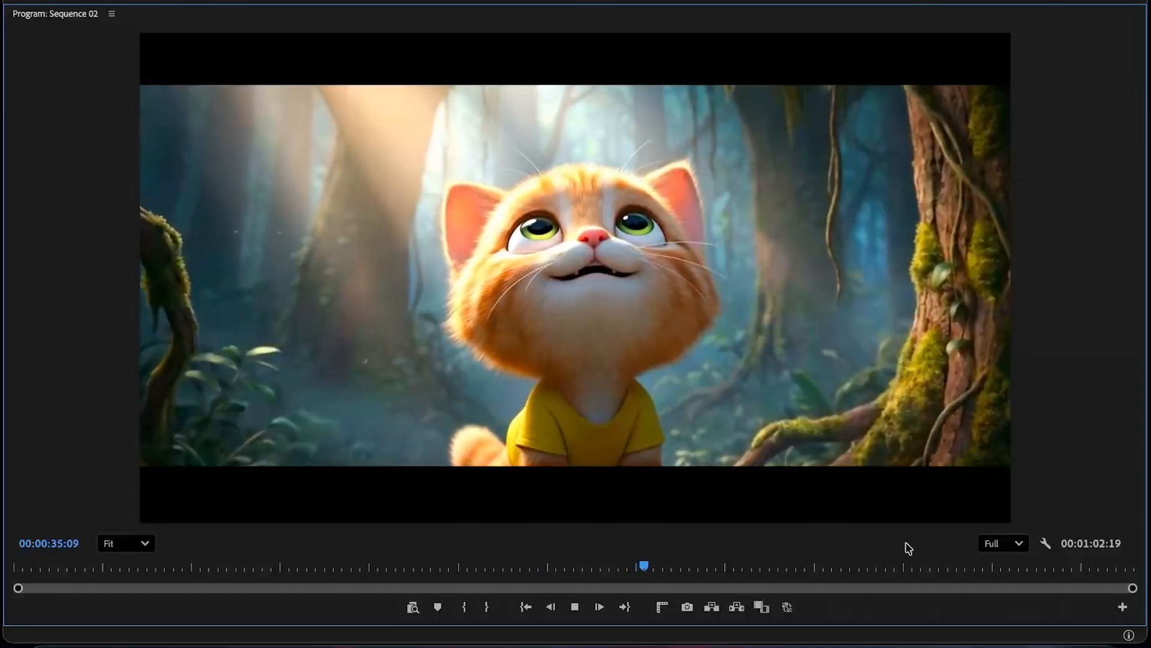
key(grave)
key(space)
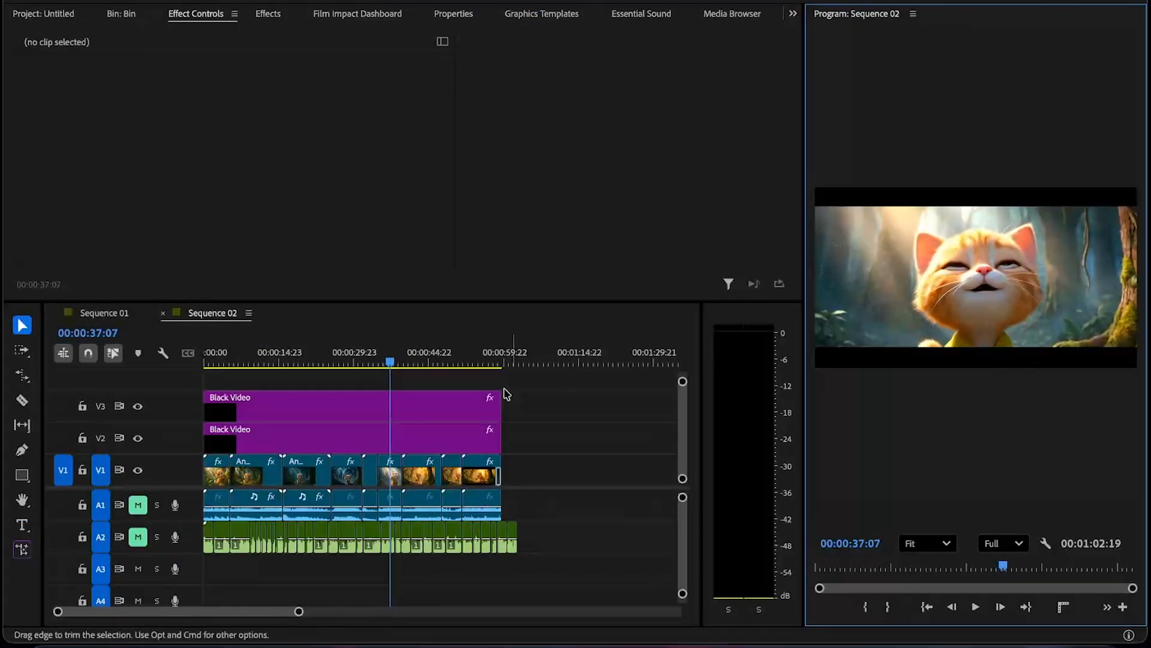
- Unmute the clip audio track A1 and mute the voiceover track A2, previewing playback near 00:00:42
click(262, 358)
drag(262, 358, 414, 359)
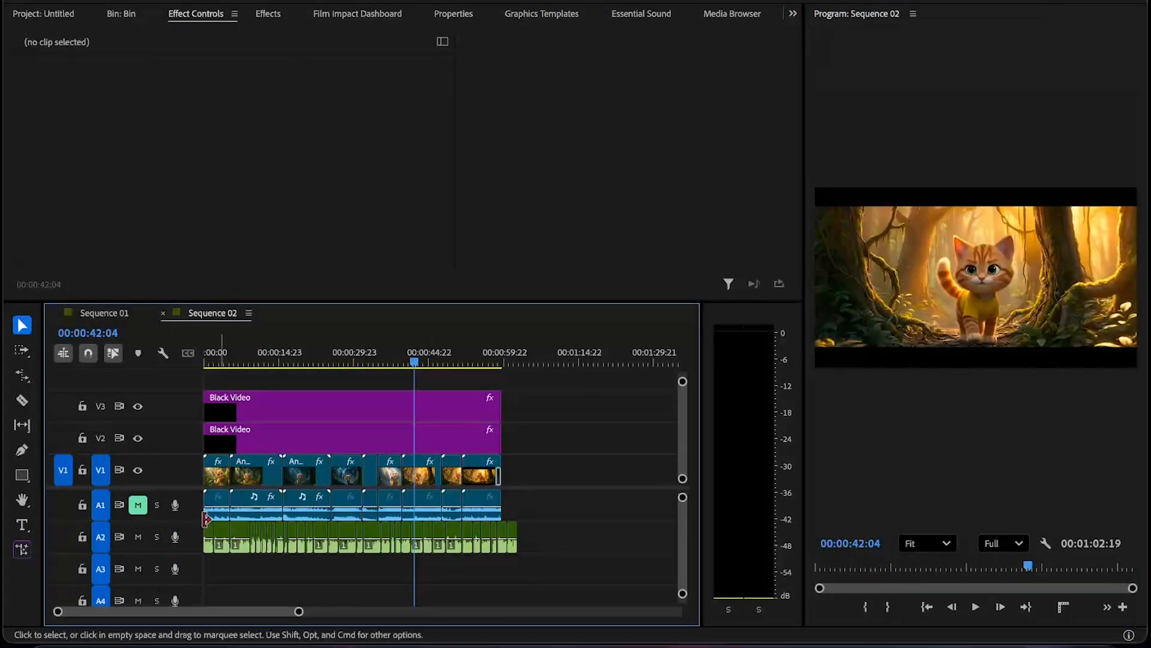
click(137, 506)
key(space)
key(space)
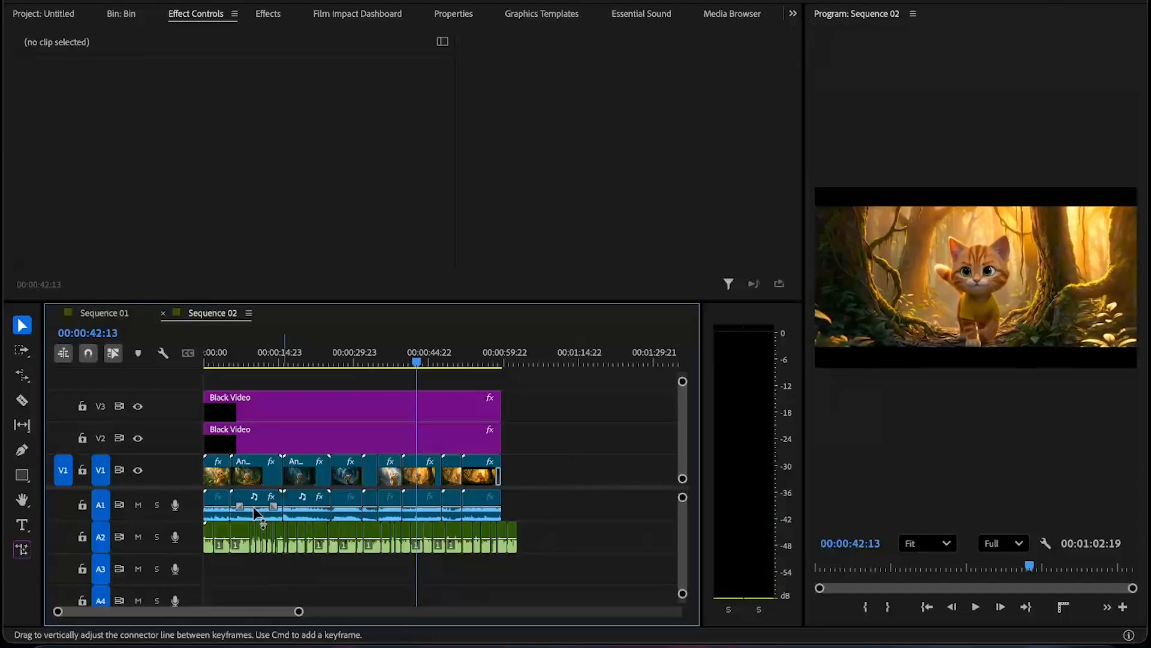
key(space)
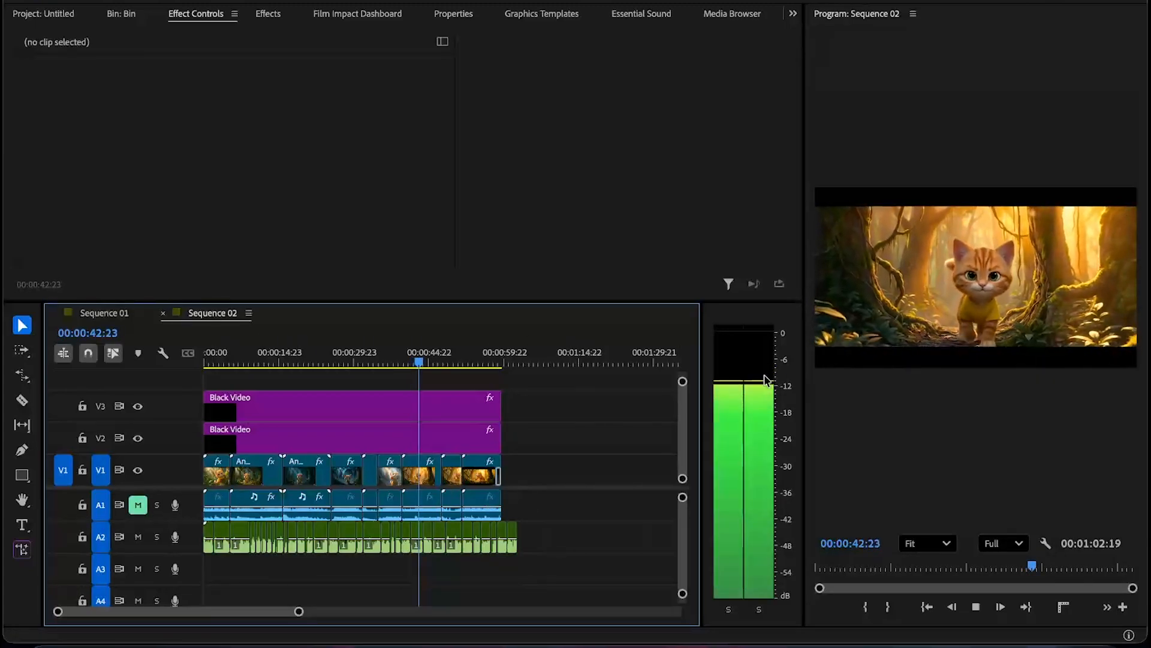
key(space)
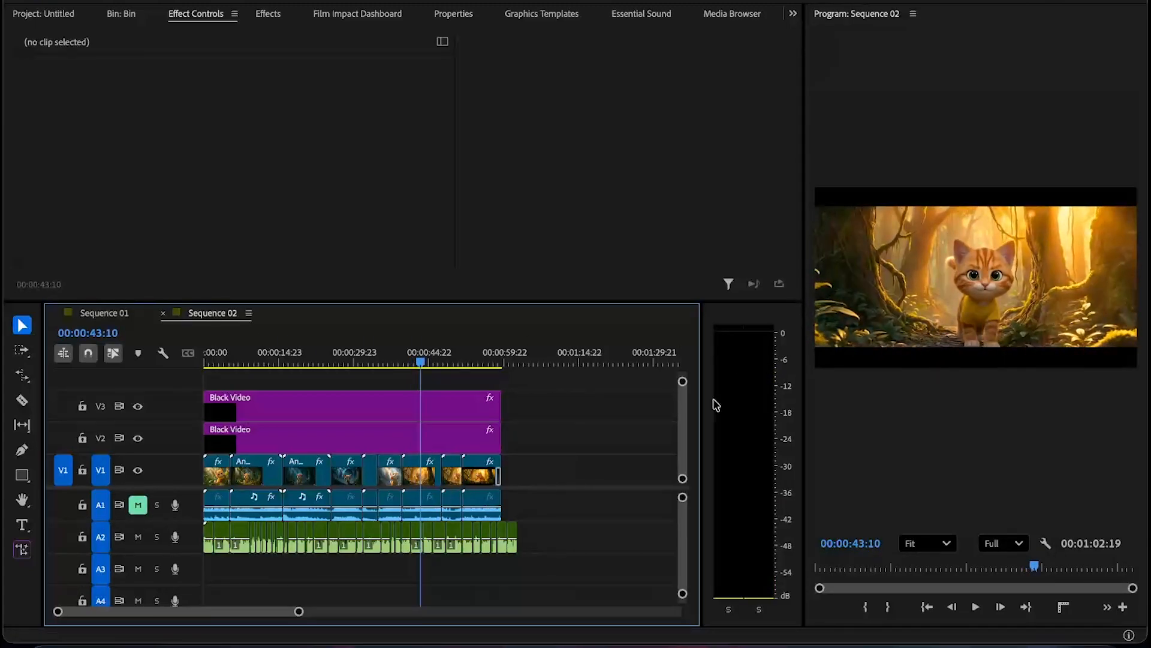
click(140, 511)
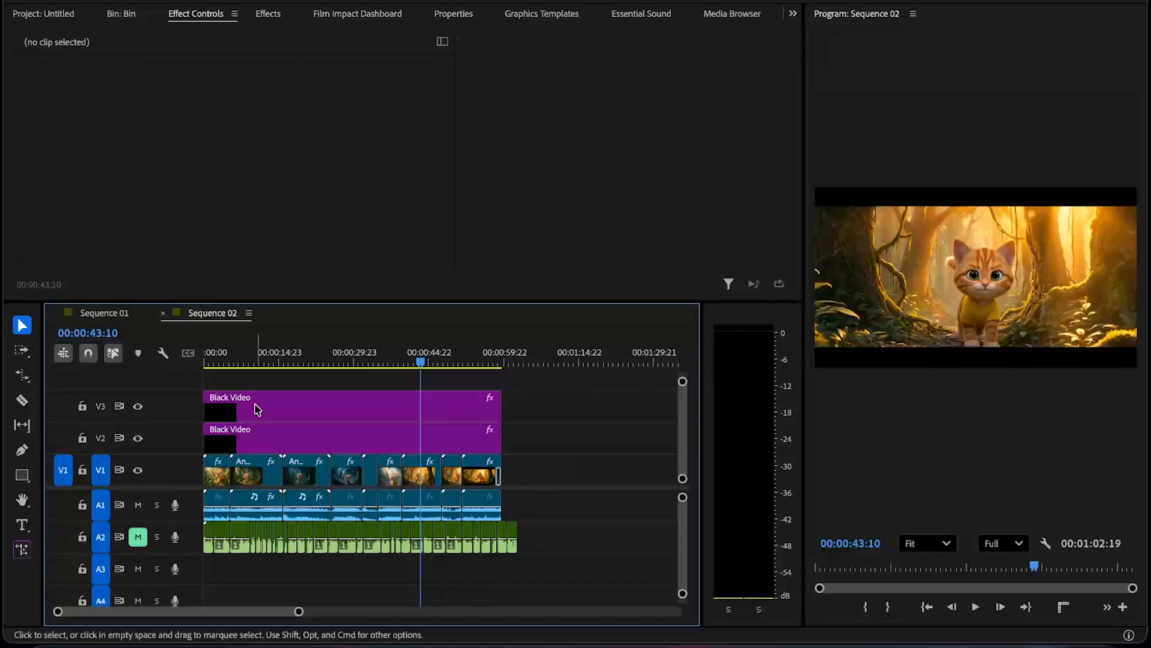
- Play the sequence at several points to listen to the clip audio level
click(258, 362)
key(space)
click(286, 358)
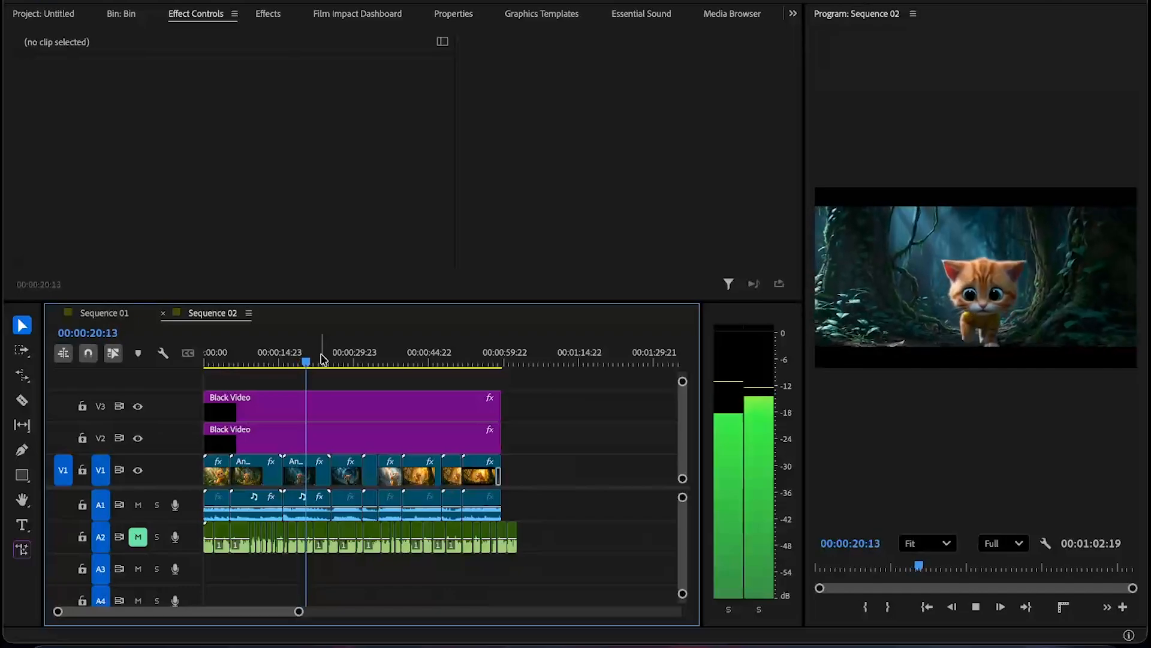
click(334, 359)
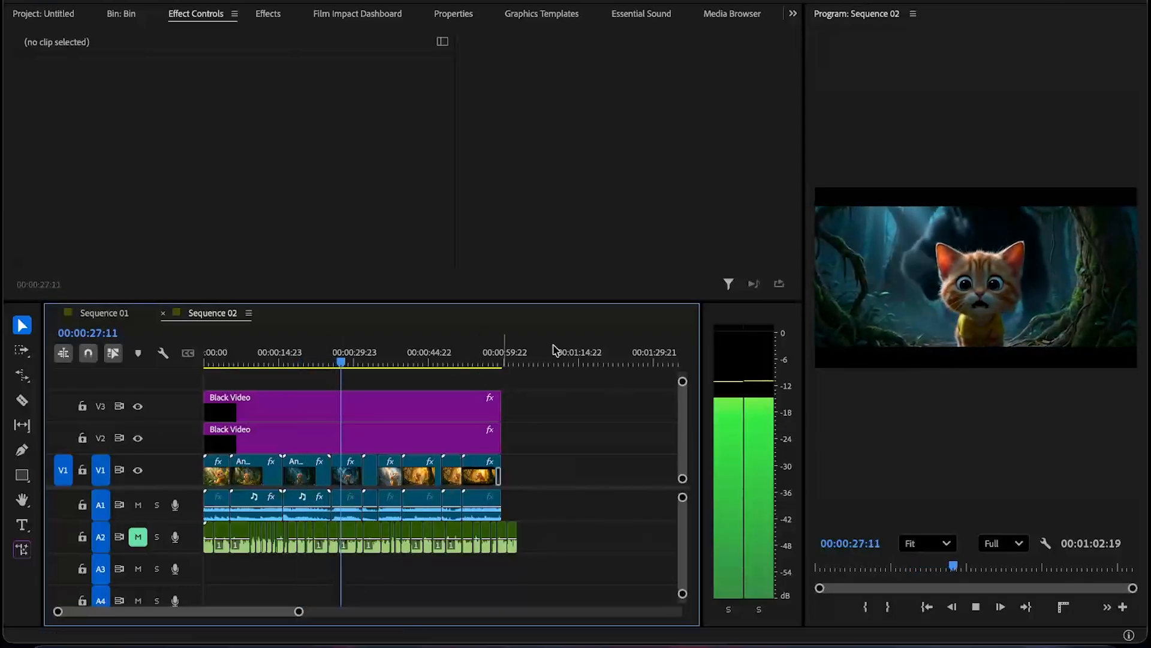
key(space)
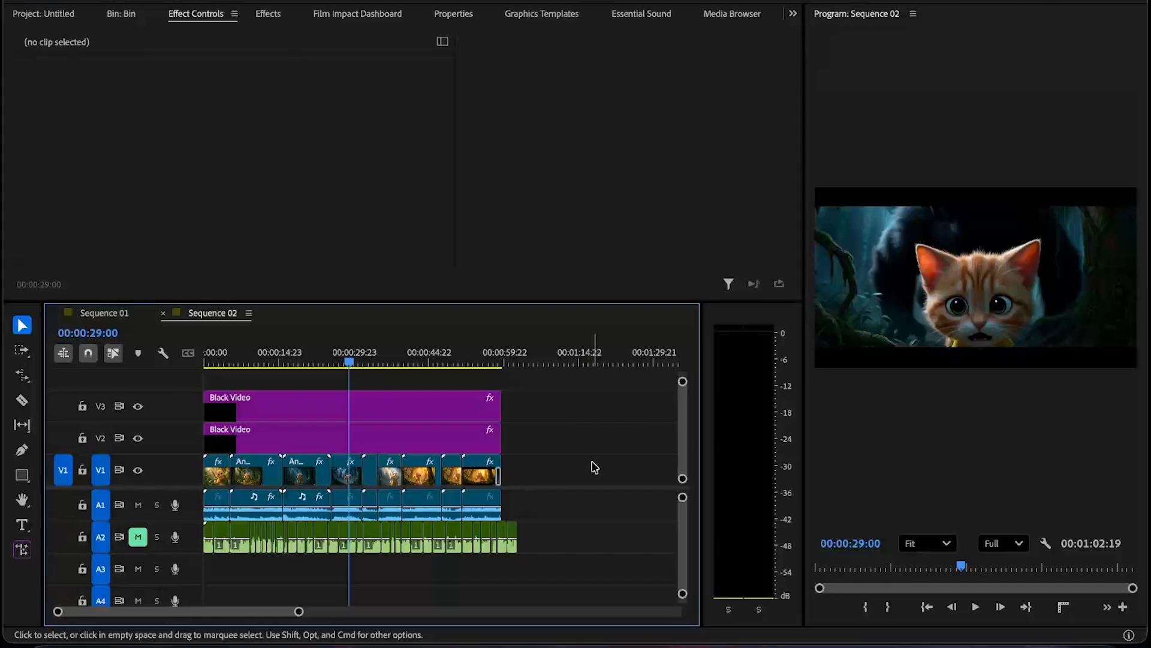
key(space)
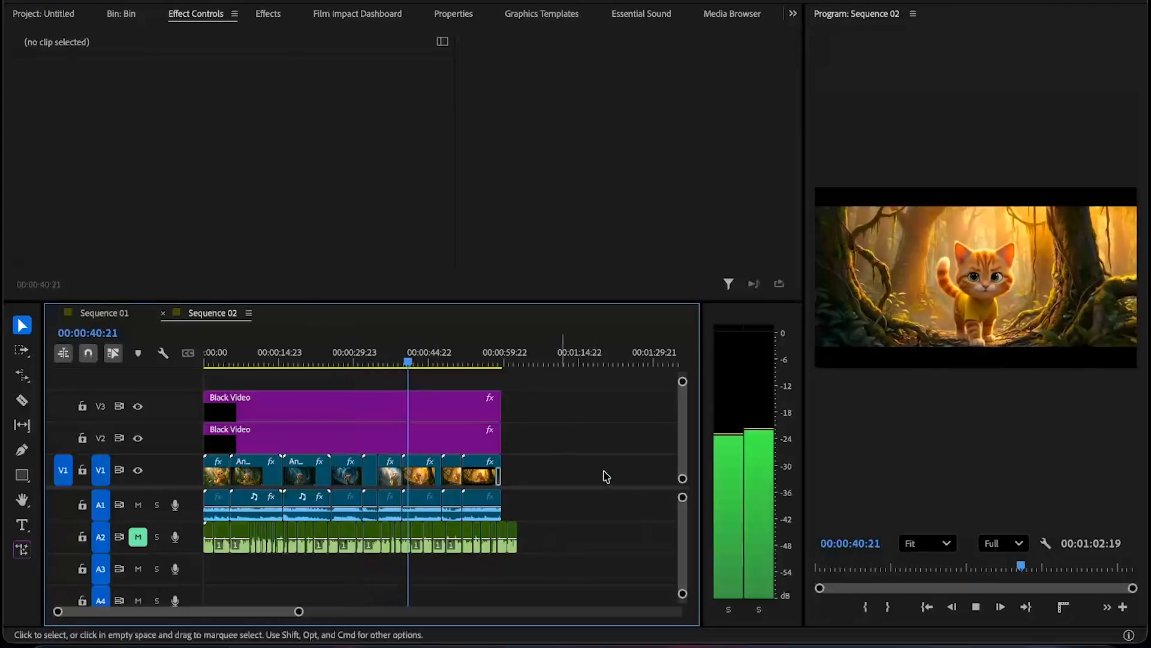
key(space)
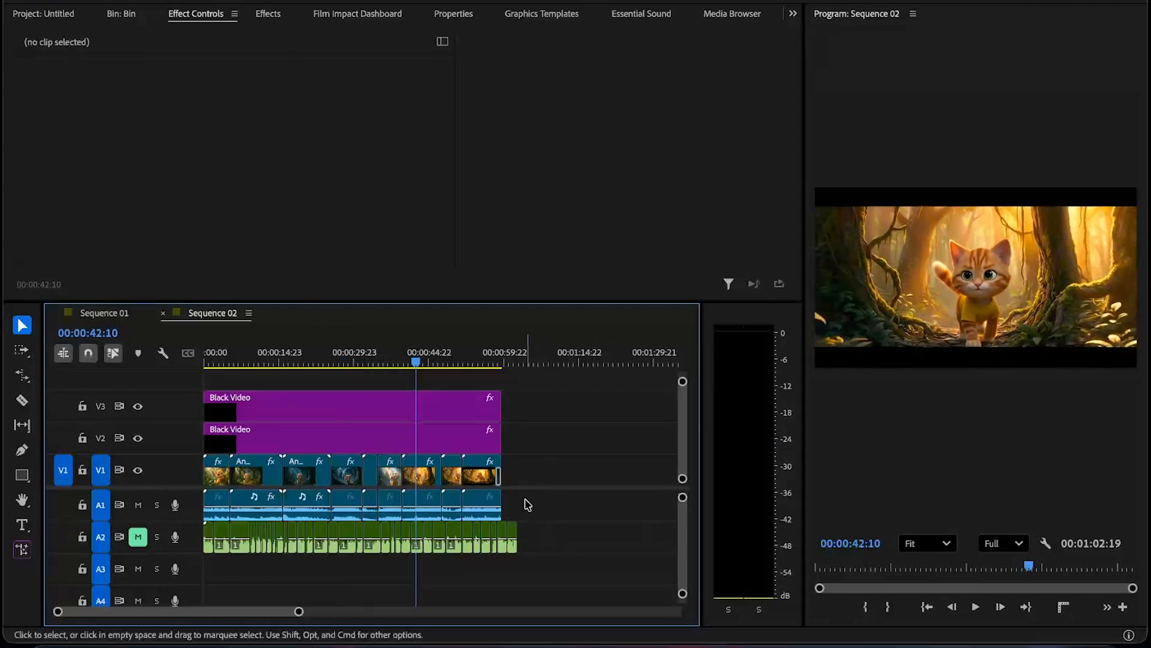
key(space)
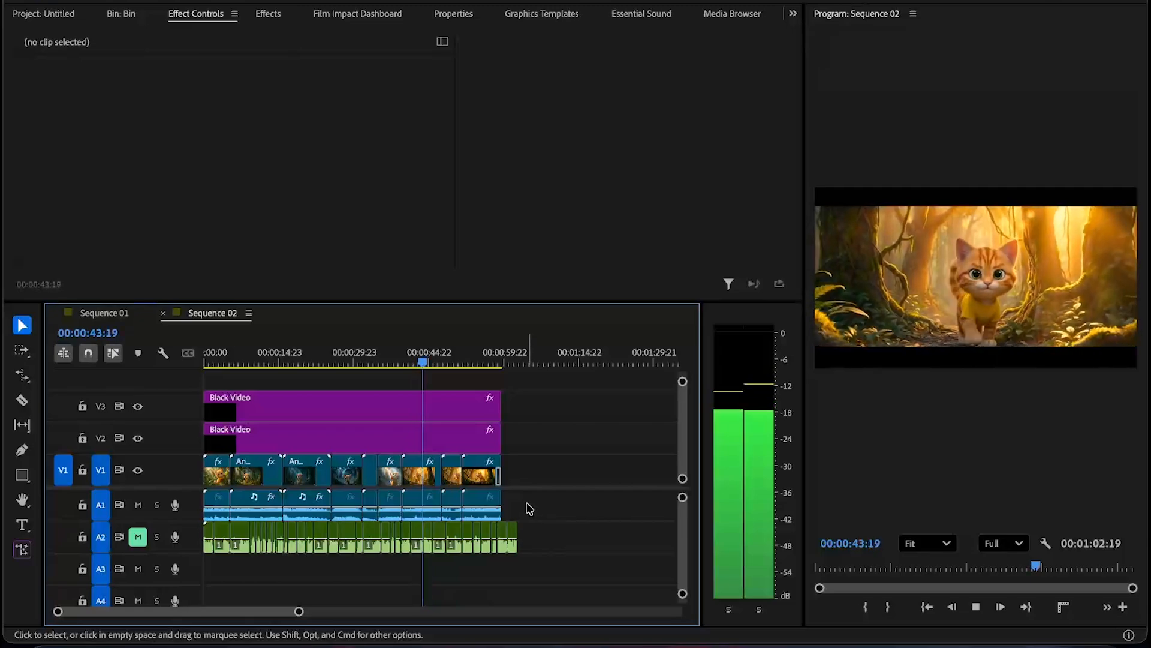
key(space)
- Set the gain of all clip audio on track A1 to -3 dB
drag(524, 501, 209, 504)
key(g)
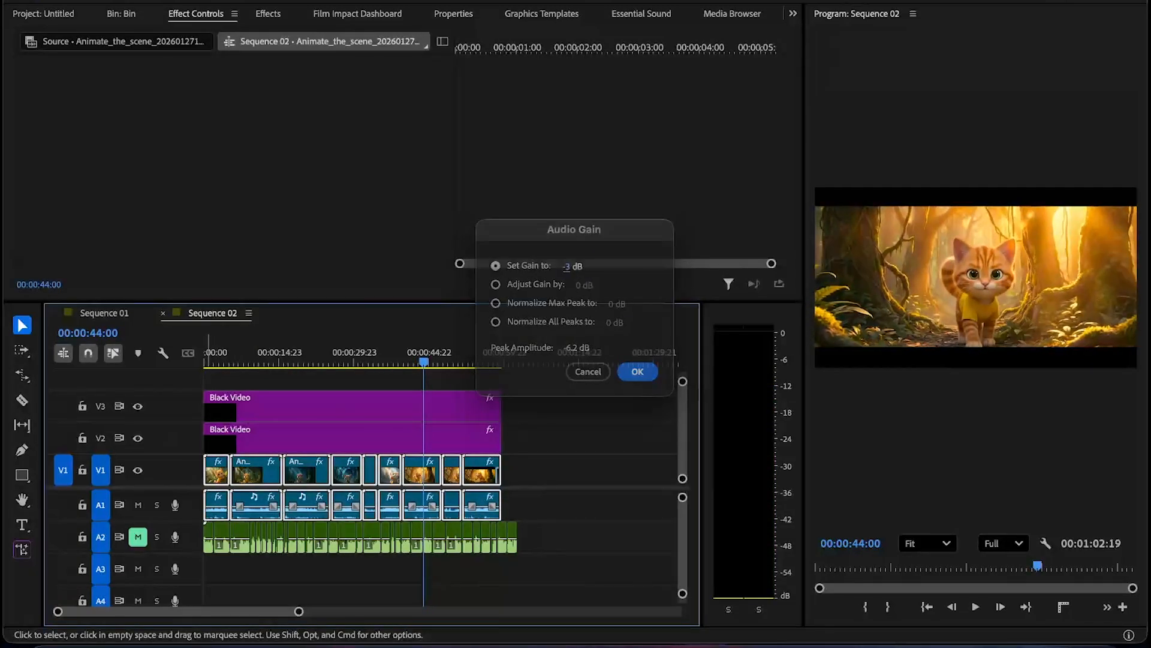
key(Return)
- Set the gain of all voiceover clips on track A2 to 2 dB
click(561, 484)
key(space)
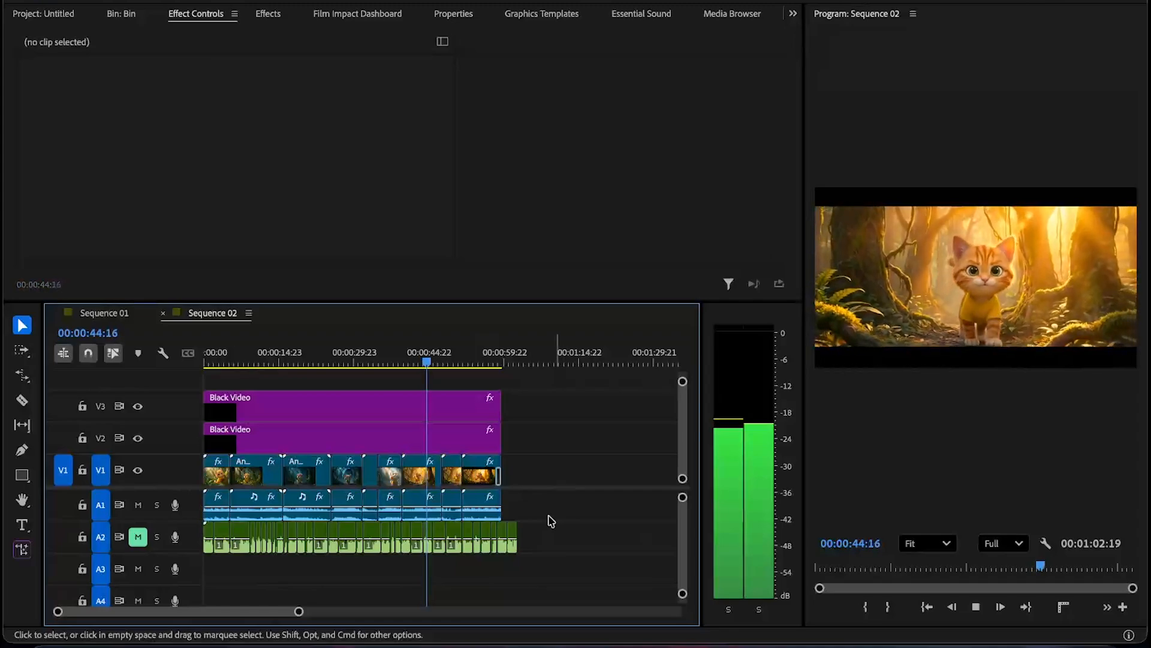
key(space)
drag(527, 564, 202, 548)
text(g2)
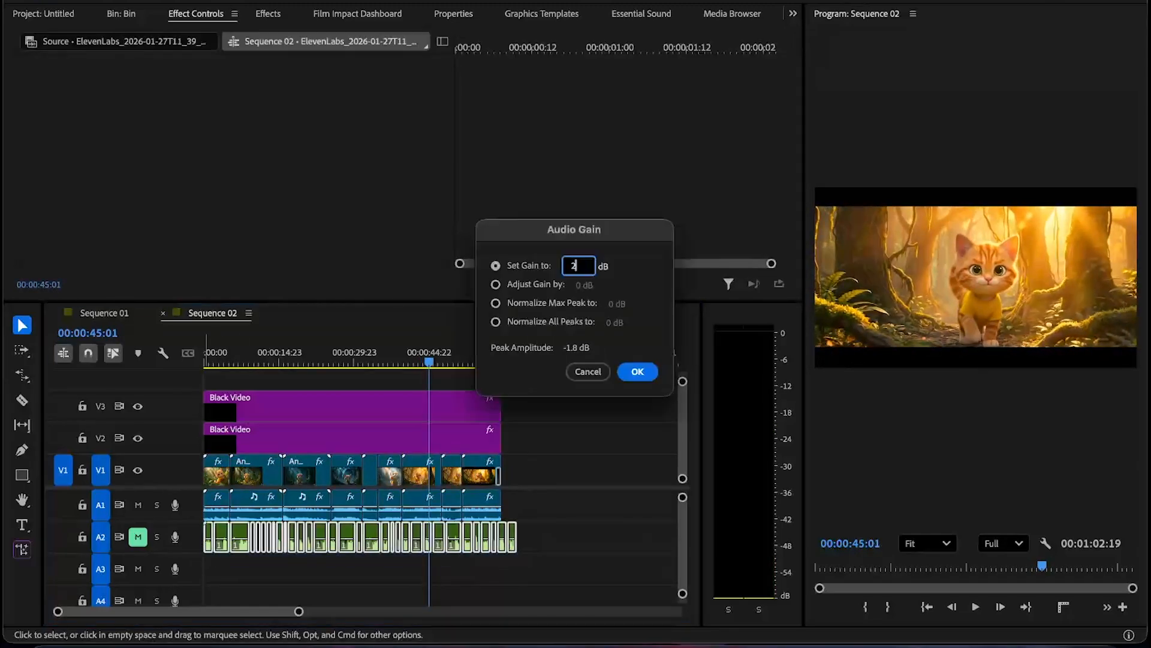
click(645, 374)
- Review playback from the start in the maximized program monitor and save the project
click(600, 473)
key(space)
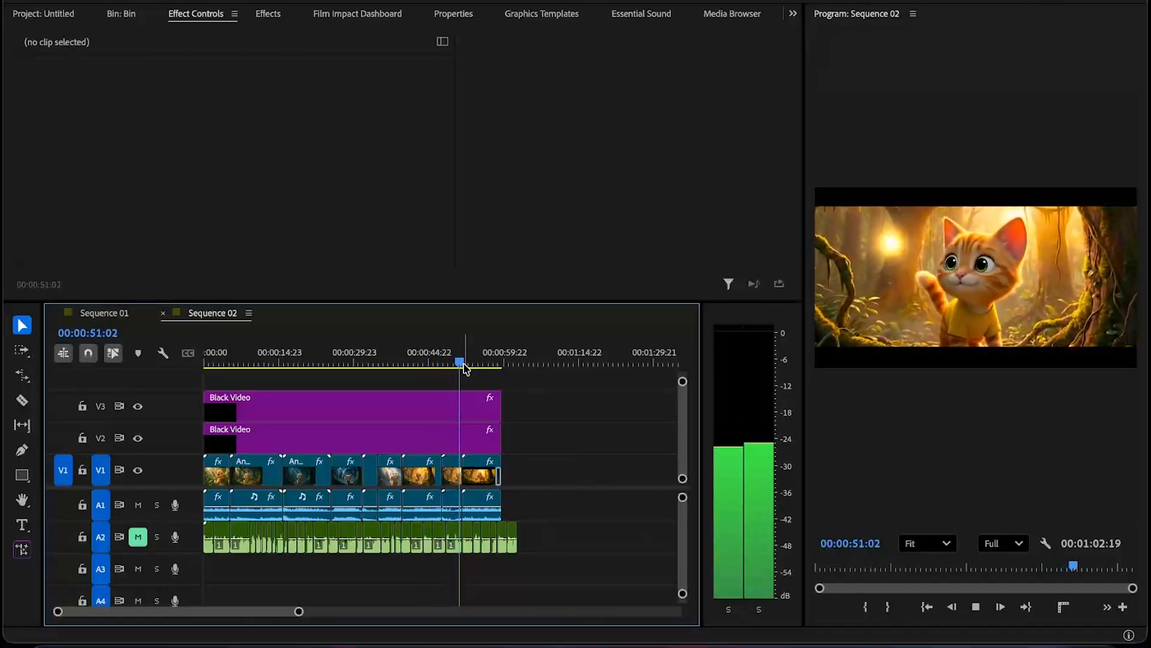
click(309, 360)
click(251, 358)
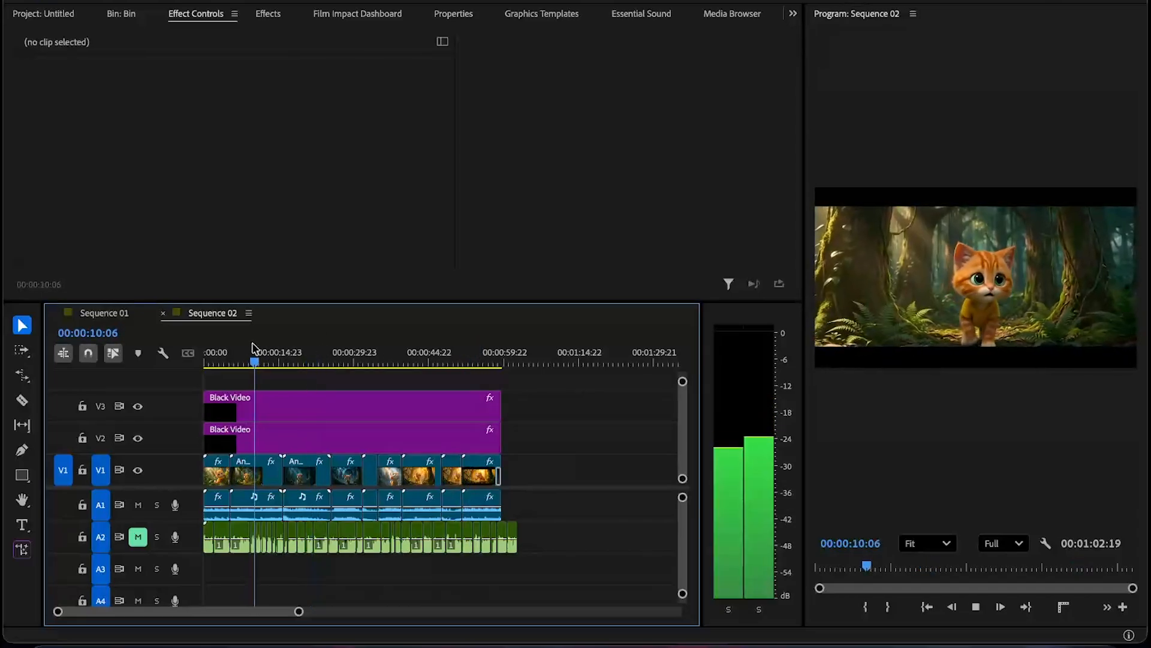
click(210, 355)
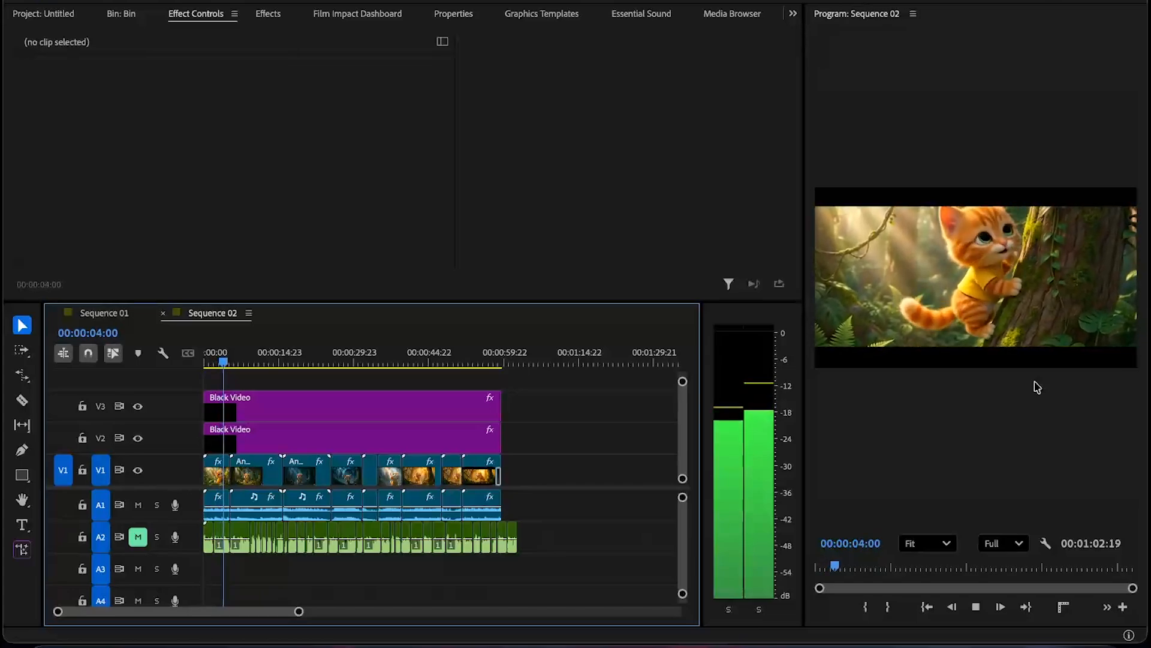
key(grave)
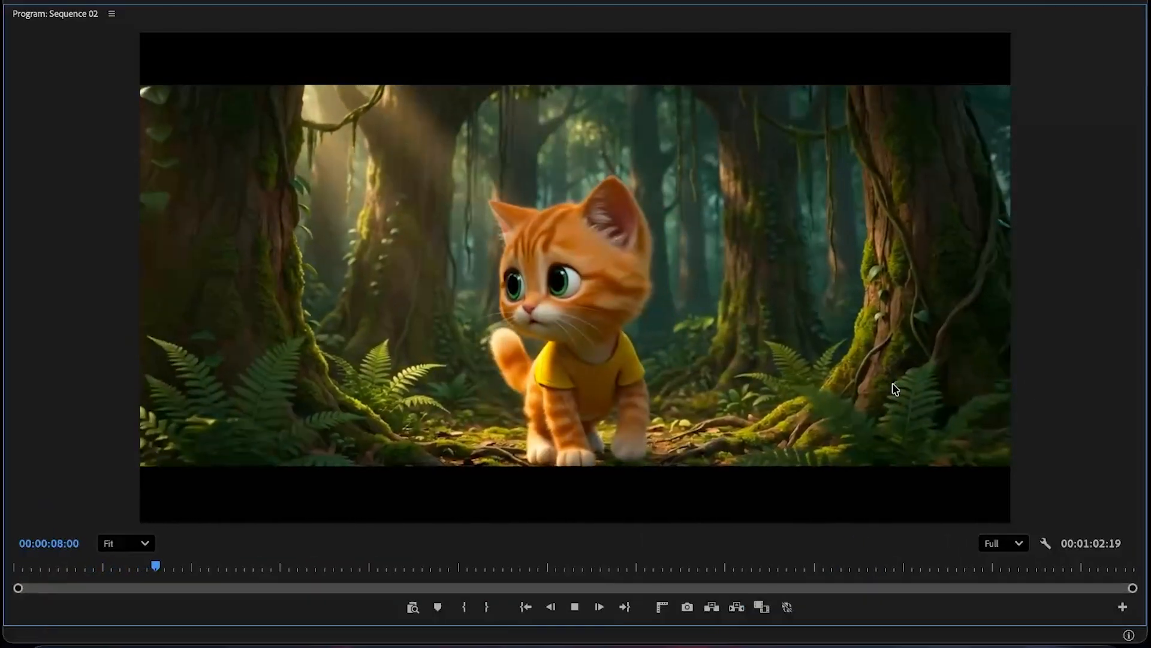
key(grave)
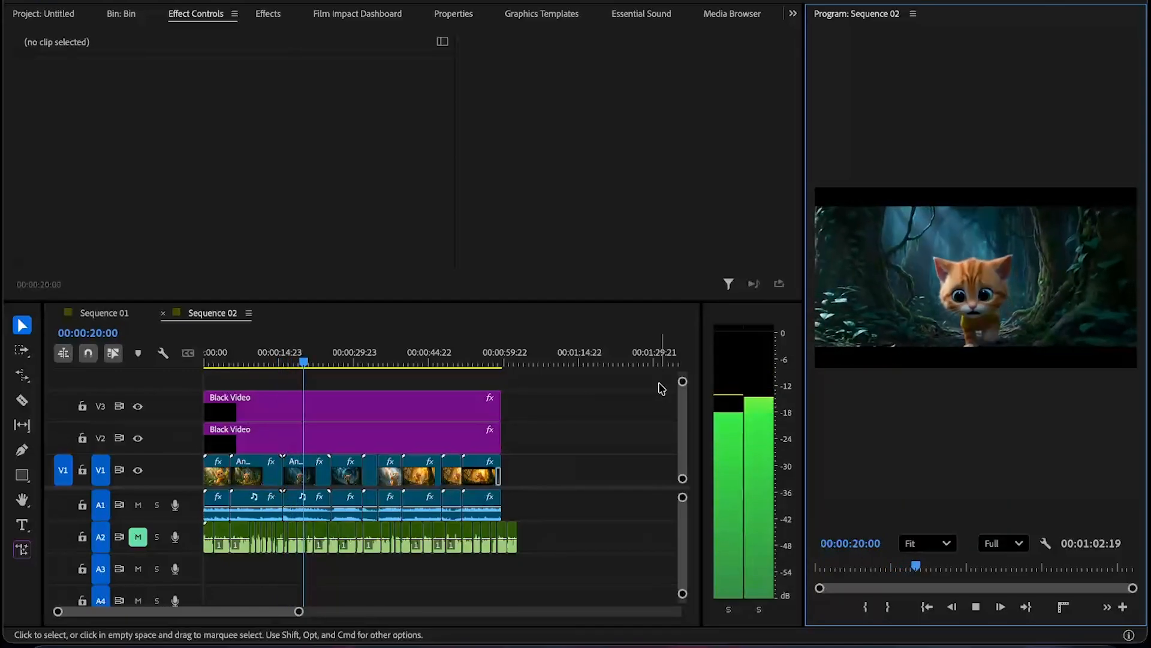
key(space)
key(super+s)
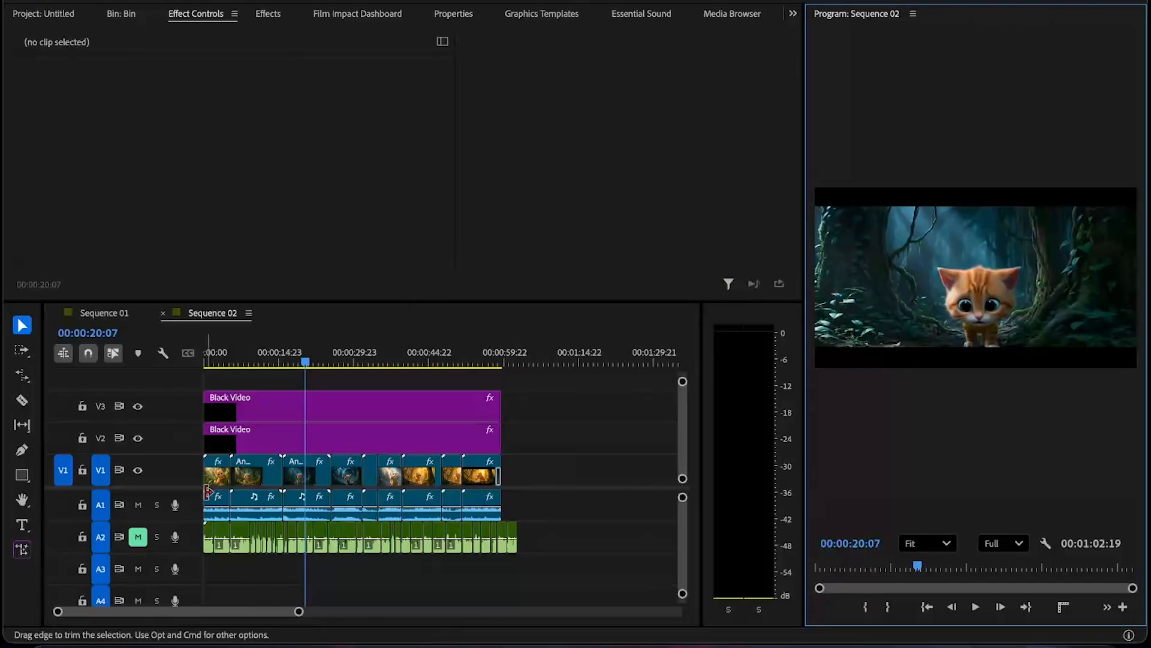
- Unmute the voiceover track A2
click(138, 537)
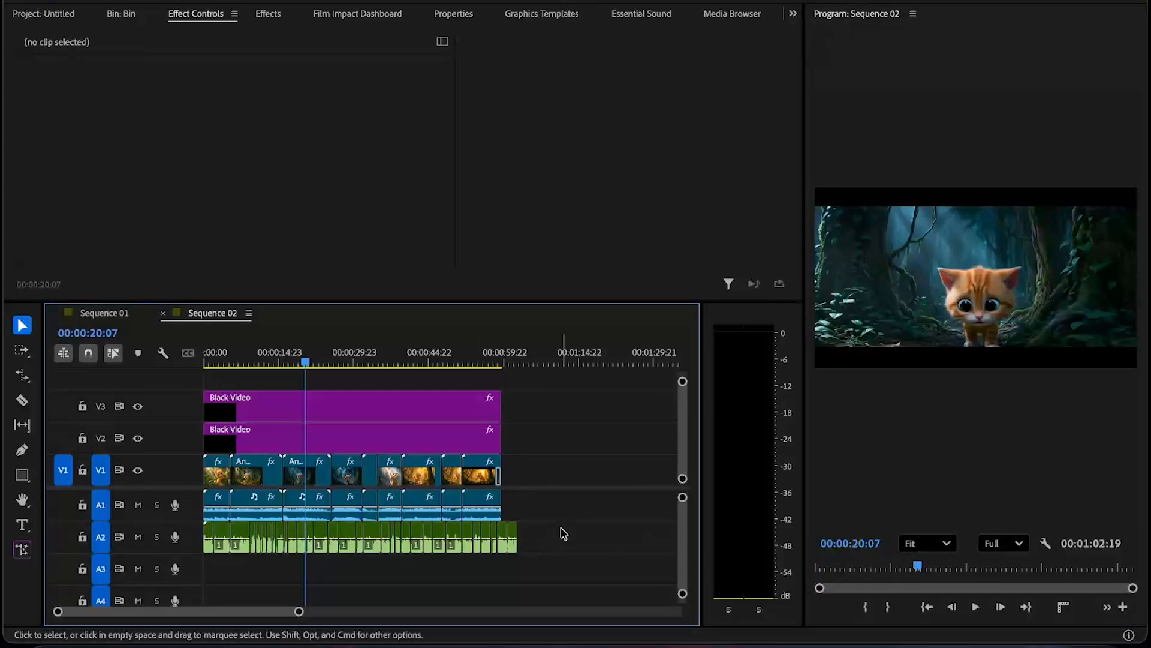
drag(563, 533, 93, 550)
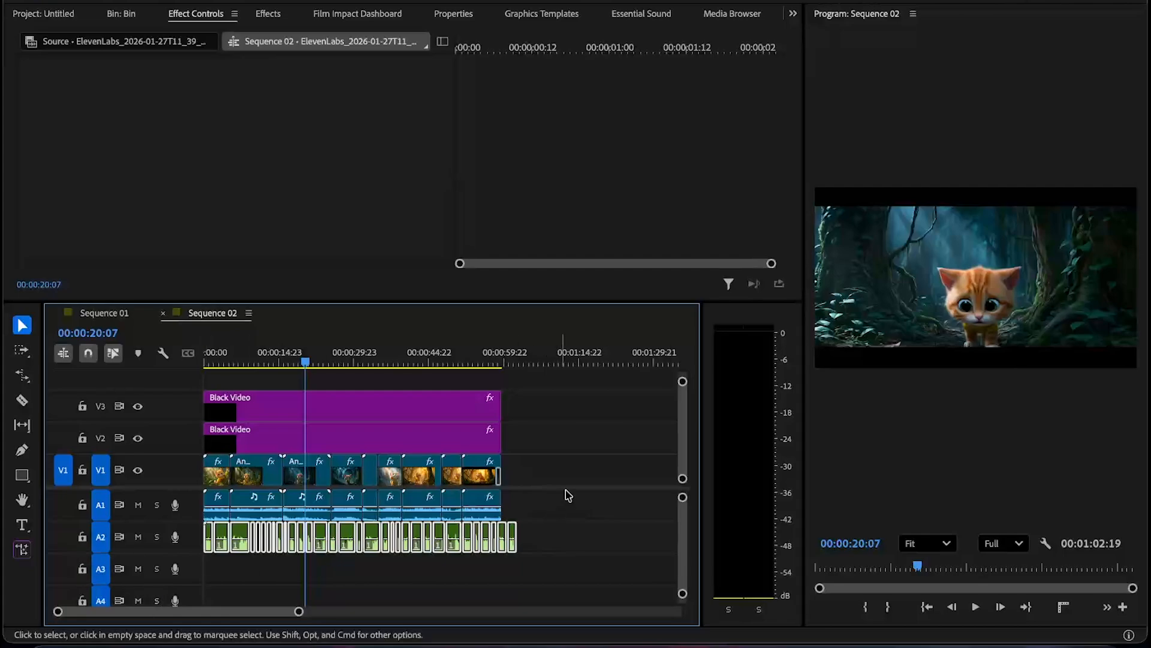
click(594, 477)
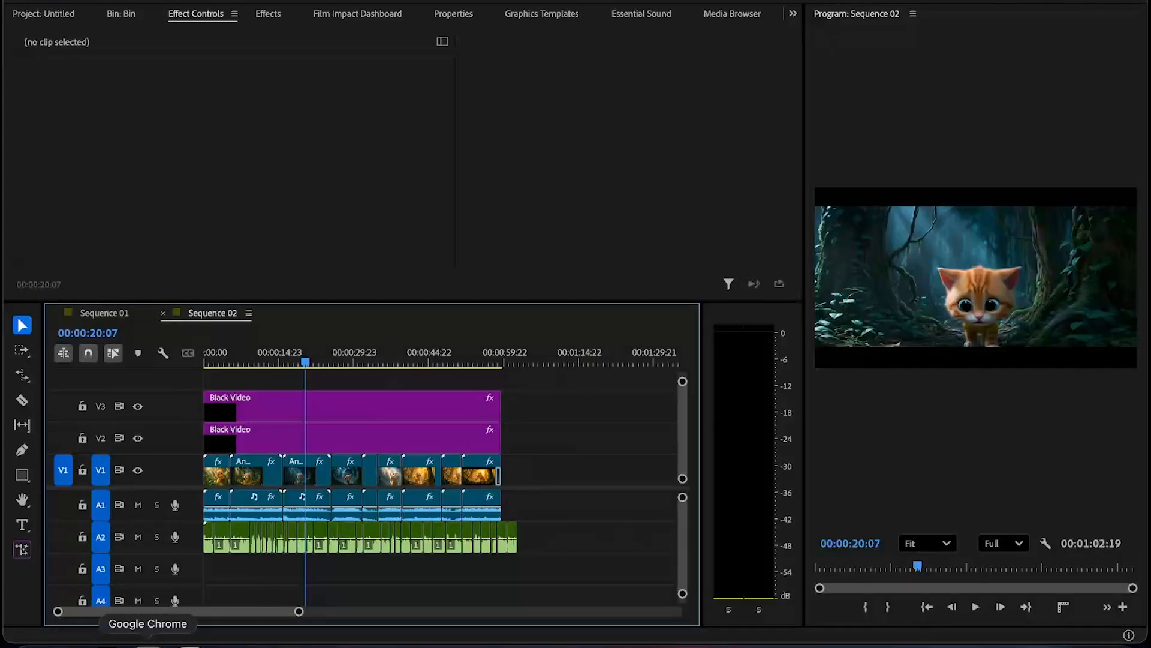
- Switch to the browser, review the Tamil voice script in ChatGPT, and open the ElevenLabs text-to-speech page
click(148, 645)
key(ctrl+Up)
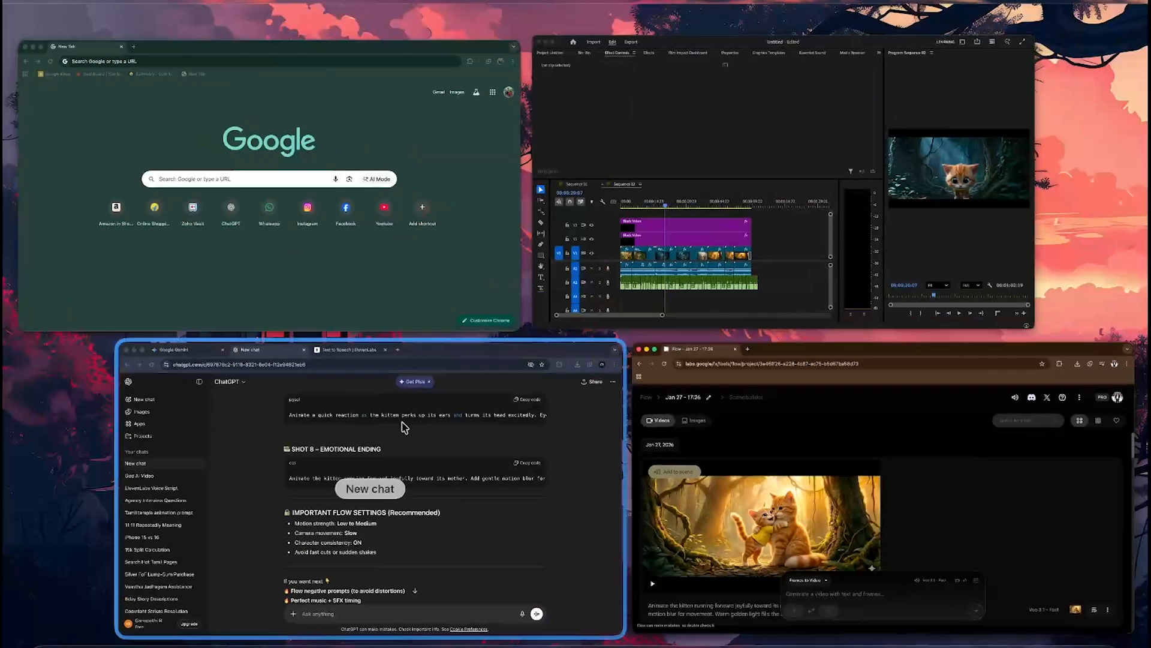
click(512, 394)
scroll(461, 201, up, 20)
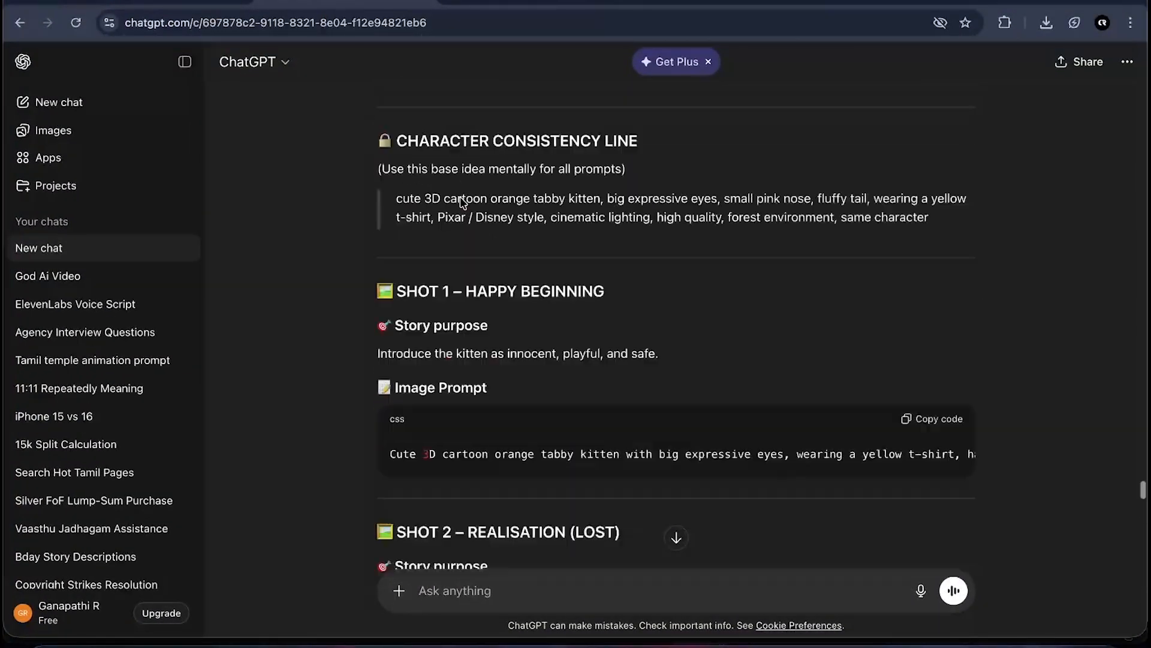
scroll(462, 201, down, 20)
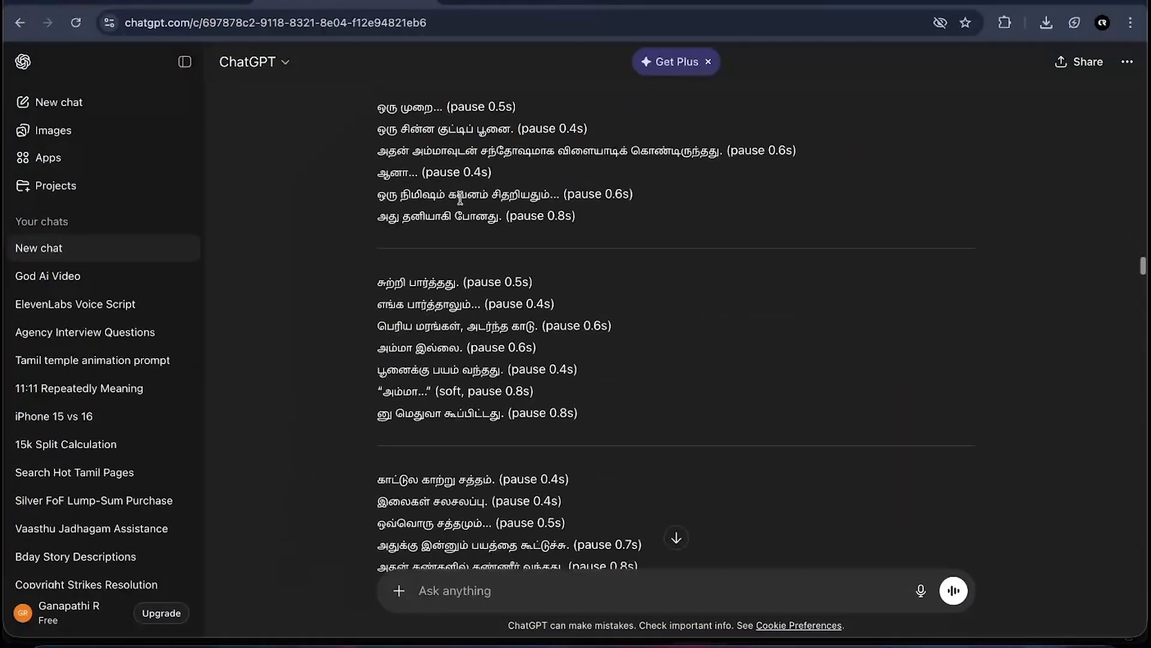
scroll(460, 198, down, 7)
scroll(462, 203, up, 11)
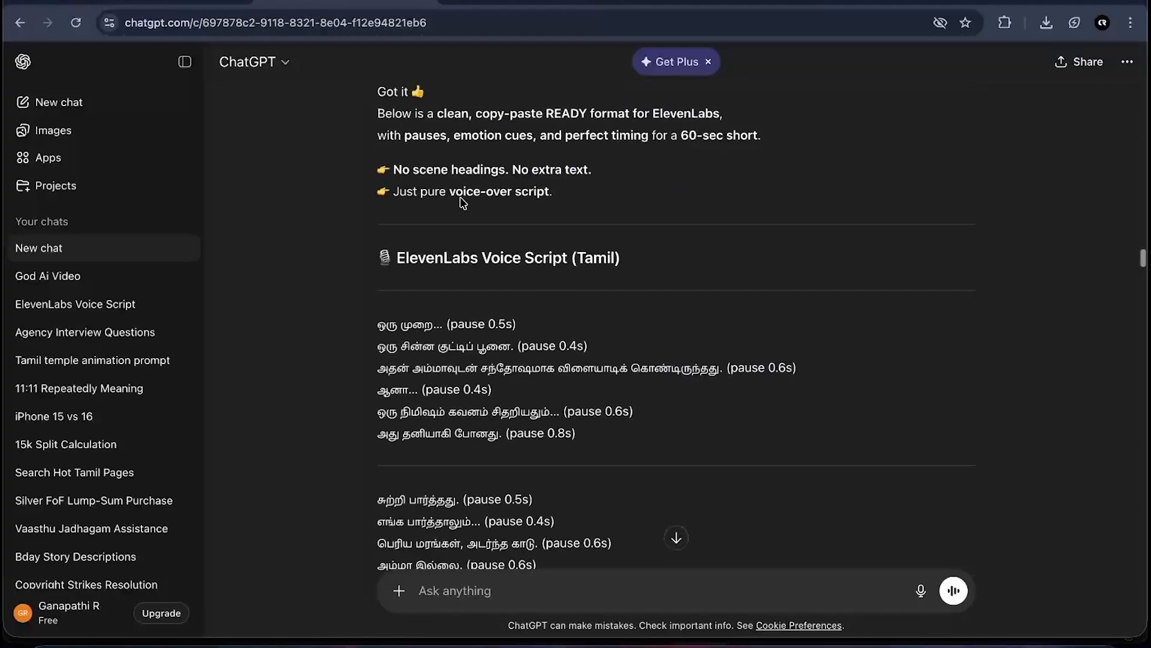
scroll(462, 201, down, 6)
scroll(463, 202, down, 1)
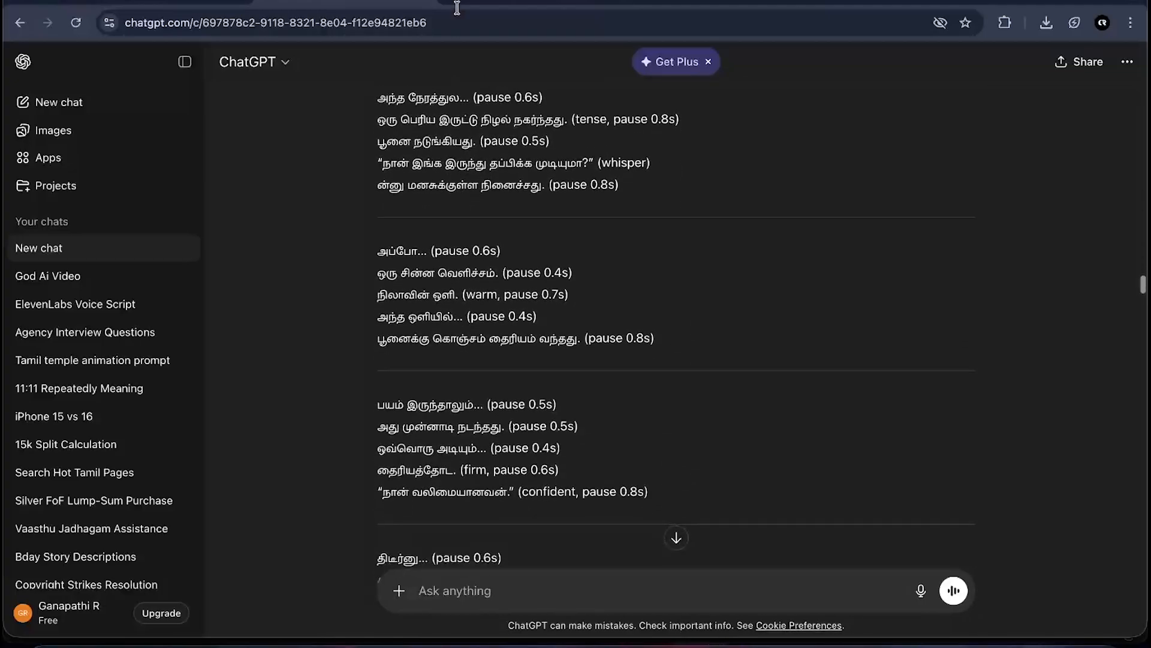
click(457, 7)
scroll(499, 395, down, 5)
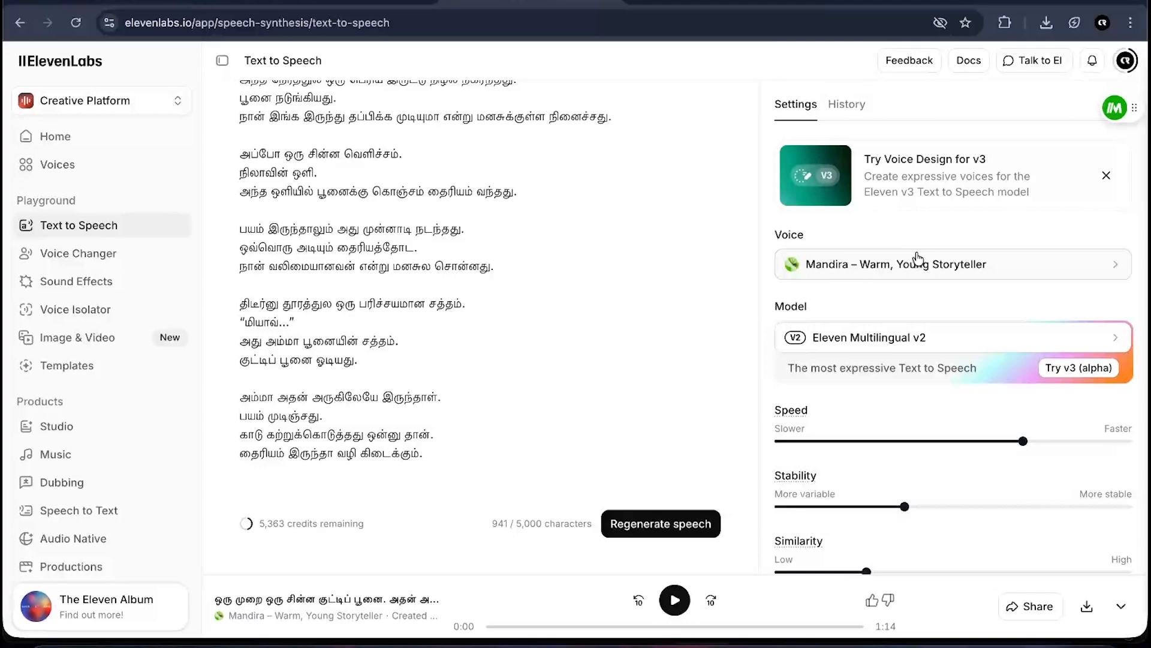
- Switch to ChatGPT and review the voice script, shot descriptions and image generation prompts in the conversation
click(276, 2)
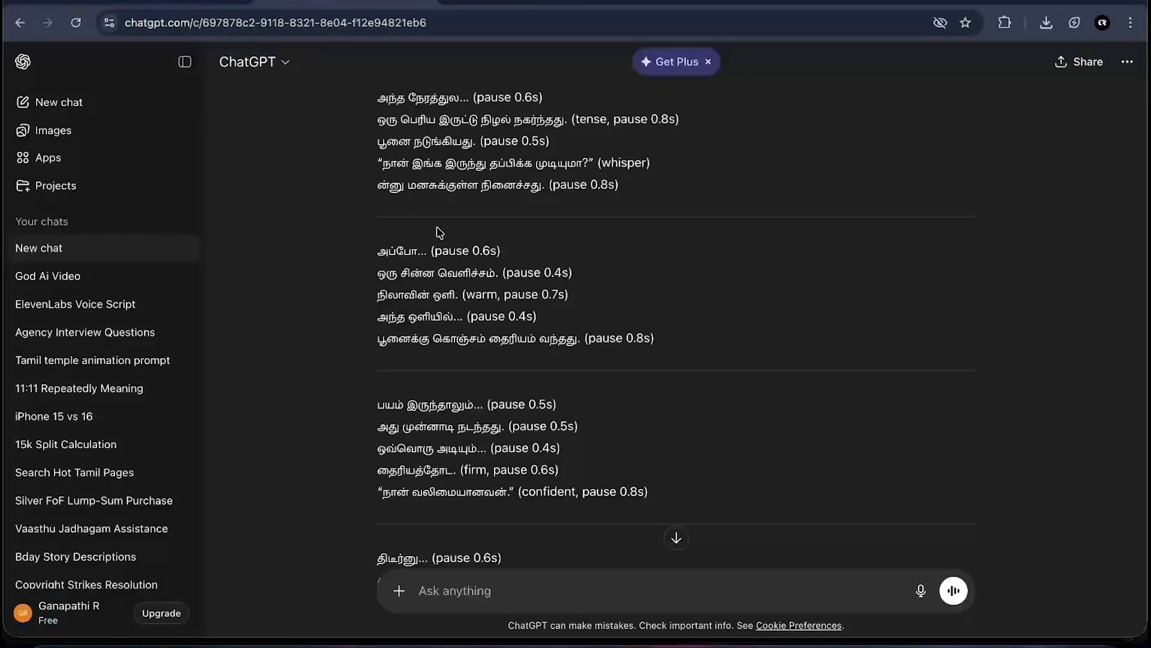
scroll(440, 232, down, 4)
scroll(440, 232, up, 6)
scroll(439, 233, down, 6)
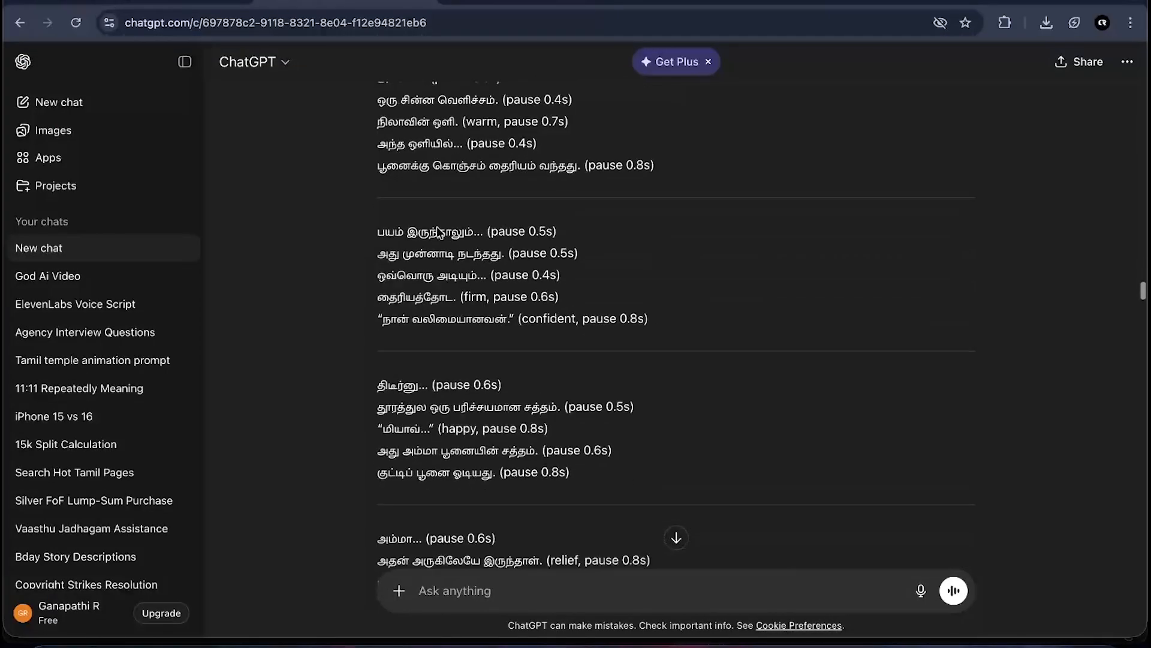
scroll(440, 232, down, 15)
scroll(692, 216, down, 2)
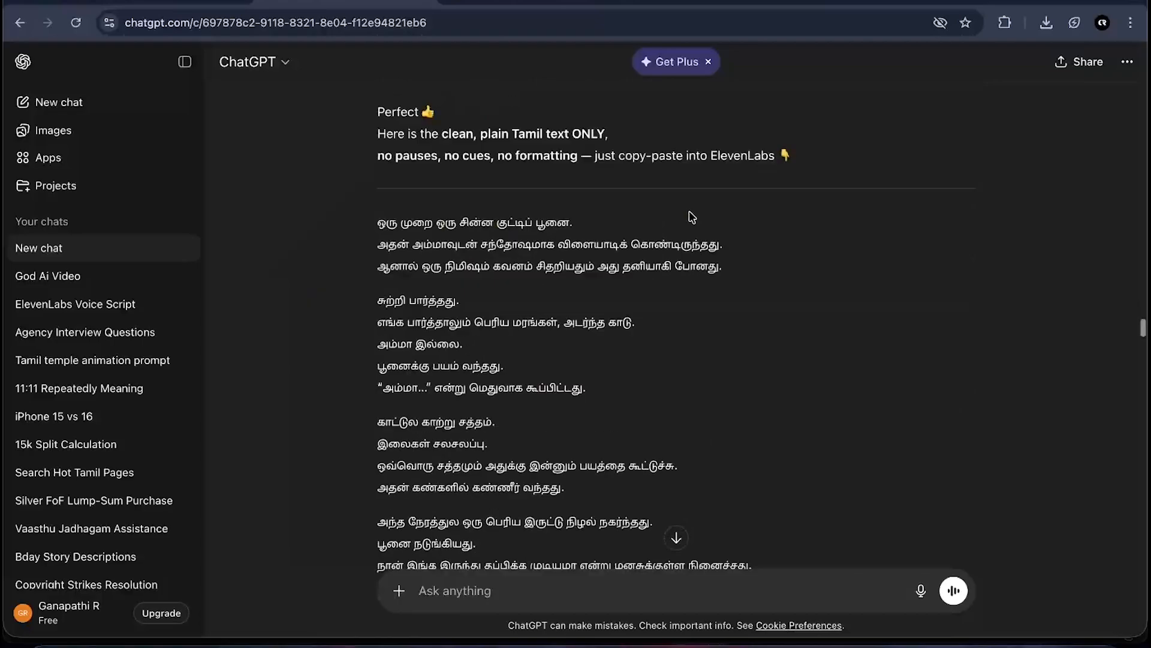
scroll(692, 216, down, 20)
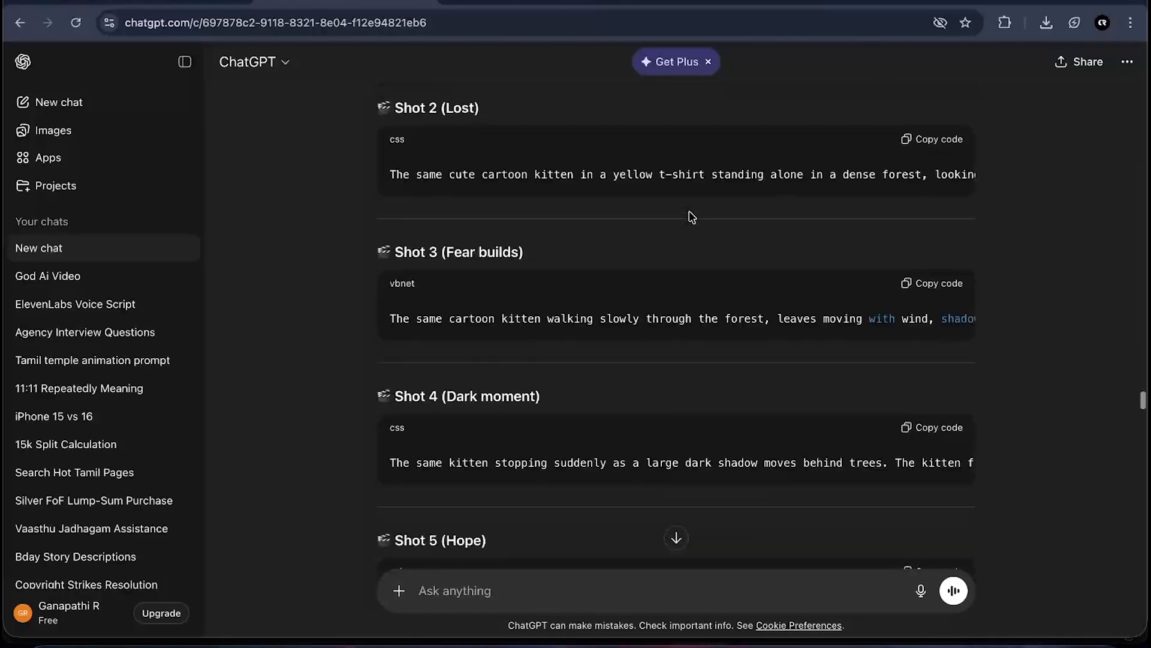
scroll(691, 216, down, 20)
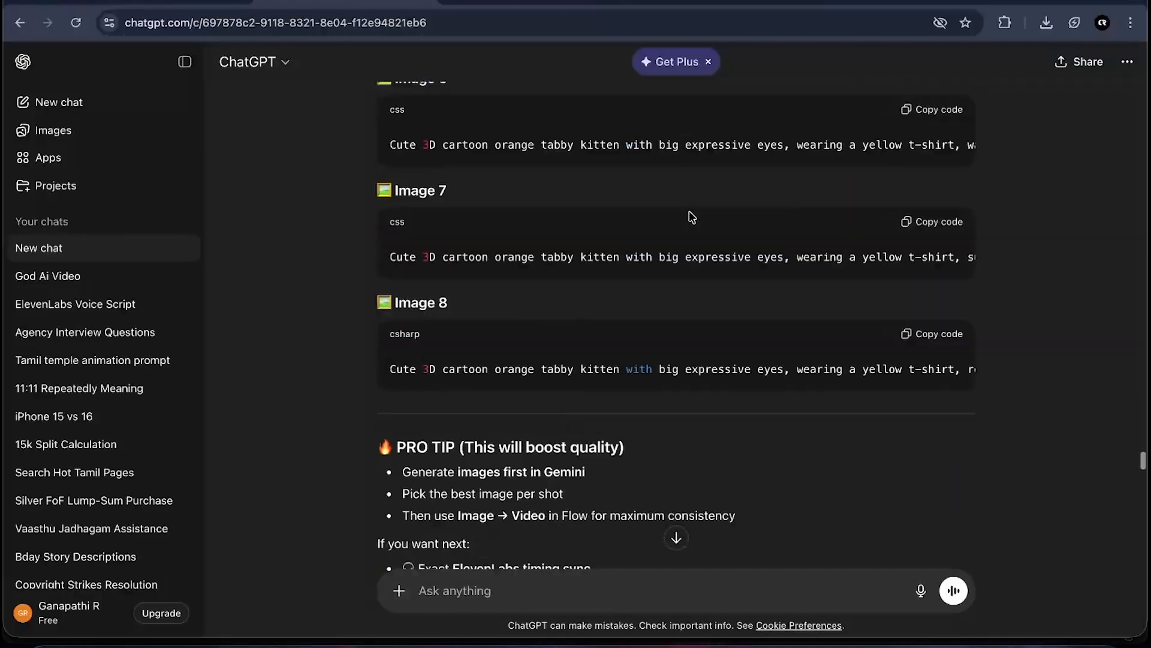
scroll(692, 216, down, 7)
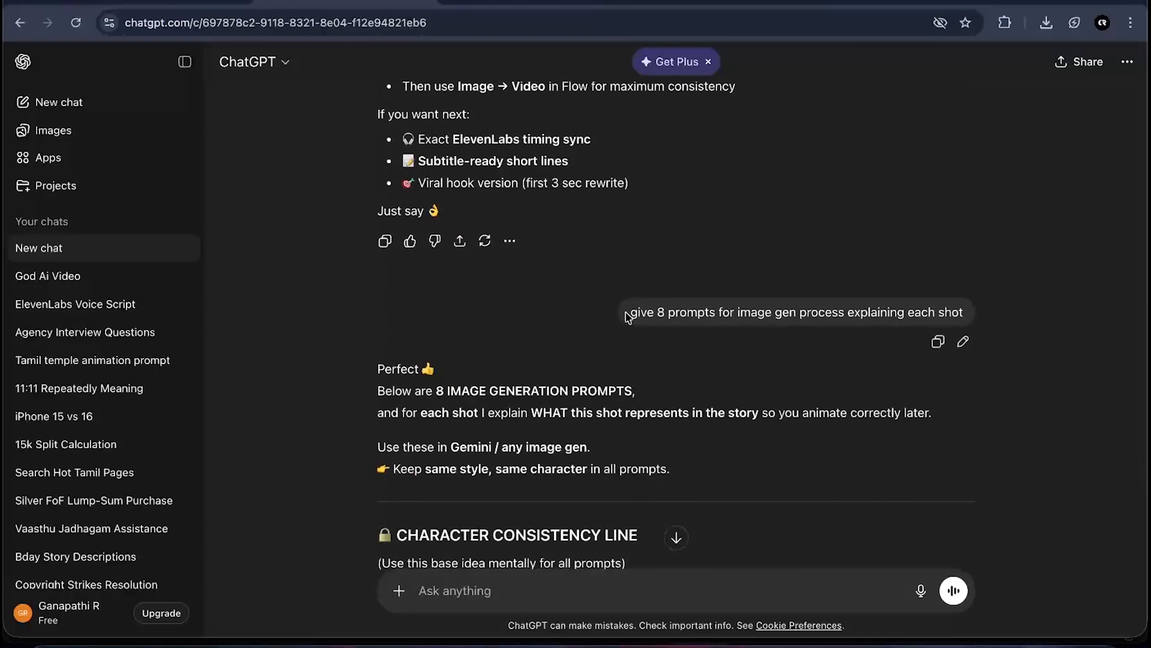
drag(628, 316, 969, 319)
click(1049, 317)
drag(655, 312, 722, 312)
click(722, 349)
scroll(721, 336, down, 1)
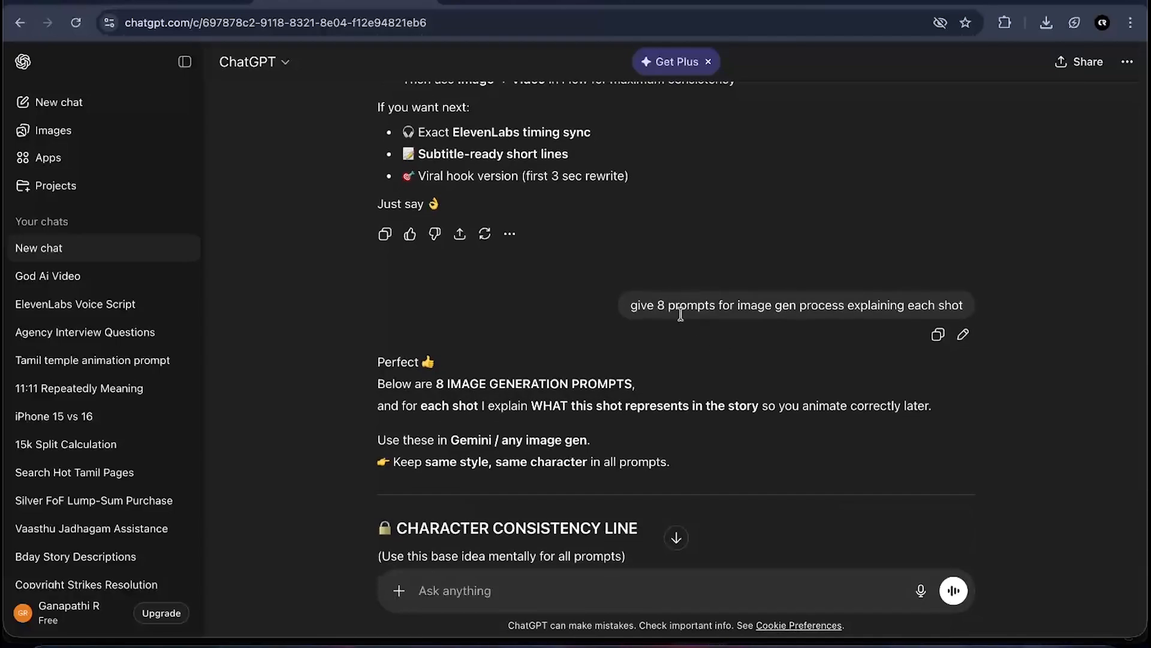
scroll(681, 313, down, 10)
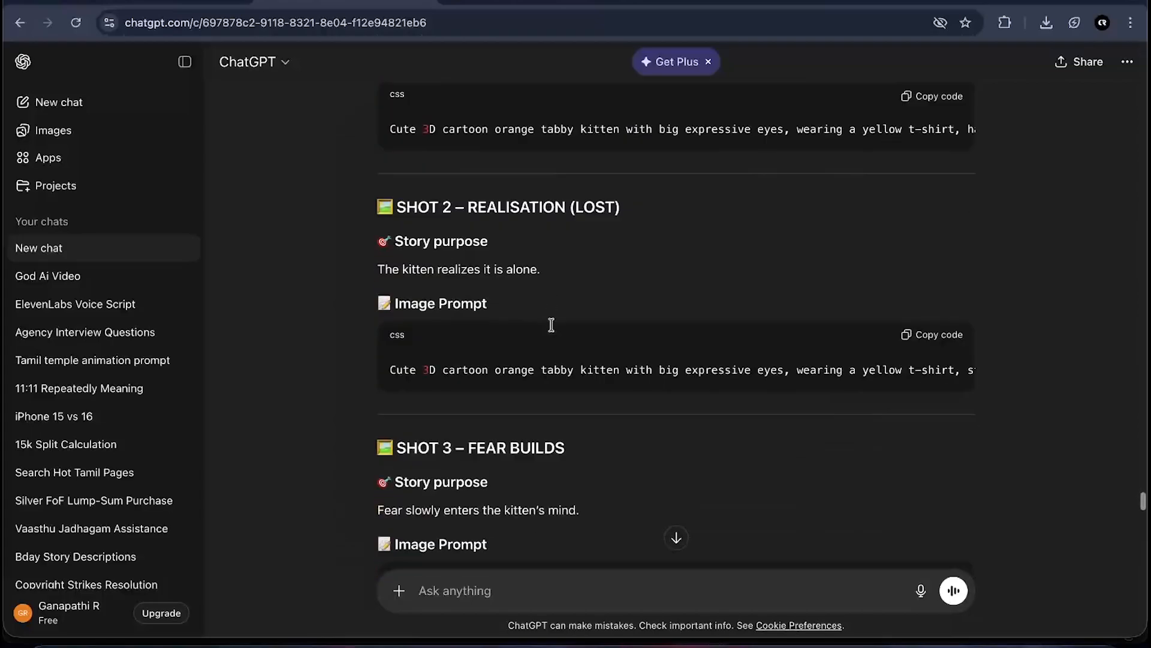
scroll(551, 324, down, 20)
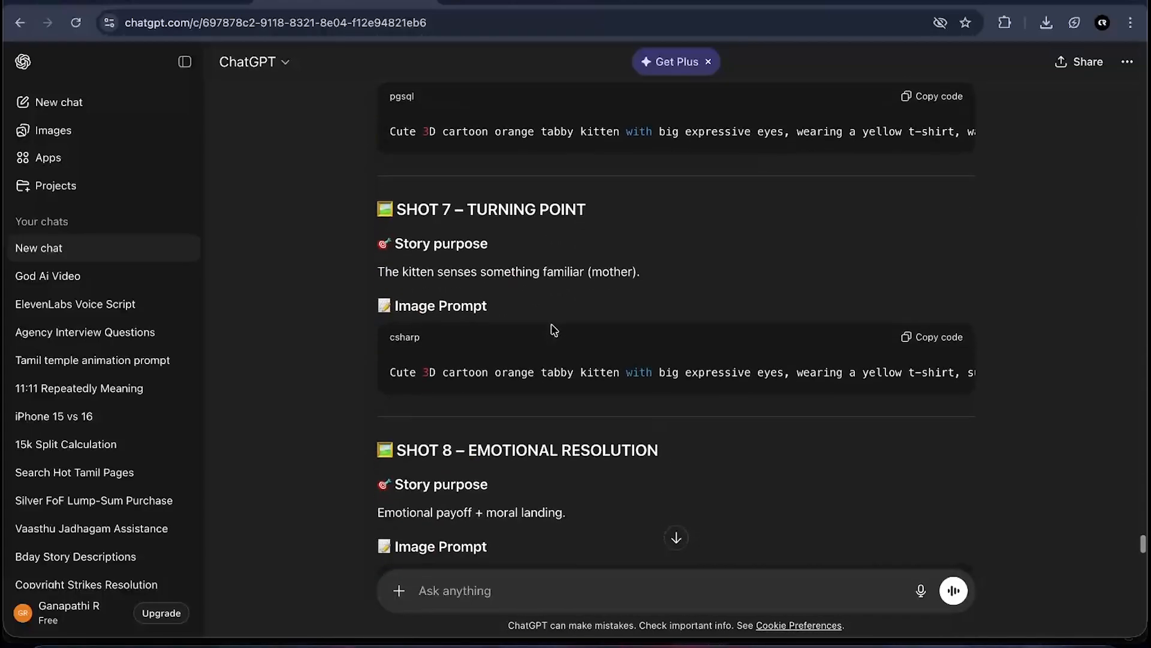
scroll(552, 328, down, 5)
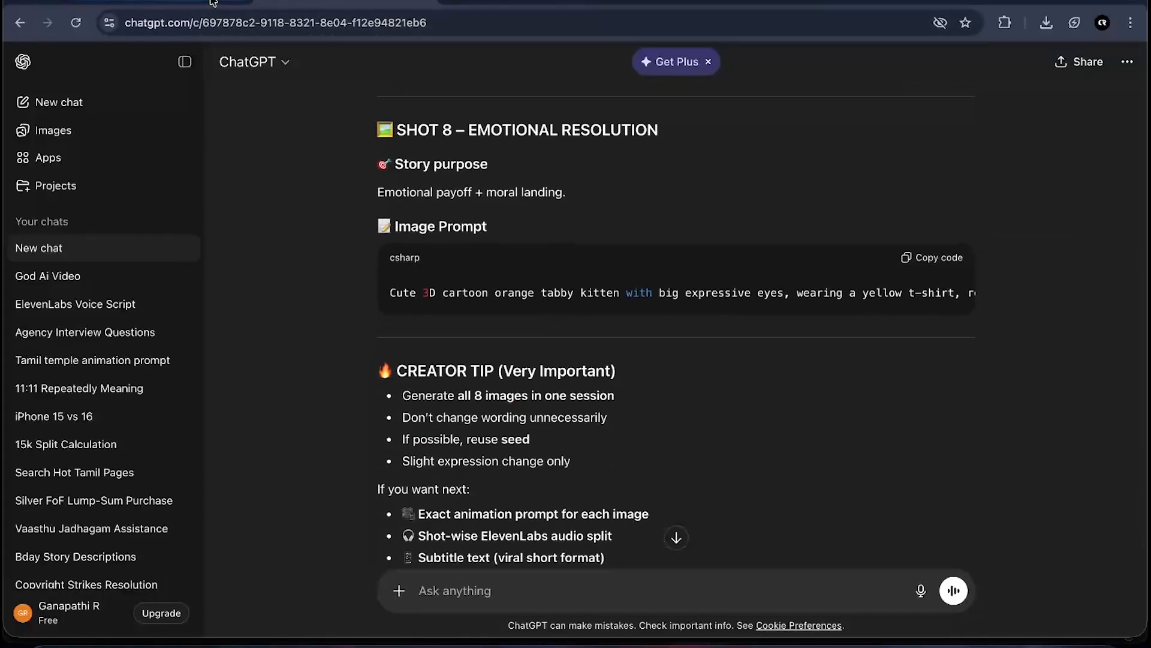
- Switch to Gemini and review the generated kitten images for each shot
click(213, 3)
click(1096, 272)
scroll(667, 374, up, 13)
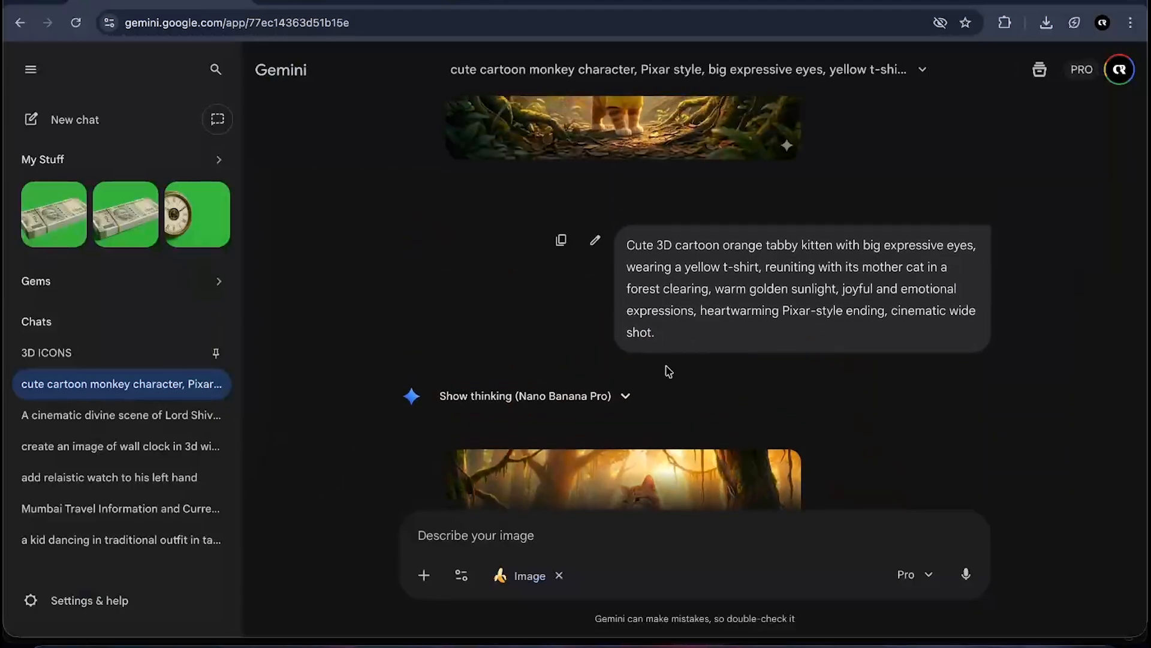
scroll(666, 366, up, 15)
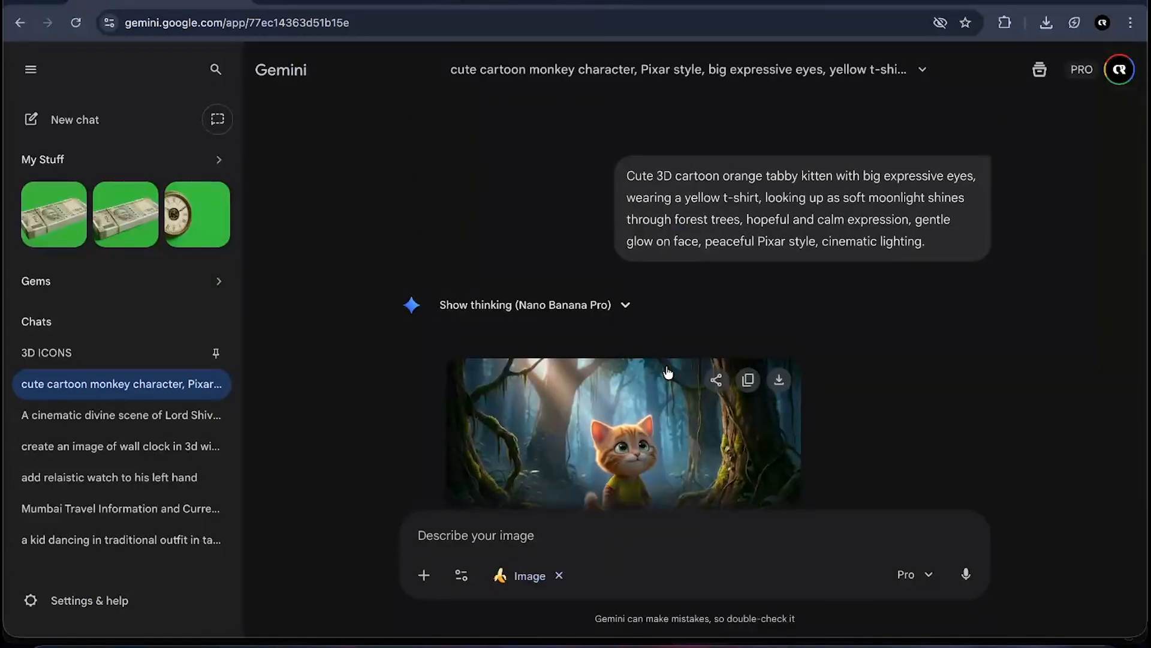
scroll(667, 371, up, 11)
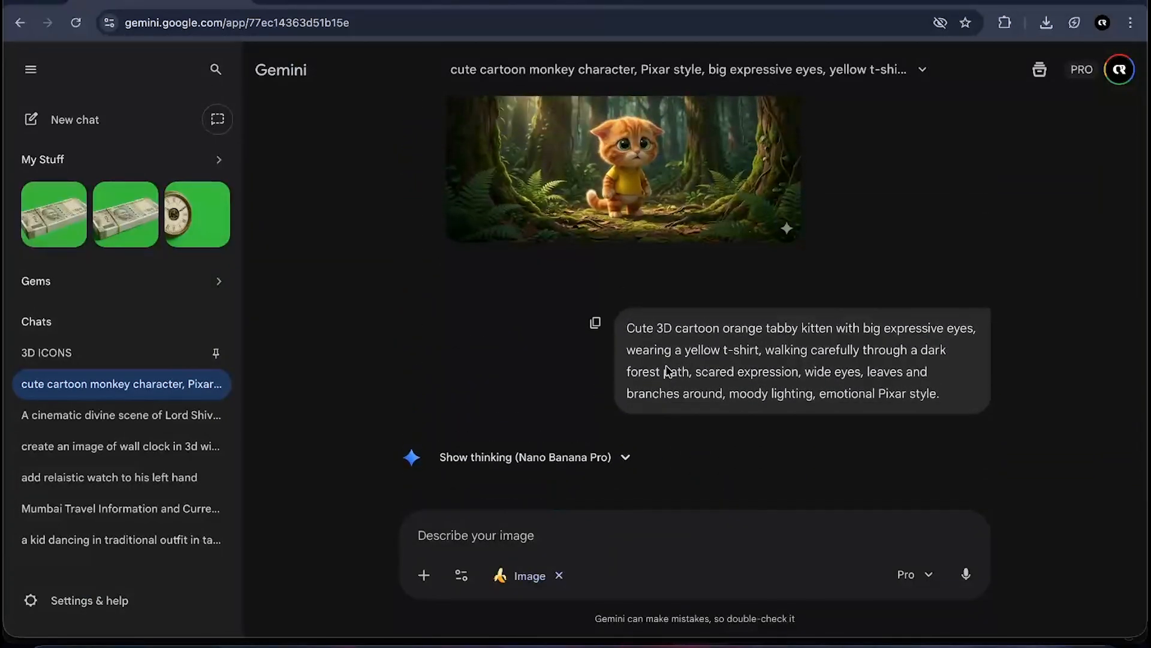
scroll(668, 372, down, 12)
scroll(668, 372, down, 4)
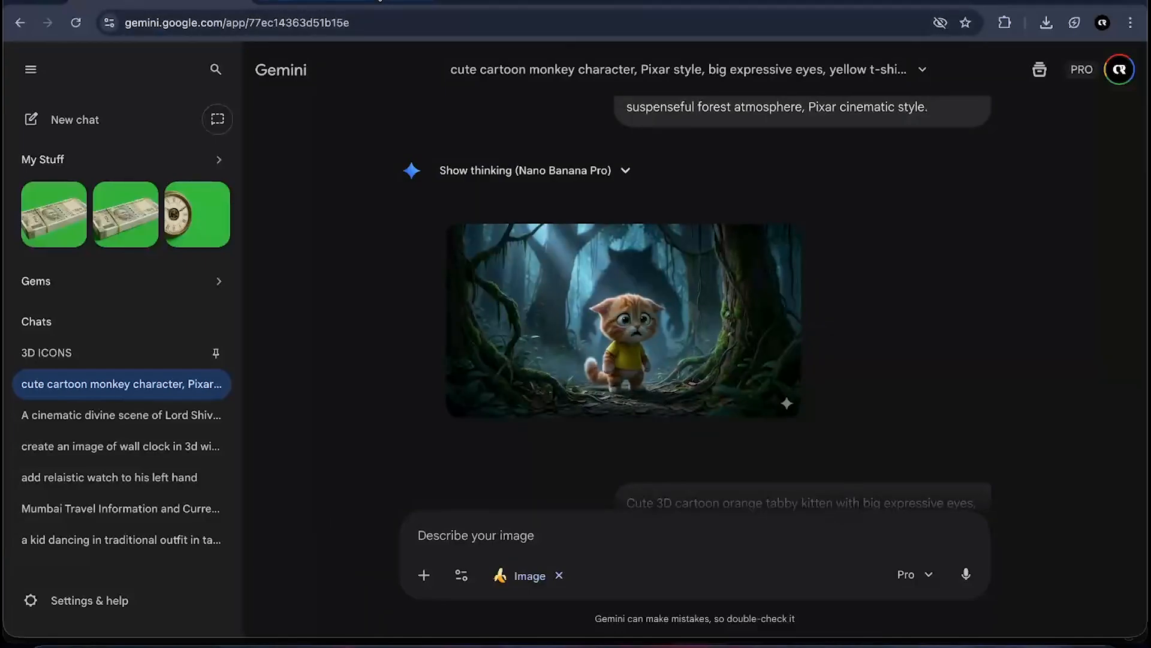
- Return to ChatGPT and review the Flow frame-to-video animation prompts for each shot
click(342, 2)
scroll(608, 328, down, 4)
scroll(608, 326, down, 5)
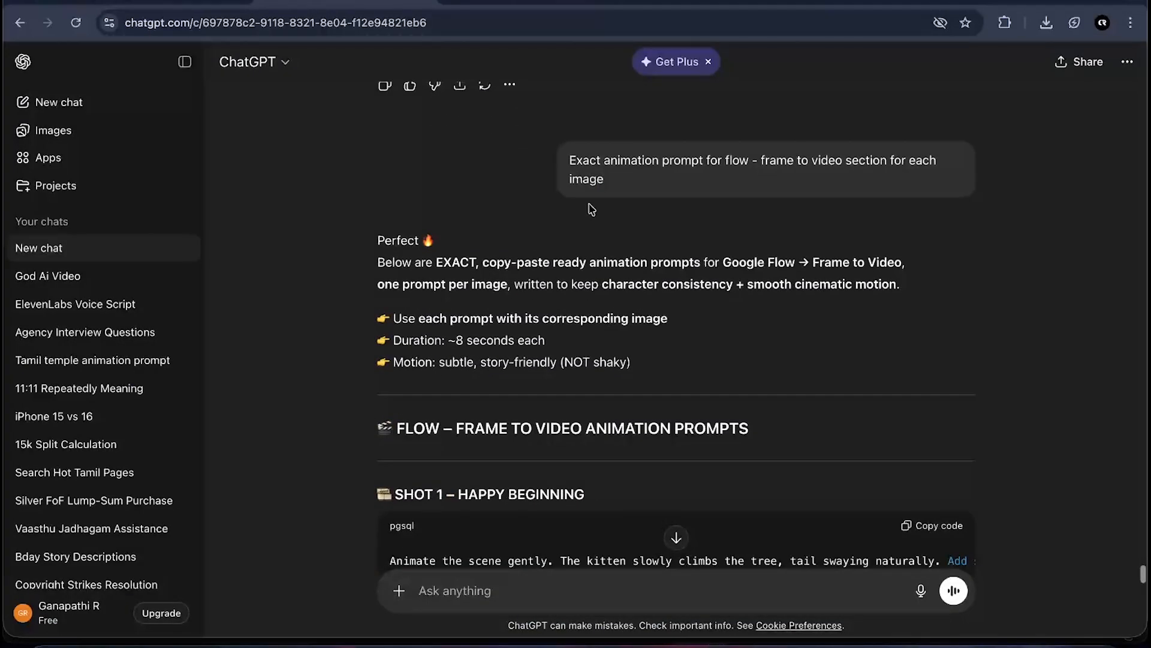
drag(570, 159, 648, 192)
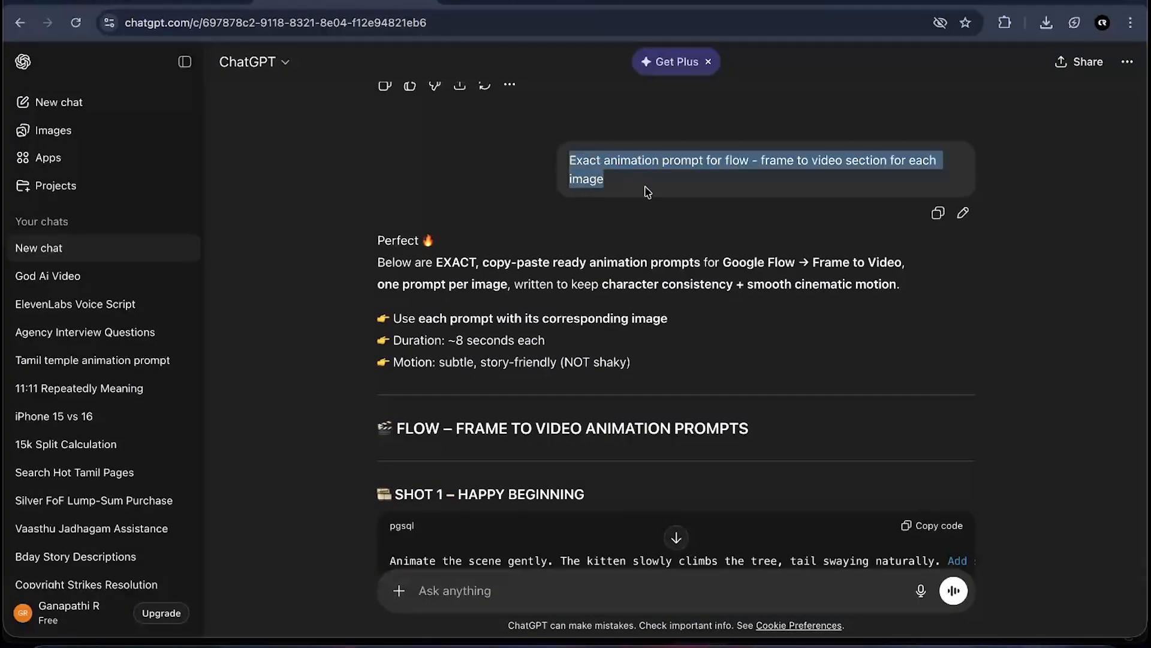
click(816, 178)
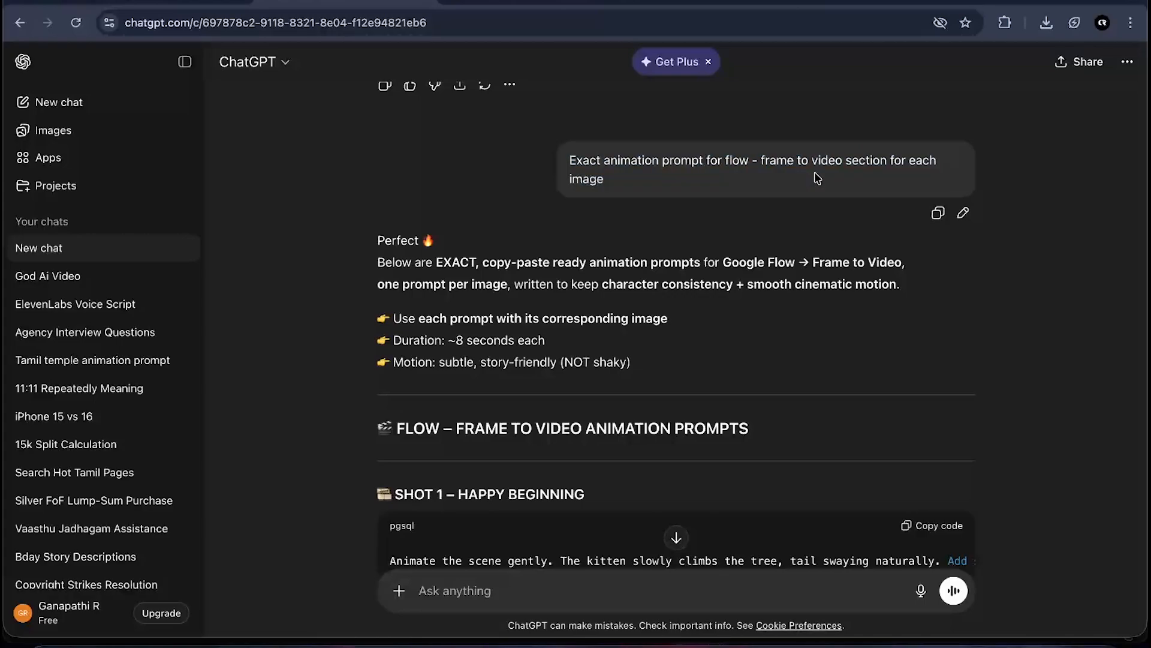
scroll(815, 174, down, 1)
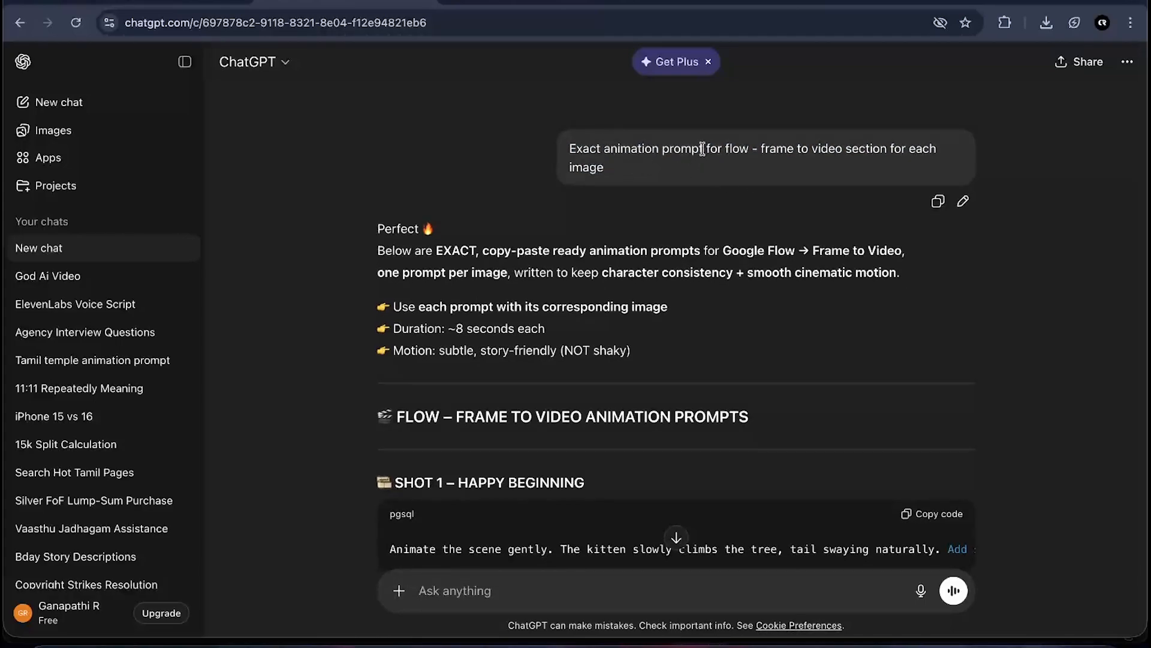
scroll(707, 207, down, 4)
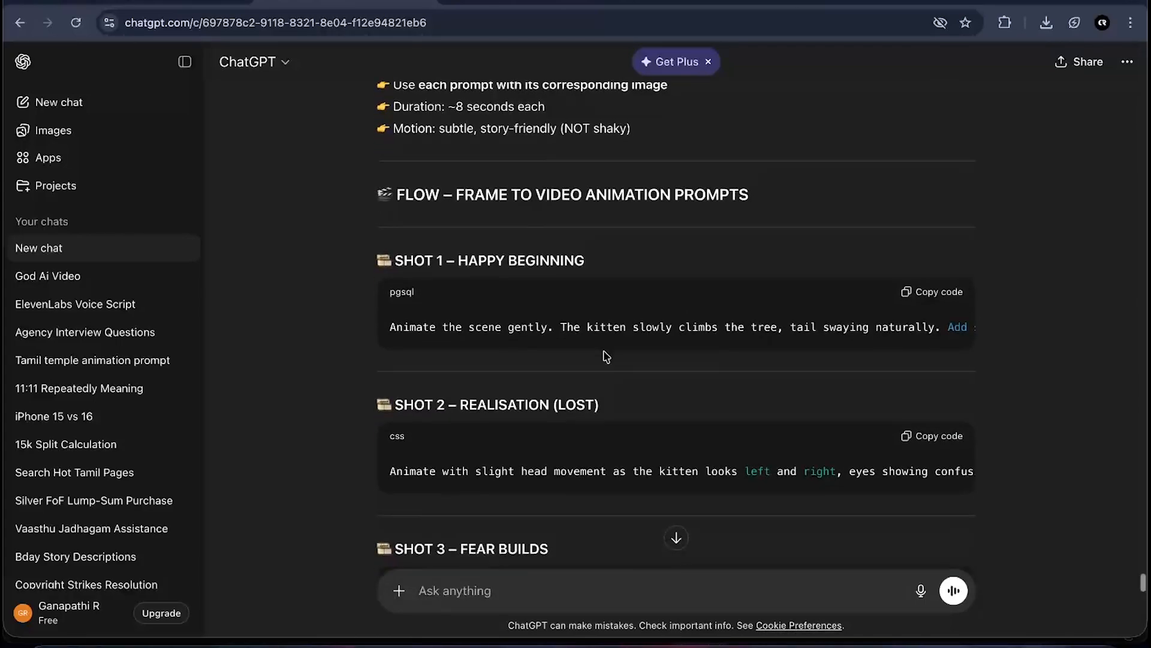
scroll(606, 356, down, 3)
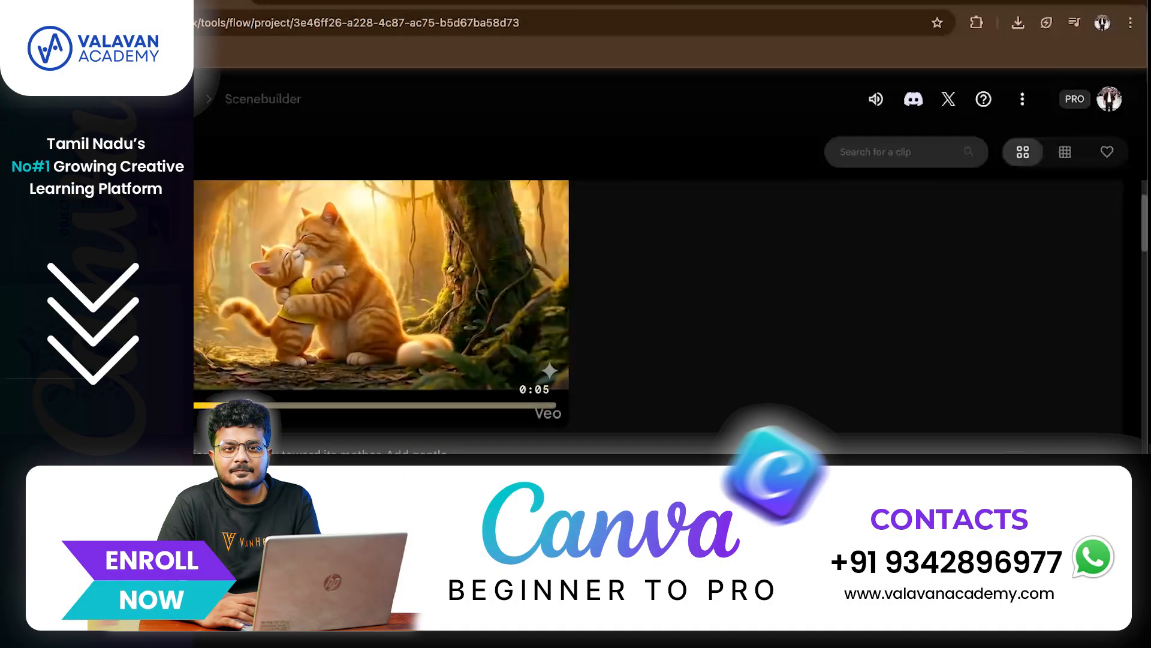
- Browse the generated Veo clips and image library in the Flow project
click(258, 528)
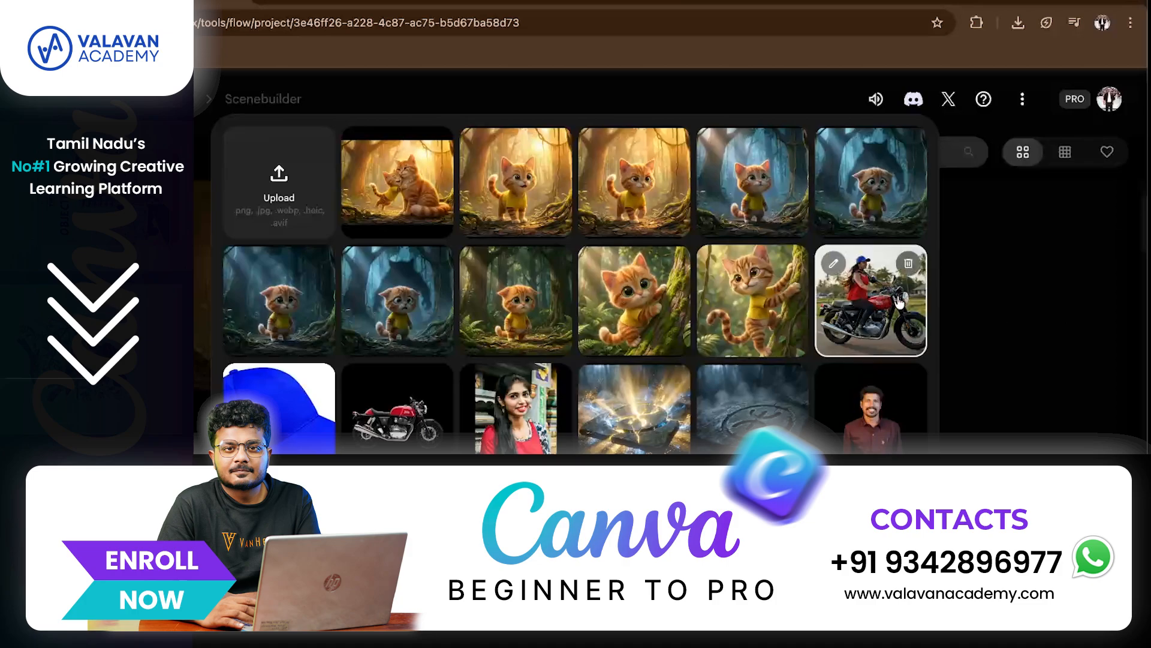
click(1048, 324)
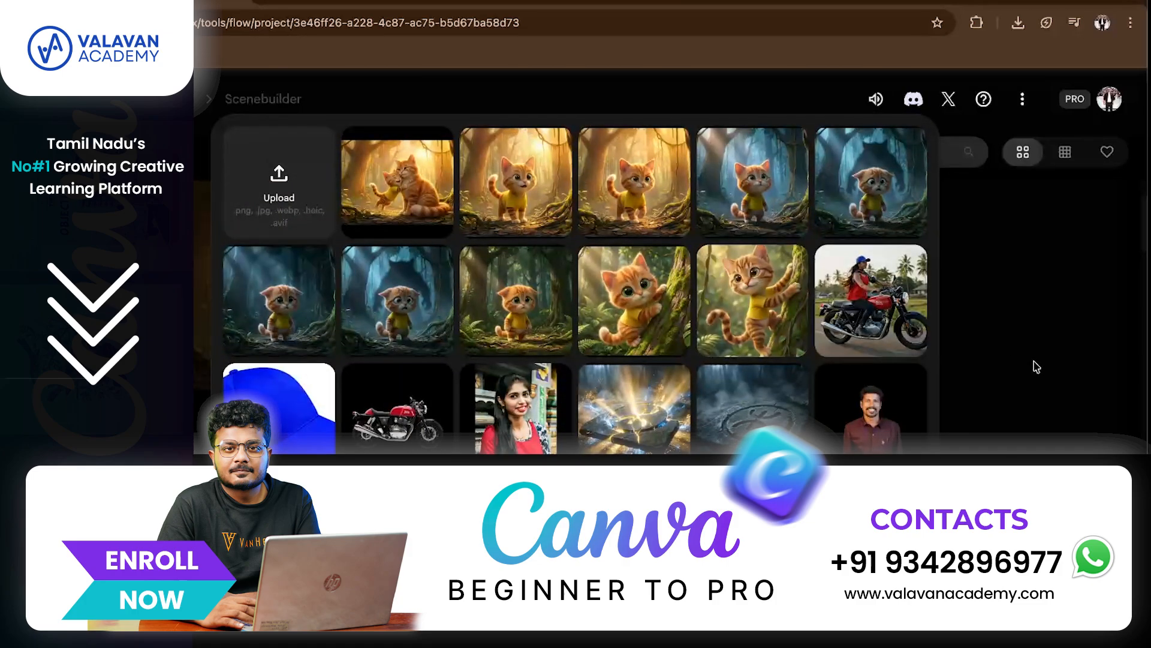
click(1036, 367)
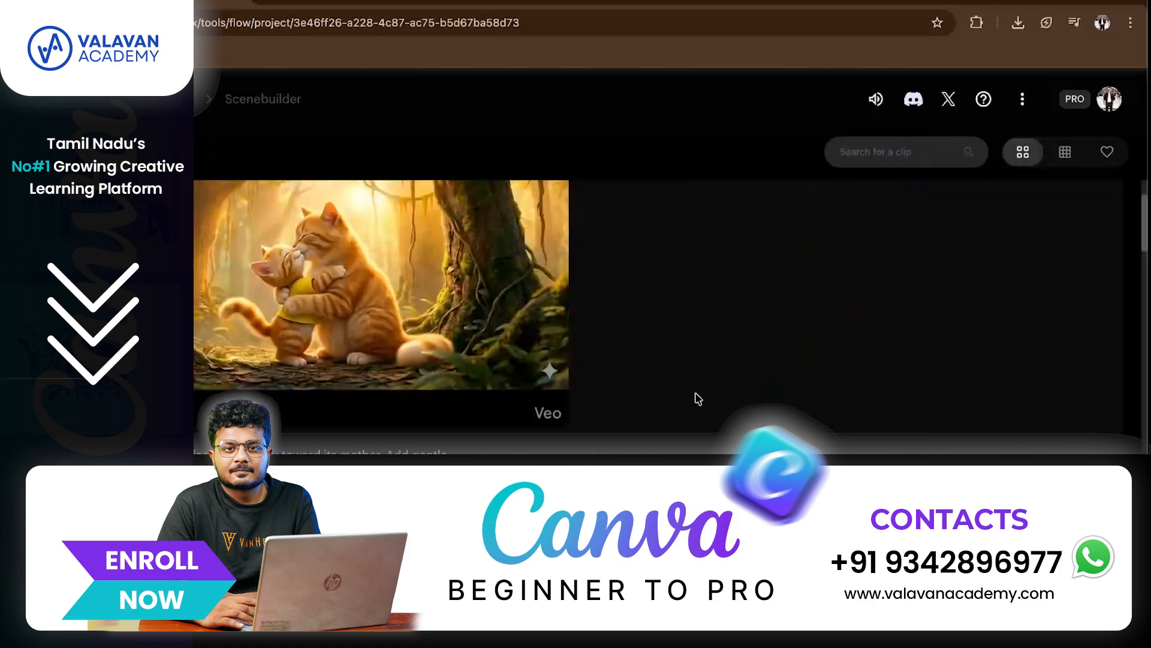
scroll(796, 351, down, 2)
scroll(796, 352, down, 5)
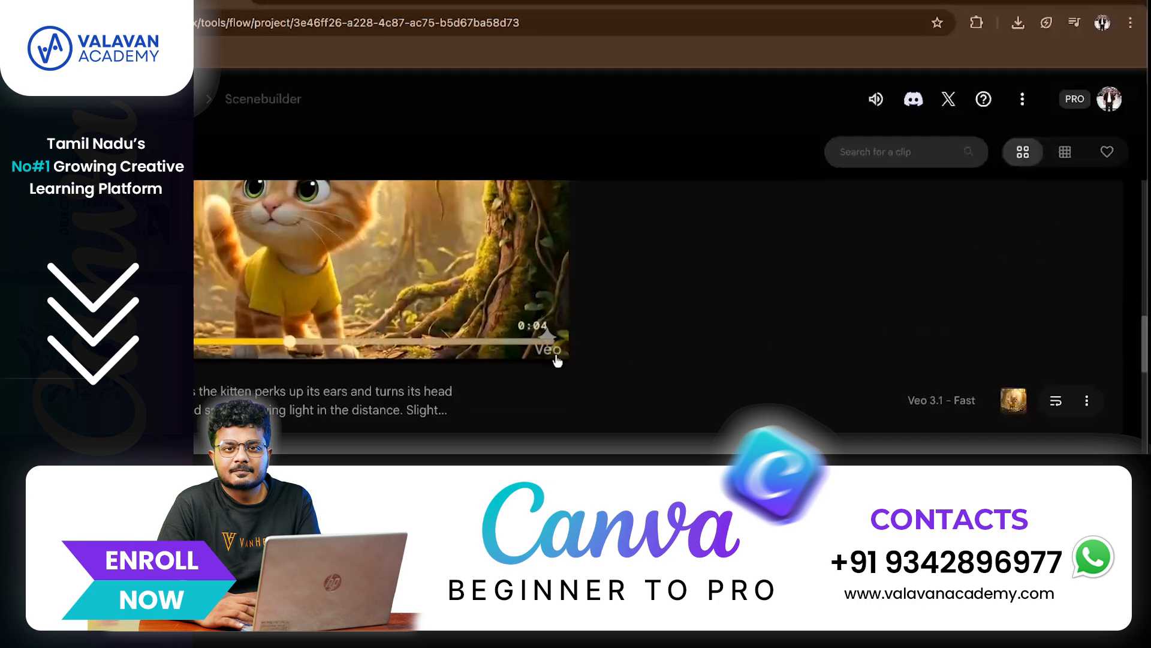
scroll(557, 362, down, 2)
scroll(557, 361, down, 10)
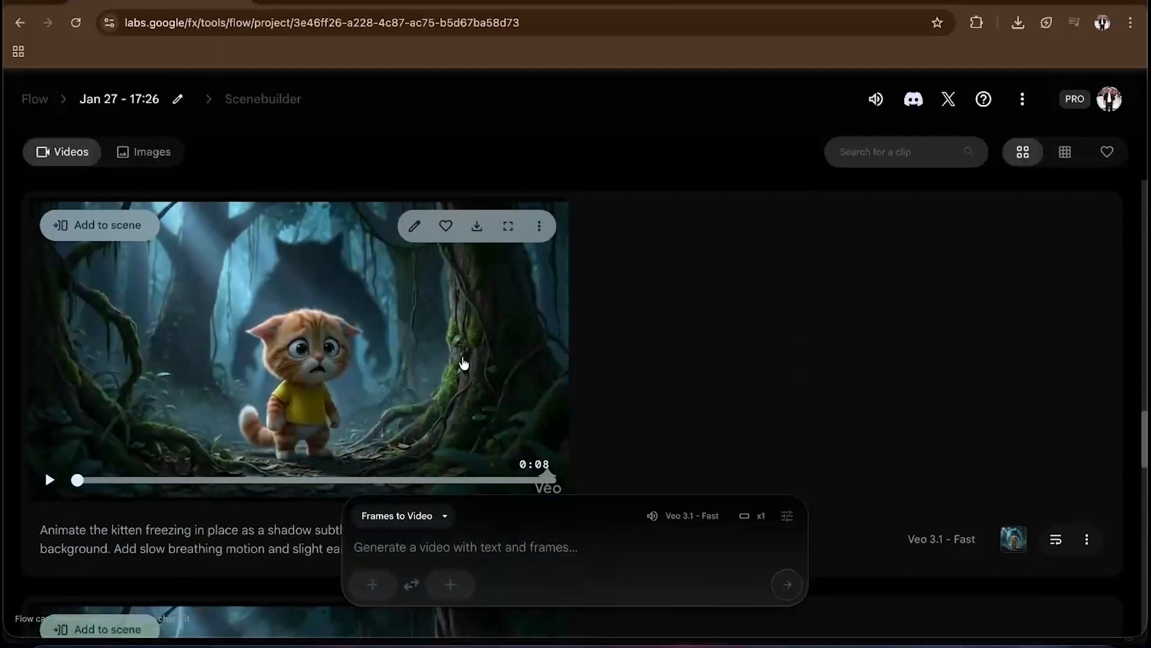
scroll(436, 359, down, 3)
- Switch to the Premiere Pro window
key(ctrl+Up)
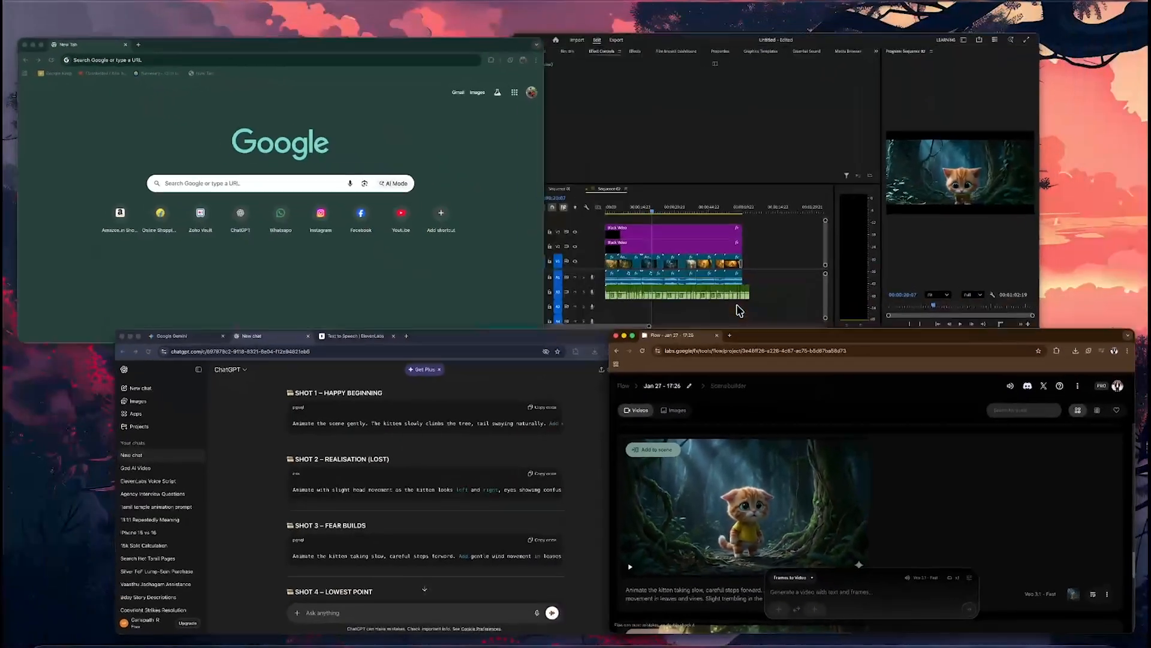
click(560, 442)
scroll(933, 334, down, 15)
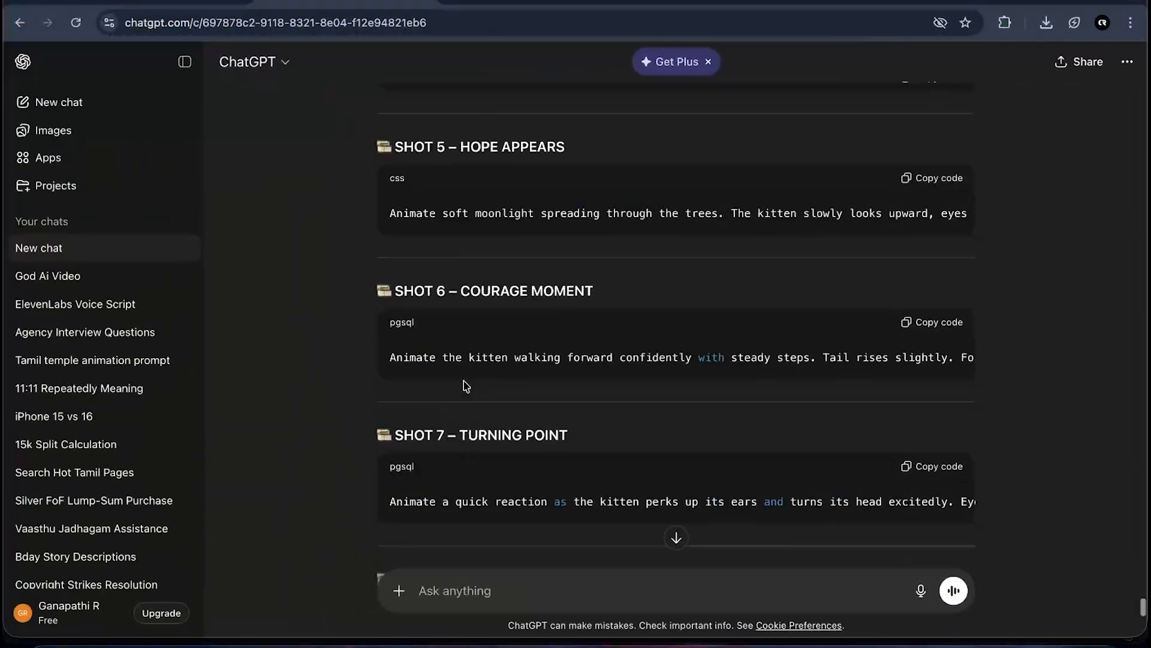
click(475, 644)
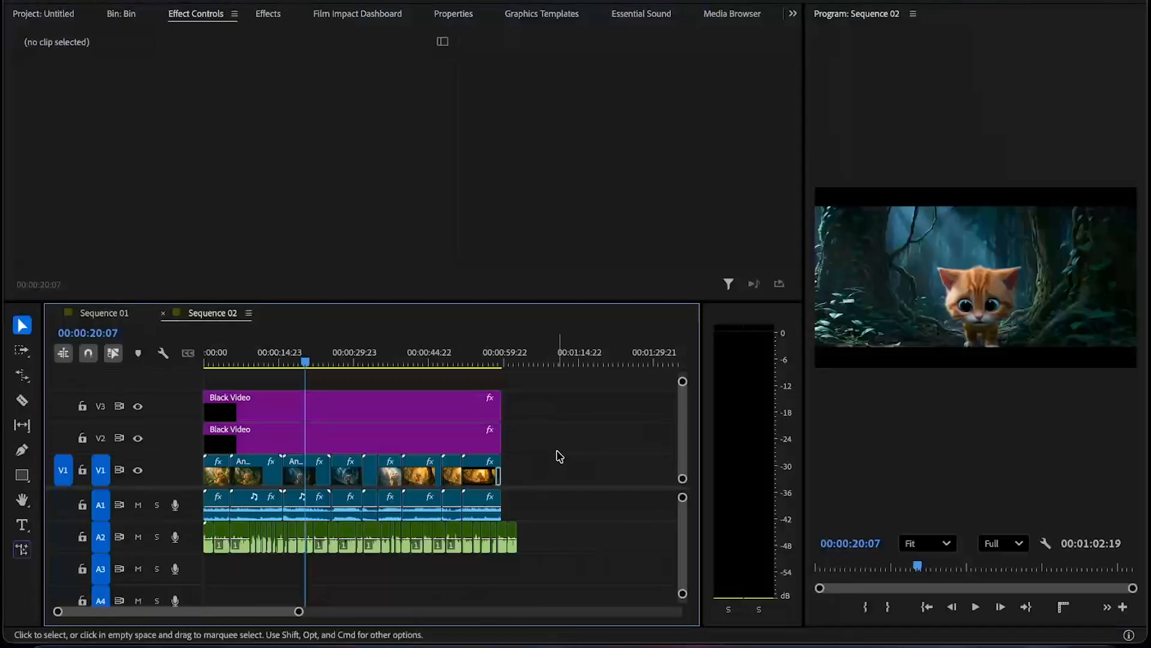
drag(563, 454, 205, 494)
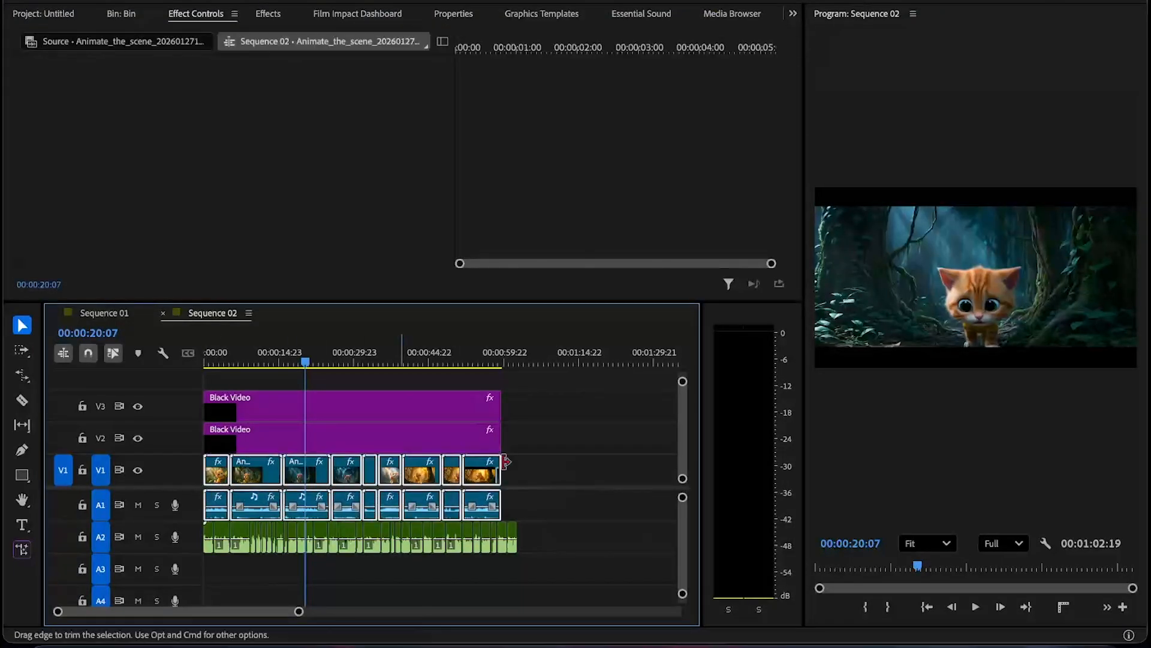
click(586, 550)
drag(561, 550, 199, 549)
click(550, 545)
click(793, 13)
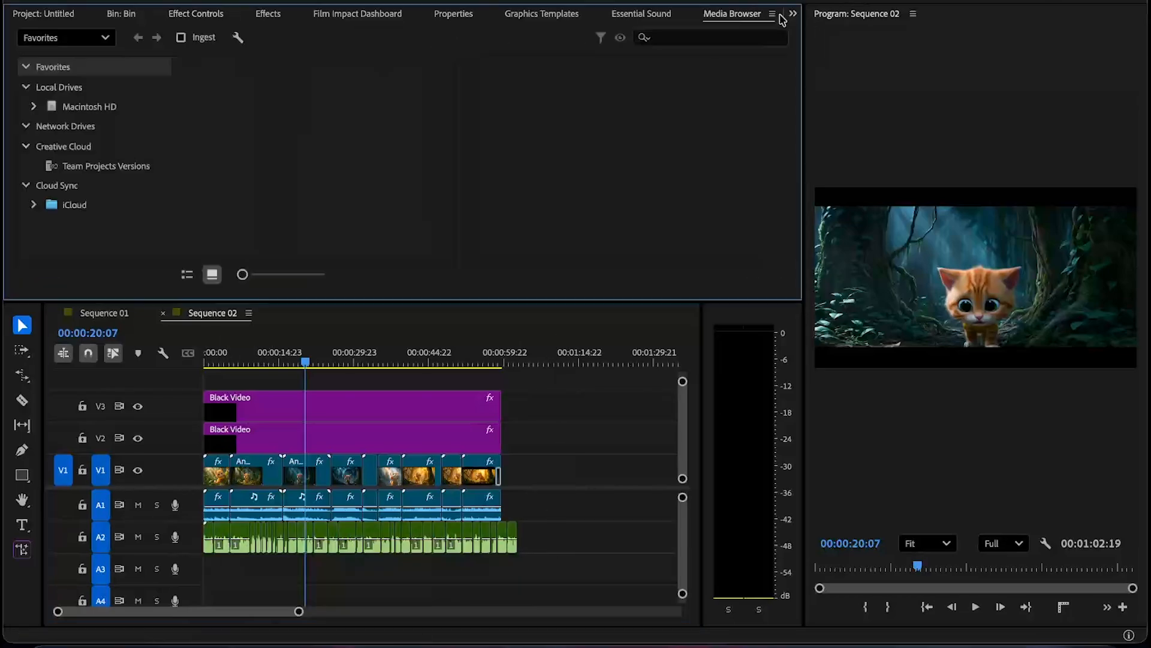
click(775, 13)
click(793, 13)
click(822, 33)
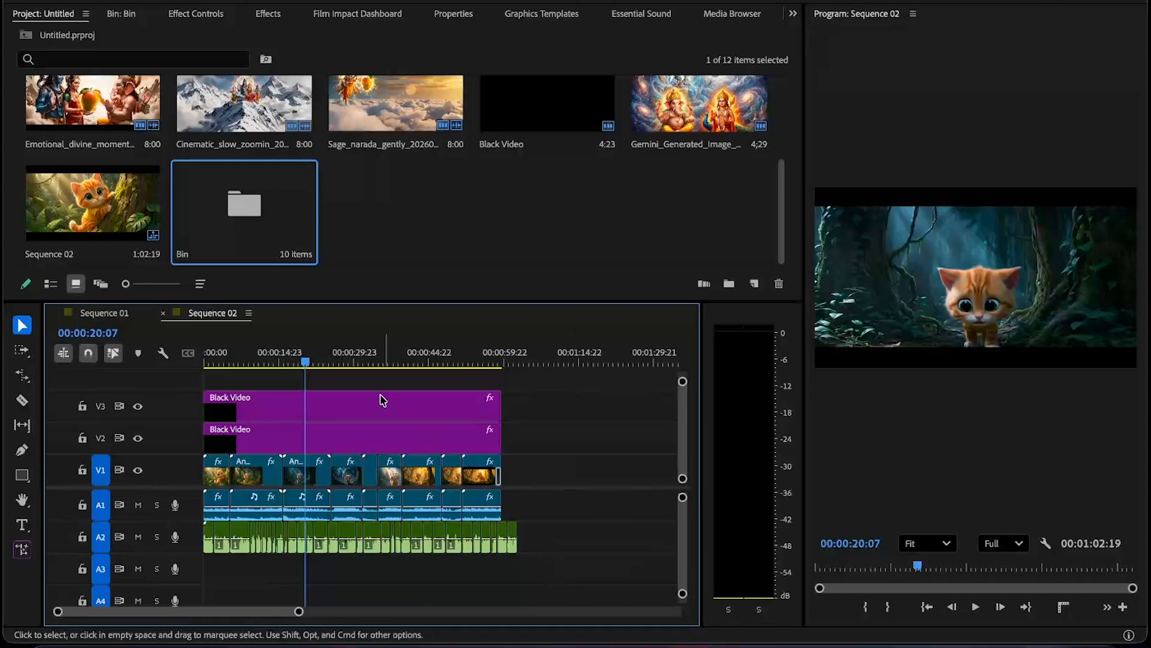
- Scrub through the Sequence 02 timeline to review the edited story
drag(256, 370, 392, 366)
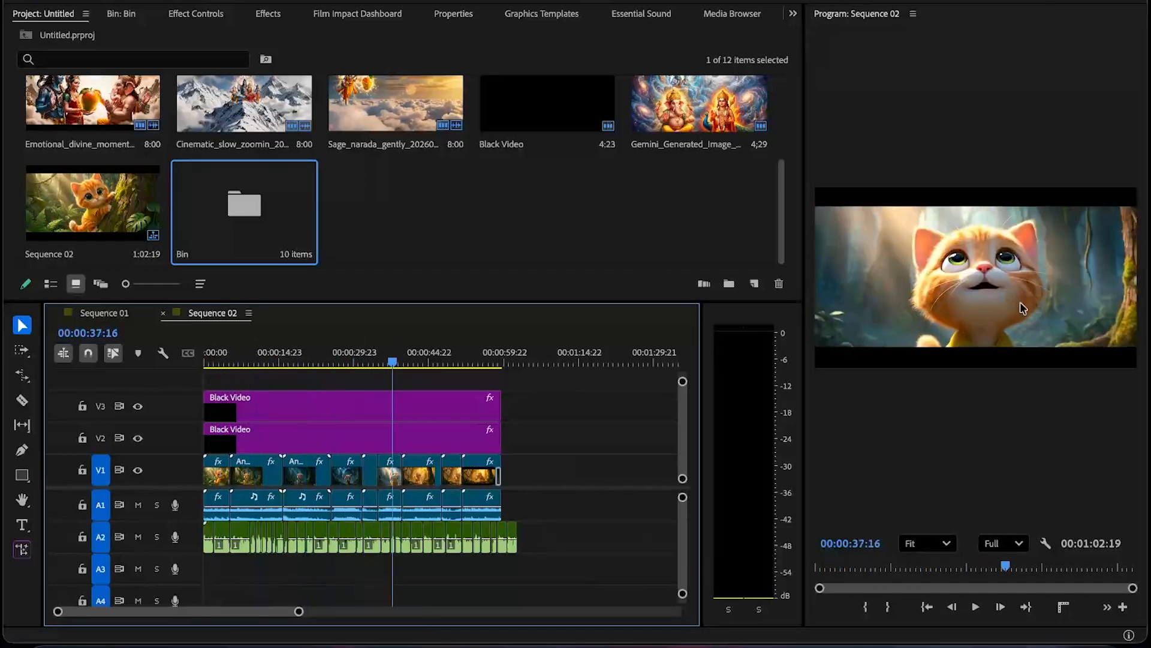
click(488, 438)
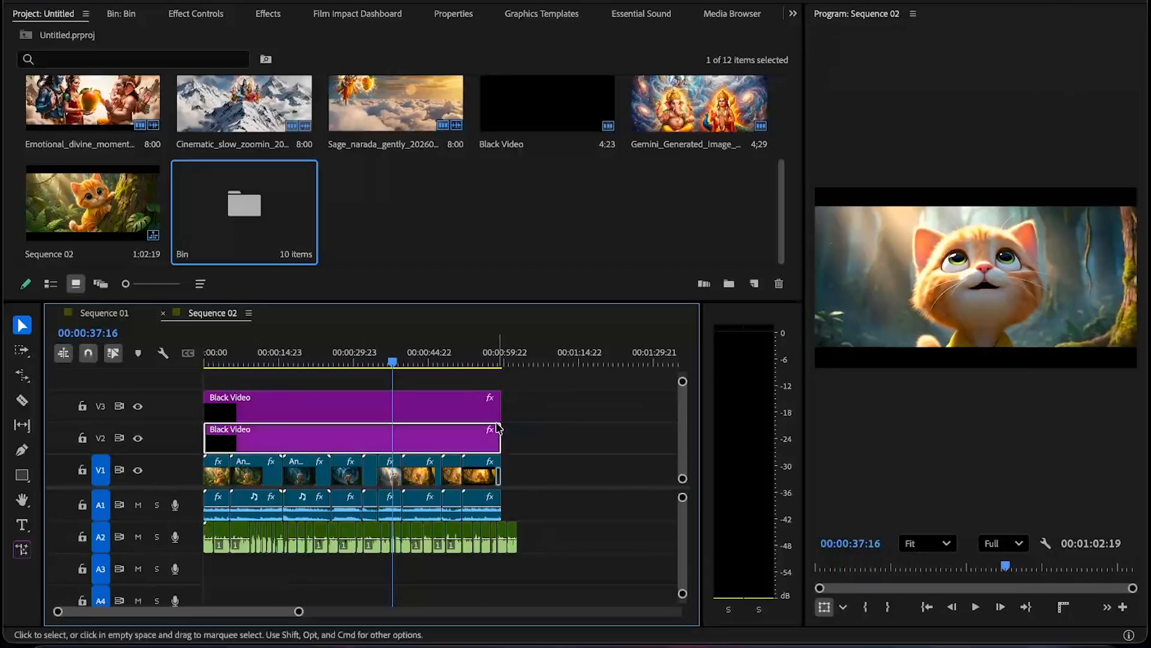
click(880, 198)
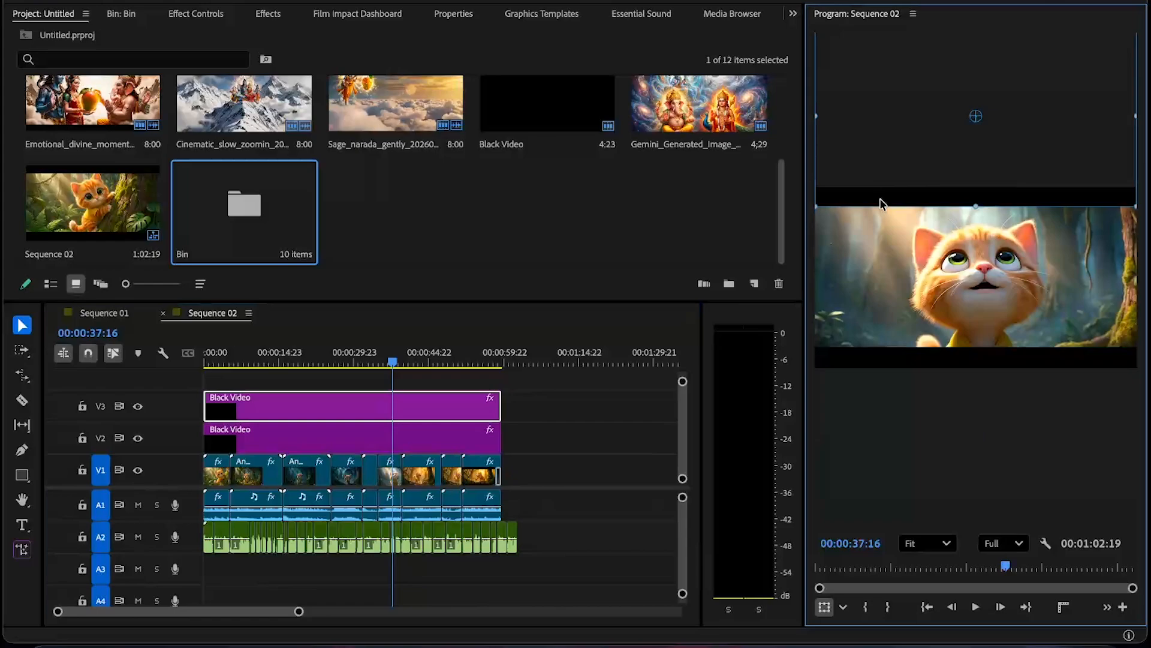
click(919, 369)
click(524, 478)
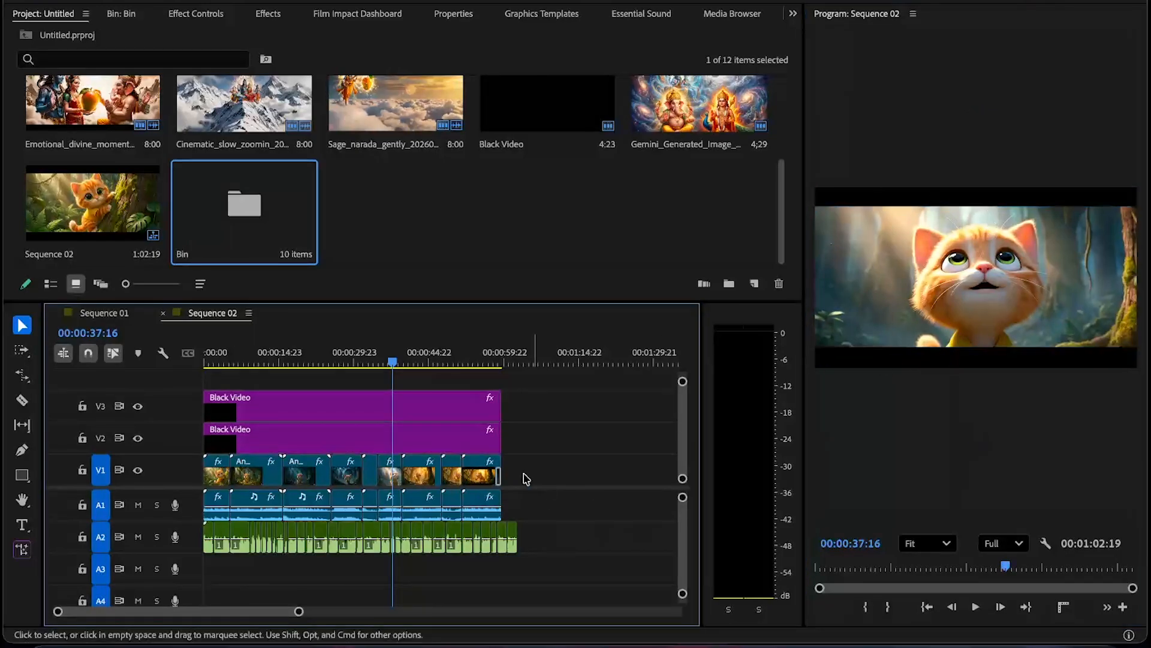
drag(334, 356, 311, 356)
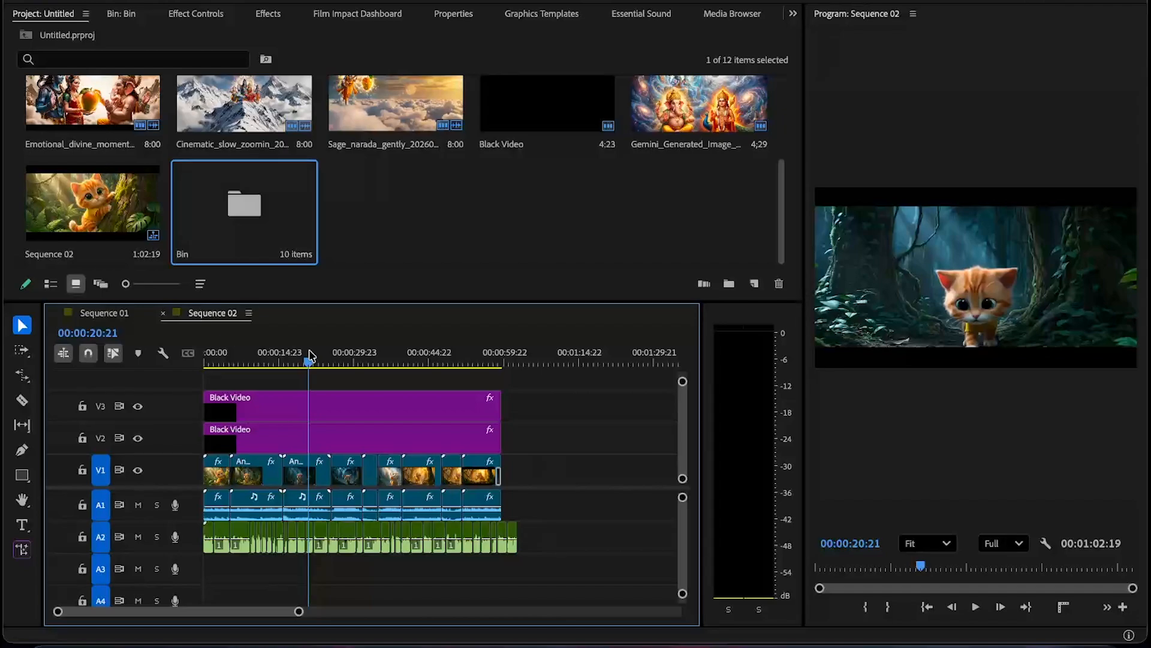
- Export Sequence 02 as Sequence 02.mp4 in H.264 to Downloads using the Match Source - Adaptive Medium Bitrate preset
key(super+m)
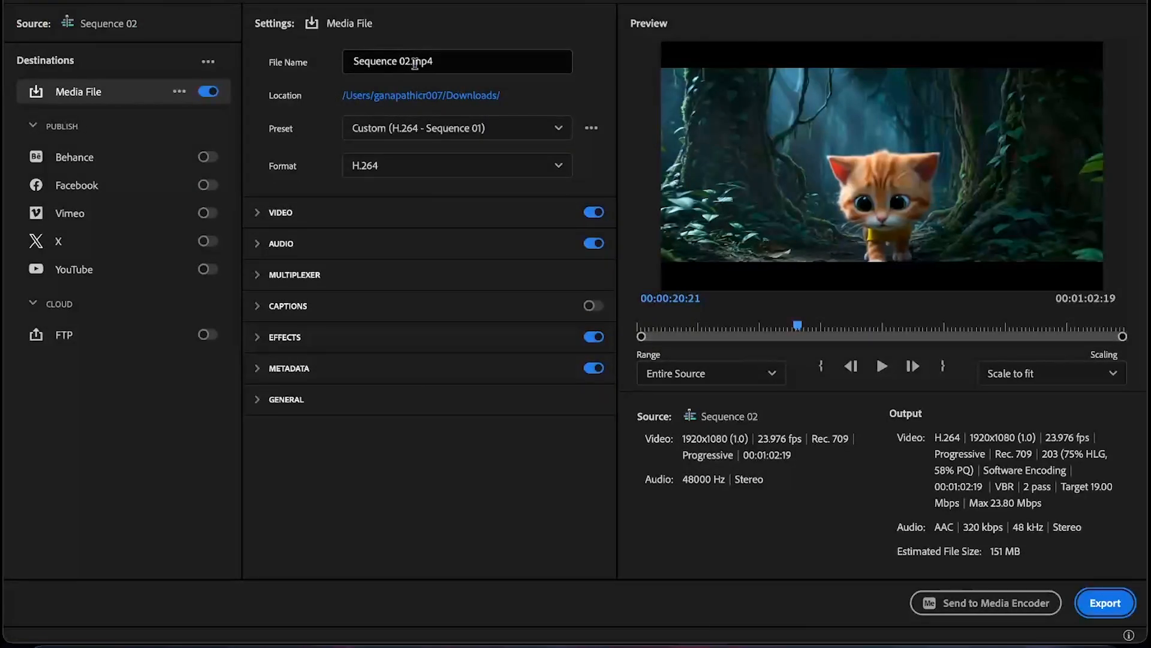
click(665, 327)
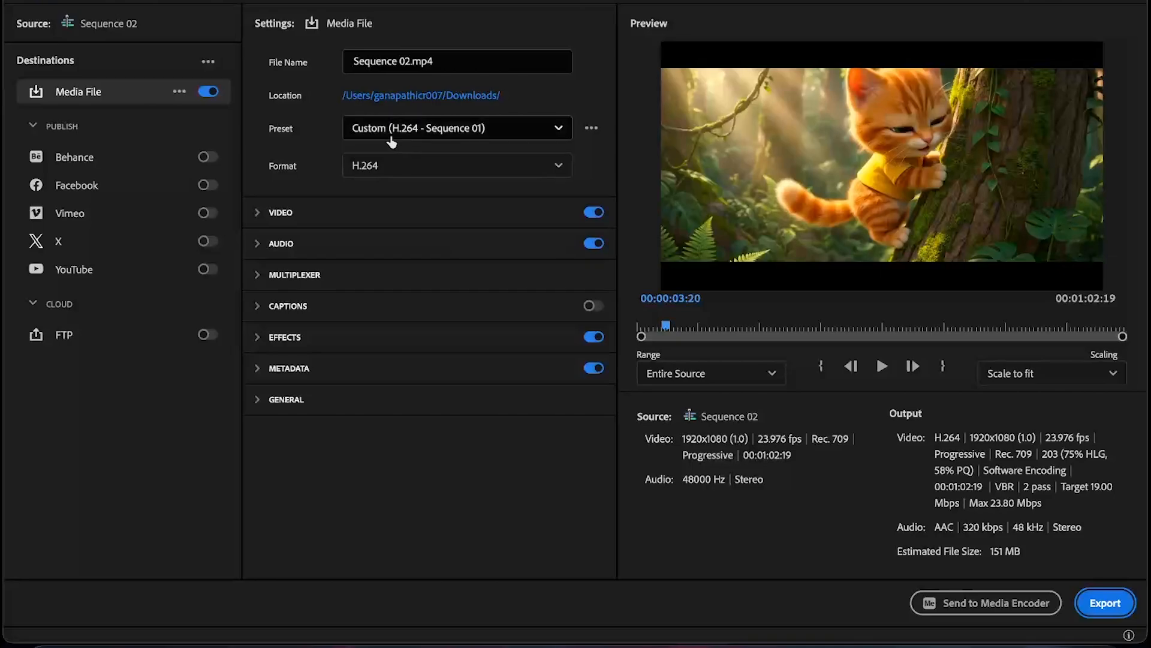
click(391, 137)
click(391, 123)
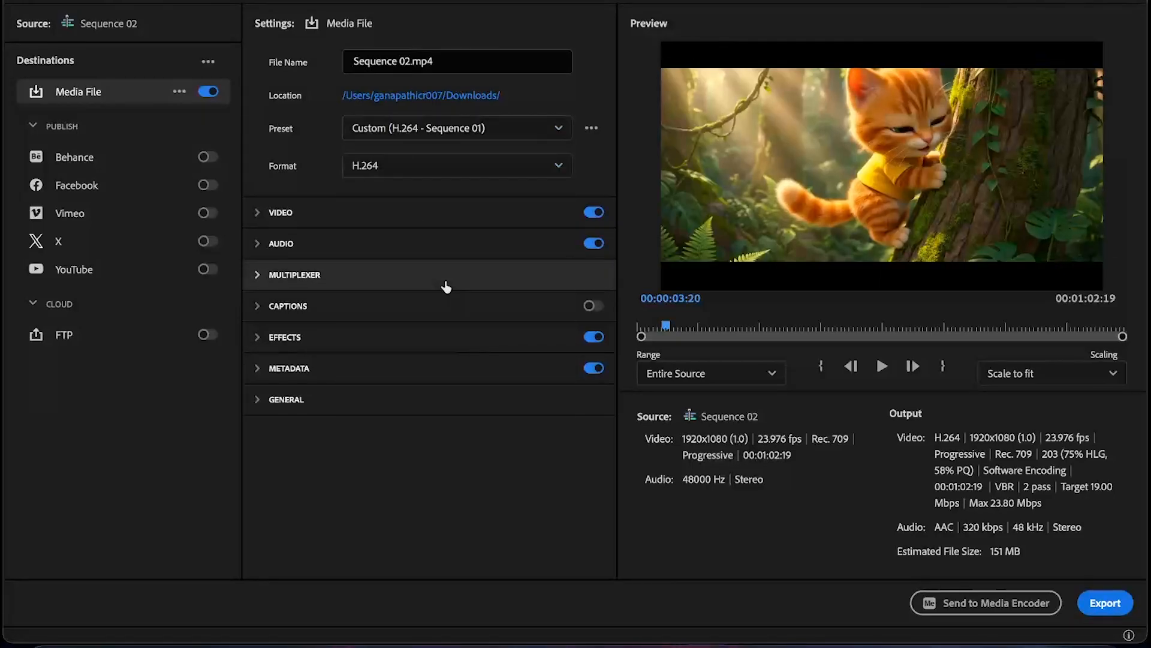
click(413, 131)
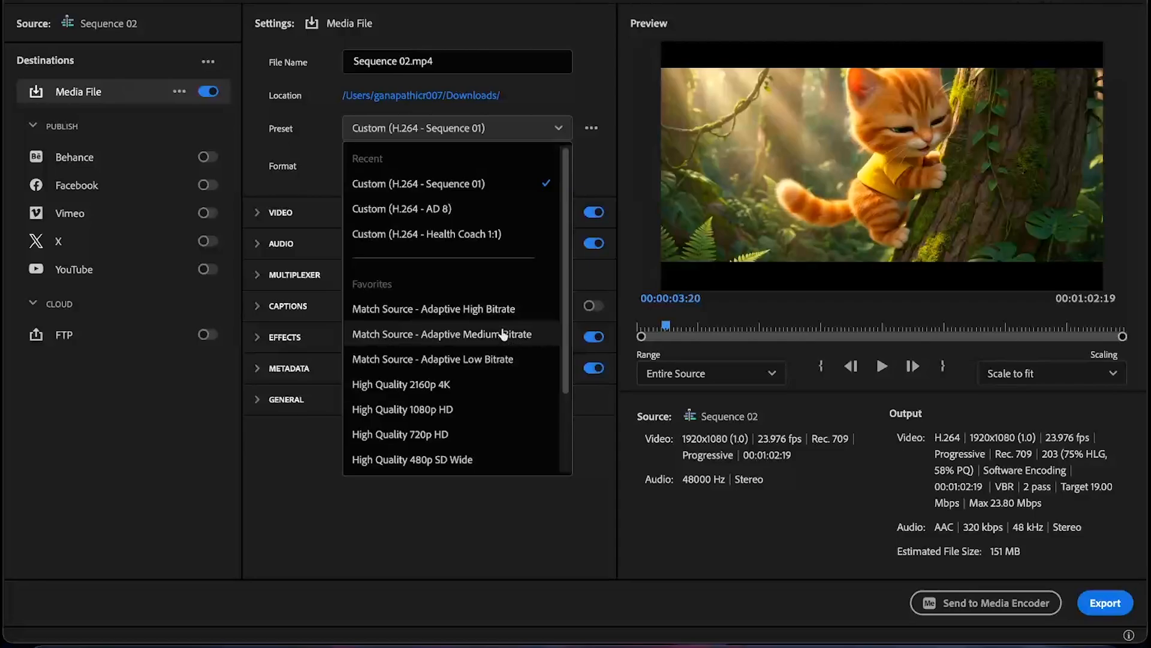
click(503, 334)
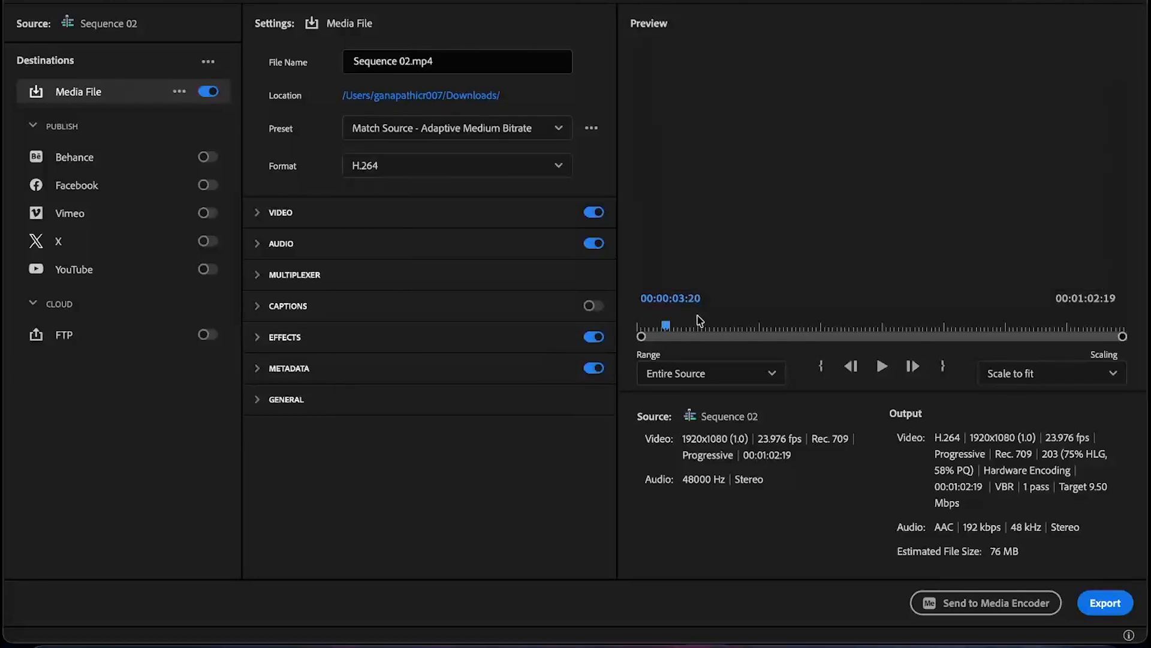
drag(699, 319, 870, 300)
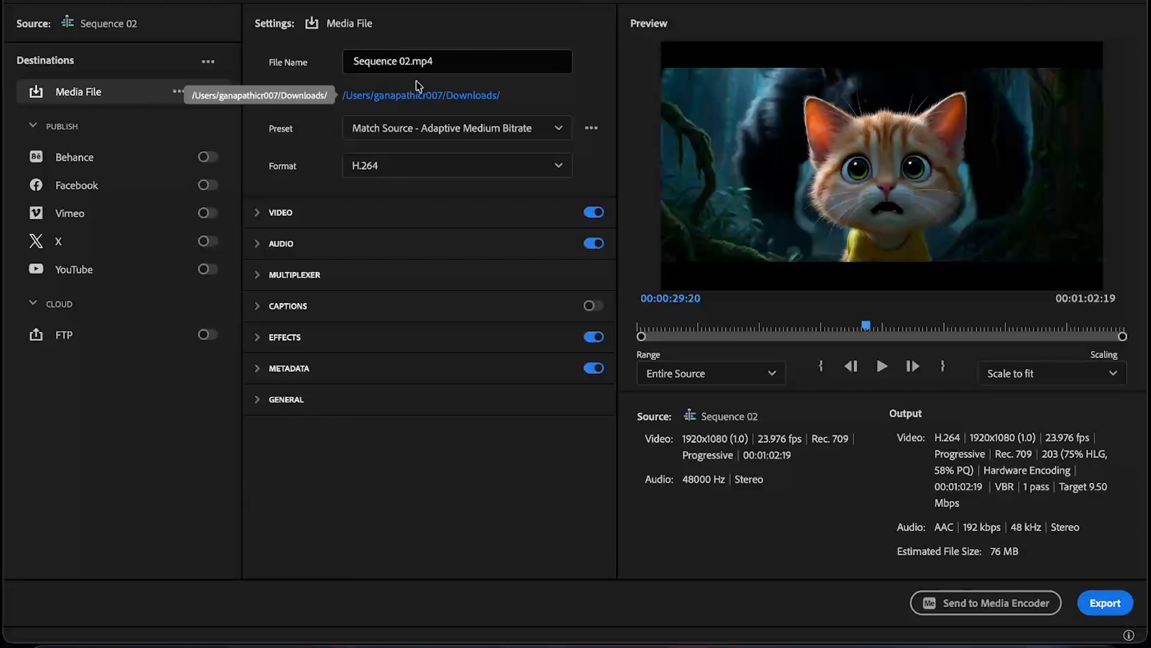
click(1106, 603)
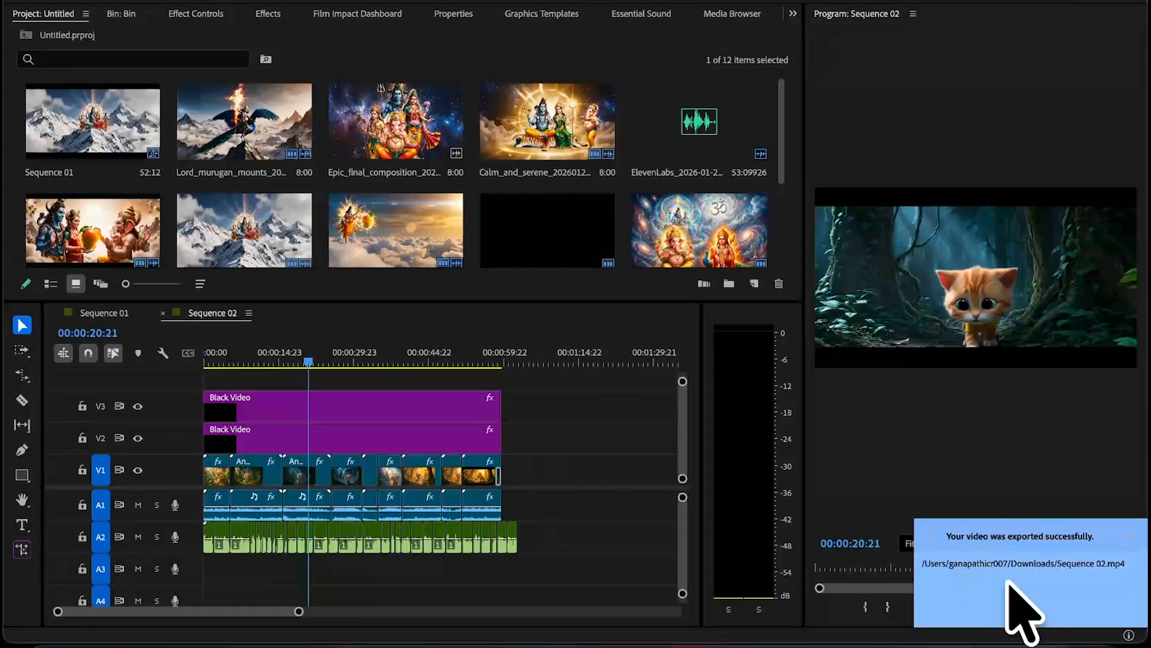
- Open the exported Sequence 02.mp4 from the Downloads folder in Finder and play it full screen
click(620, 499)
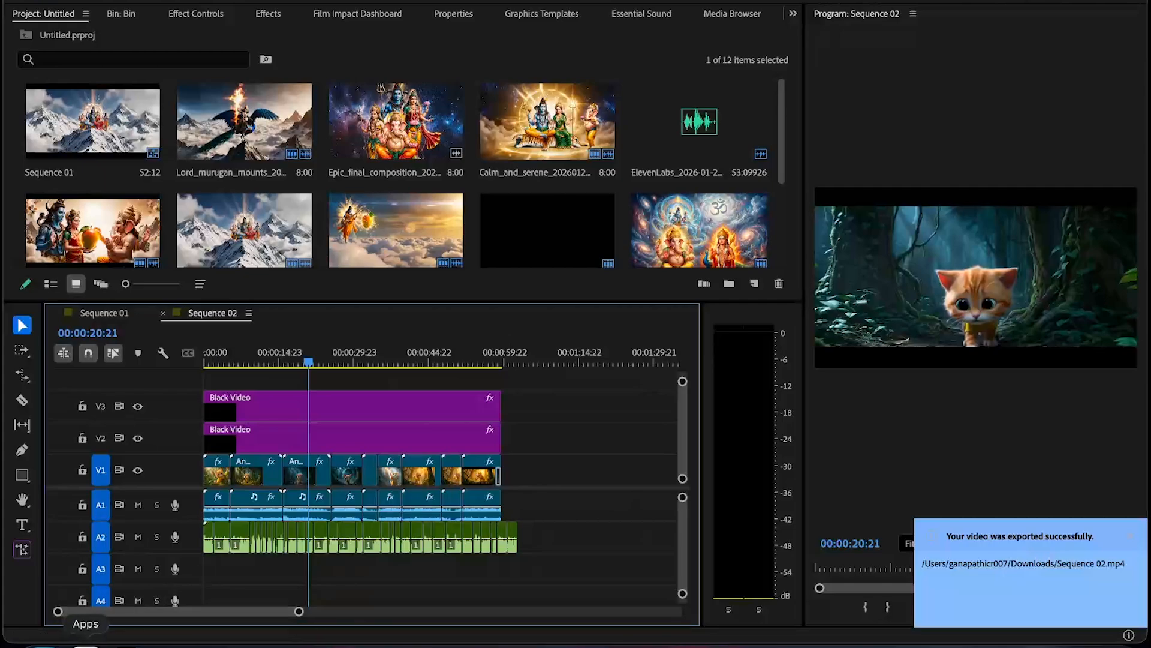
click(33, 626)
click(96, 175)
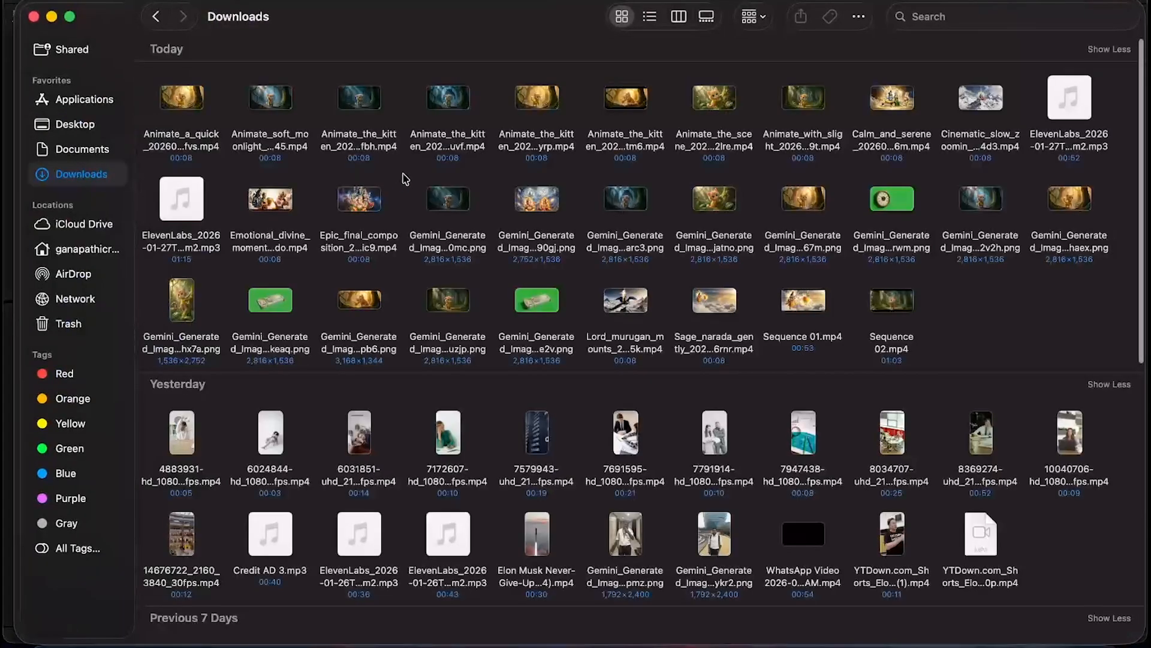
click(902, 303)
key(space)
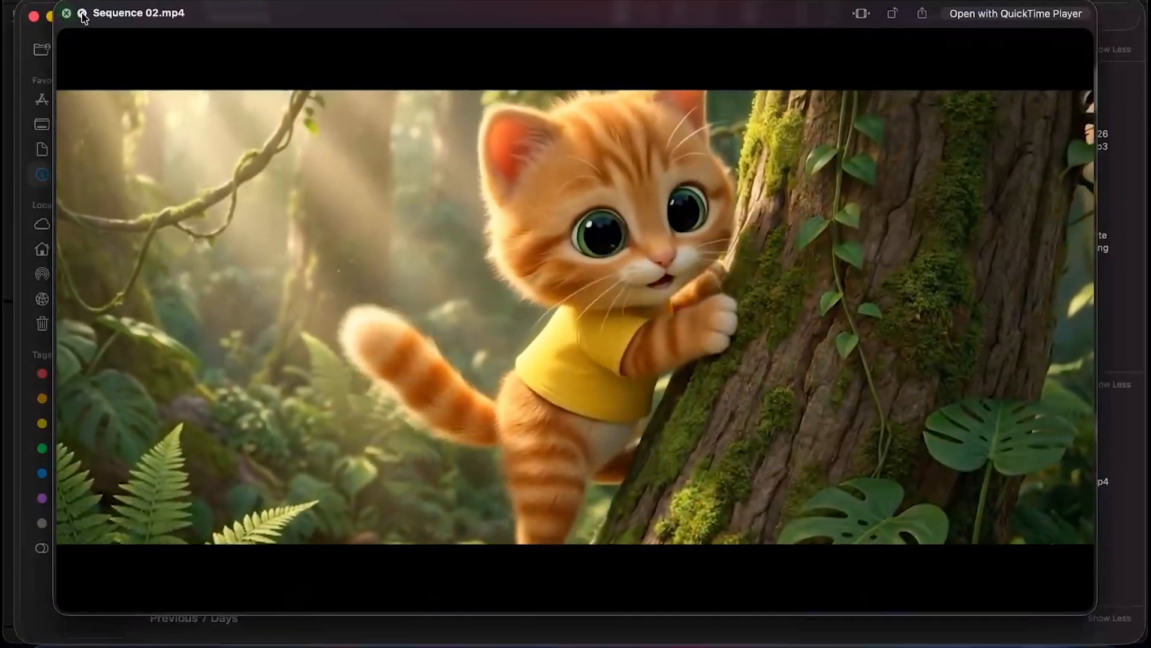
click(82, 13)
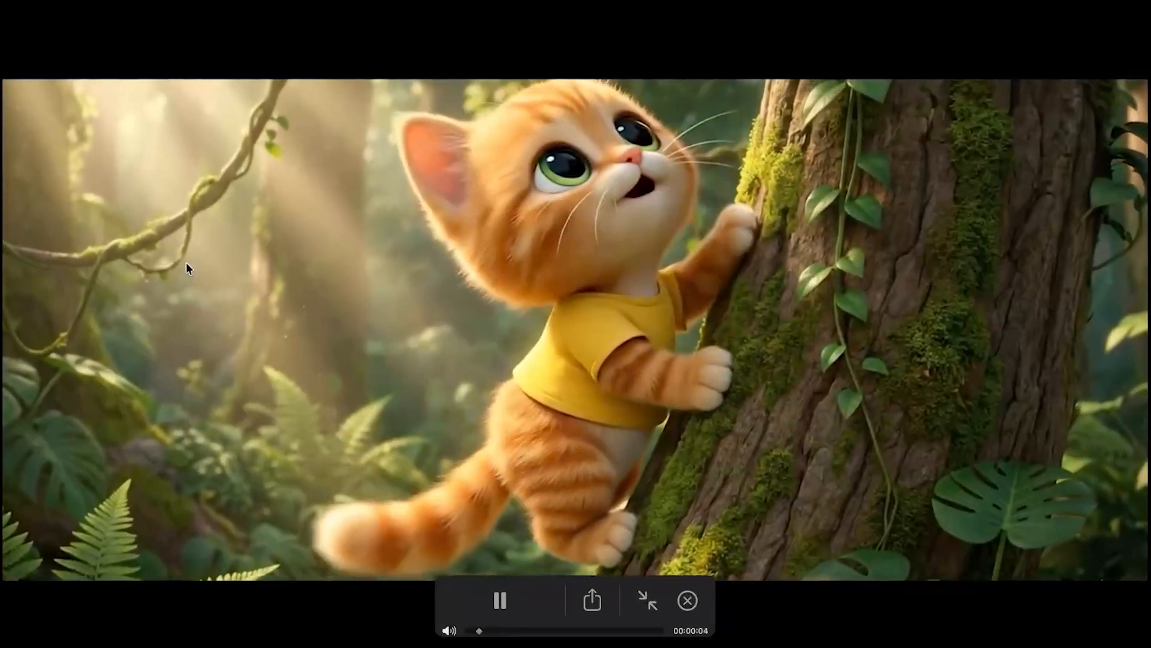